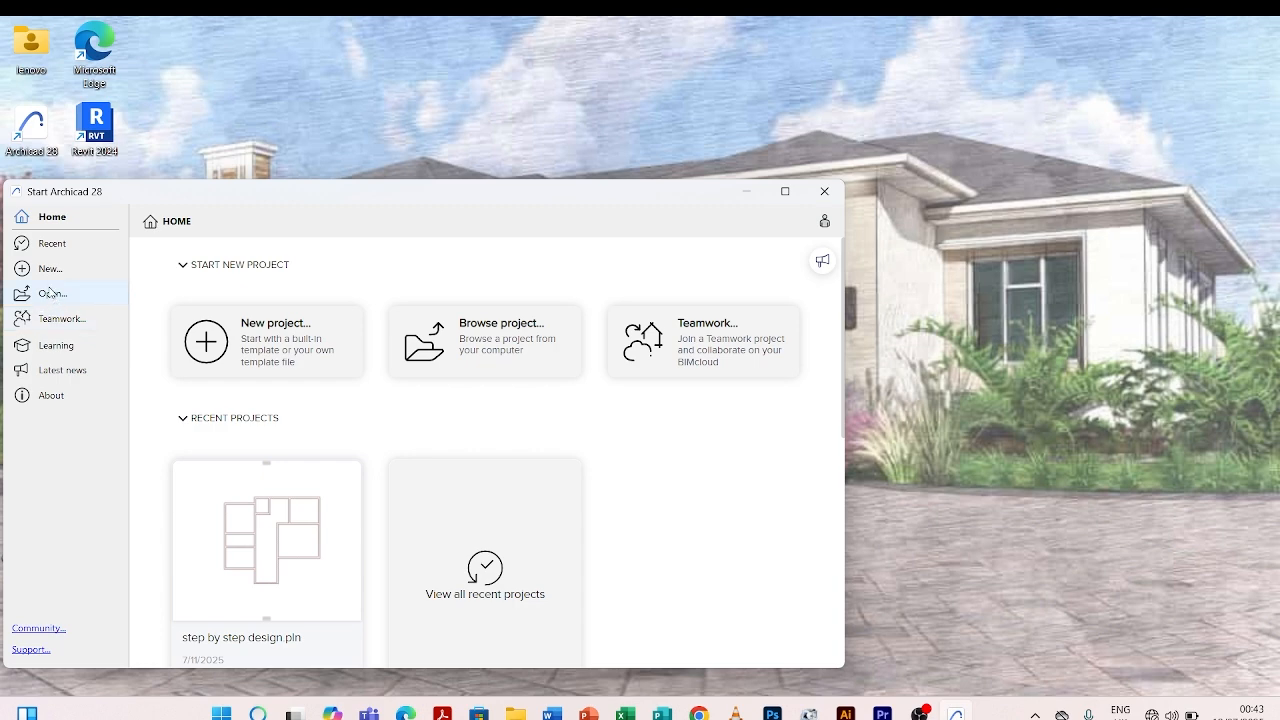
Create a new project based on the Archicad 28 Template.tpl template with the last used work environment profile
left_click(207, 343)
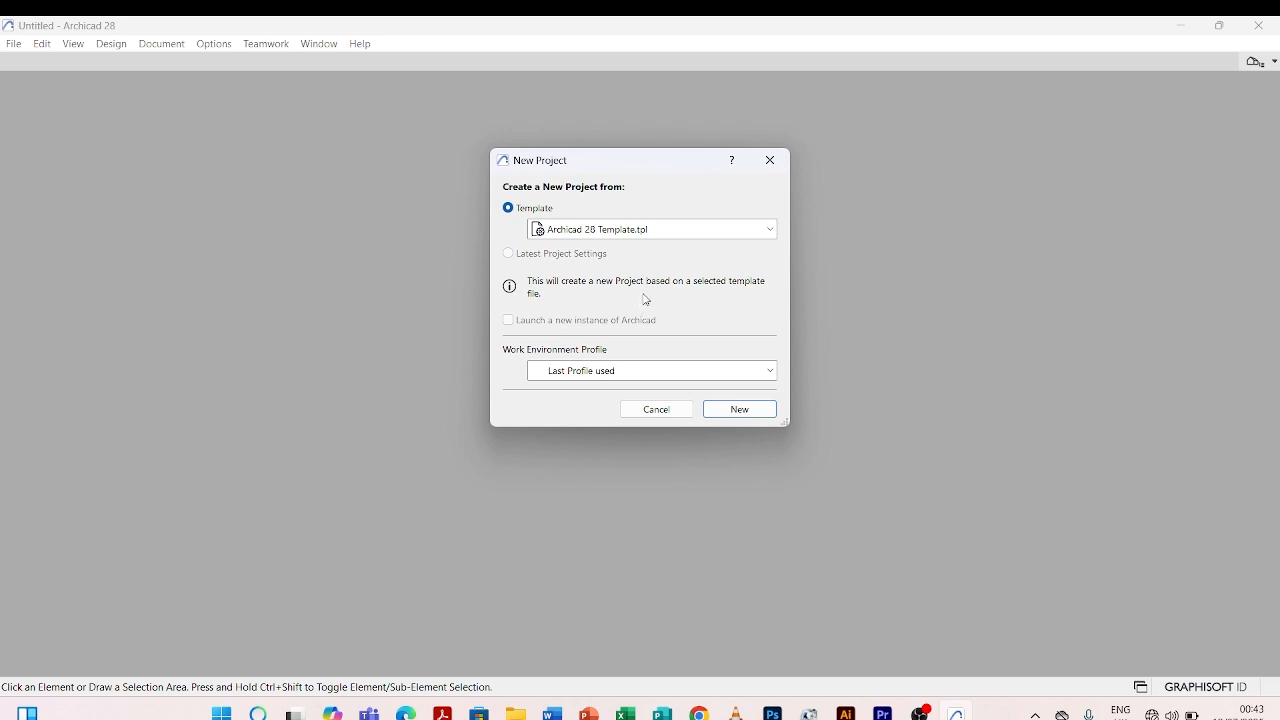
left_click(769, 231)
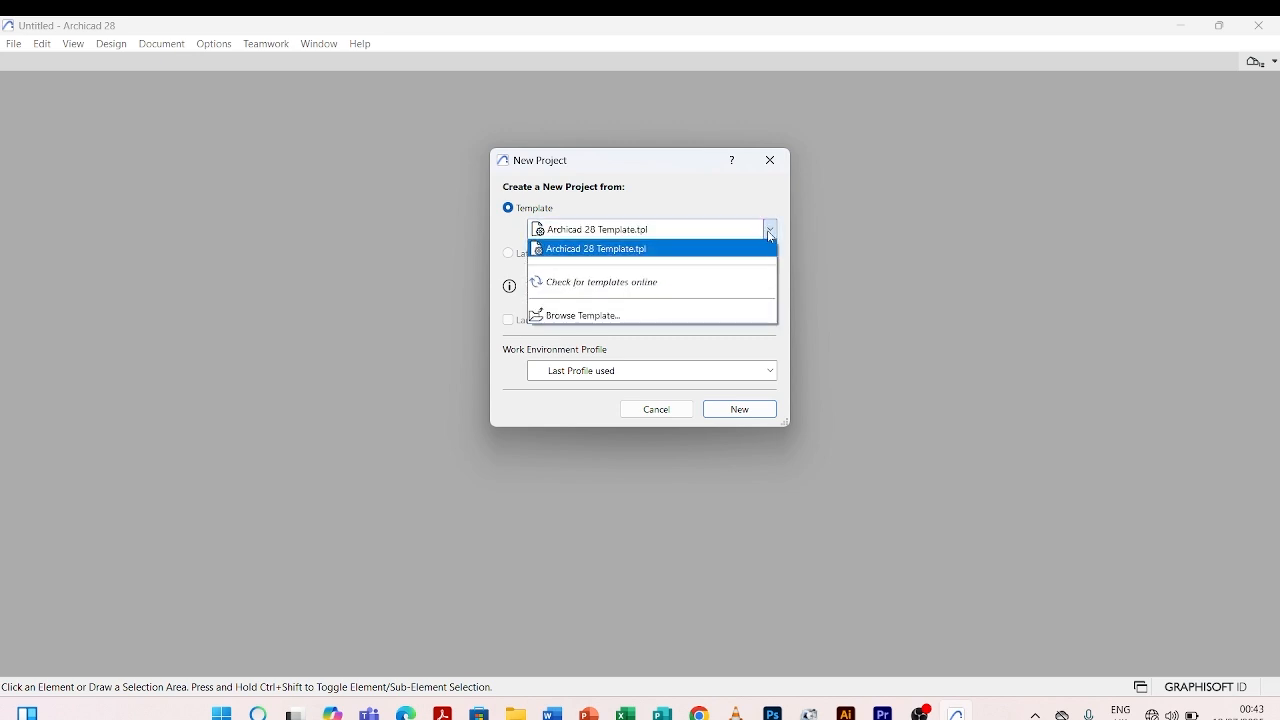
left_click(769, 236)
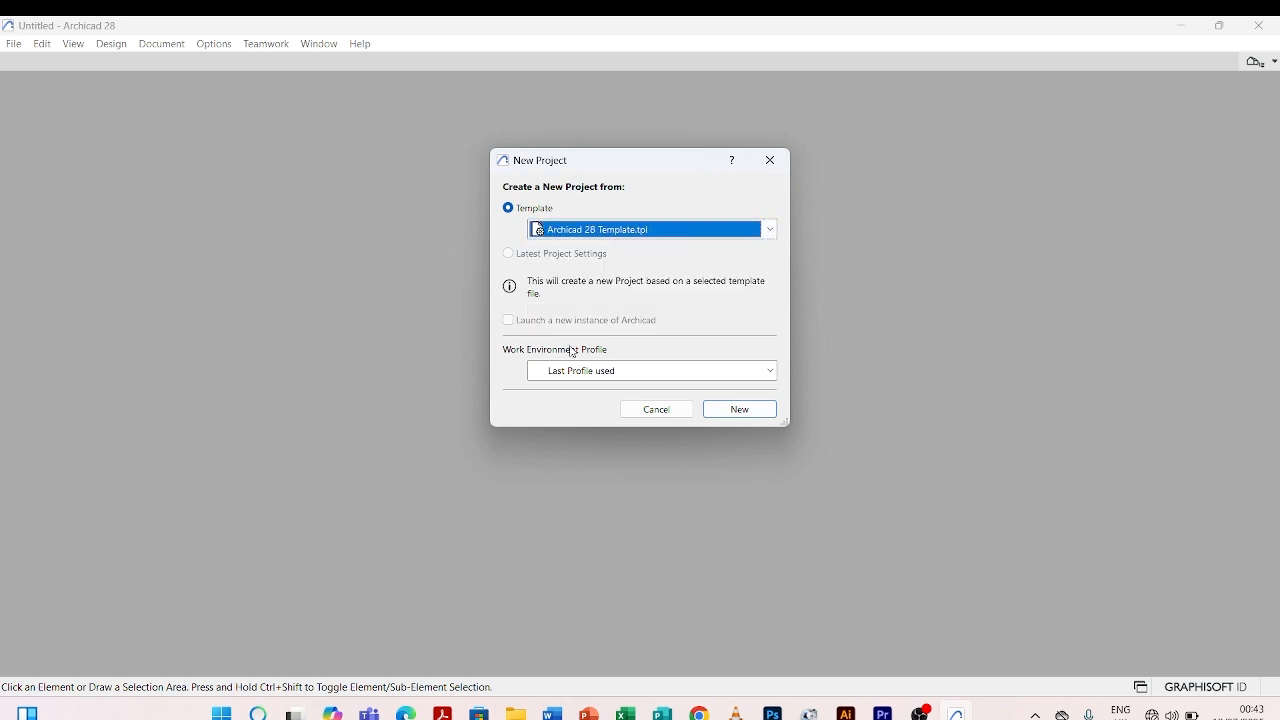
left_click(736, 408)
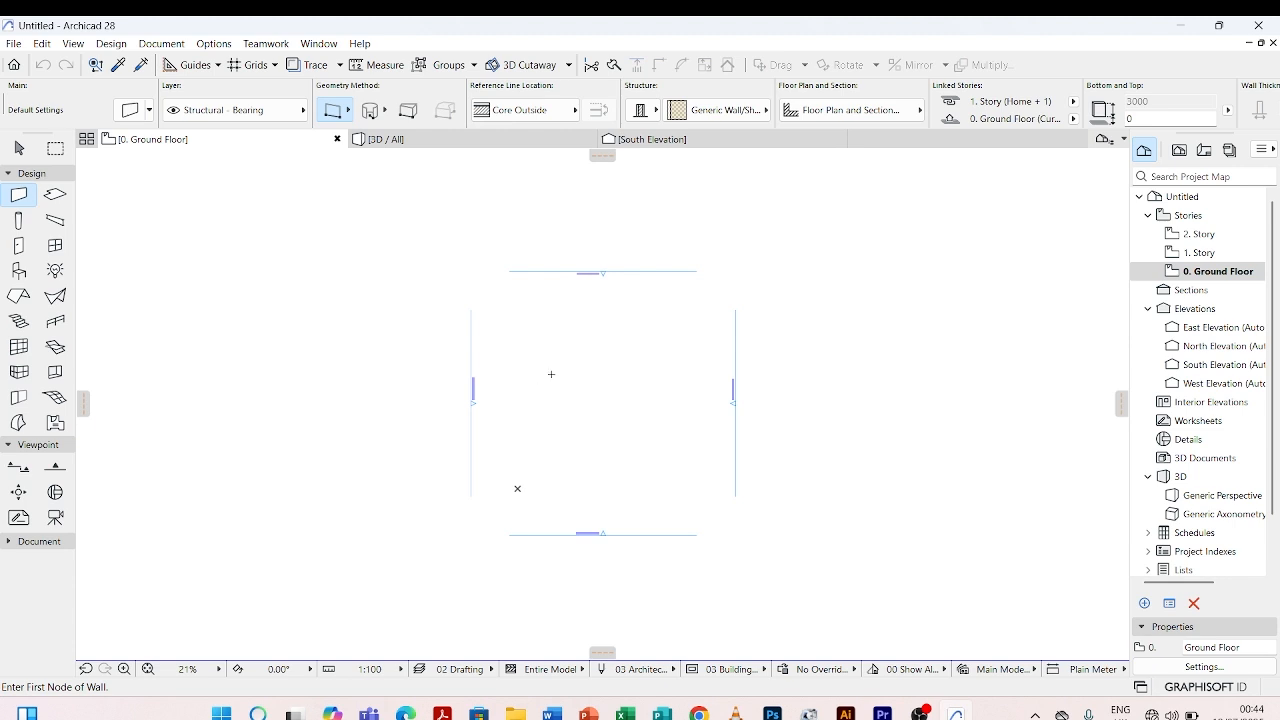
Configure the project's working units with millimeter as the length unit and 0 decimals for numbers without units
left_click(216, 45)
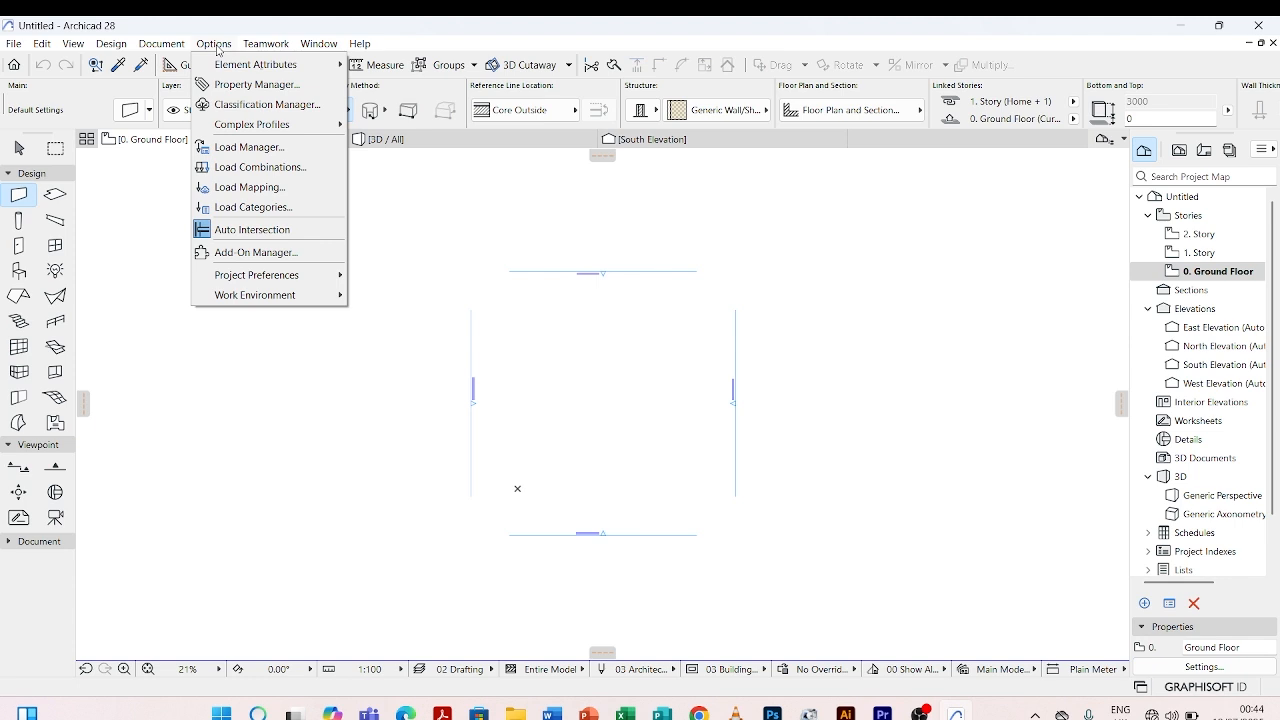
mouse_move(300, 276)
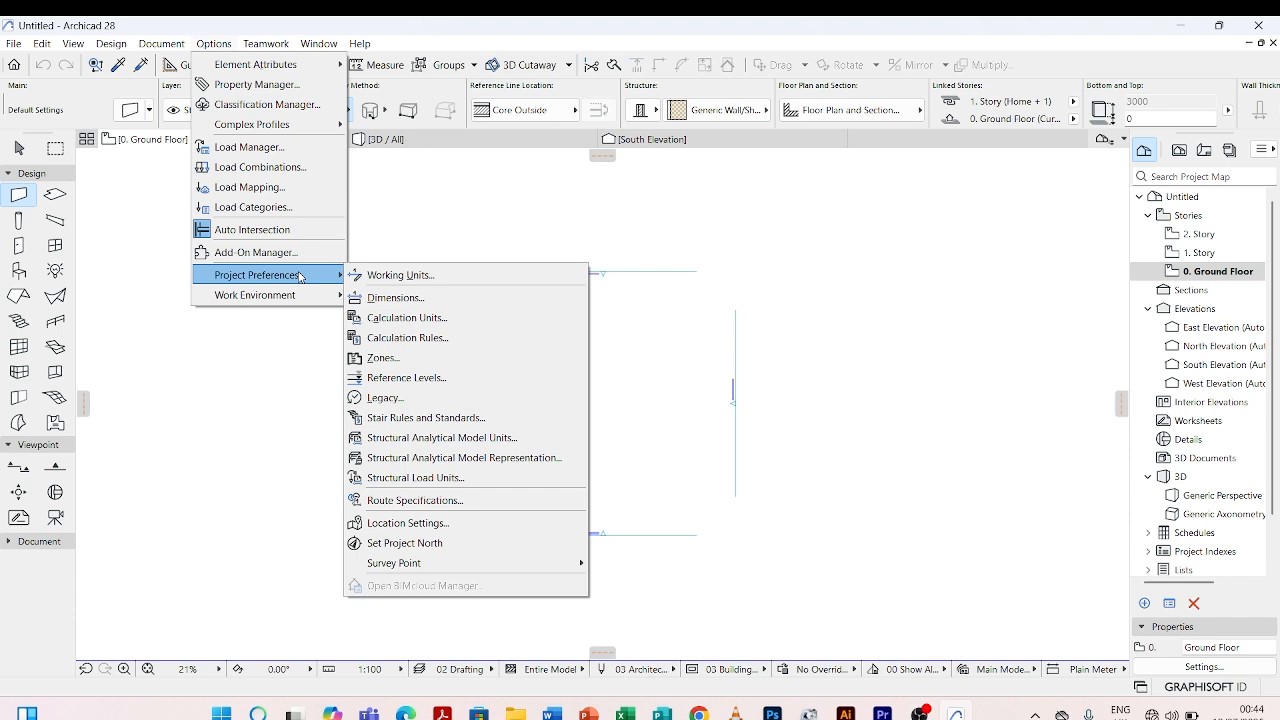
left_click(440, 277)
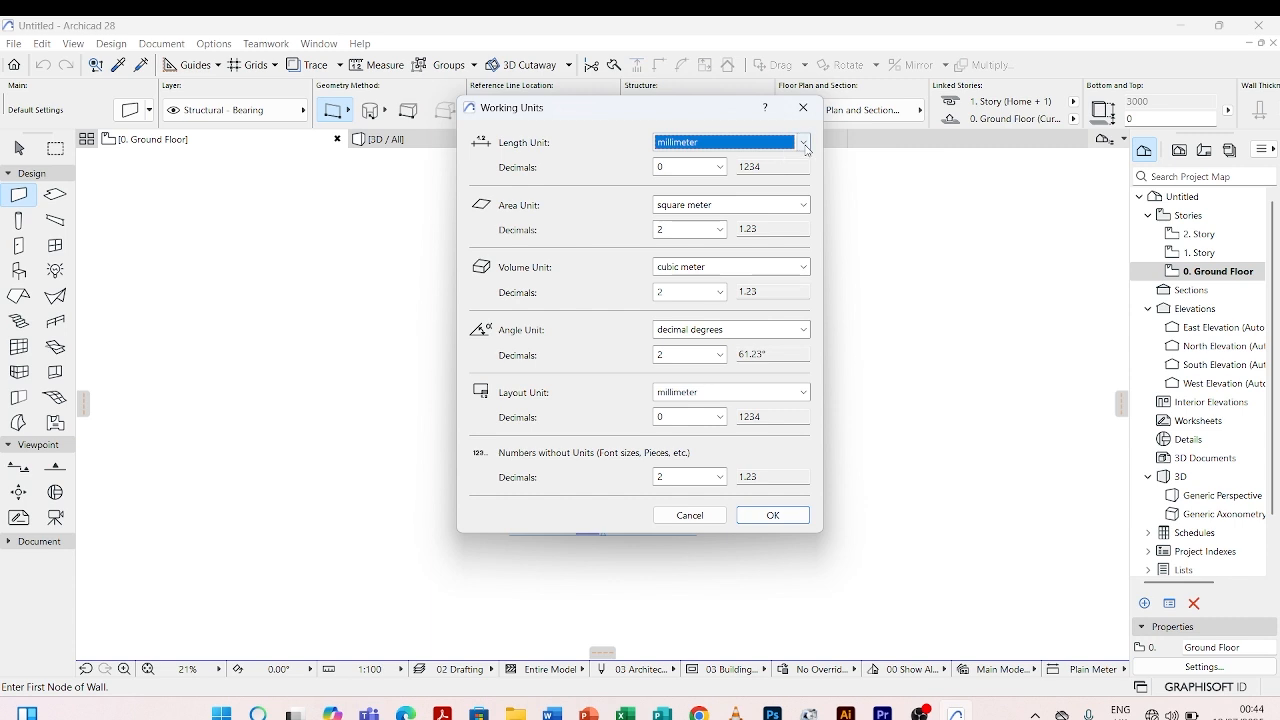
left_click(717, 477)
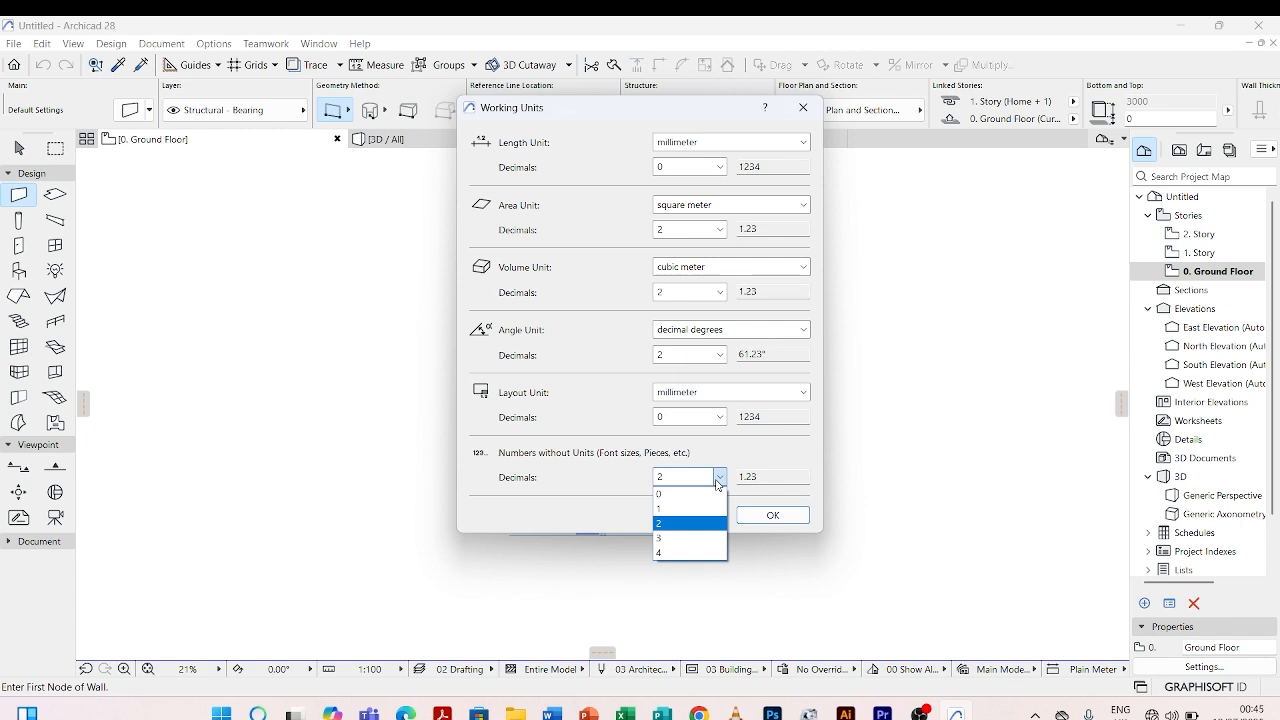
left_click(714, 494)
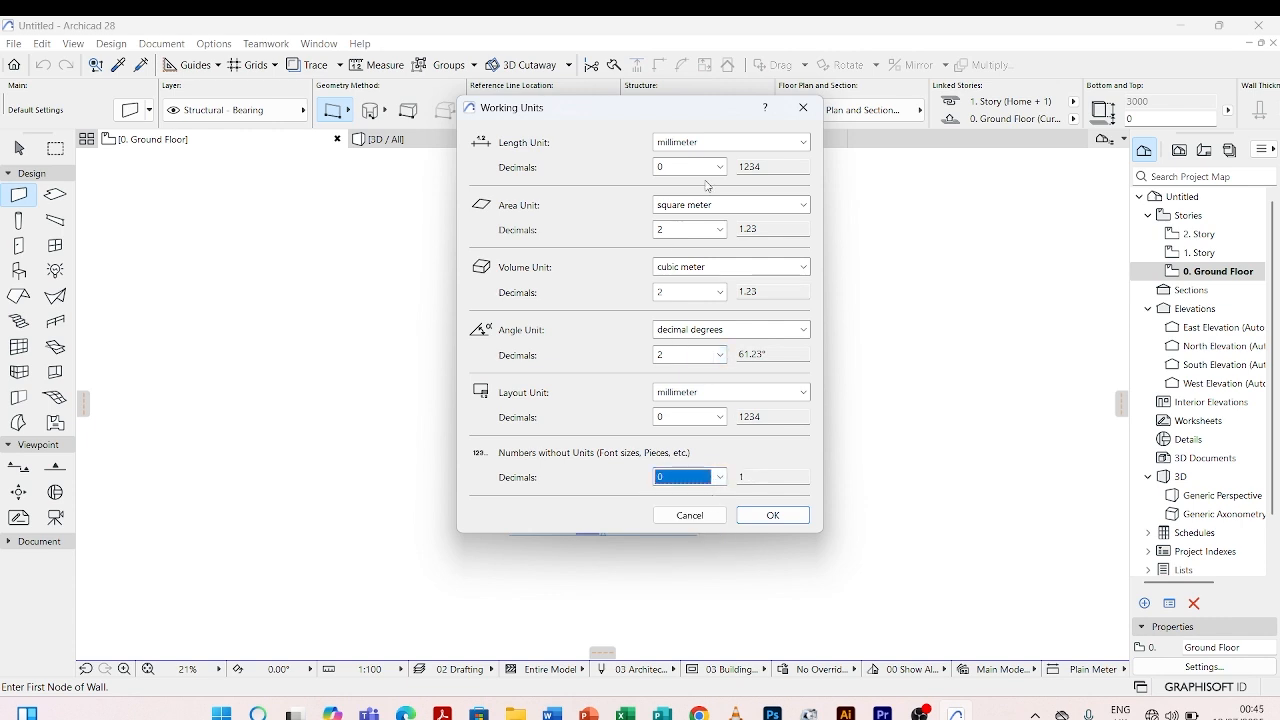
left_click(809, 145)
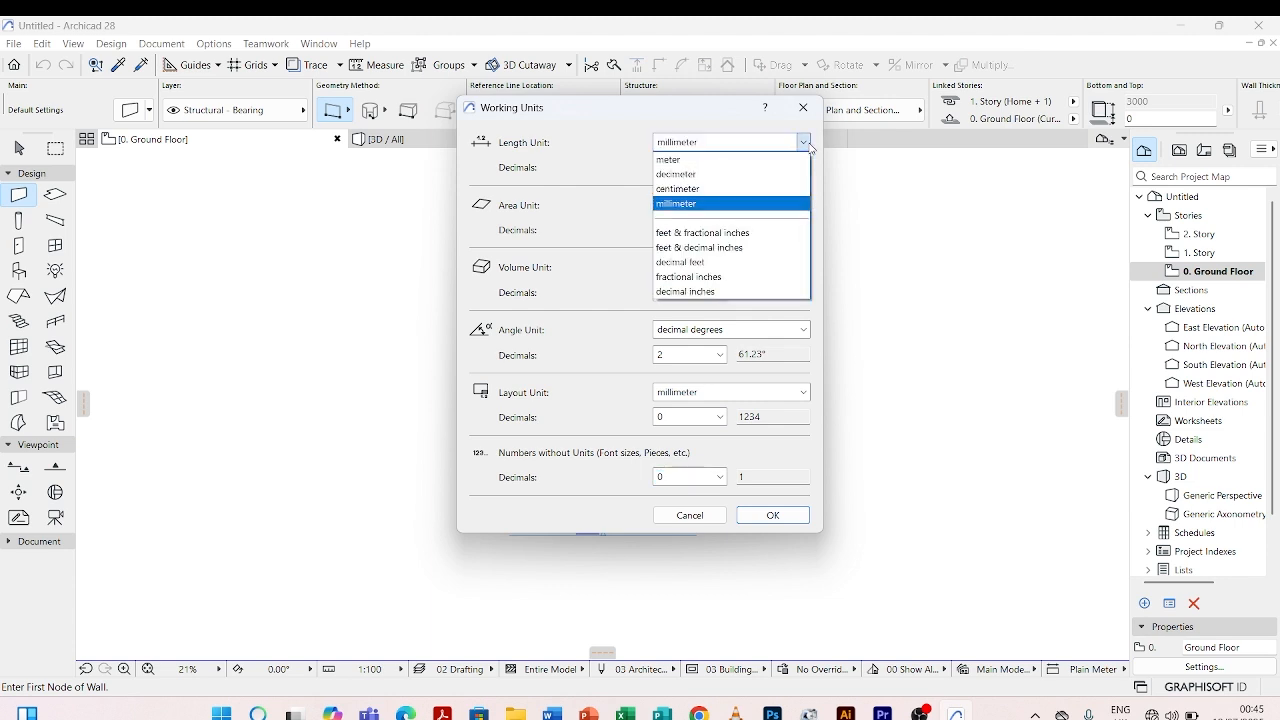
left_click(809, 146)
left_click(768, 515)
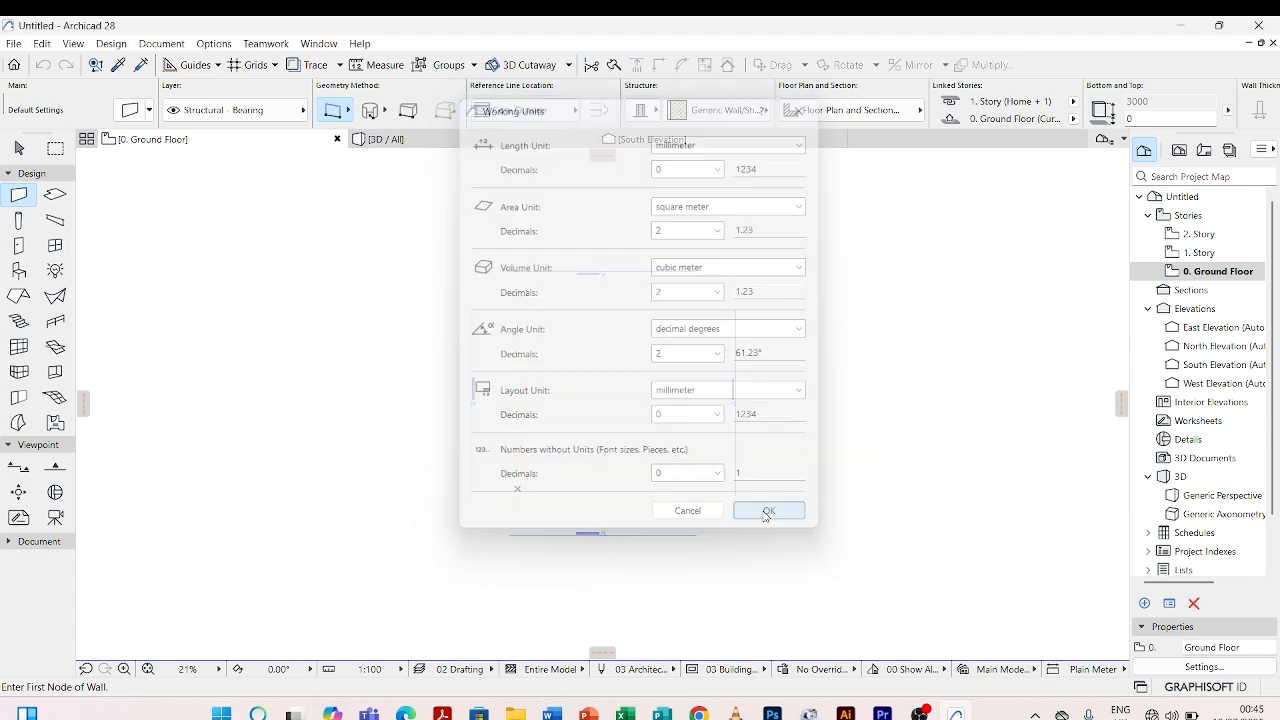
Set the project's dimension preferences to the Plain Millimeter standard, with millimeter as the linear dimension unit
left_click(213, 44)
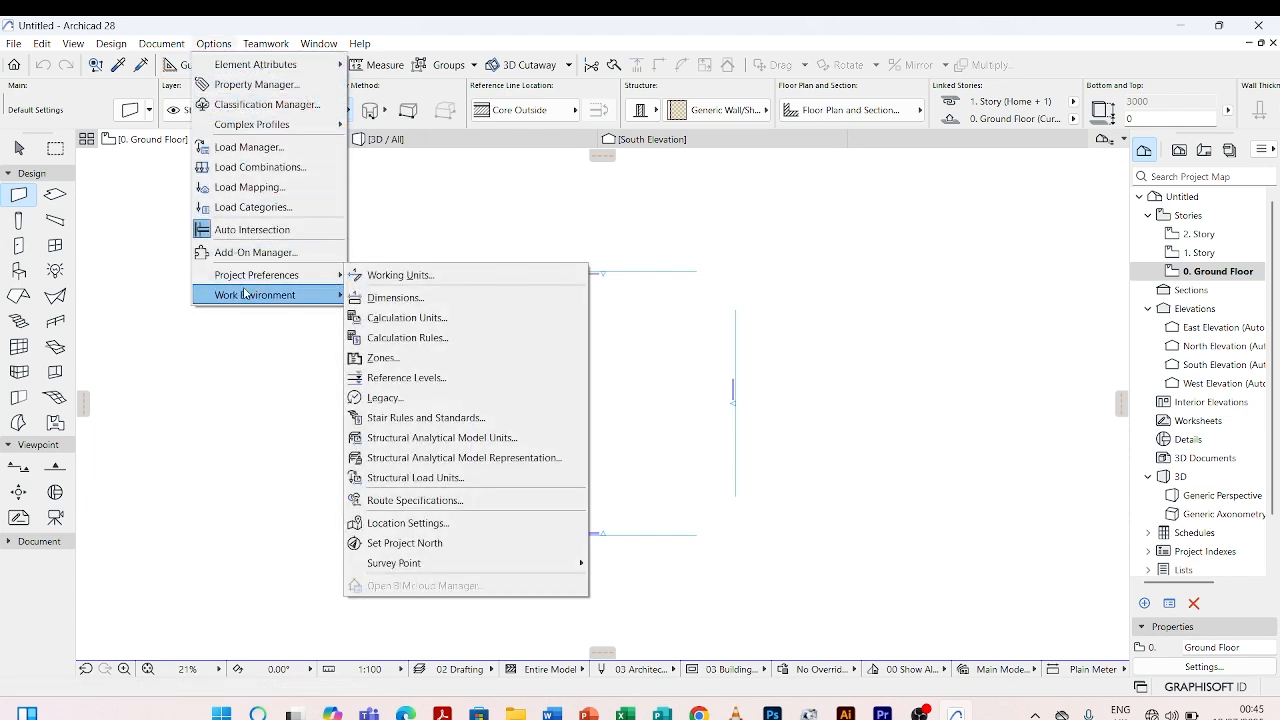
mouse_move(244, 293)
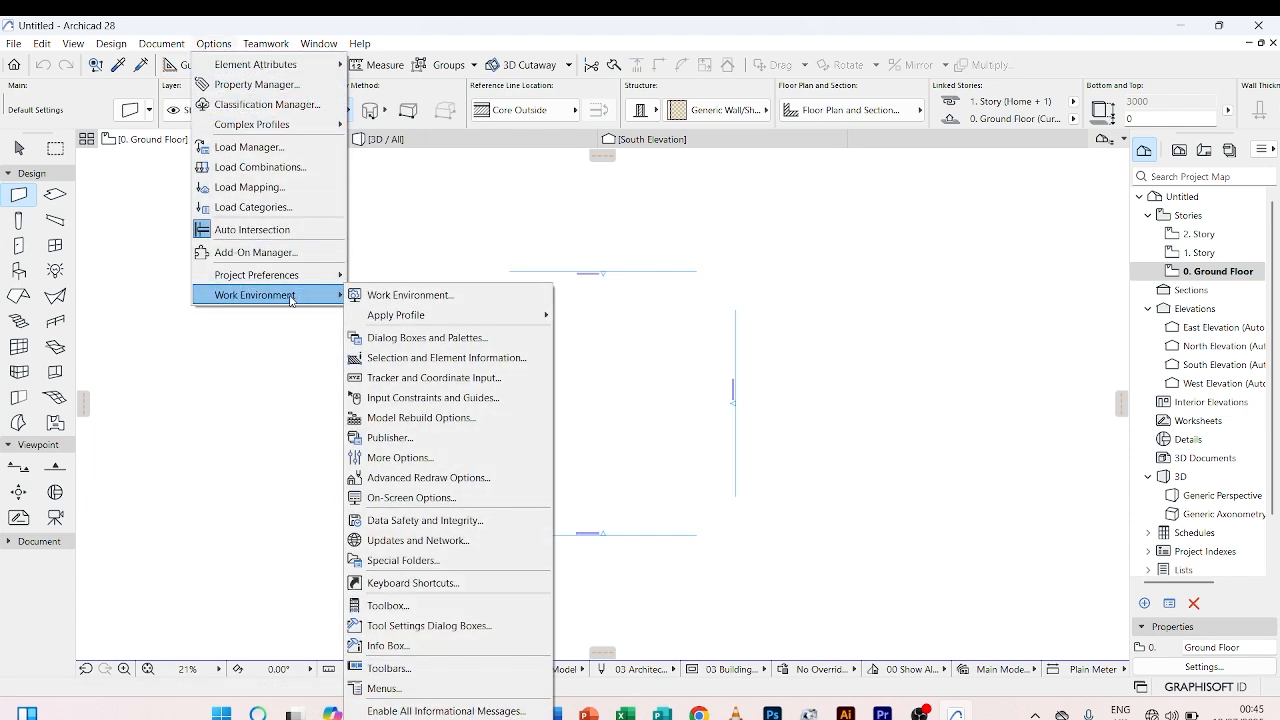
mouse_move(305, 278)
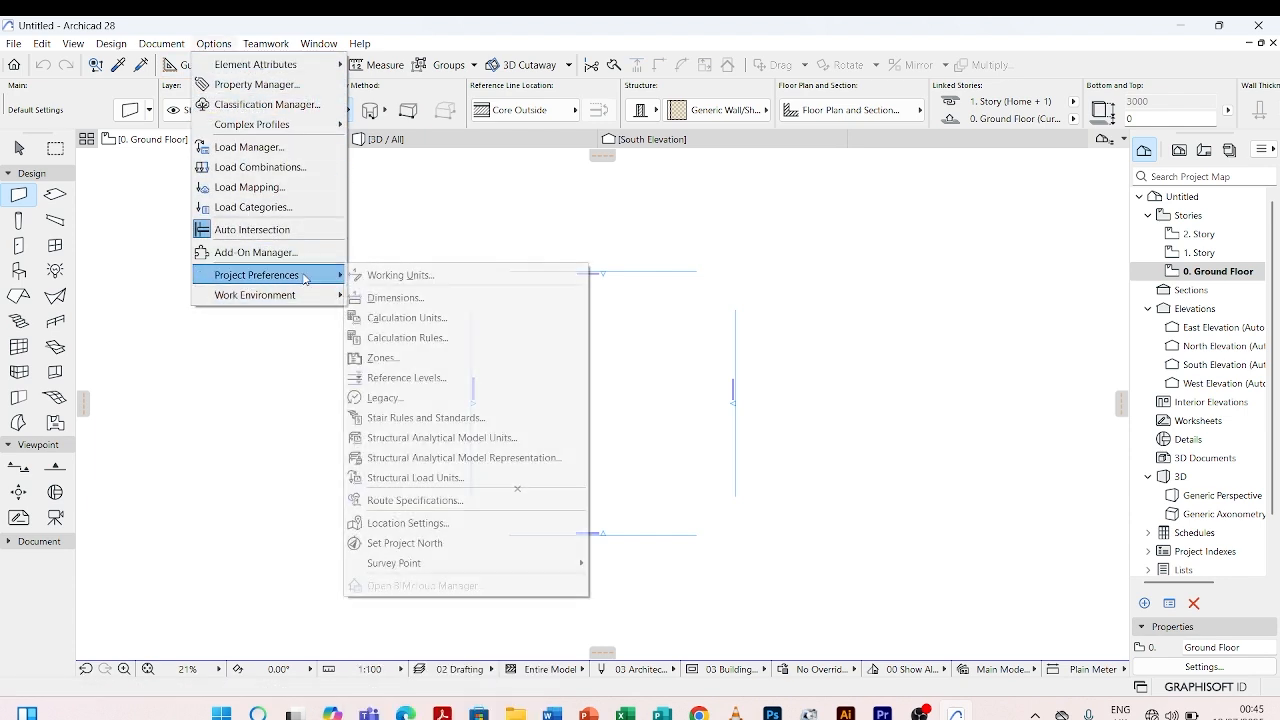
left_click(429, 299)
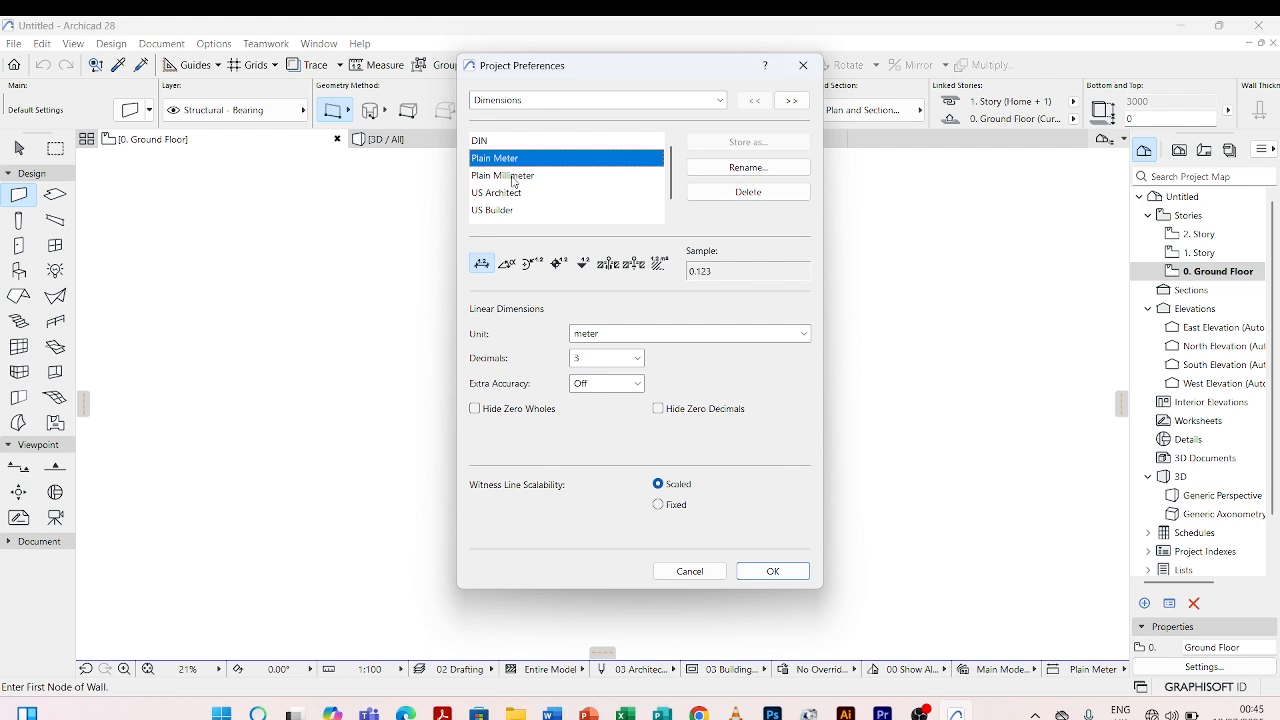
left_click(514, 176)
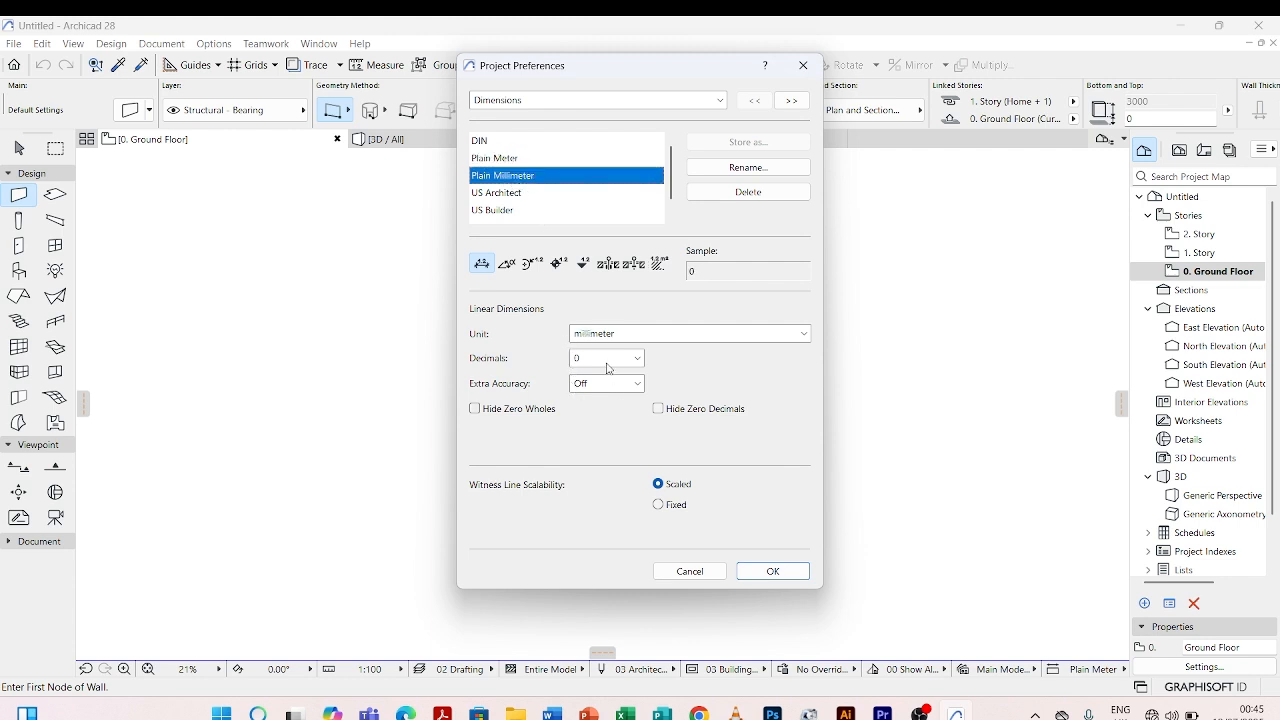
left_click(804, 337)
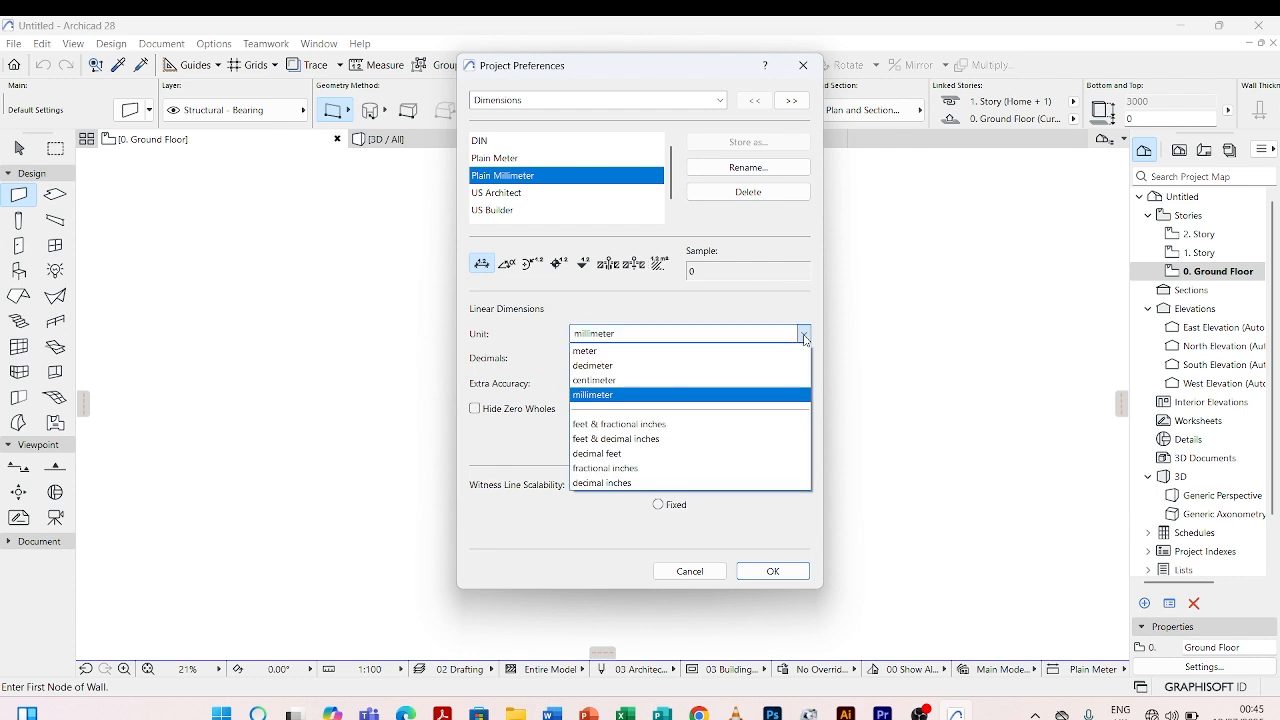
left_click(804, 337)
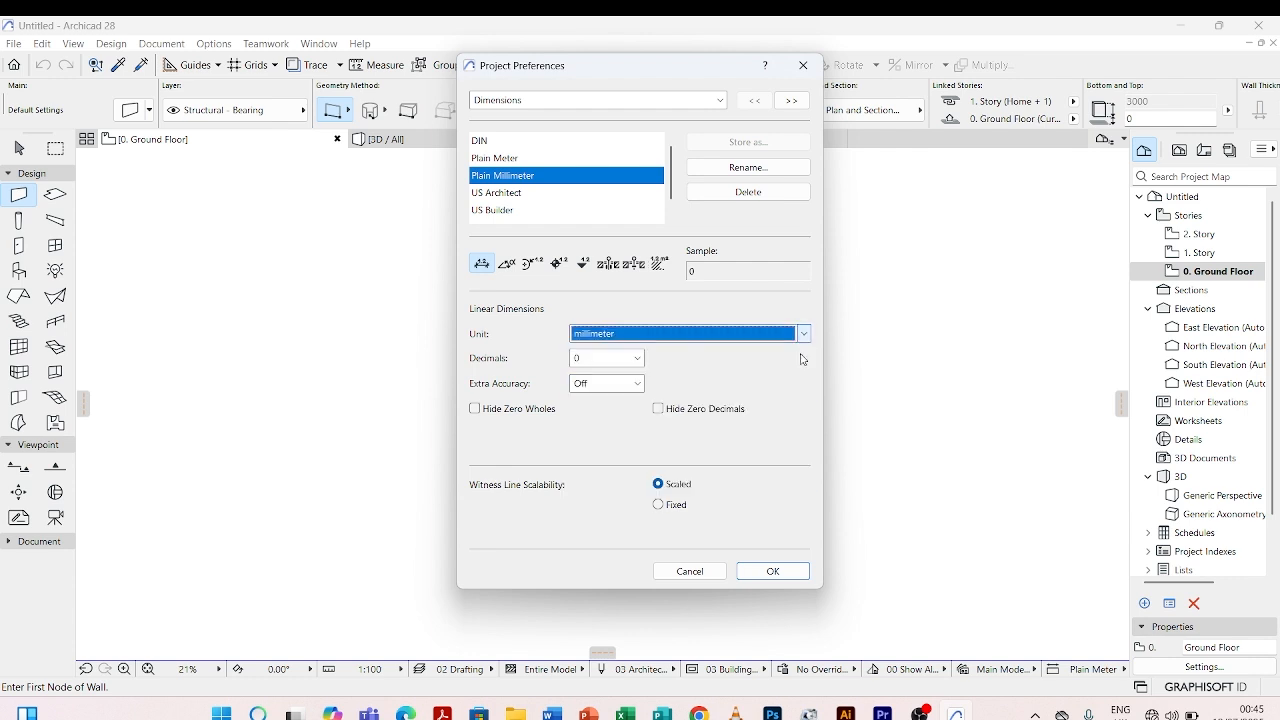
left_click(763, 572)
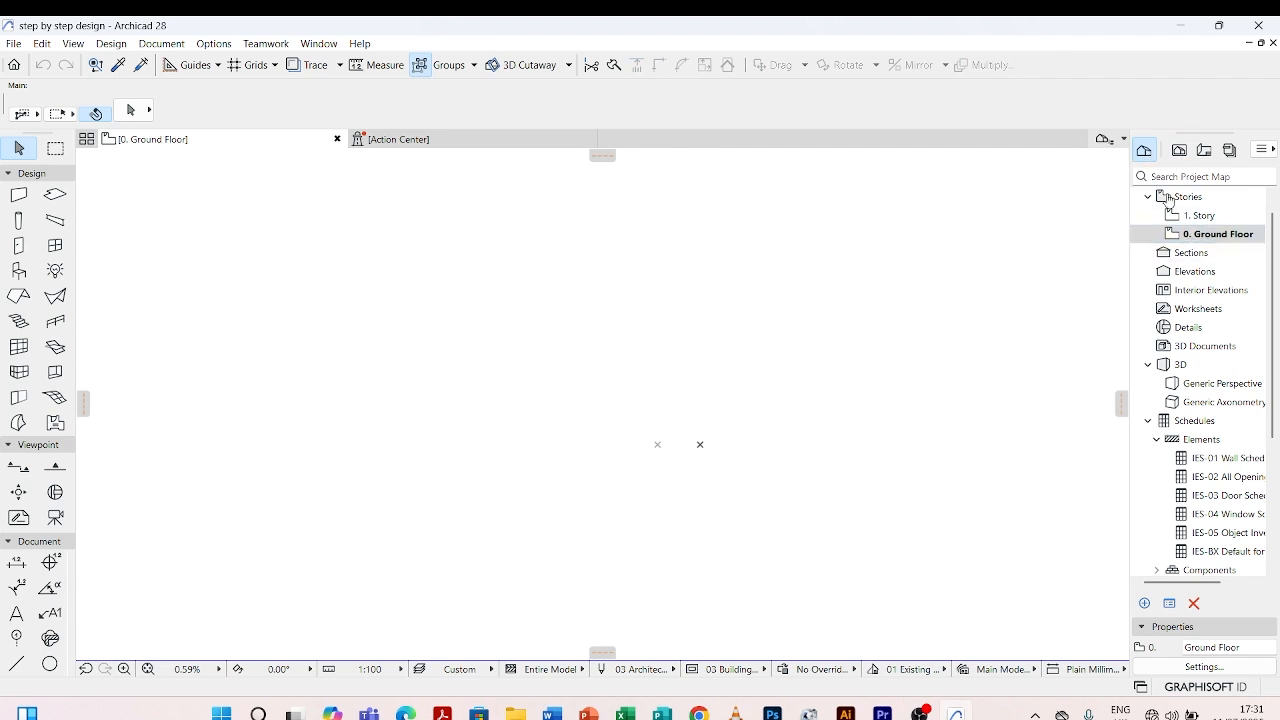
Insert a story below the Ground Floor in the story settings and name it Foundation Floor
right_click(1201, 240)
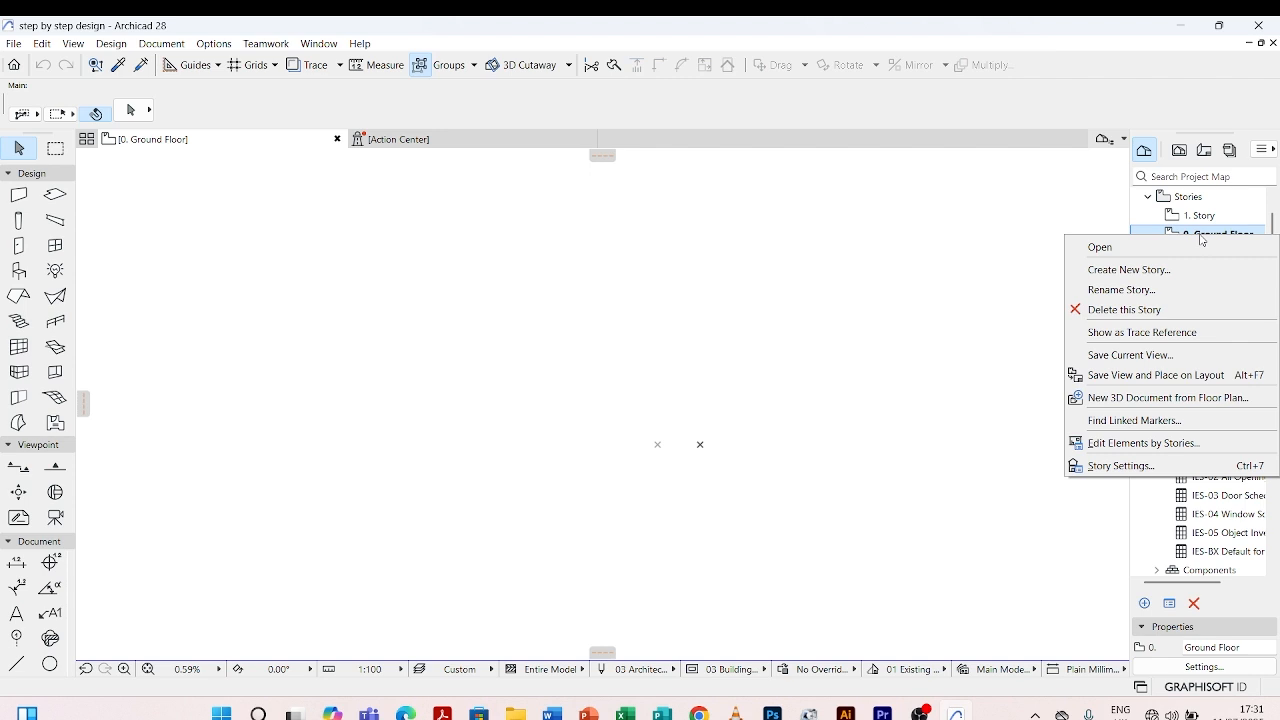
left_click(1116, 467)
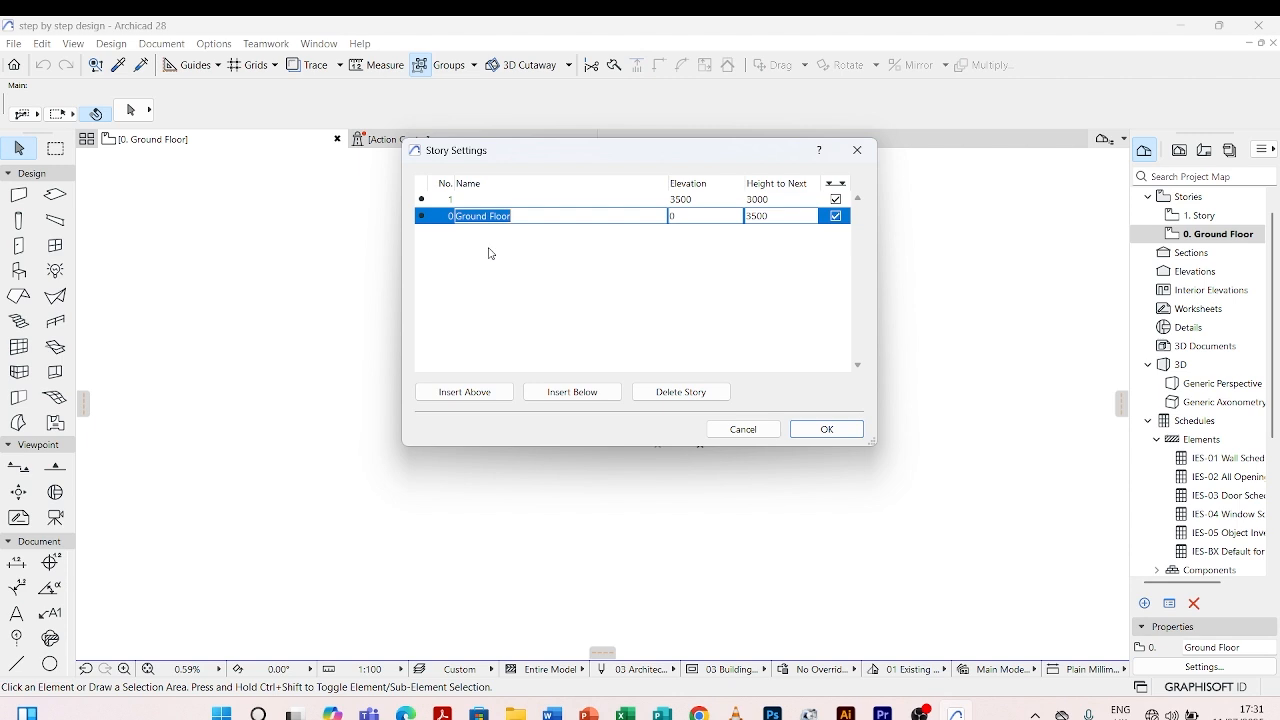
left_click(580, 392)
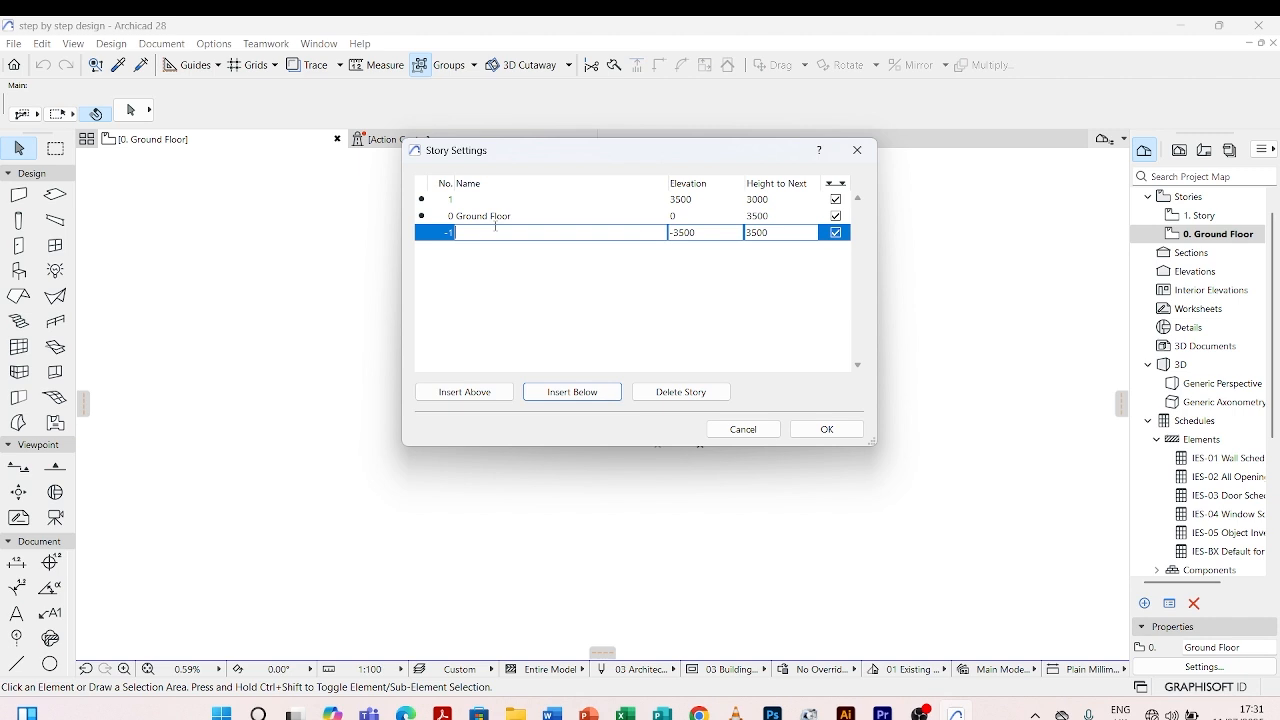
type("Foundation Floor")
Name story 1, directly above the Ground Floor, First Floor
left_click(496, 200)
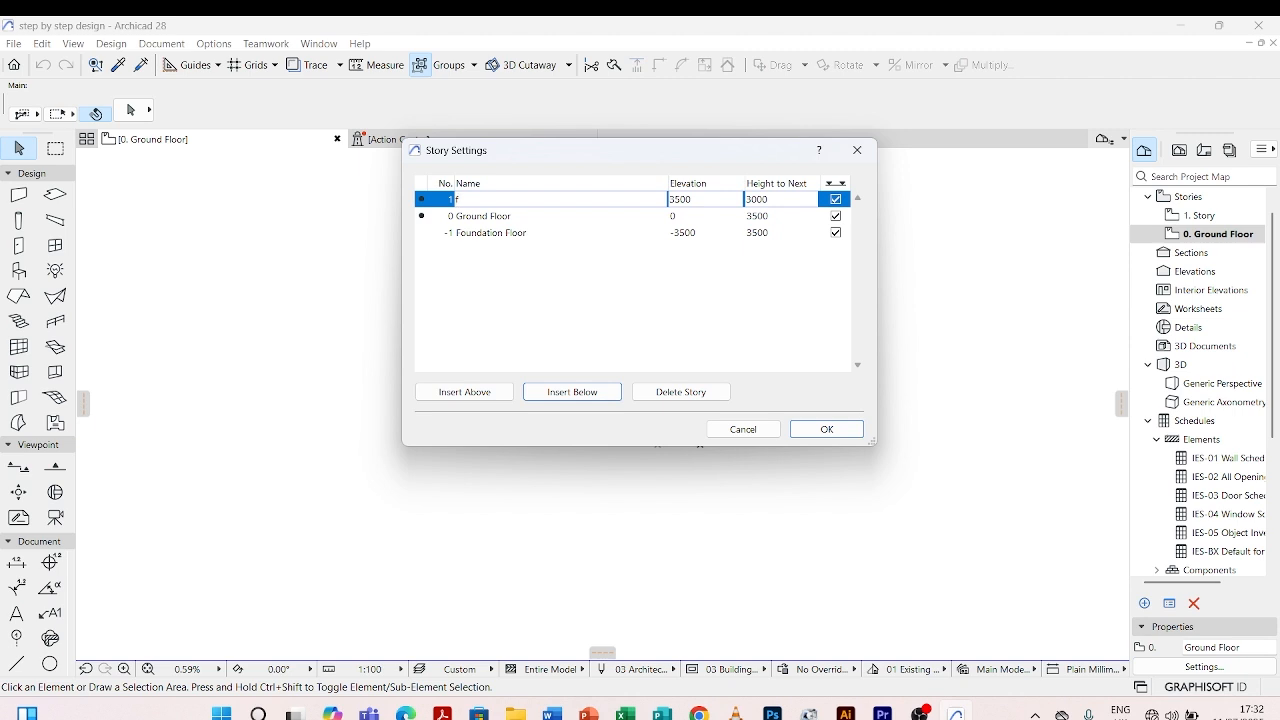
key("BackSpace")
type("Firdst")
key("BackSpace")
key("BackSpace")
key("BackSpace")
key("BackSpace")
type("rst Floor")
left_click(506, 296)
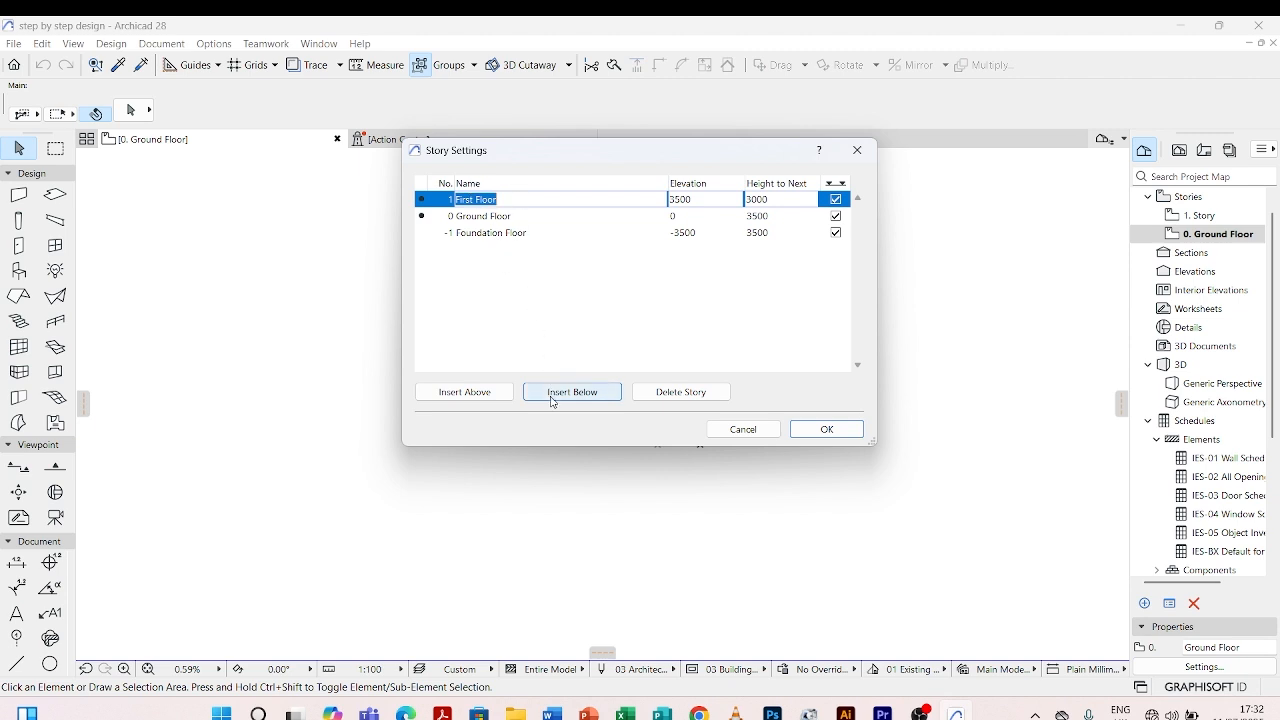
Insert a story above the First Floor and name it Roof Level
left_click(476, 394)
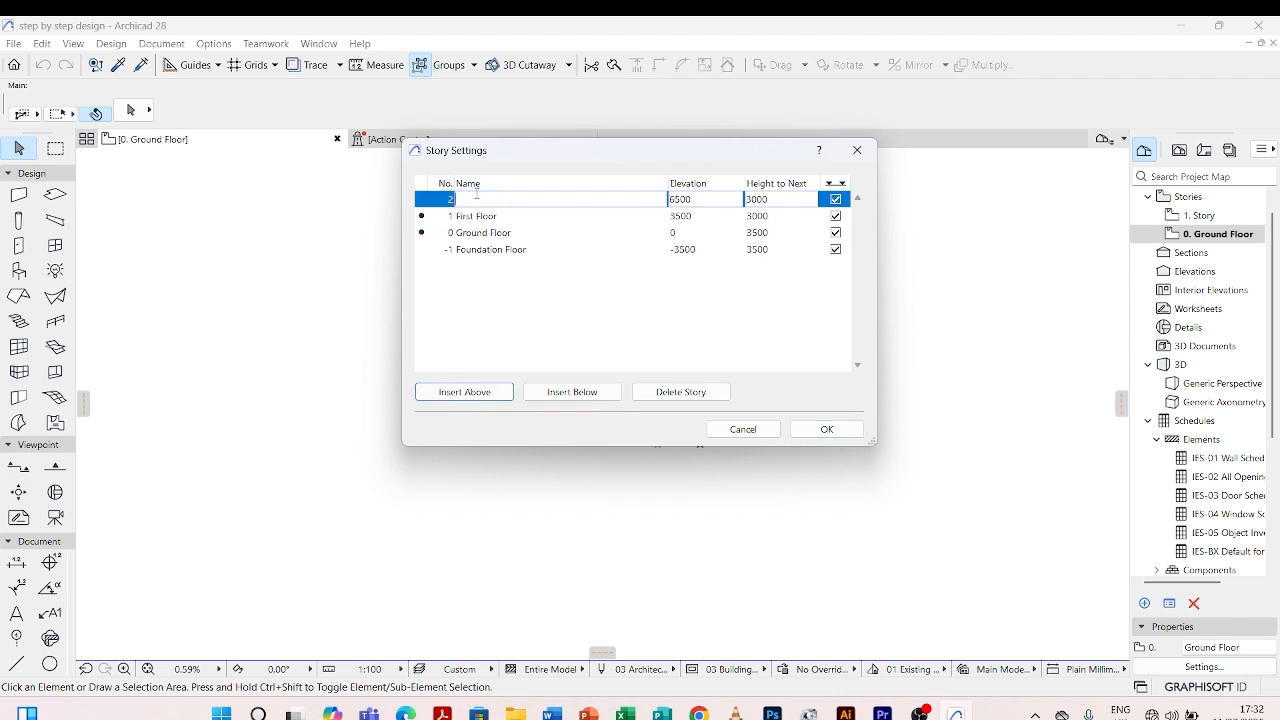
type("Roof Level")
left_click(366, 291)
Set the Foundation Floor's elevation to -1500 mm
left_click(700, 248)
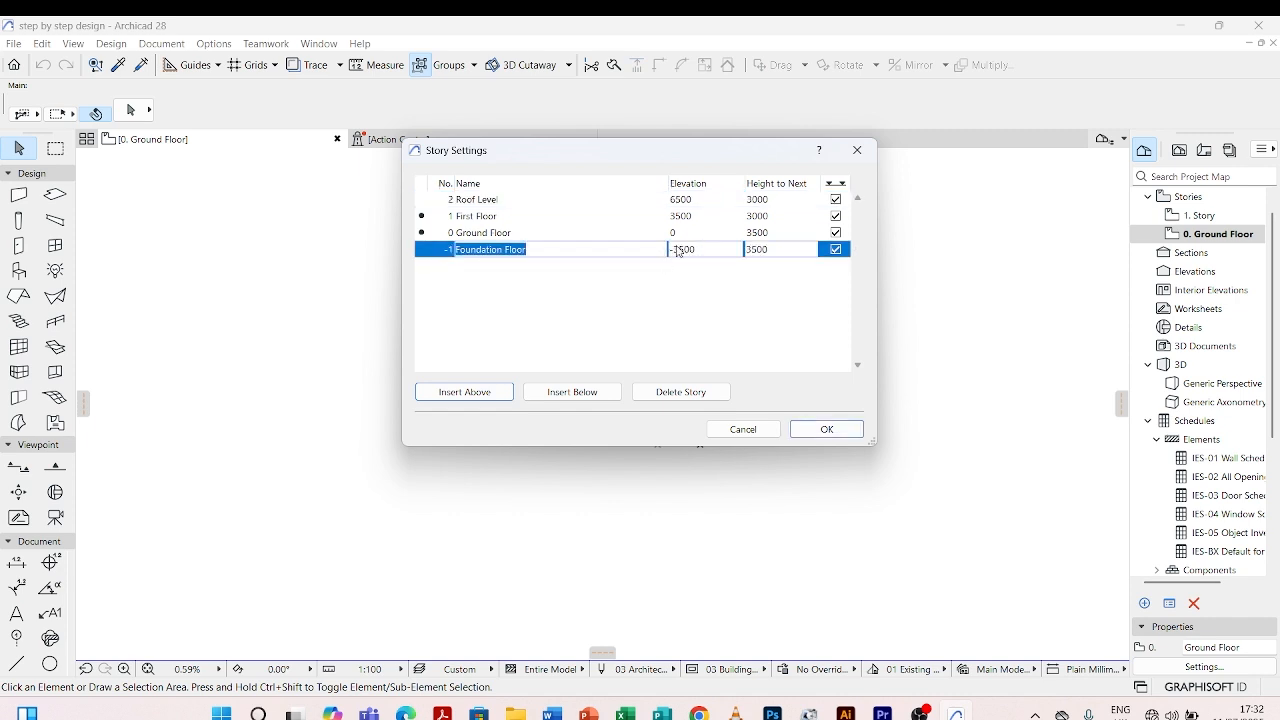
double_click(677, 251)
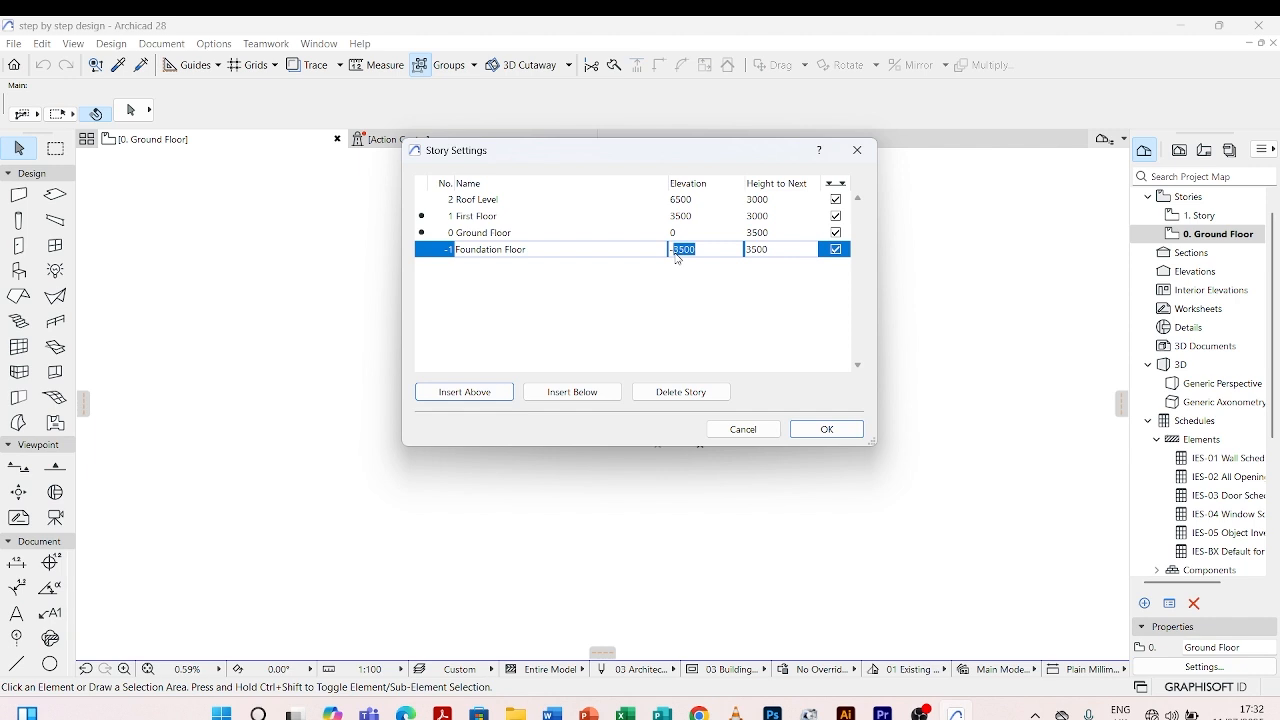
type("-1500")
key("Return")
Set the First Floor's height to next to 3500 mm and apply the story settings
left_click(780, 216)
left_click(765, 216)
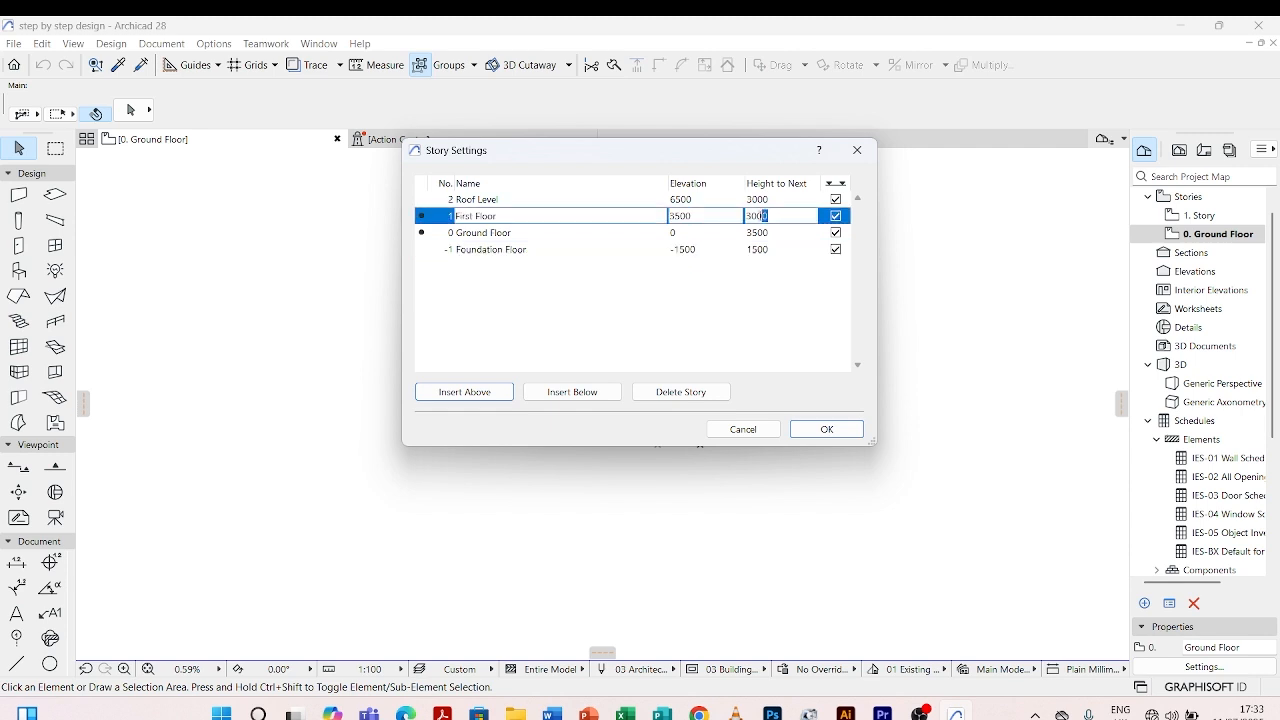
left_click_drag(765, 216, 750, 216)
type("3500")
key("Return")
left_click(817, 432)
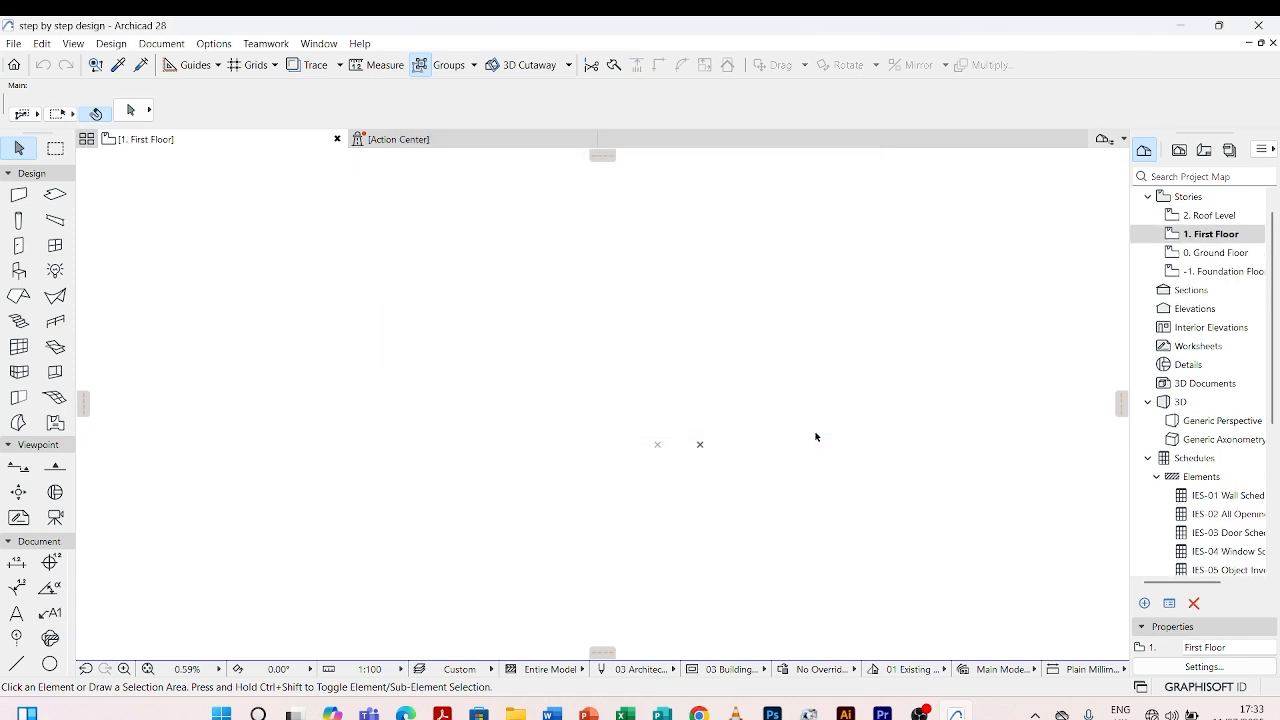
Open the Ground Floor plan and expand the design tools
left_click(1212, 257)
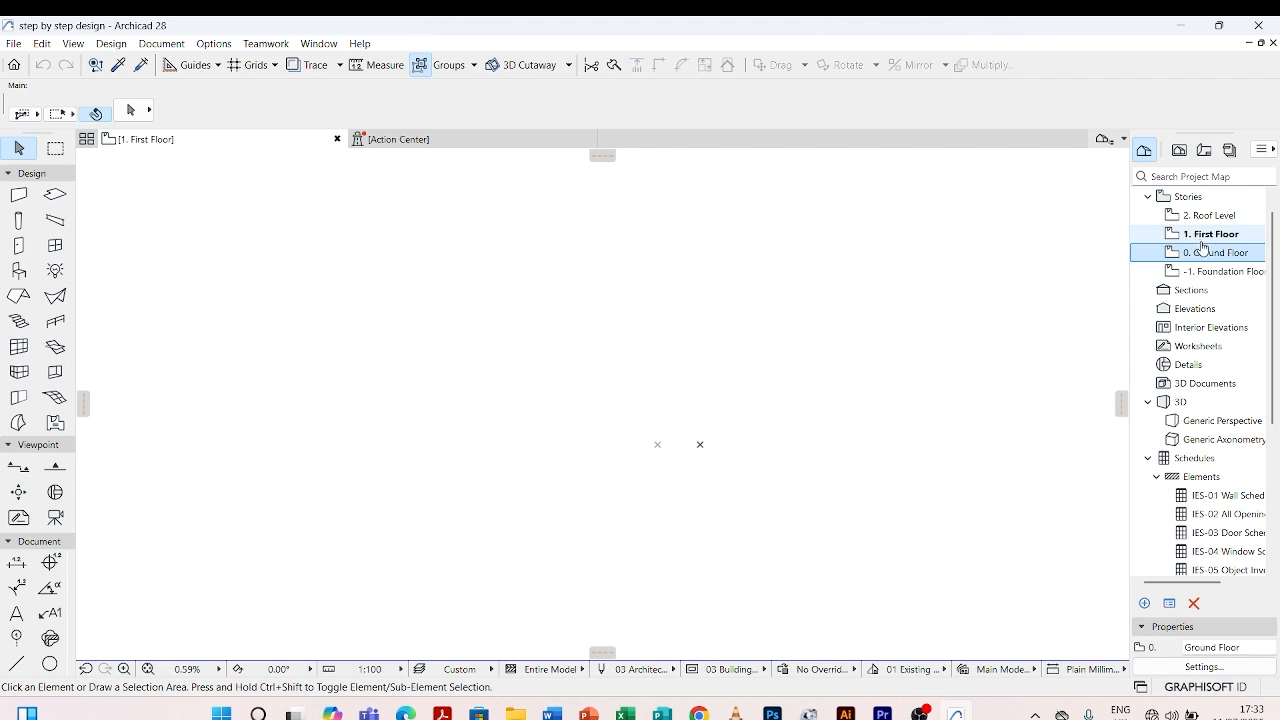
double_click(1203, 252)
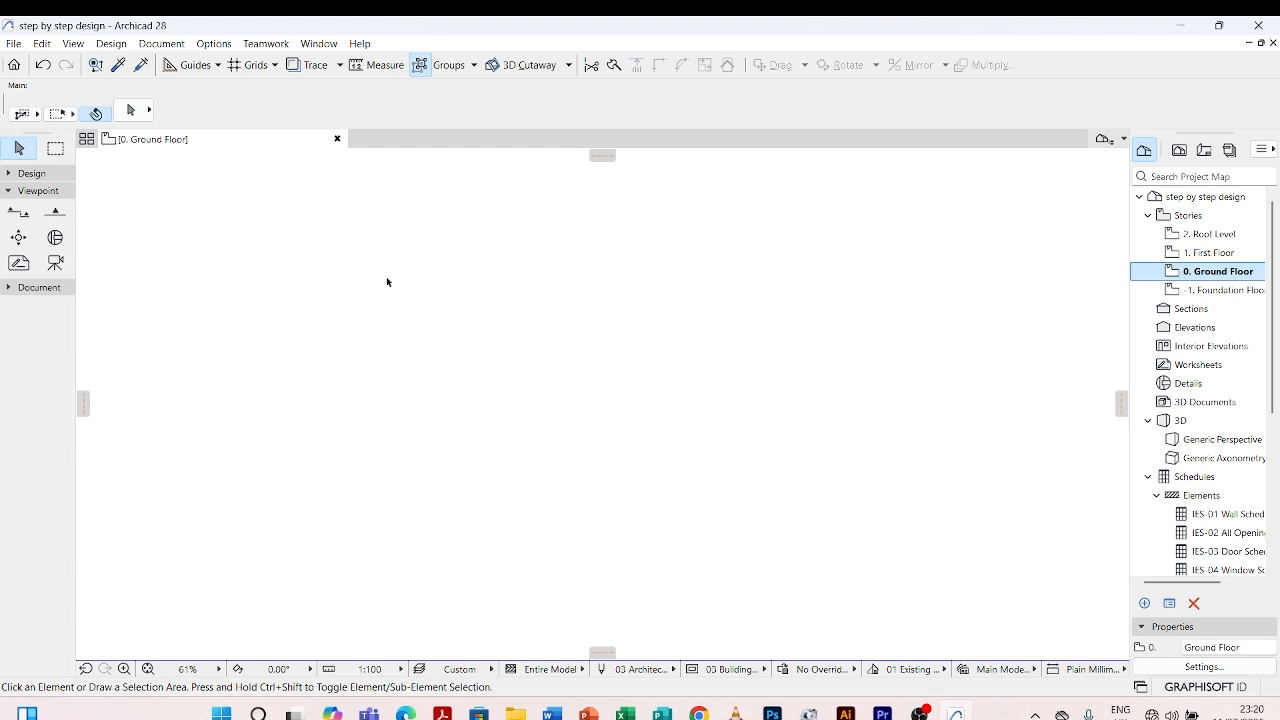
left_click(9, 174)
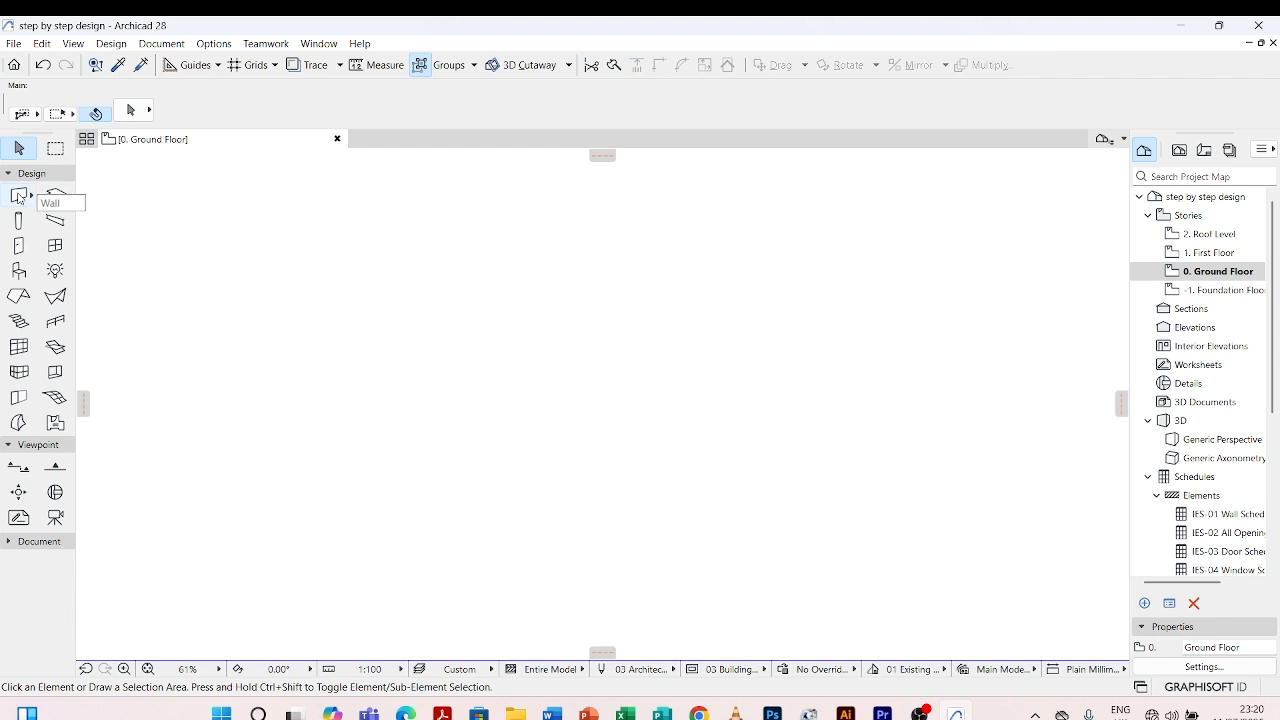
left_click(18, 196)
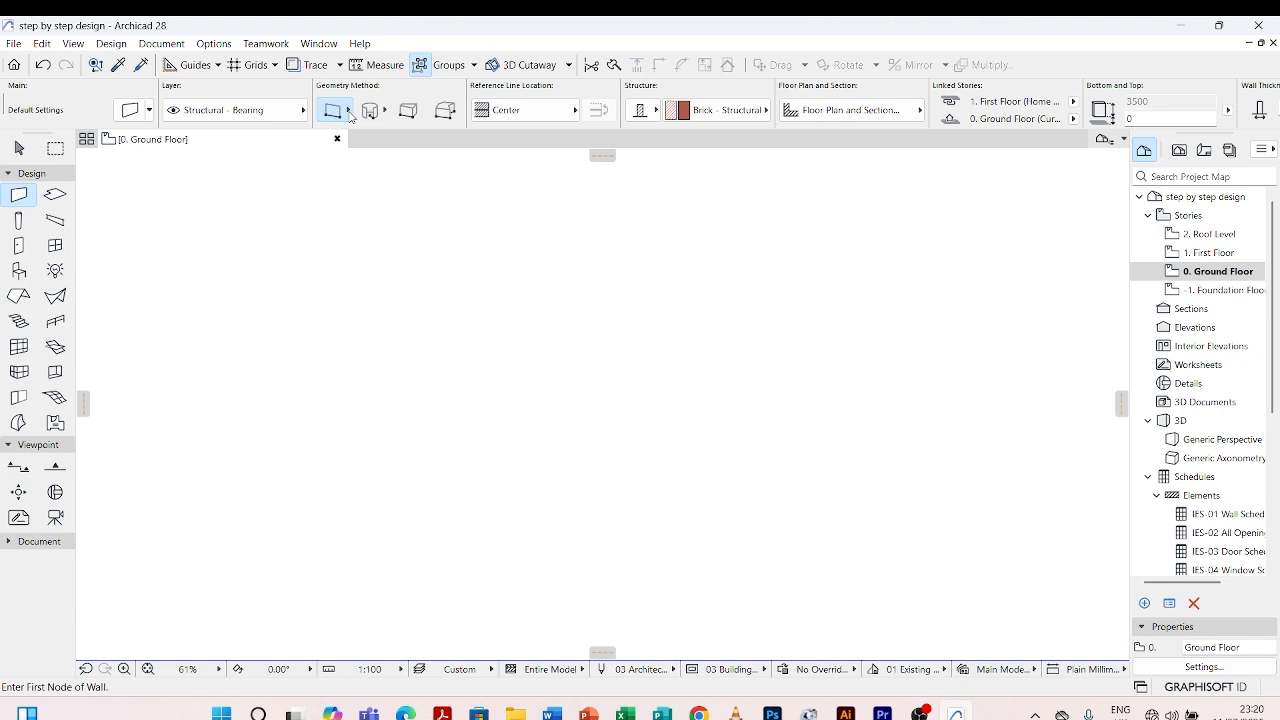
key("Escape")
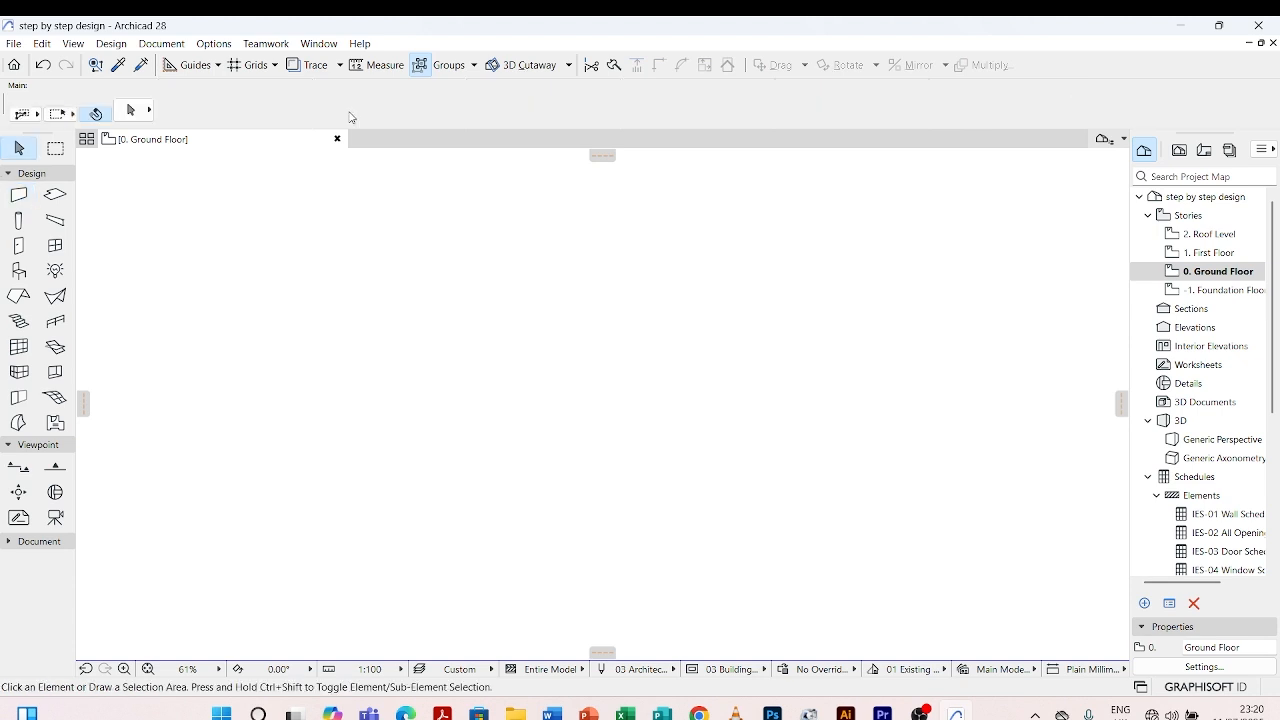
left_click(19, 202)
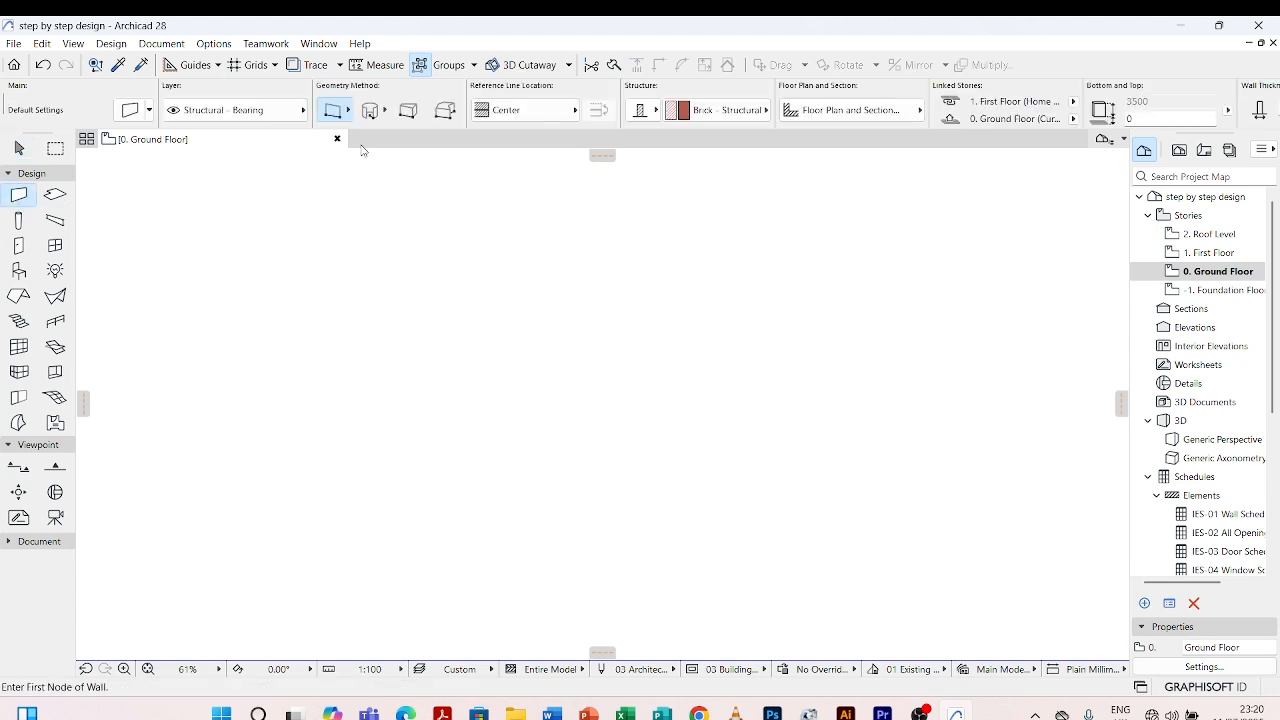
left_click(349, 112)
key("Escape")
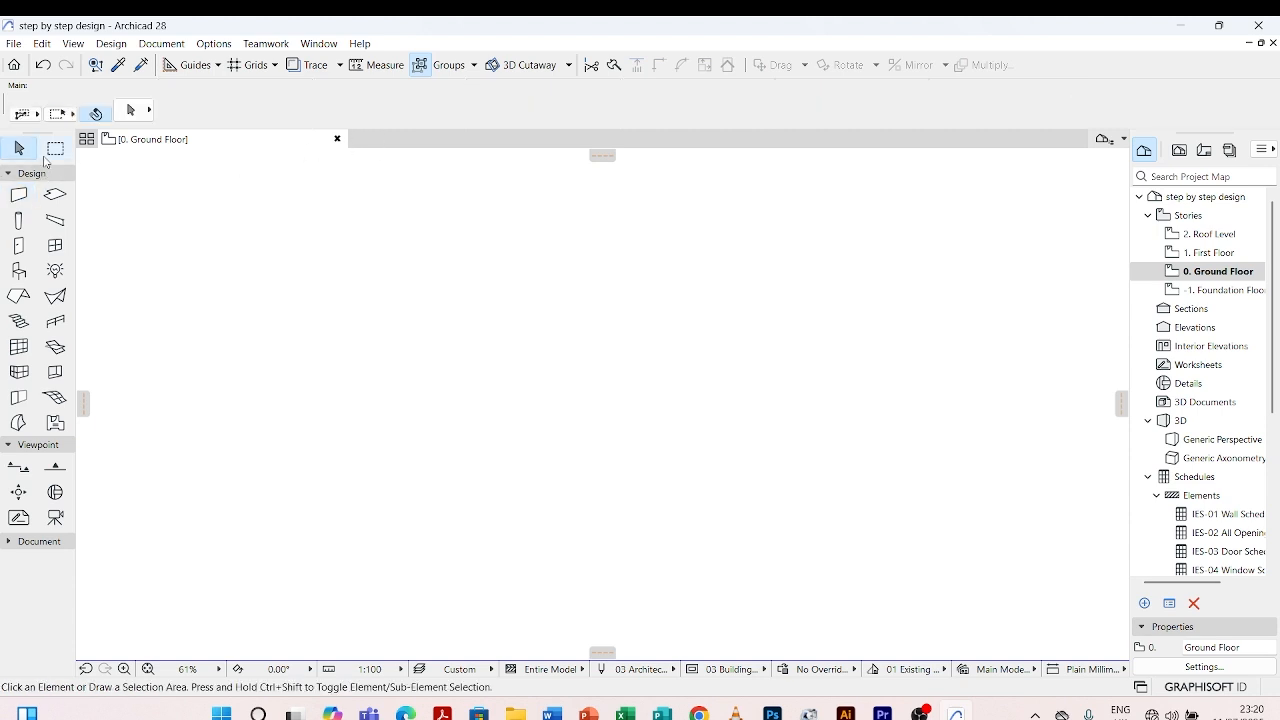
Activate the Wall tool and set the wall's reference line location to Center
left_click(20, 195)
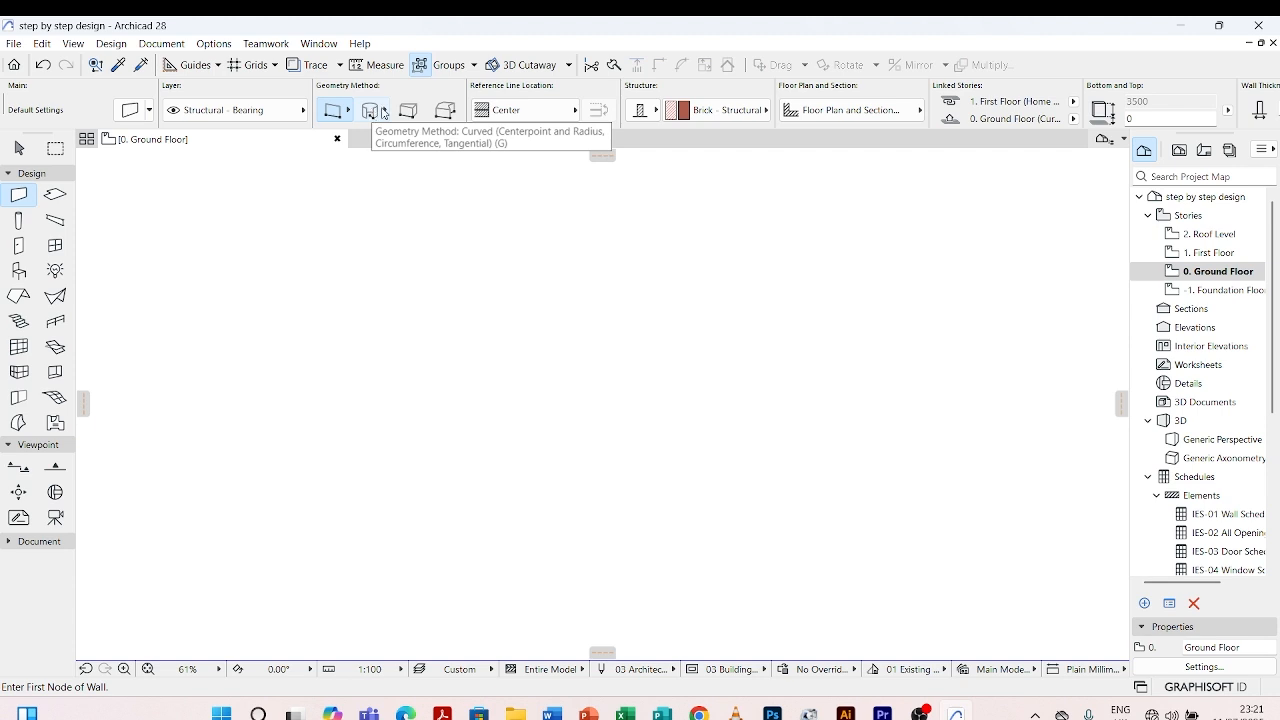
left_click(383, 113)
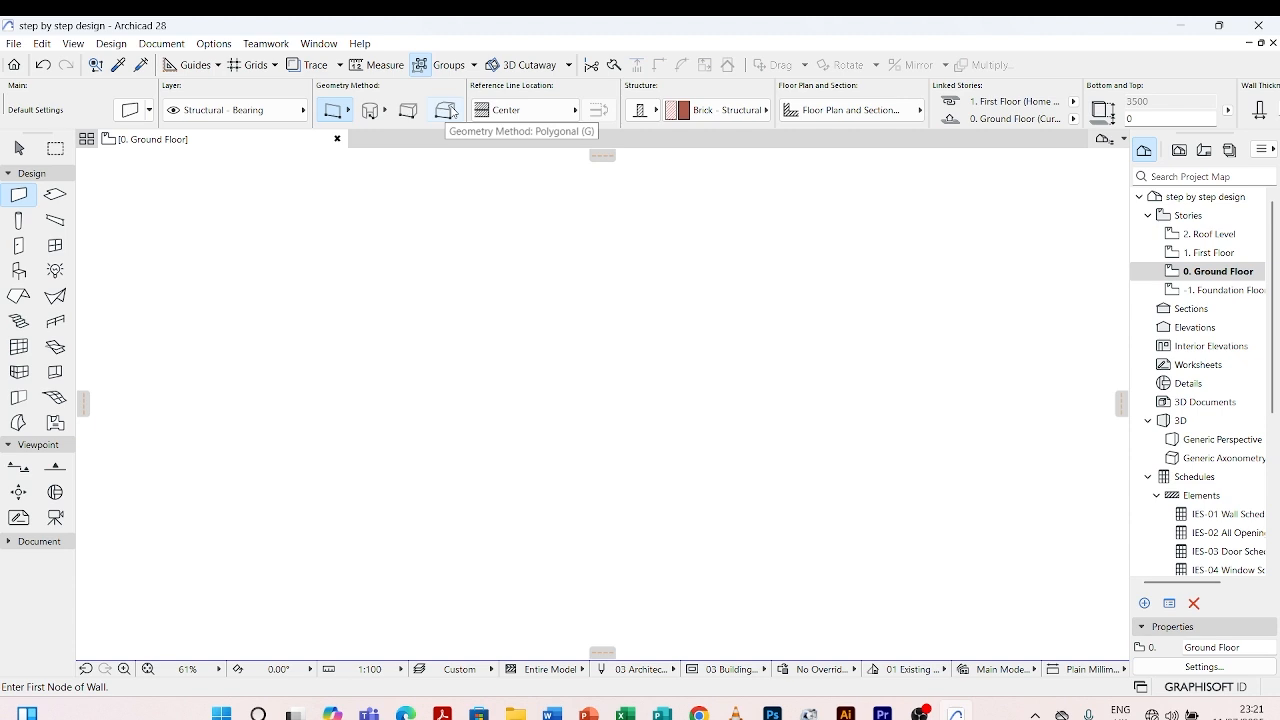
left_click(575, 112)
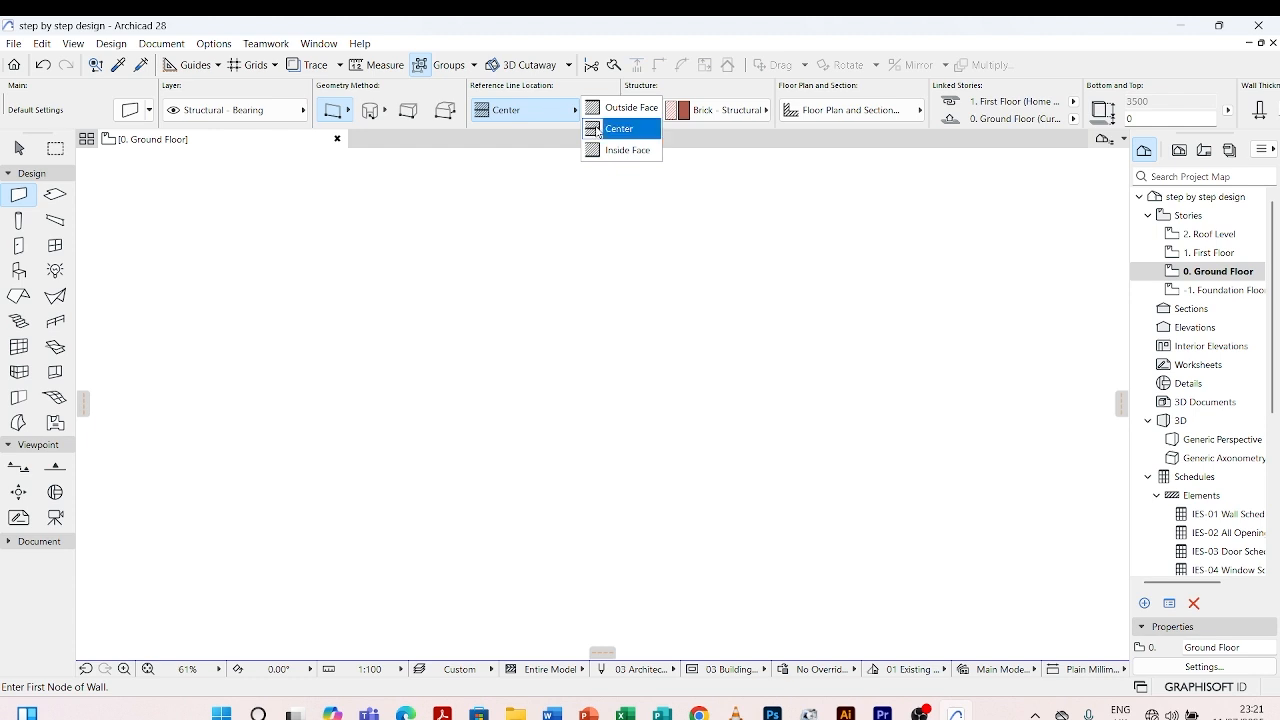
left_click(598, 129)
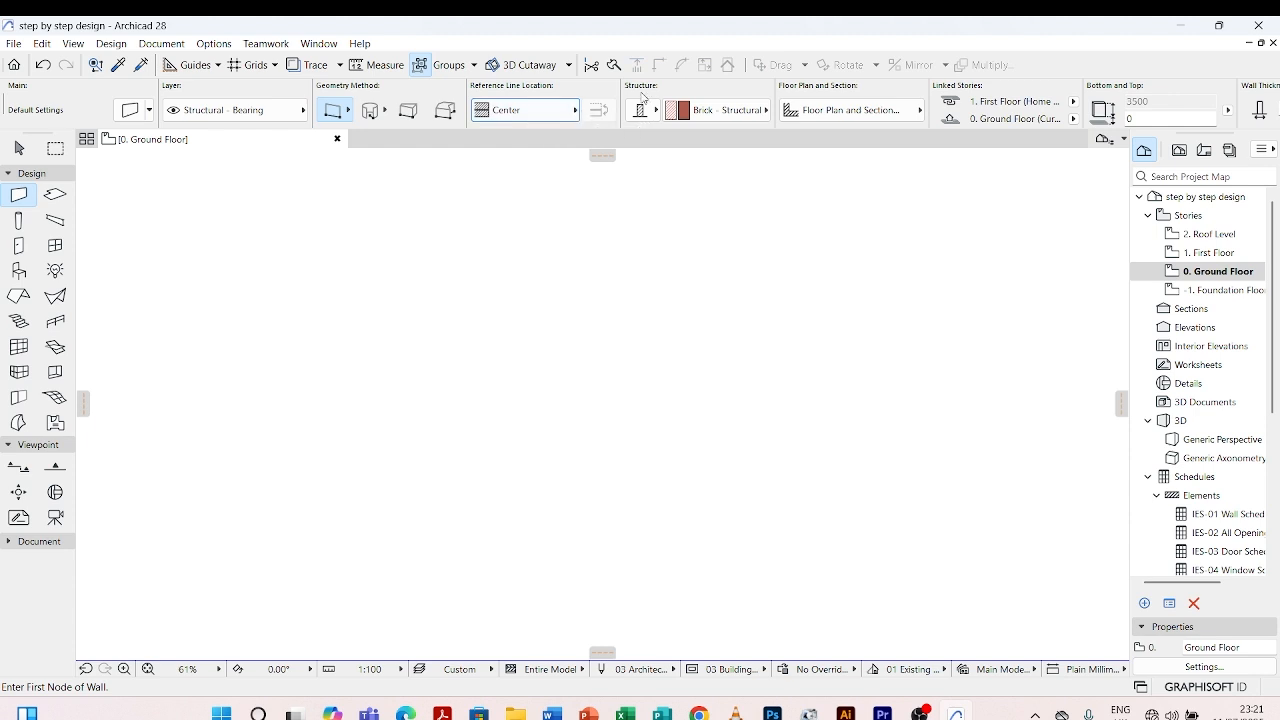
Try Tile - Wall, Plaster - Gypsum, Masonry Block - Filler and Masonry Block - Structural as the wall's building material
left_click(654, 111)
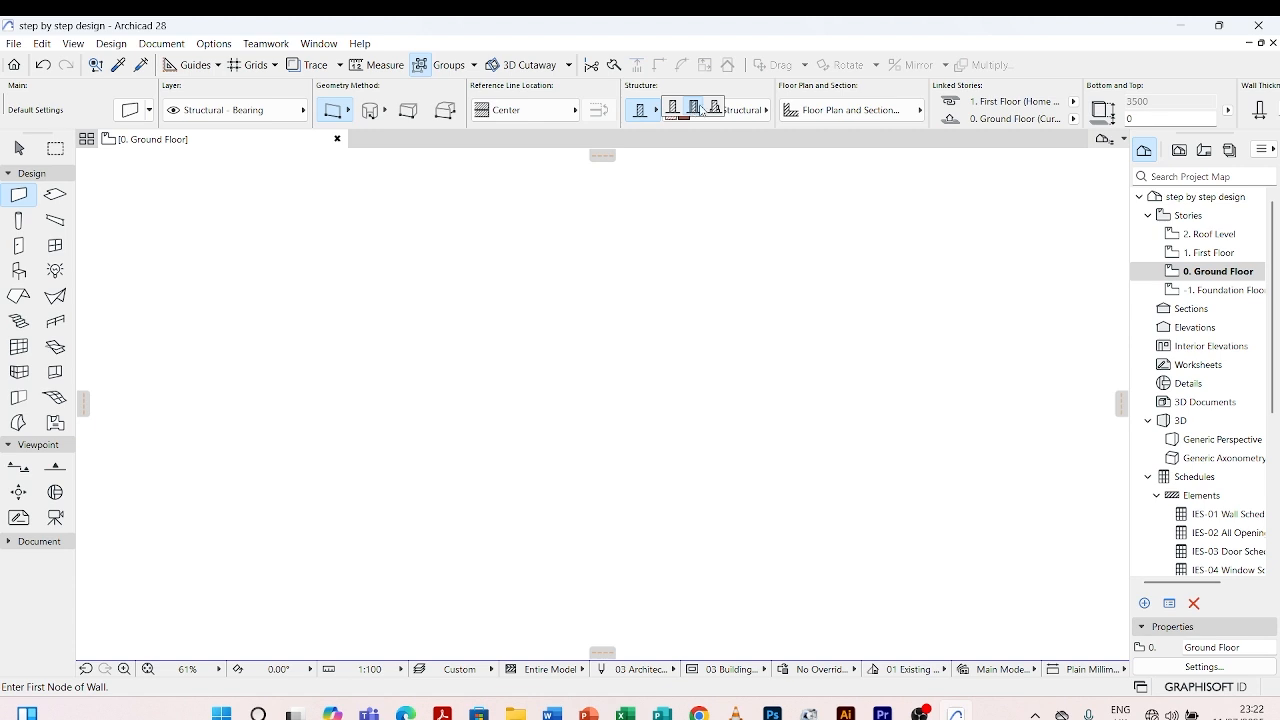
left_click(760, 119)
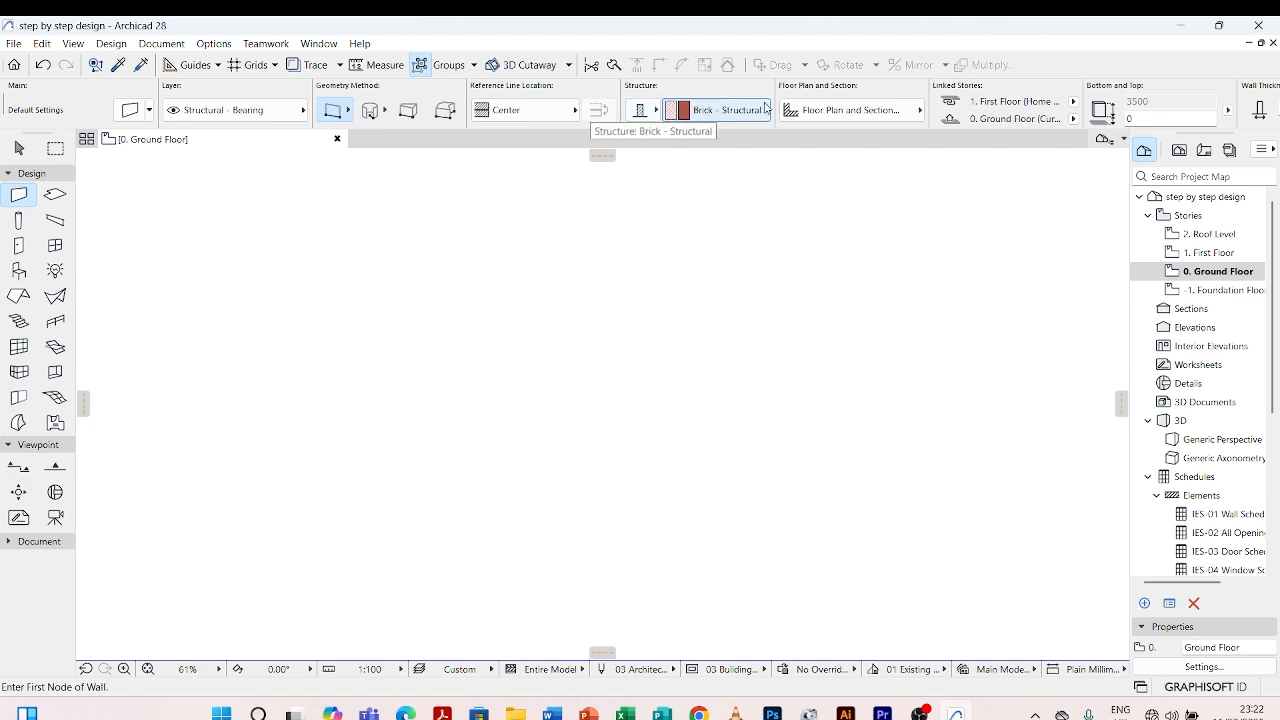
left_click(766, 110)
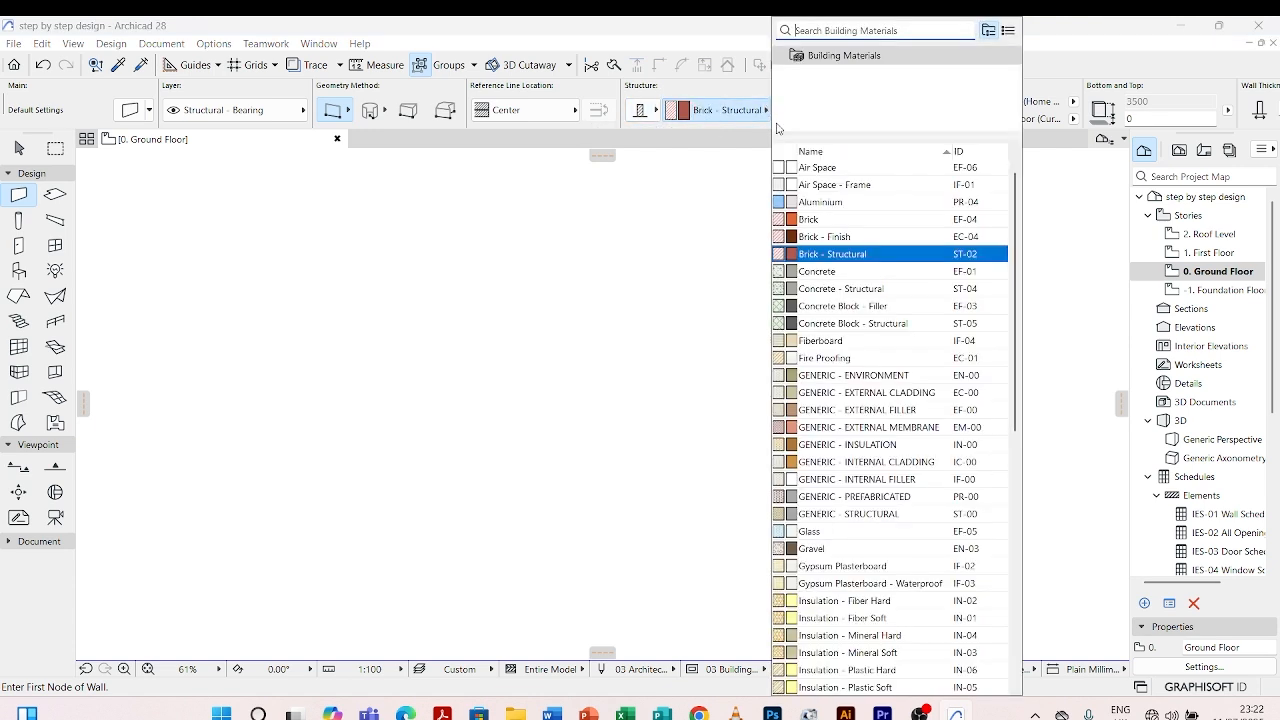
left_click(839, 185)
scroll(818, 445, "down", 7)
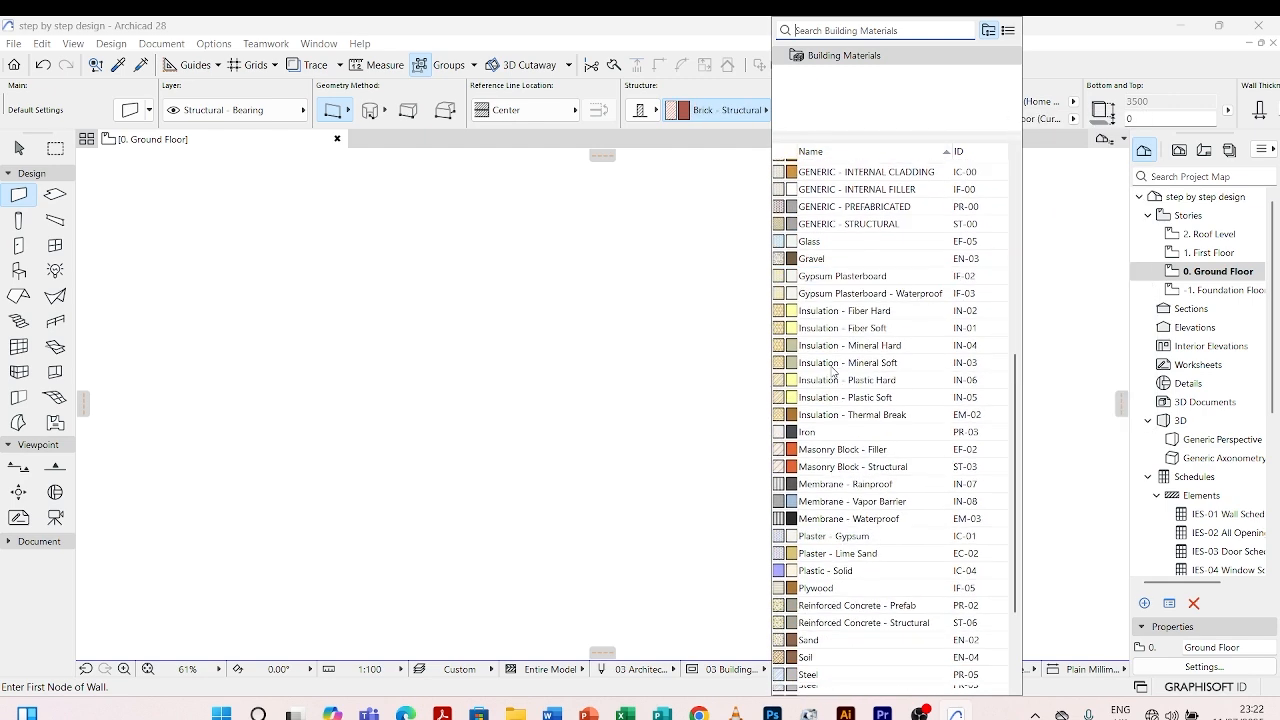
scroll(822, 545, "down", 3)
left_click(822, 583)
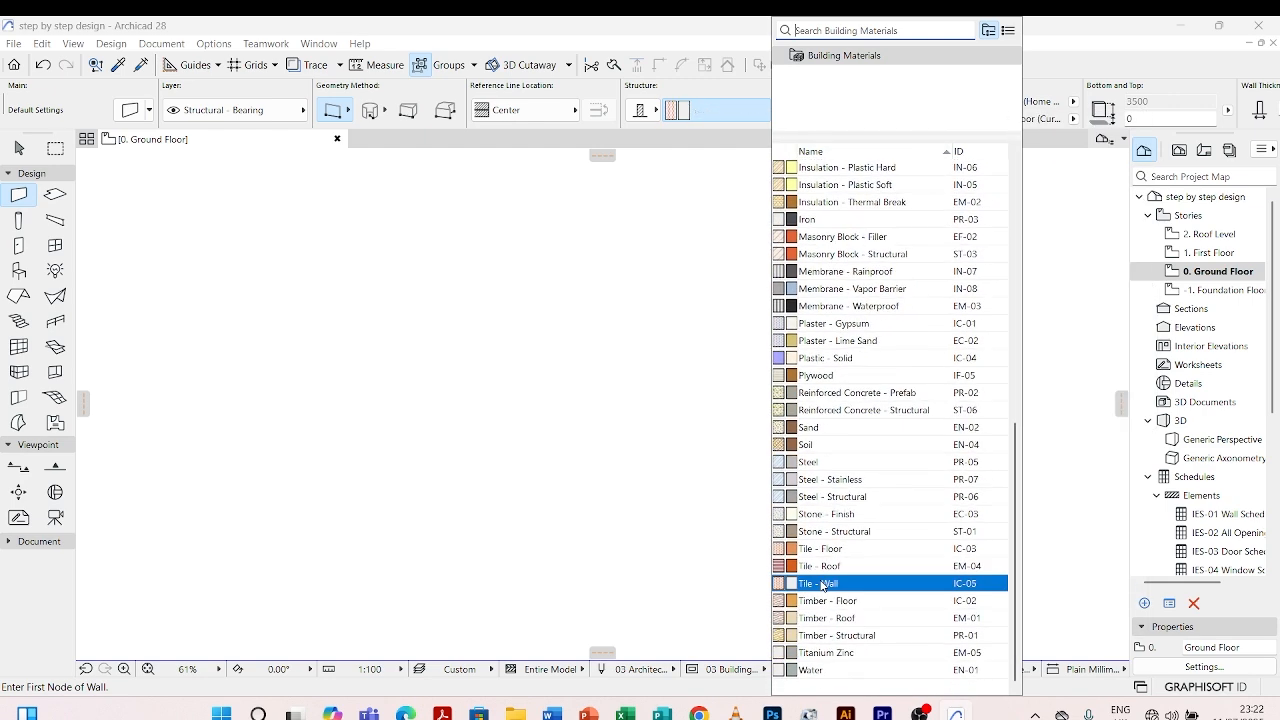
scroll(822, 586, "up", 5)
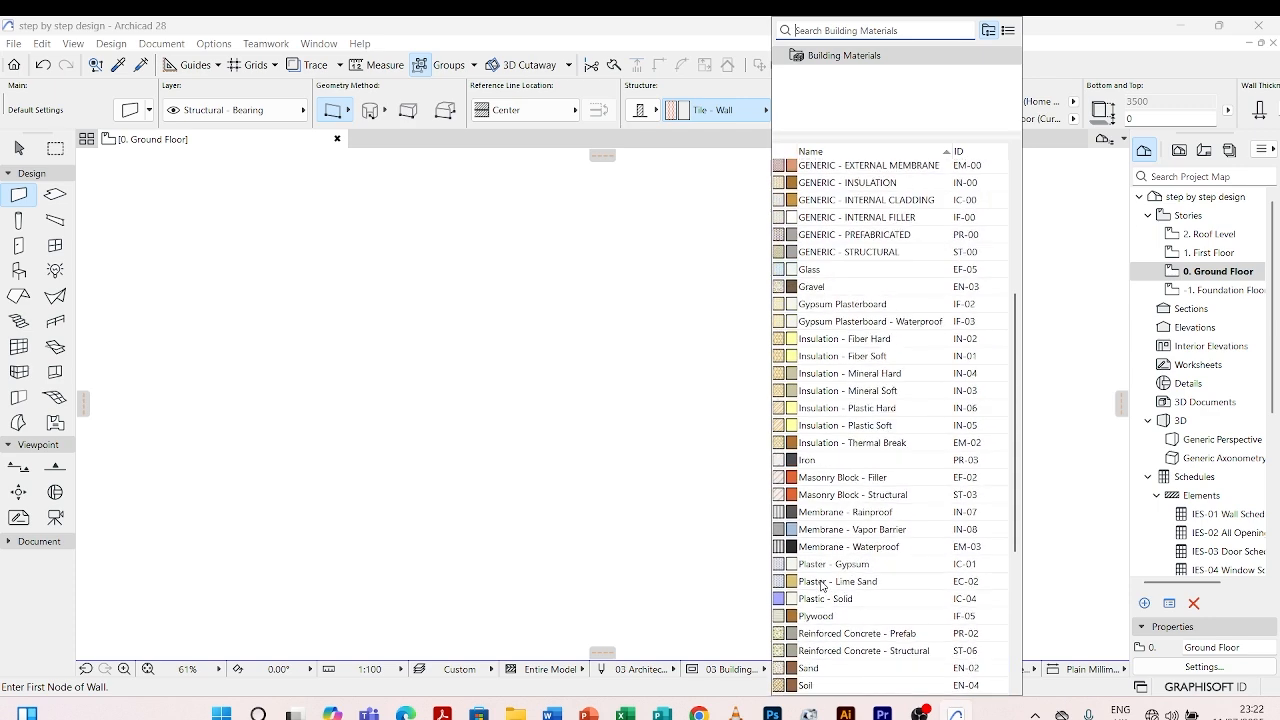
left_click(822, 583)
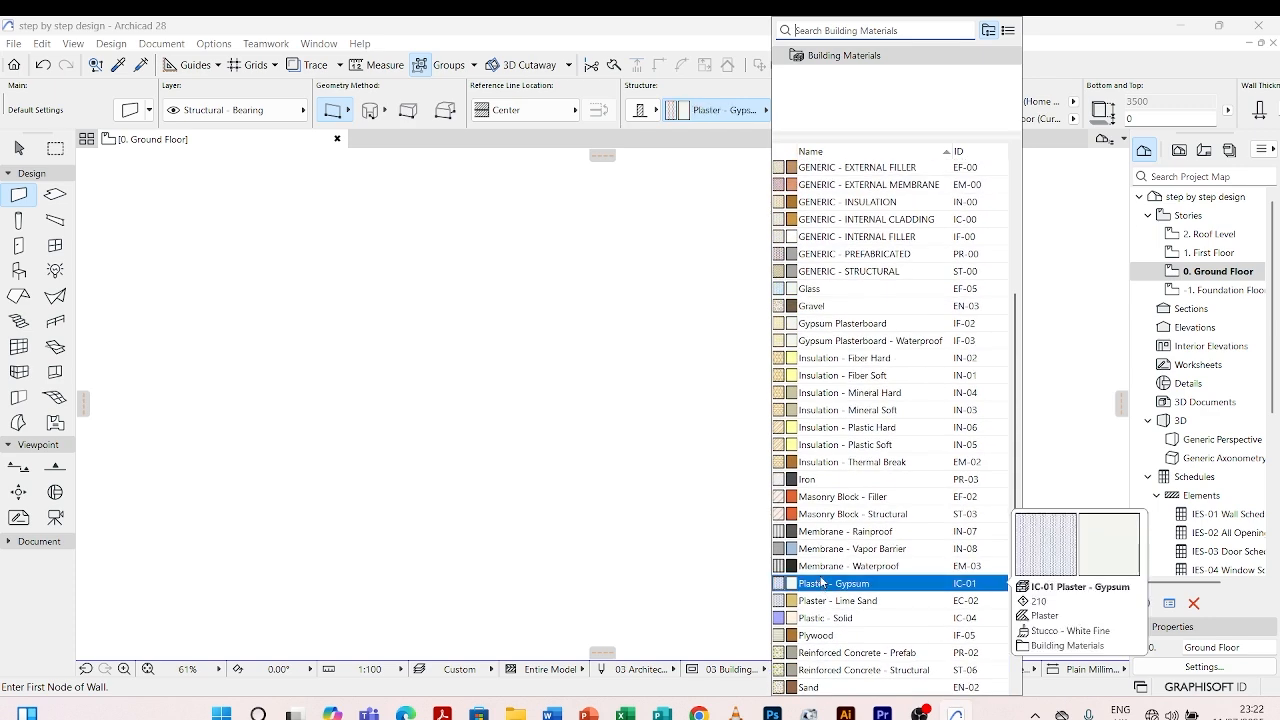
left_click(818, 496)
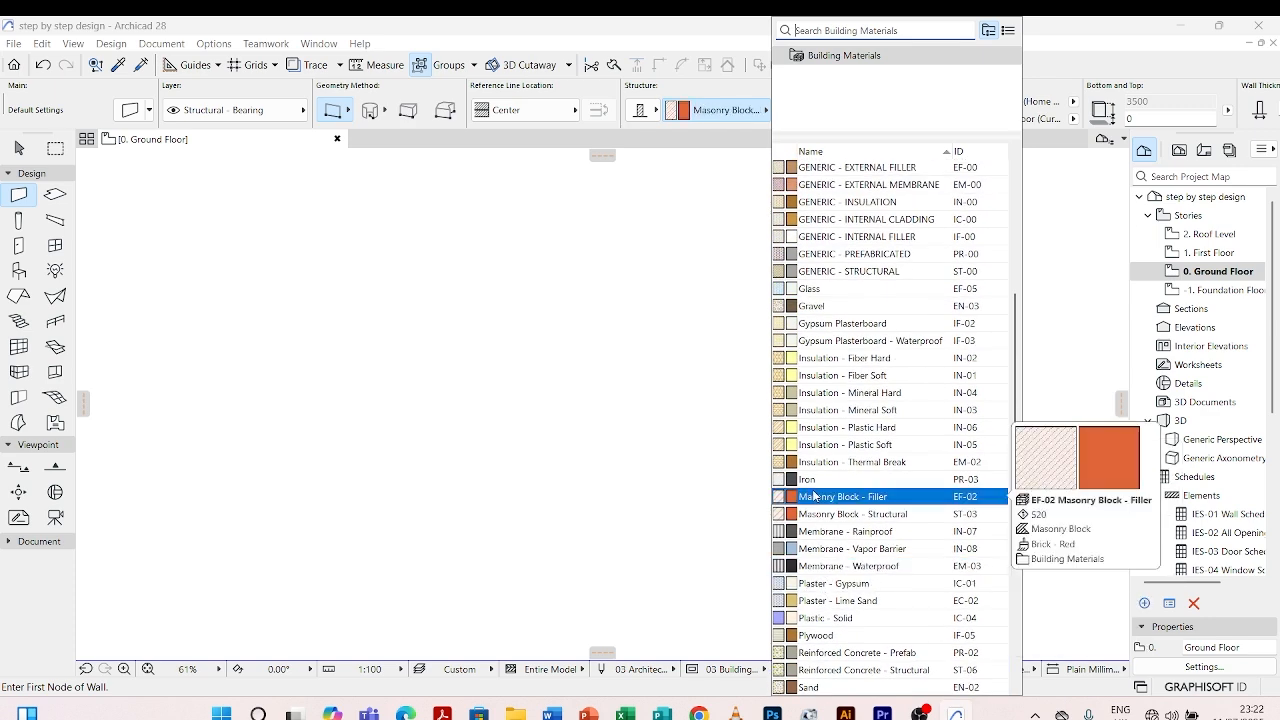
left_click(818, 513)
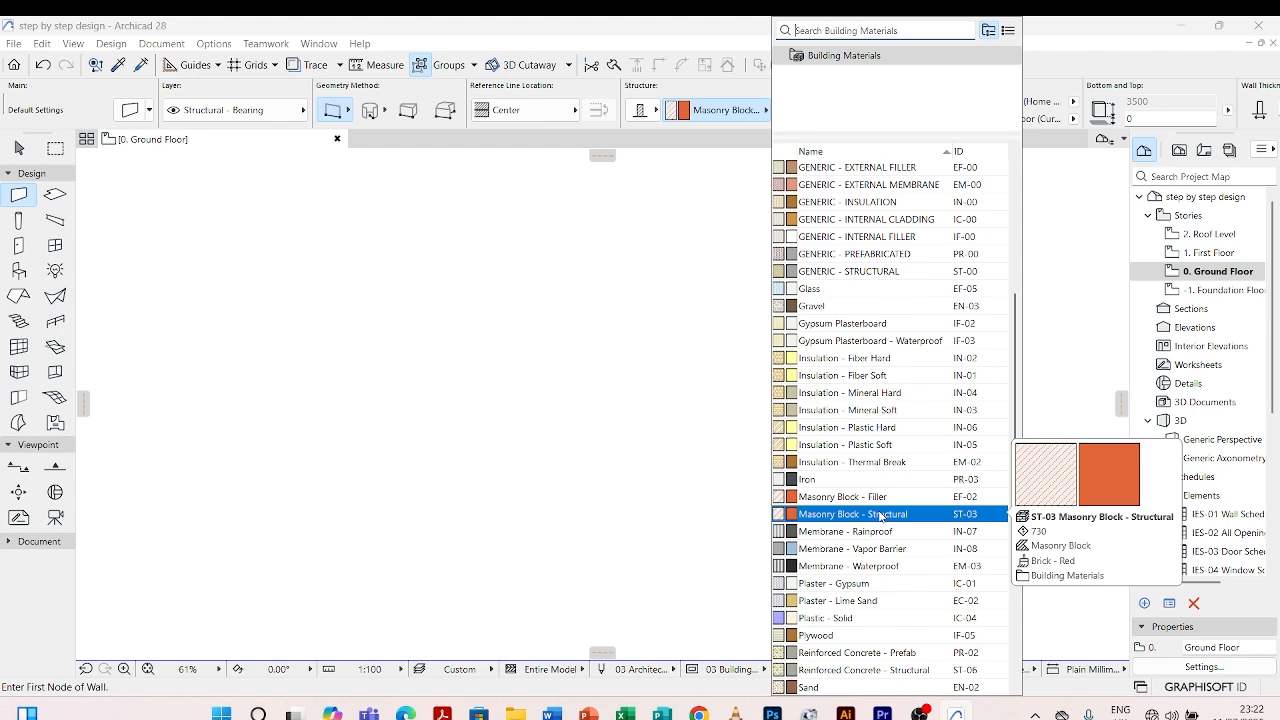
Set the wall's building material to Brick - Structural
scroll(862, 380, "up", 5)
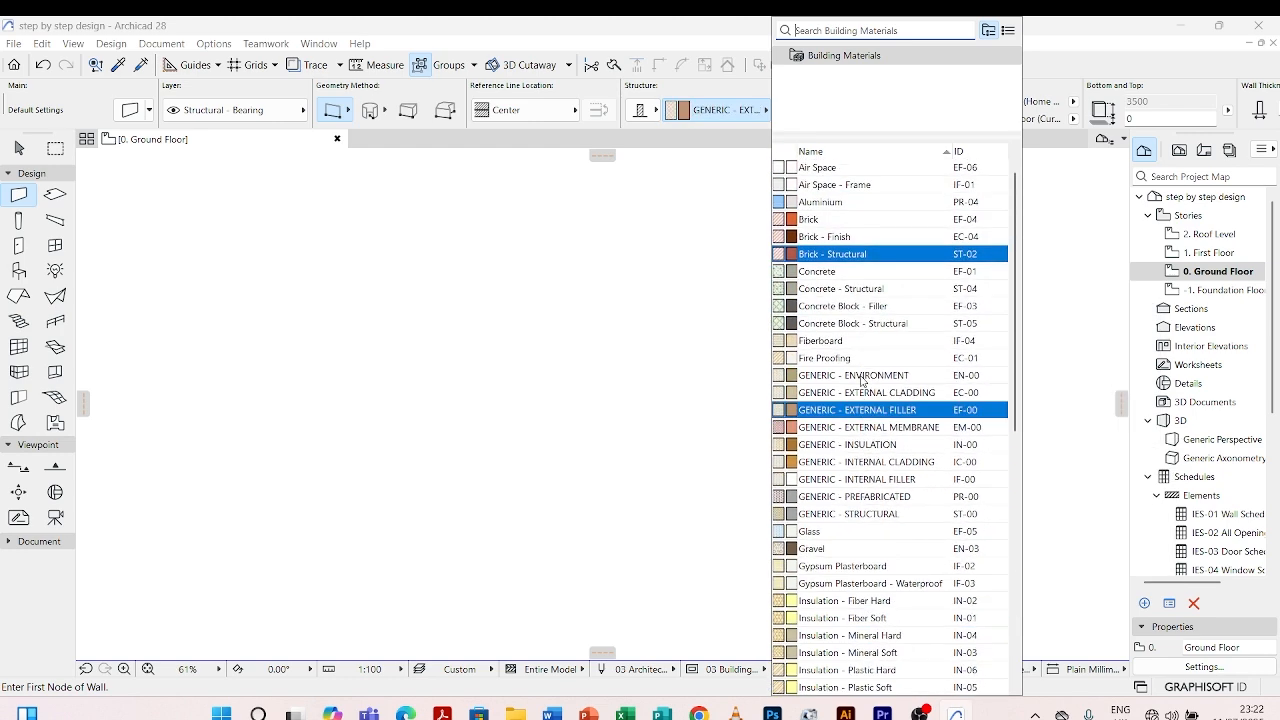
left_click(825, 256)
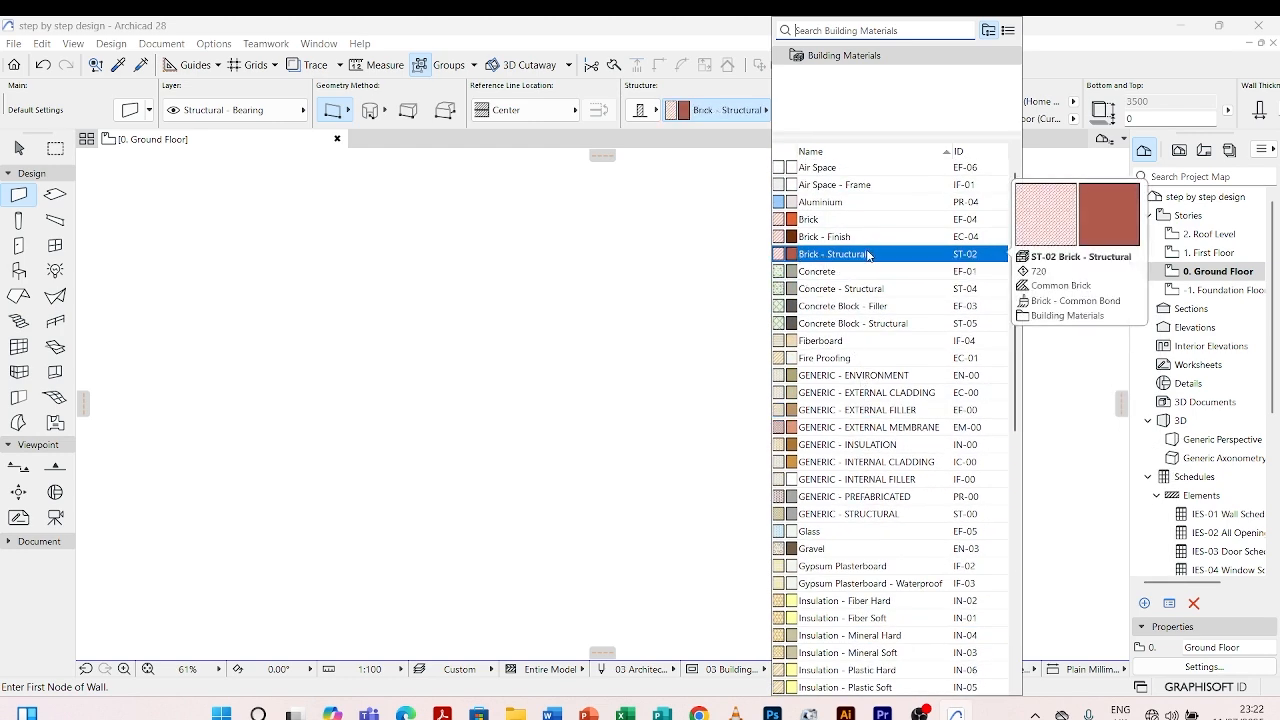
left_click(872, 256)
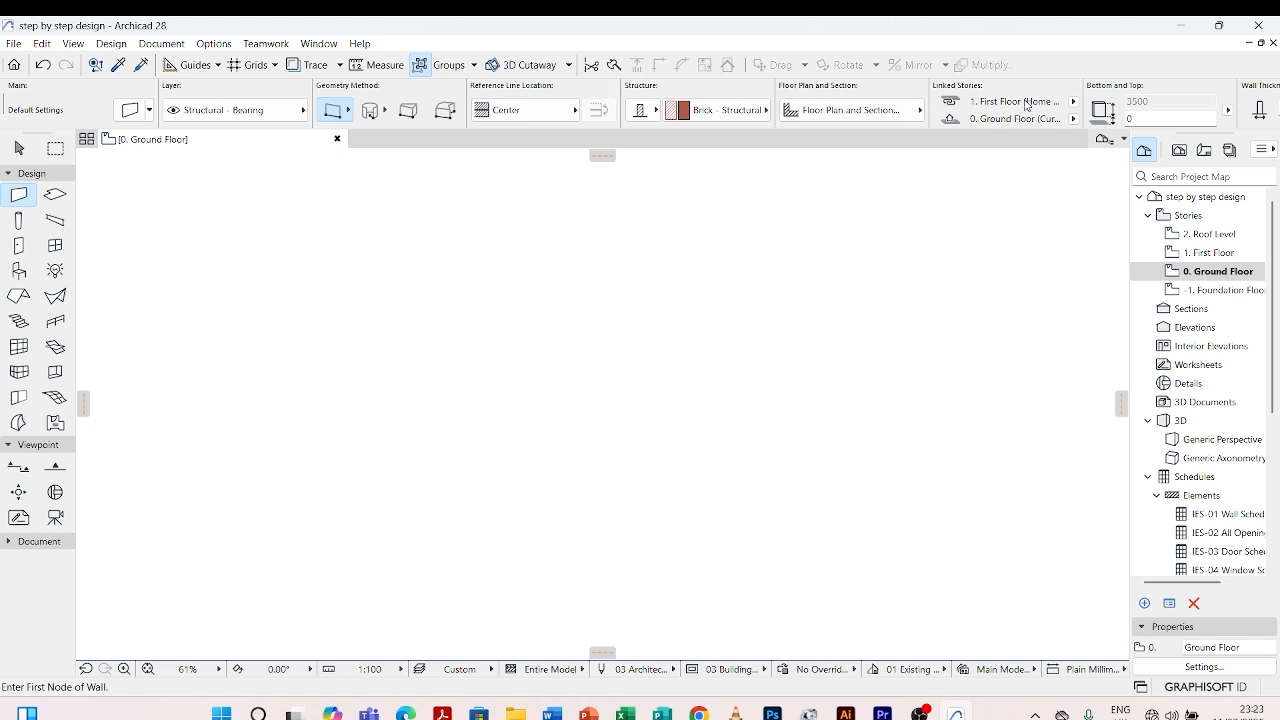
Examine the default wall's linked stories, thickness, slant angle and surface override options
scroll(1028, 105, "down", 2)
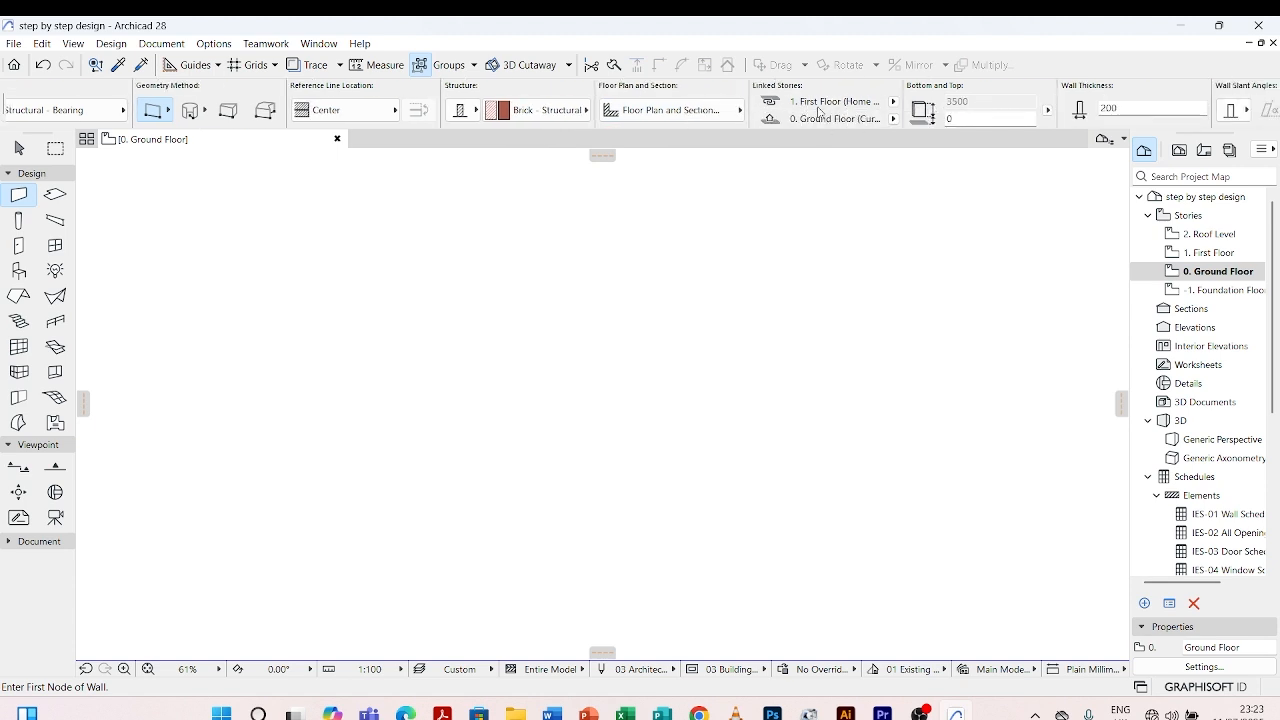
scroll(1063, 111, "down", 2)
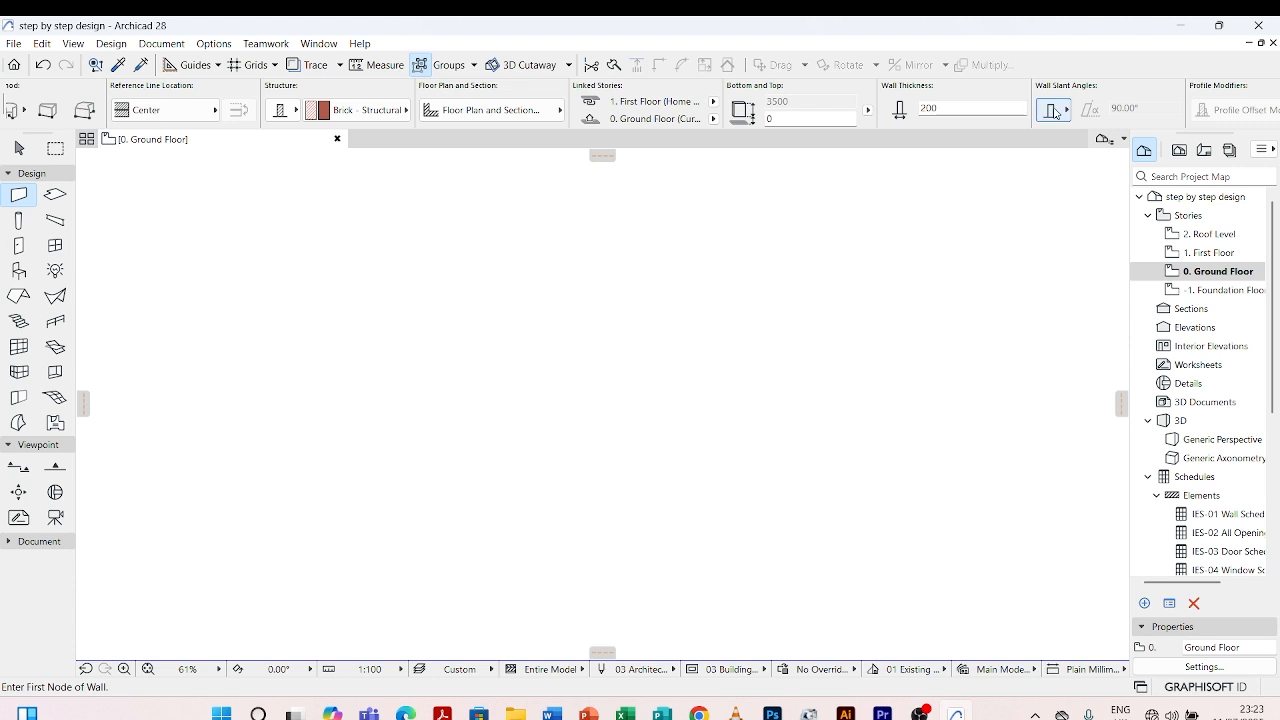
left_click(1067, 109)
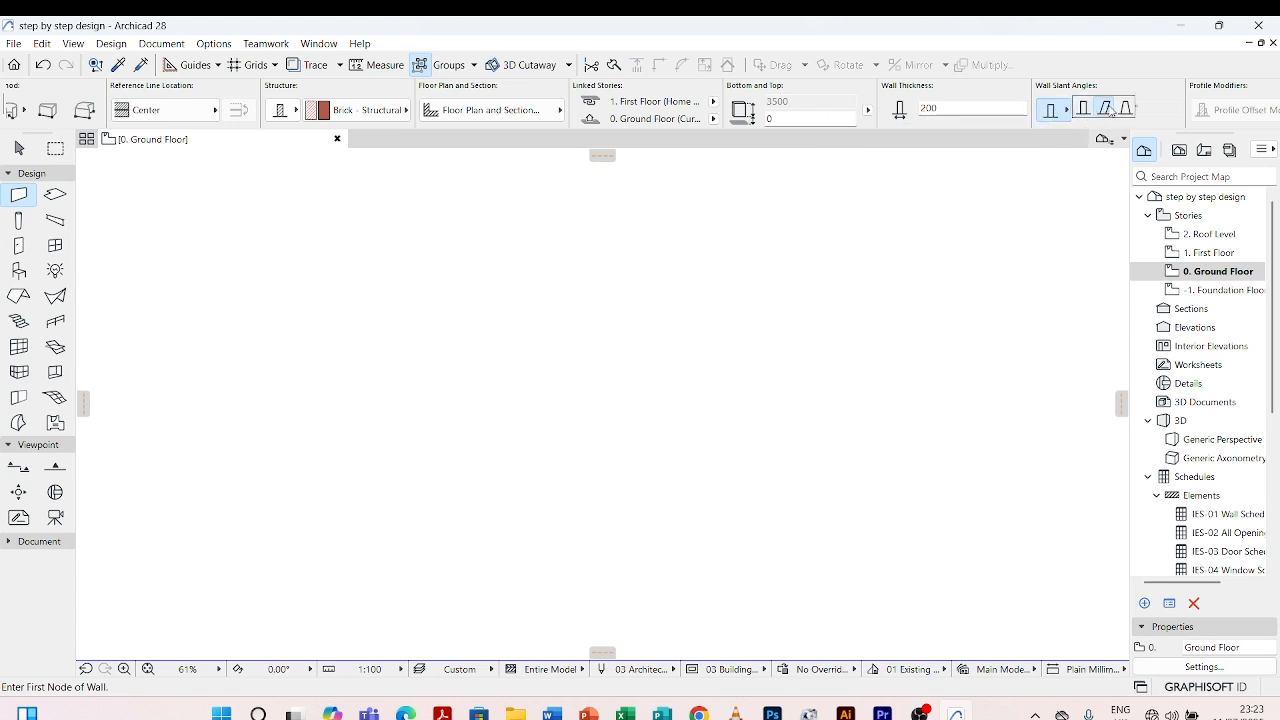
left_click(977, 107)
scroll(848, 113, "down", 6)
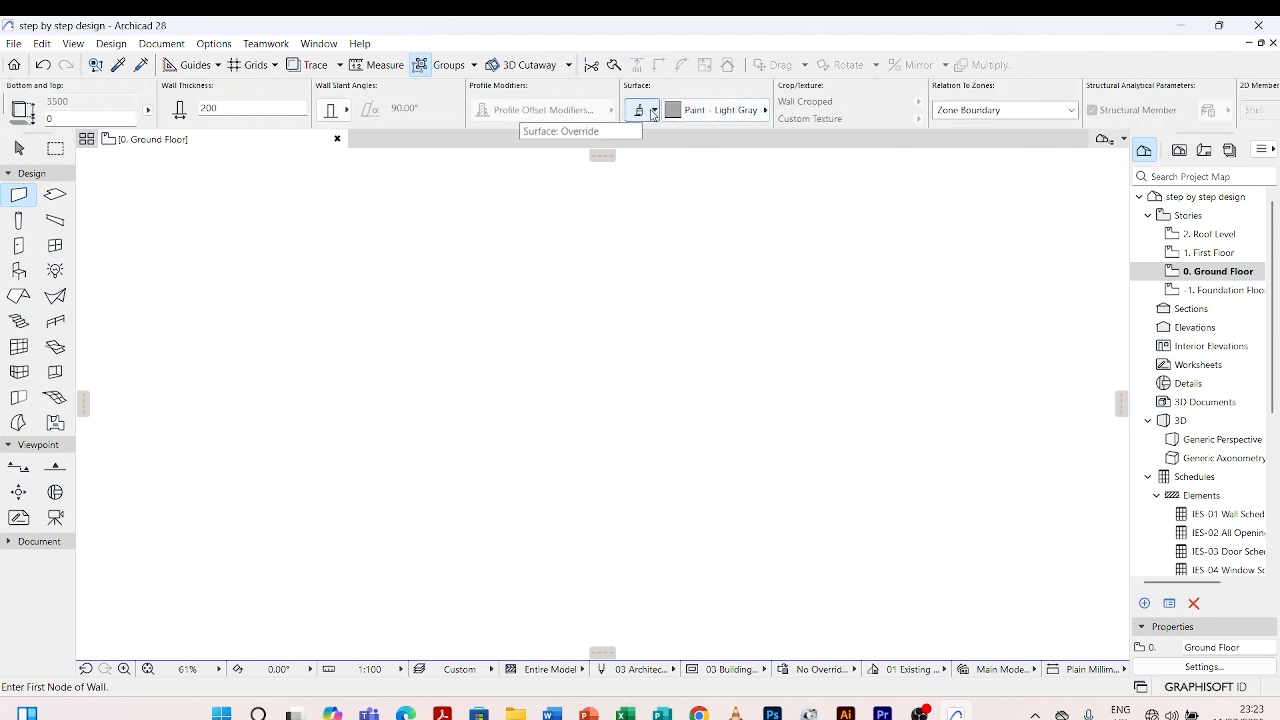
scroll(652, 113, "up", 6)
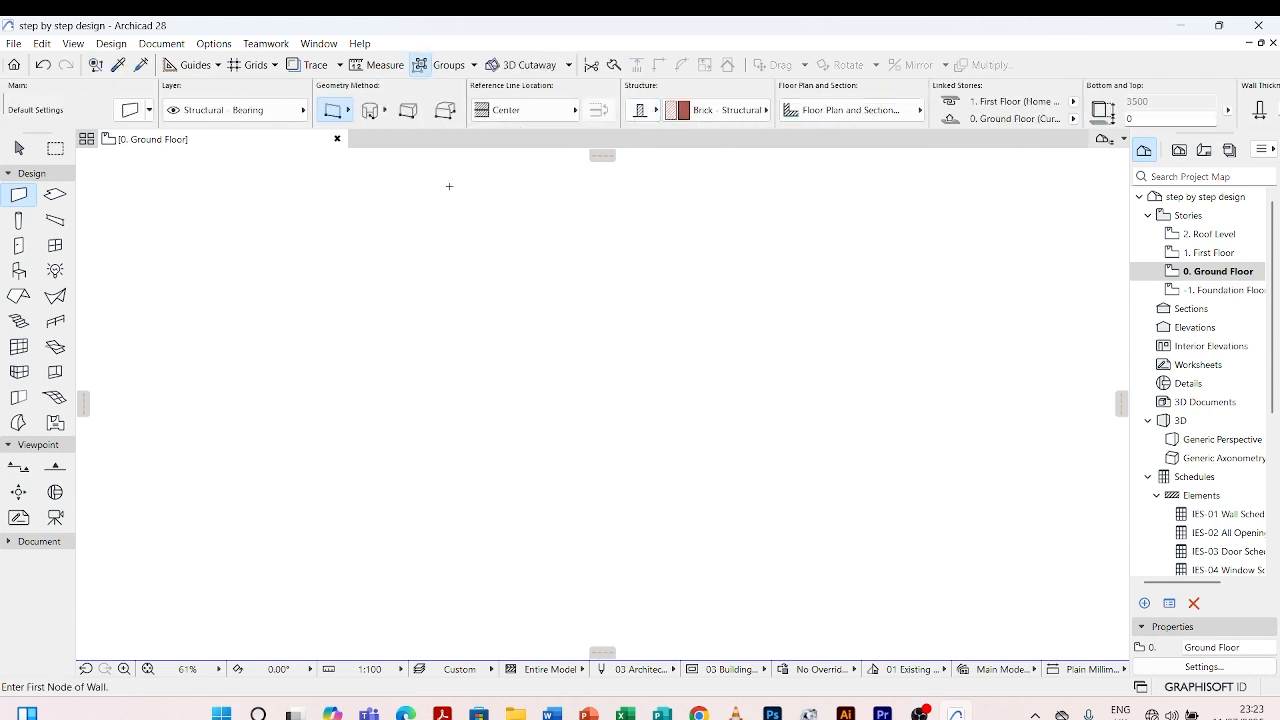
Review the geometry and the model surface overrides in the Wall Default Settings and accept them
key("ctrl+t")
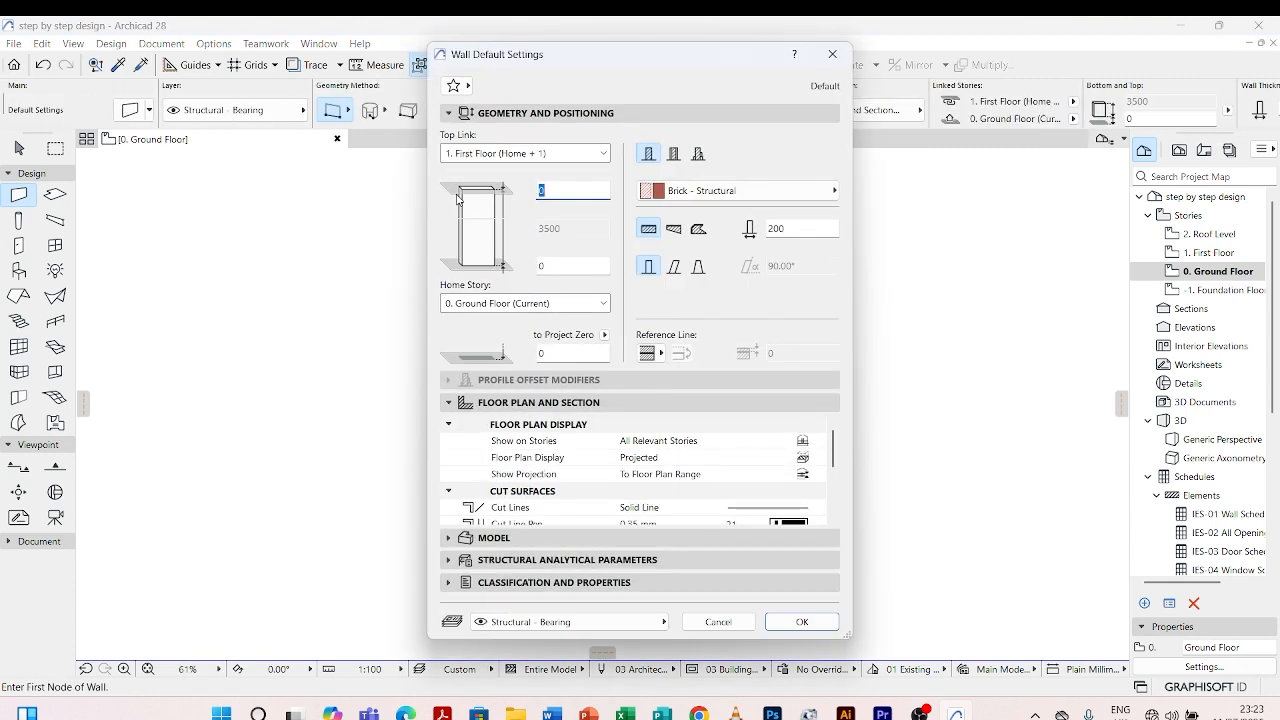
left_click(836, 56)
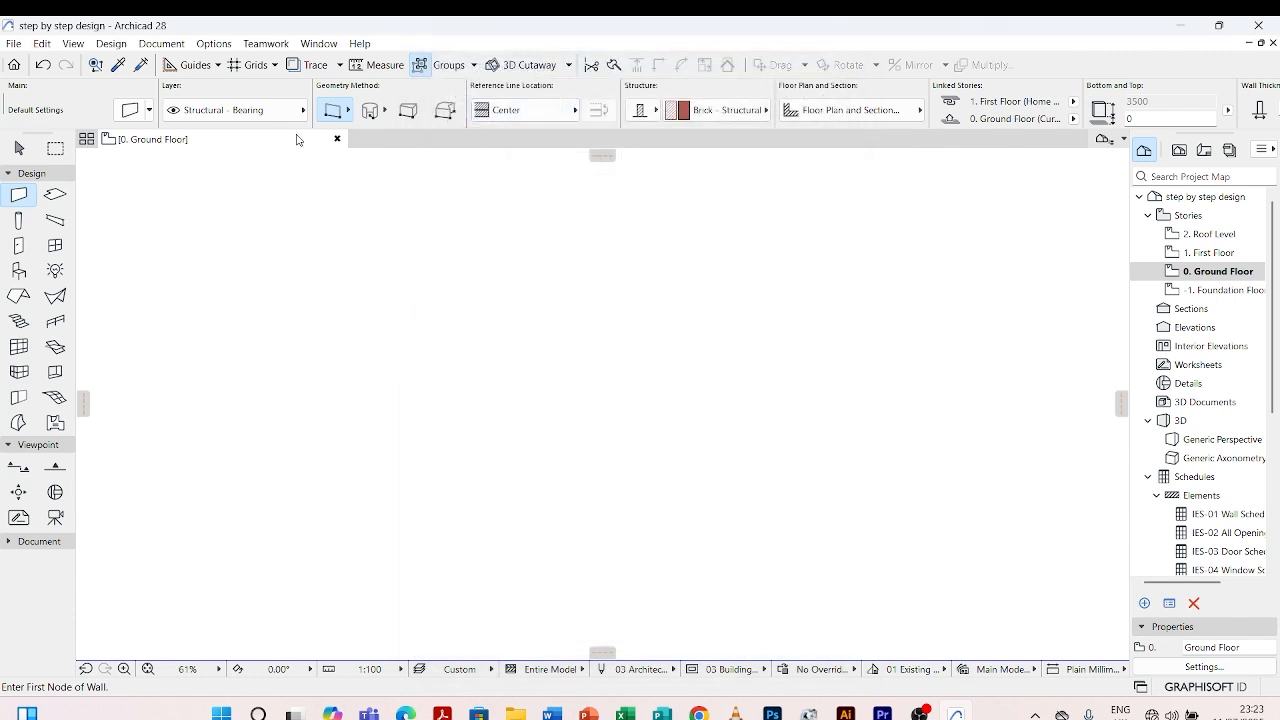
left_click(18, 195)
key("ctrl+t")
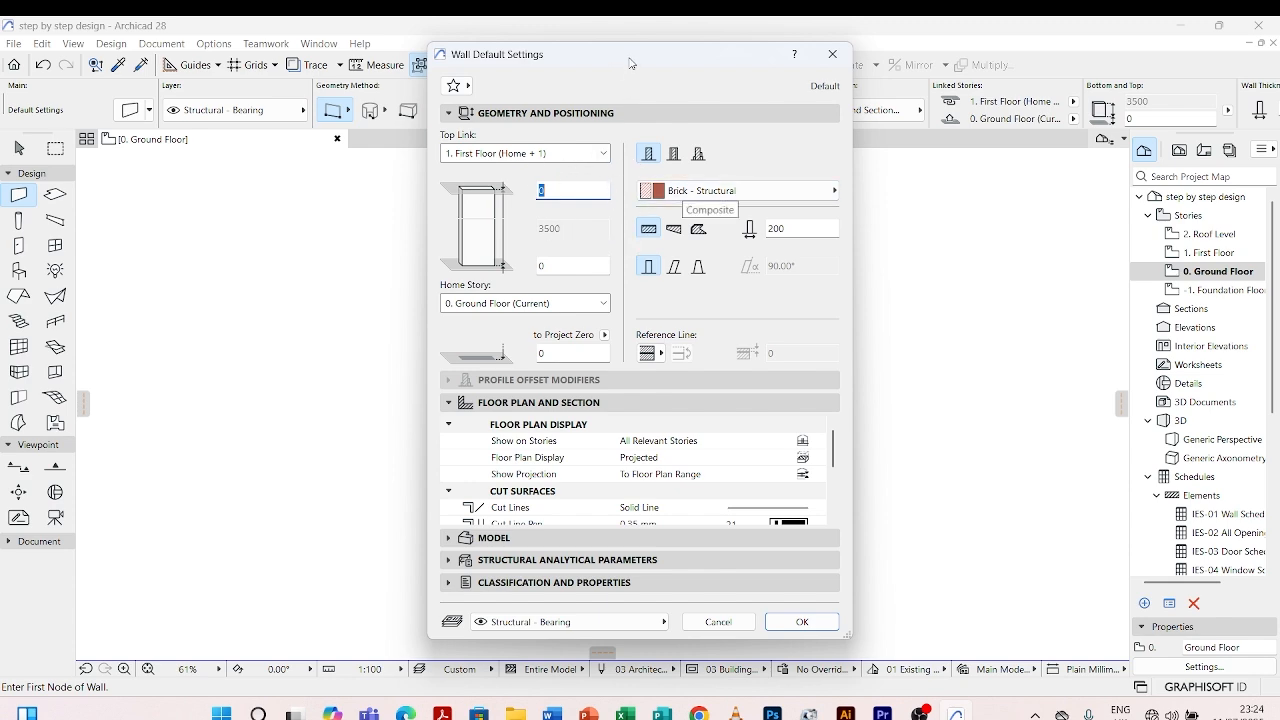
left_click_drag(628, 61, 608, 104)
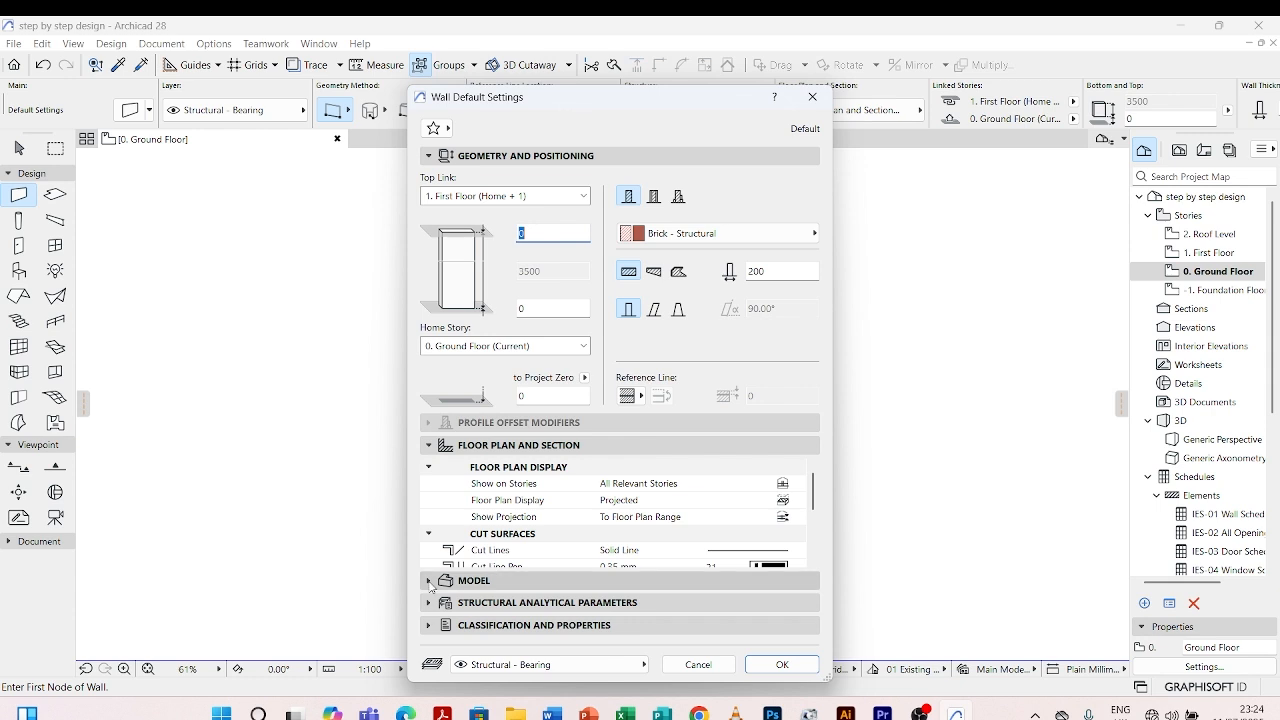
left_click(432, 582)
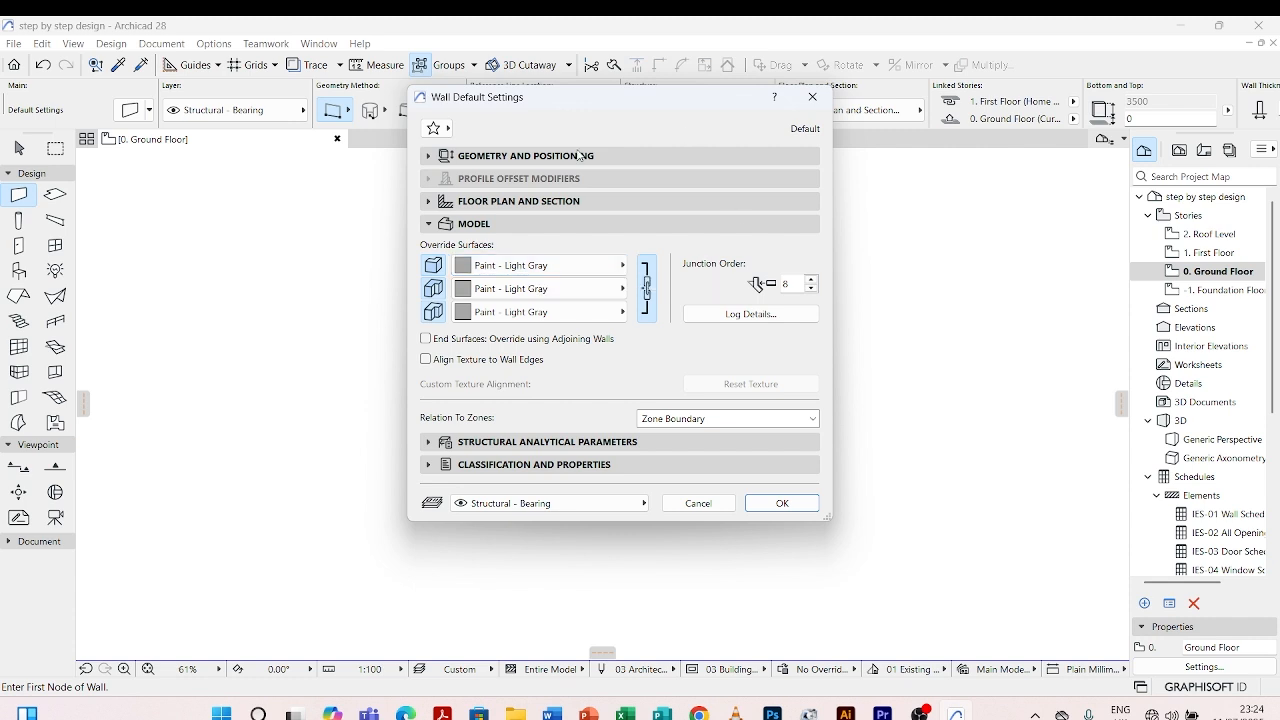
left_click(787, 502)
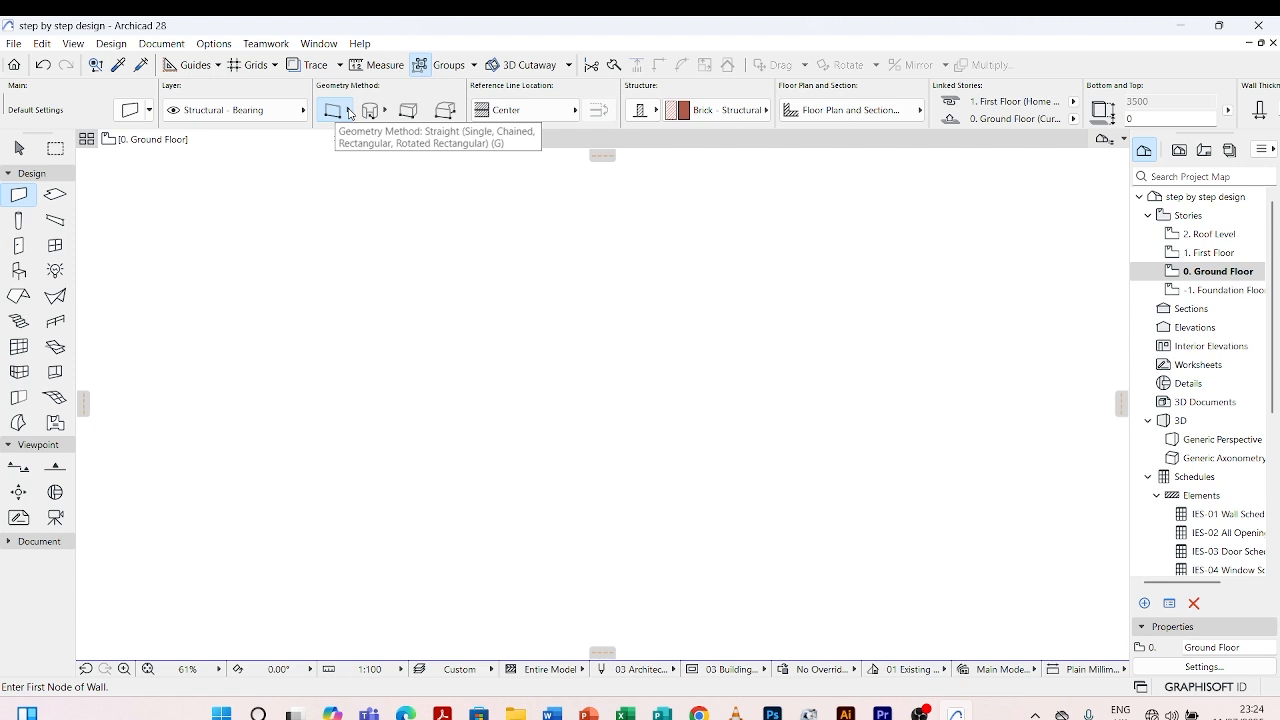
Draw one vertical wall on the ground floor plan with the single straight geometry method
left_click(349, 113)
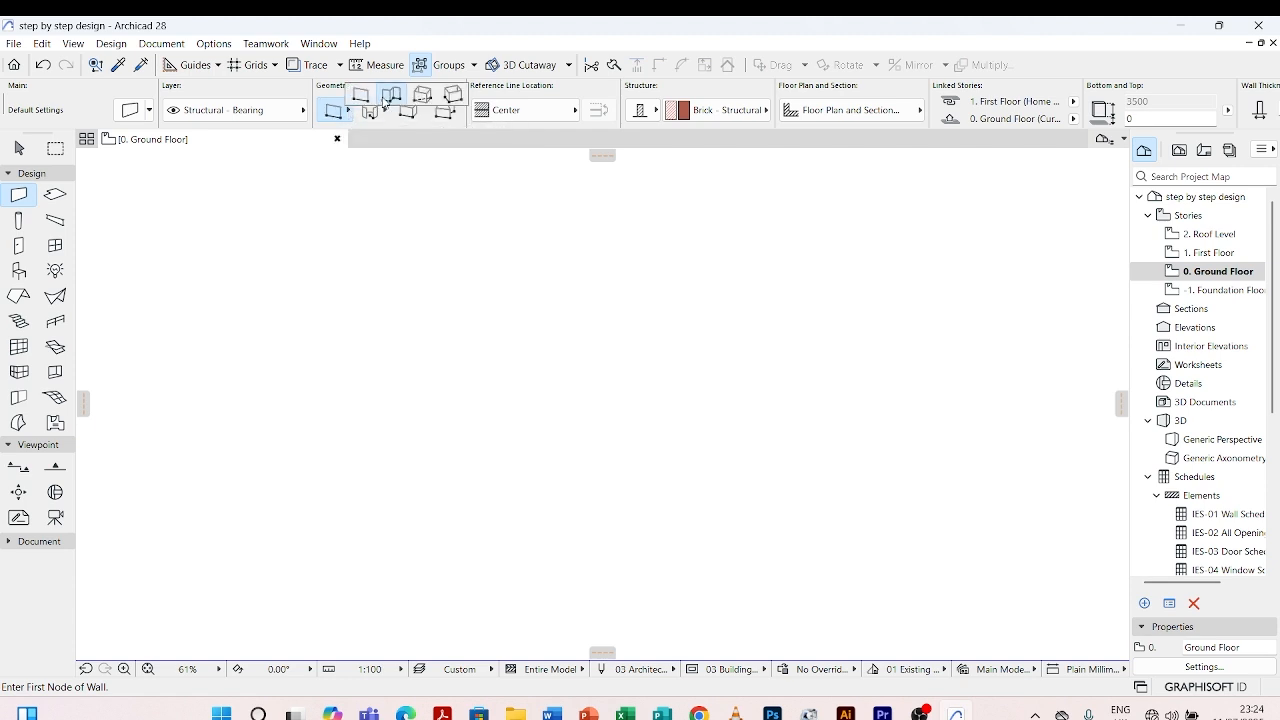
left_click(382, 410)
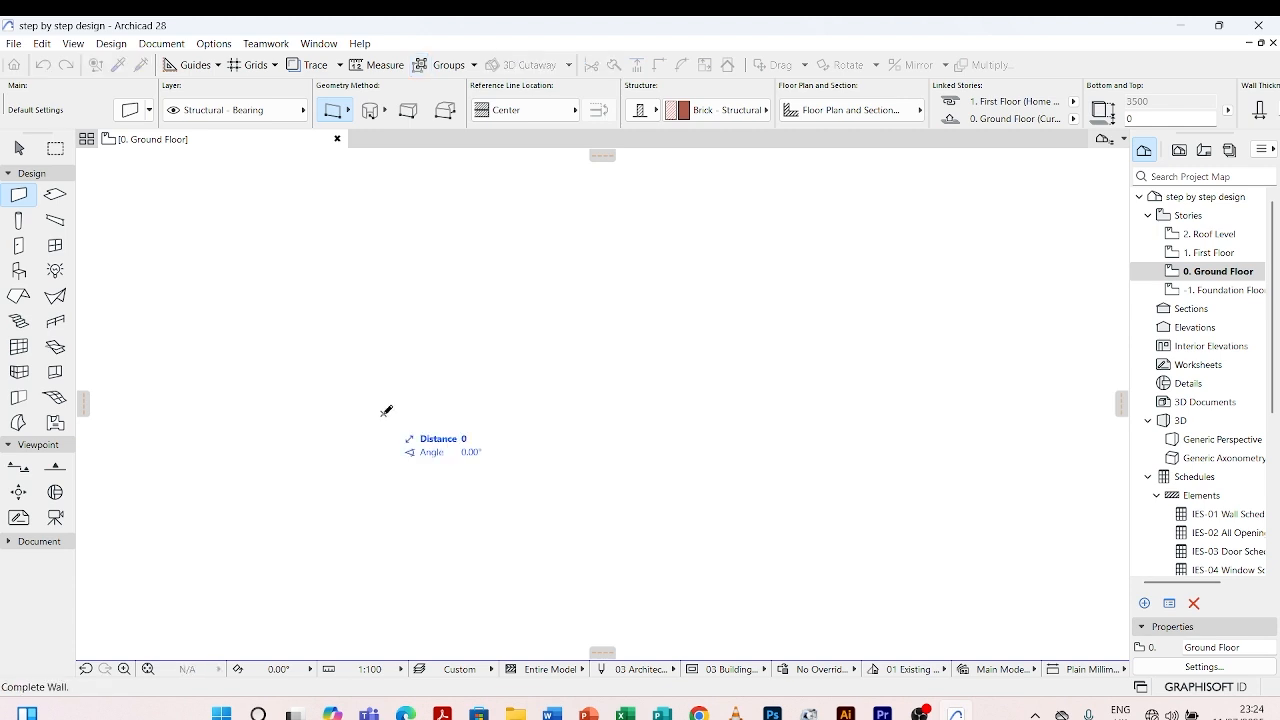
left_click(386, 317)
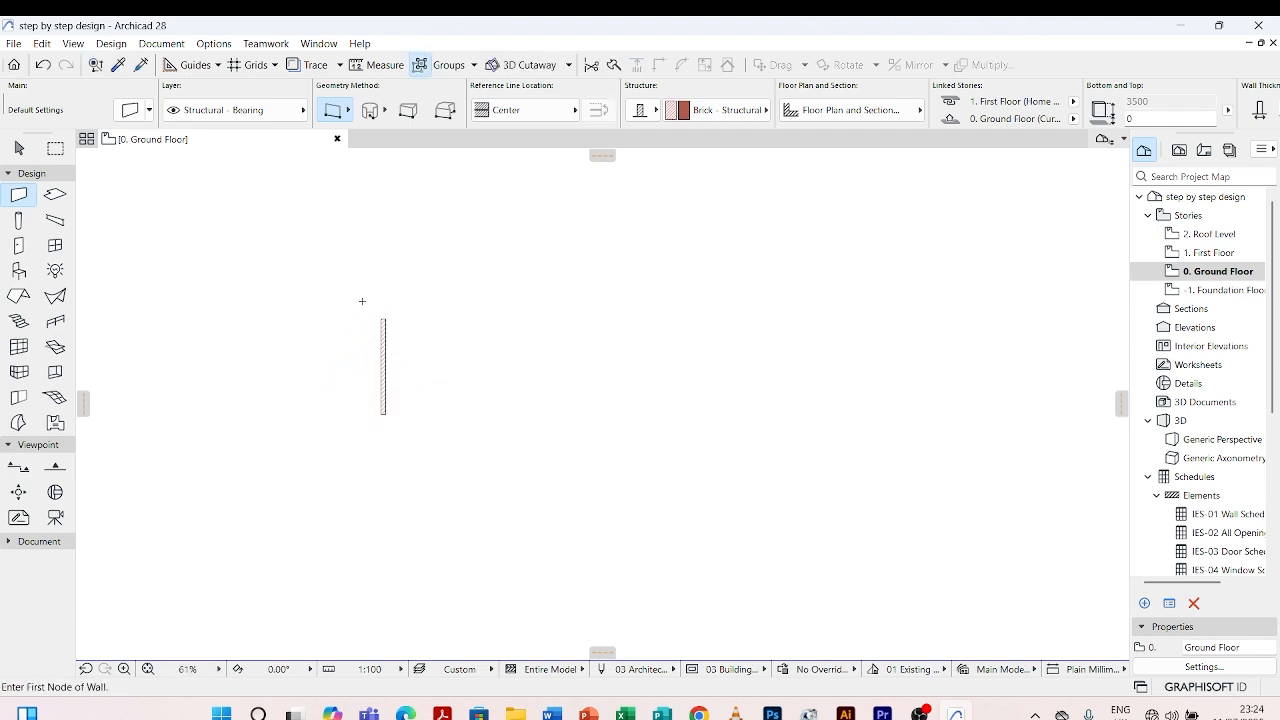
Draw an open chained wall of four segments beside the single wall, the first about 2930 mm long at about 75°
left_click(339, 108)
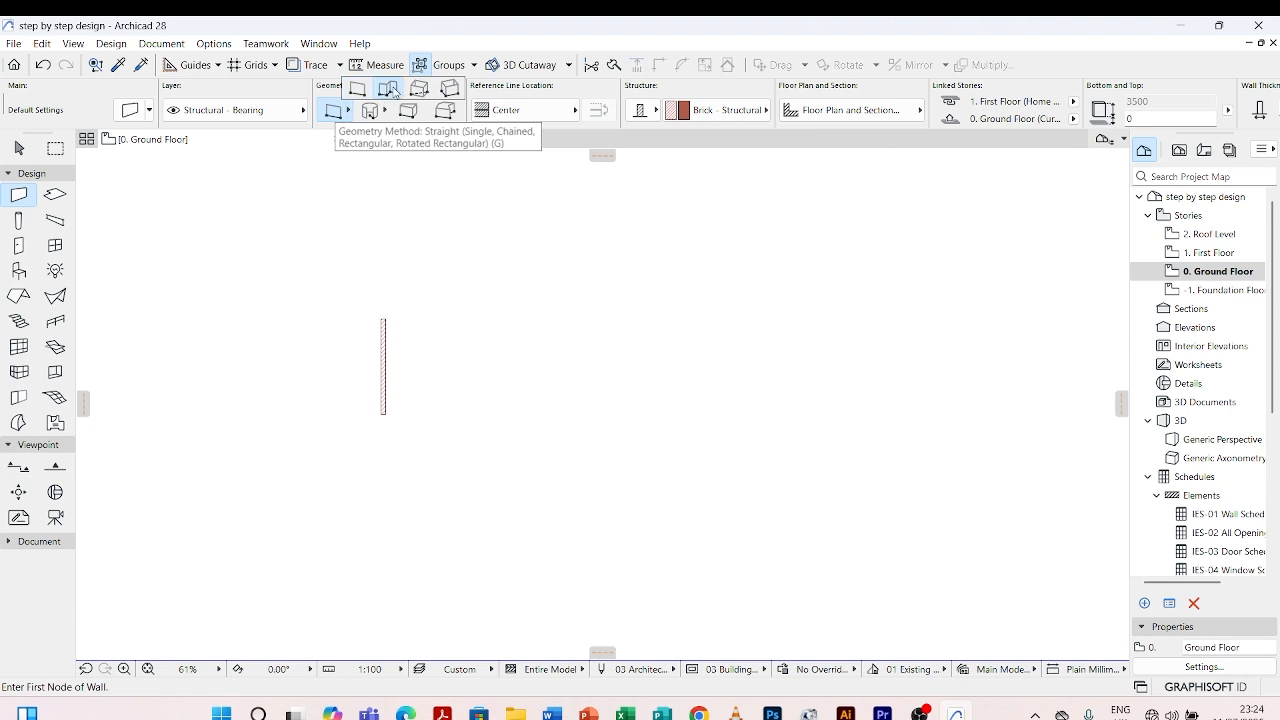
left_click(386, 90)
left_click(437, 368)
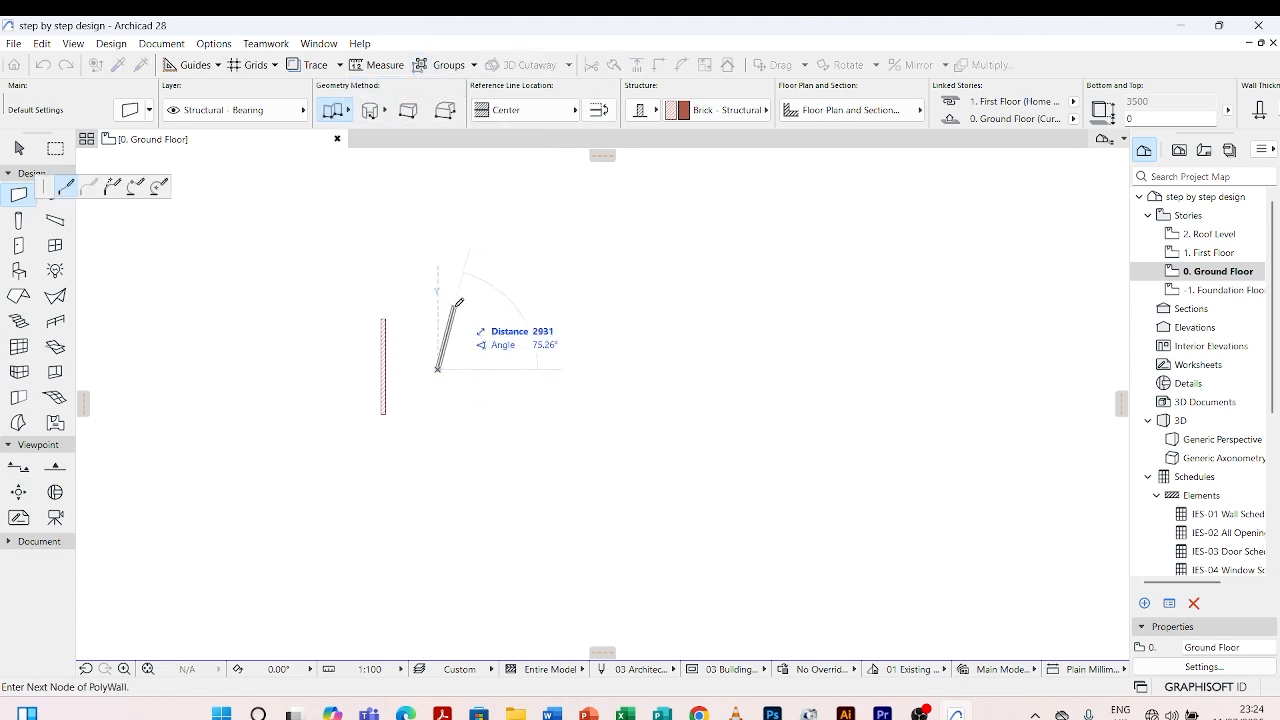
left_click(453, 305)
left_click(485, 314)
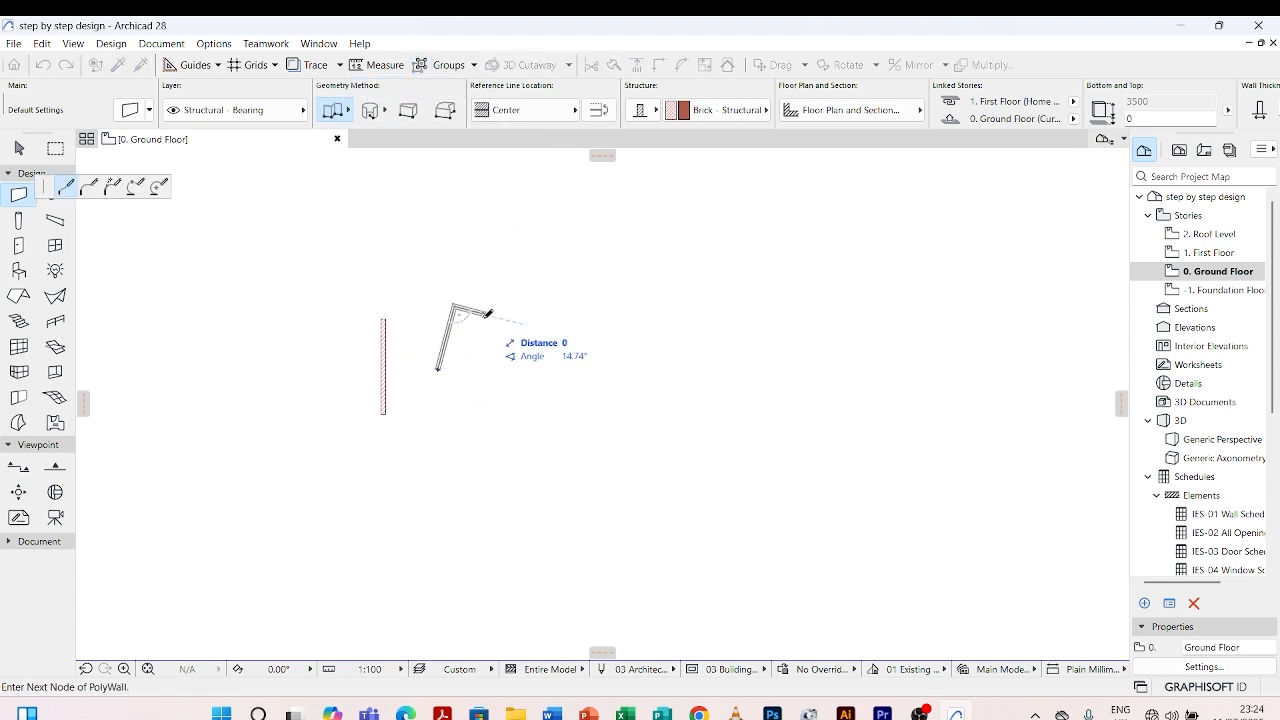
left_click(486, 382)
left_click(422, 428)
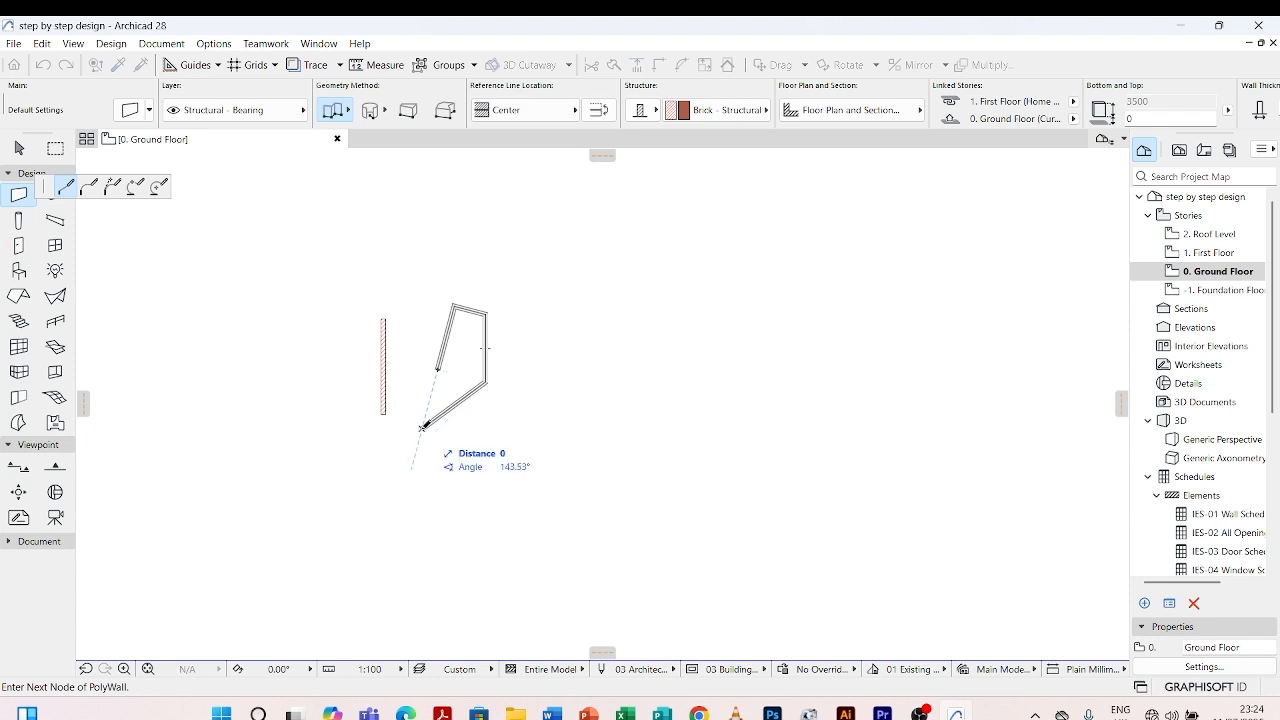
left_click(422, 427)
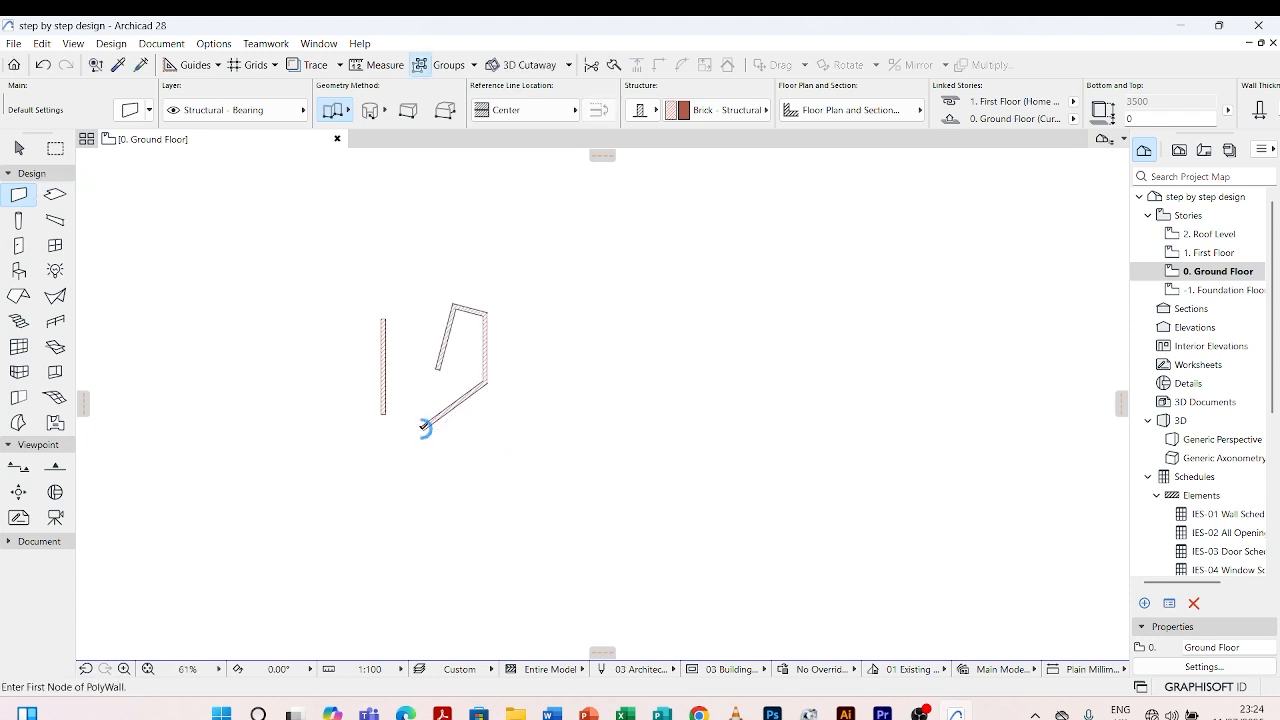
Draw a closed room of walls beside the chained wall with the rectangular geometry method
left_click(349, 112)
left_click(422, 93)
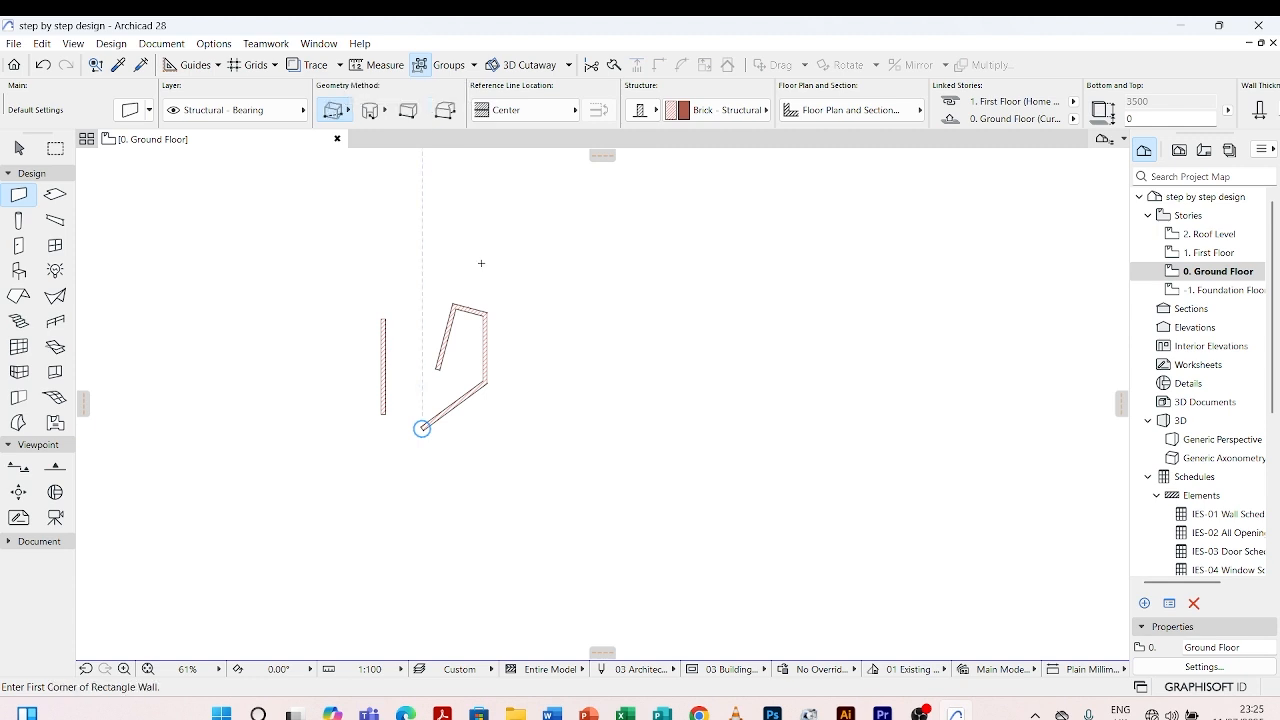
left_click(540, 298)
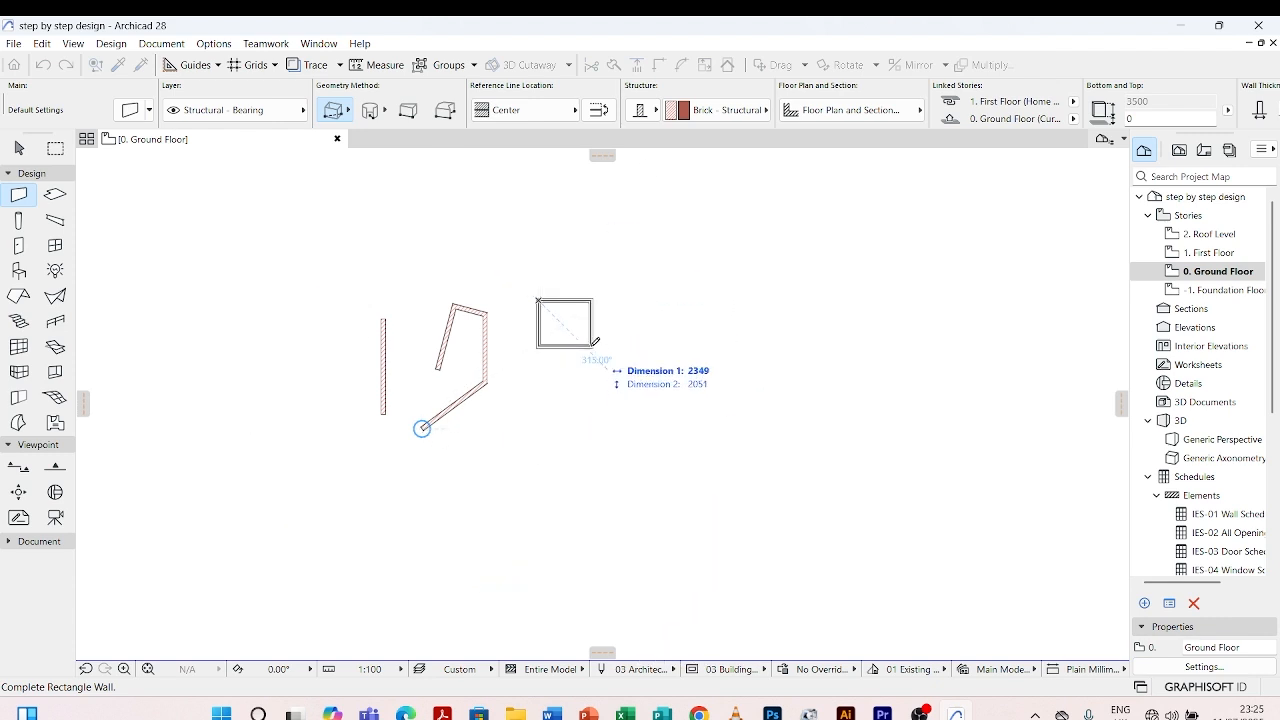
left_click(583, 361)
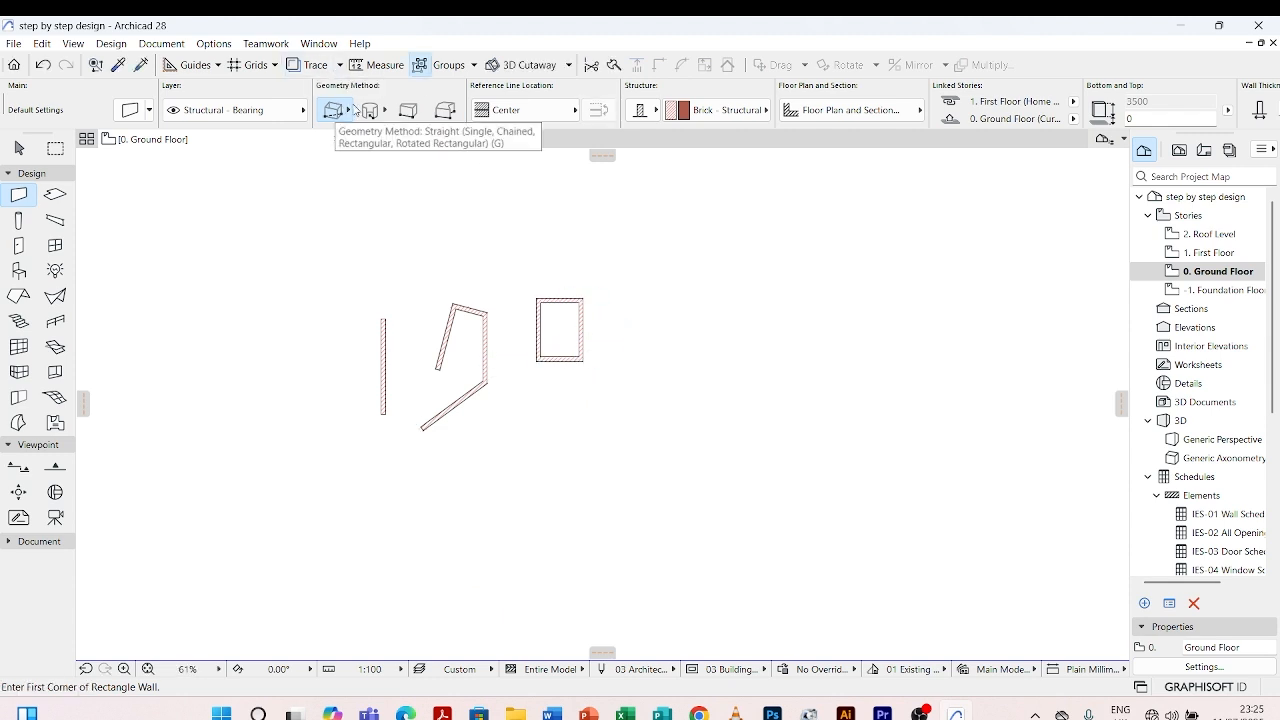
Draw a second closed room below the first with the rotated rectangular method, using a vertical rotation vector
left_click(352, 112)
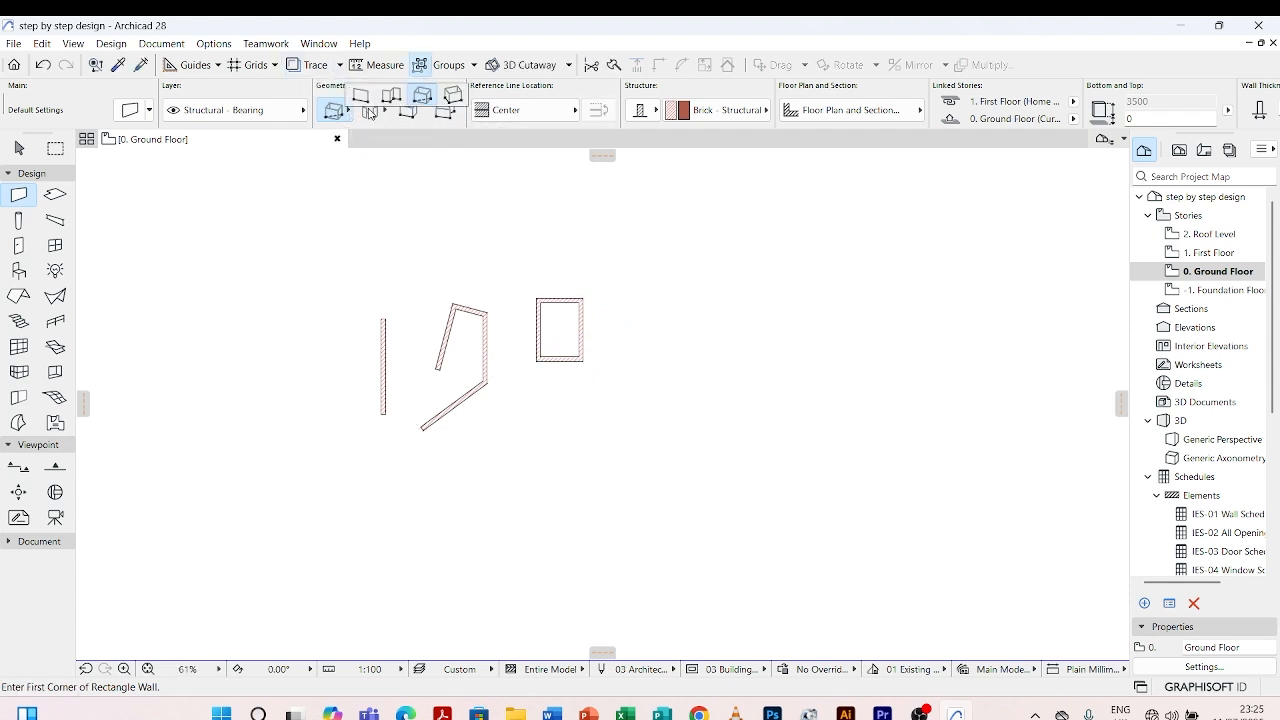
left_click(453, 97)
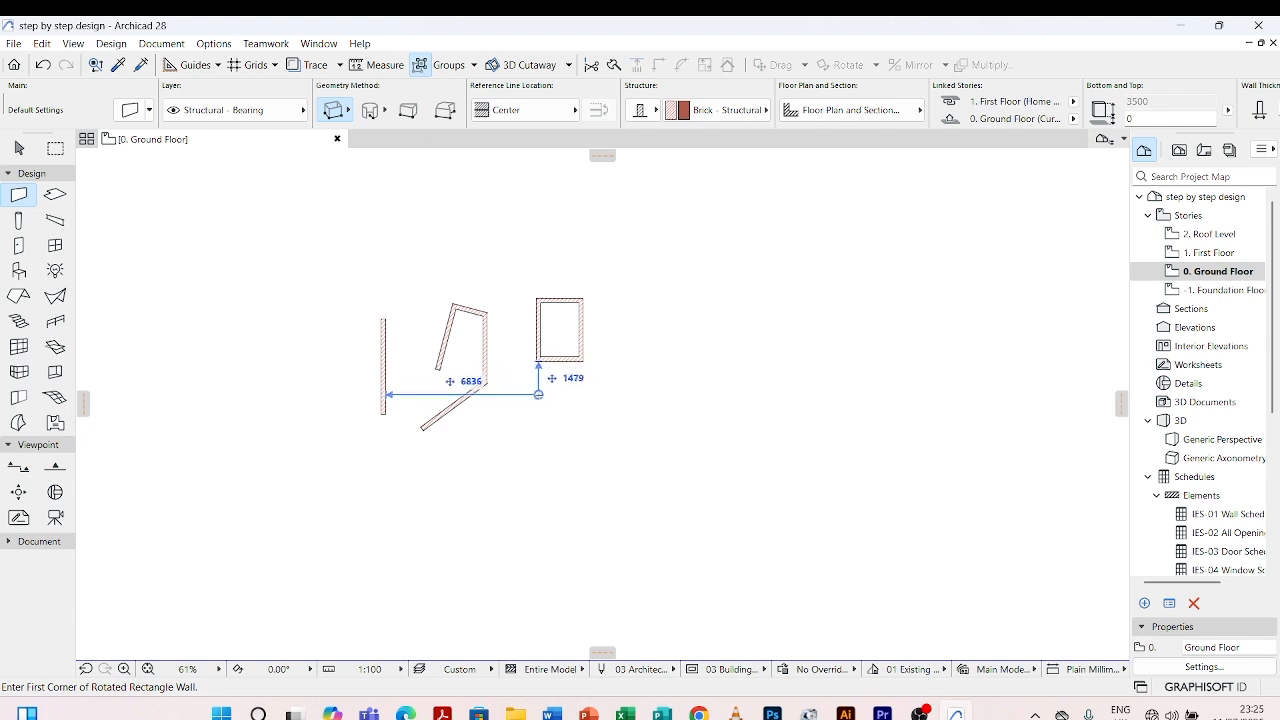
scroll(529, 406, "up", 1)
scroll(529, 406, "up", 1)
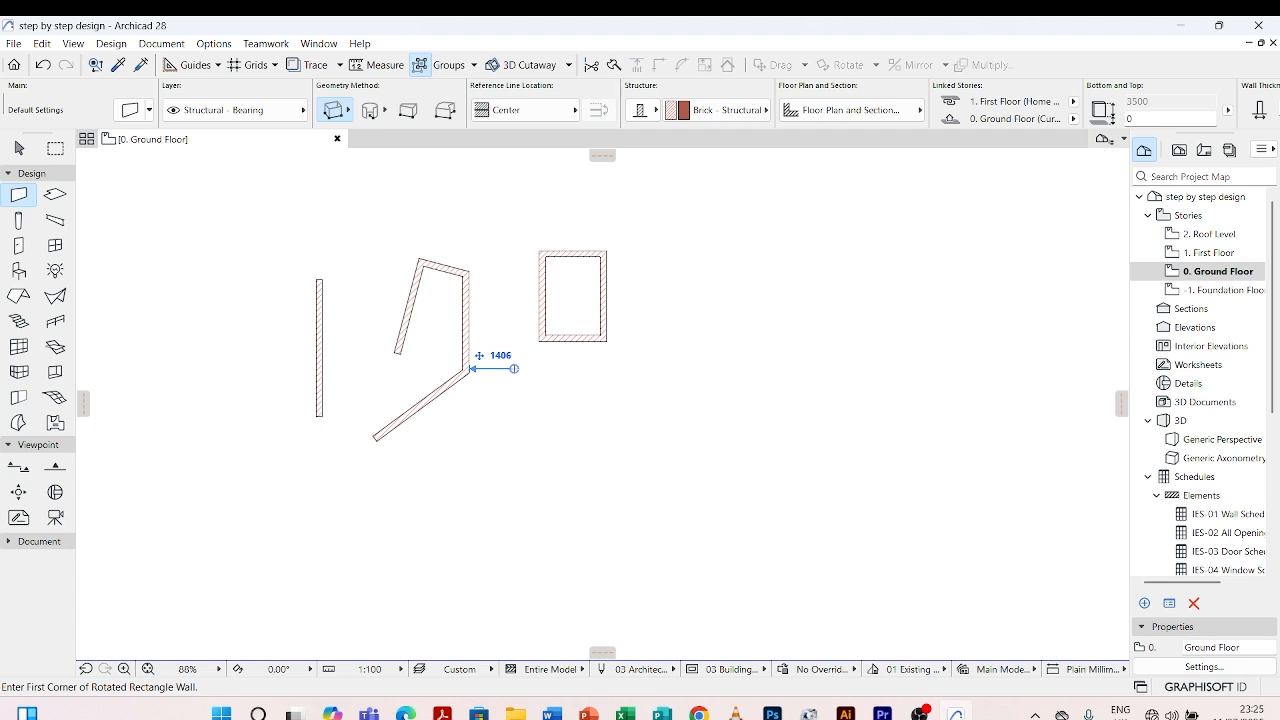
left_click(514, 369)
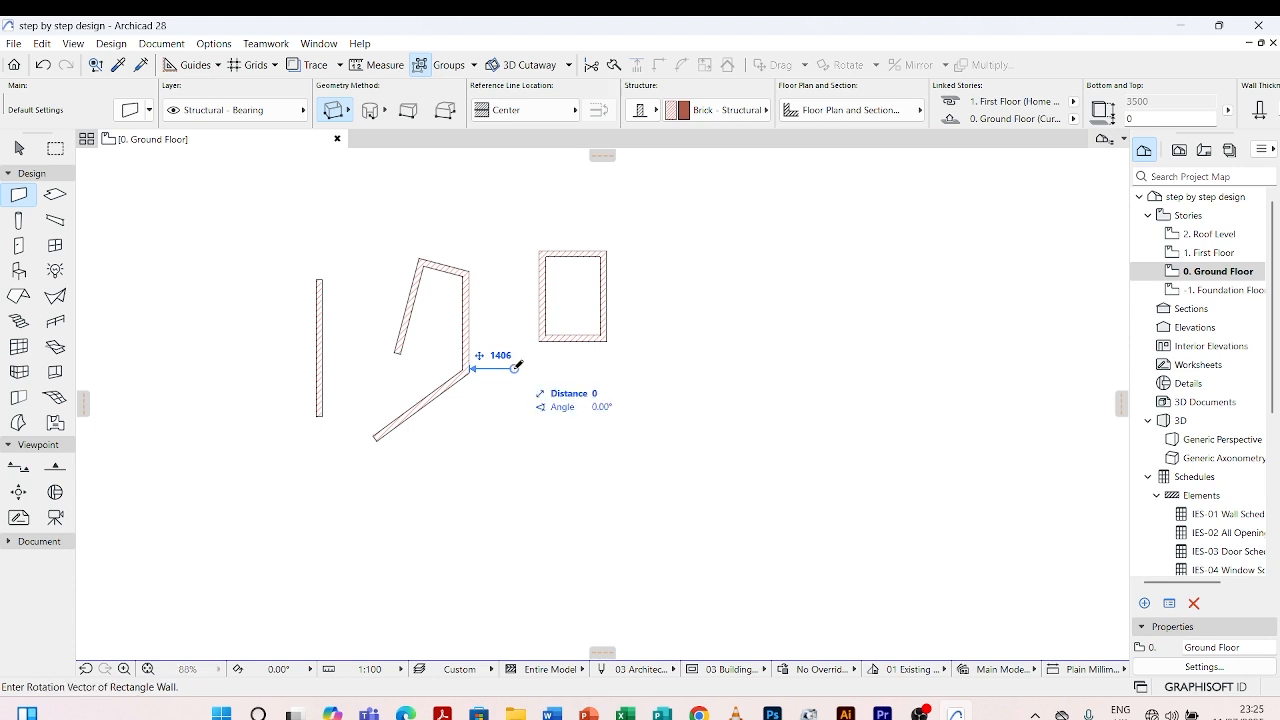
left_click(516, 459)
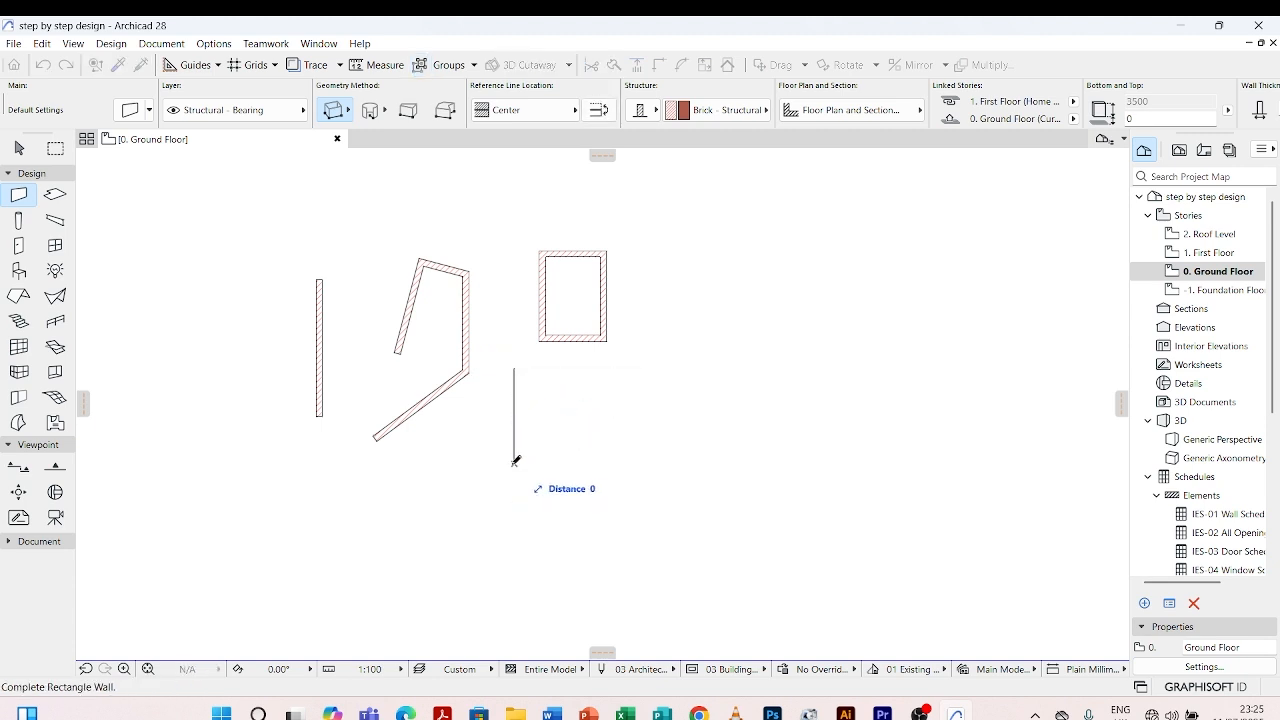
left_click(583, 457)
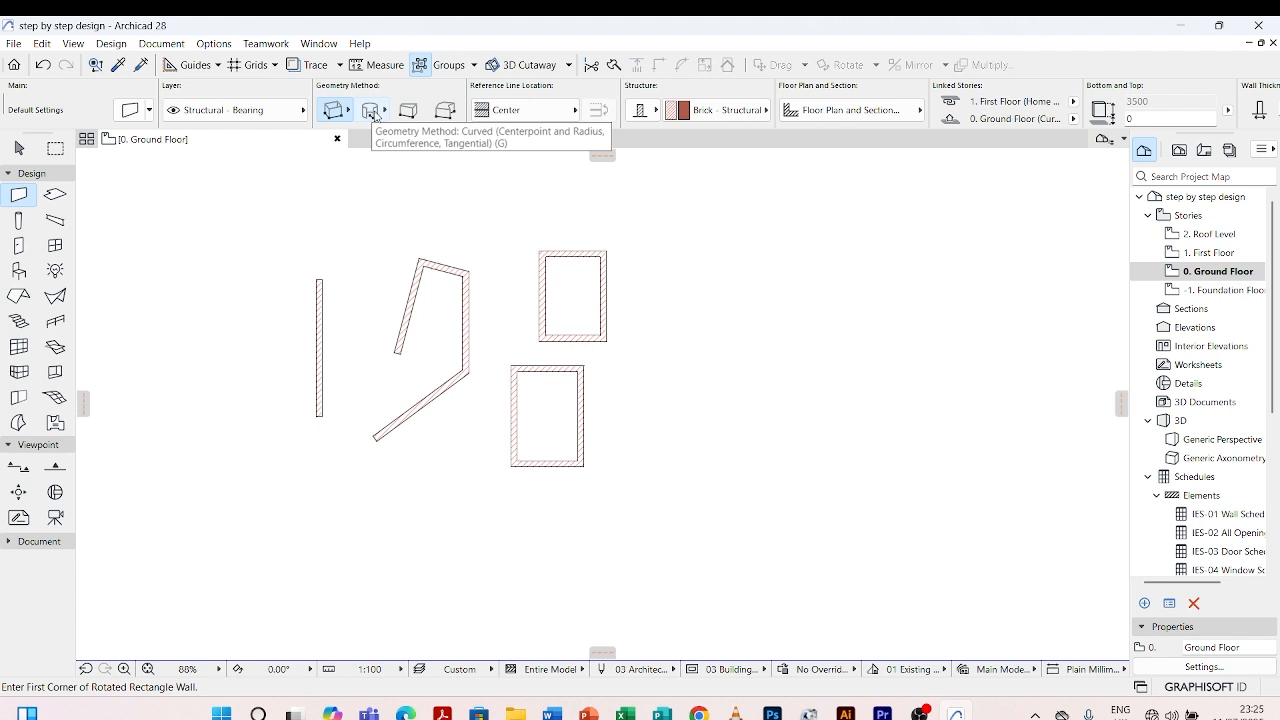
Draw a full circular wall beside the two rectangular rooms with the curved centerpoint and radius method
left_click(373, 113)
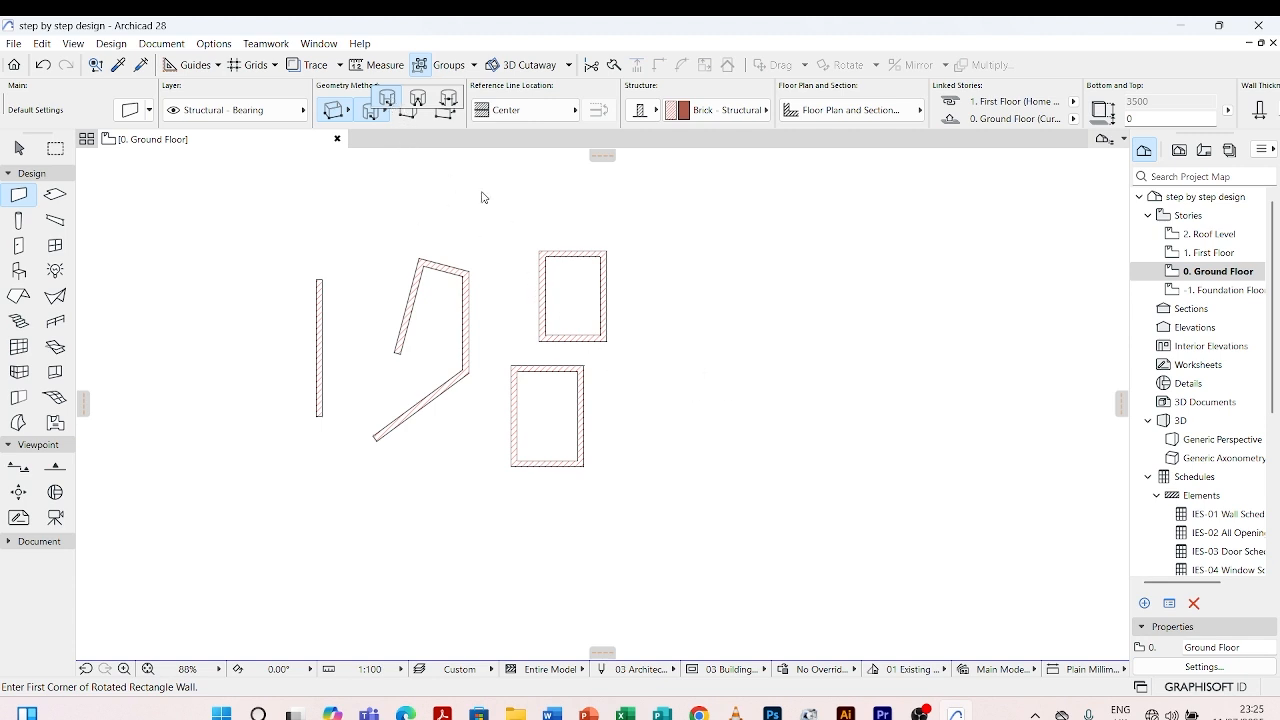
left_click(389, 100)
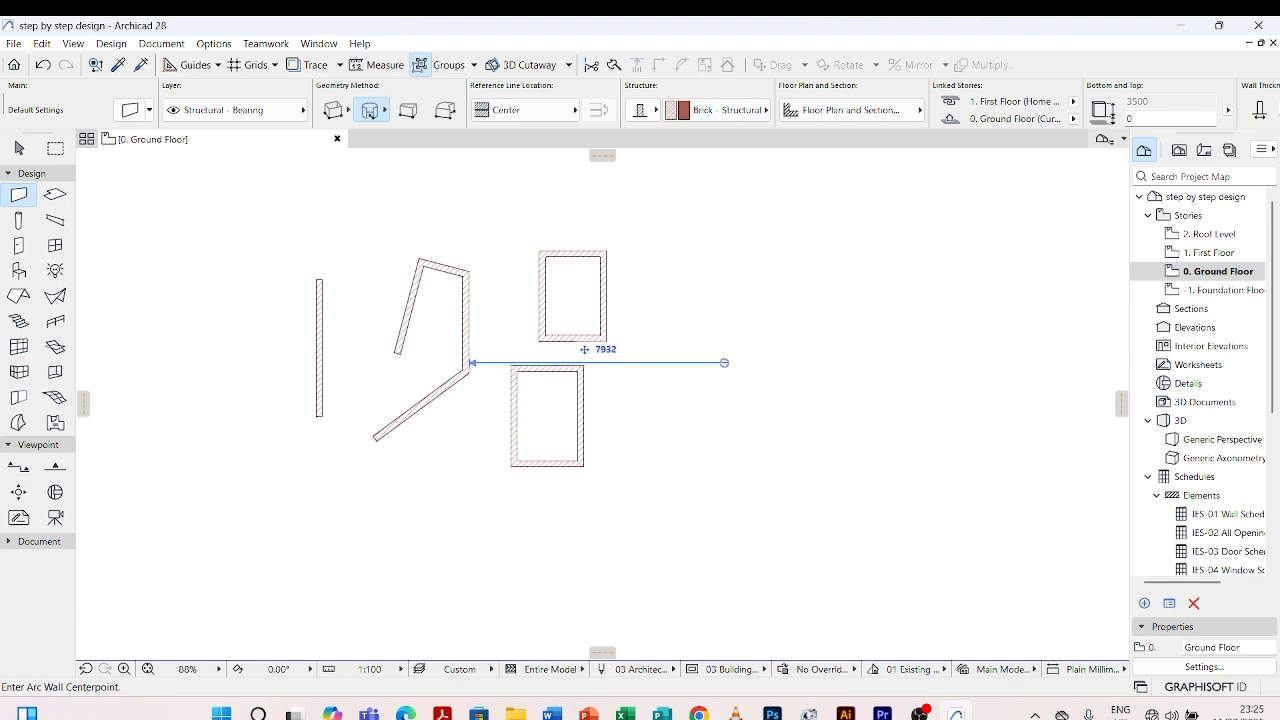
left_click(710, 360)
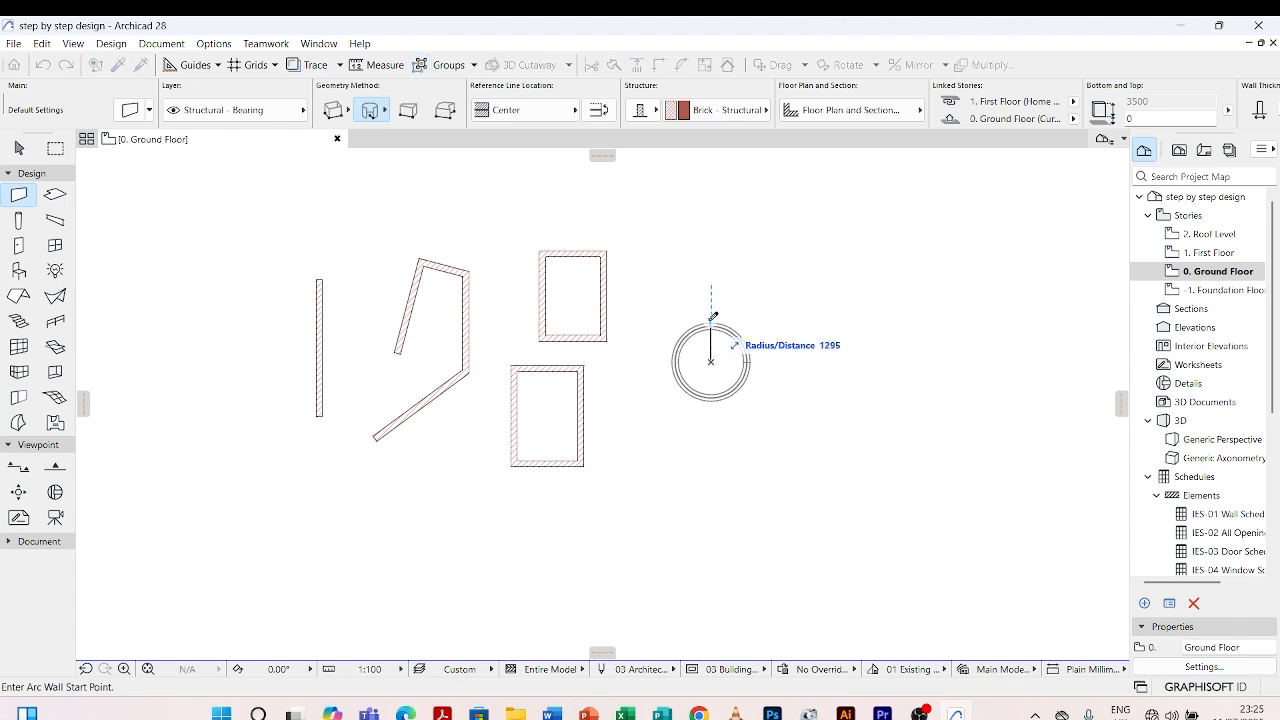
left_click(711, 331)
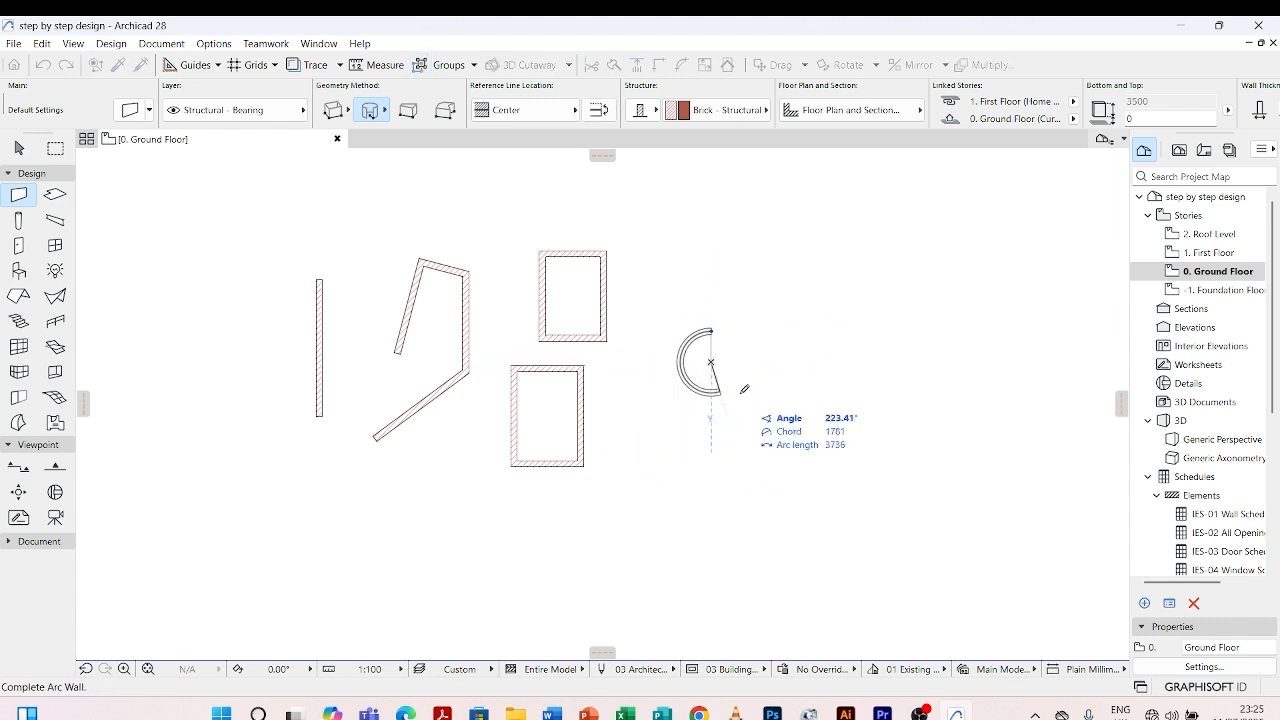
left_click(712, 328)
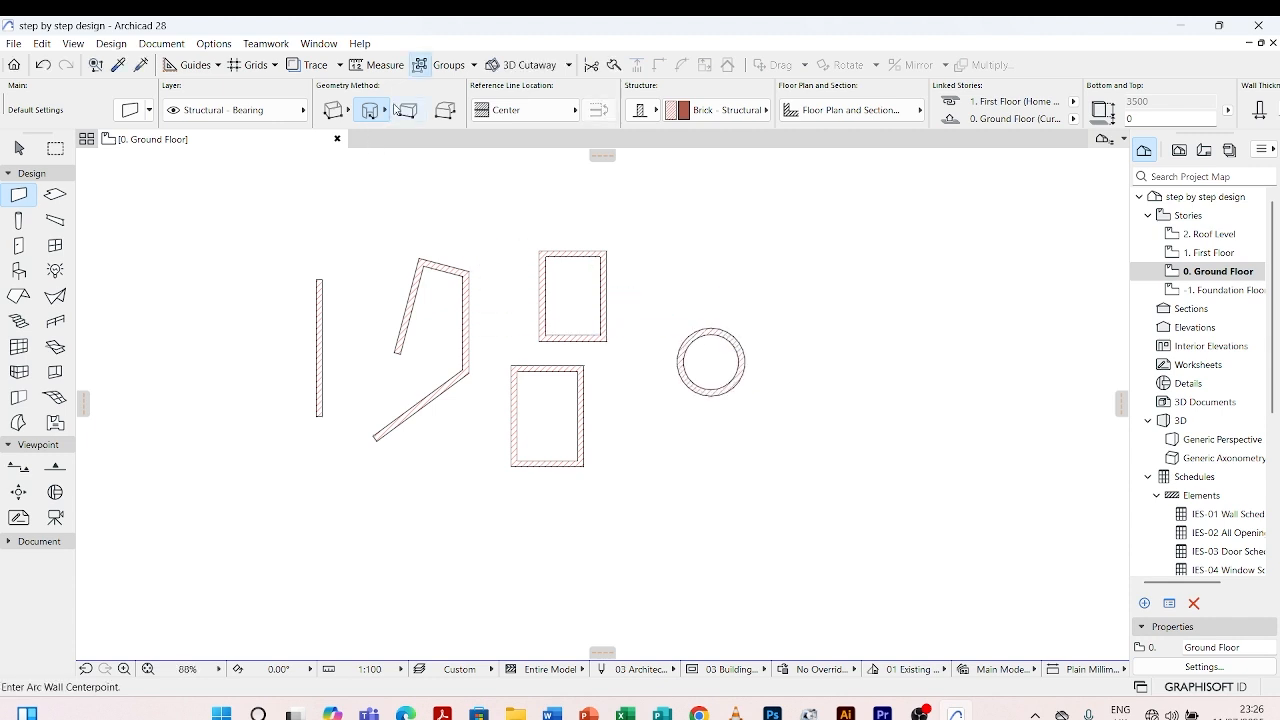
Draw a full circular wall below the chained wall through three points with the curved circumference method
left_click(384, 111)
left_click(424, 101)
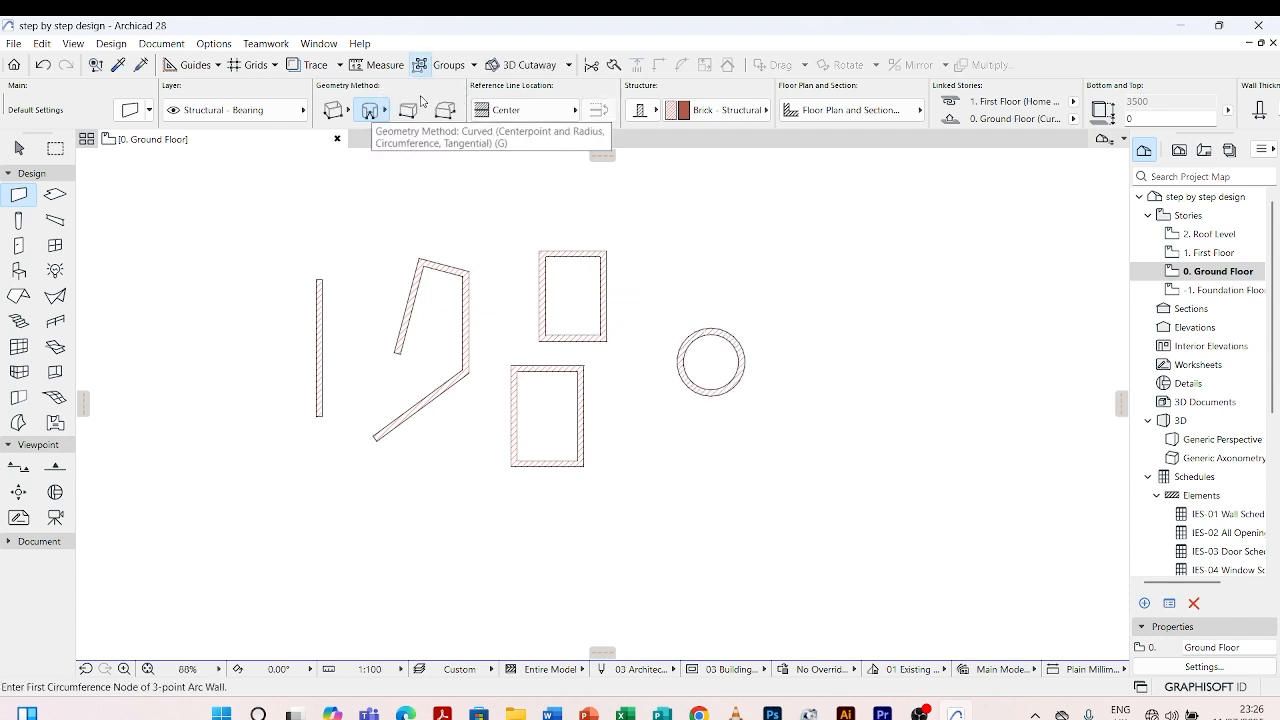
left_click(463, 477)
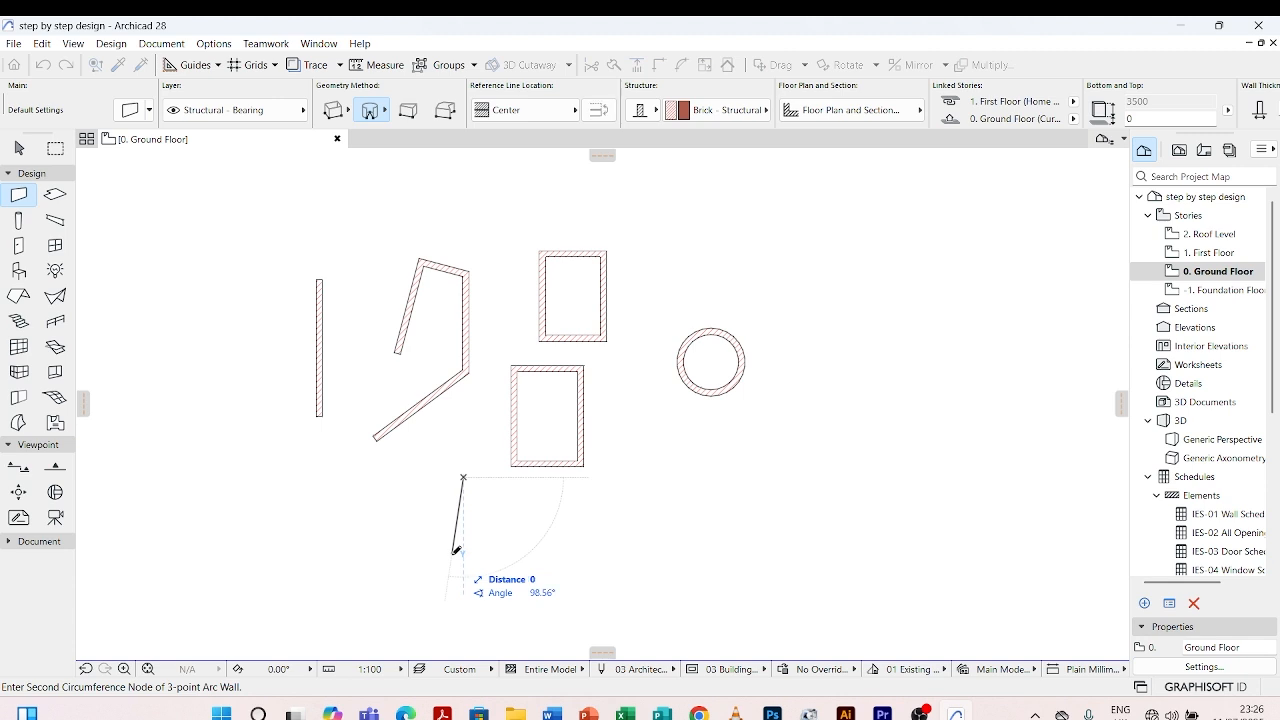
left_click(451, 553)
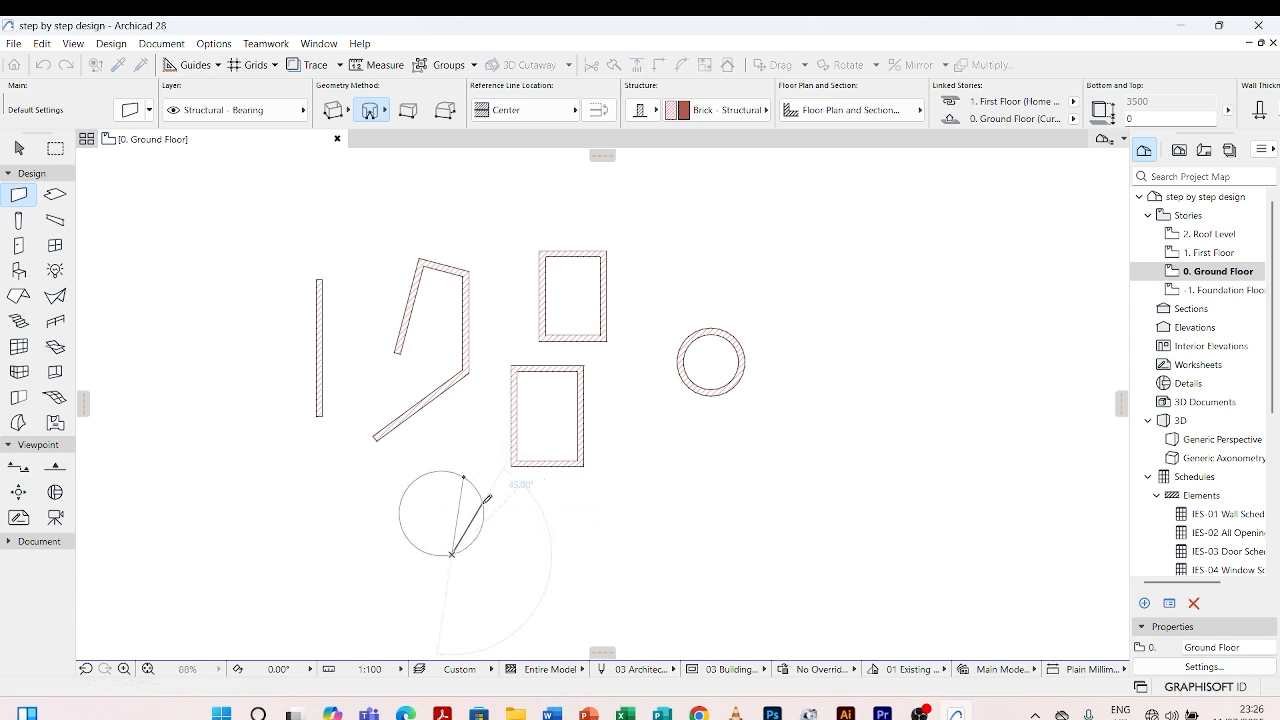
left_click(483, 504)
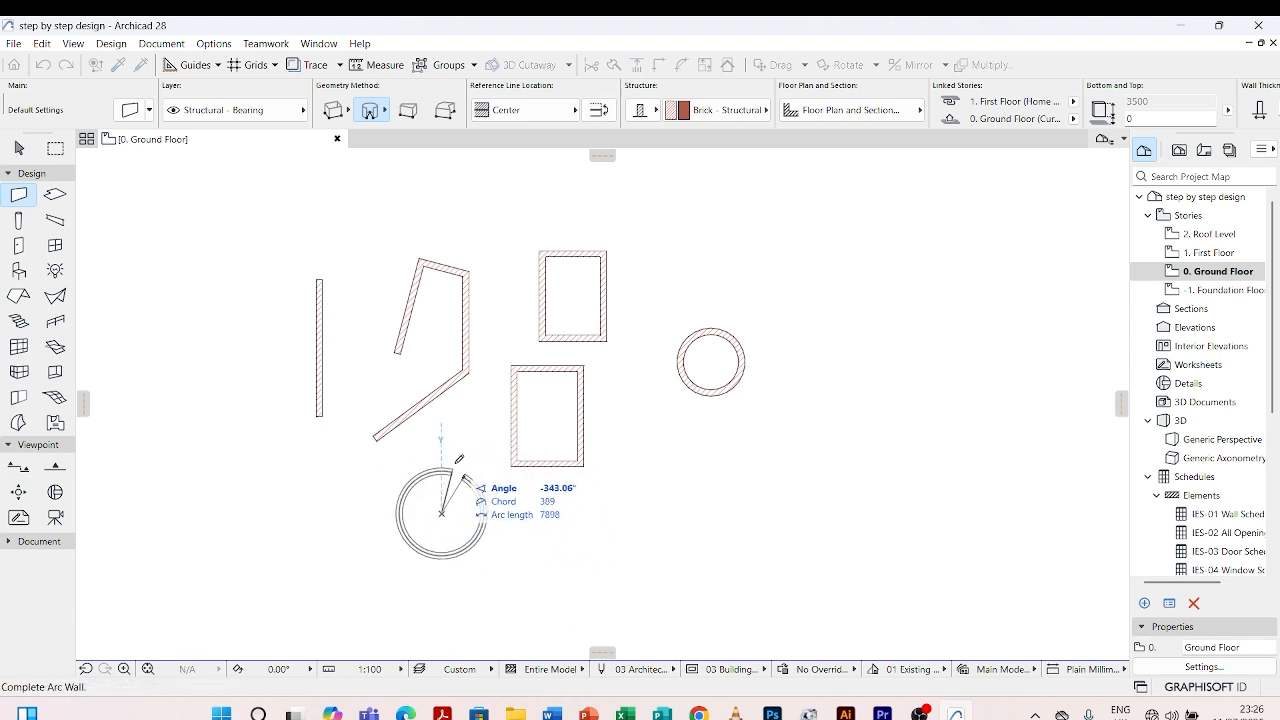
left_click(463, 479)
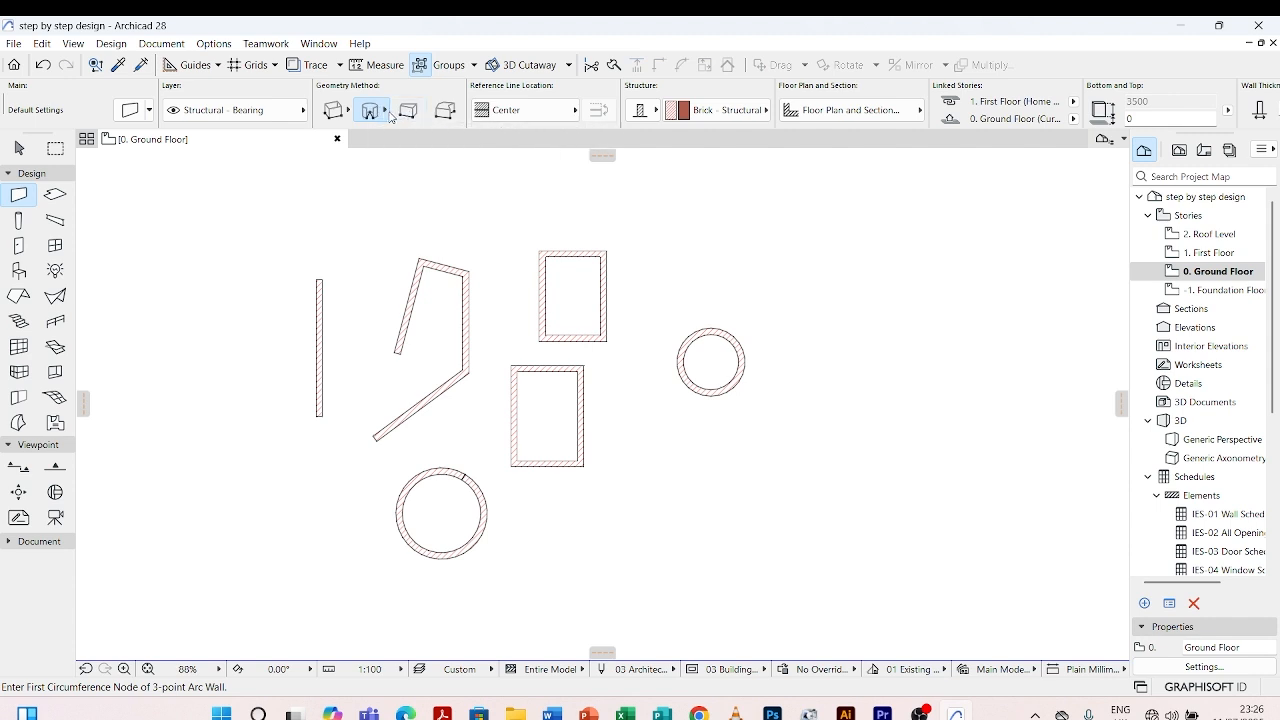
Try a small circular wall below the rotated rectangular room with the curved tangential method, and undo it
left_click(388, 112)
left_click(465, 92)
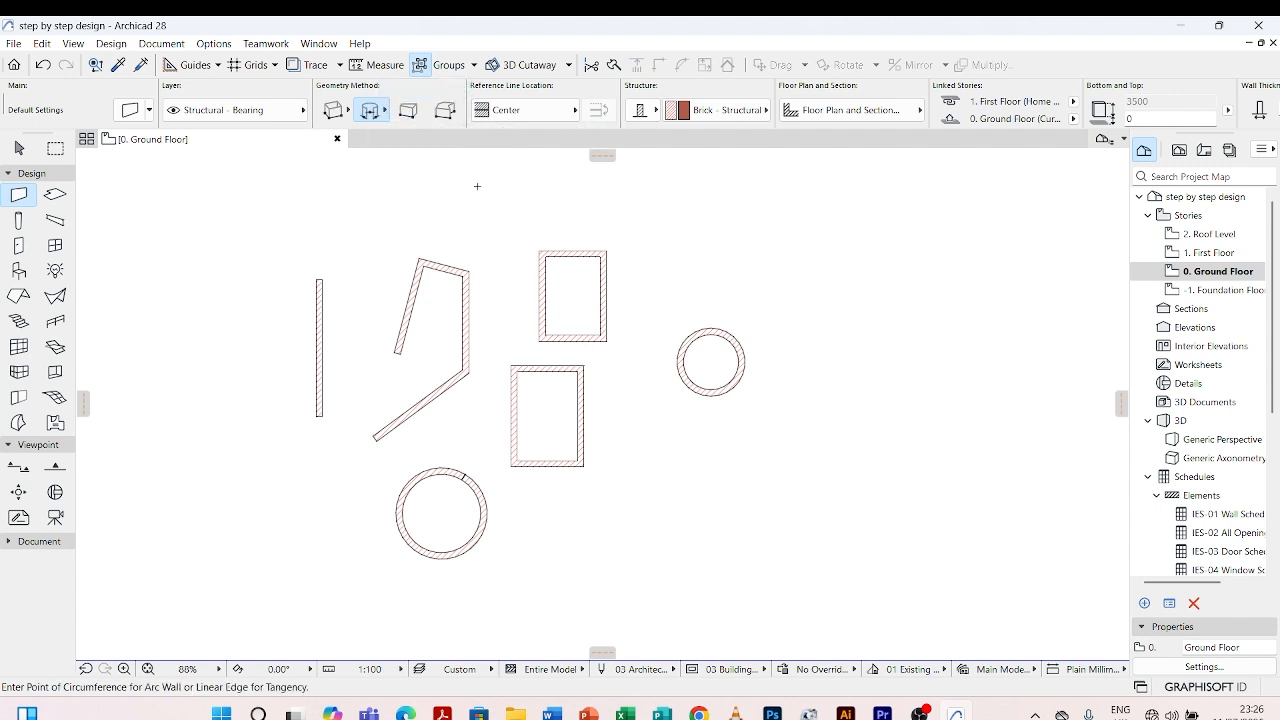
left_click(591, 527)
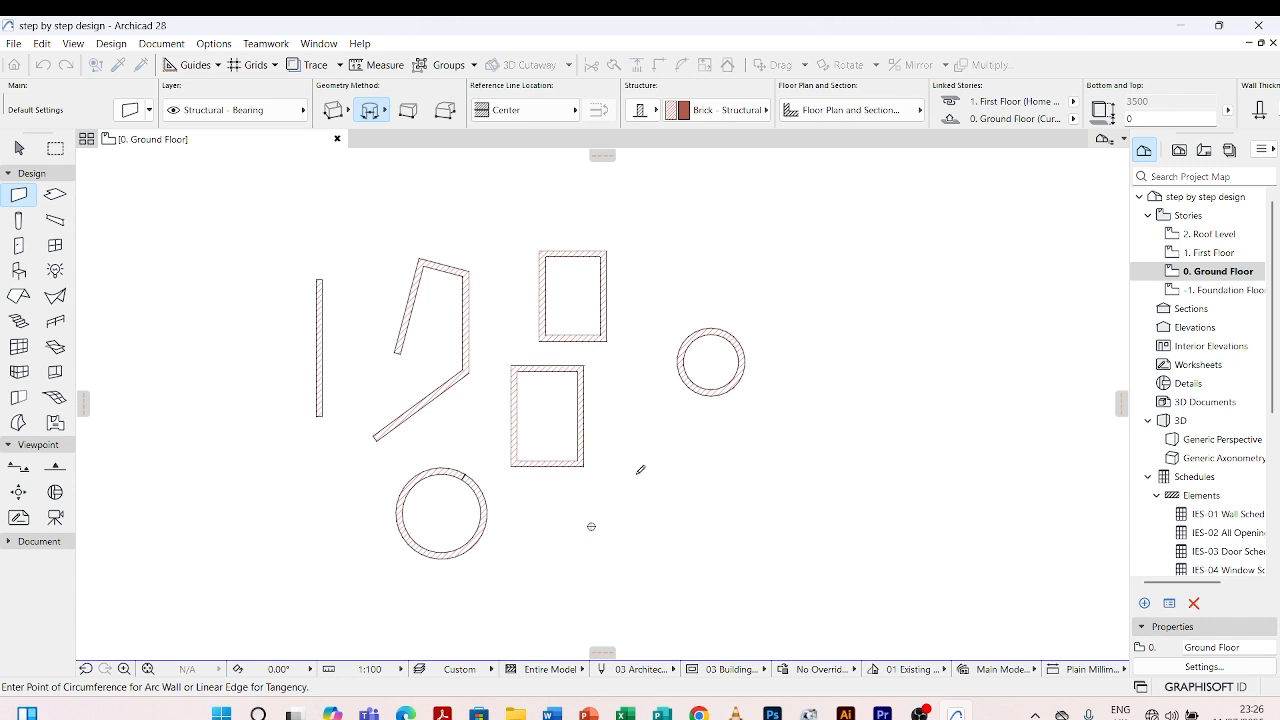
left_click(610, 520)
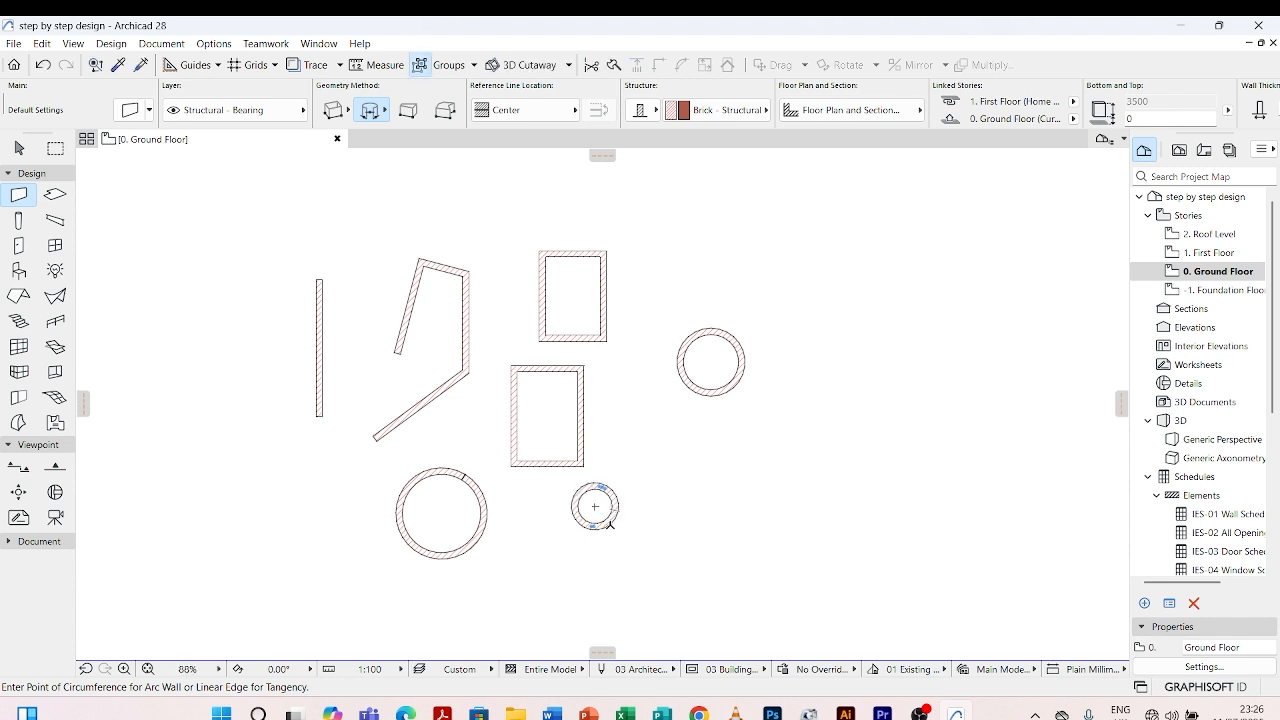
scroll(609, 523, "up", 3)
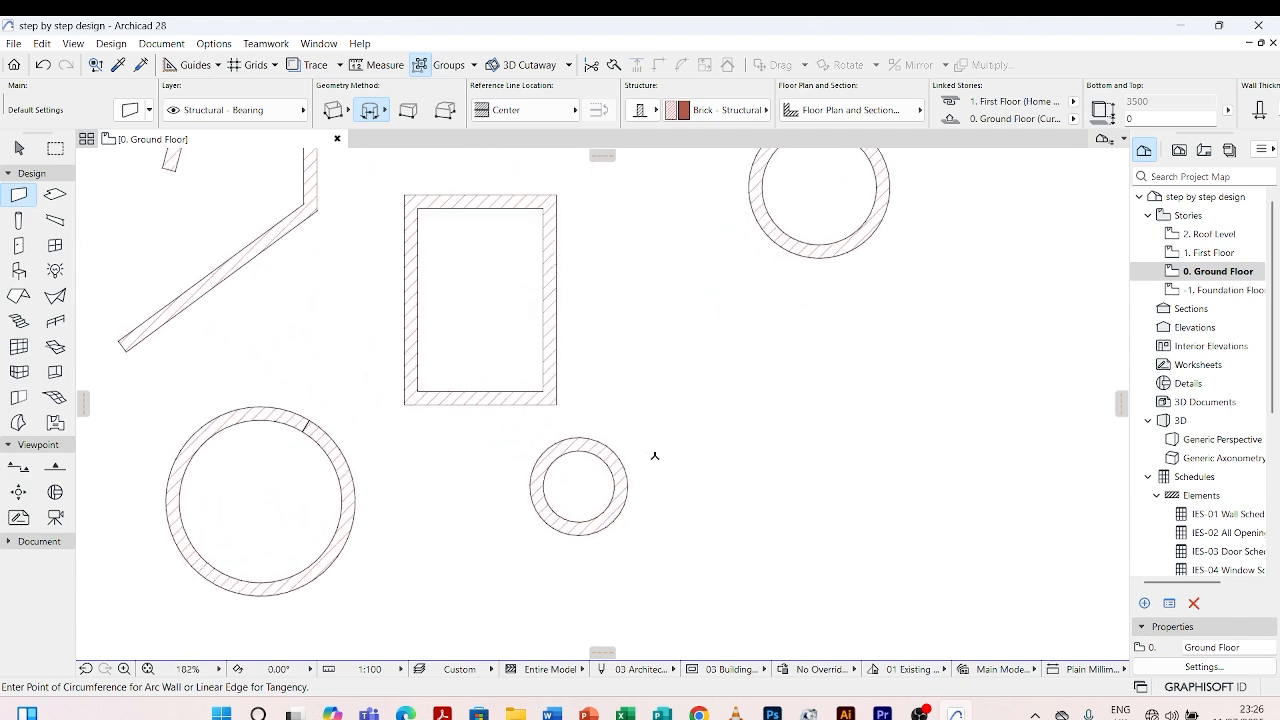
scroll(614, 478, "down", 3)
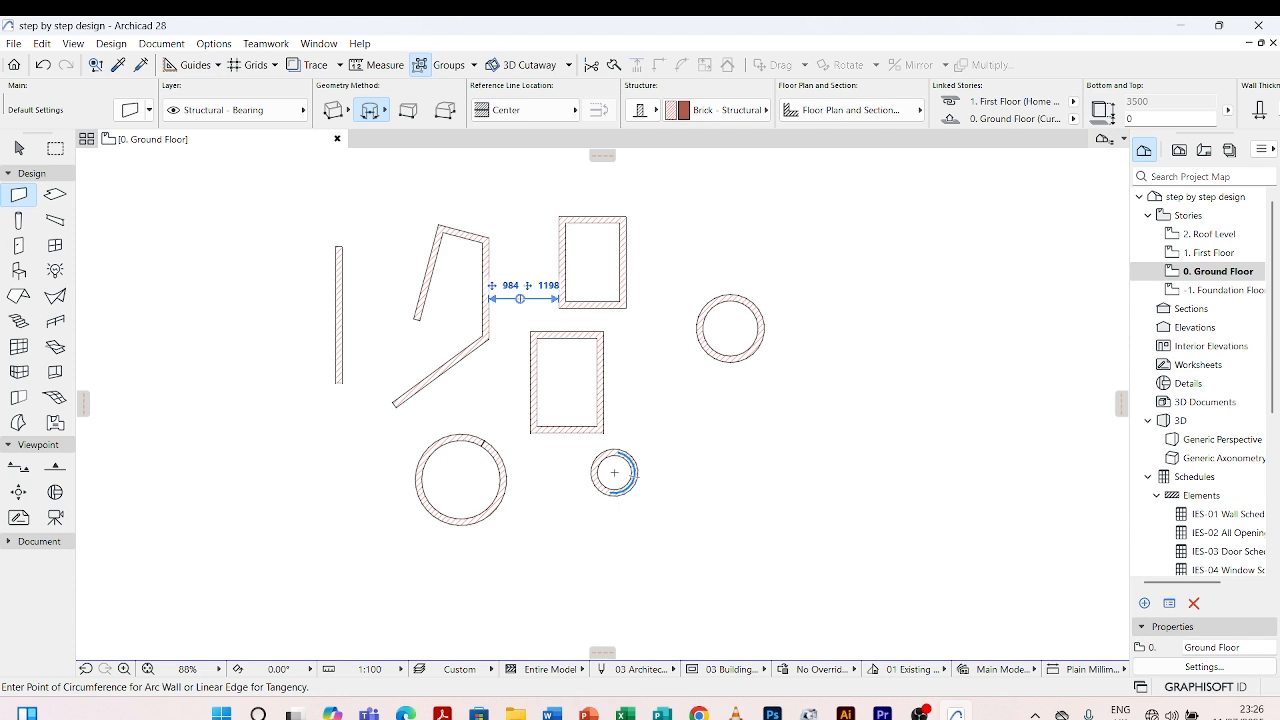
key("Escape")
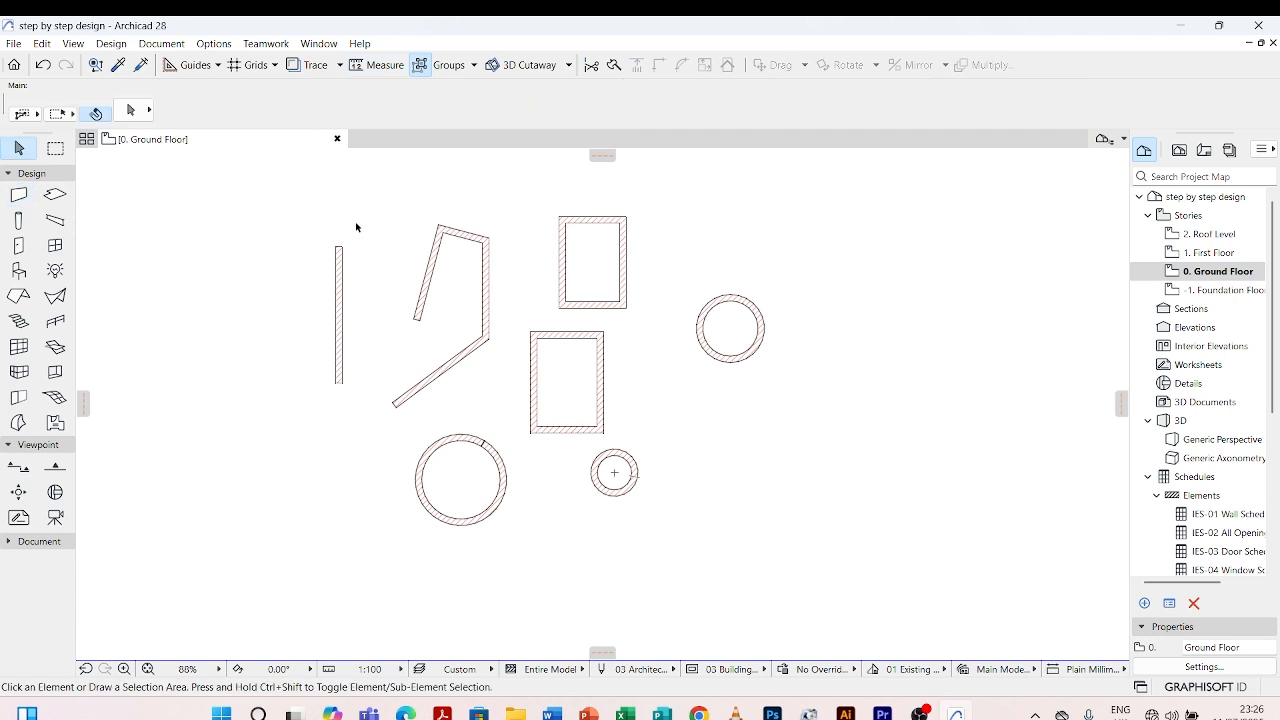
key("ctrl+z")
scroll(356, 228, "down", 3)
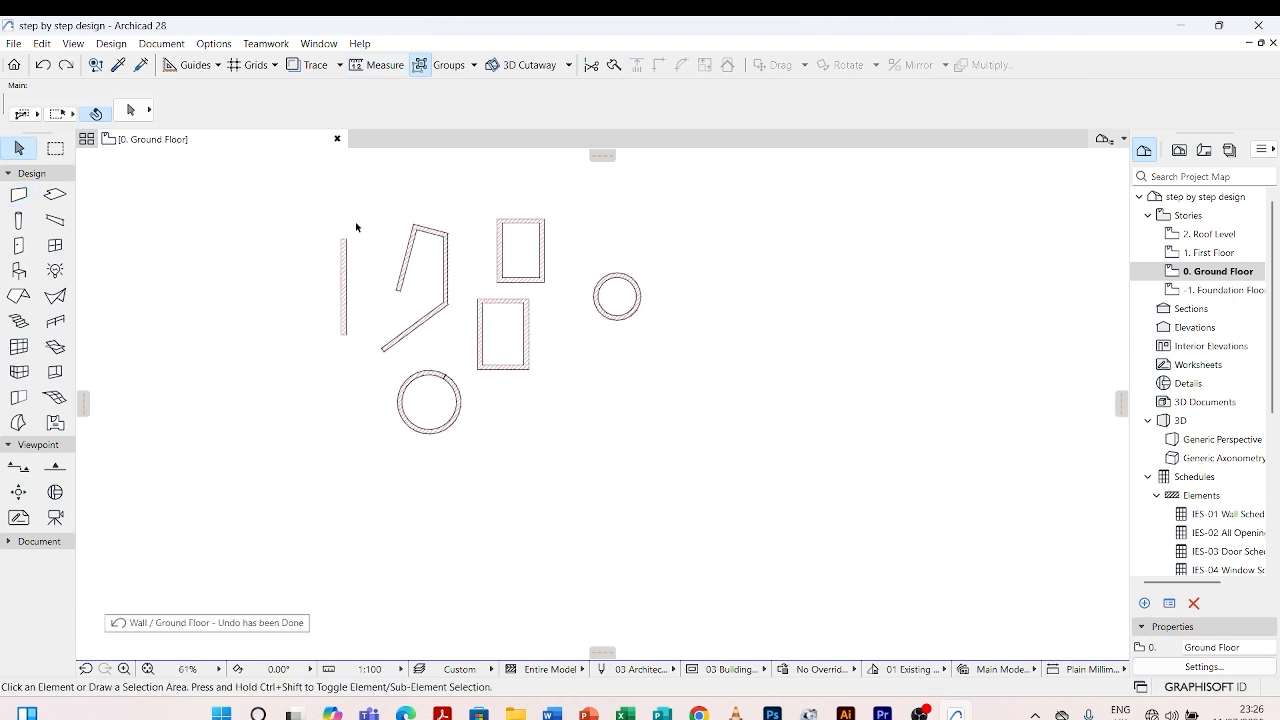
left_click(277, 183)
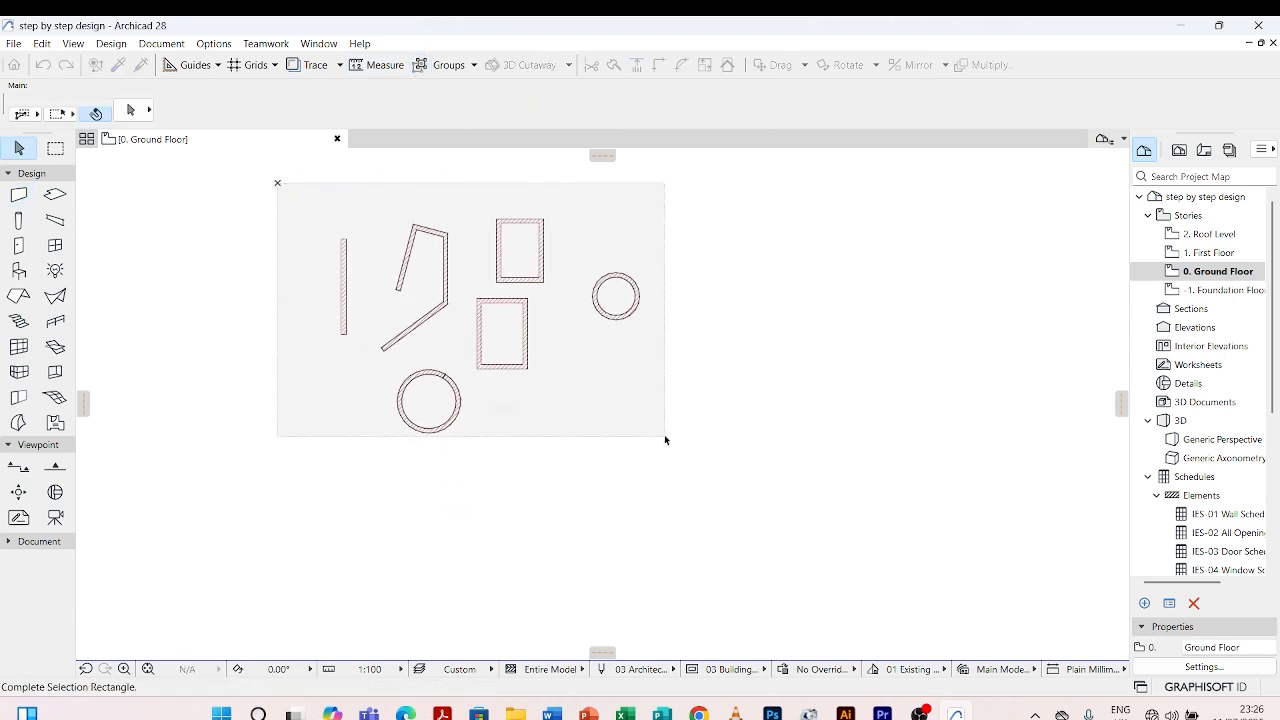
left_click(664, 438)
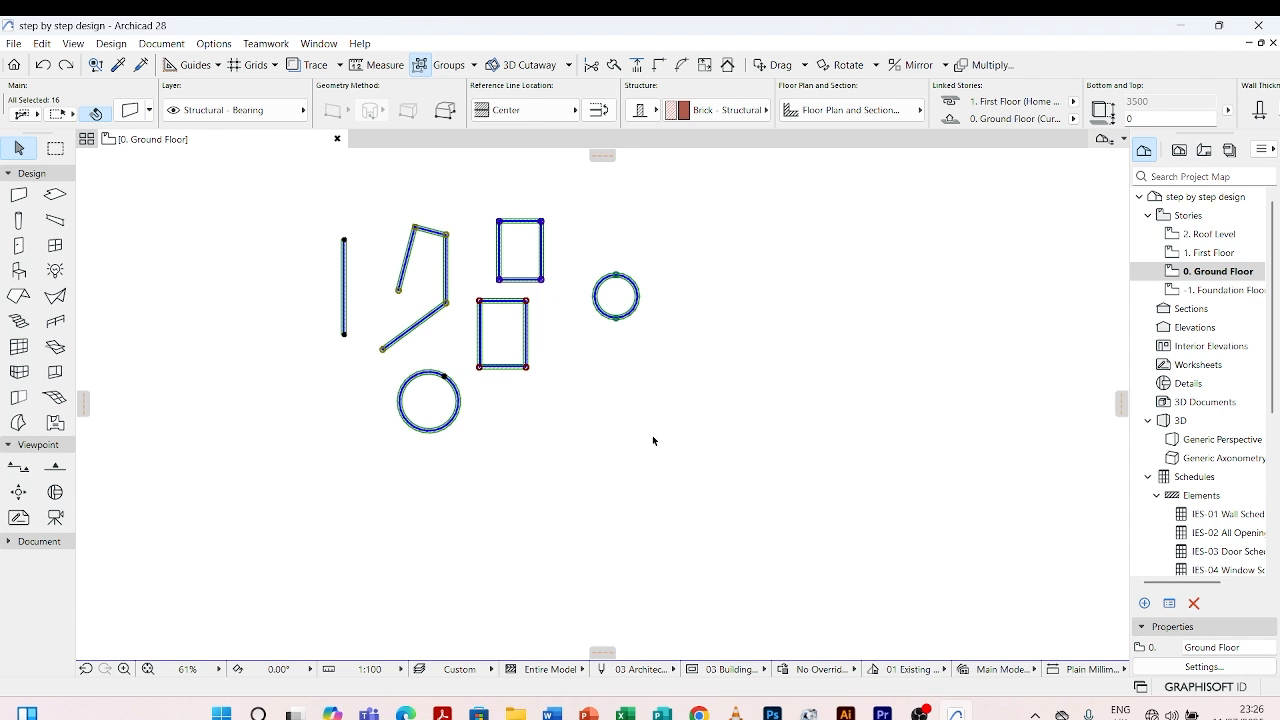
key("Escape")
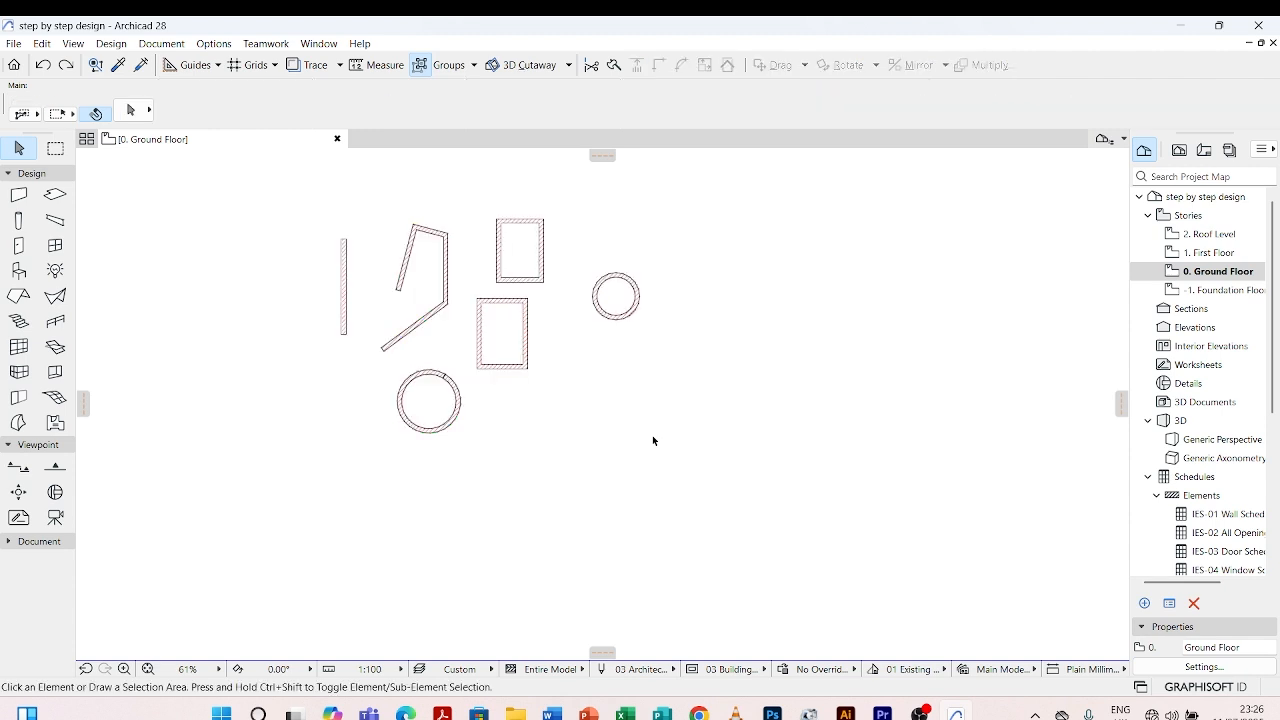
left_click(344, 247)
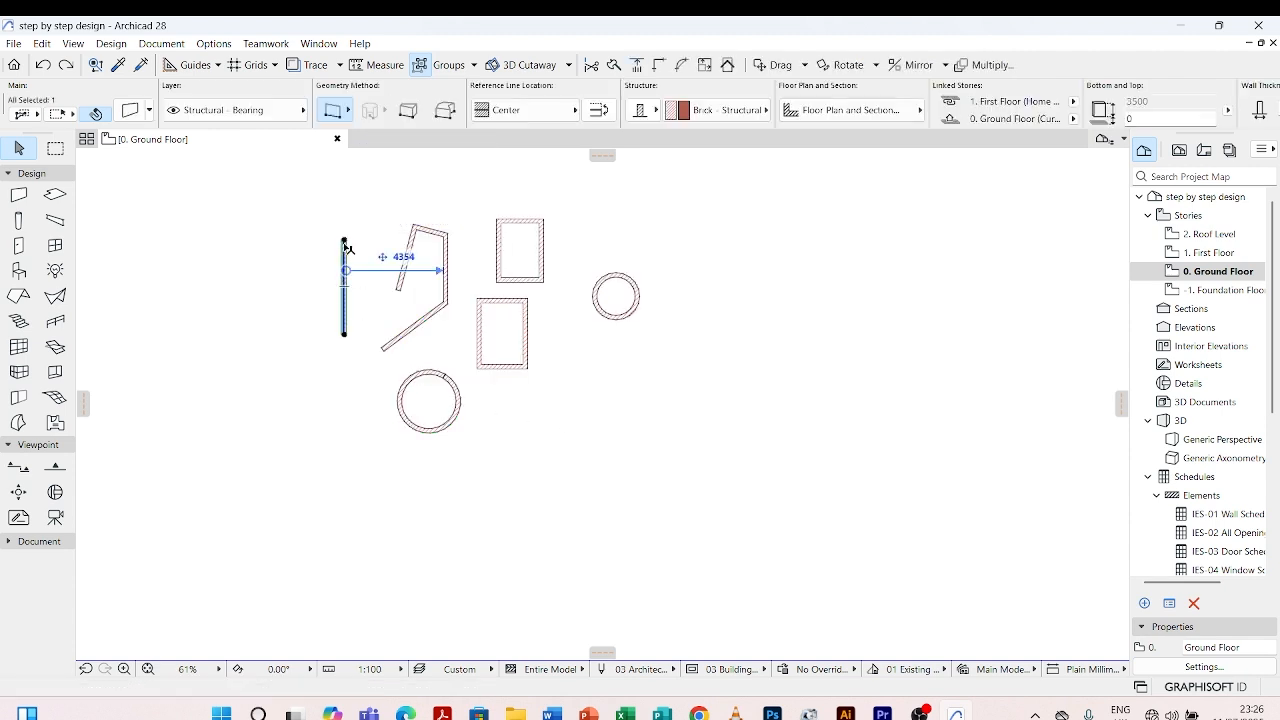
left_click(430, 234, "shift")
left_click(430, 234, "shift")
left_click(447, 282, "shift")
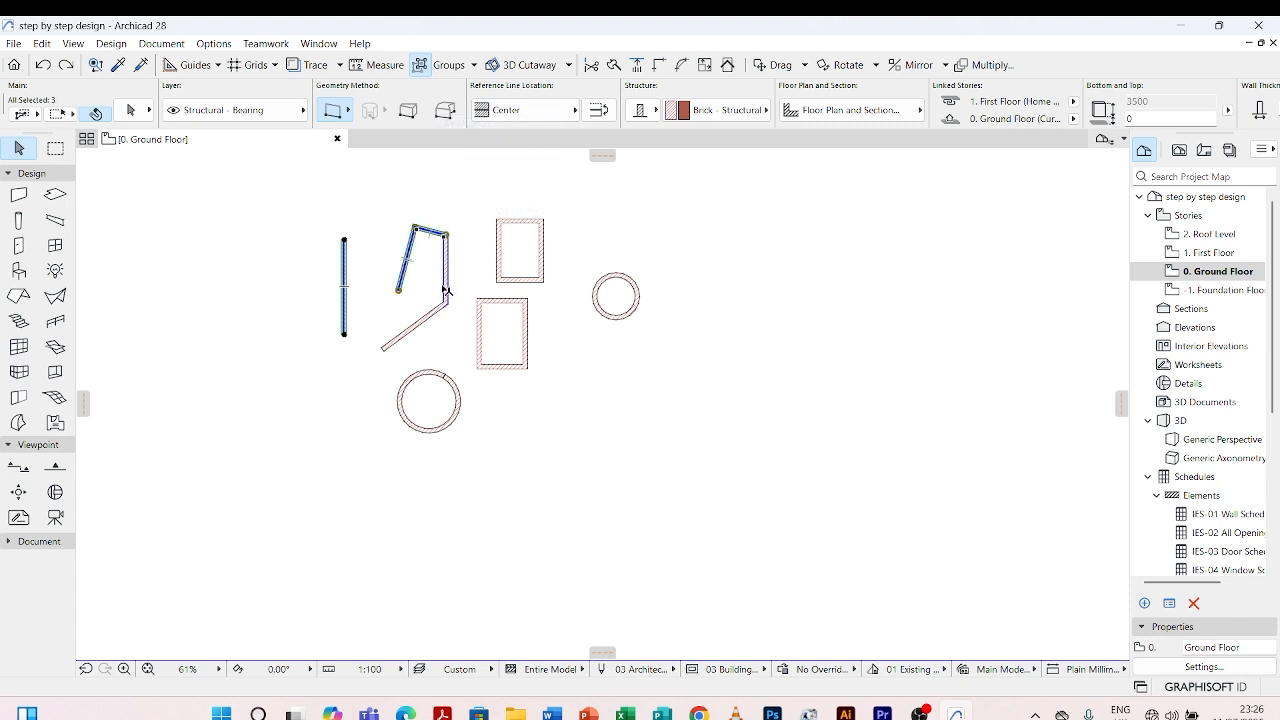
left_click(422, 329)
left_click(382, 383)
Delete all the straight, chained, rectangular and circular practice walls on the ground floor
left_click(291, 193)
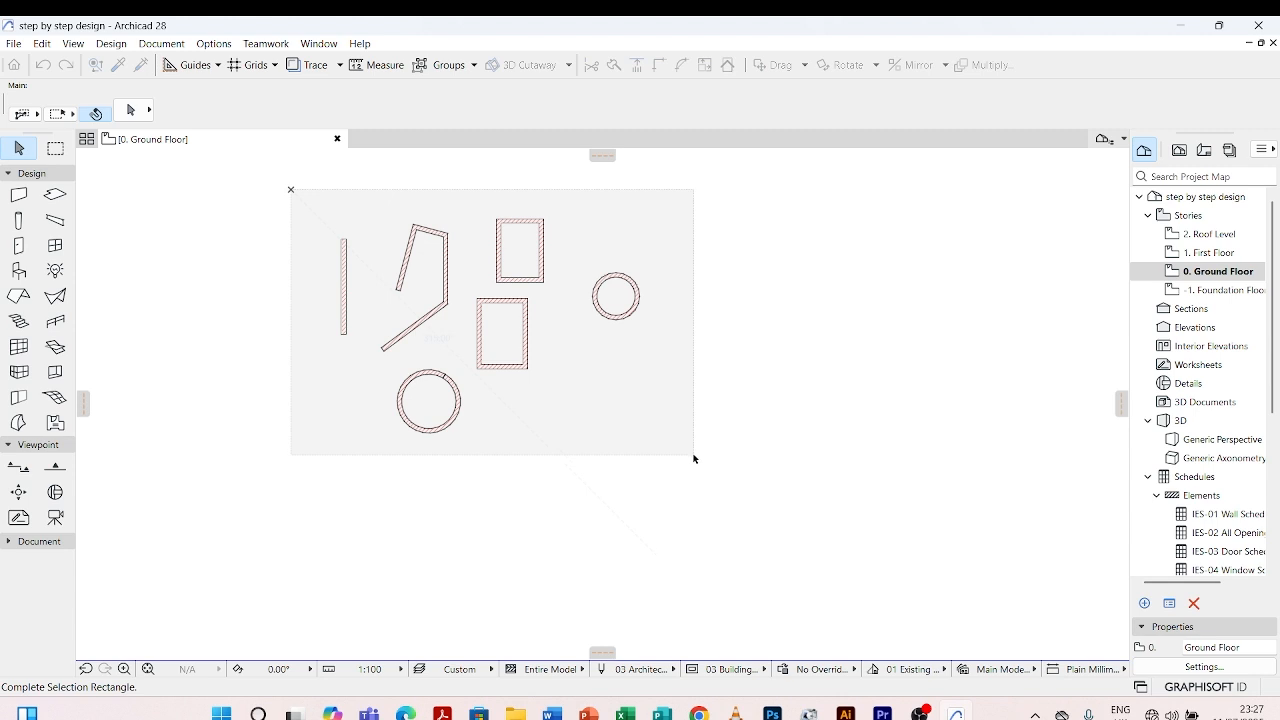
left_click(694, 456)
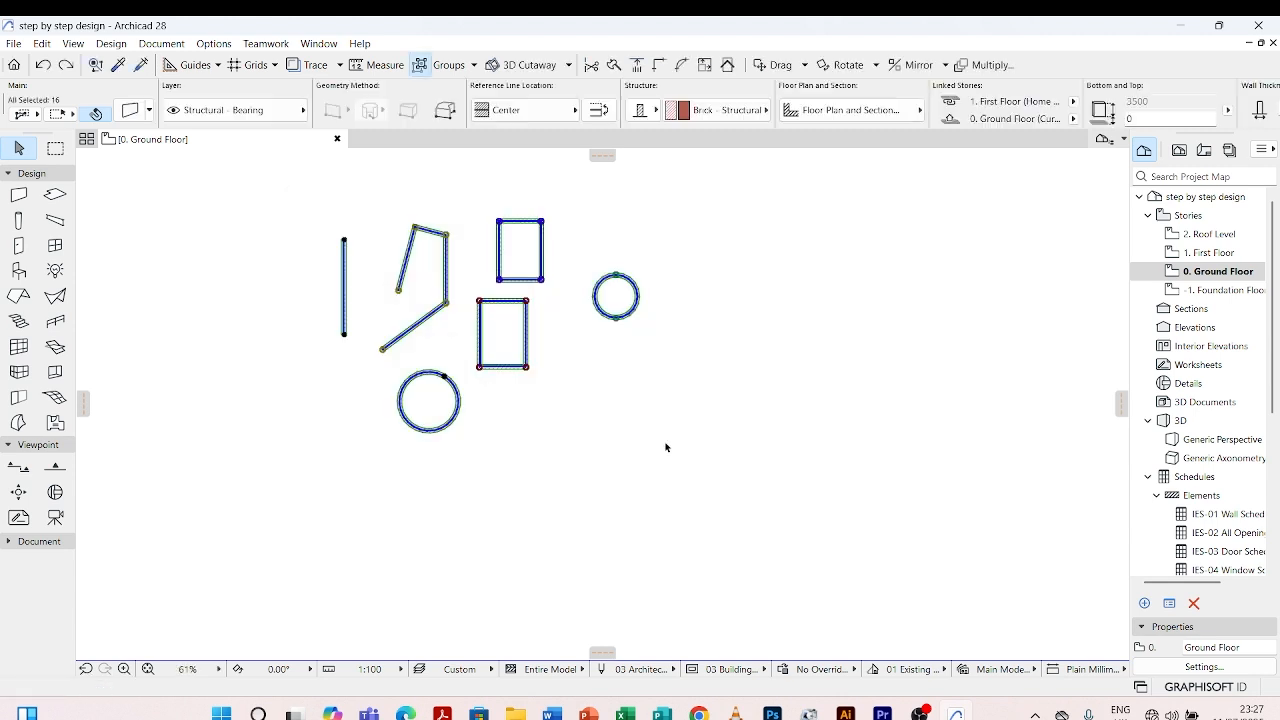
key("Delete")
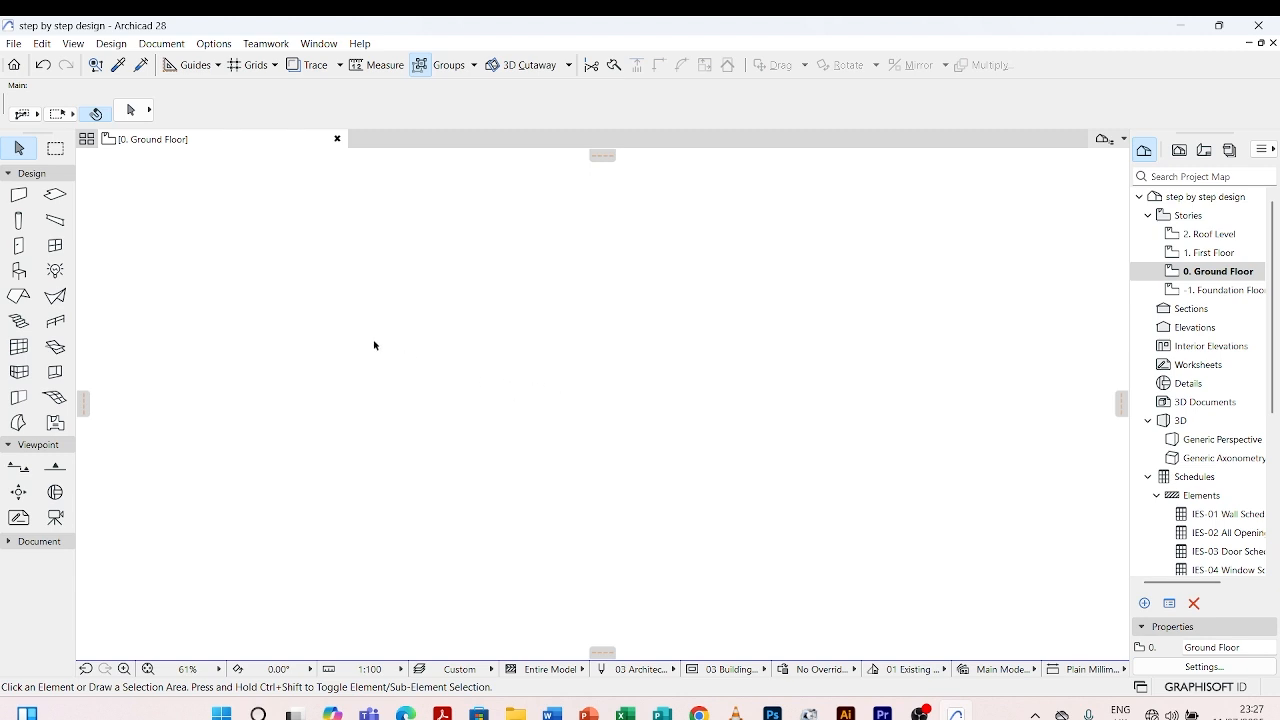
Set the wall thickness to 200 mm in the Wall tool's default settings
left_click(19, 200)
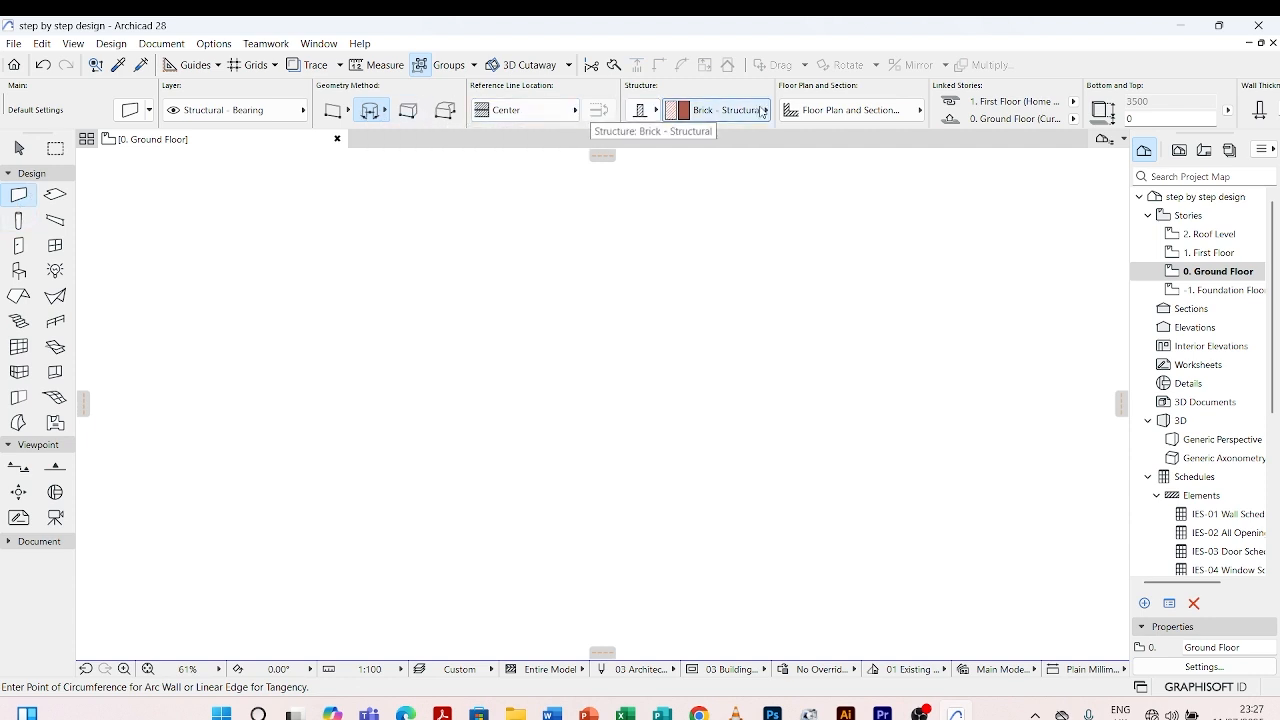
scroll(764, 112, "down", 2)
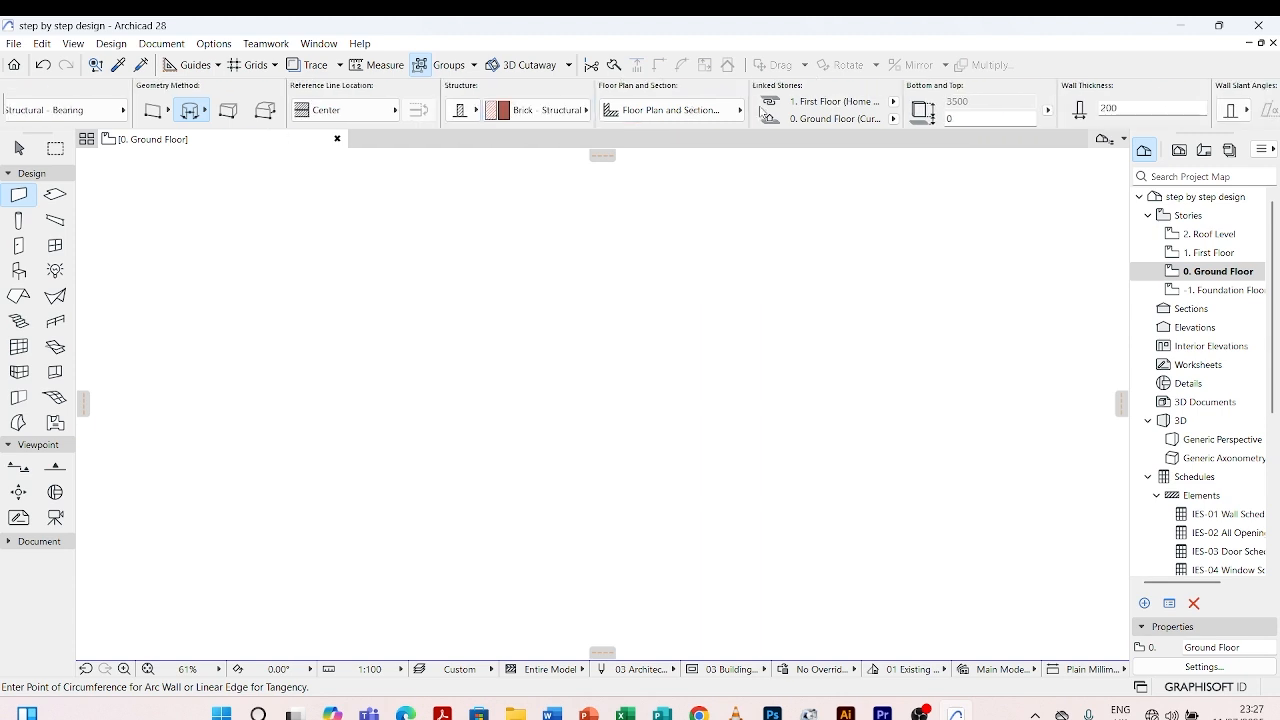
scroll(1137, 107, "down", 2)
scroll(970, 108, "down", 1)
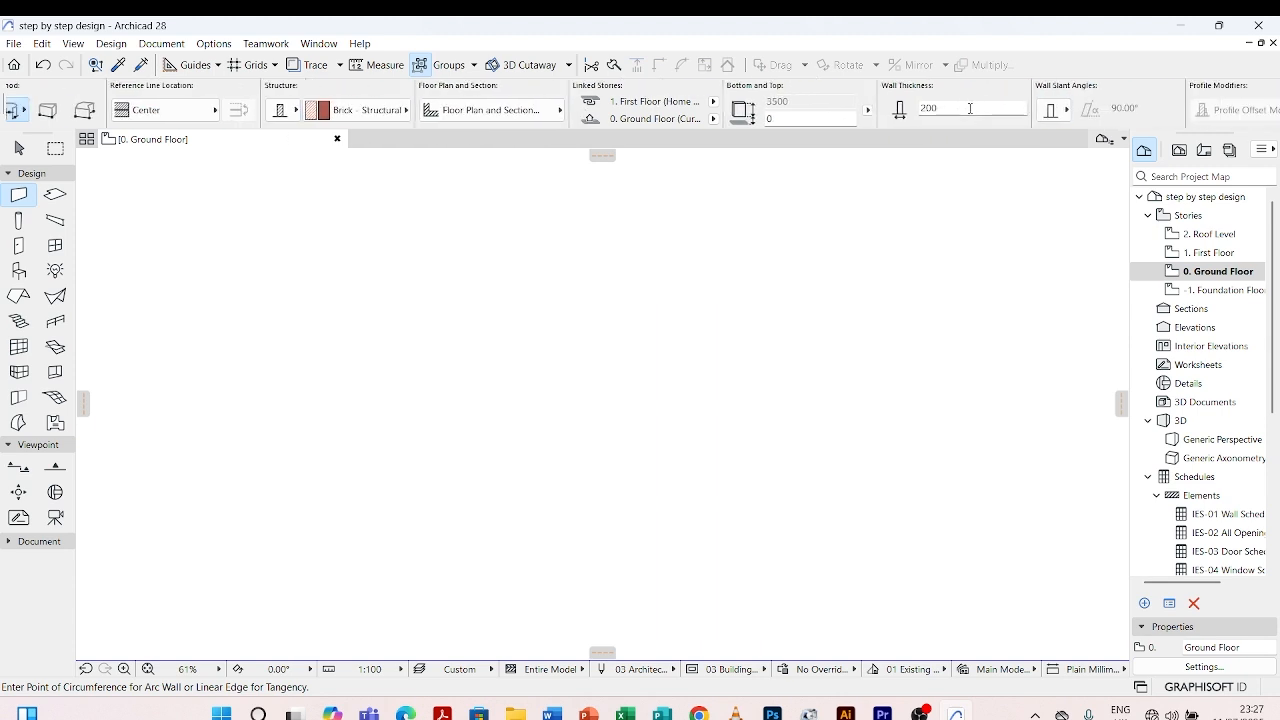
left_click(962, 108)
type("200")
key("Return")
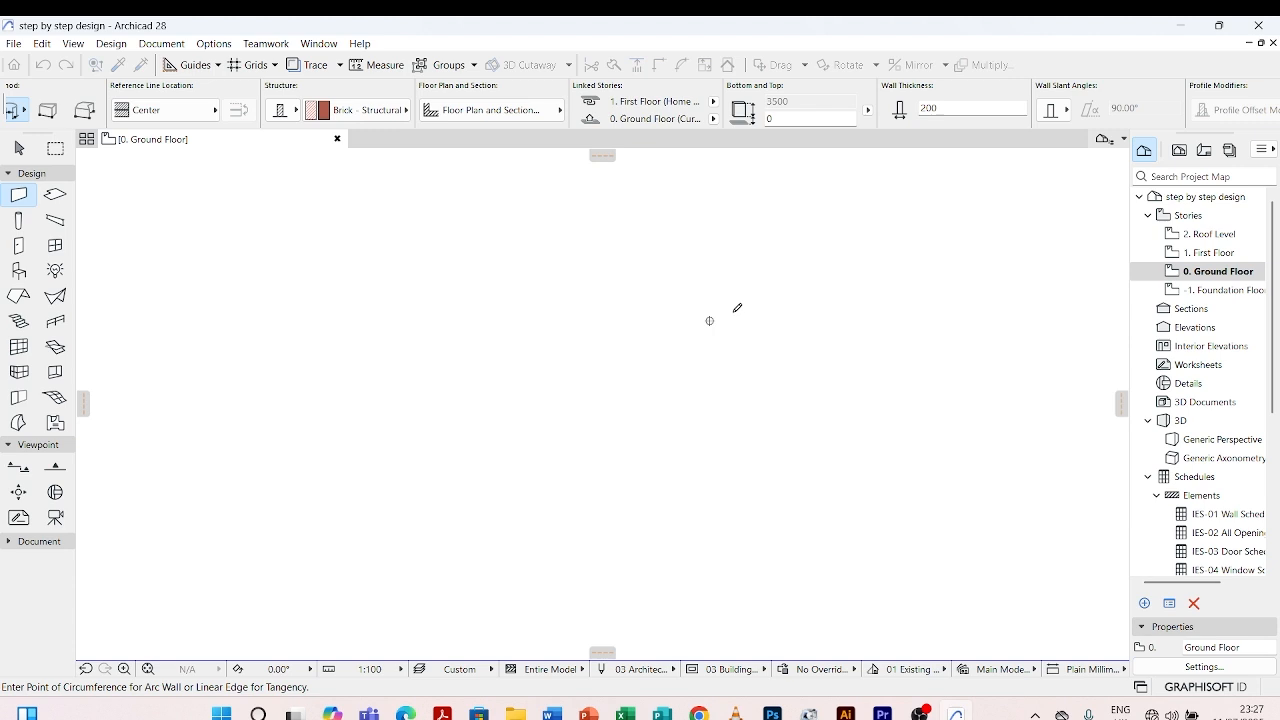
Draw a vertical wall about 9300 mm long on the empty ground floor with the straight geometry method
key("super")
left_click(903, 225)
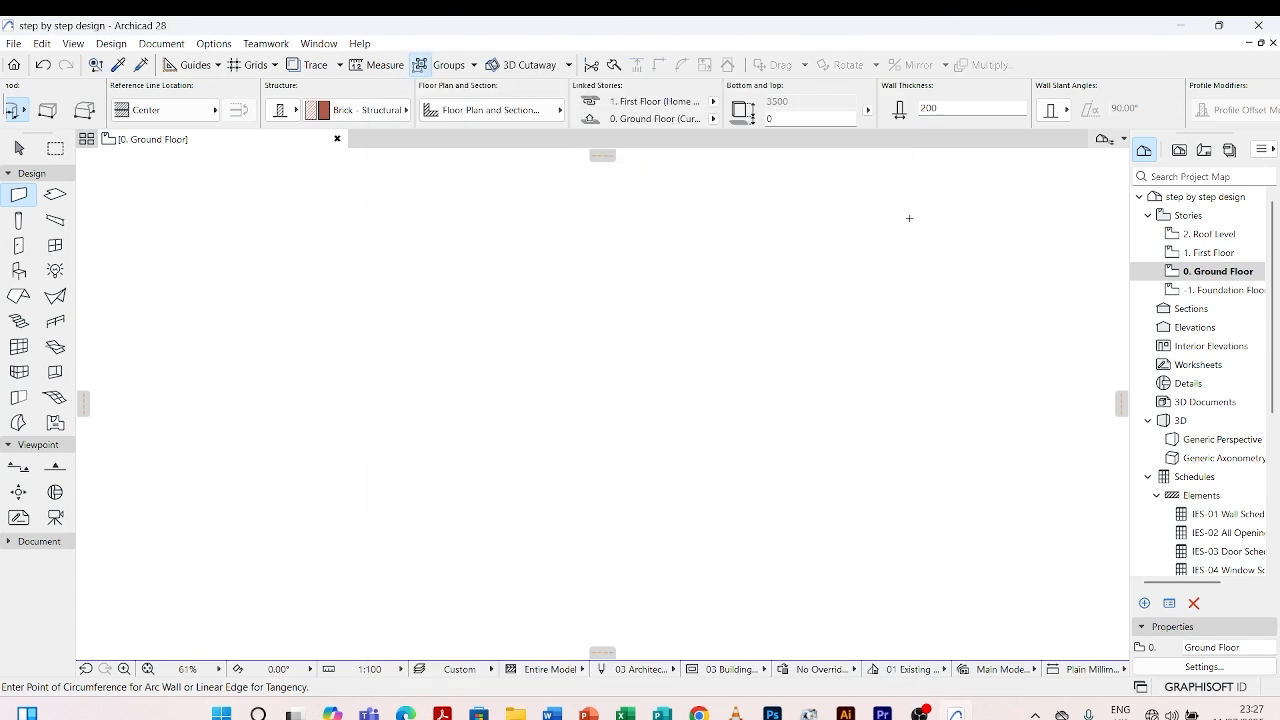
scroll(750, 302, "down", 2)
scroll(313, 262, "down", 2)
scroll(138, 104, "up", 3)
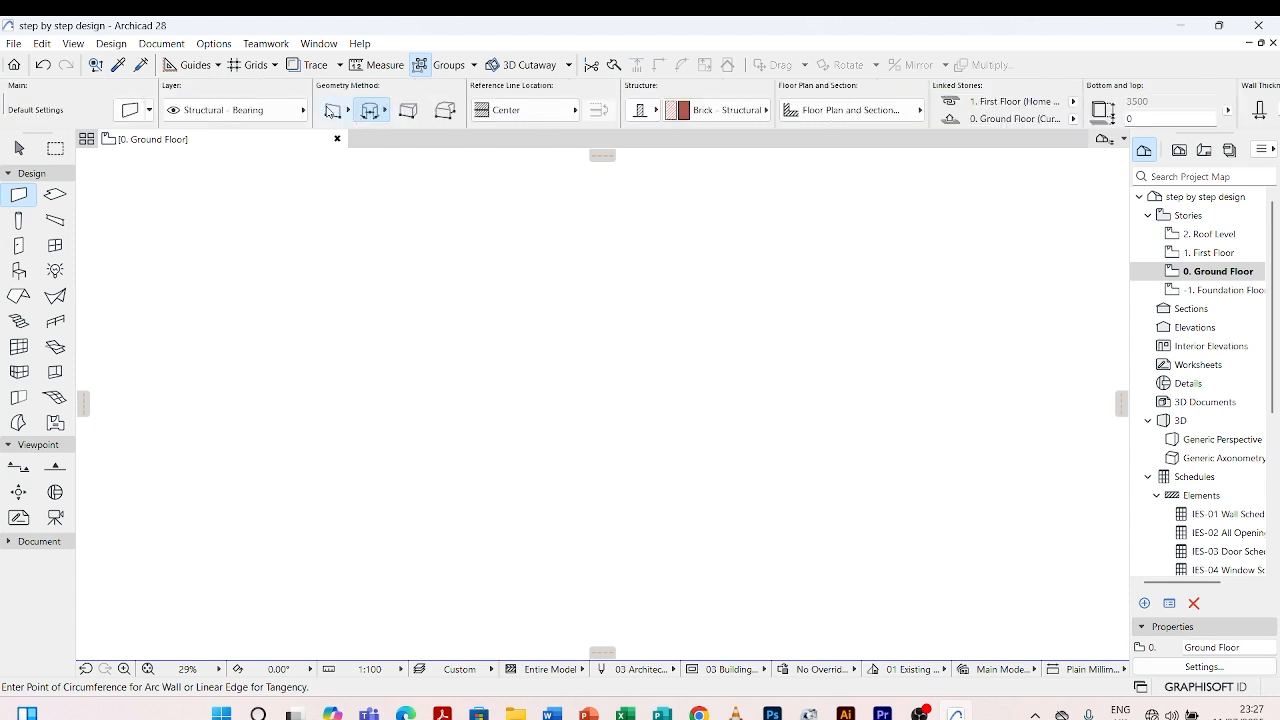
left_click(330, 112)
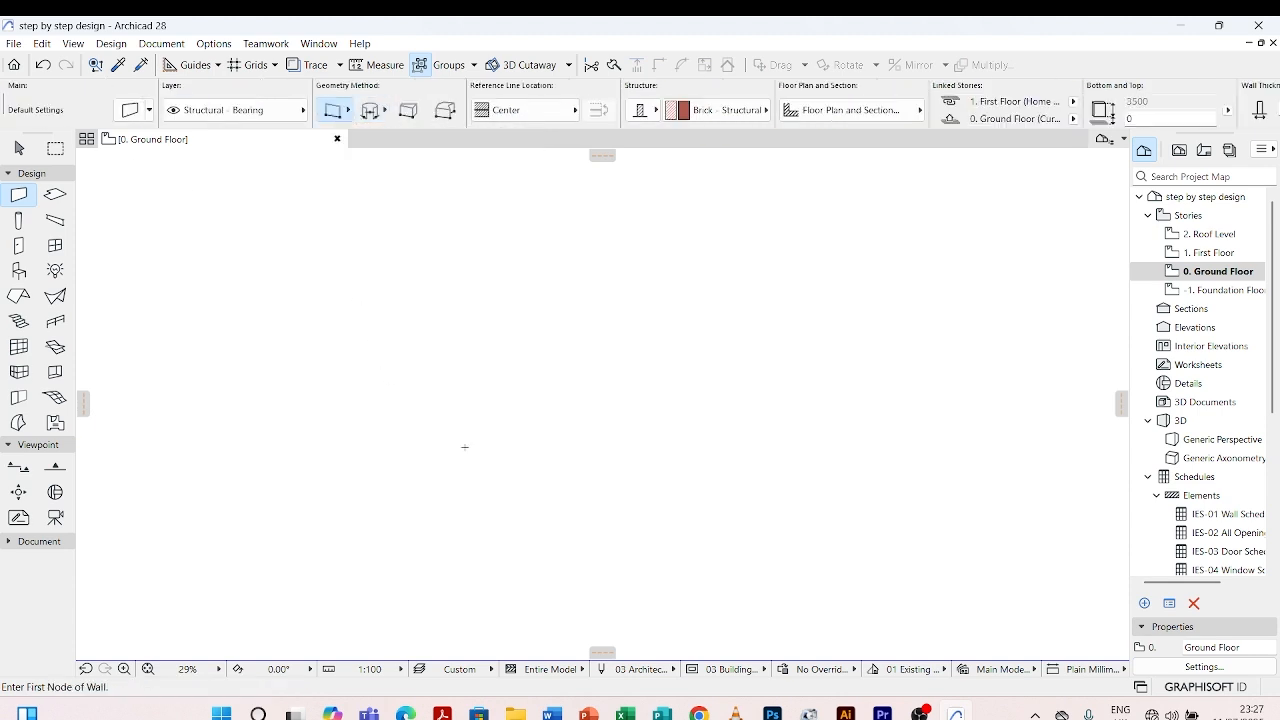
left_click(505, 464)
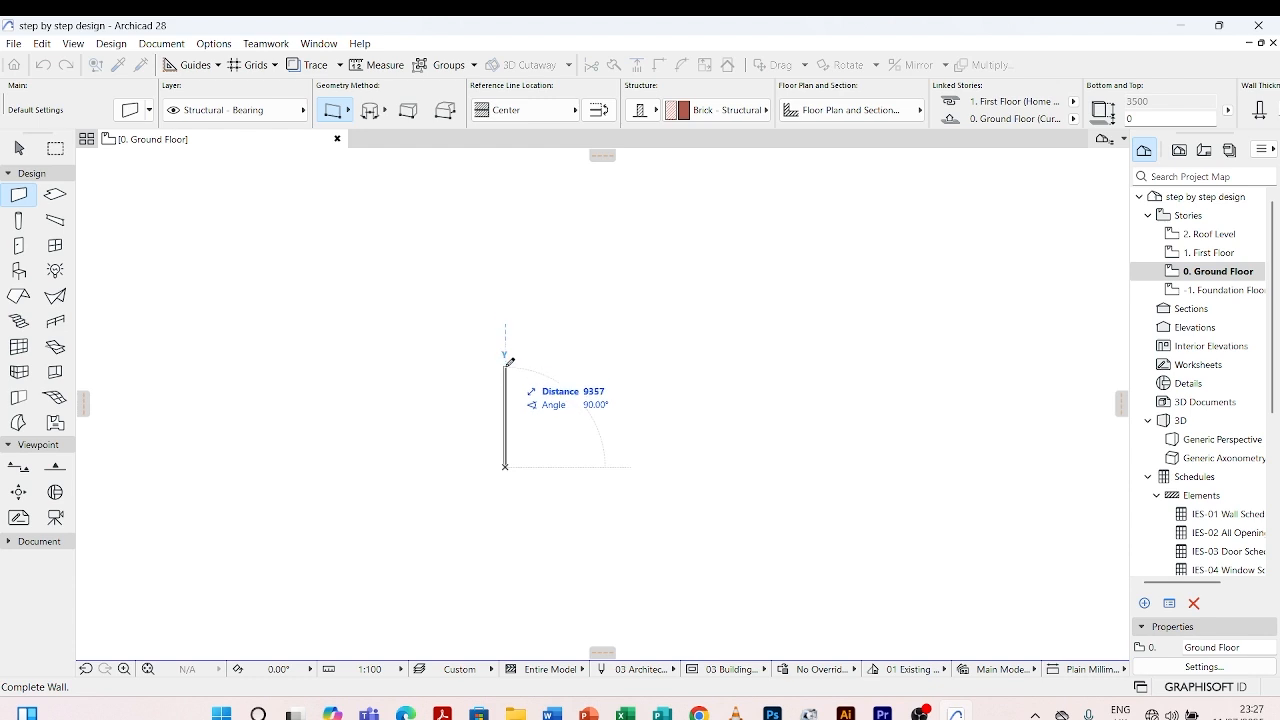
left_click(505, 368)
key("Escape")
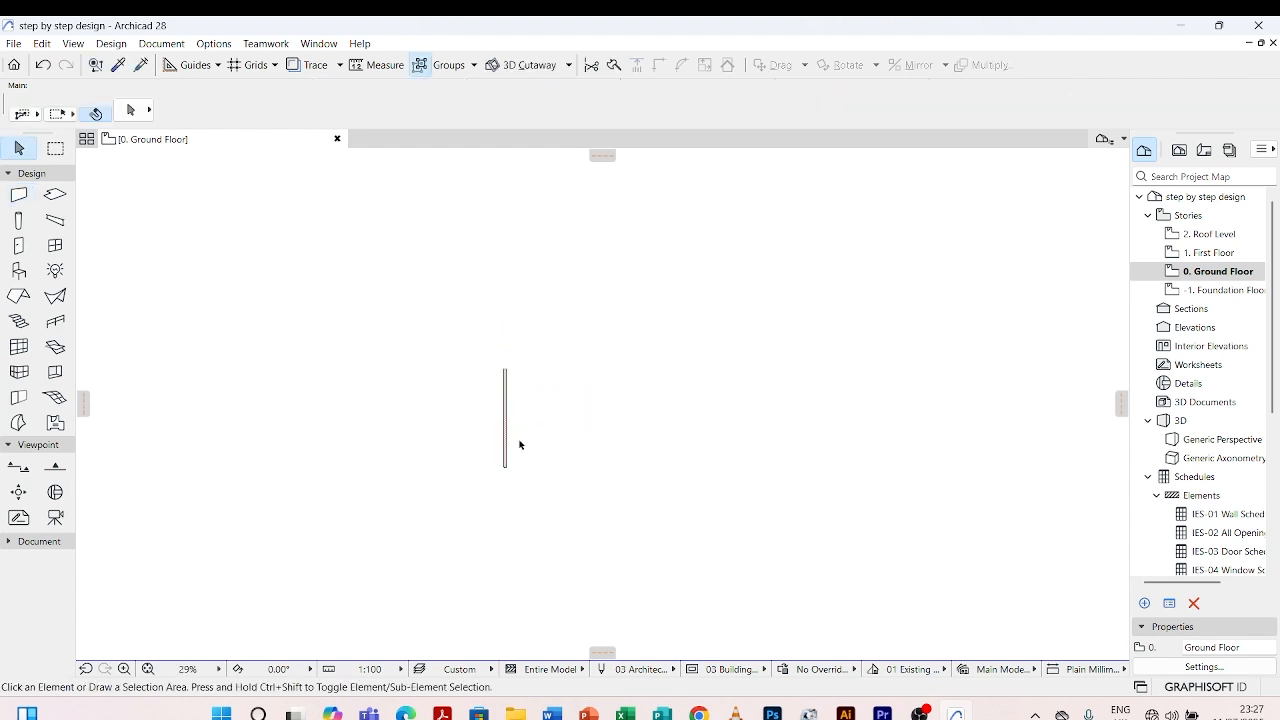
left_click(505, 386)
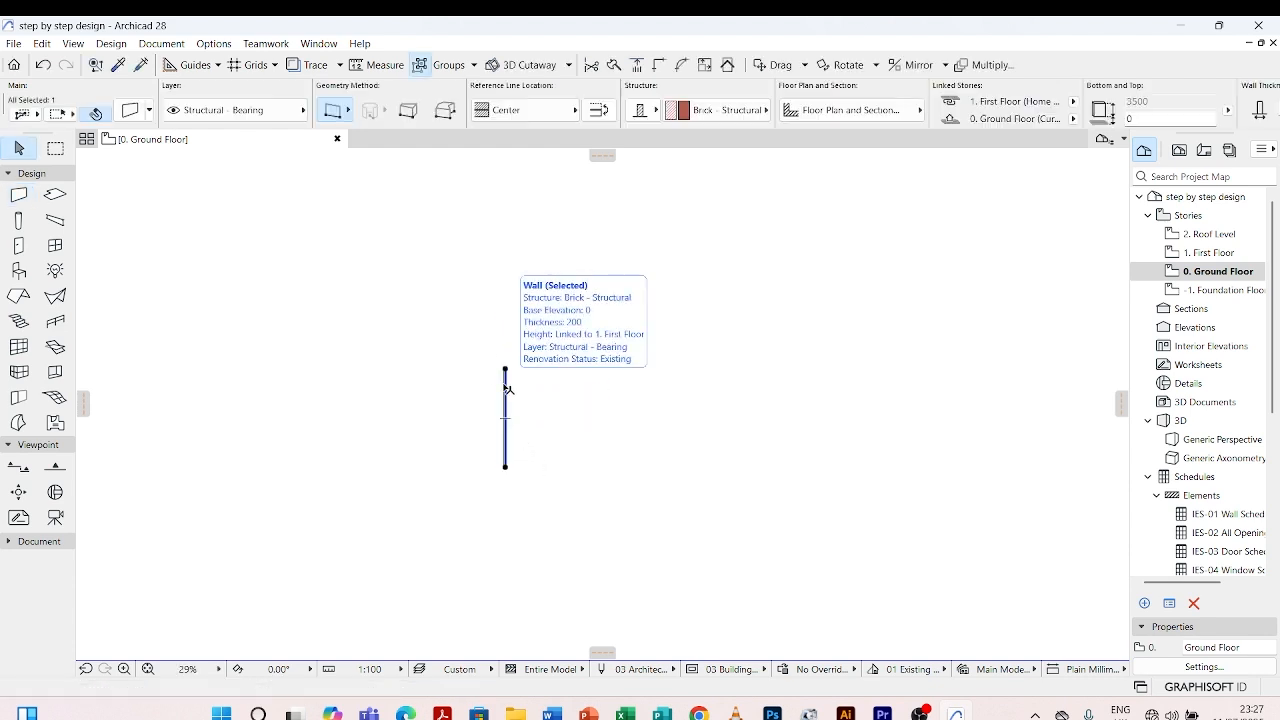
key("Escape")
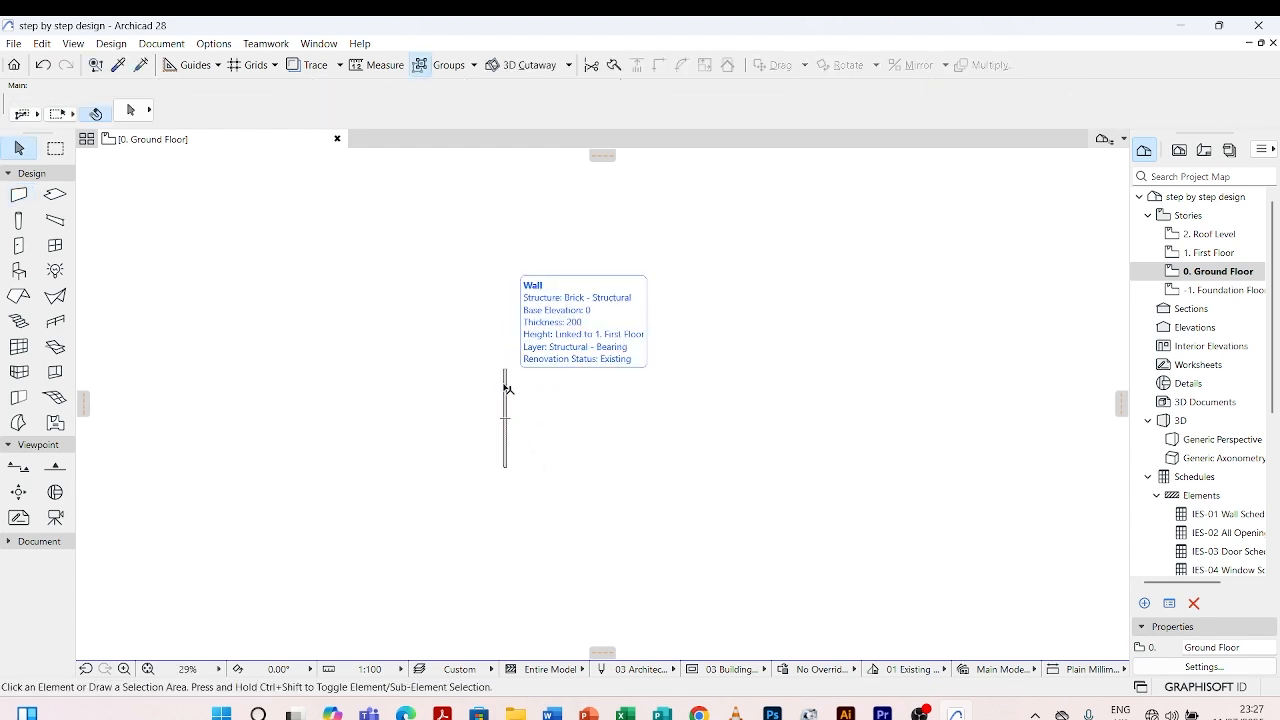
Draw a horizontal wall crossing the vertical wall near its lower end and extending farther to its right
left_click(20, 194)
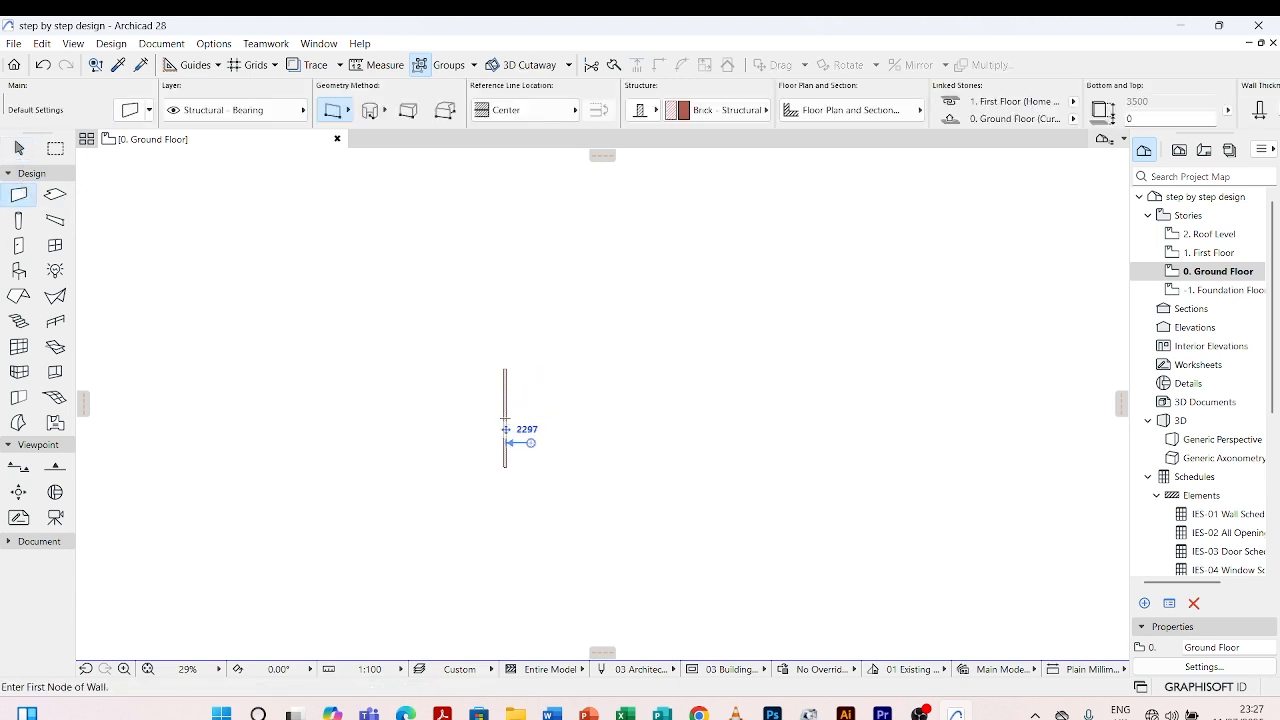
left_click(491, 448)
left_click(566, 448)
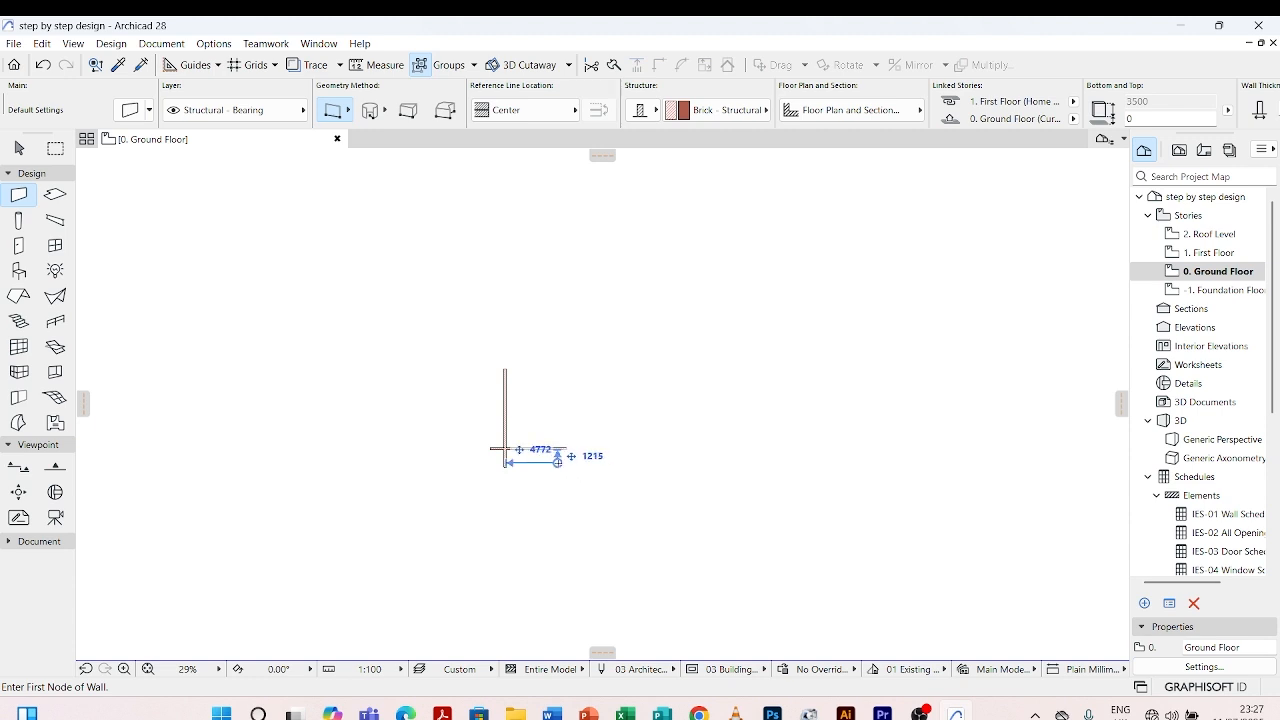
Draw a second vertical wall about 8800 mm long, parallel to the first and crossing the horizontal wall near its right end
left_click(558, 461)
left_click(558, 462)
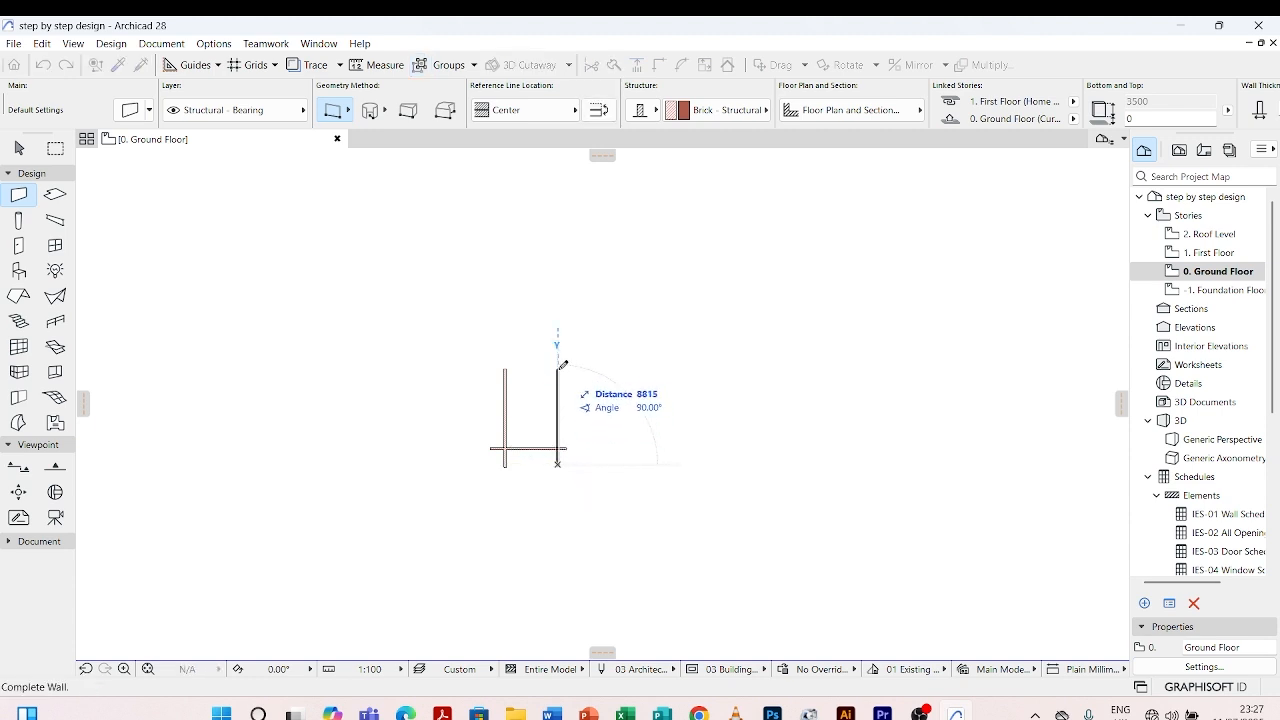
left_click(562, 365)
scroll(598, 475, "up", 2)
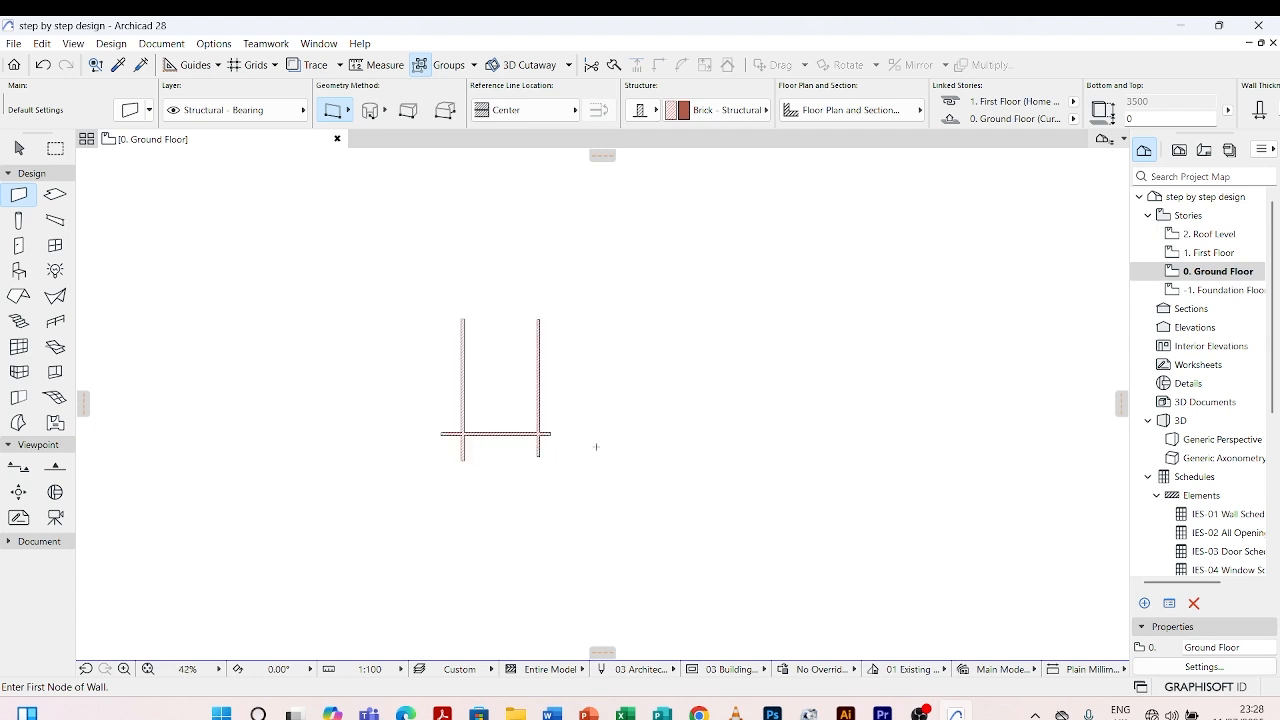
scroll(593, 400, "up", 2)
scroll(527, 401, "down", 2)
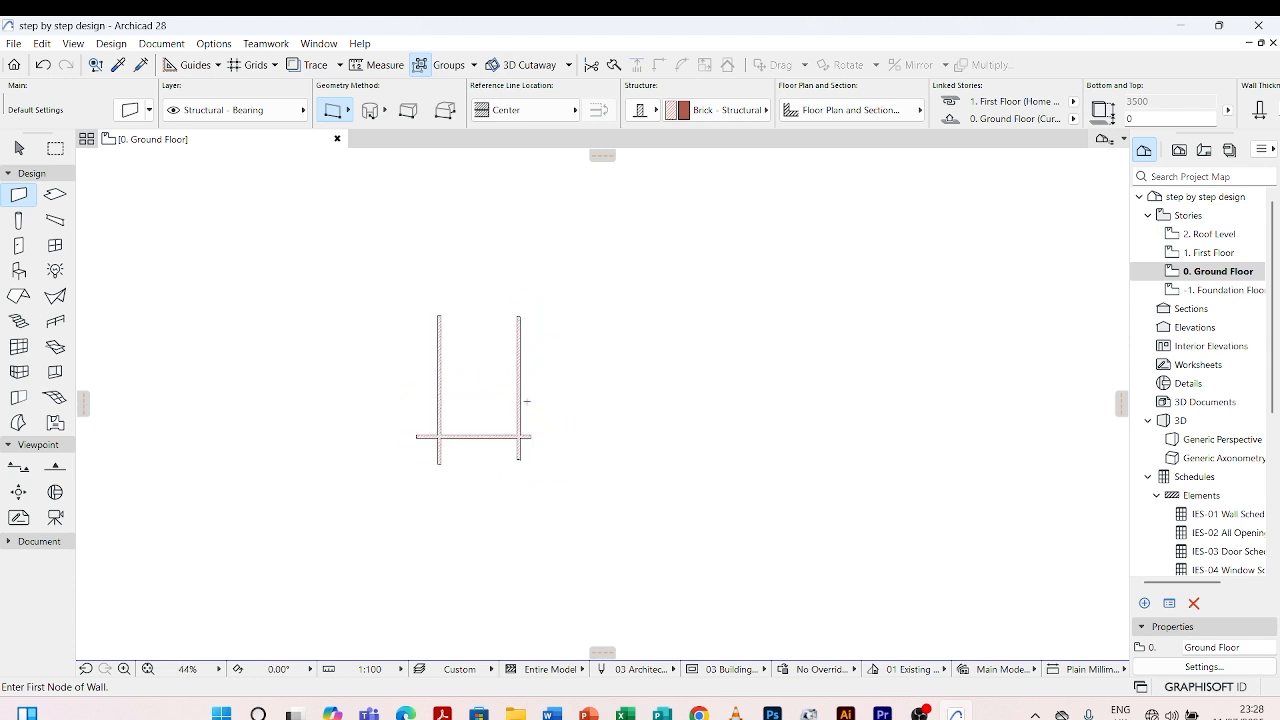
scroll(432, 375, "up", 3)
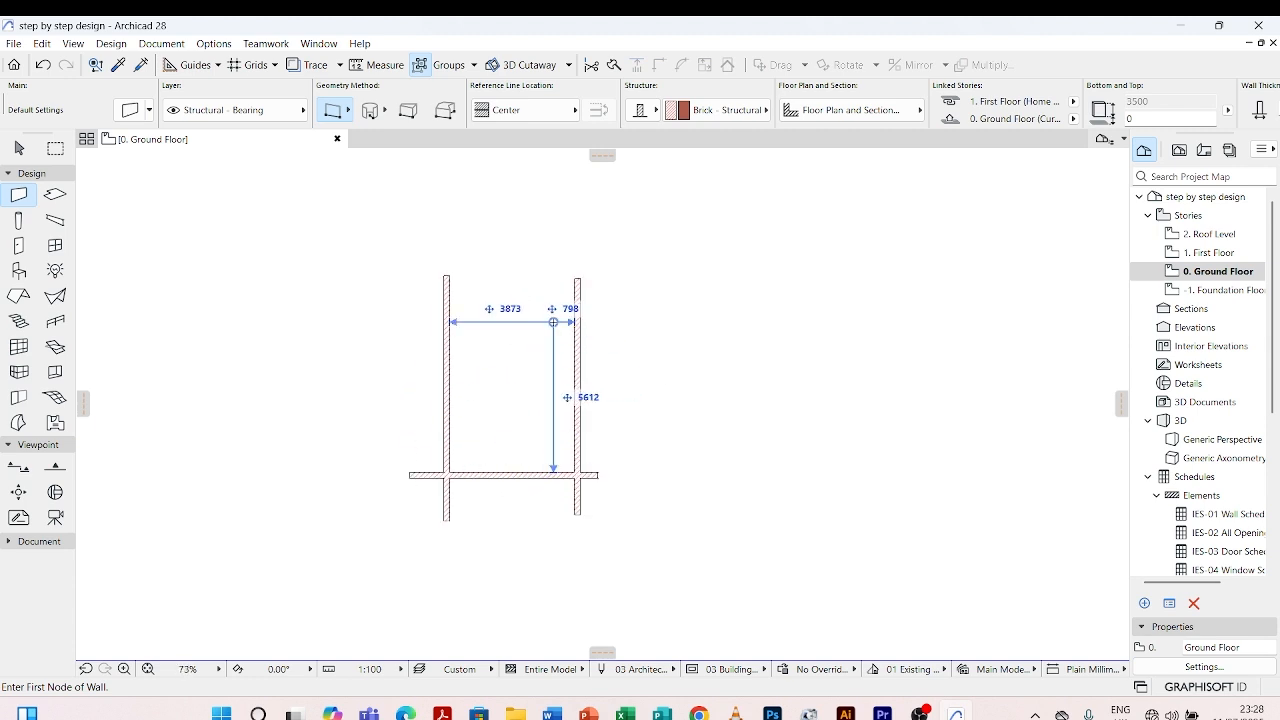
key("Escape")
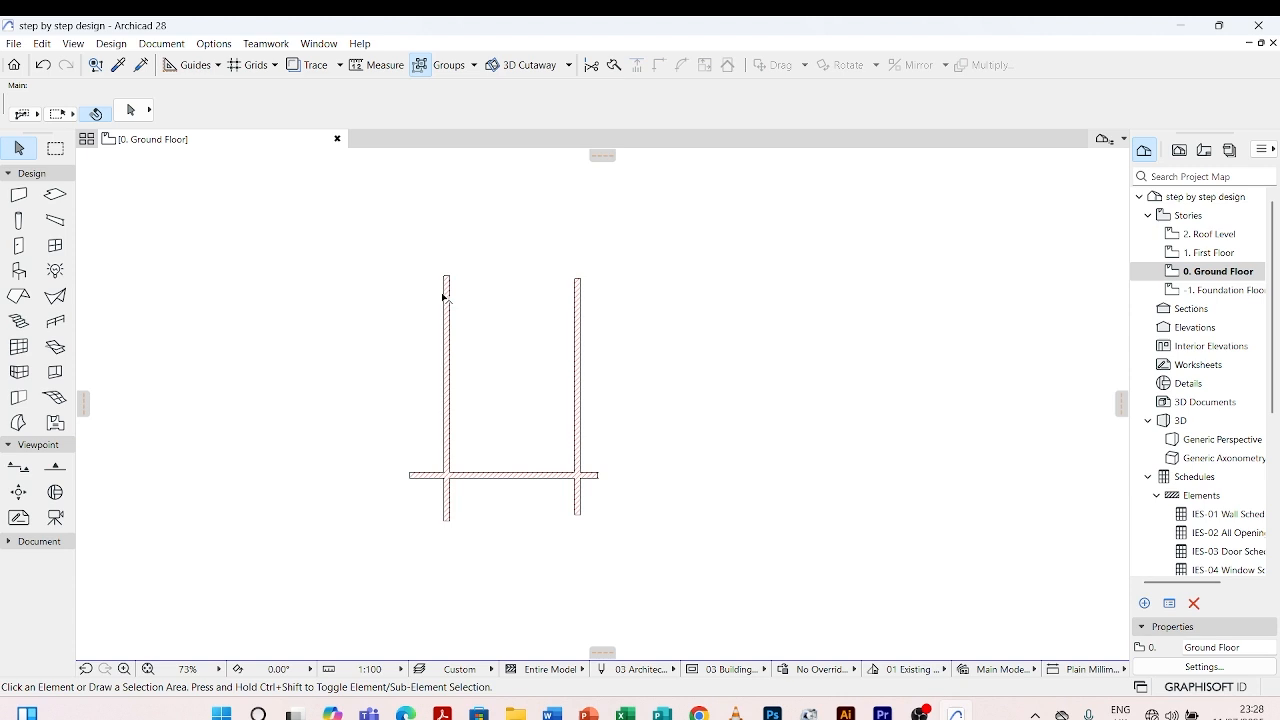
left_click(448, 402)
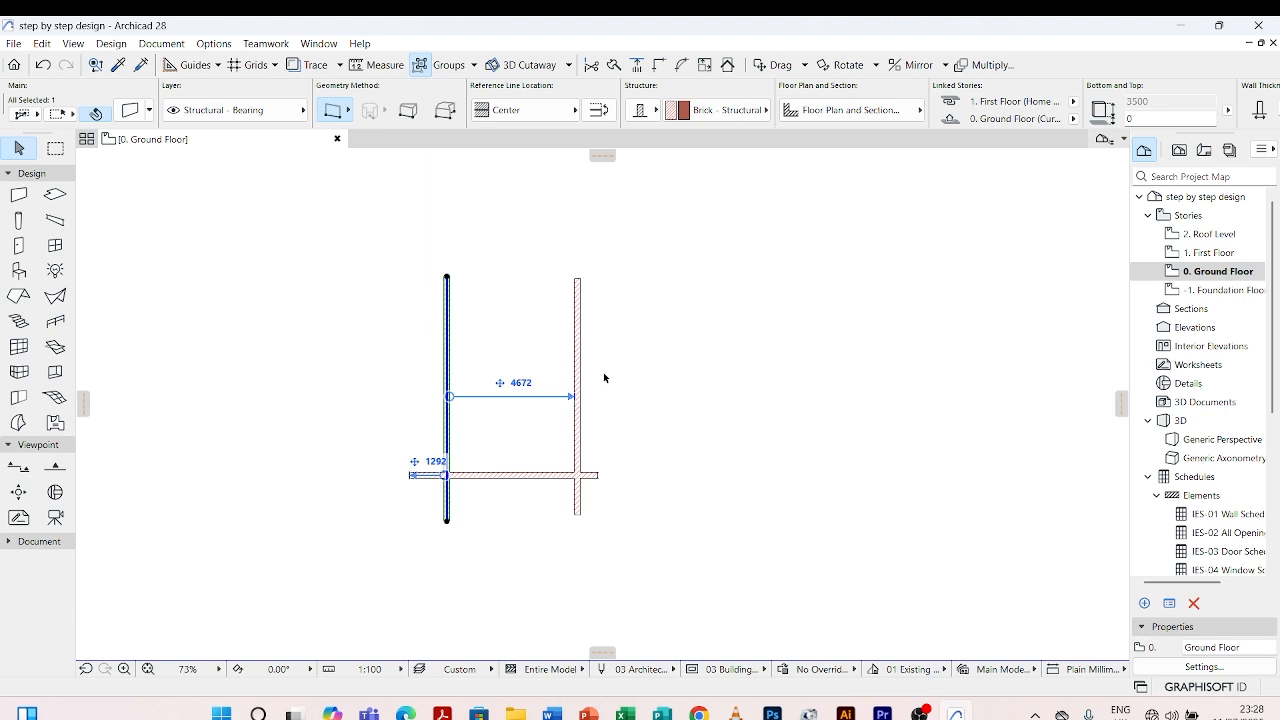
left_click(579, 345)
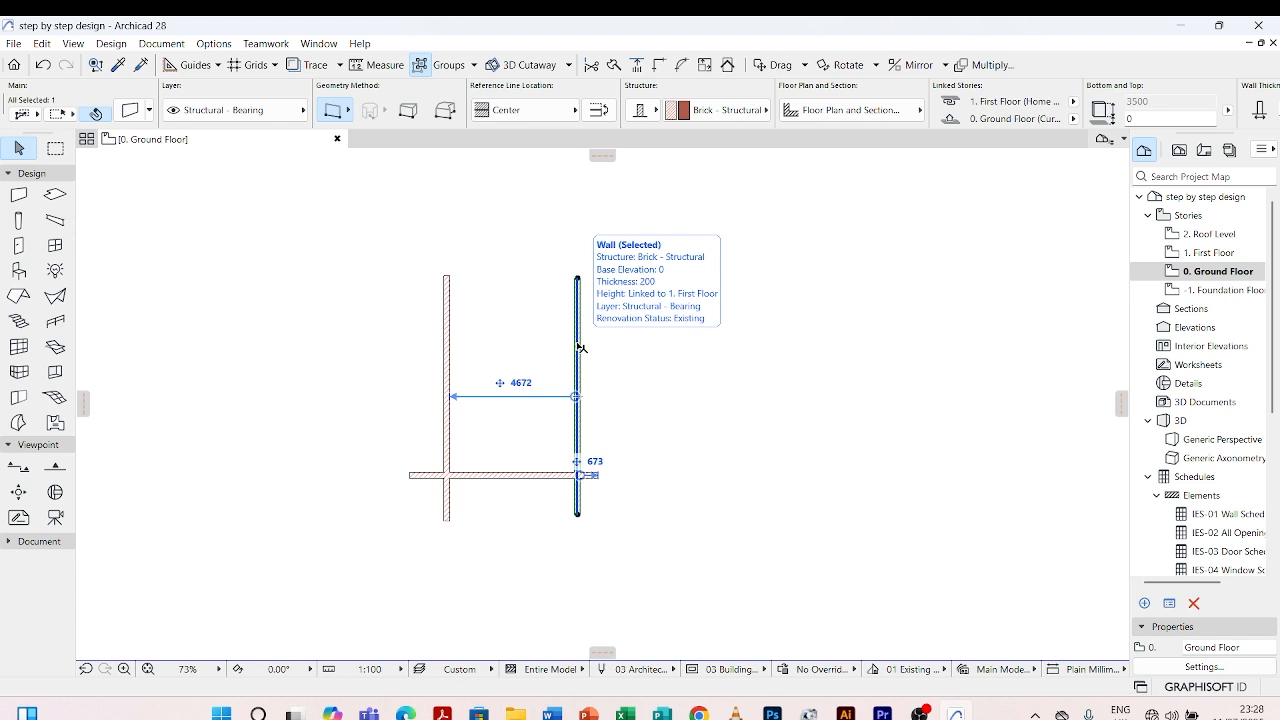
type("2")
key("Escape")
key("Escape")
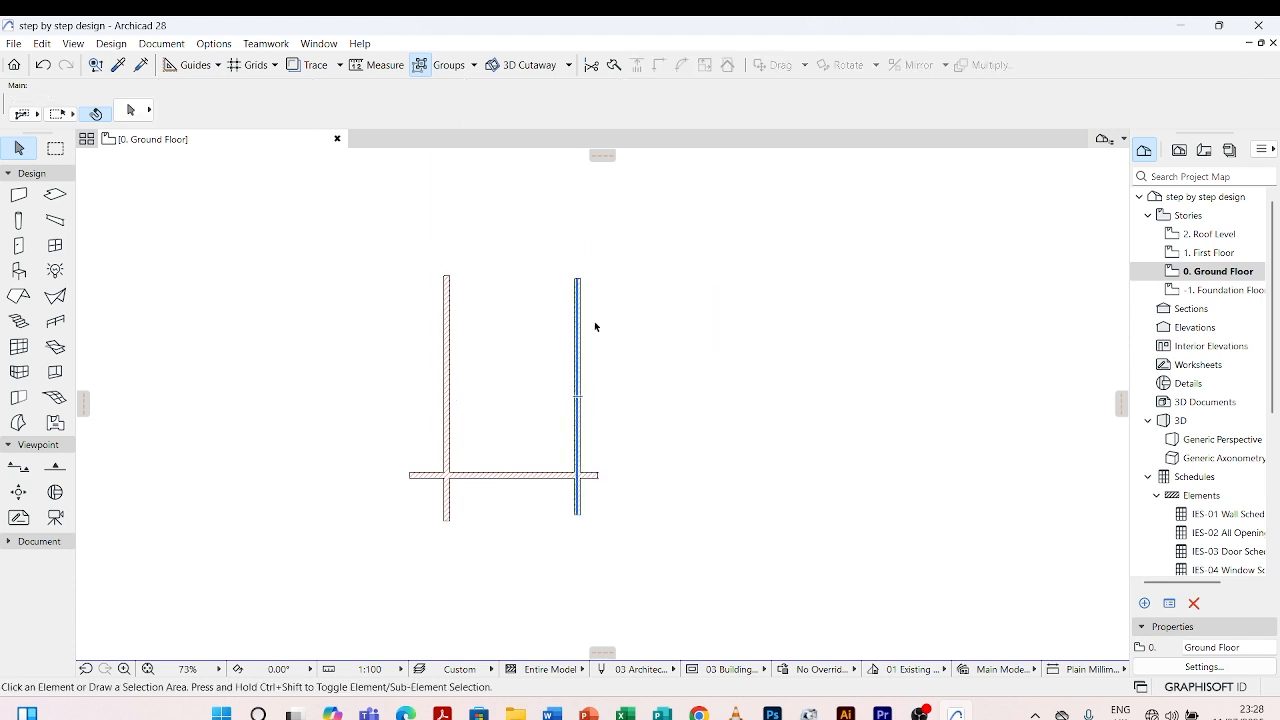
left_click(580, 366)
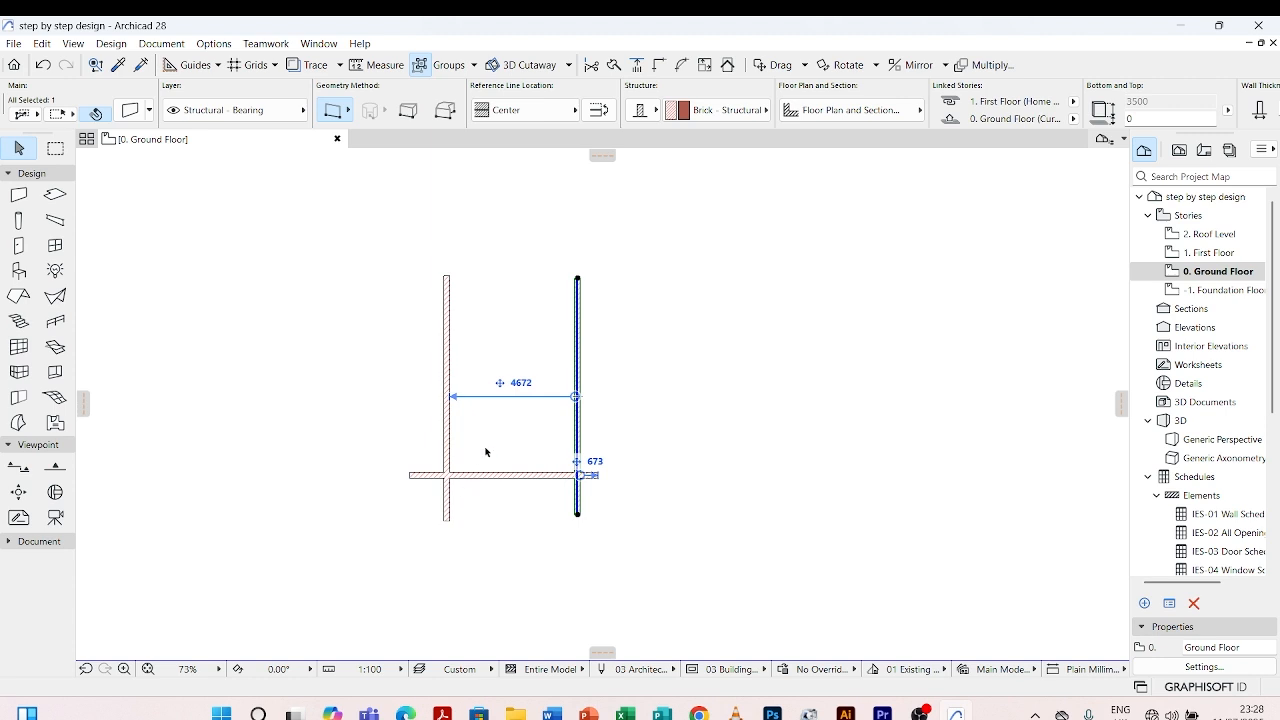
key("Escape")
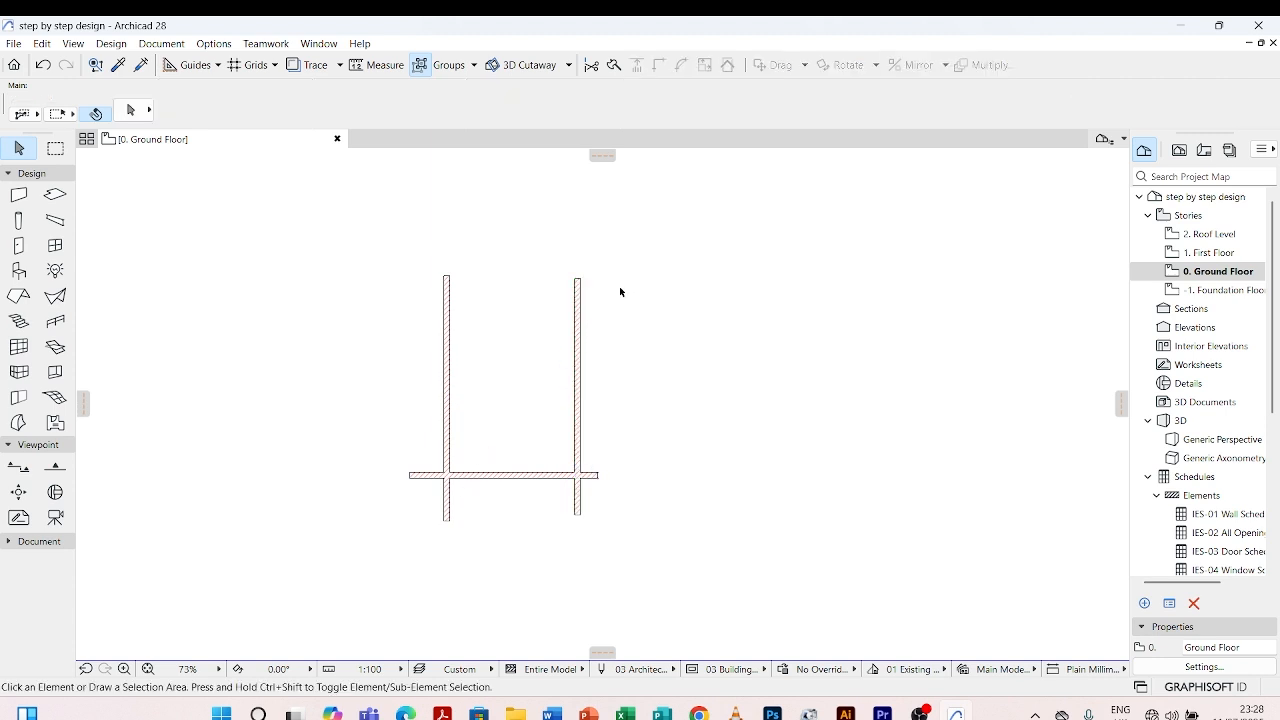
Move the right vertical wall so that its clear distance to the left vertical wall is 2600 mm
left_click(578, 351)
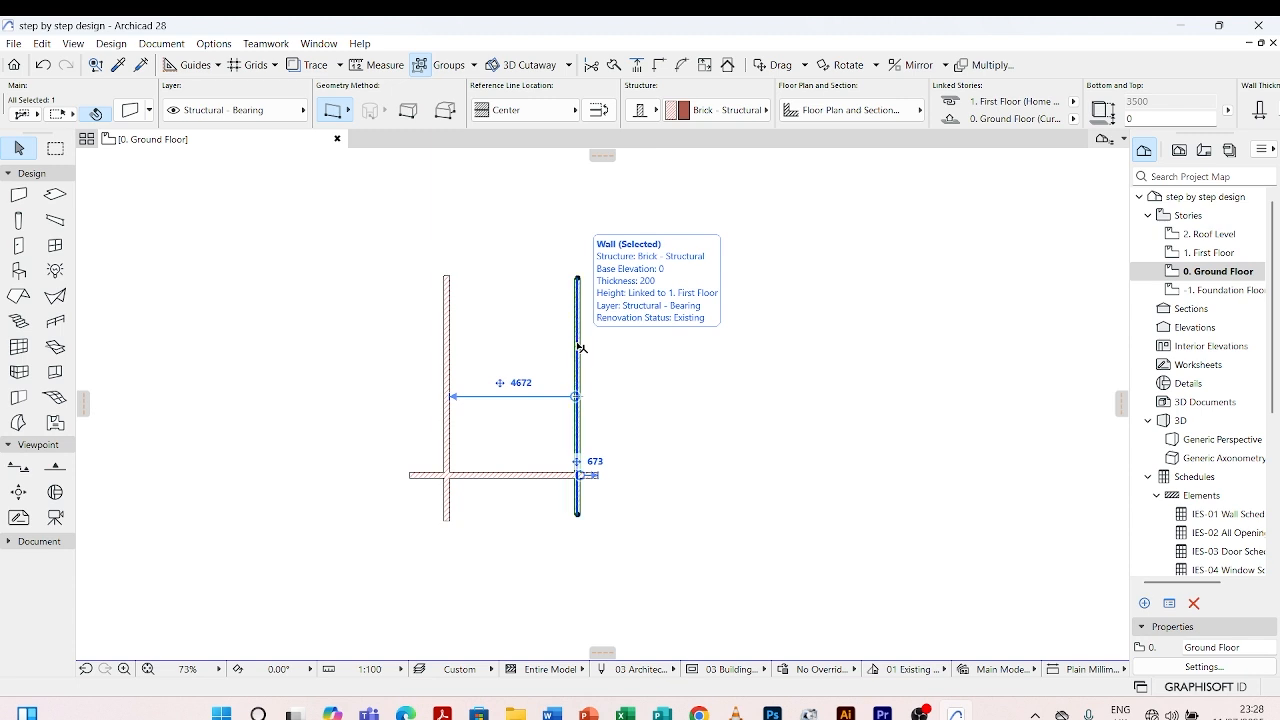
left_click(528, 382)
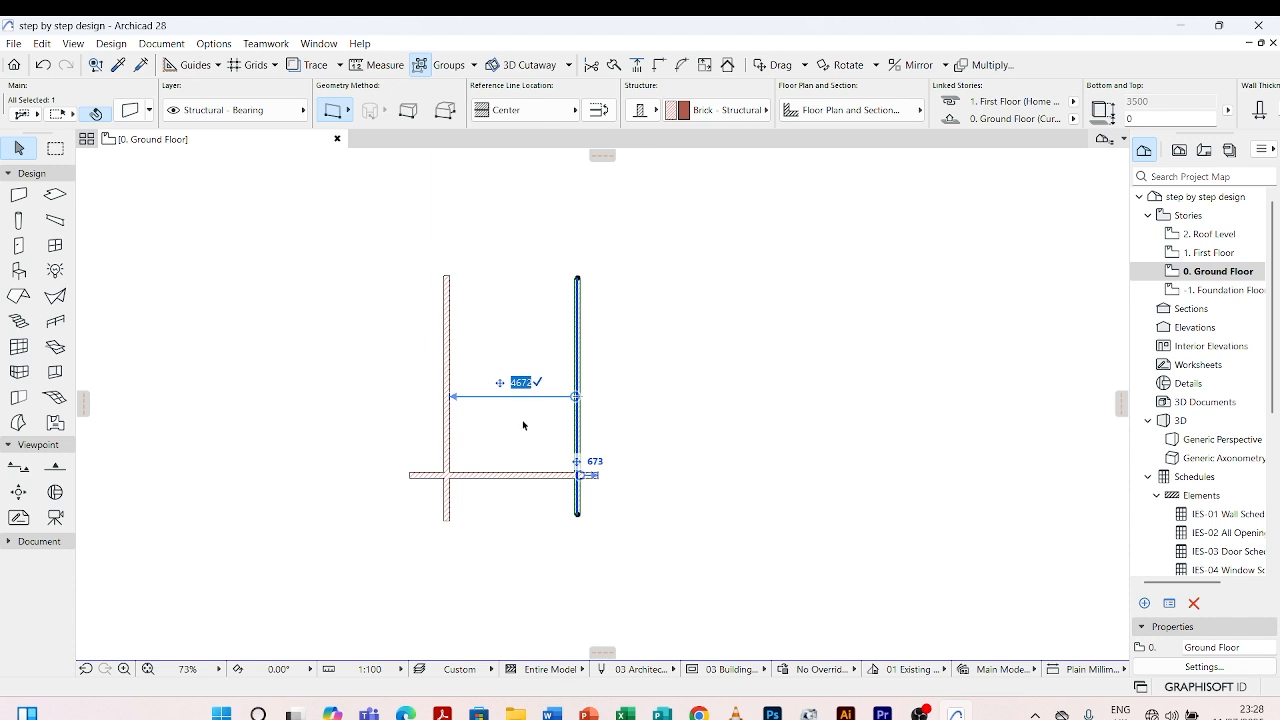
type("2600")
key("Return")
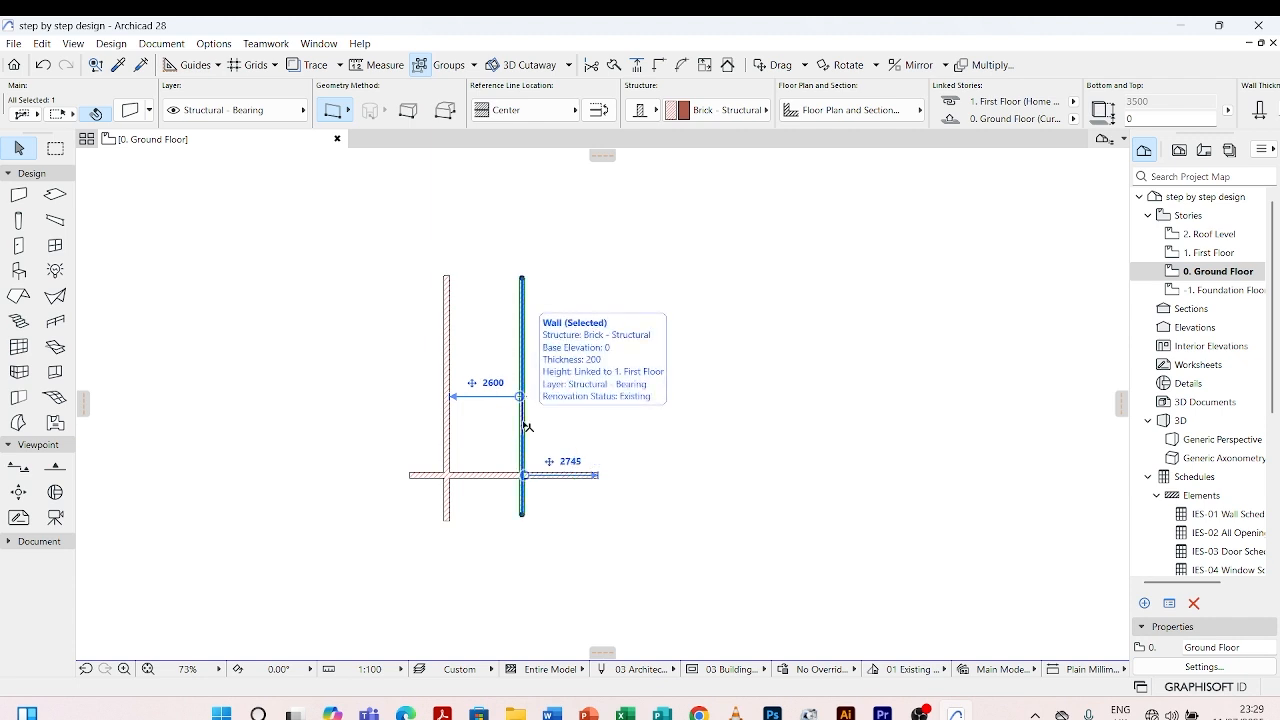
Examine the second vertical wall's clear distances to the first vertical wall and to the horizontal wall's right end
scroll(527, 539, "up", 3)
left_click(541, 513)
scroll(541, 513, "down", 2)
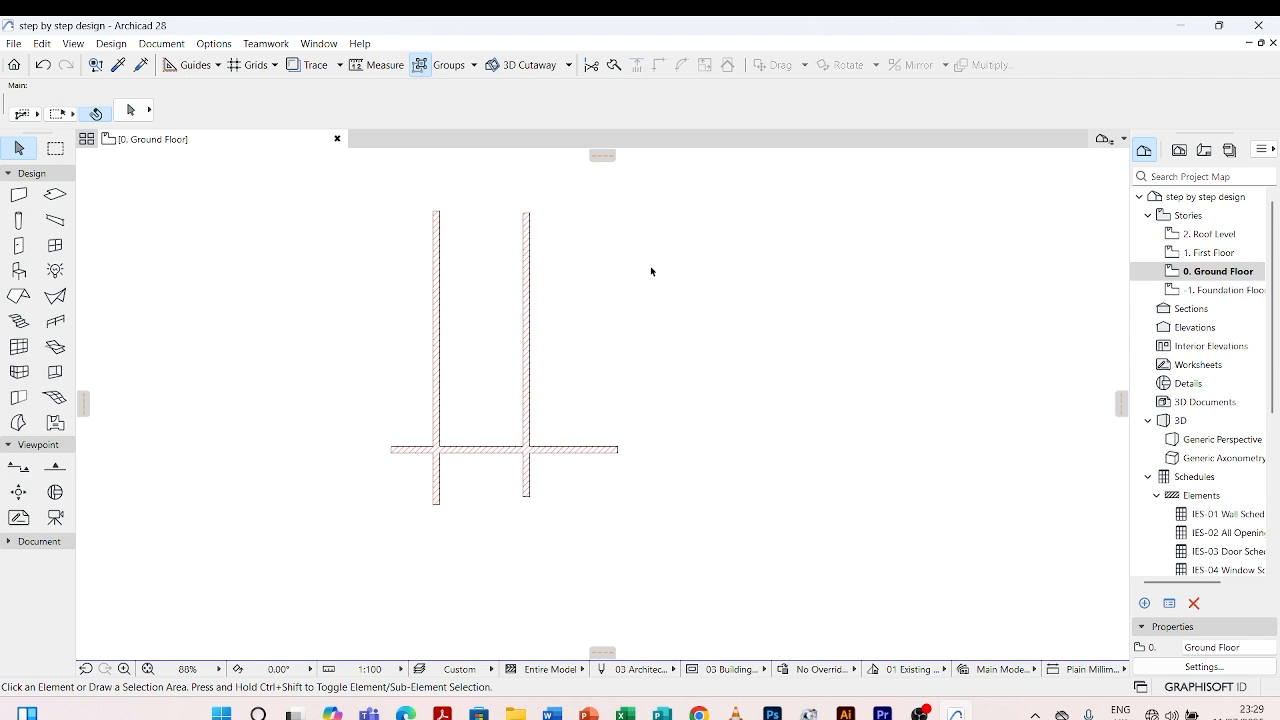
left_click(528, 319)
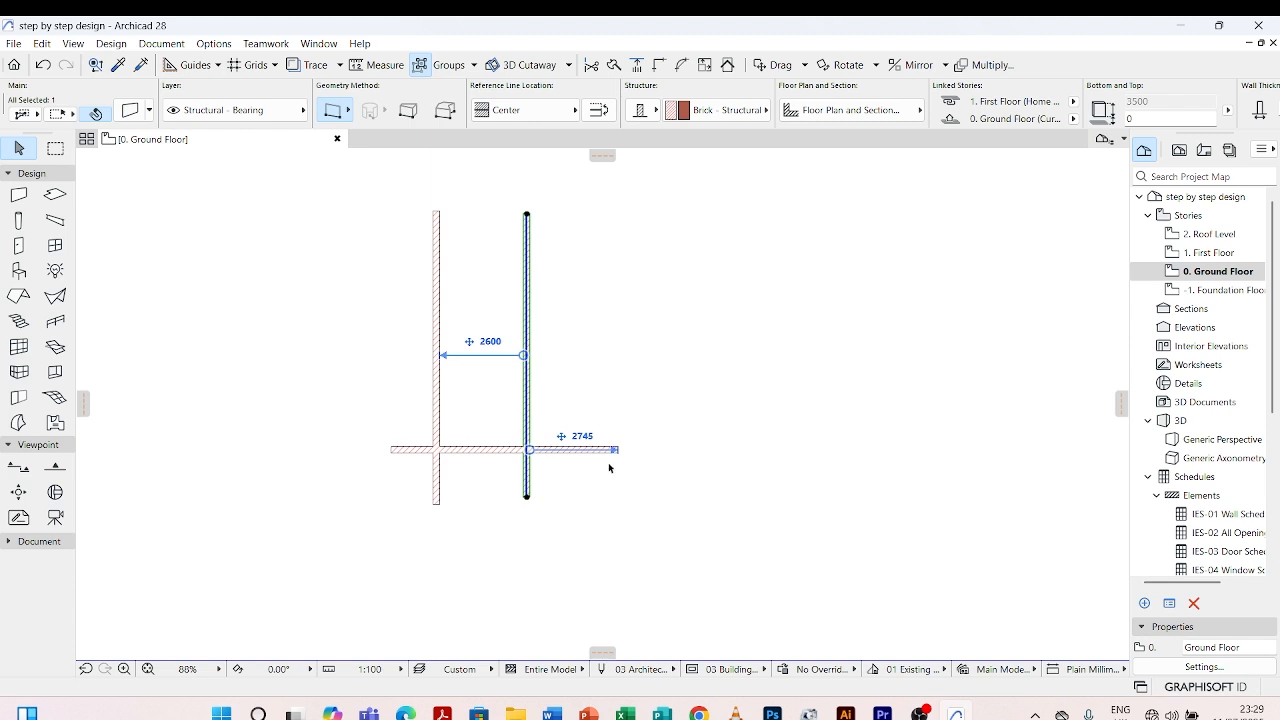
scroll(588, 471, "up", 3)
left_click(556, 489)
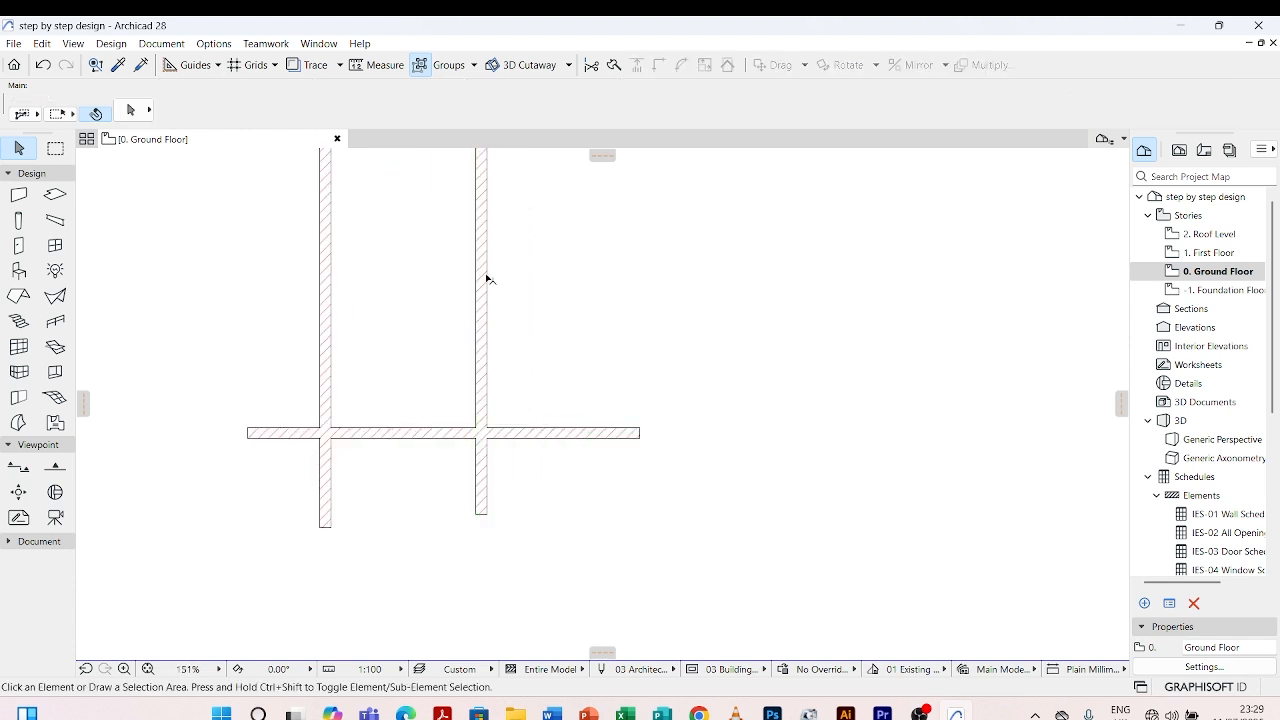
left_click(485, 270)
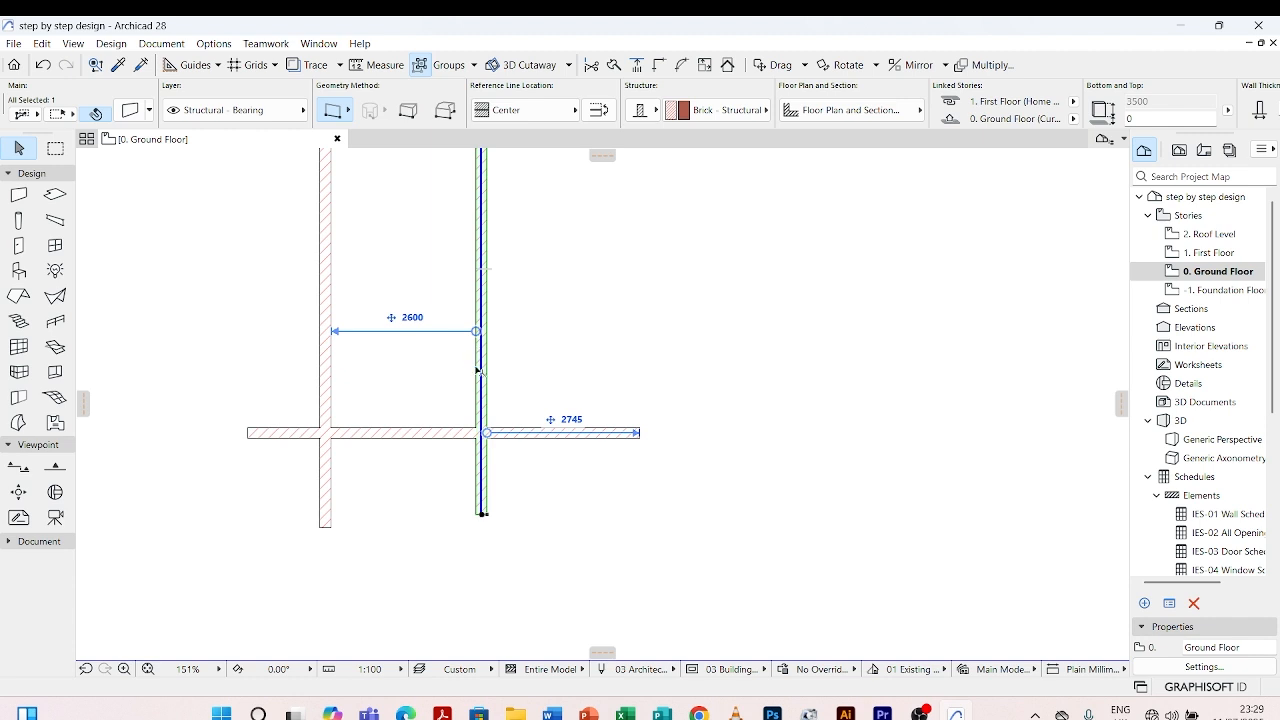
left_click(560, 327)
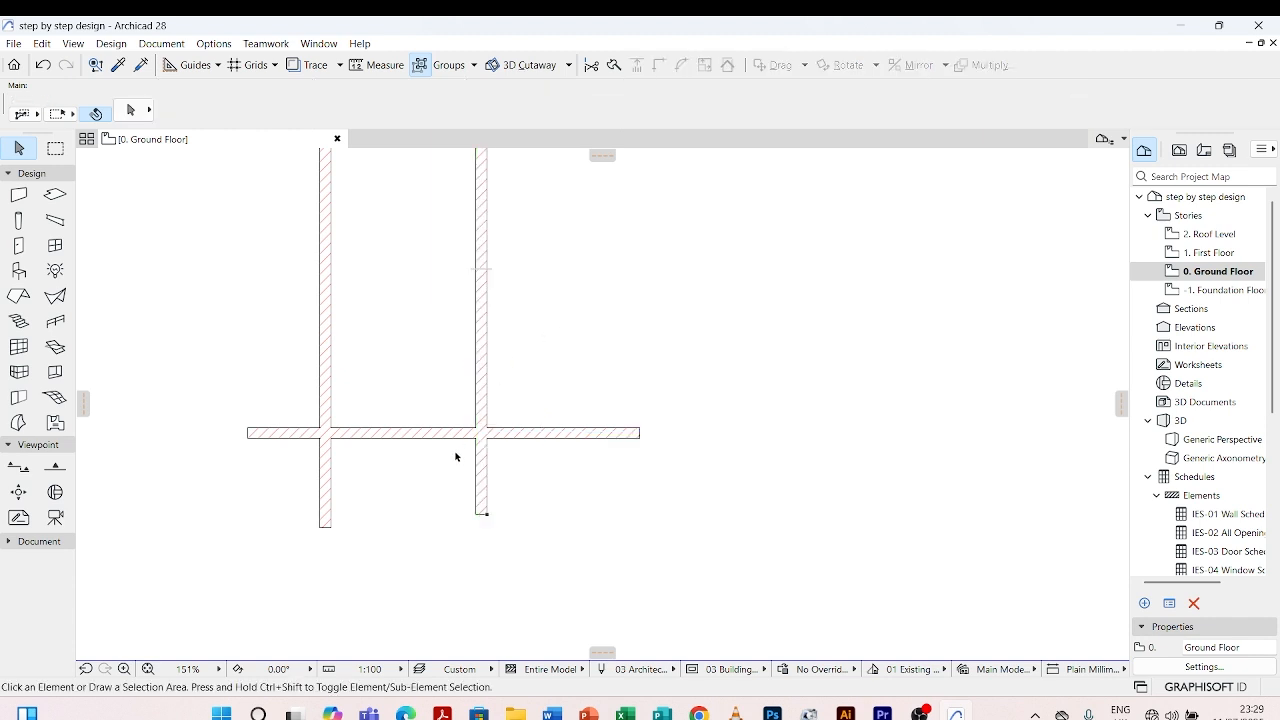
Draw a third vertical wall with the Wall tool, about 750 mm beyond the right end of the horizontal wall
left_click(20, 197)
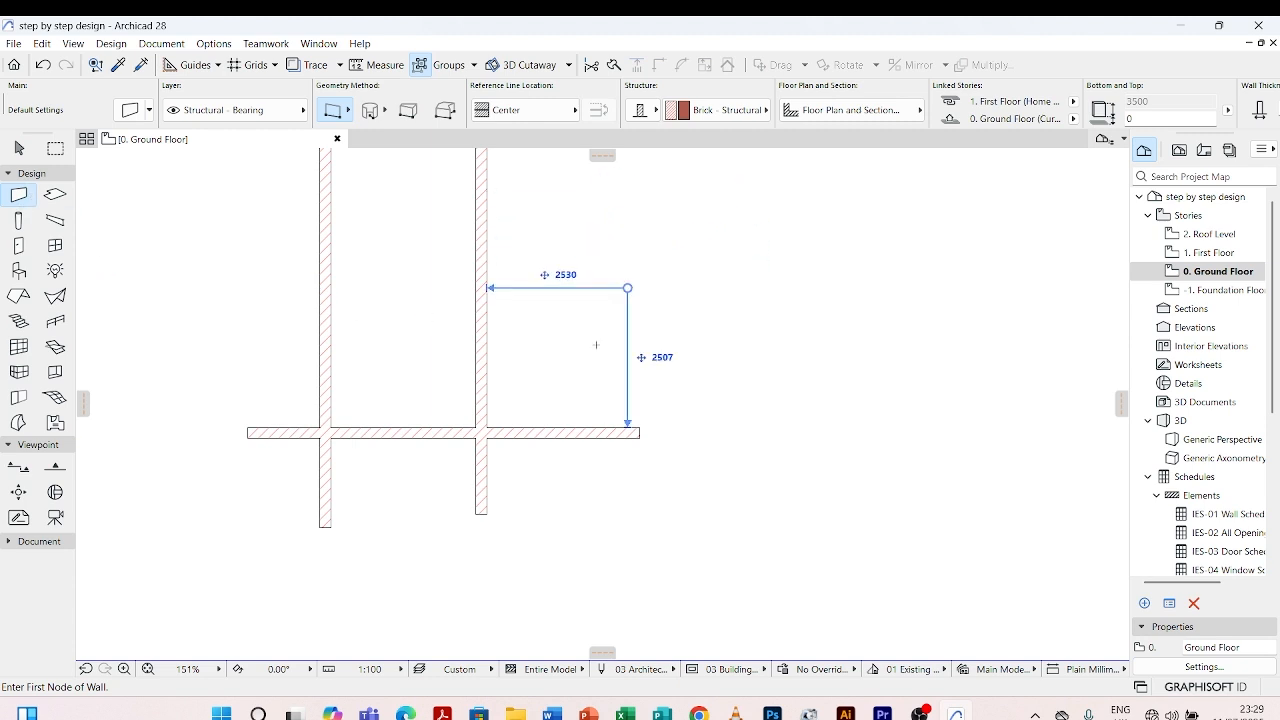
scroll(596, 345, "down", 1)
left_click(667, 184)
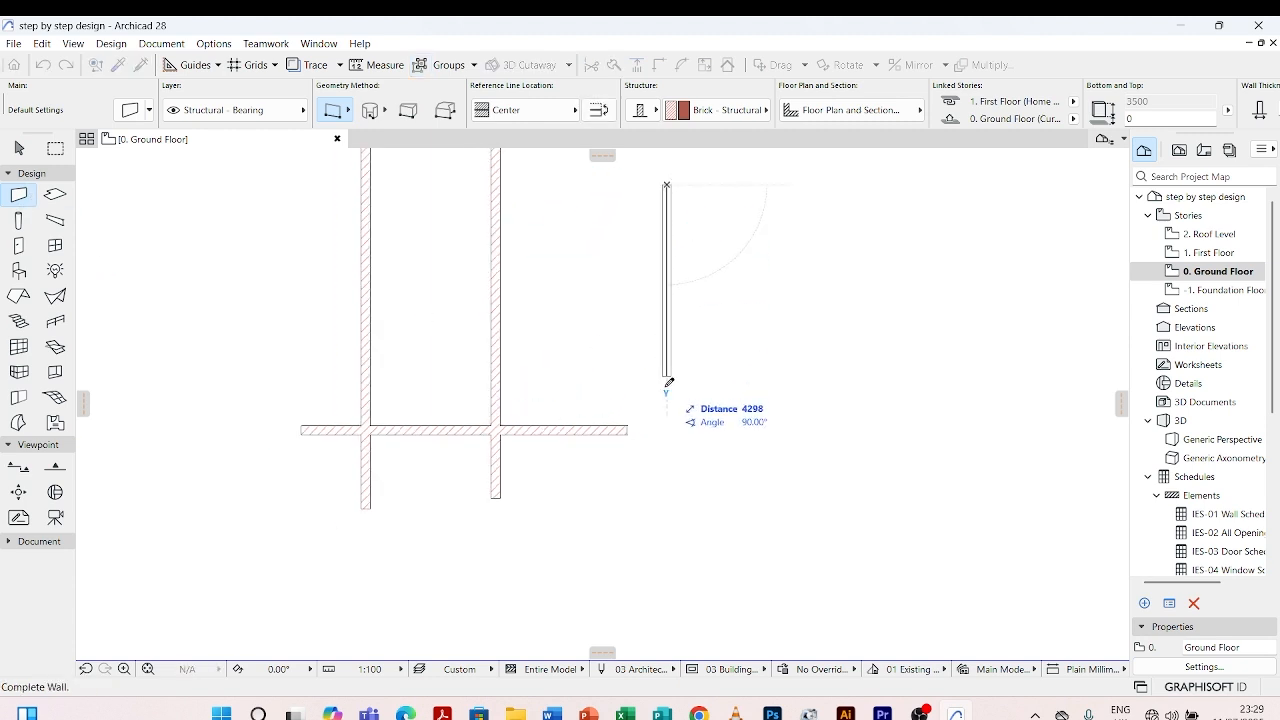
left_click(667, 440)
key("Escape")
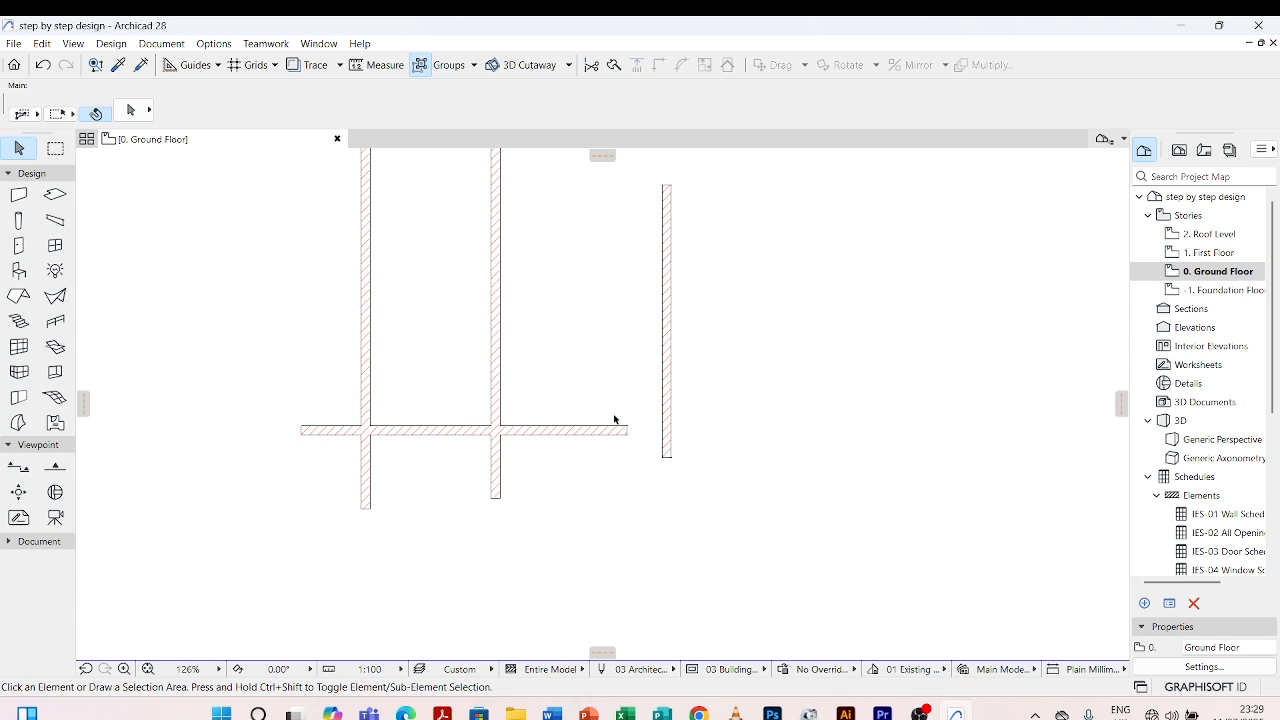
Draw a separate horizontal wall about 3570 mm below the third vertical wall, using the same wall settings
left_click(671, 369)
key("Escape")
key("alt")
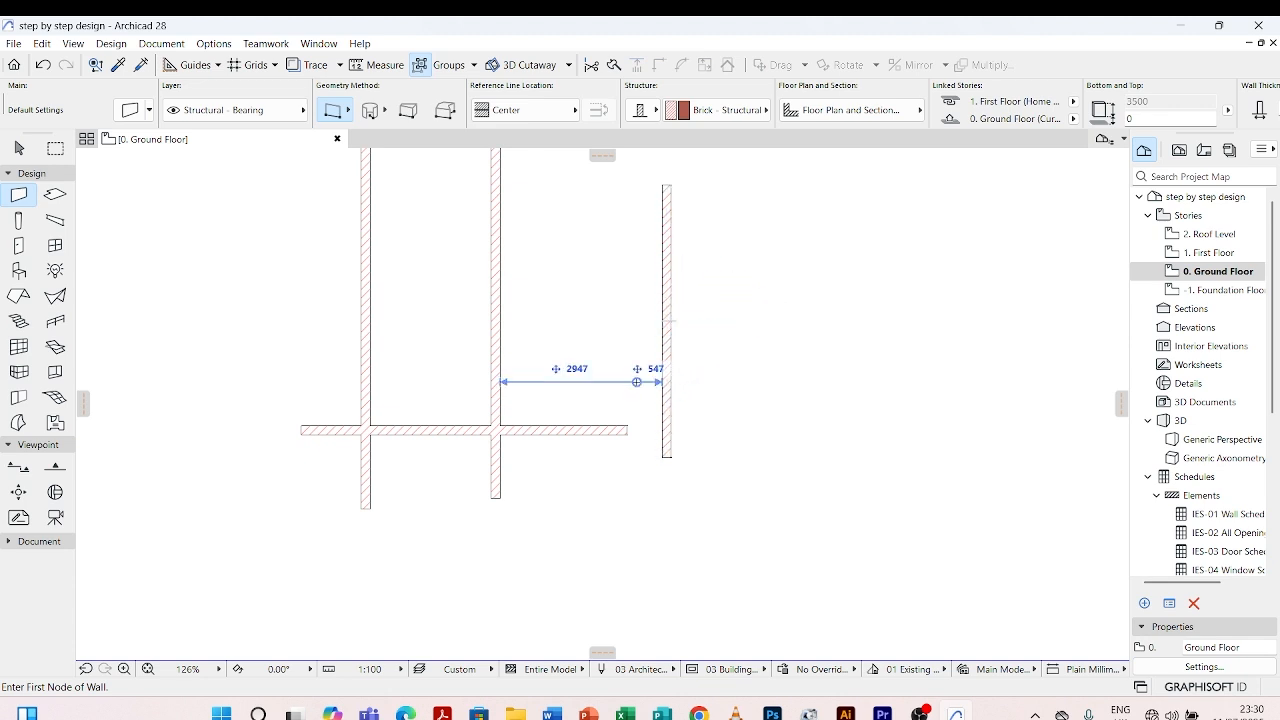
scroll(578, 357, "down", 3)
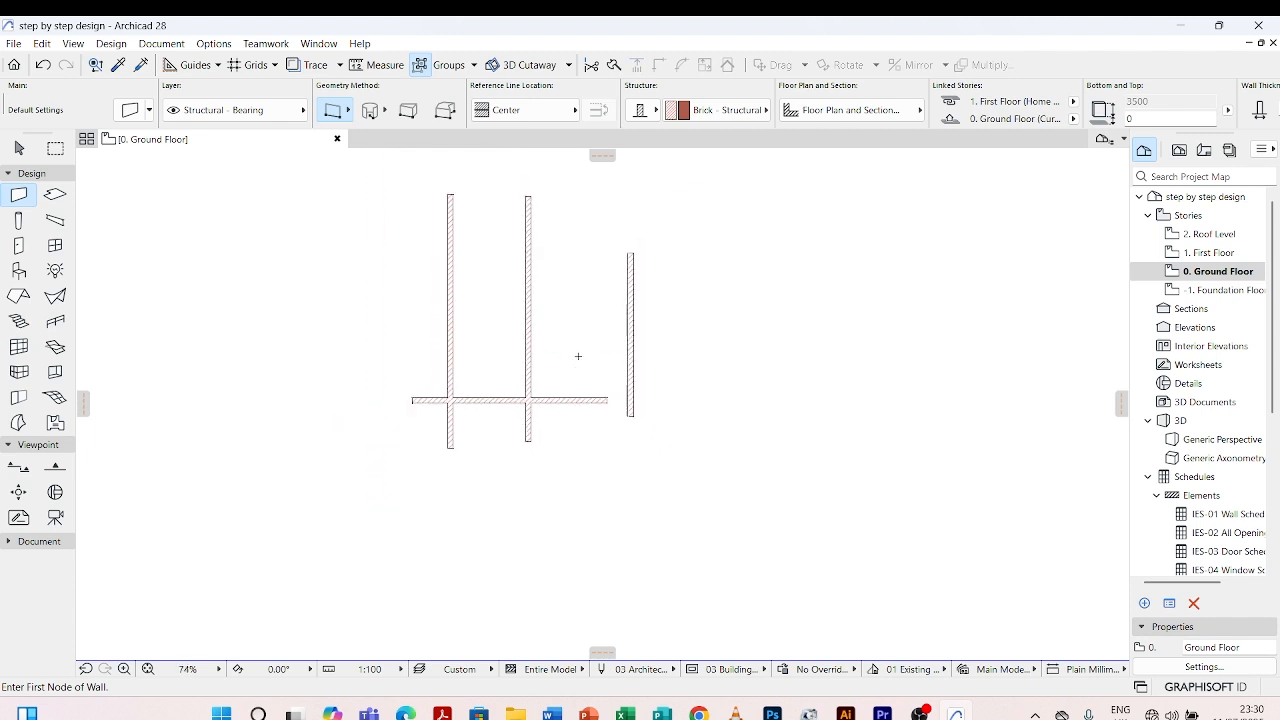
left_click(590, 513)
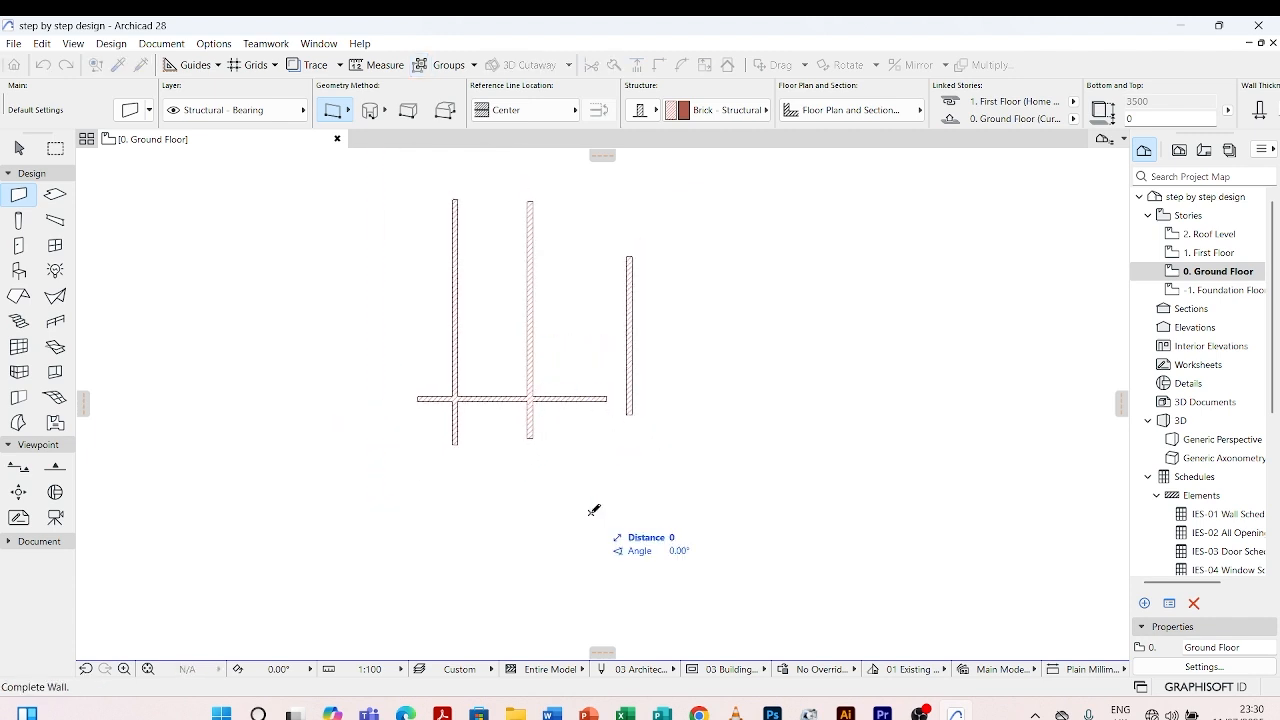
left_click(757, 512)
key("Escape")
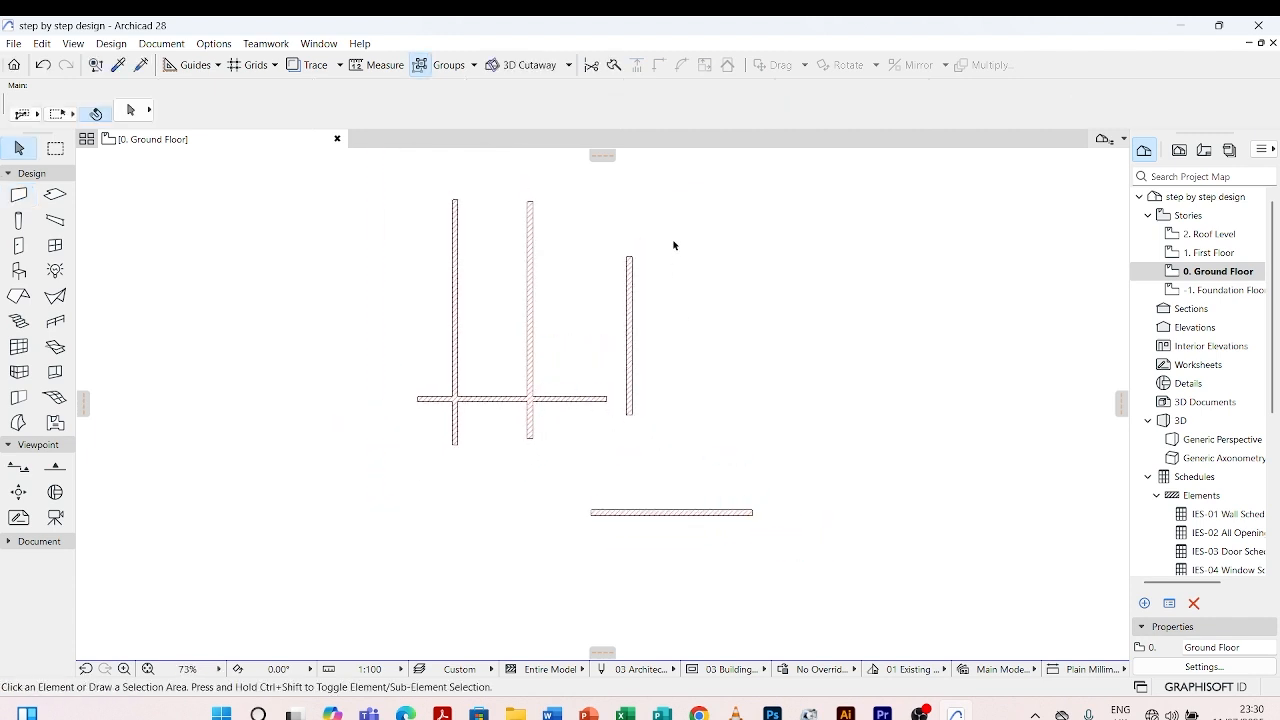
Drag a copy of the third vertical wall straight to its right at about 5310 mm clear distance, and undo the copy
left_click(629, 341)
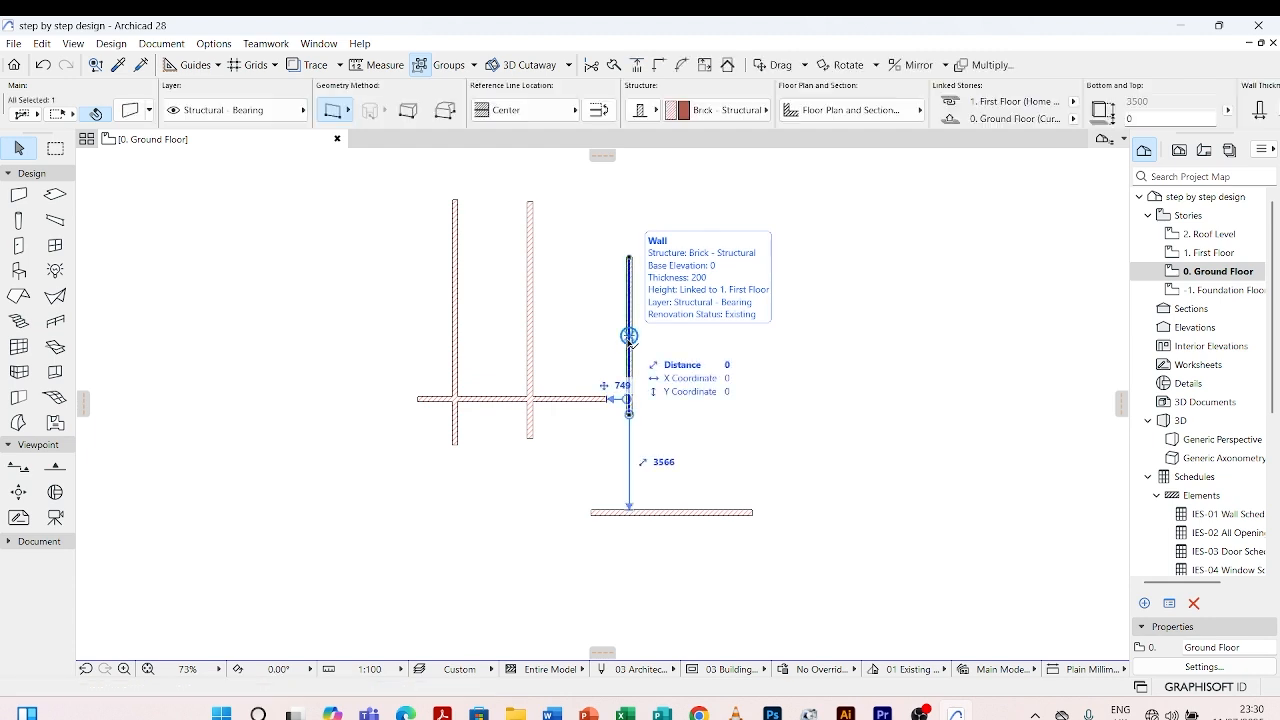
right_click(629, 337)
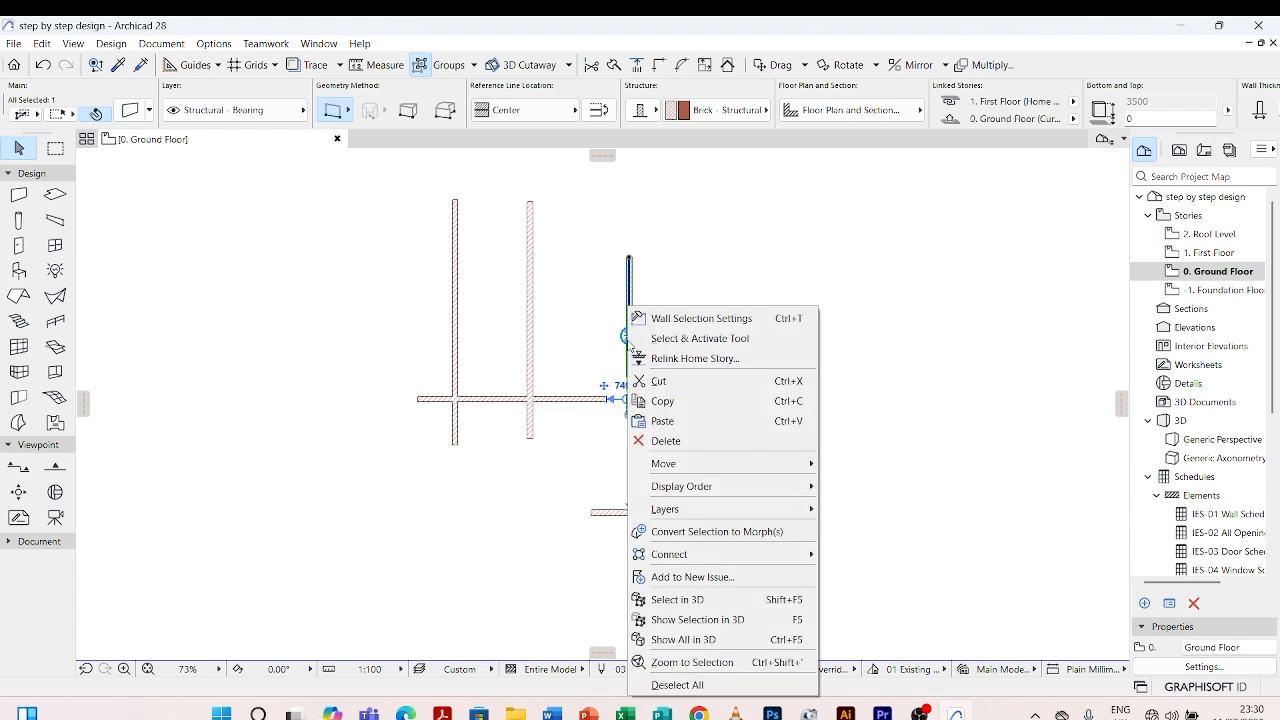
mouse_move(711, 470)
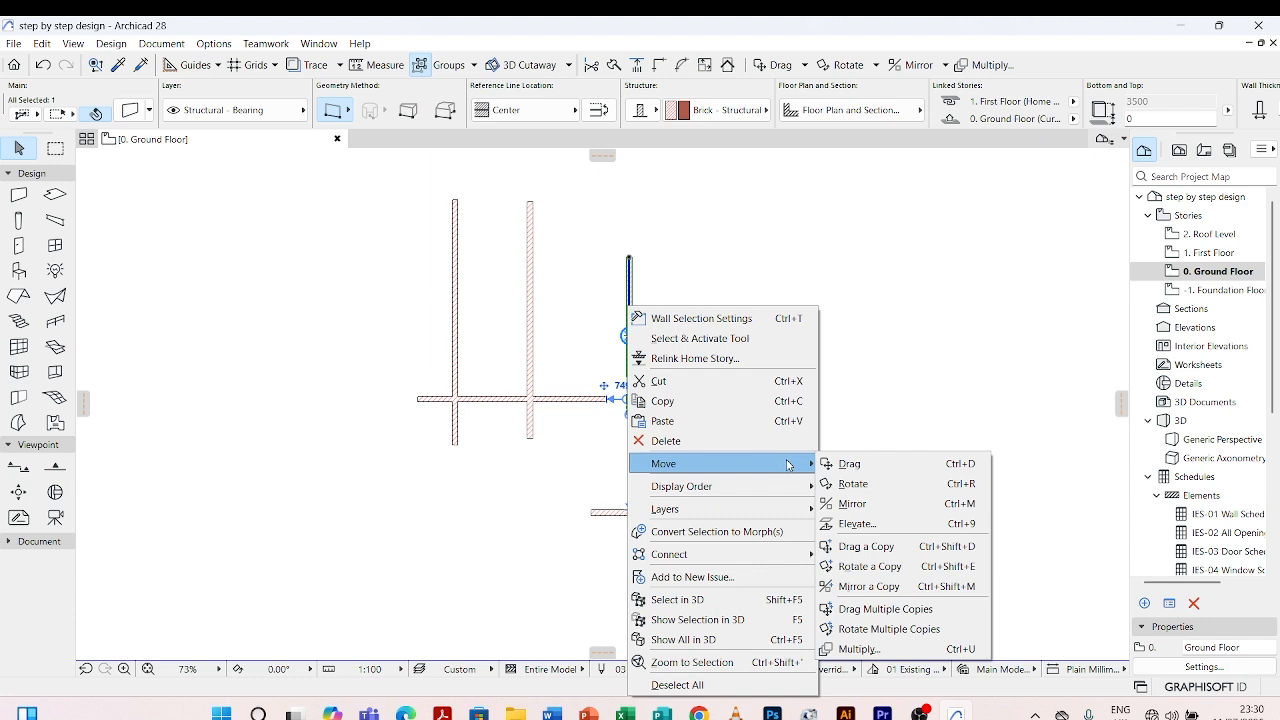
left_click(886, 546)
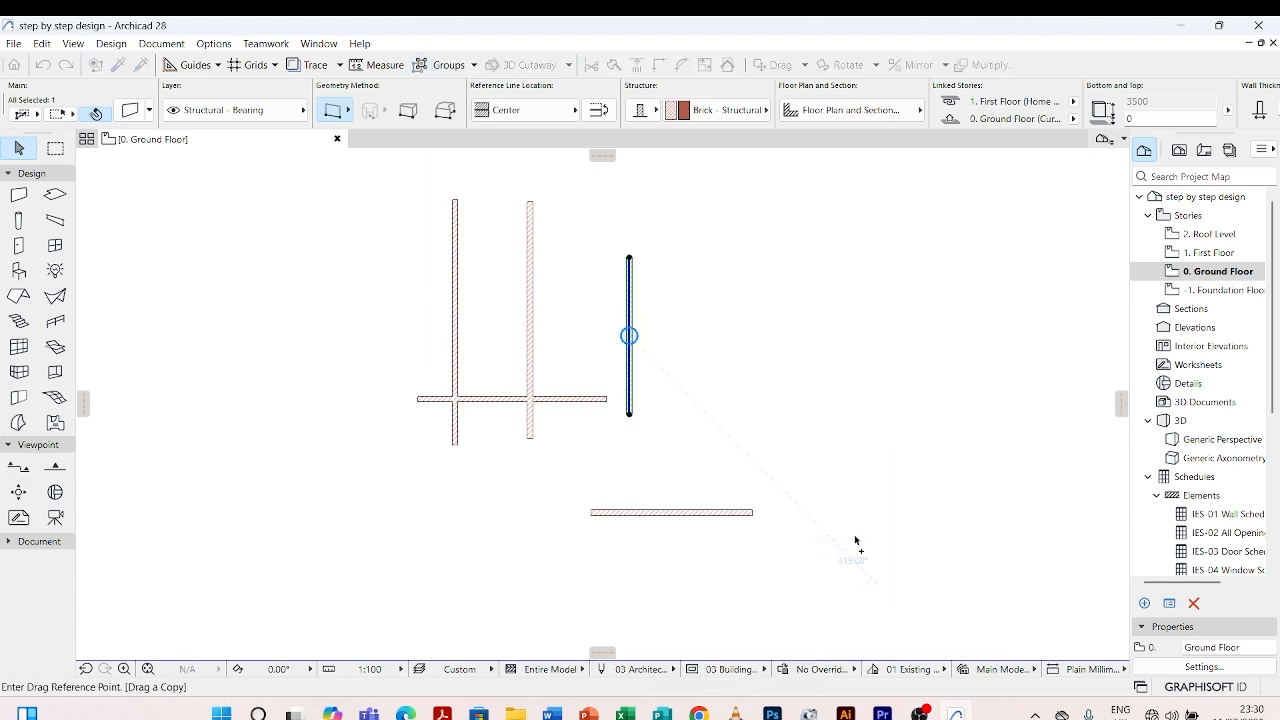
left_click(629, 403)
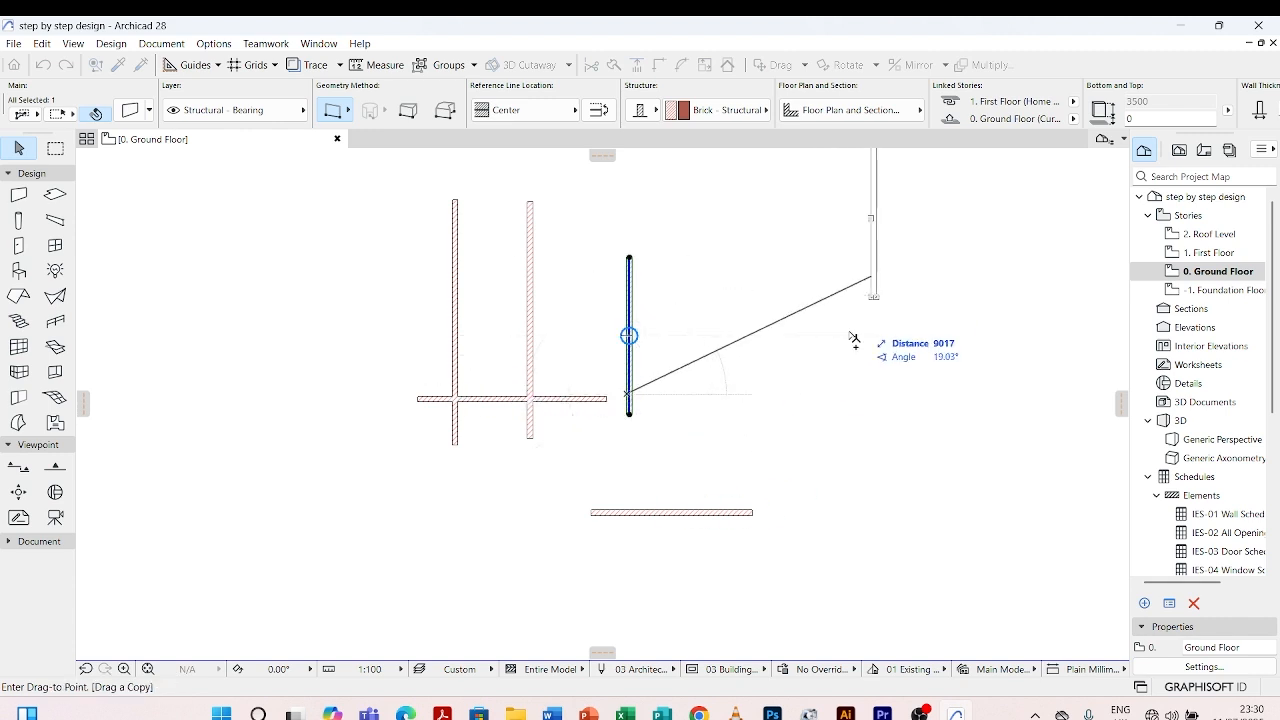
left_click(777, 401)
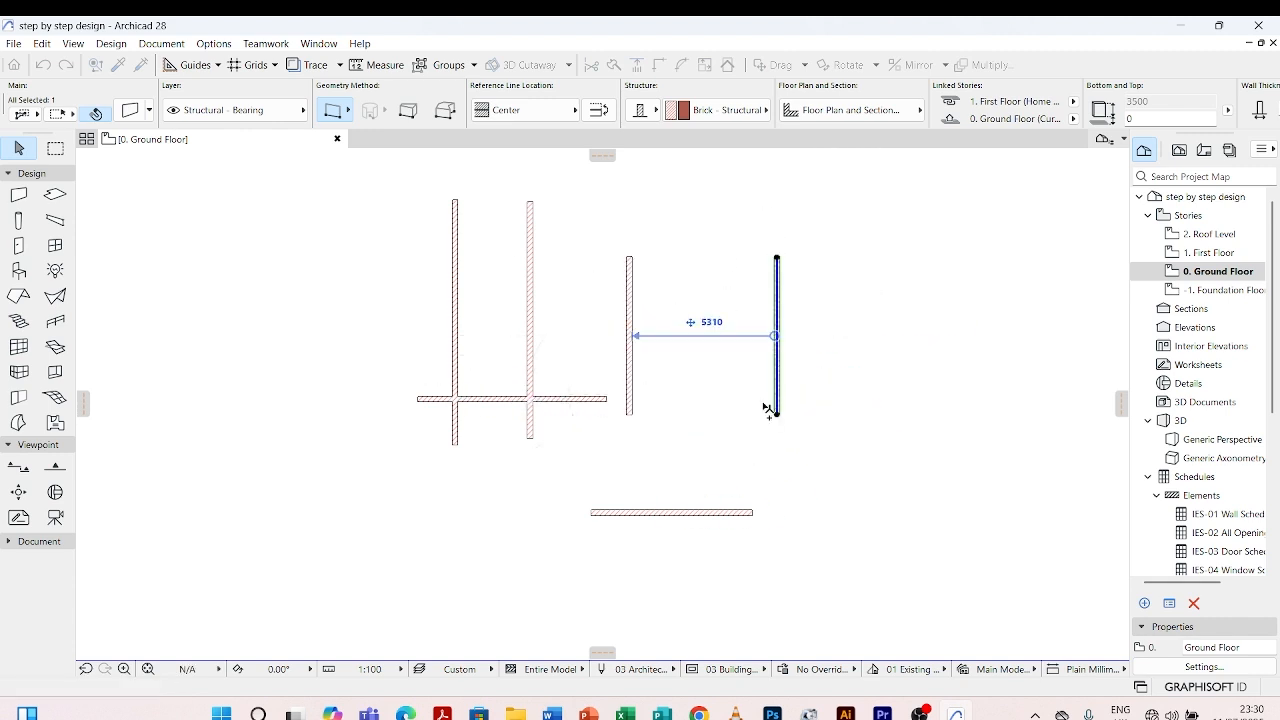
left_click(638, 473)
scroll(642, 352, "up", 4)
scroll(550, 410, "down", 4)
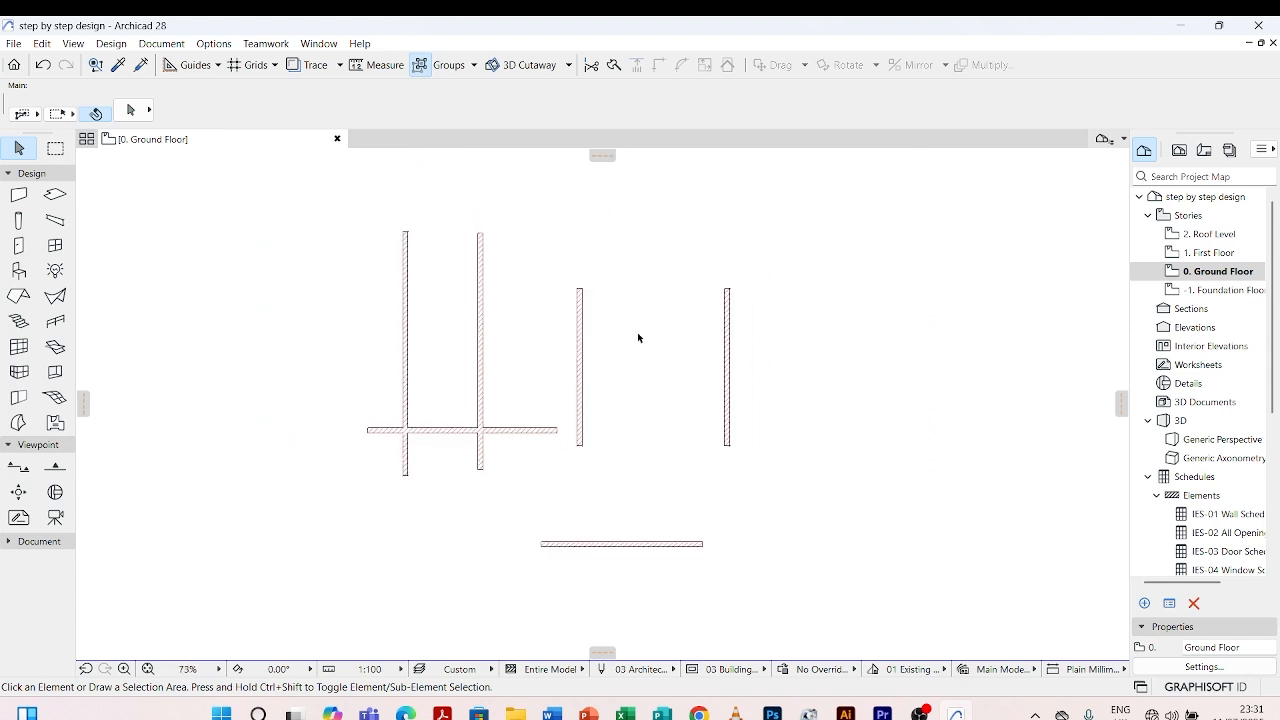
key("ctrl+z")
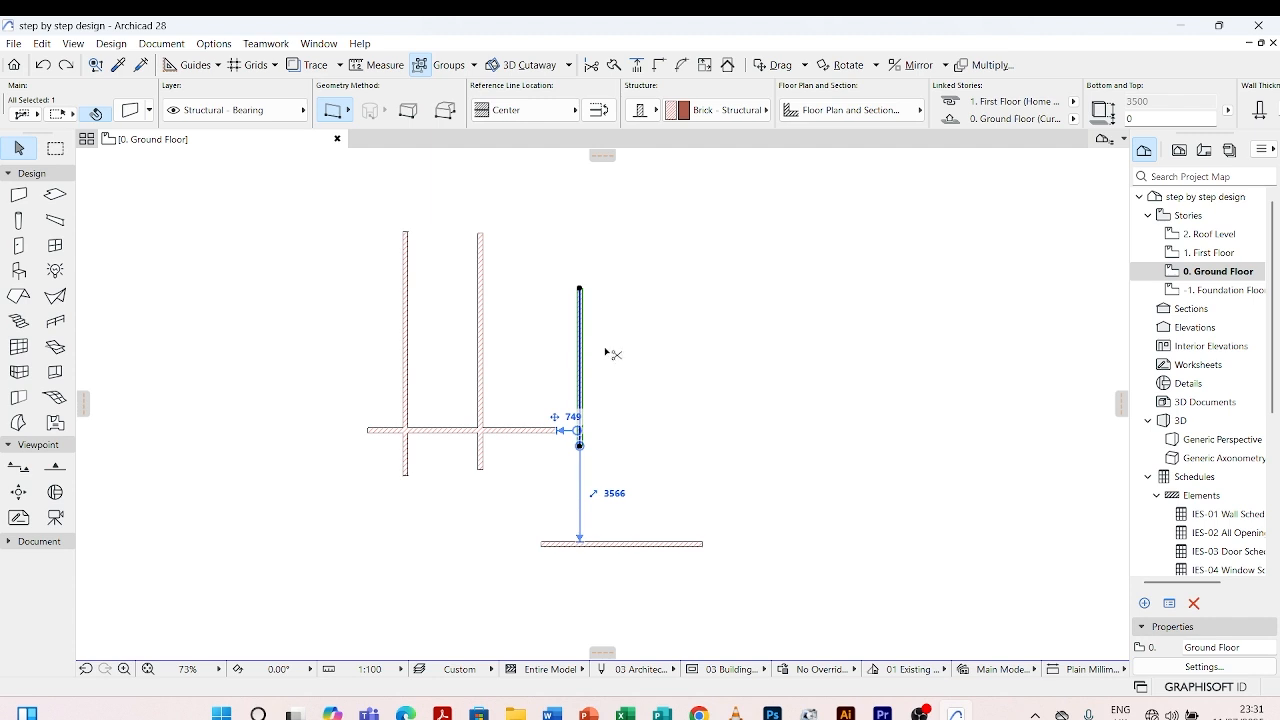
Drag a copy of the third vertical wall horizontally to its right, leaving a clear distance of about 4200 mm
key("ctrl+shift+d")
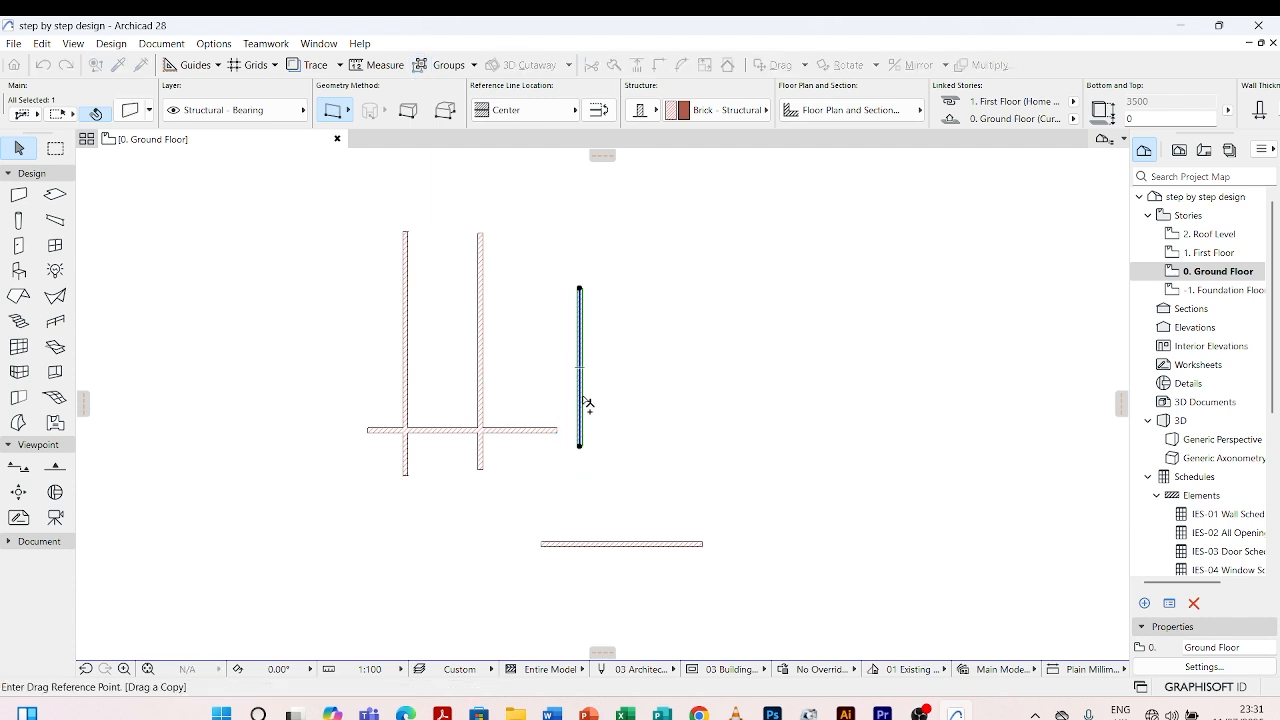
left_click(581, 416)
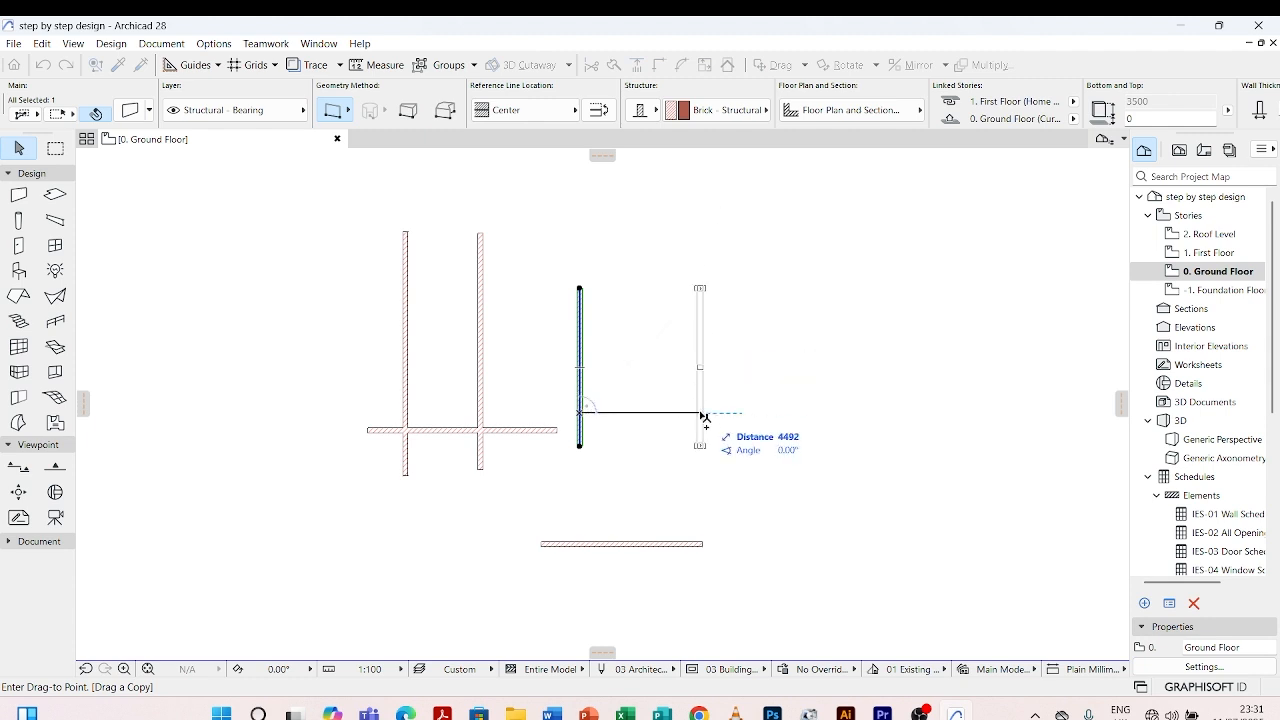
left_click(699, 414)
scroll(632, 436, "up", 4)
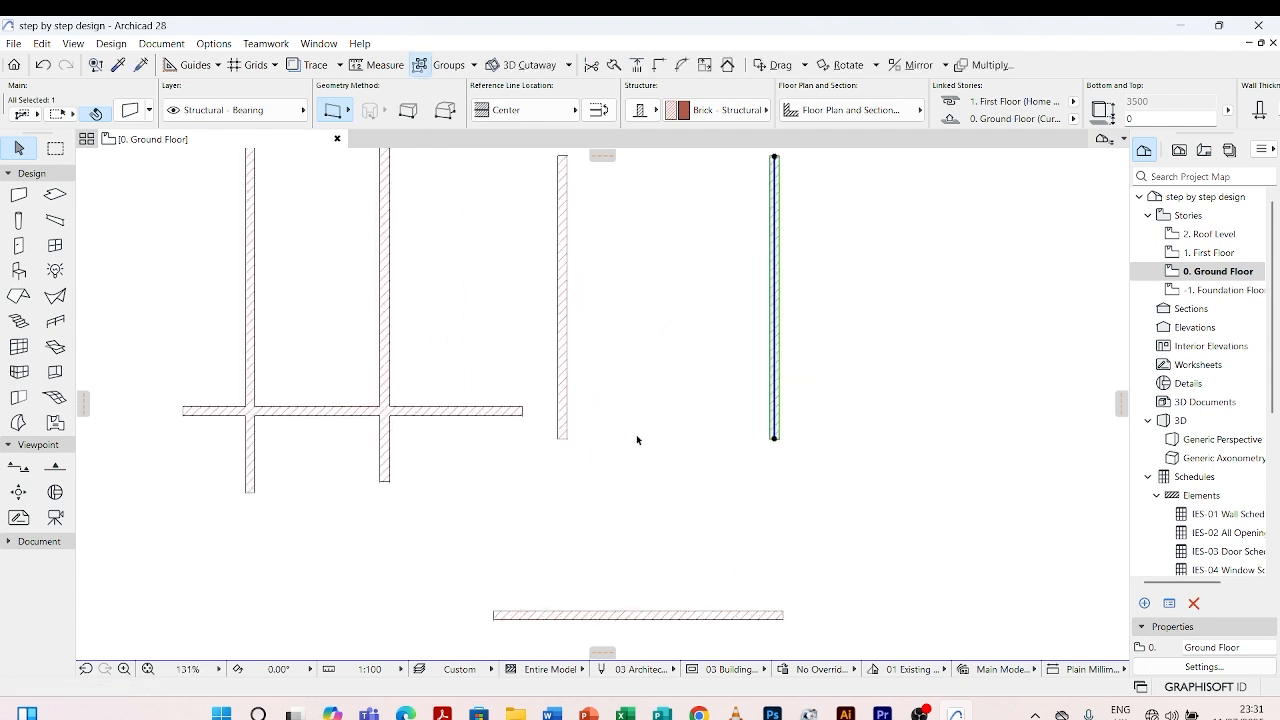
left_click(686, 410)
scroll(535, 473, "down", 4)
scroll(427, 424, "up", 3)
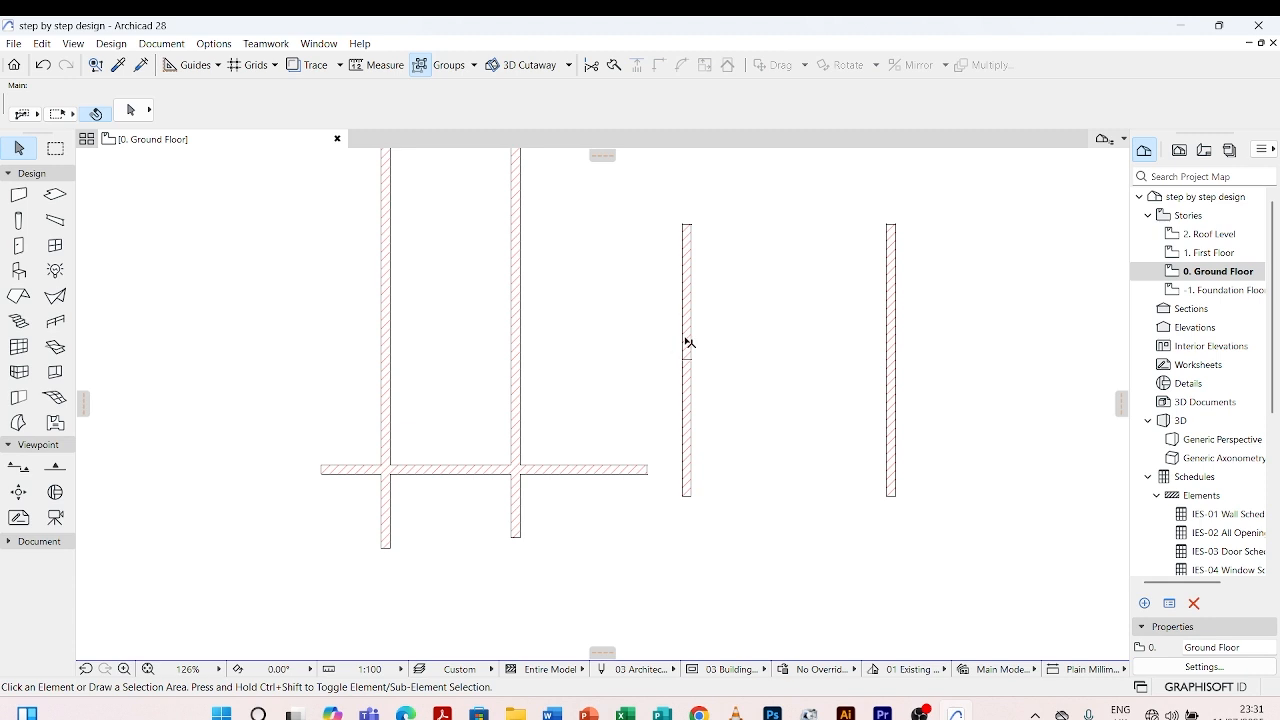
Try stretching the right end of the crossing horizontal wall to the rightmost vertical wall, and undo the stretch
mouse_move(686, 340)
left_click(687, 400)
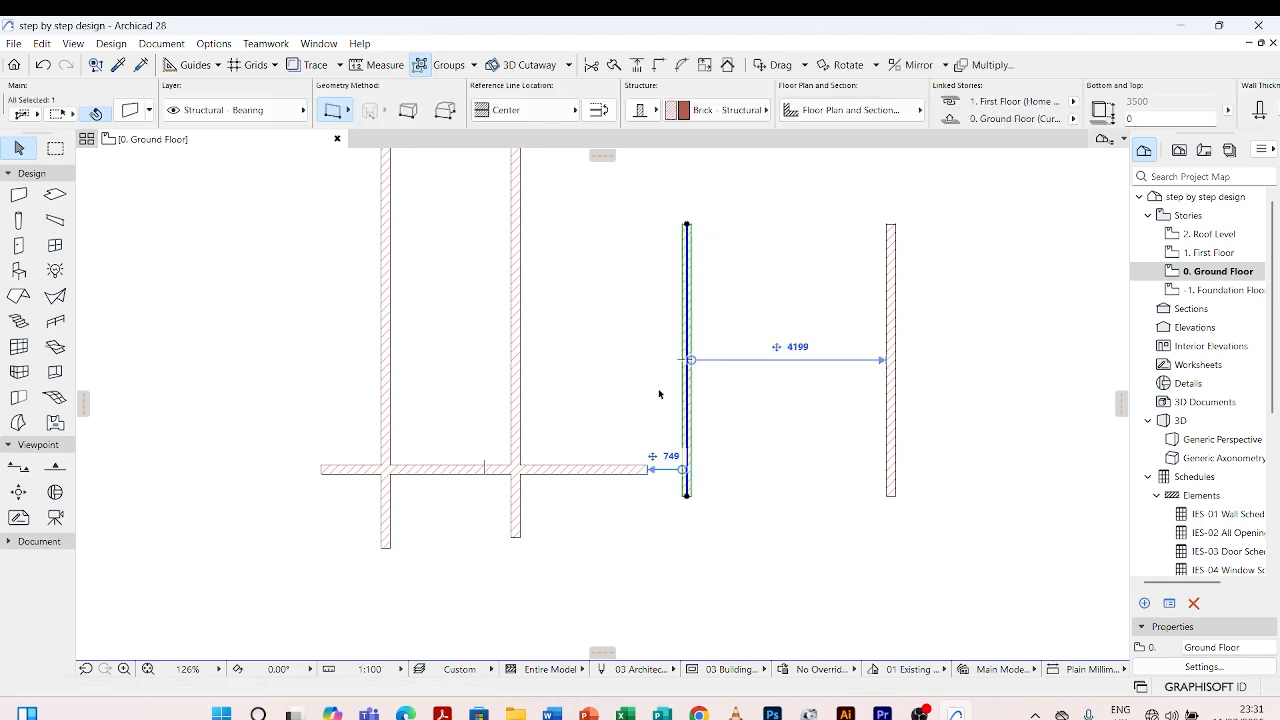
left_click(646, 470)
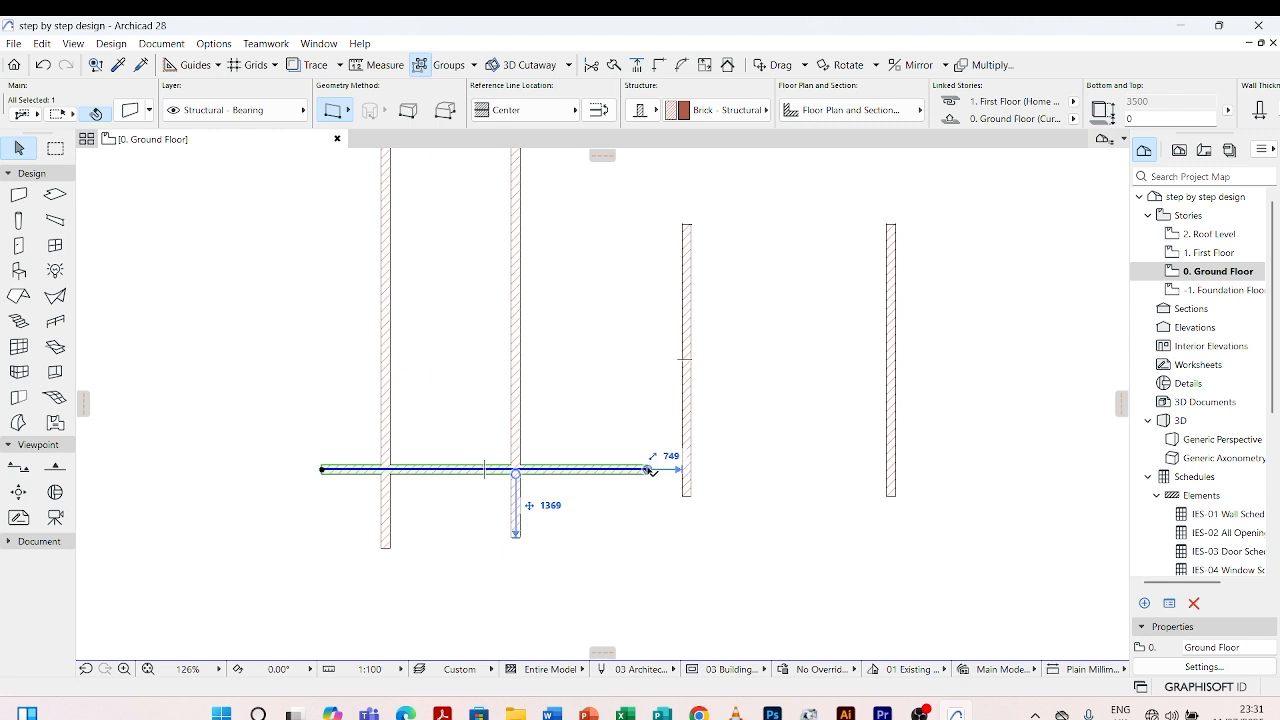
left_click(648, 470)
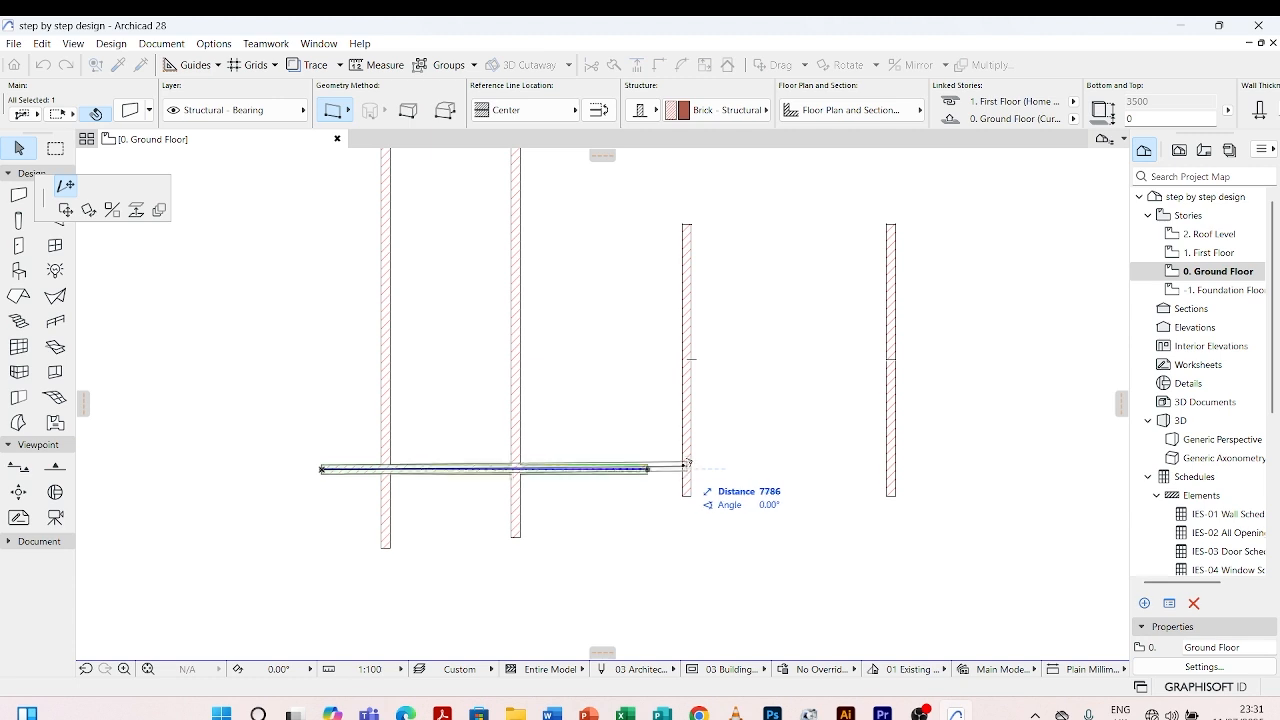
key("Escape")
scroll(650, 472, "up", 3)
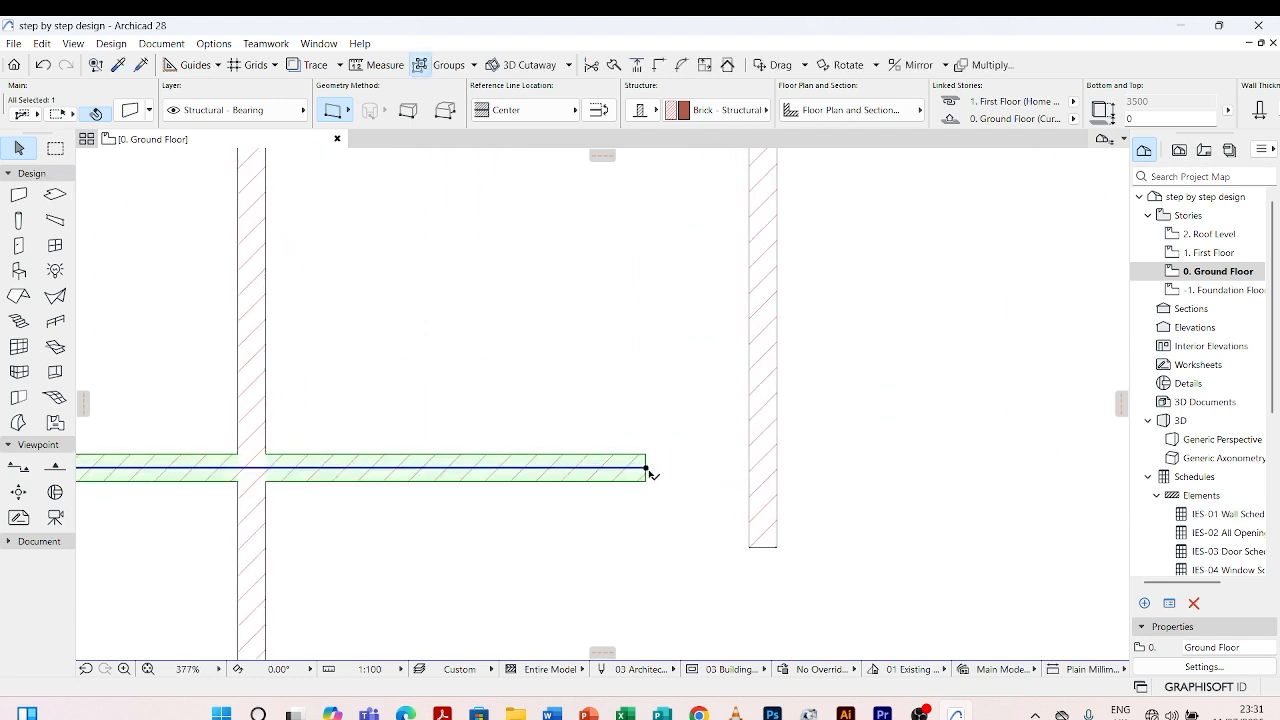
left_click(648, 467)
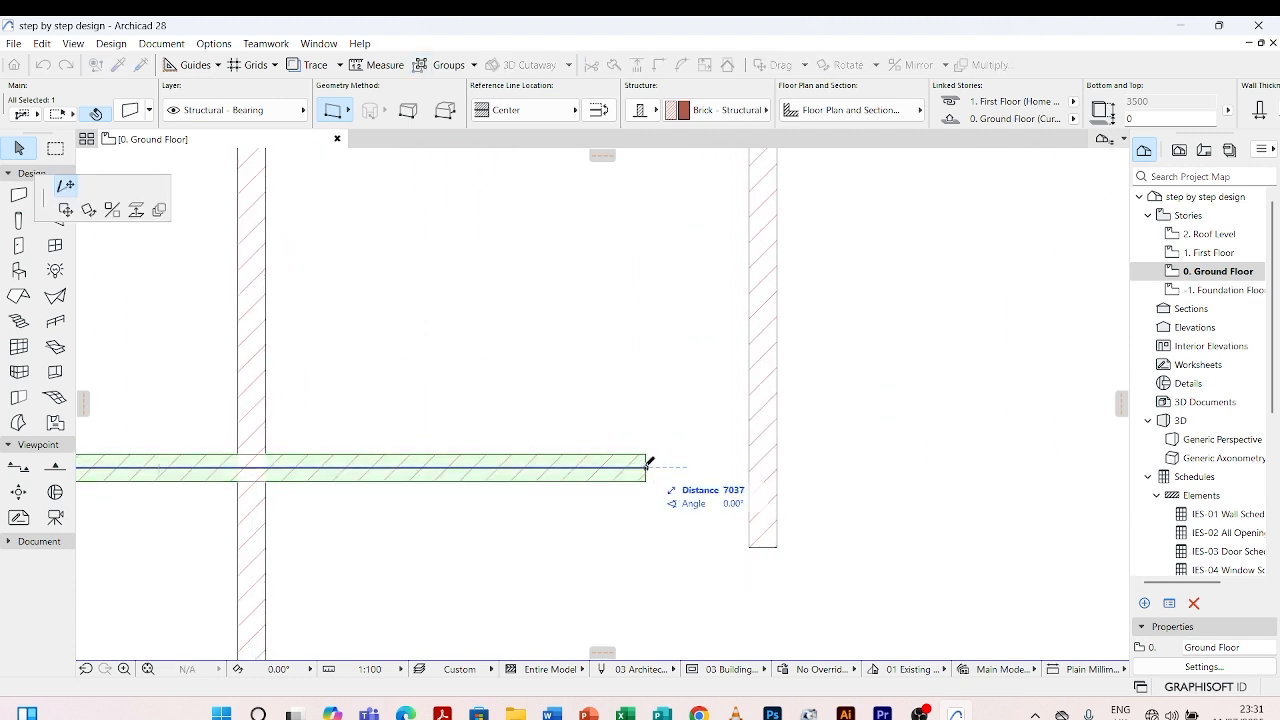
scroll(714, 457, "down", 4)
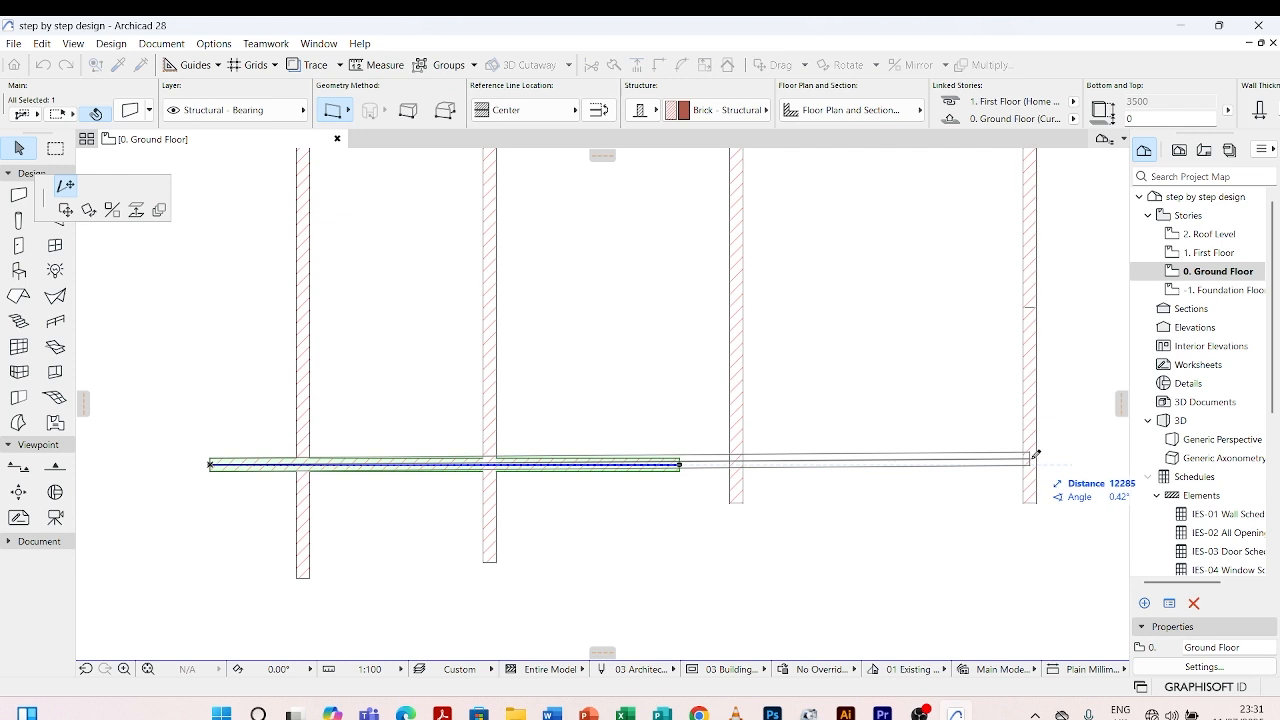
left_click(1035, 455)
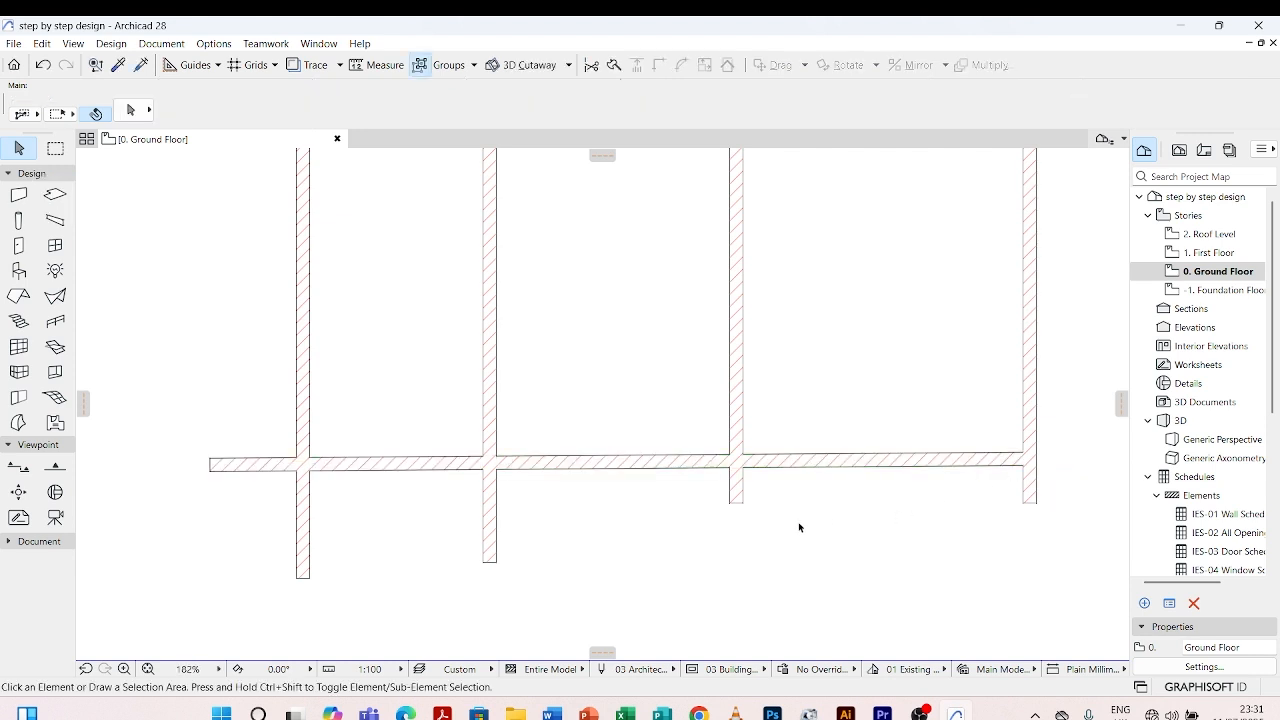
key("ctrl+z")
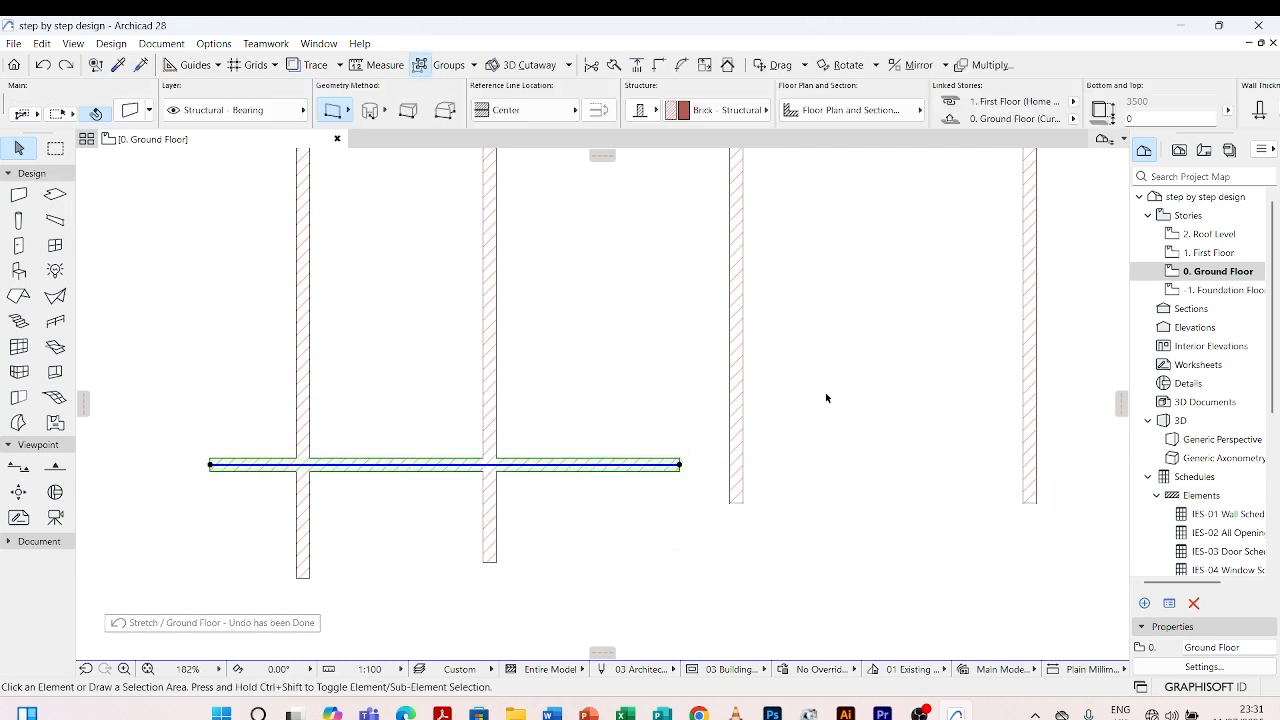
left_click(826, 398)
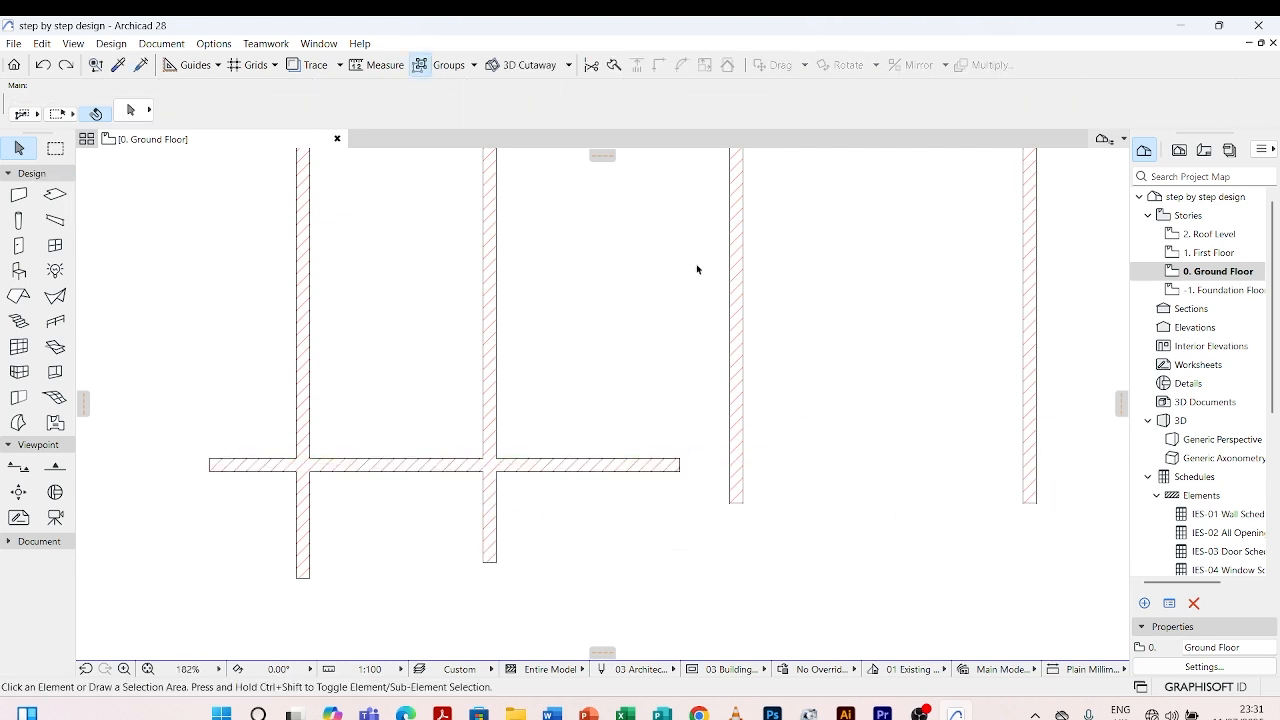
Try extending the crossing horizontal wall to the rightmost vertical wall with Adjust, and undo the adjustment
left_click(573, 475)
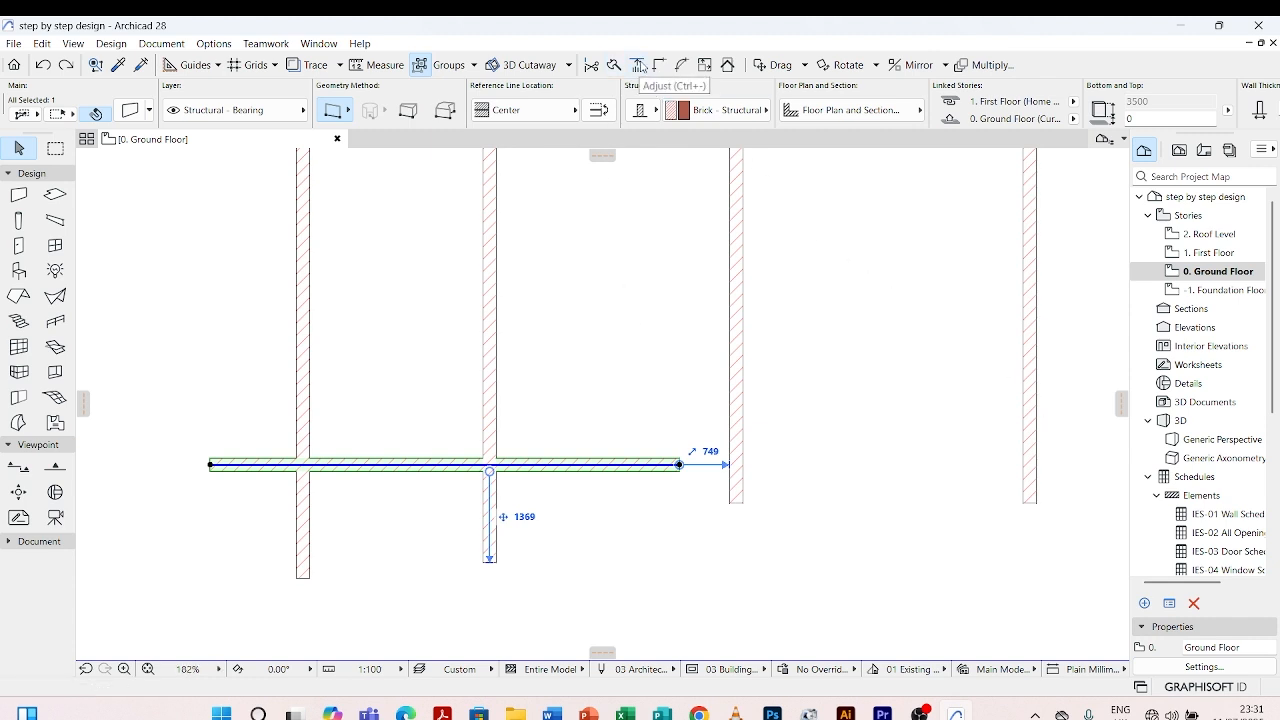
left_click(637, 65)
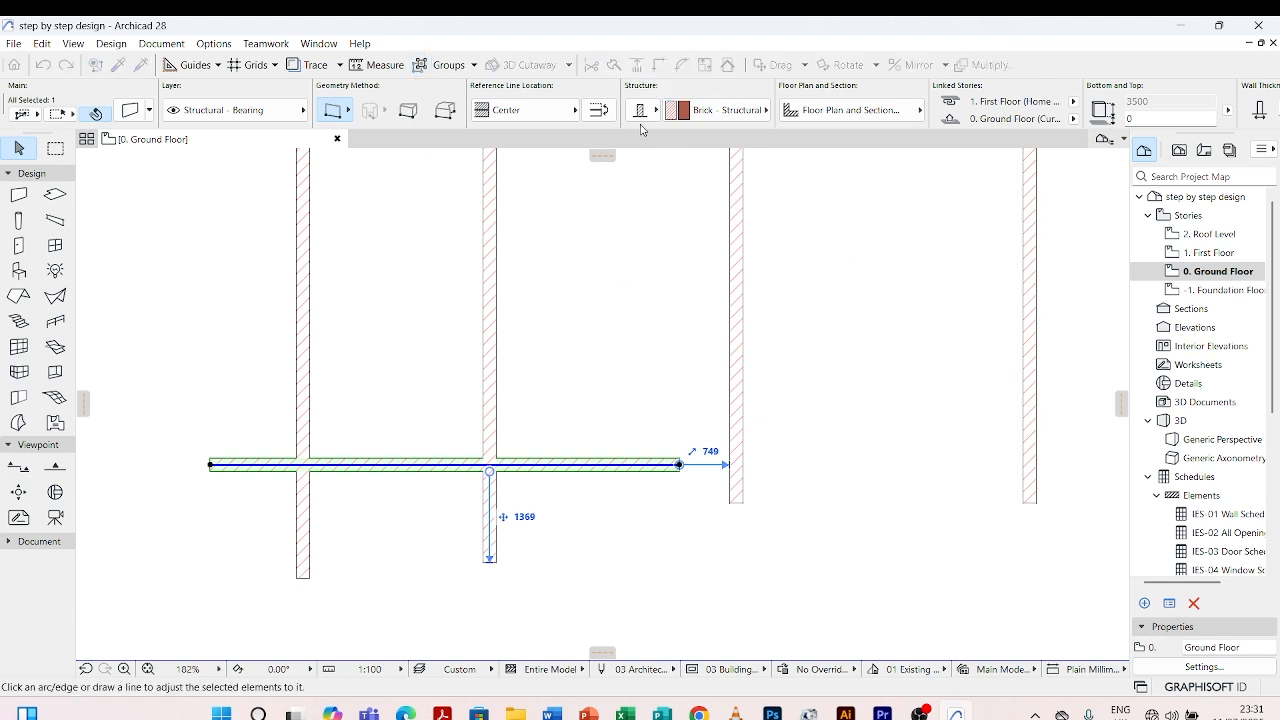
left_click(1029, 376)
left_click(1017, 491)
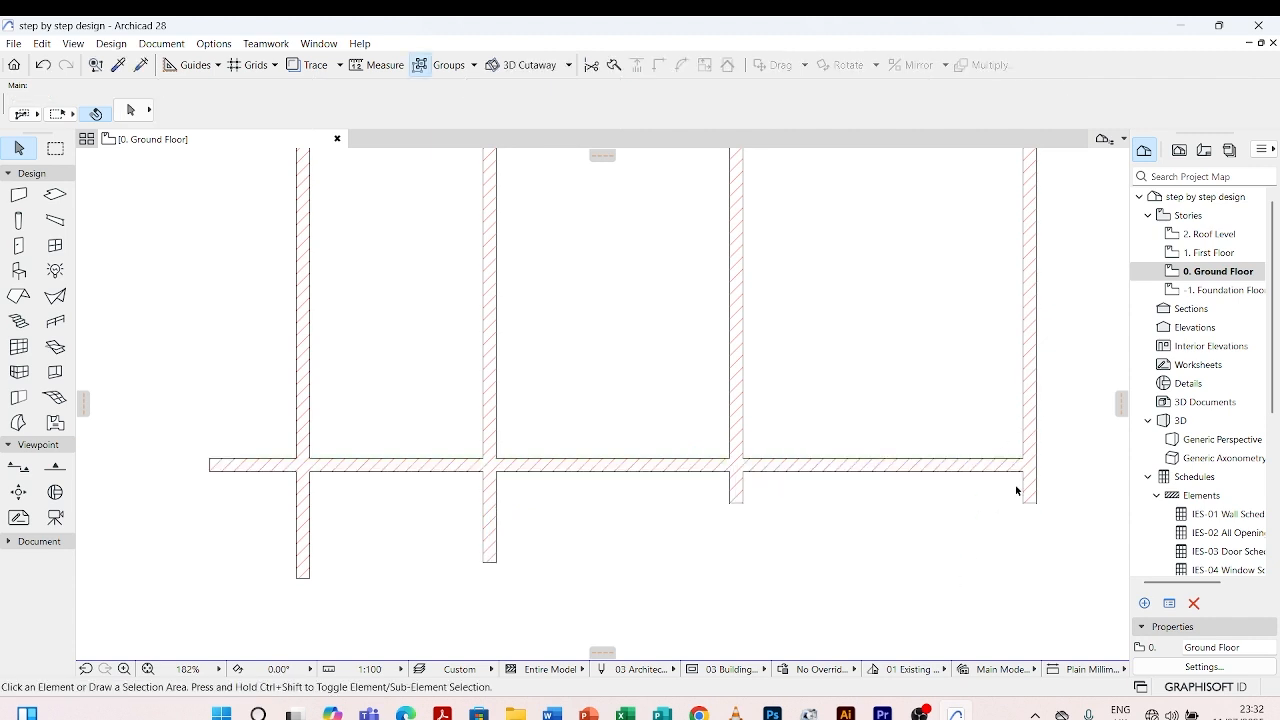
scroll(1040, 465, "up", 4)
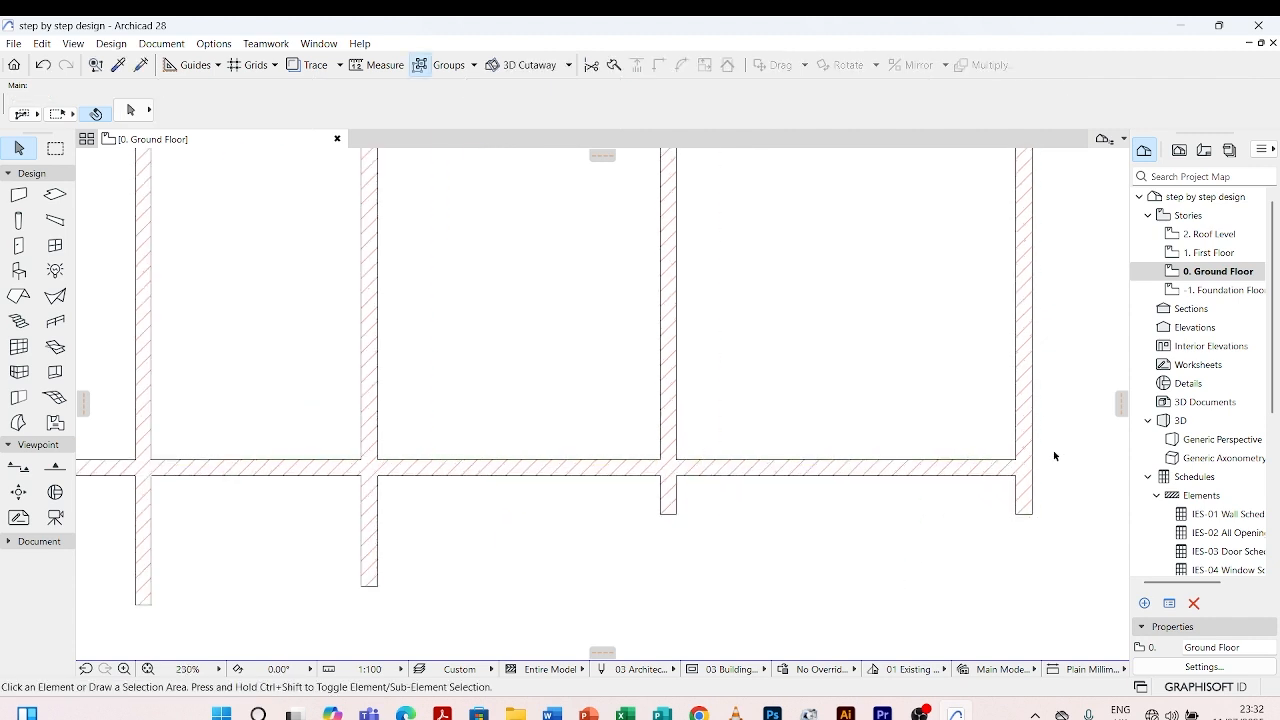
left_click(951, 479)
key("ctrl+z")
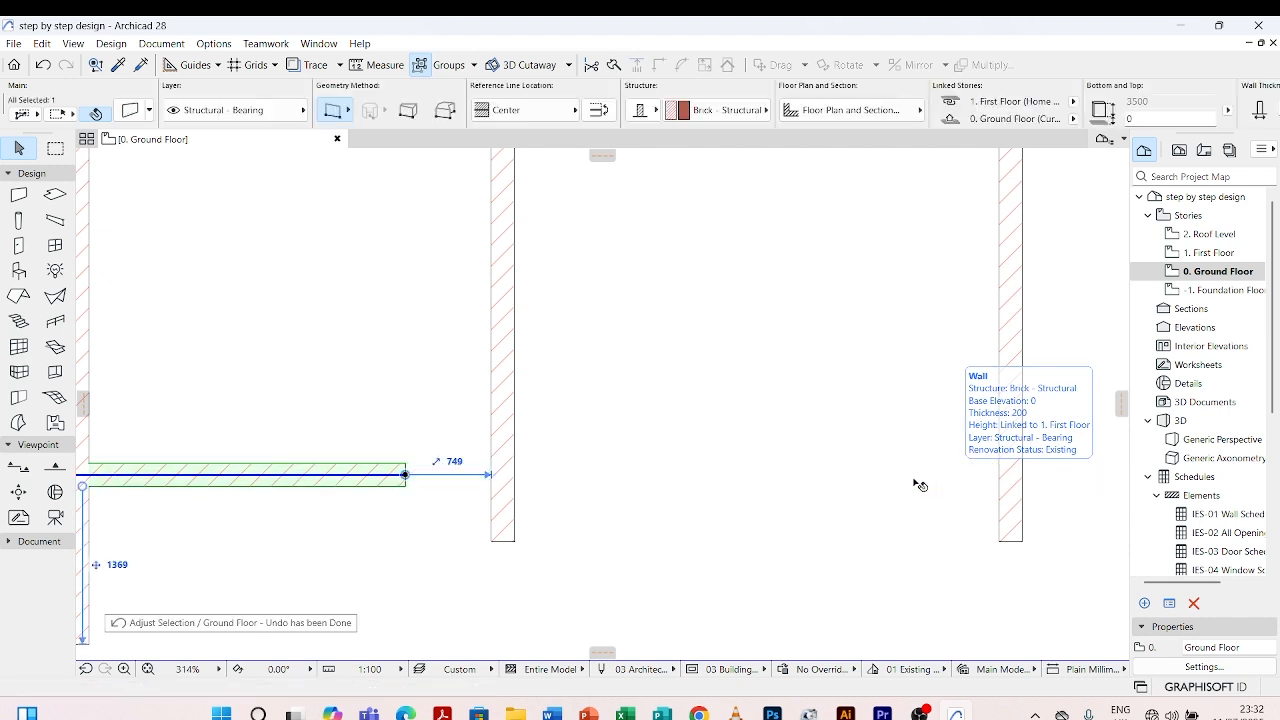
Join the crossing horizontal wall and the rightmost vertical wall into a clean corner with Intersect
scroll(790, 448, "down", 5)
left_click(587, 446)
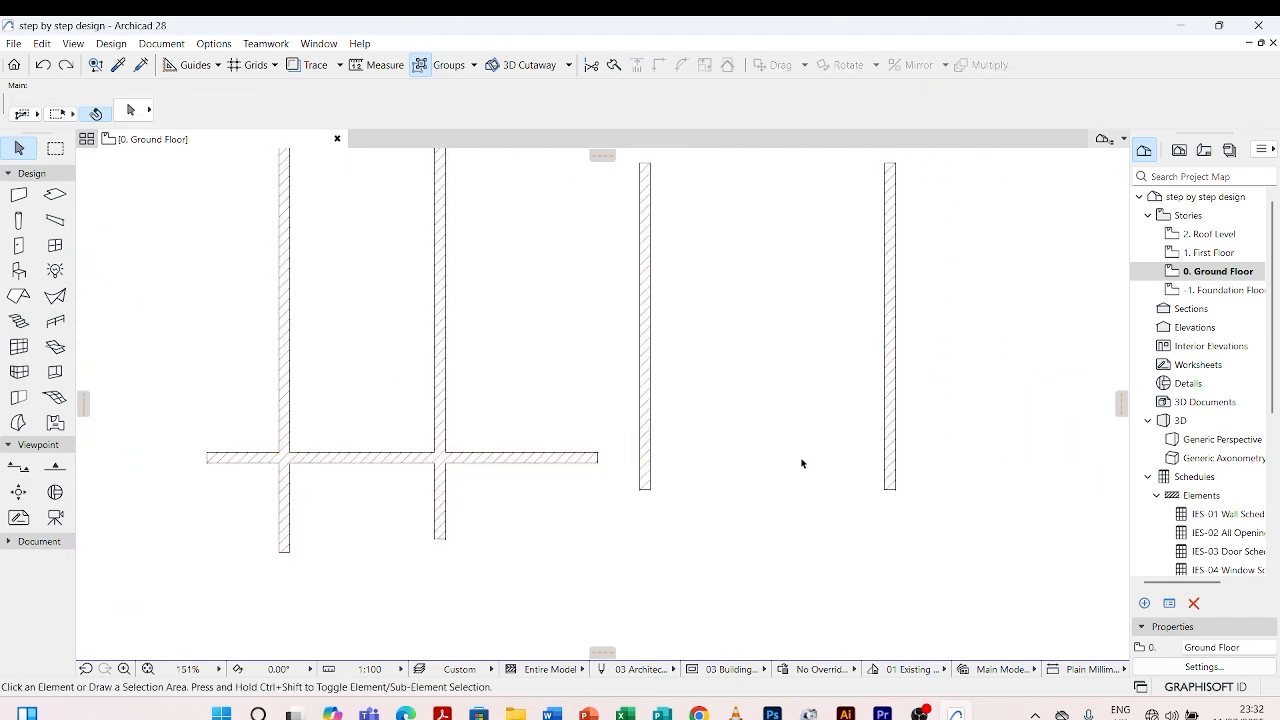
left_click(588, 459)
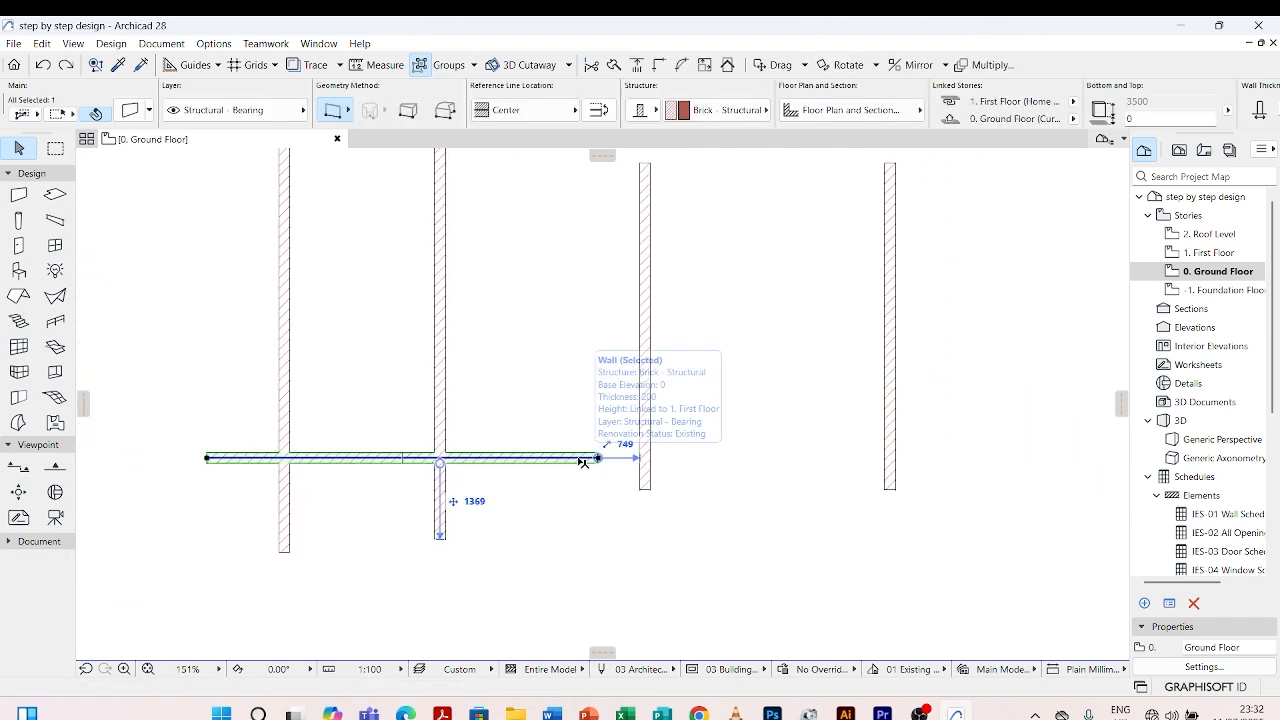
left_click(891, 303, "shift")
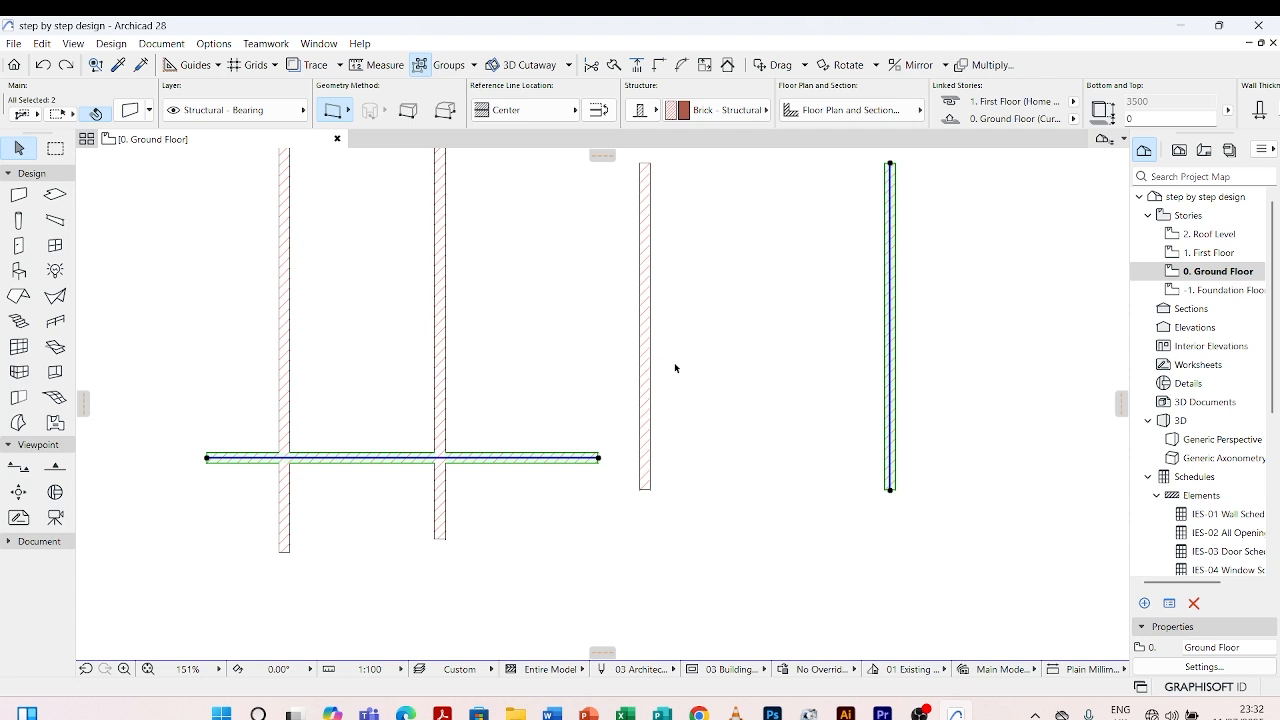
left_click(659, 66)
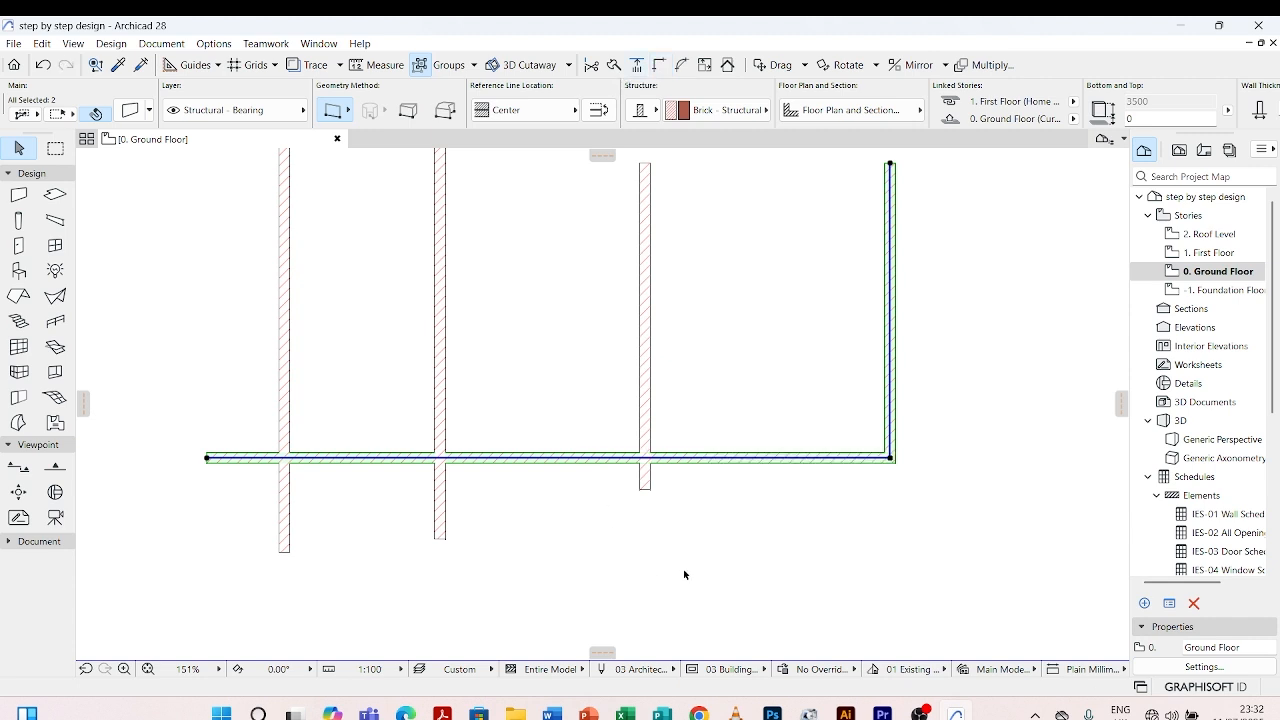
left_click(793, 527)
scroll(483, 500, "up", 3)
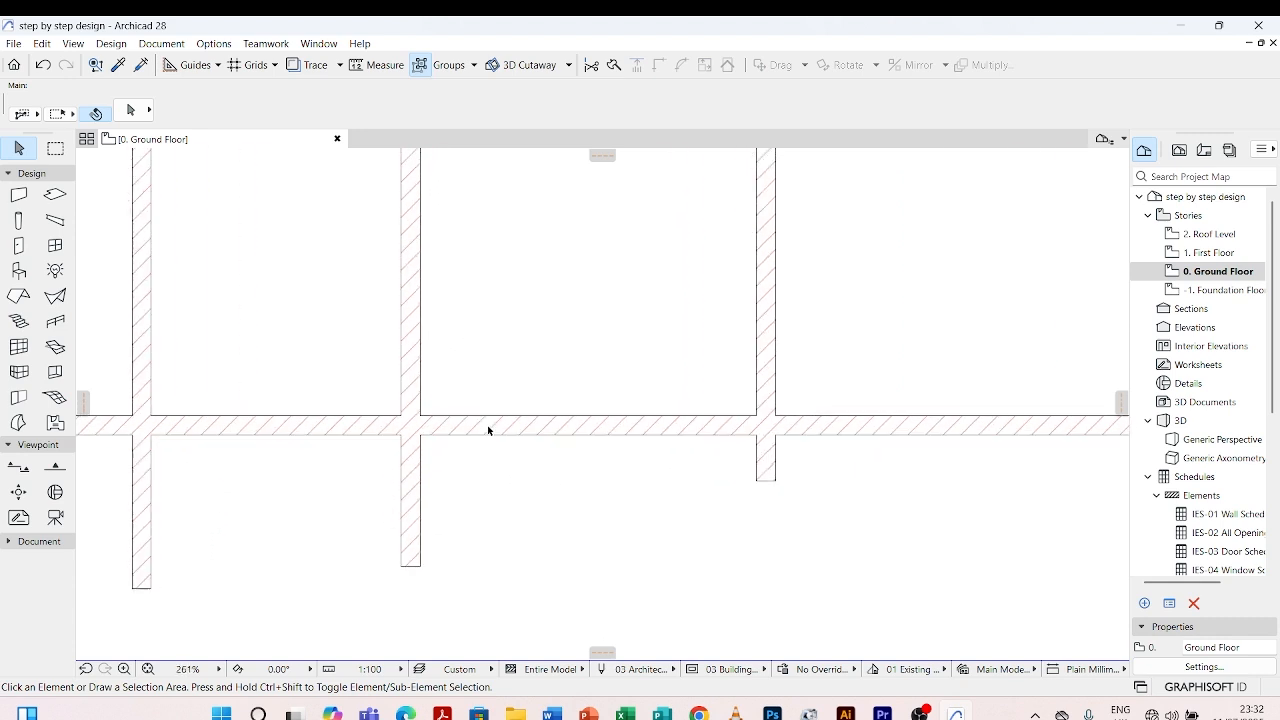
scroll(706, 289, "down", 3)
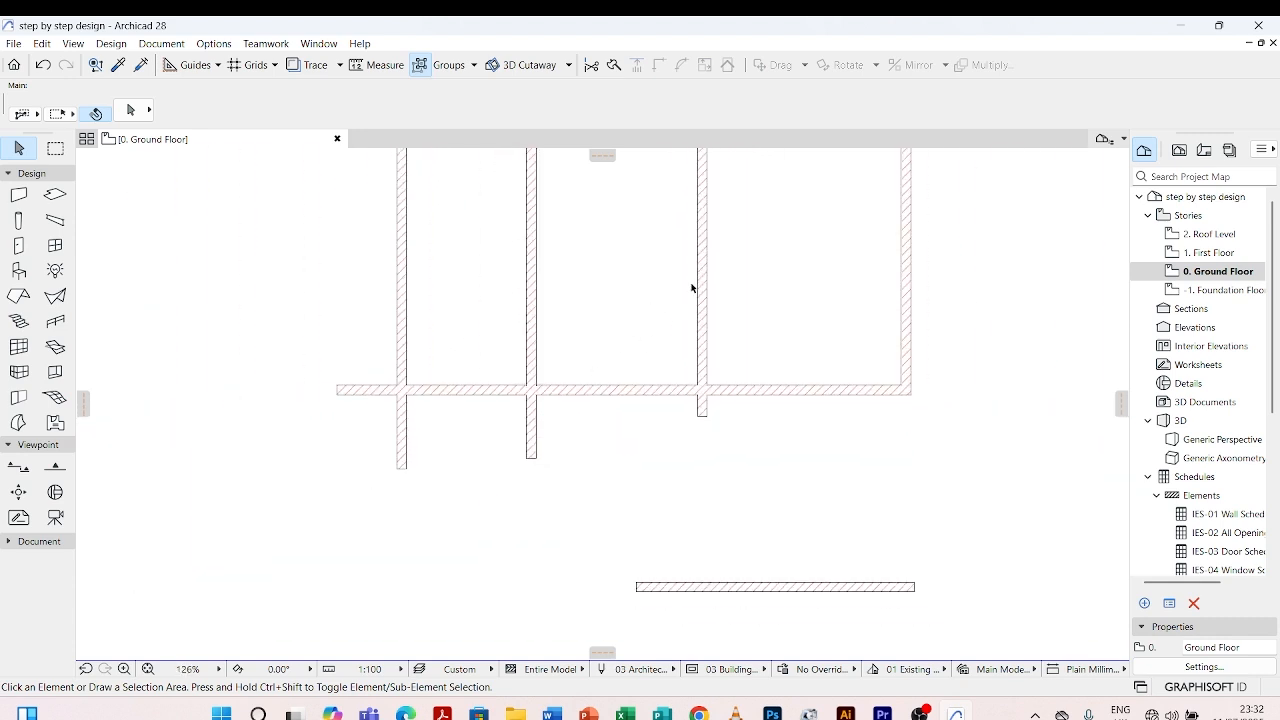
scroll(709, 306, "up", 3)
left_click(703, 277)
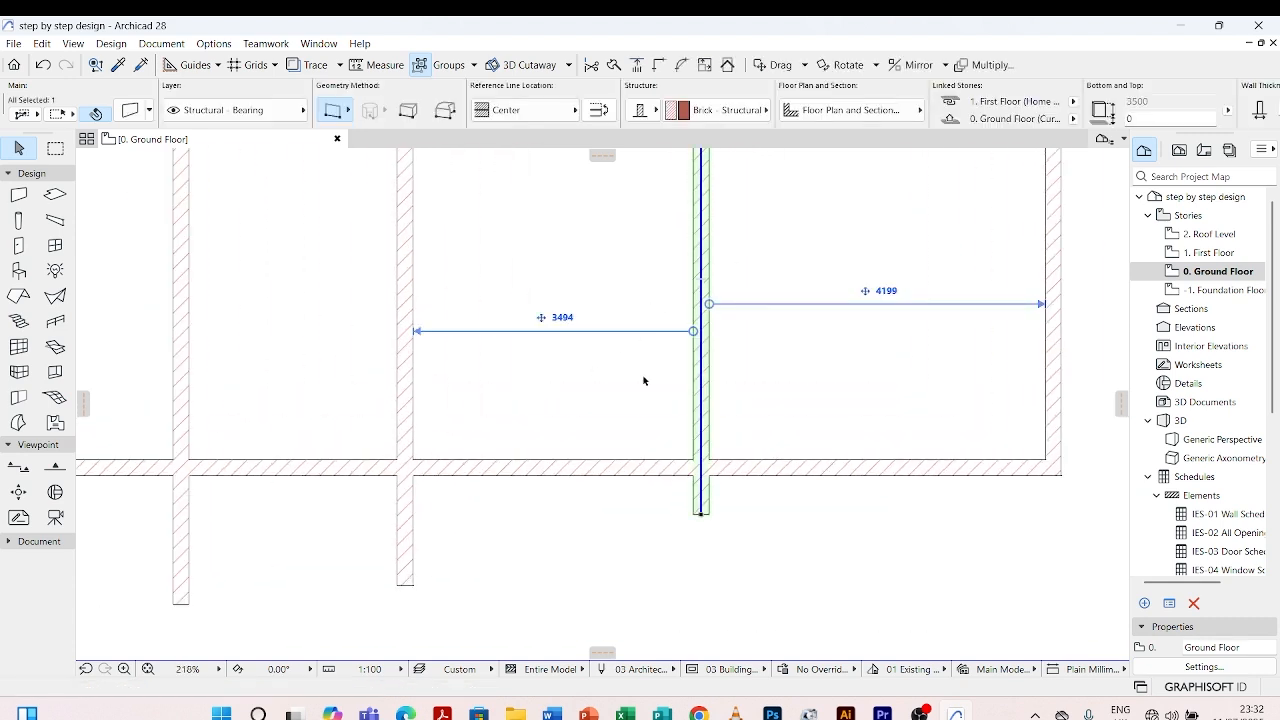
left_click(569, 317)
left_click(701, 393)
left_click(722, 367)
left_click(706, 375)
left_click(560, 317)
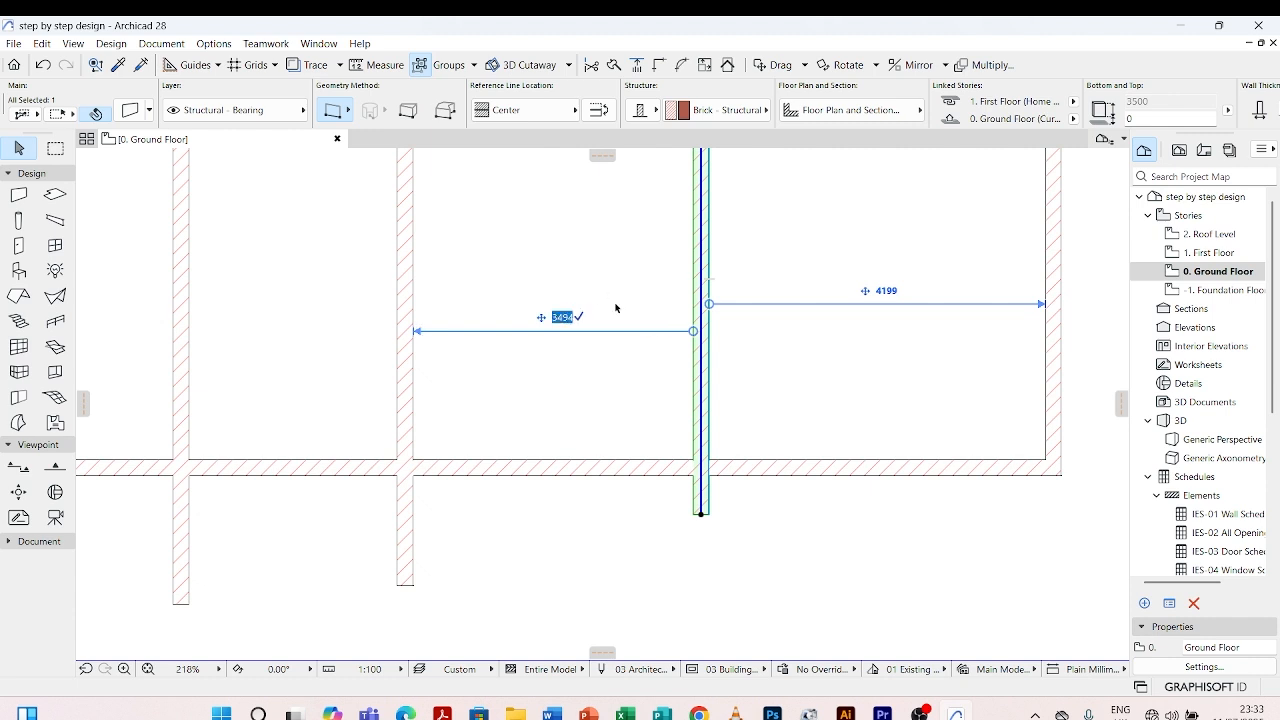
left_click(732, 340)
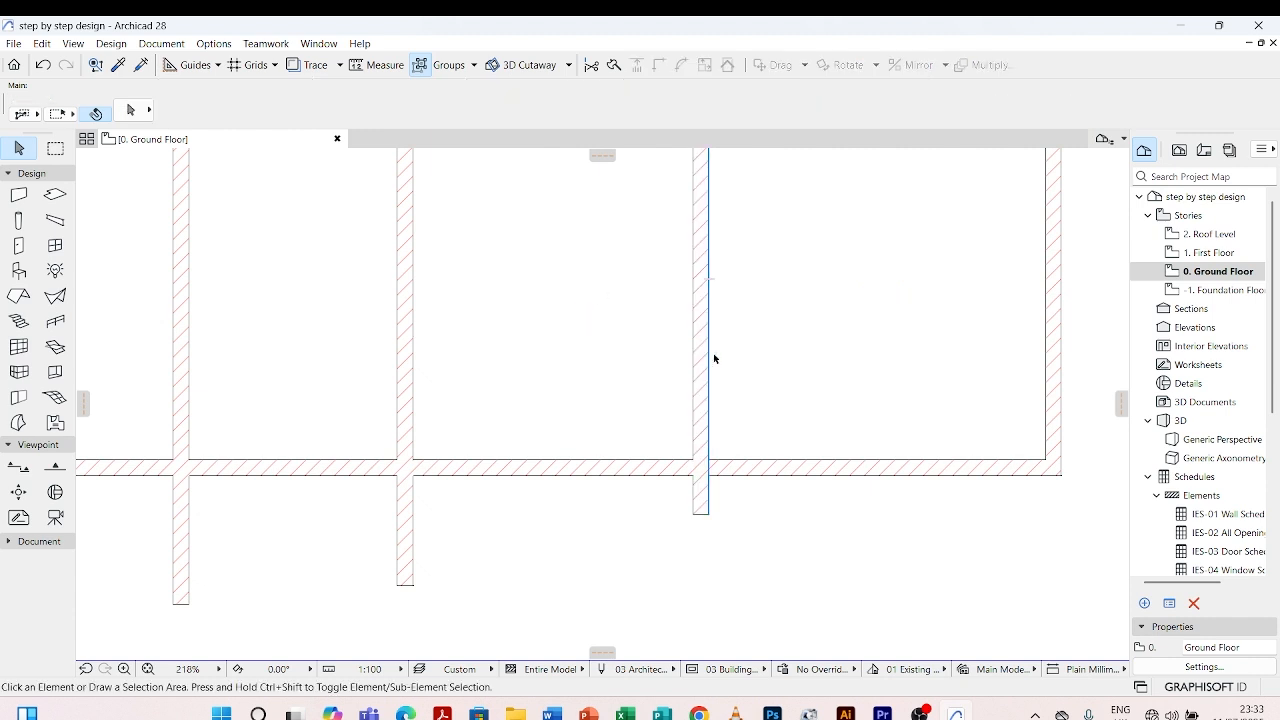
Shorten the third vertical wall by stretching its lower end up to the crossing horizontal wall
left_click(704, 374)
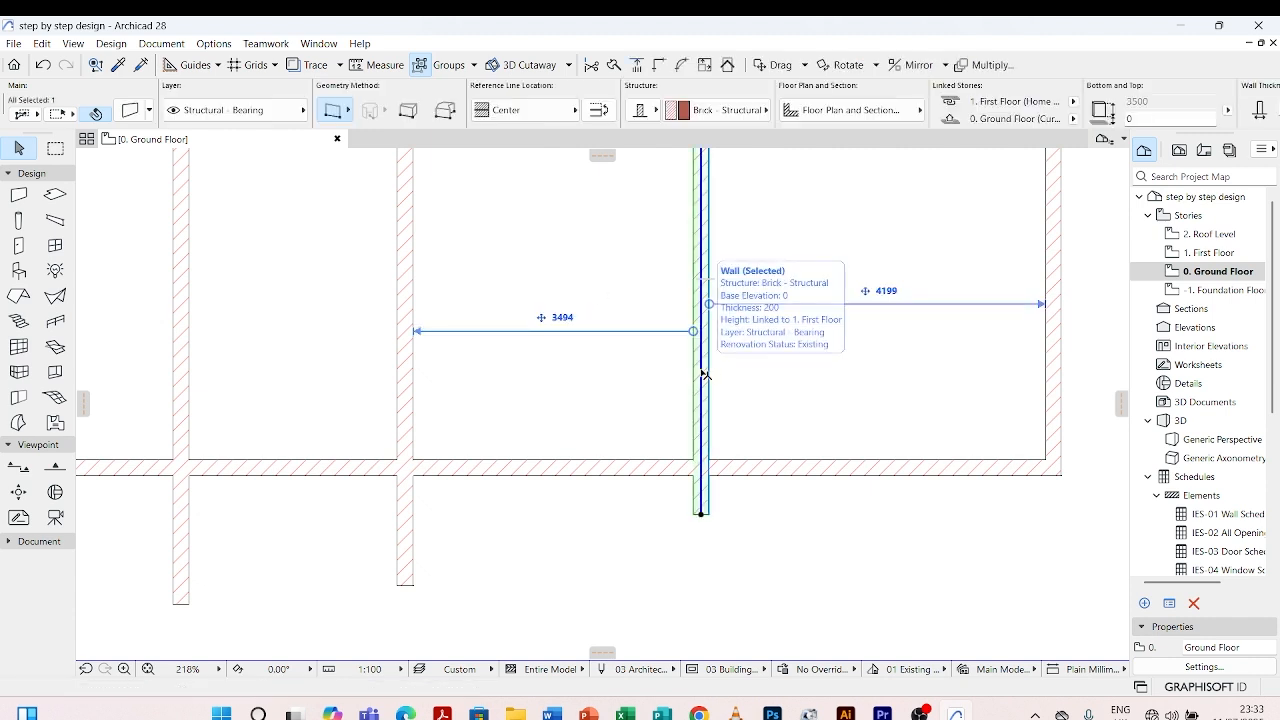
left_click(701, 515)
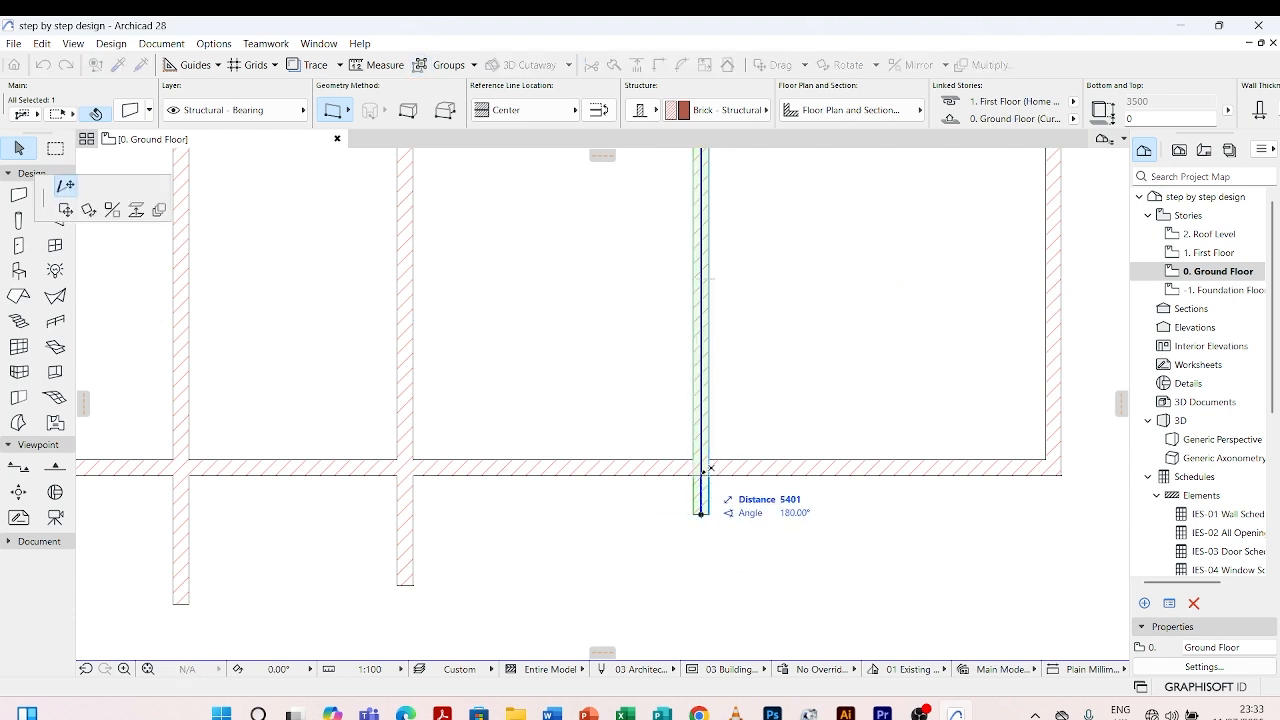
left_click(705, 462)
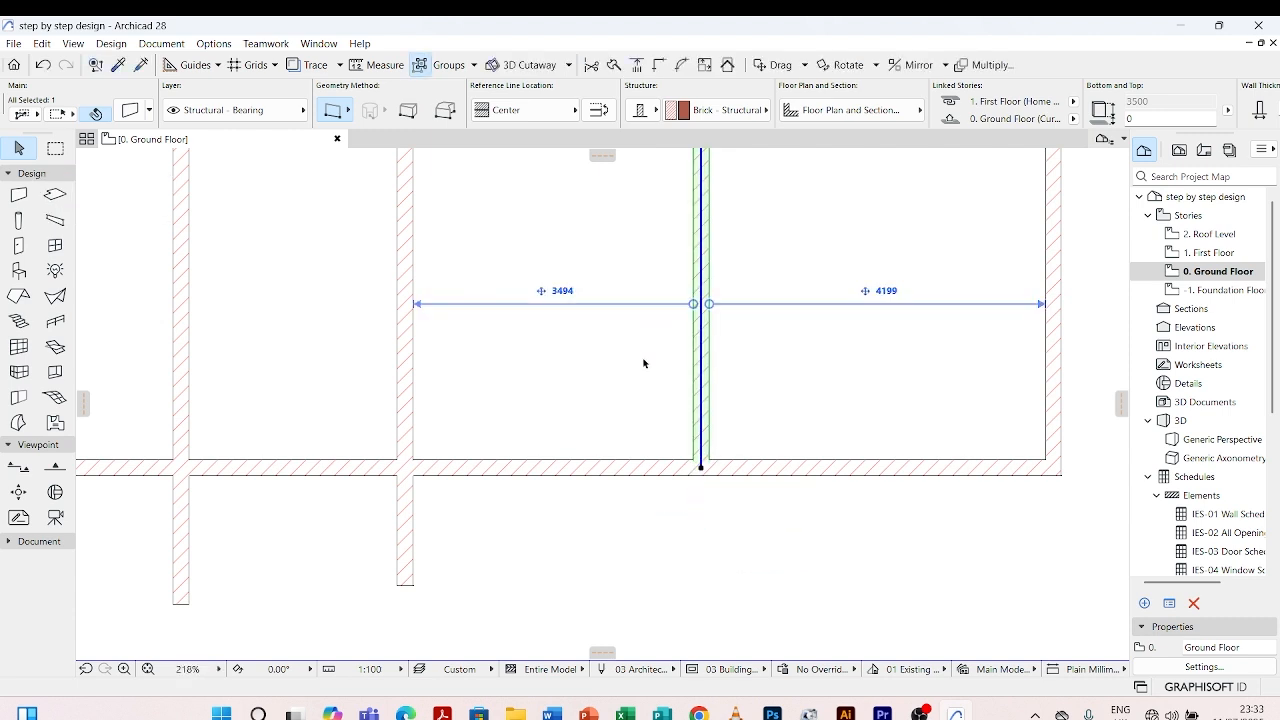
left_click(644, 366)
left_click(709, 346)
key("ctrl+d")
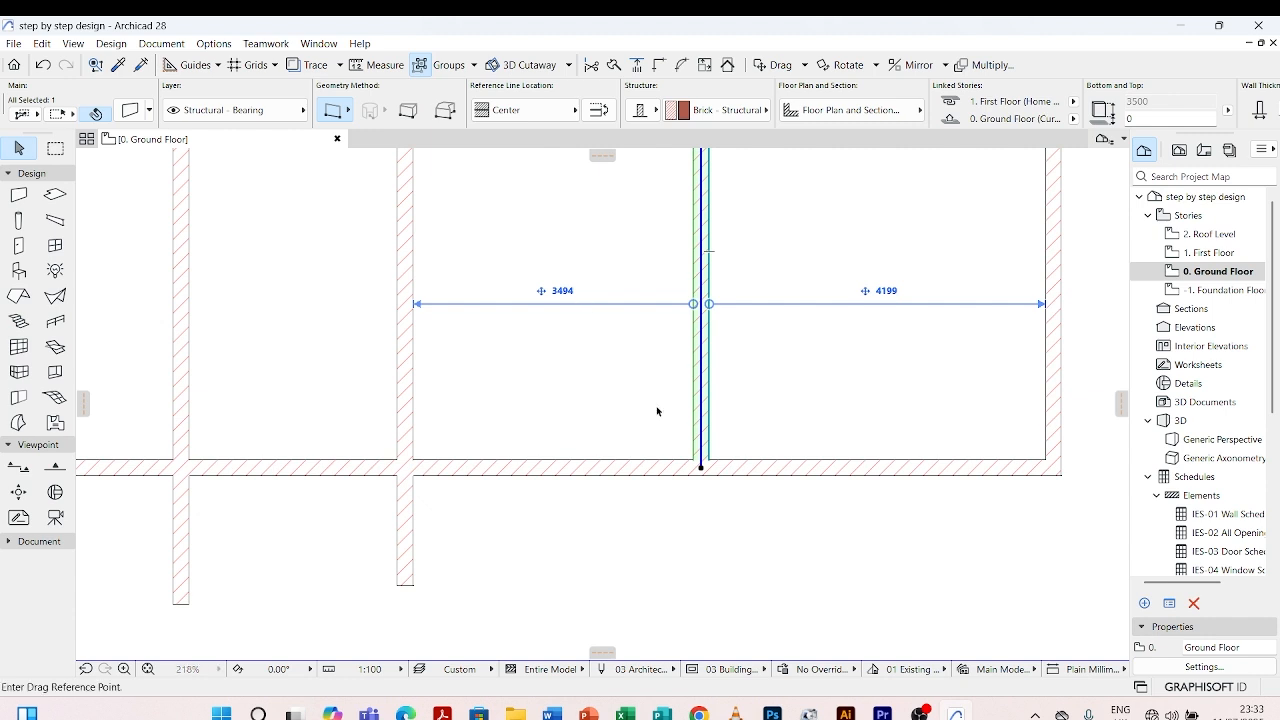
left_click(693, 461)
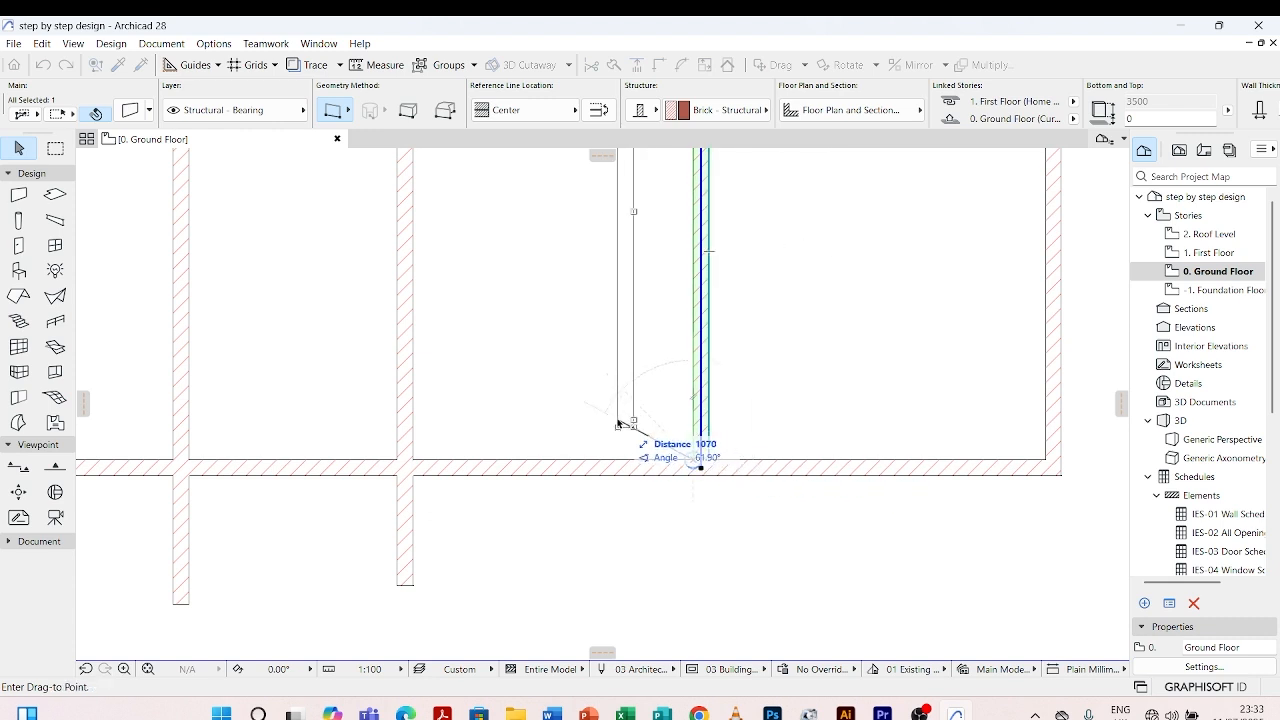
key("Escape")
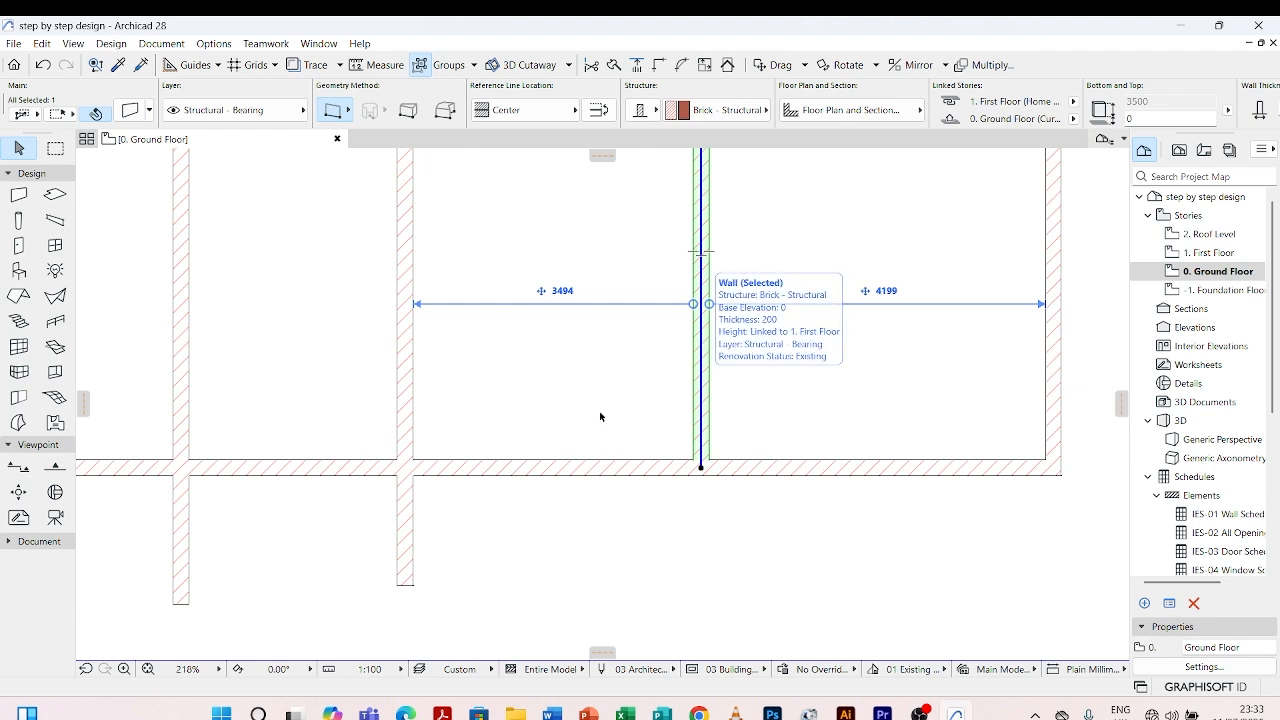
Drag the third vertical wall horizontally from its lower-left corner until it sits against the second vertical wall's right face
right_click(708, 331)
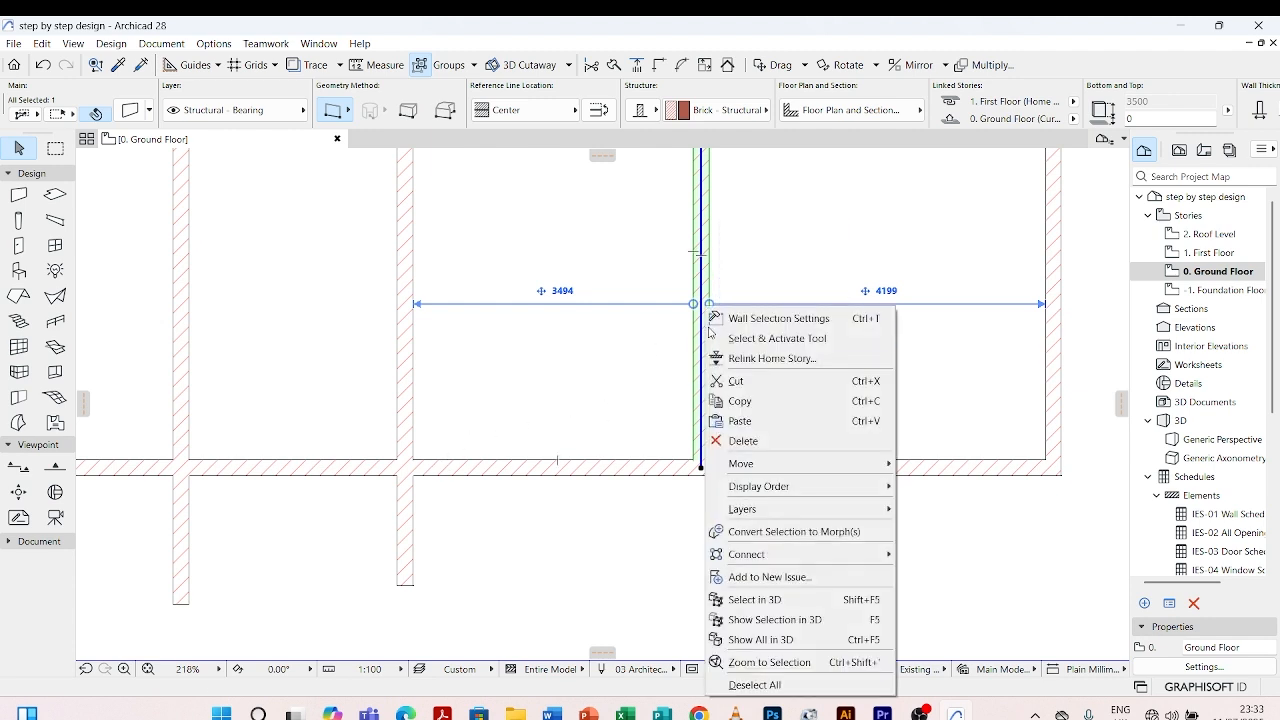
mouse_move(850, 470)
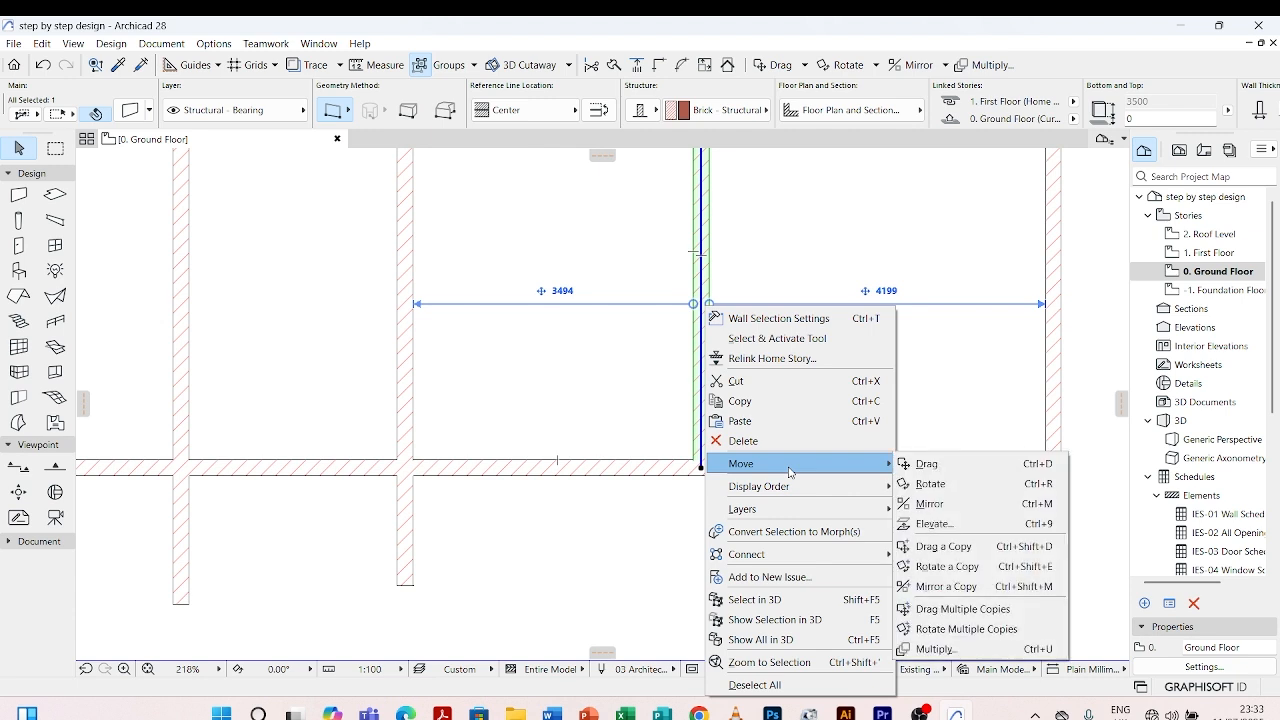
left_click(925, 470)
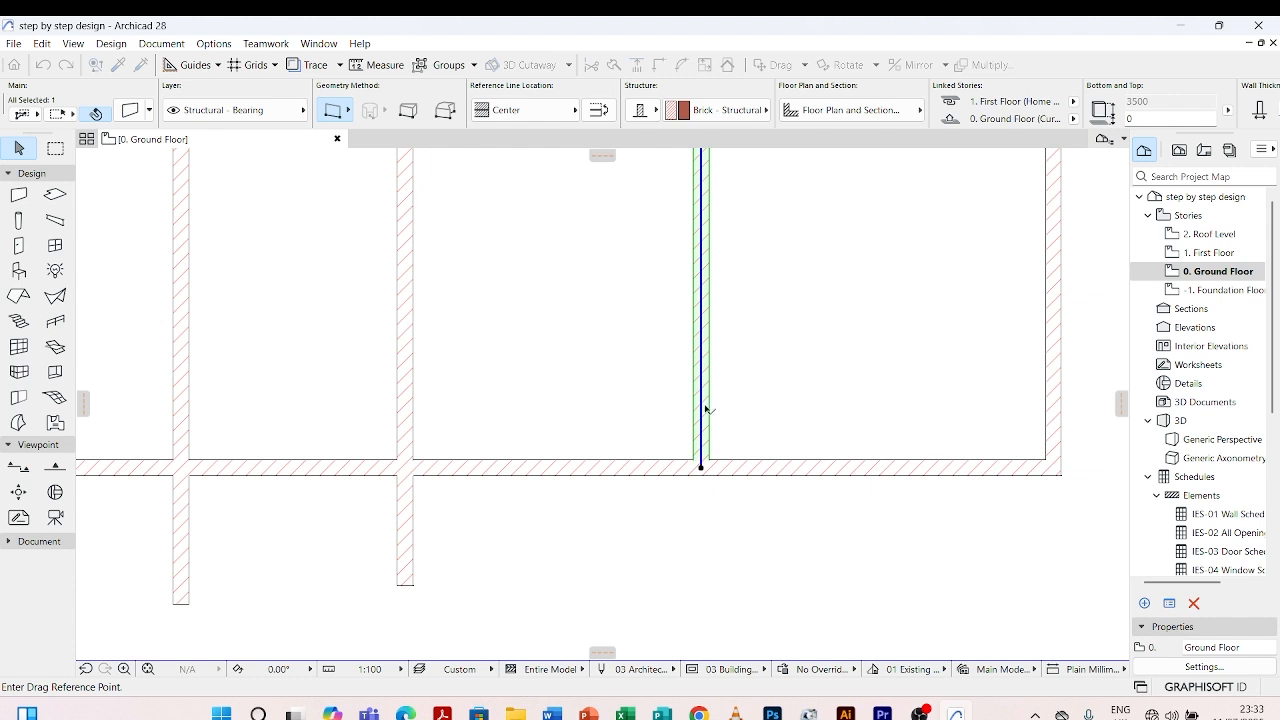
left_click(694, 461)
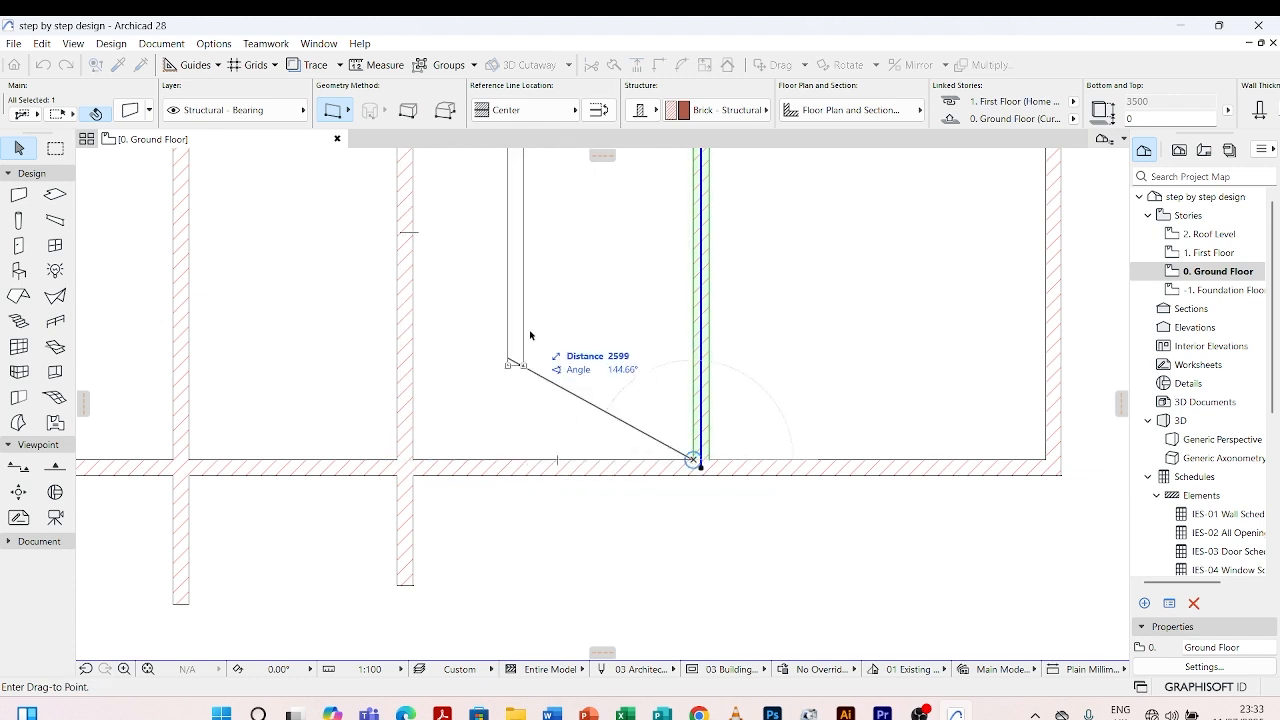
scroll(631, 427, "down", 3)
scroll(586, 334, "up", 3)
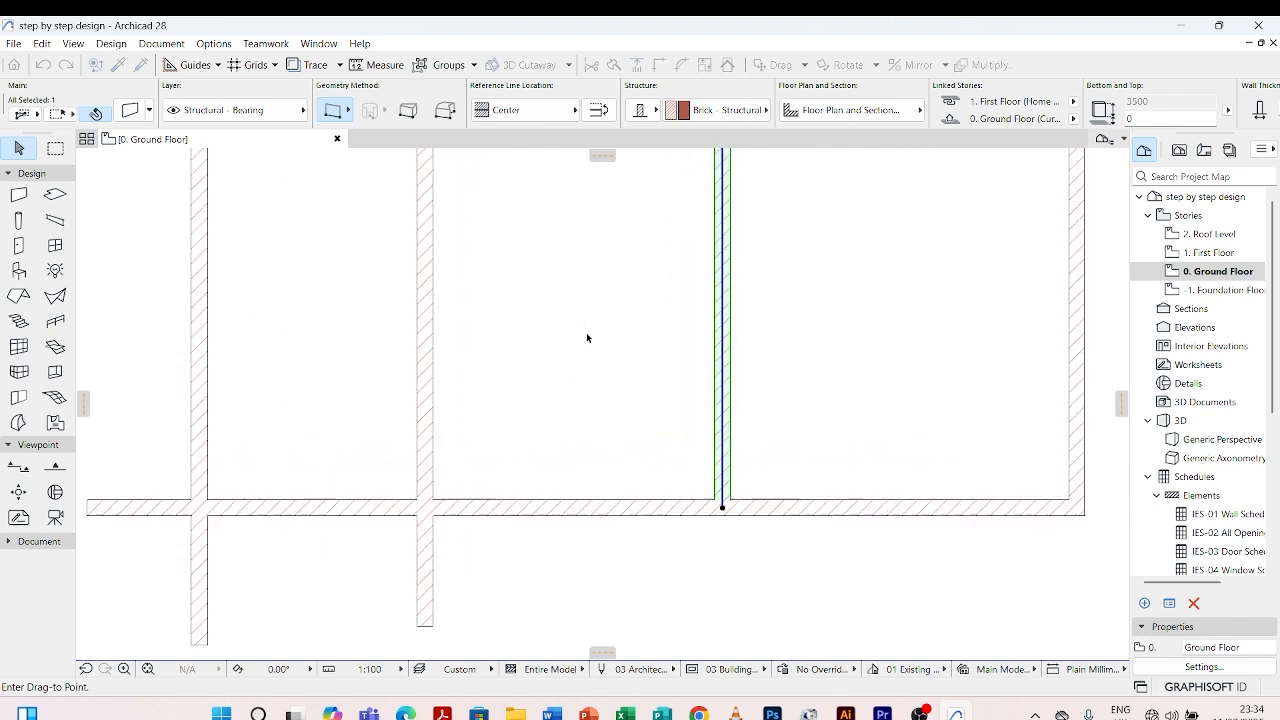
scroll(586, 337, "up", 2)
scroll(589, 345, "down", 4)
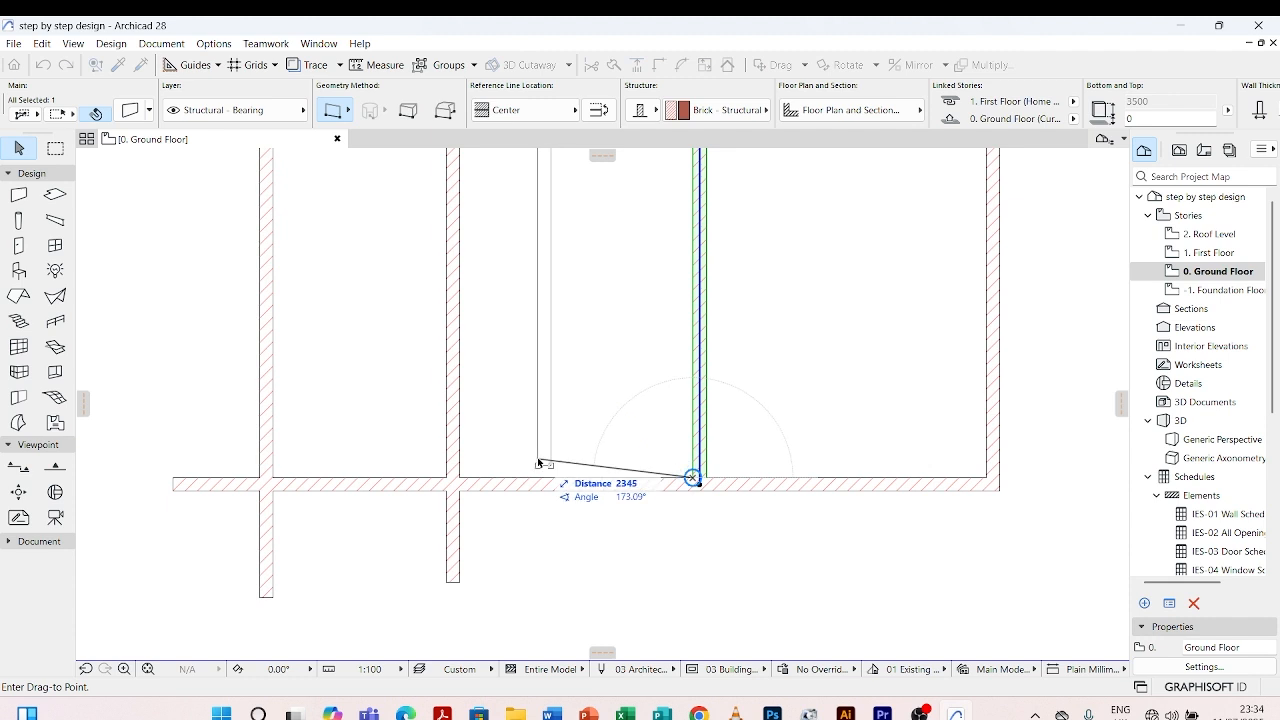
scroll(569, 323, "down", 3)
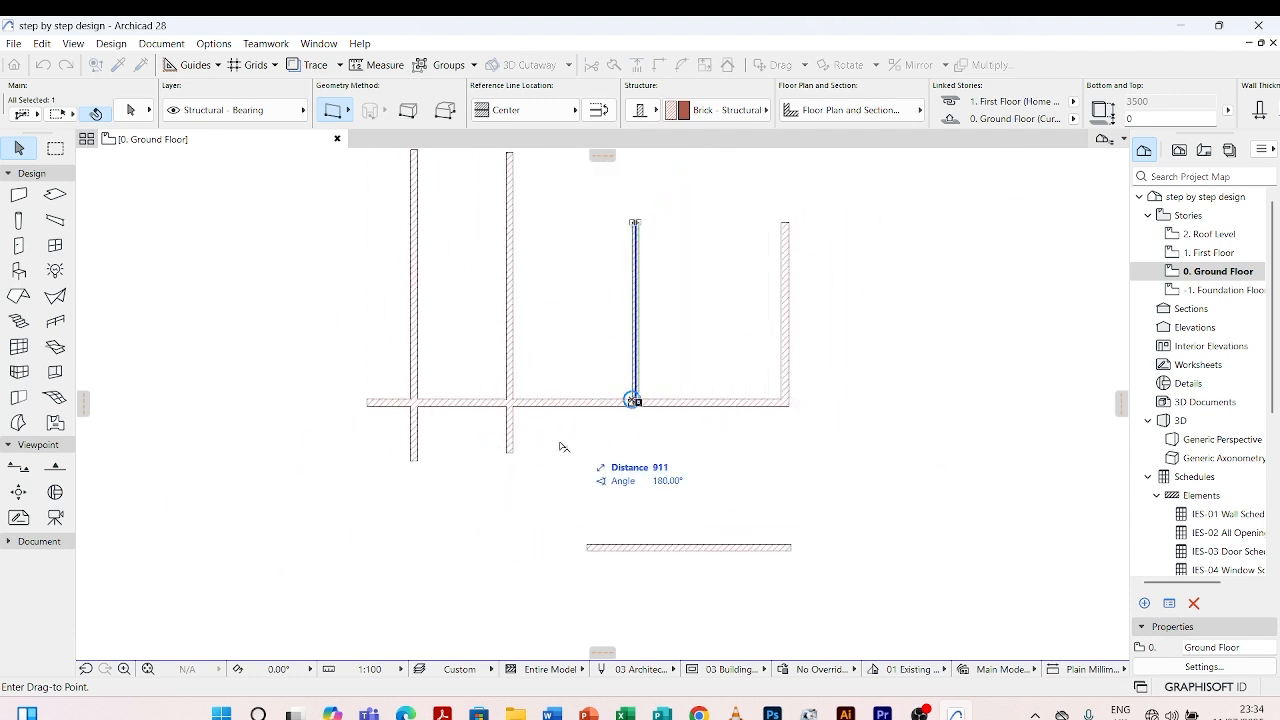
scroll(590, 265, "up", 3)
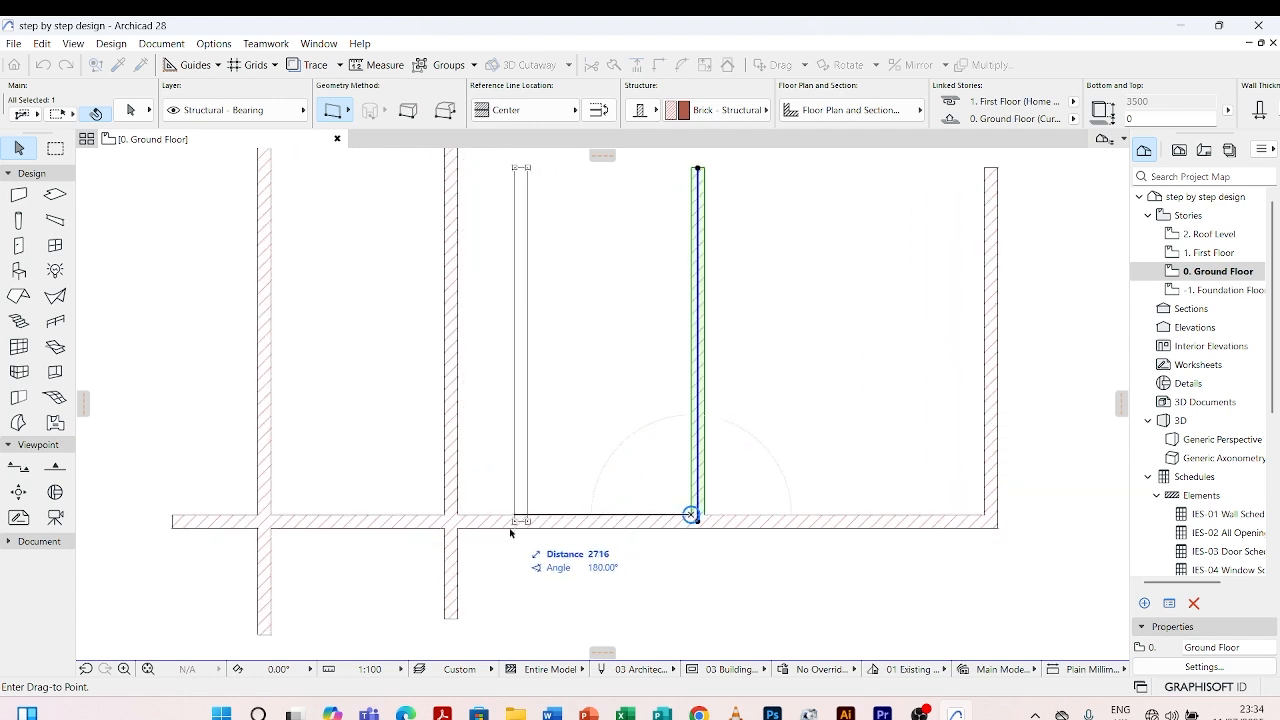
scroll(466, 520, "up", 3)
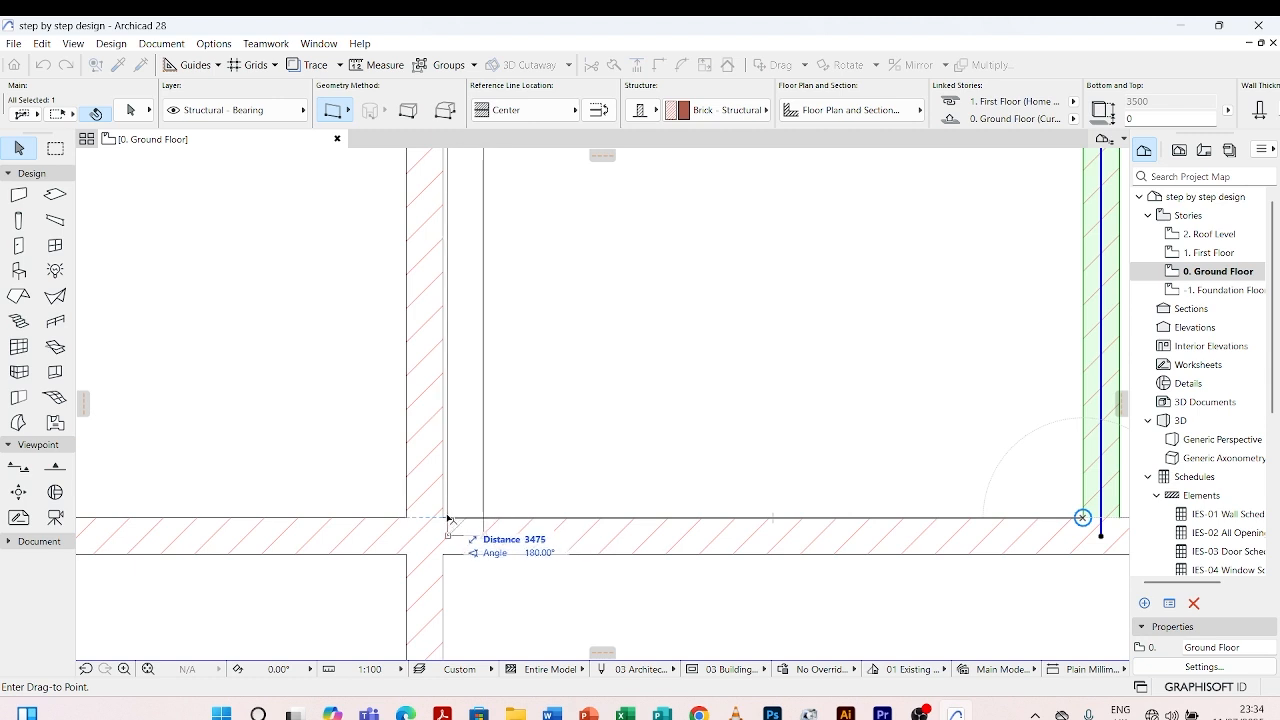
left_click(446, 518)
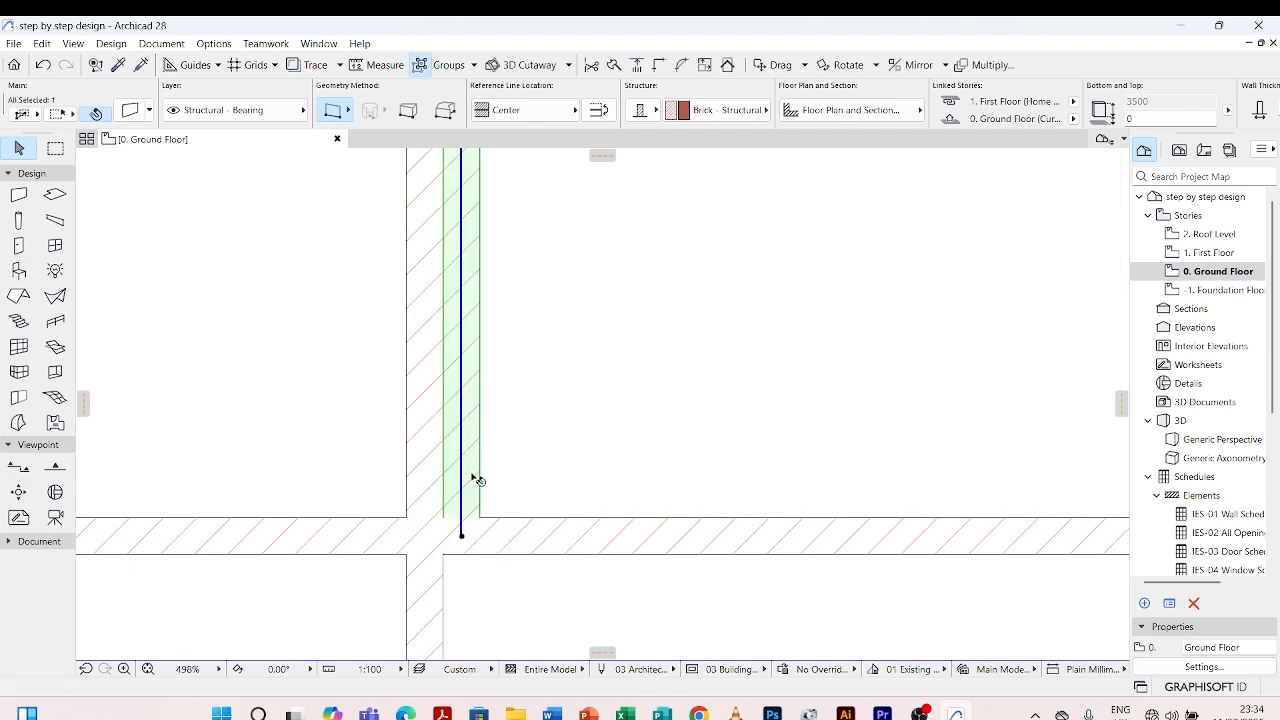
Drag the third vertical wall horizontally 7000 mm to the right, away from the second vertical wall's right face
right_click(462, 513)
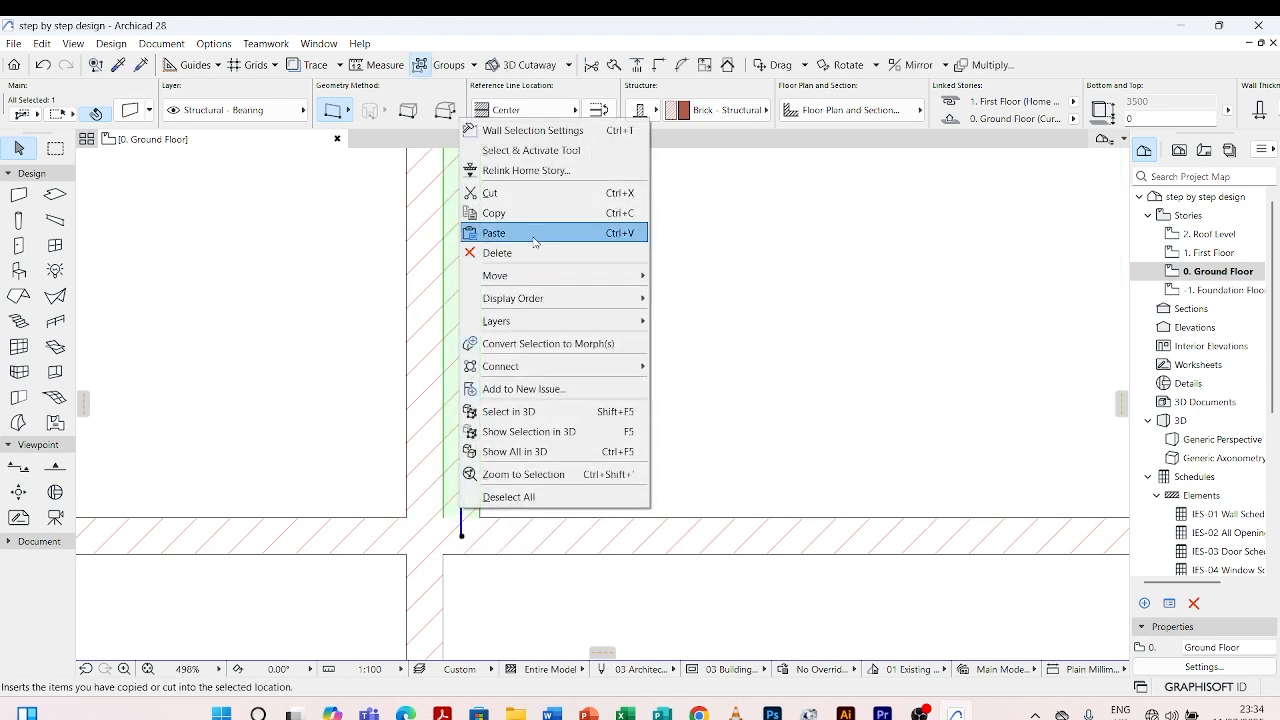
mouse_move(553, 277)
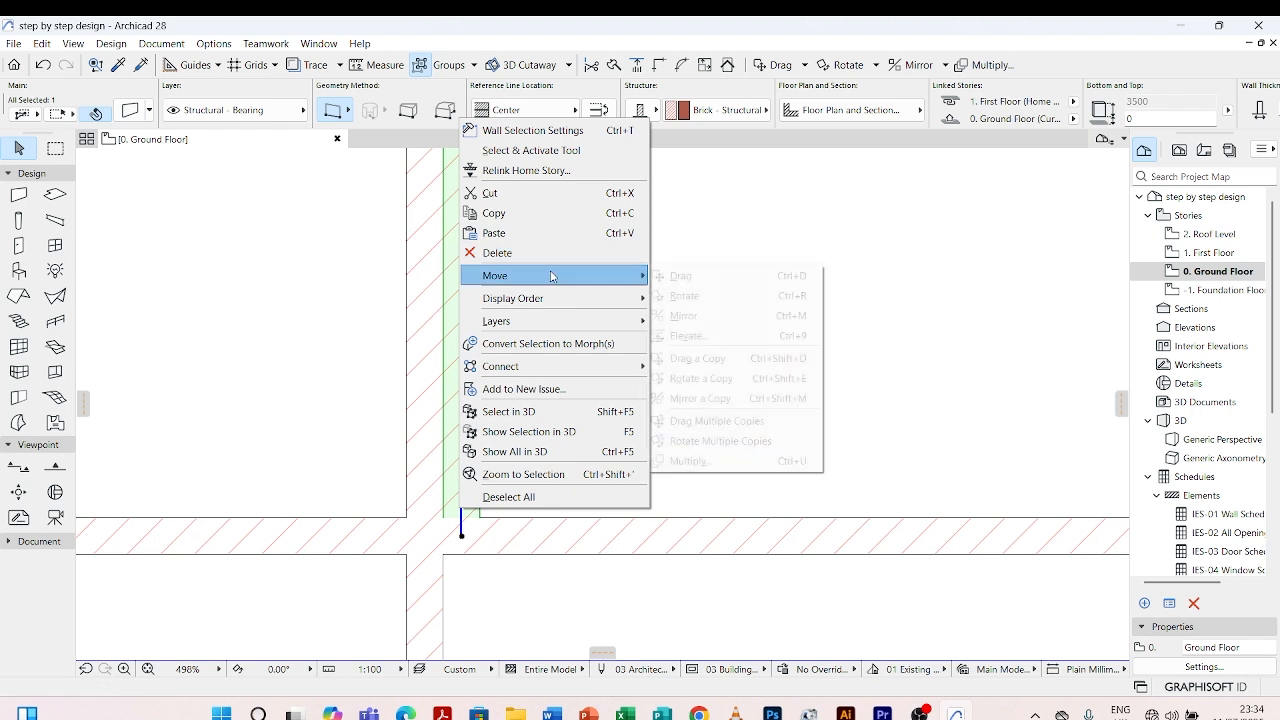
left_click(703, 279)
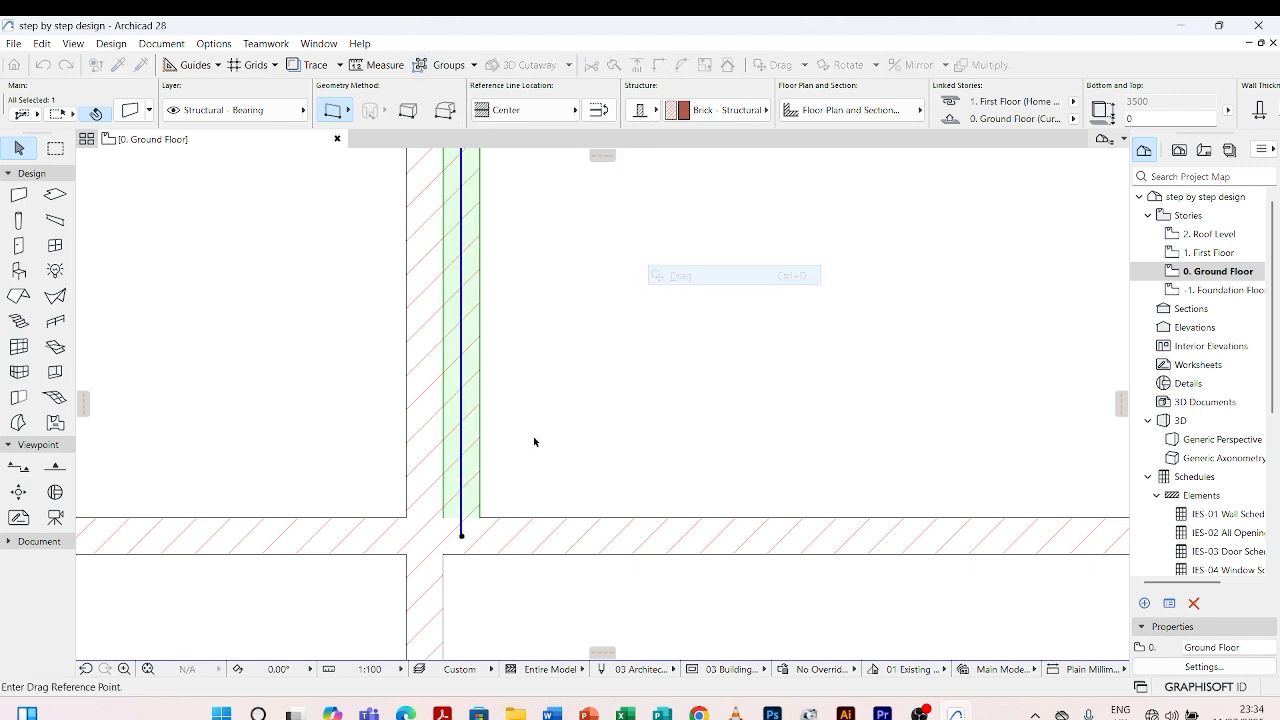
left_click(443, 517)
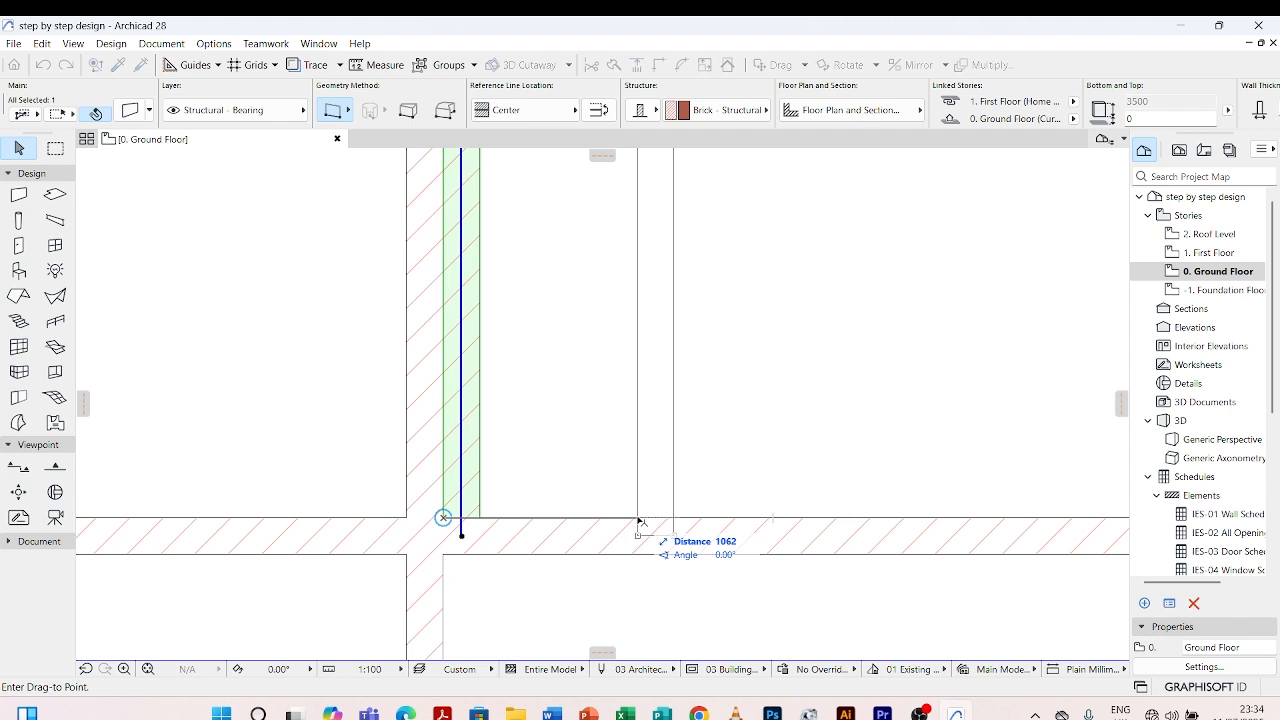
type("7")
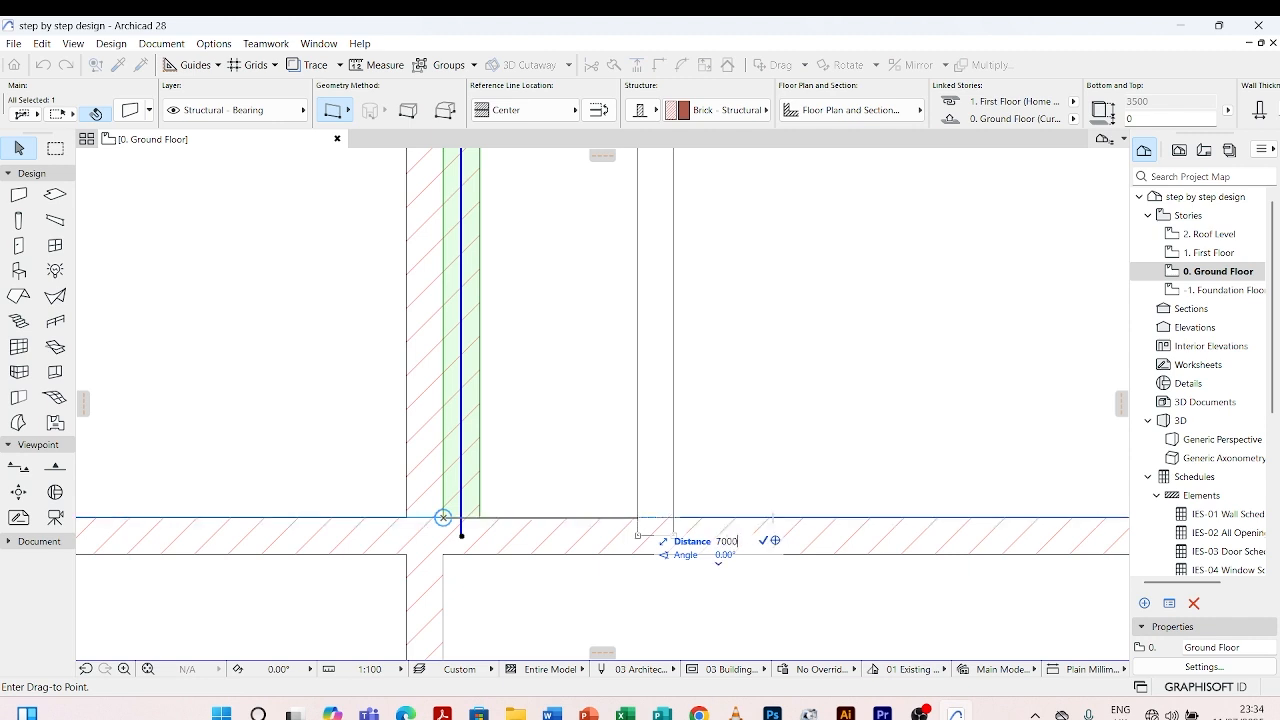
type("000")
key("Return")
scroll(437, 525, "down", 5)
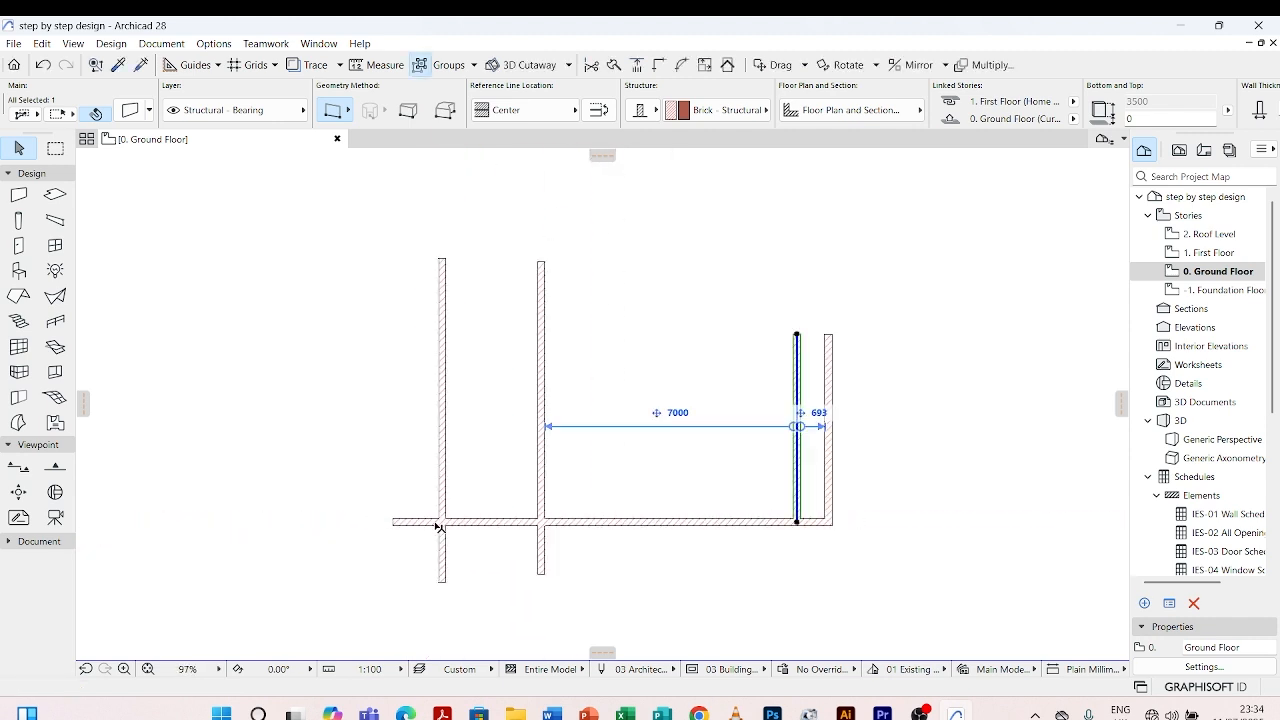
left_click(689, 419)
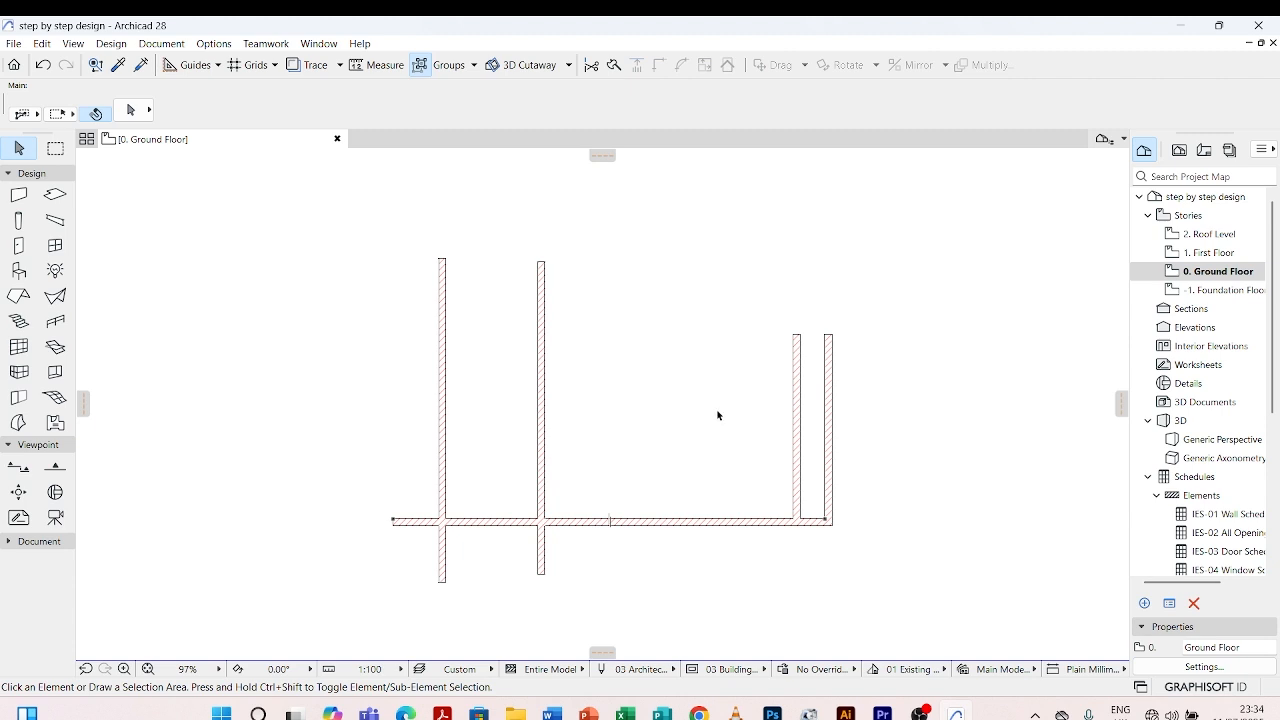
left_click(797, 378)
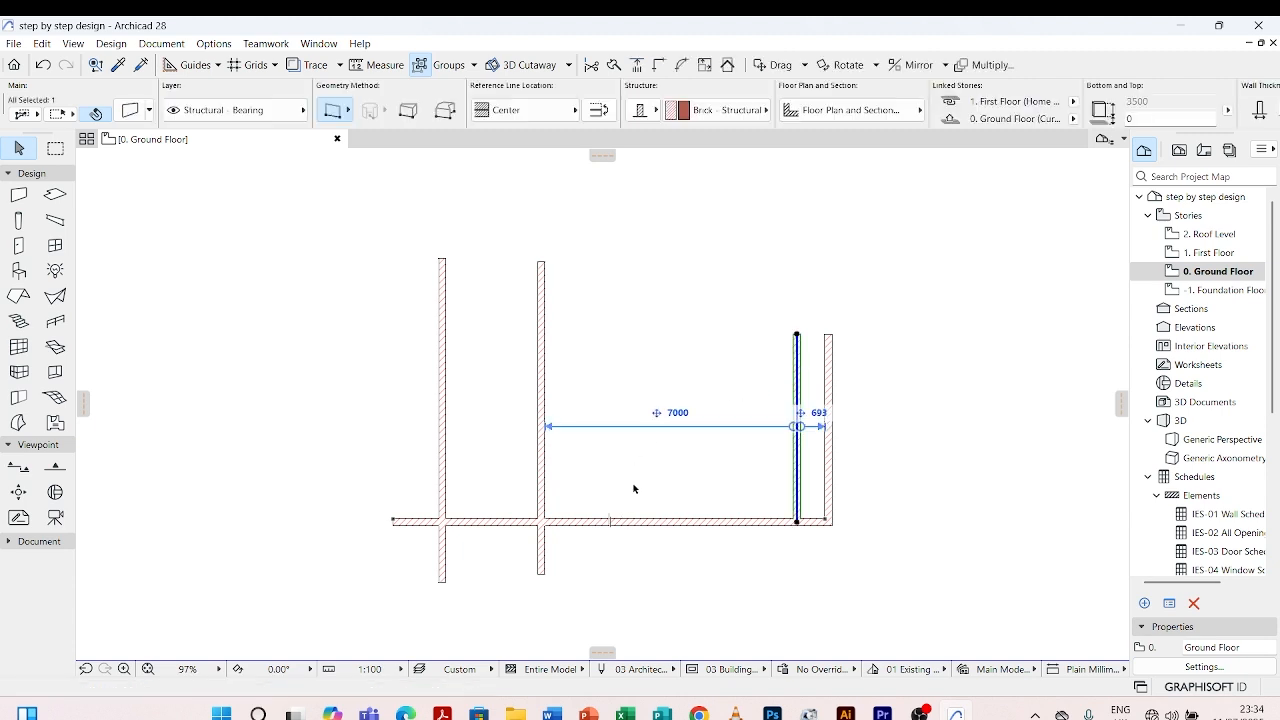
left_click(577, 489)
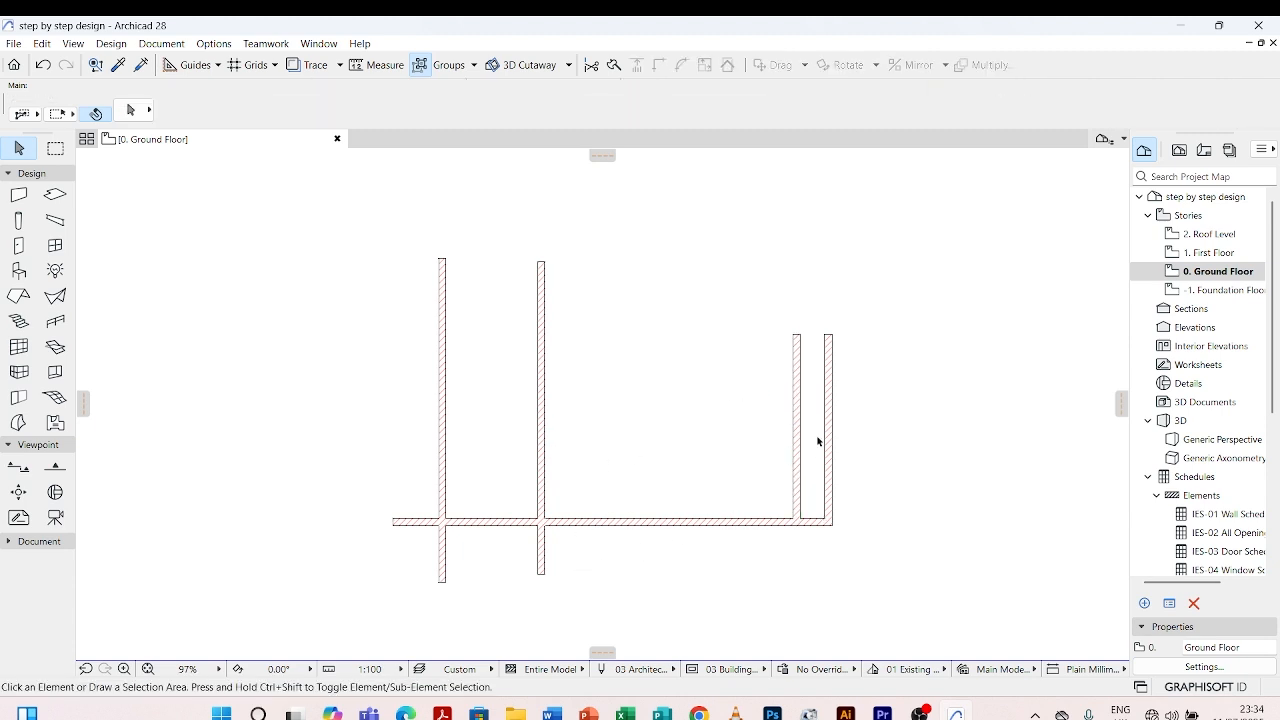
Stretch the second vertical wall's lower end down to about the level of the loose horizontal wall below
scroll(500, 566, "up", 5)
scroll(525, 451, "down", 4)
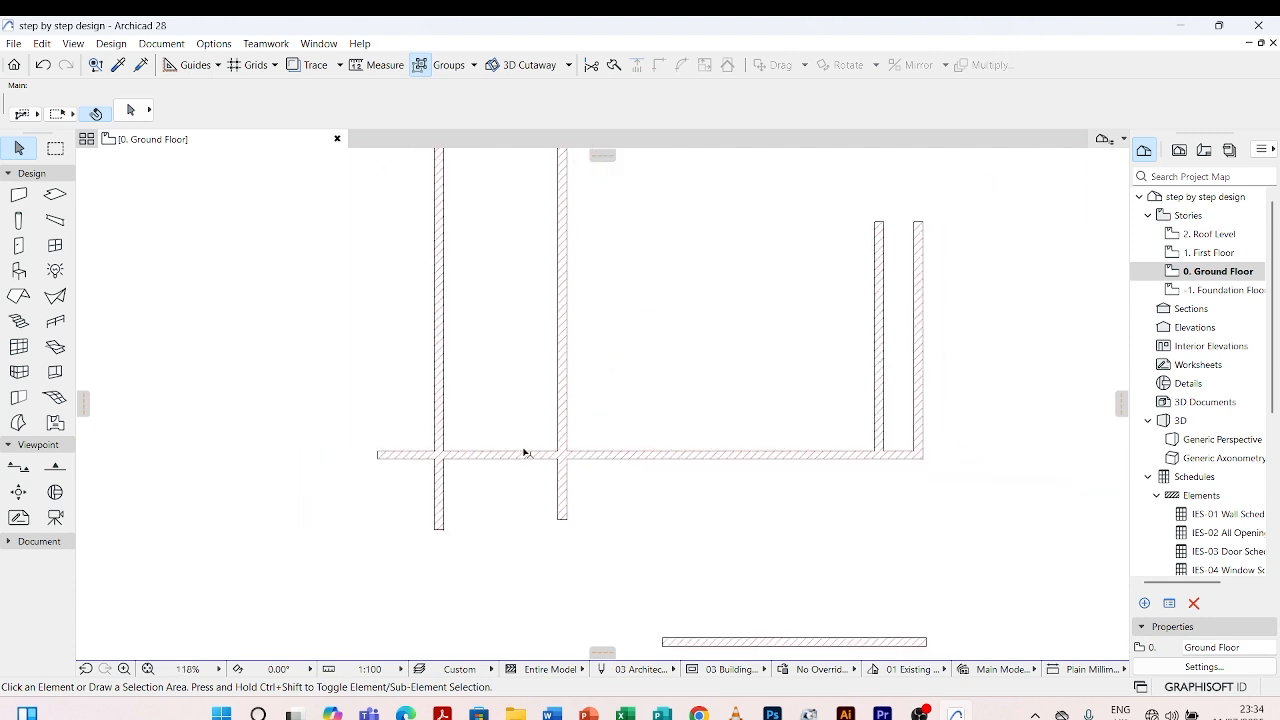
scroll(545, 425, "down", 1)
scroll(553, 440, "down", 3)
left_click(557, 460)
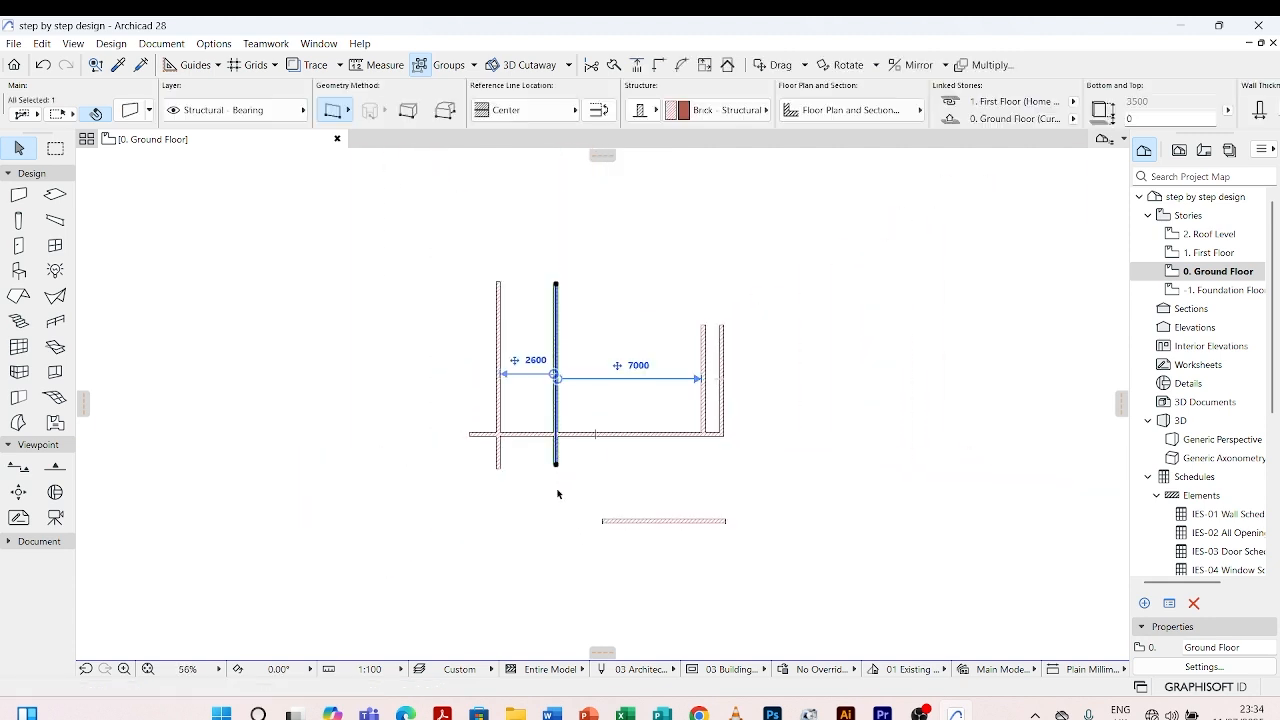
scroll(560, 440, "up", 4)
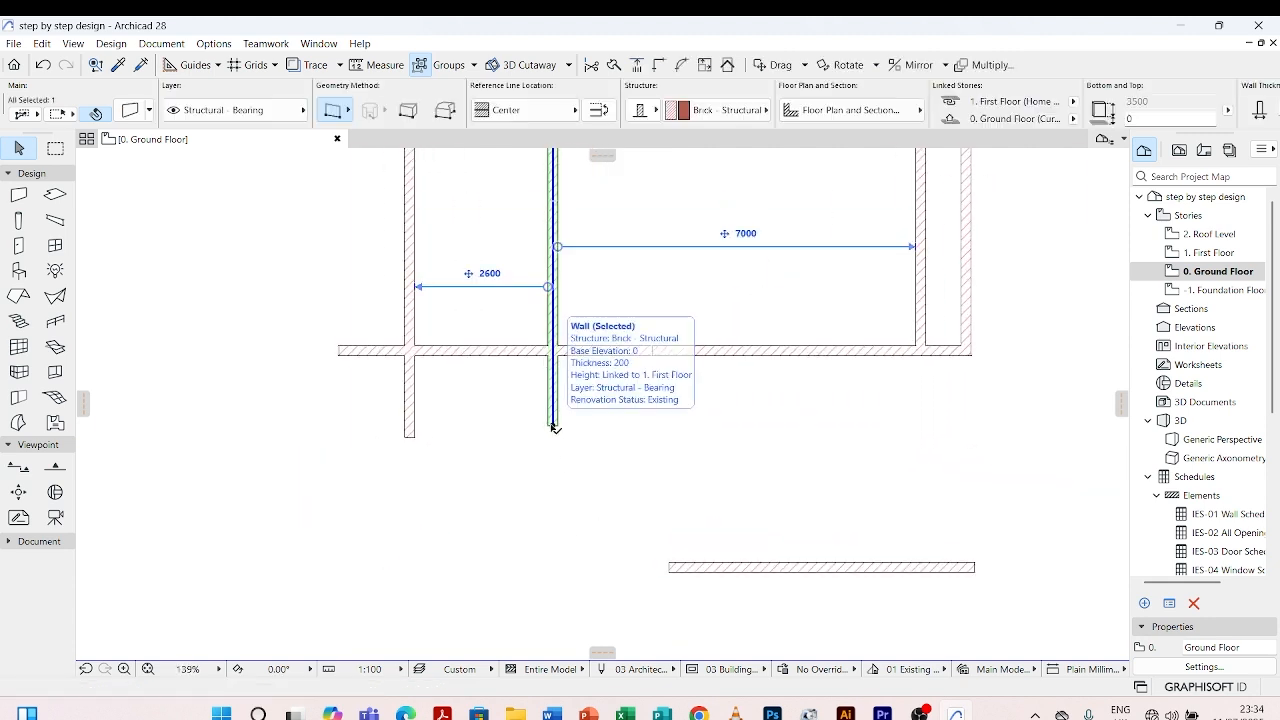
left_click(680, 567)
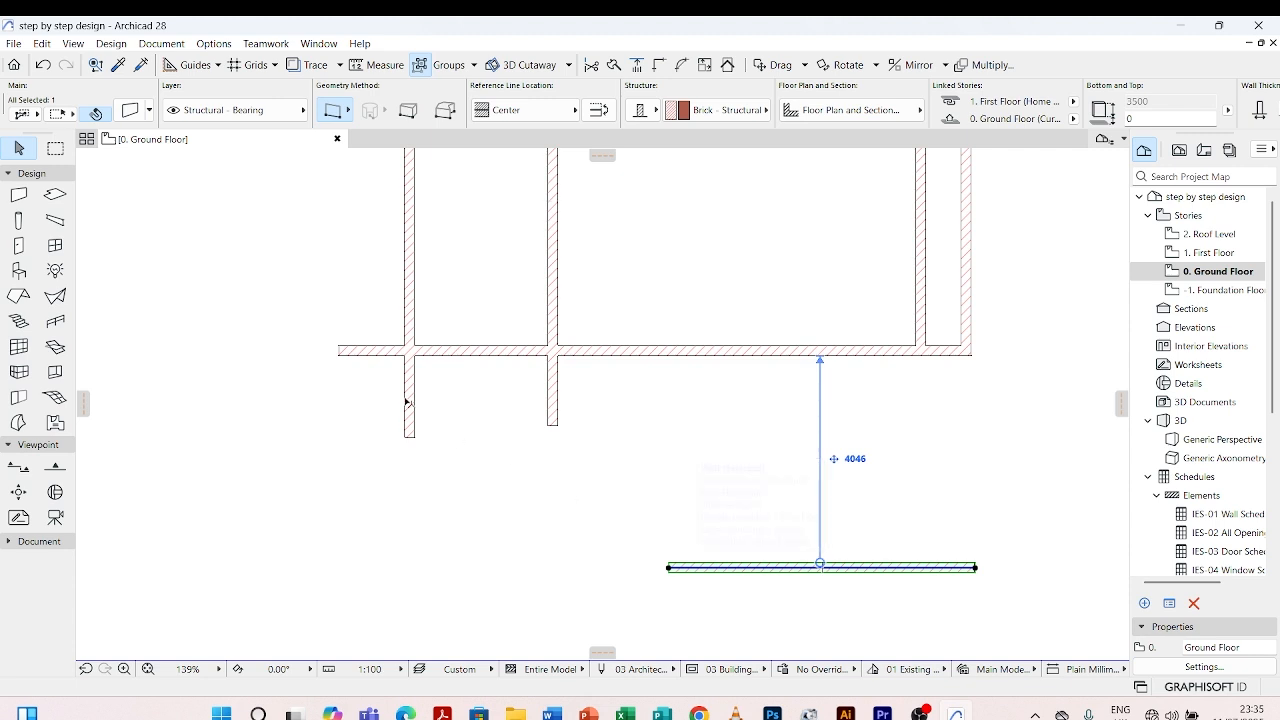
left_click(554, 415)
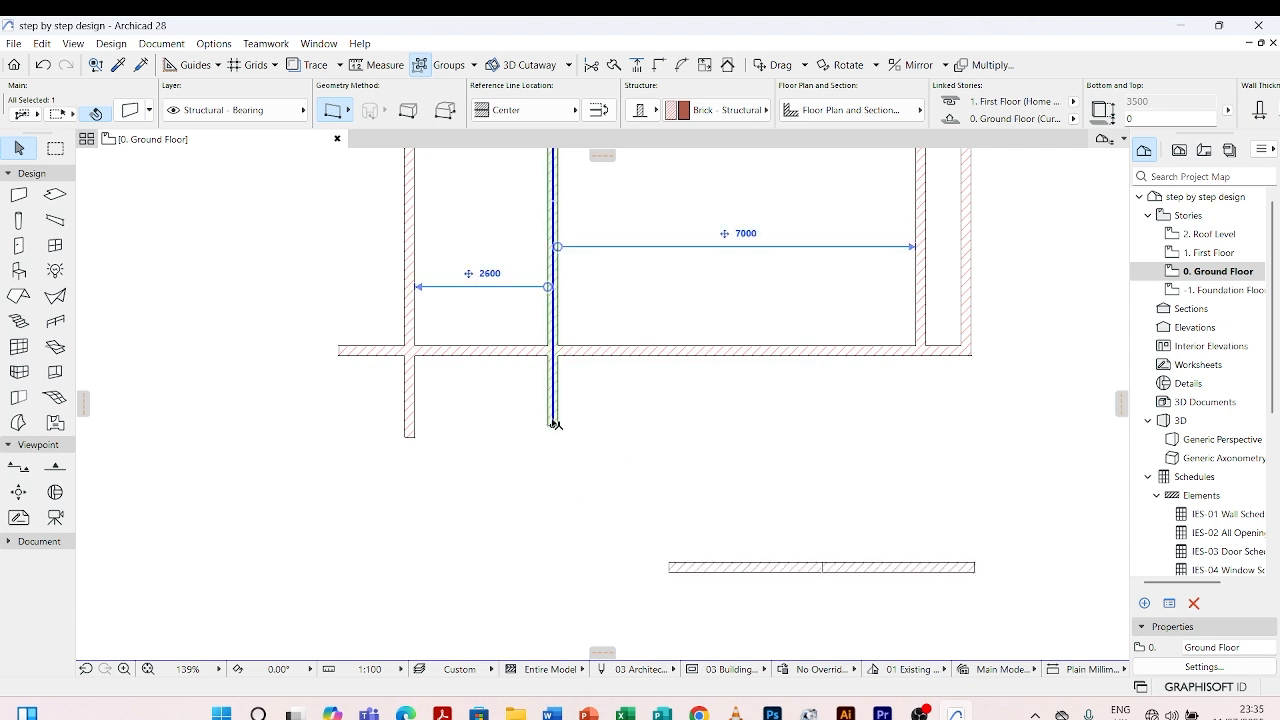
left_click(553, 426)
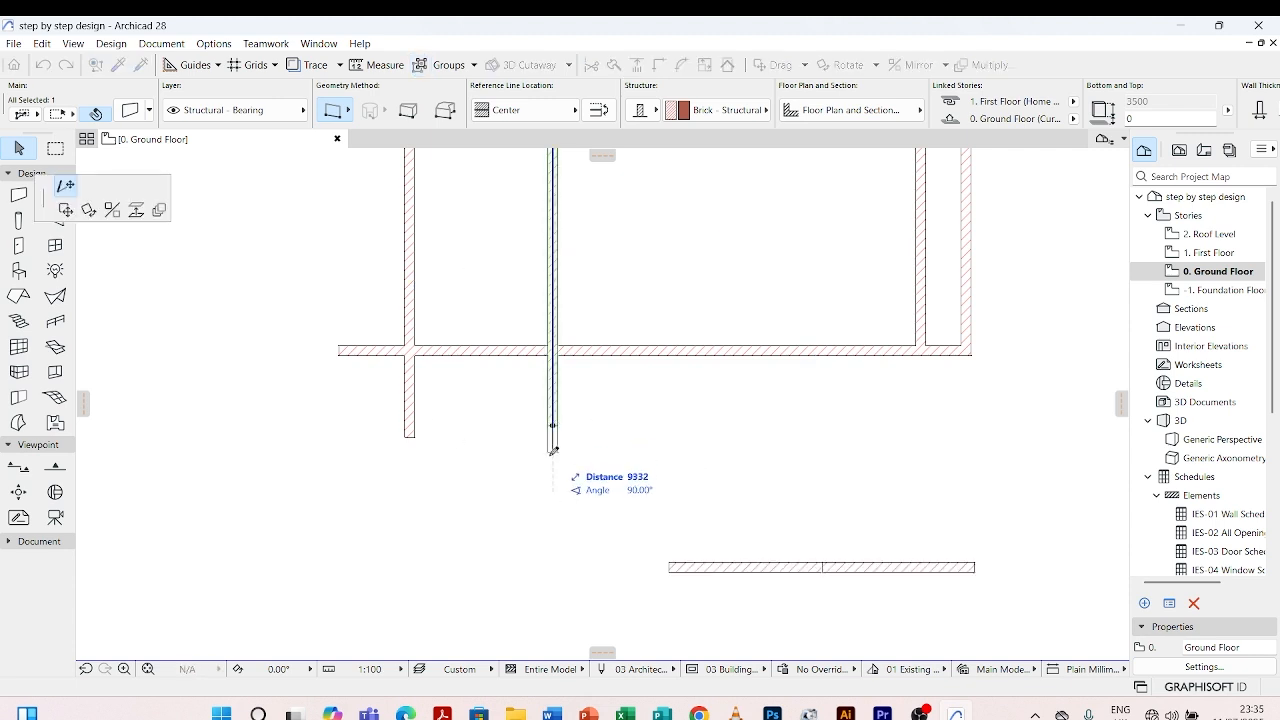
left_click(555, 560)
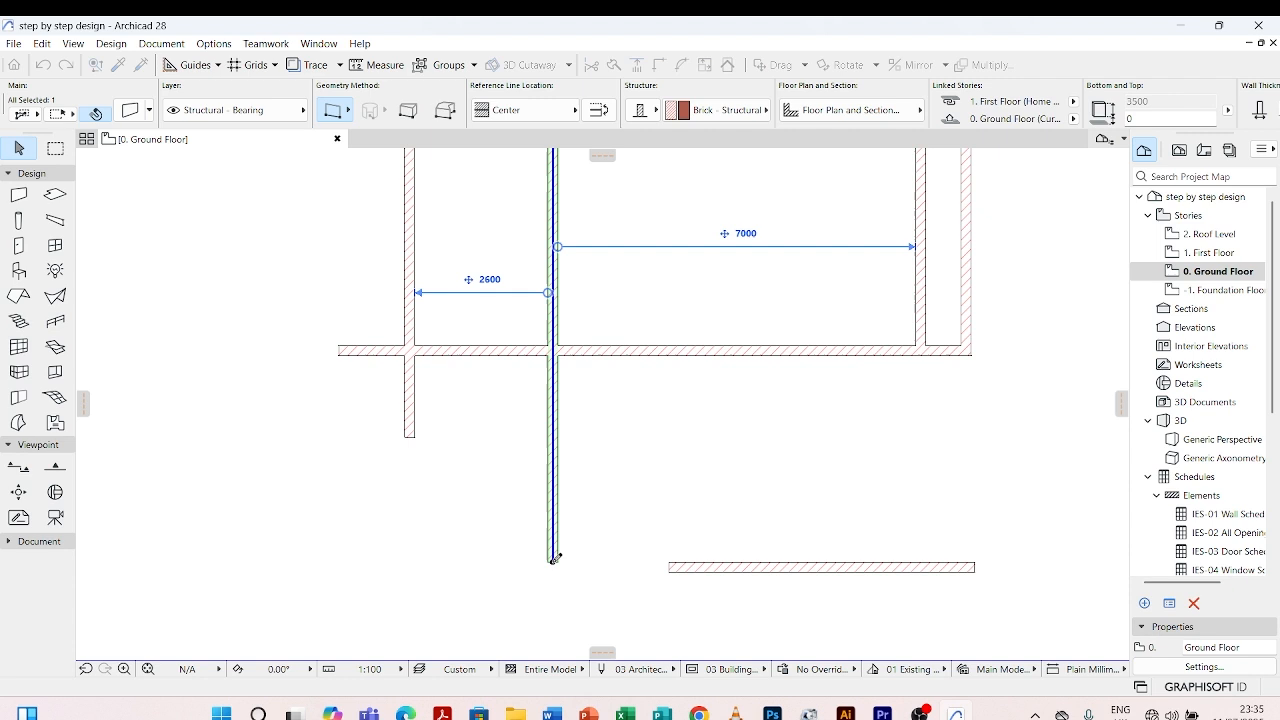
left_click(600, 425)
Shorten the crossing horizontal wall by stretching its left end back to the second vertical wall's centerline
left_click(496, 357)
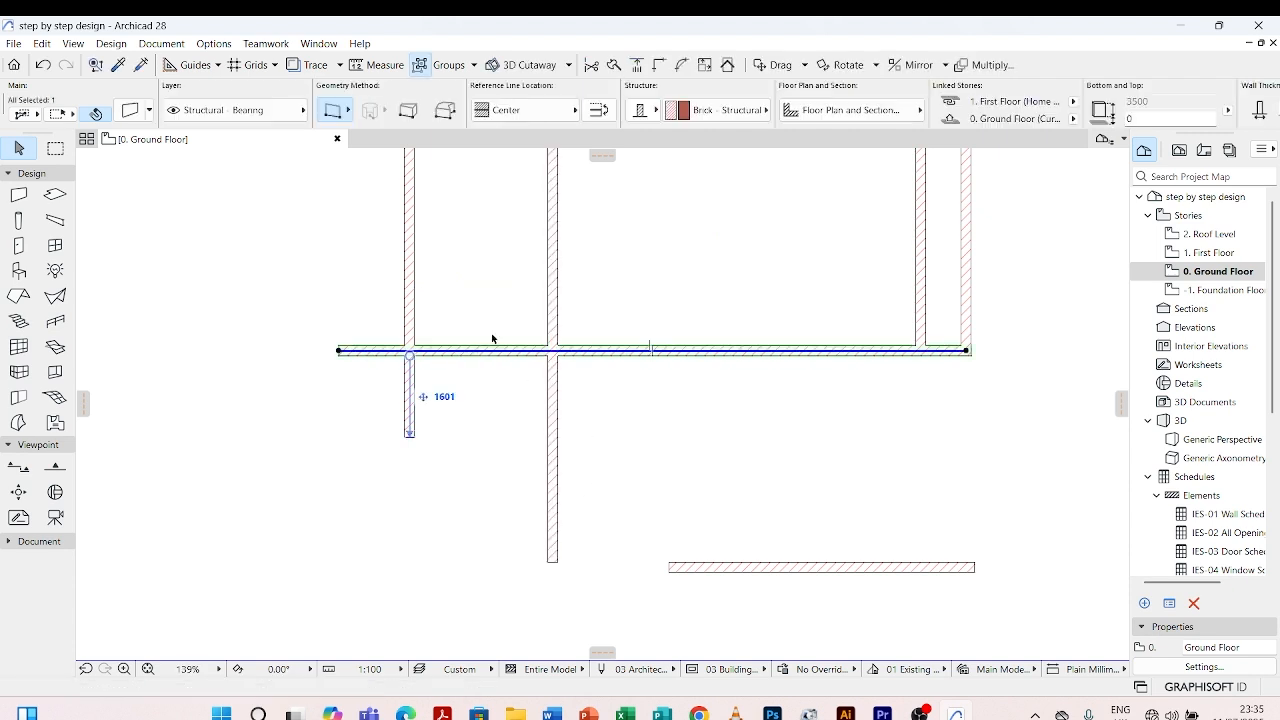
left_click(340, 351)
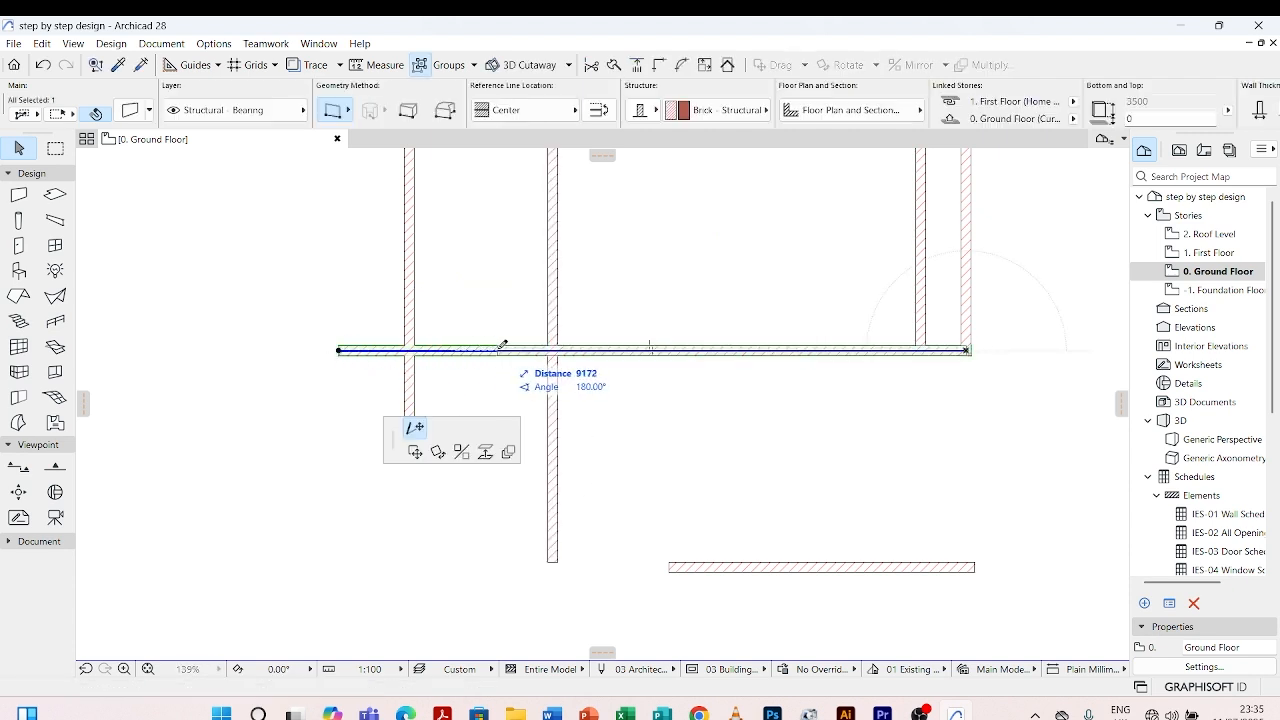
left_click(552, 350)
left_click(603, 391)
scroll(603, 391, "down", 2)
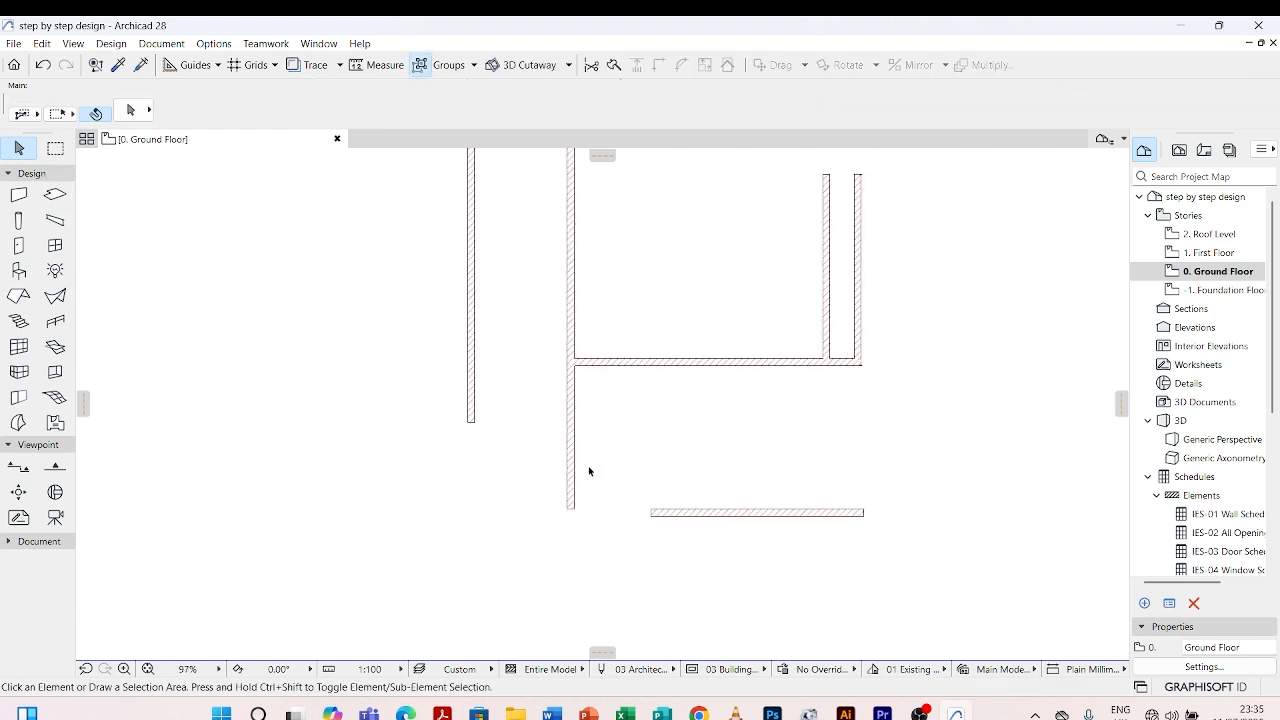
Drag the loose lower horizontal wall up and left so it crosses the second vertical wall just below the first vertical wall's lower end
left_click(686, 513)
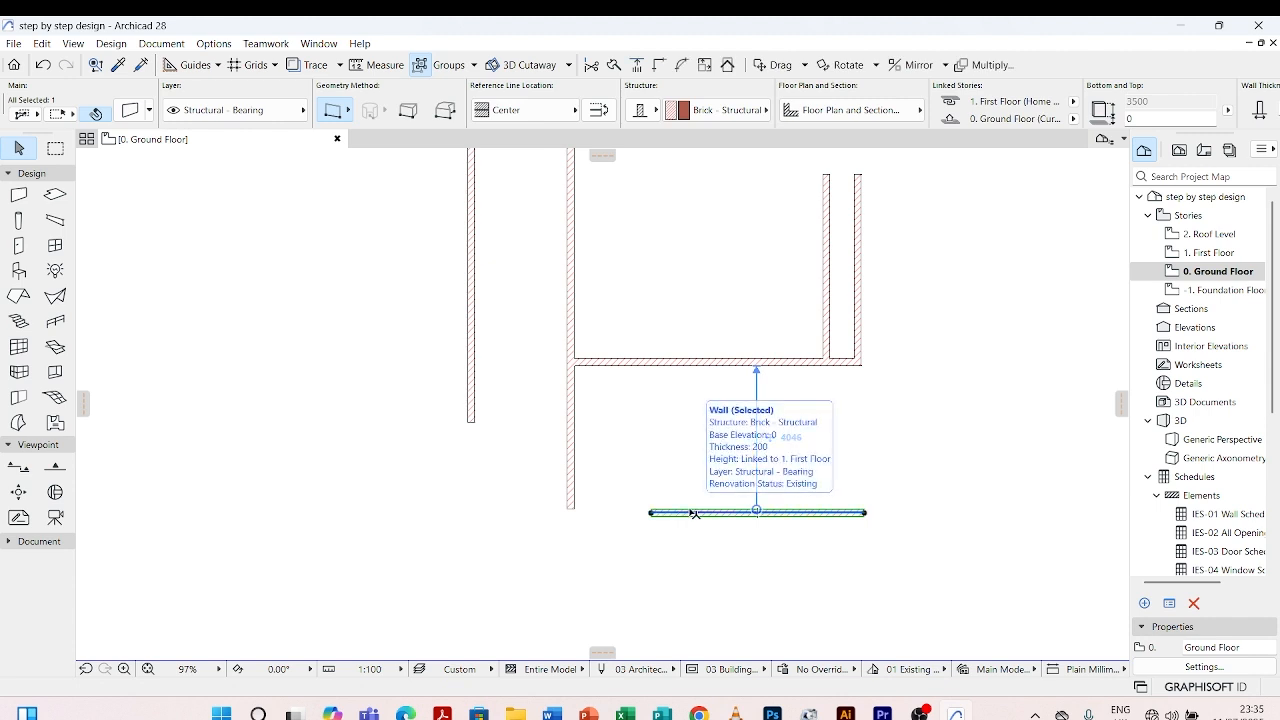
key("ctrl+d")
left_click(688, 513)
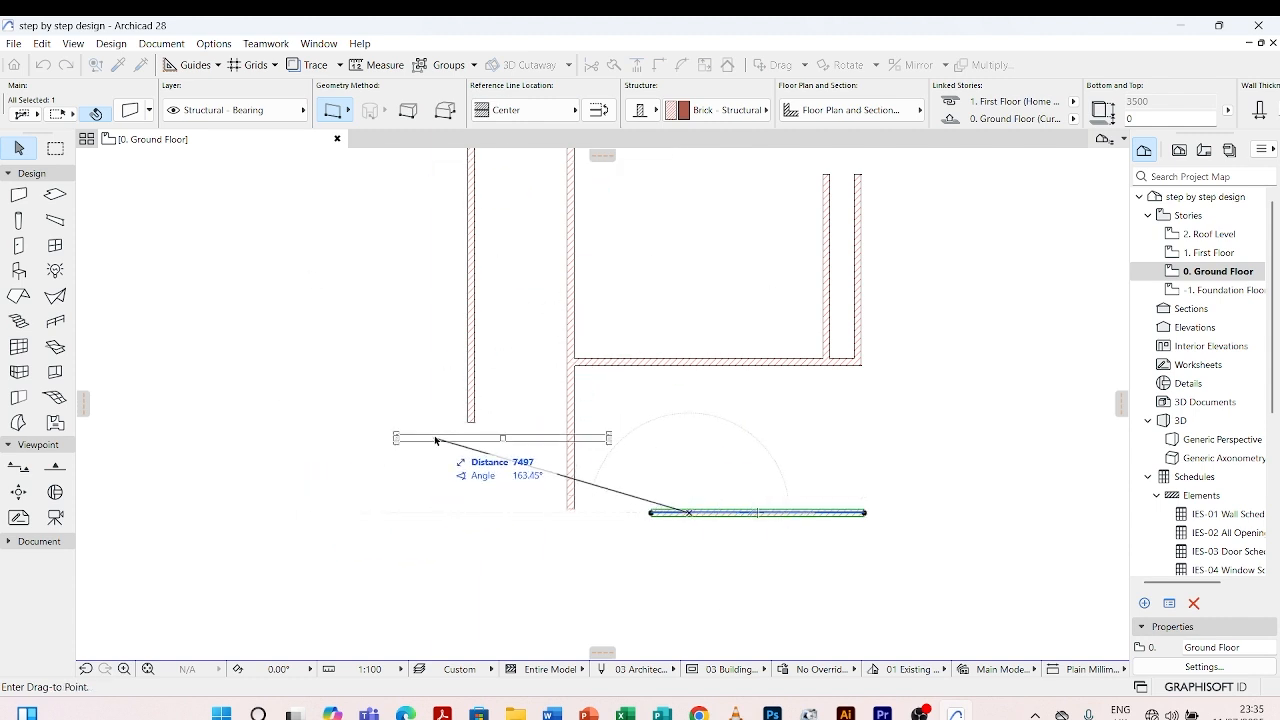
scroll(445, 415, "up", 3)
left_click(468, 424)
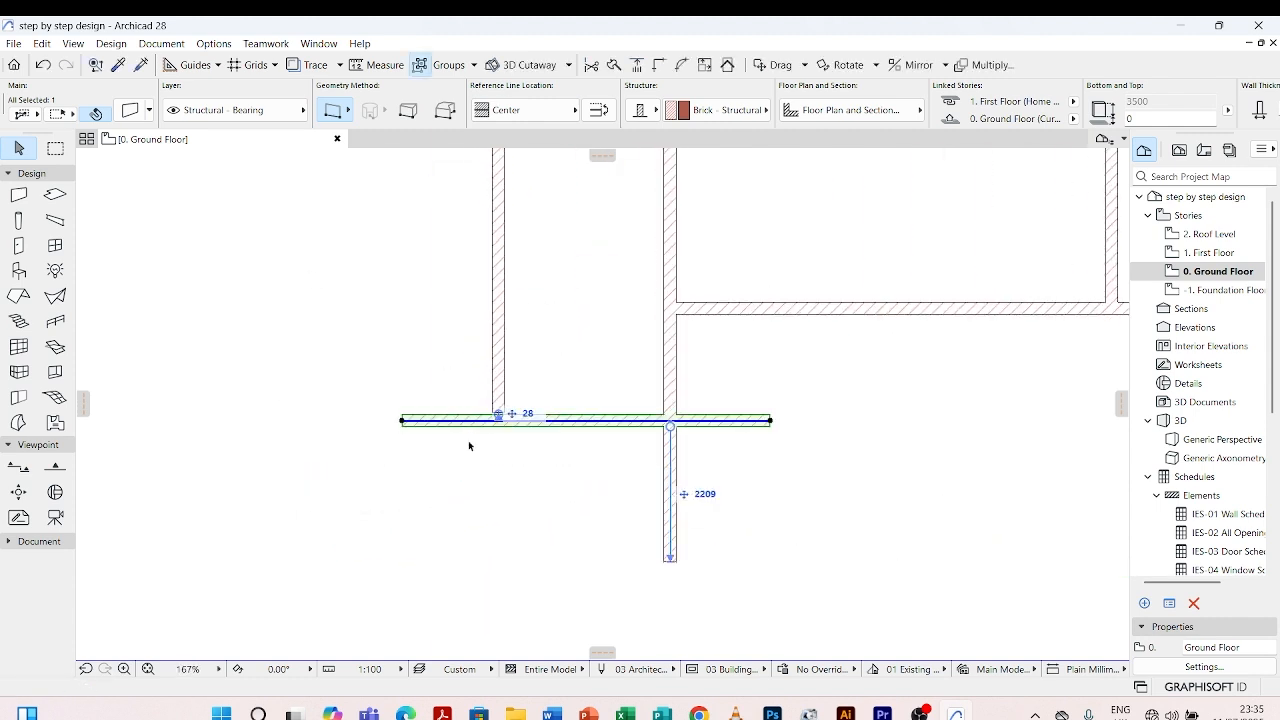
left_click(462, 507)
scroll(673, 307, "up", 2)
scroll(583, 414, "down", 4)
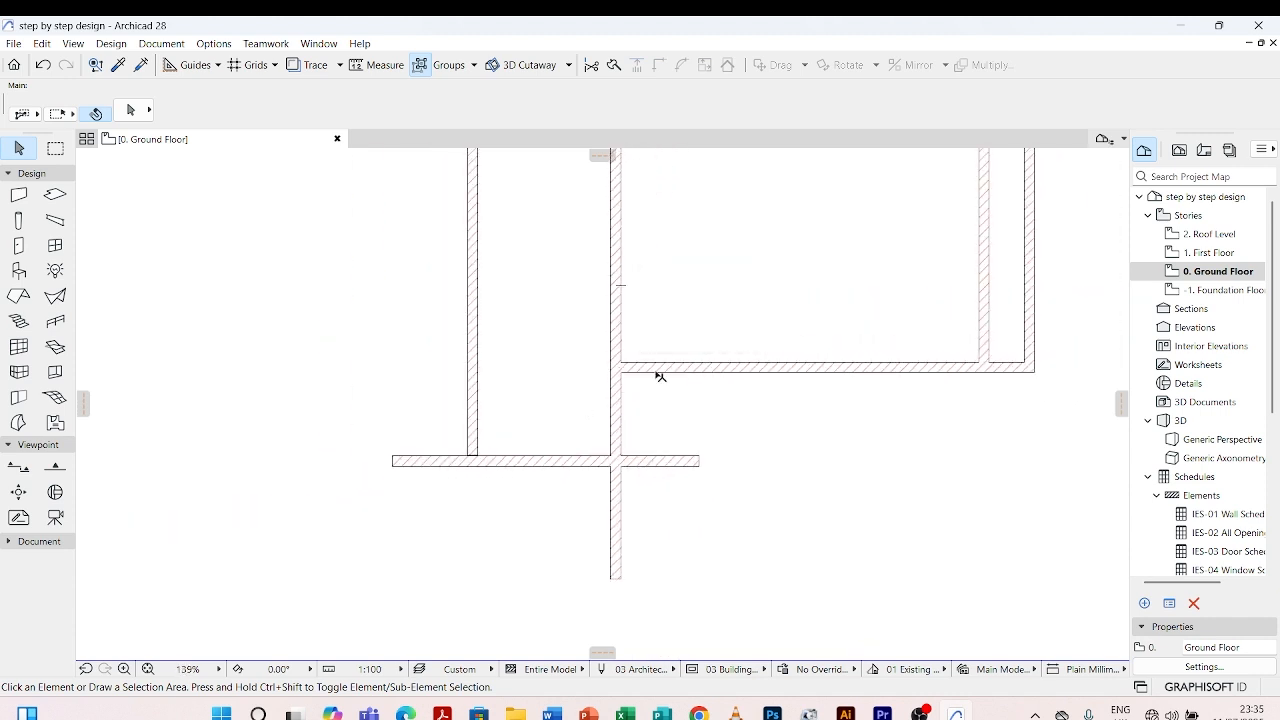
Trim the relocated horizontal wall's right end to the second vertical wall with Adjust
left_click(645, 461)
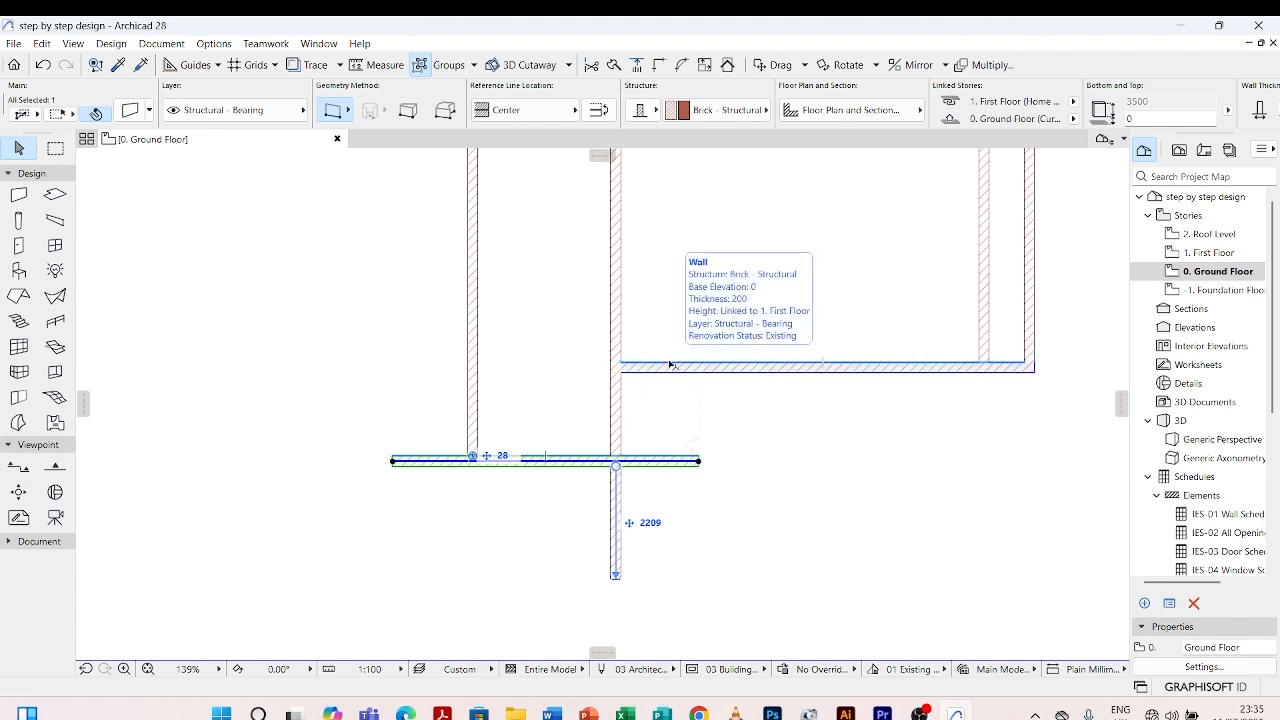
scroll(688, 458, "up", 3)
key("Escape")
left_click(659, 455)
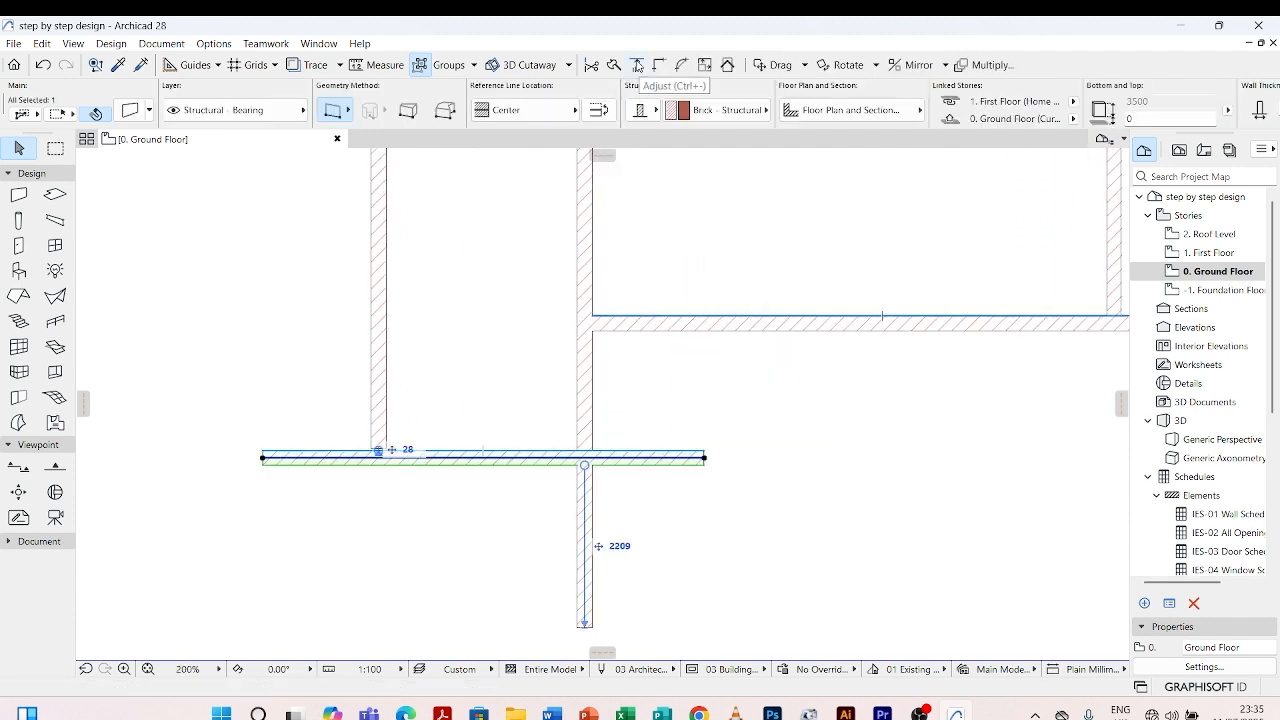
left_click(637, 68)
scroll(569, 500, "up", 3)
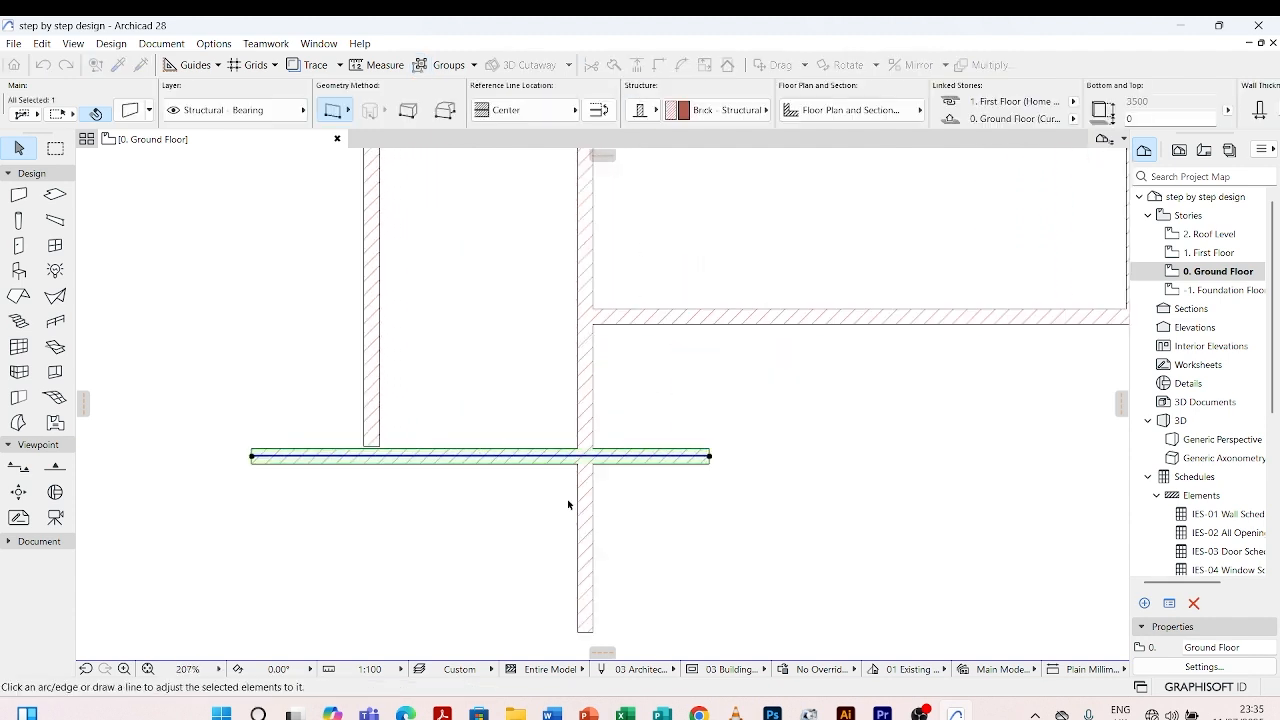
left_click(597, 362)
left_click(448, 495)
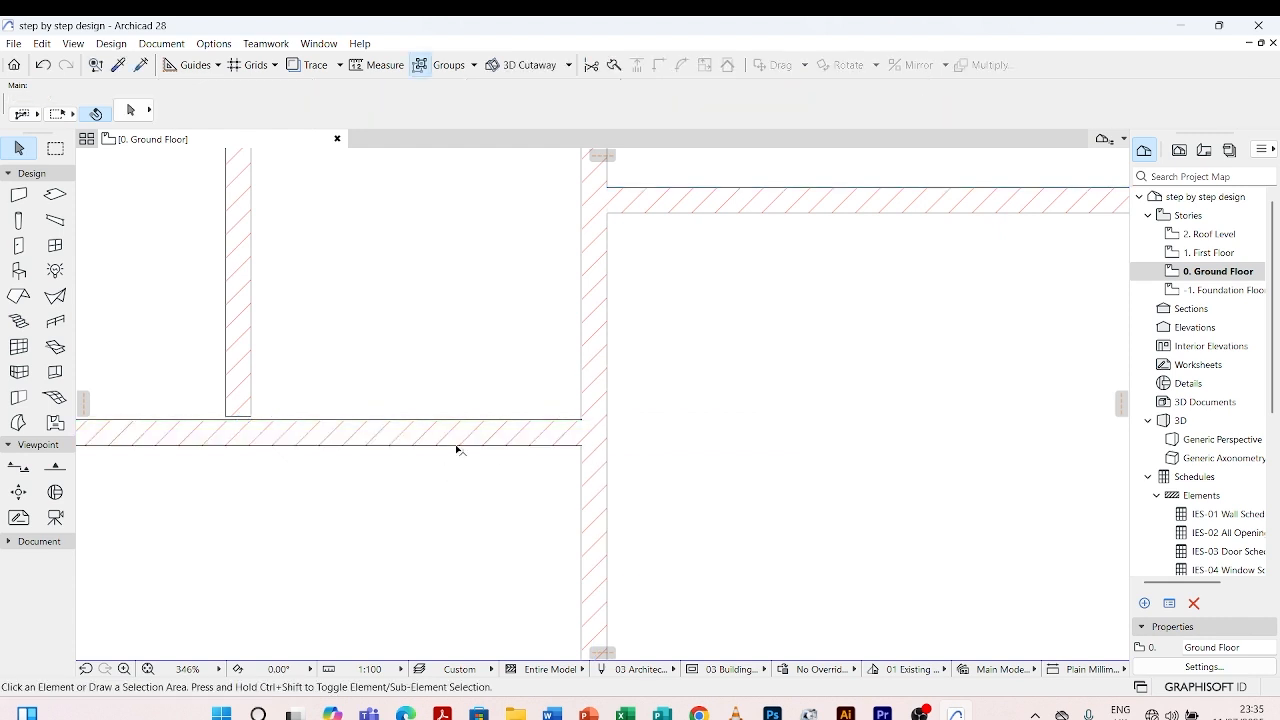
Drag the trimmed horizontal wall straight up from its upper-right corner to align its top face with the right-hand horizontal wall's lower face
left_click(460, 445)
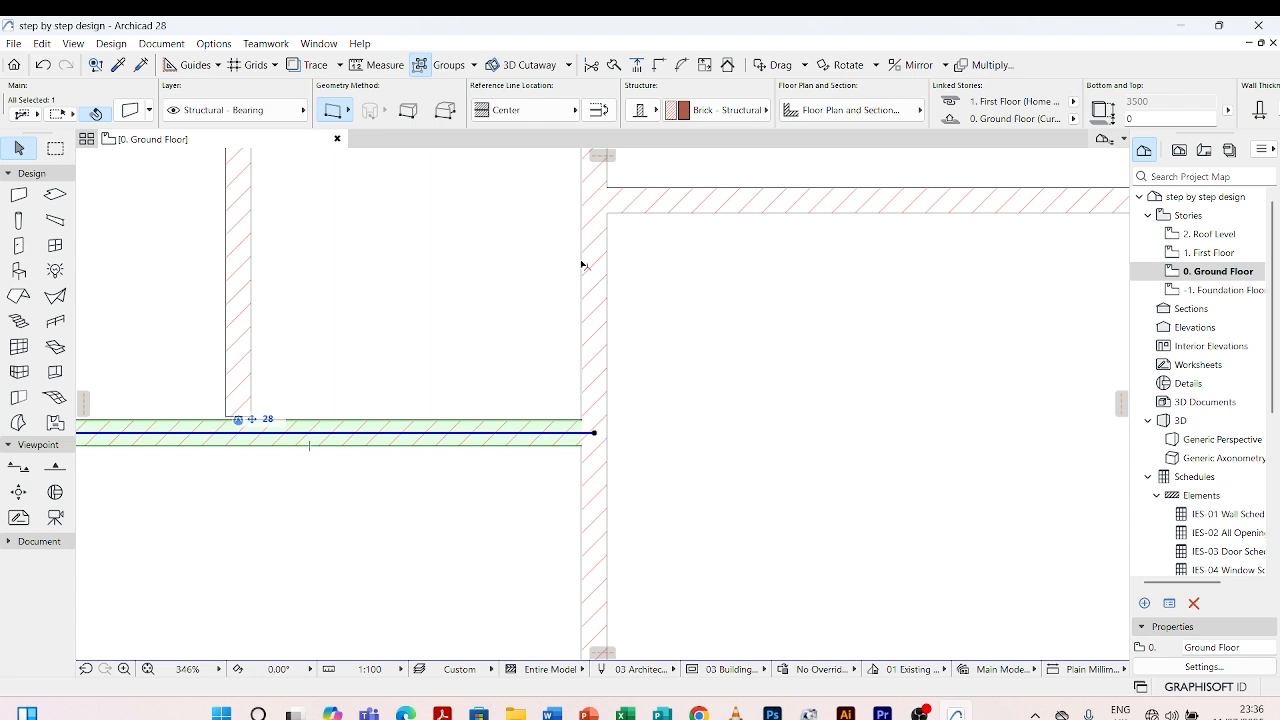
right_click(582, 424)
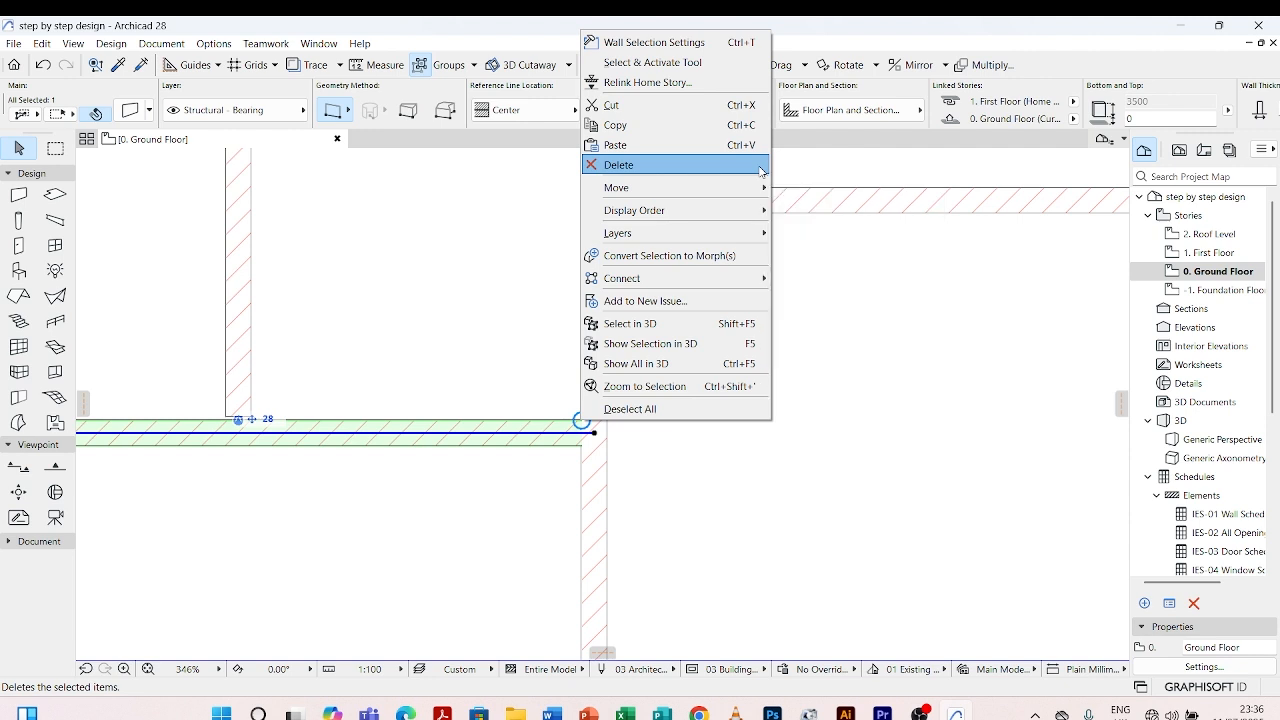
mouse_move(762, 187)
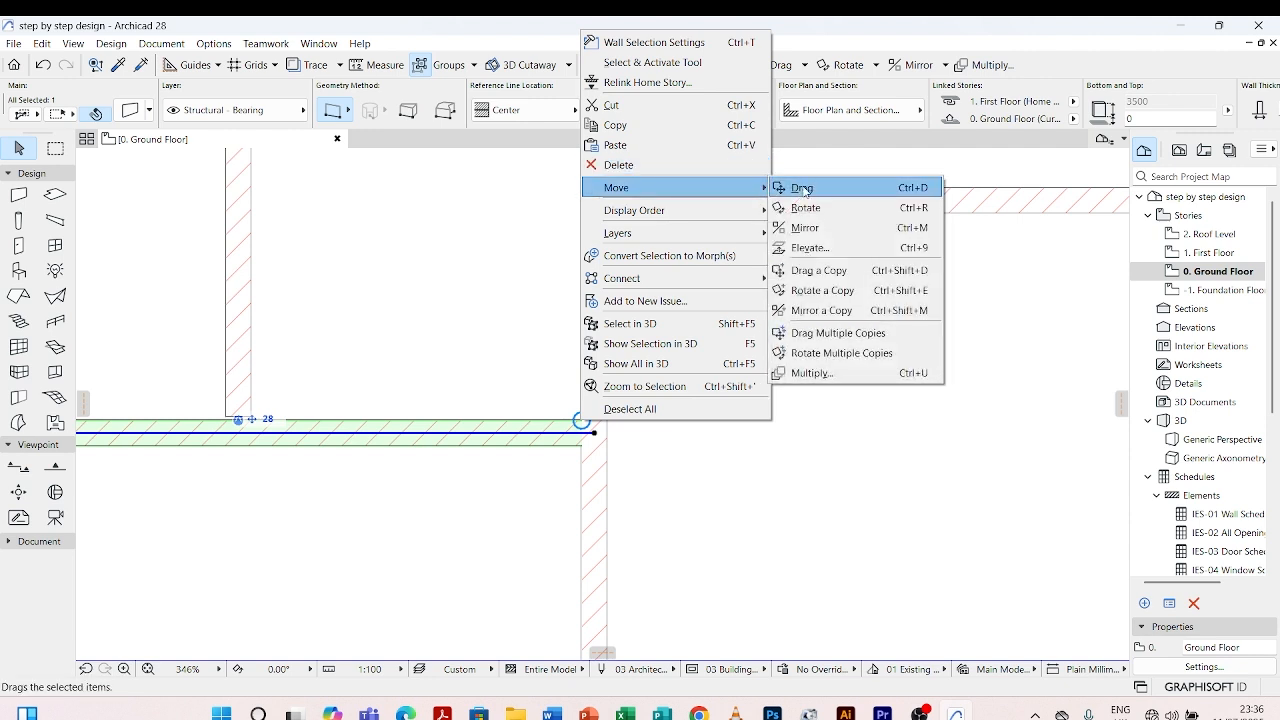
left_click(802, 187)
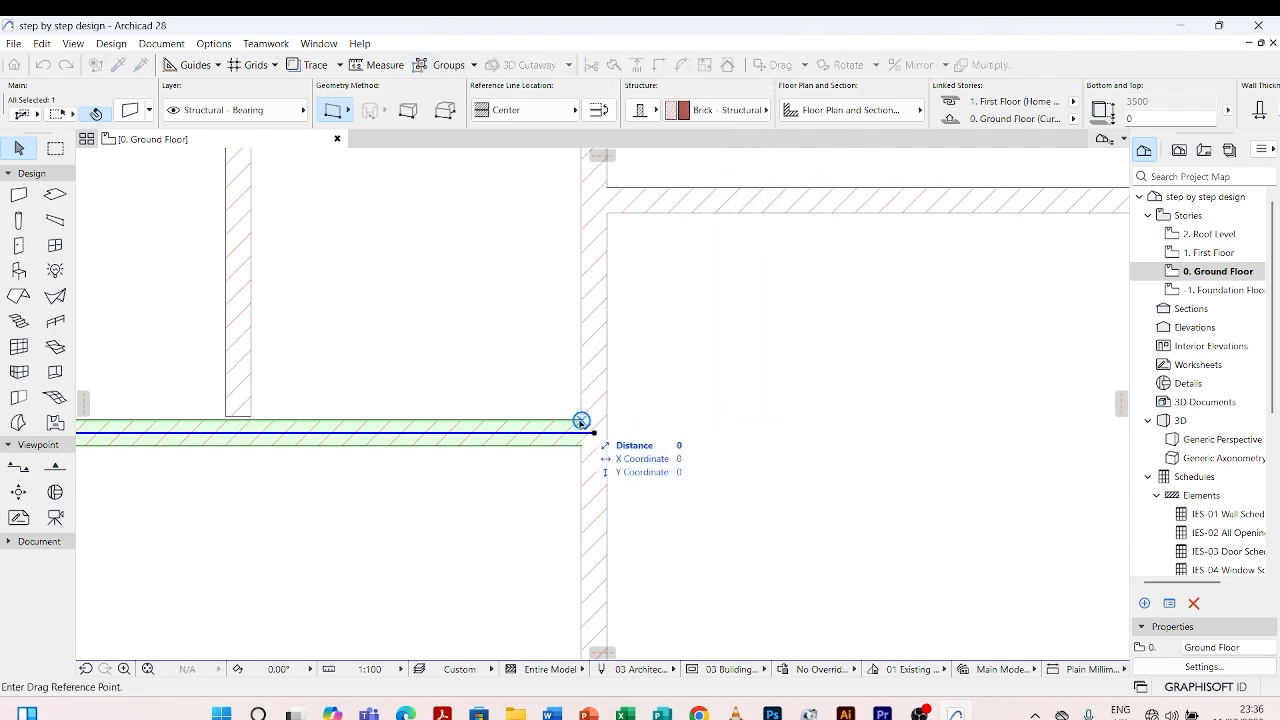
left_click(581, 420)
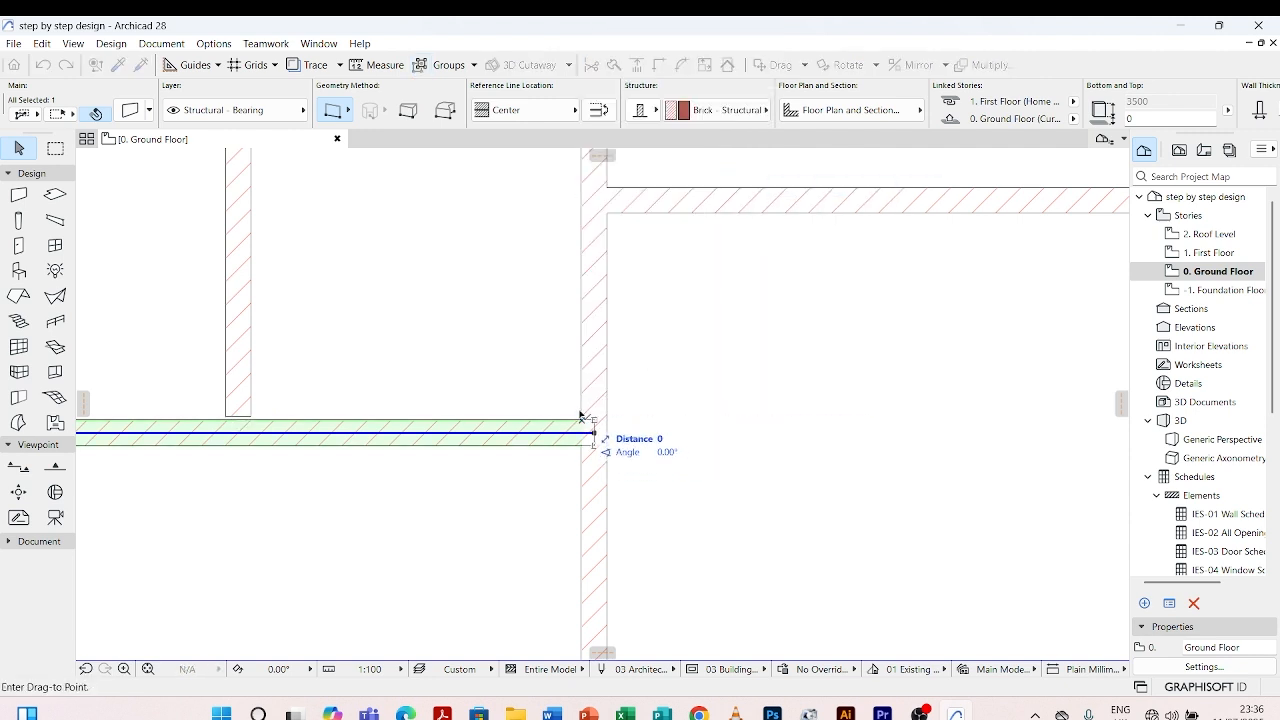
left_click(584, 214)
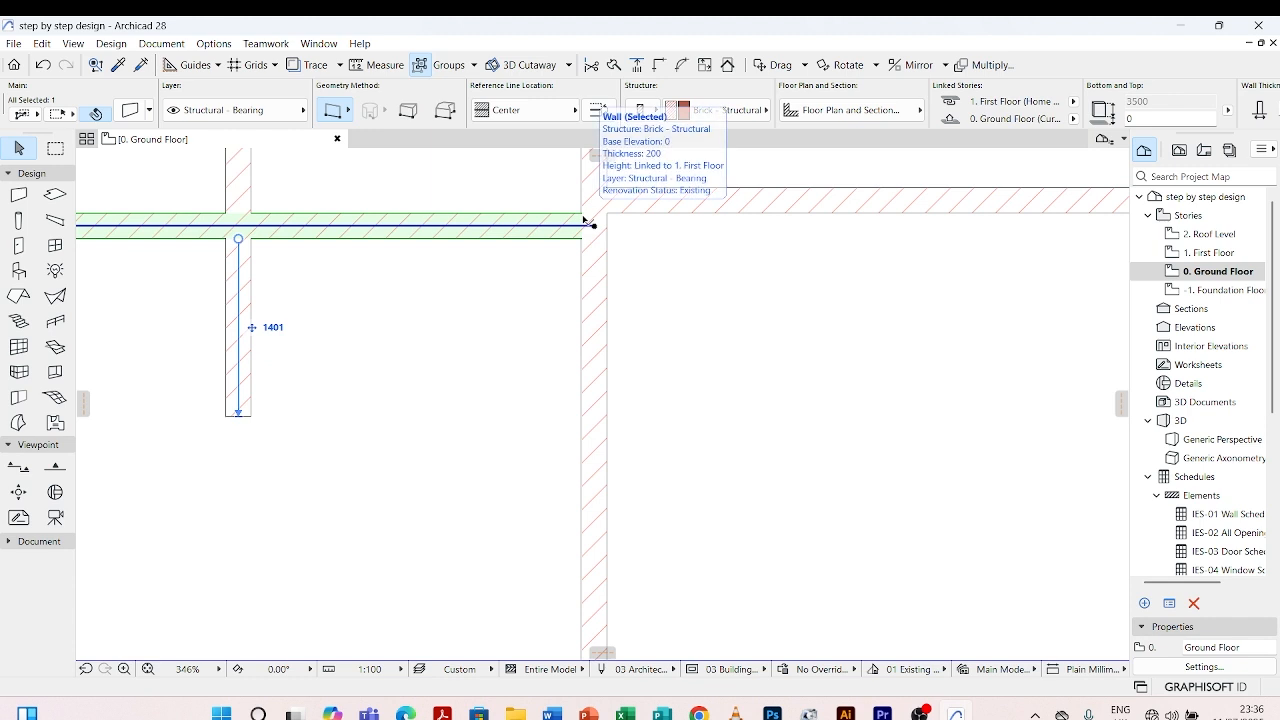
Drag the selected lower horizontal wall straight down 3000 mm from its upper-right corner along the second vertical wall
key("ctrl+d")
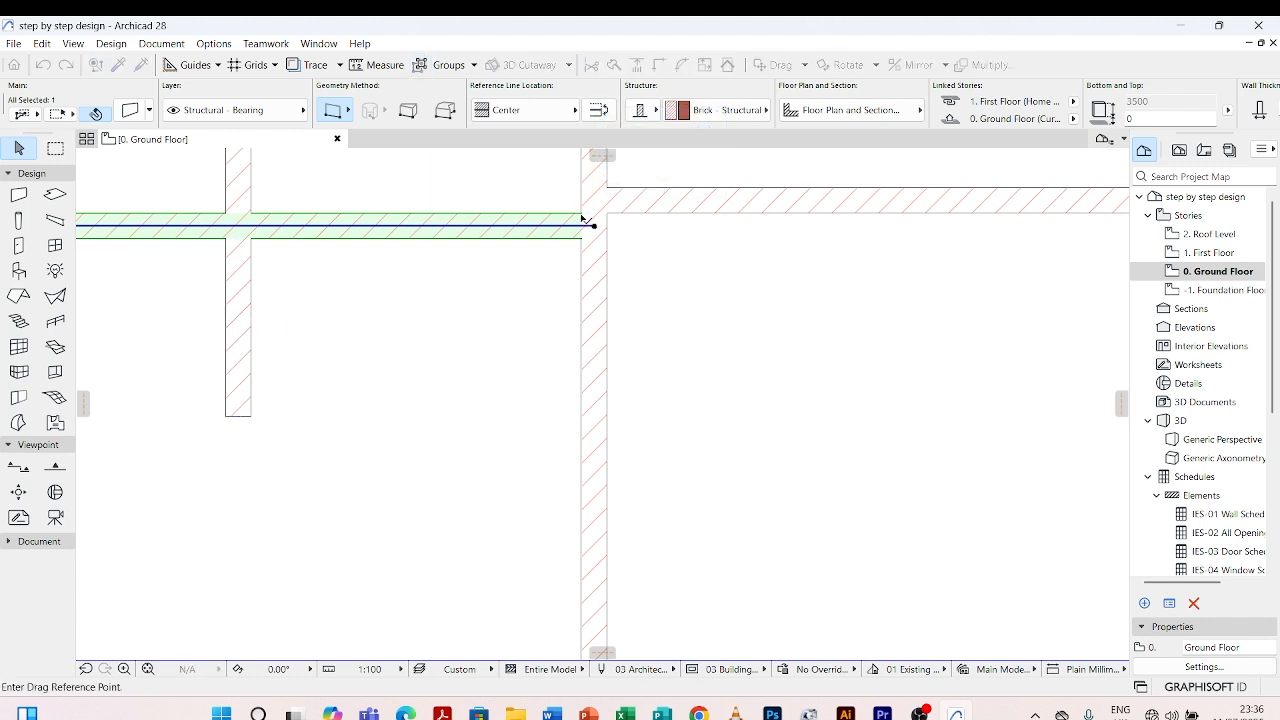
left_click(582, 214)
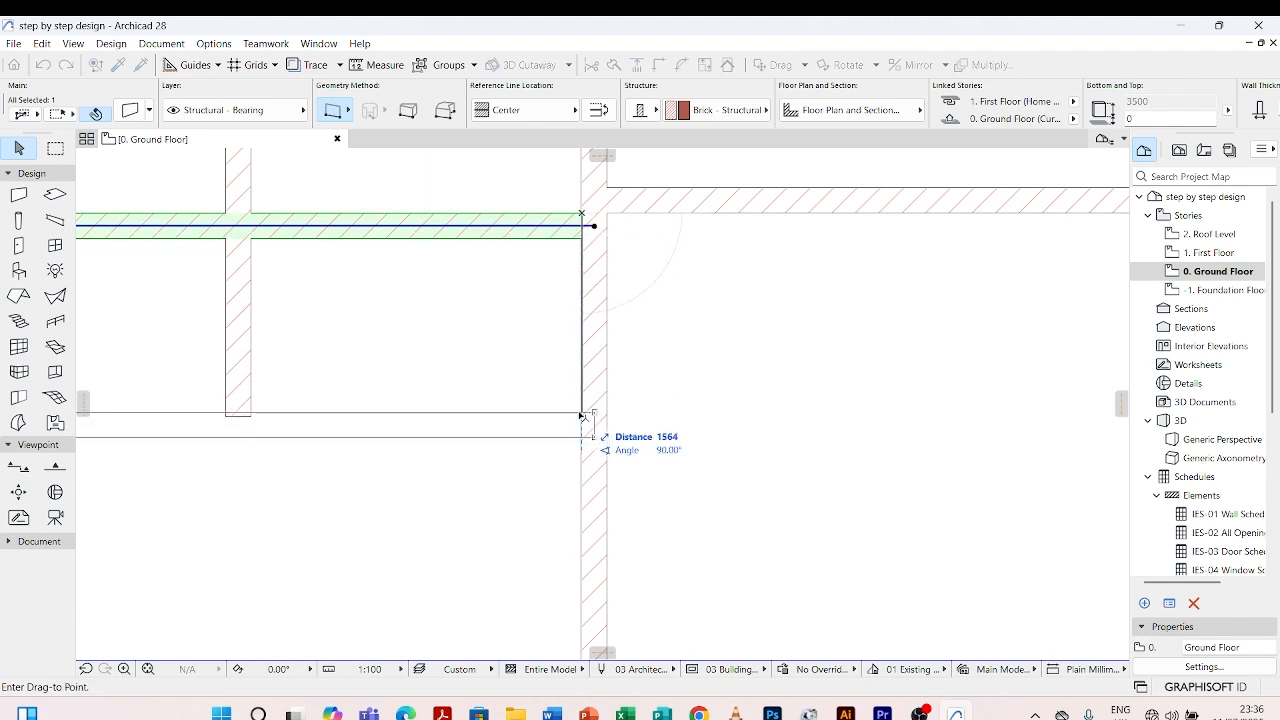
type("3000")
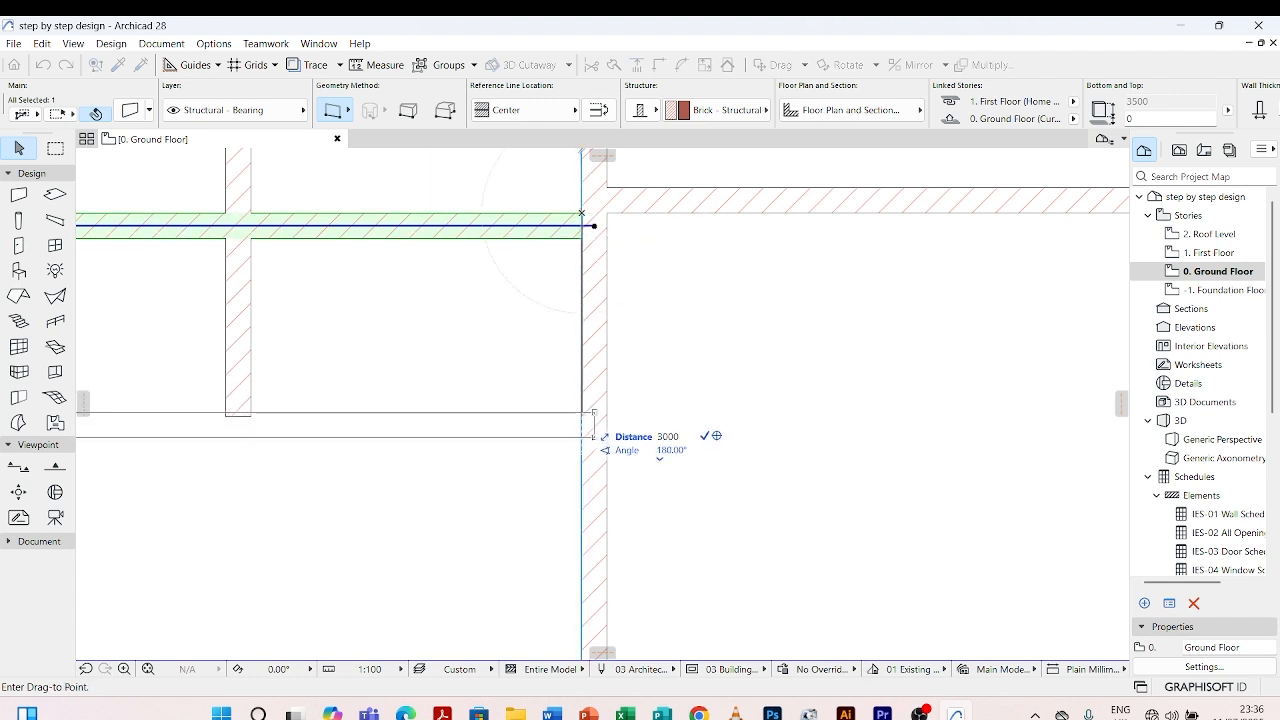
key("Return")
scroll(614, 451, "down", 3)
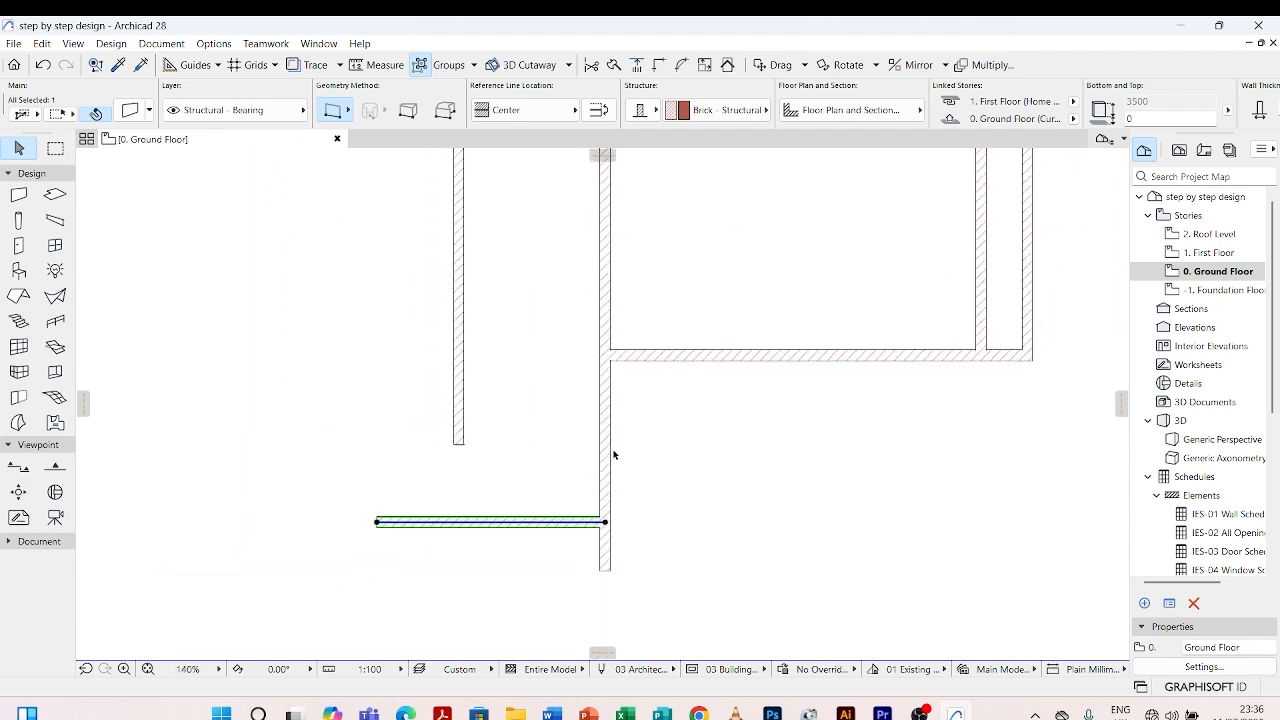
left_click(654, 450)
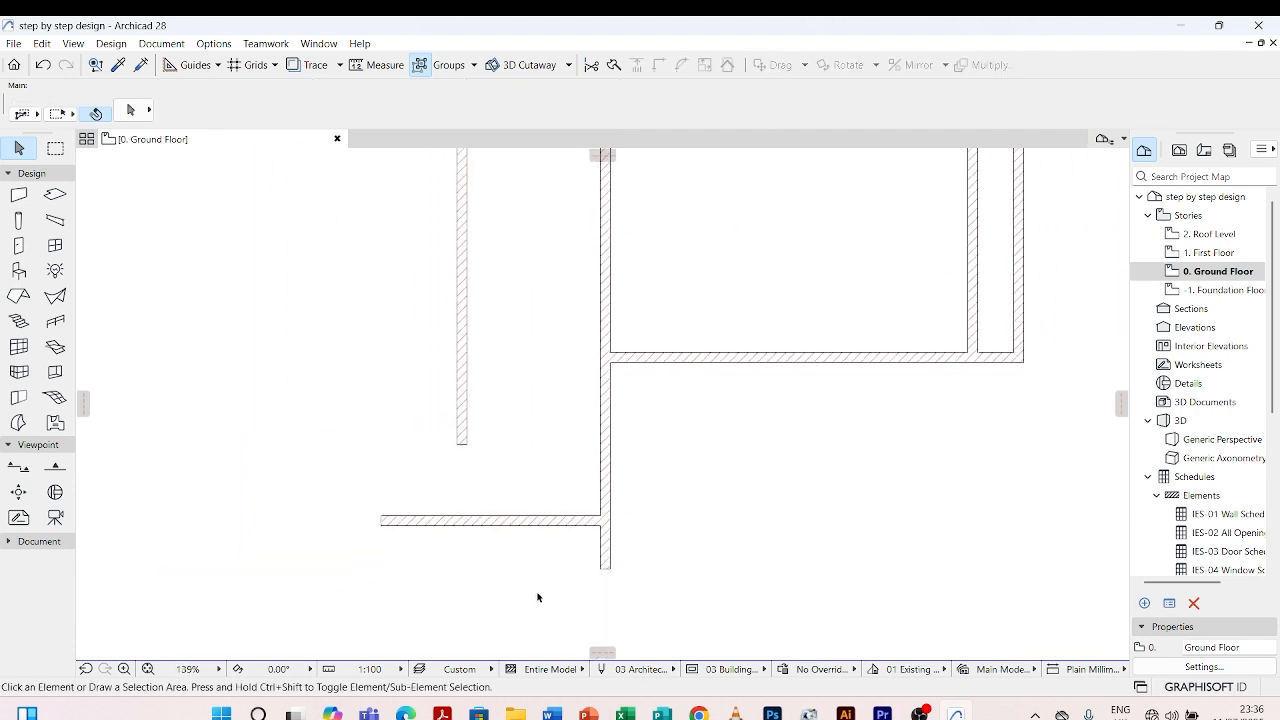
Join the first vertical wall and the lower horizontal wall into a clean corner with Intersect
left_click(465, 401)
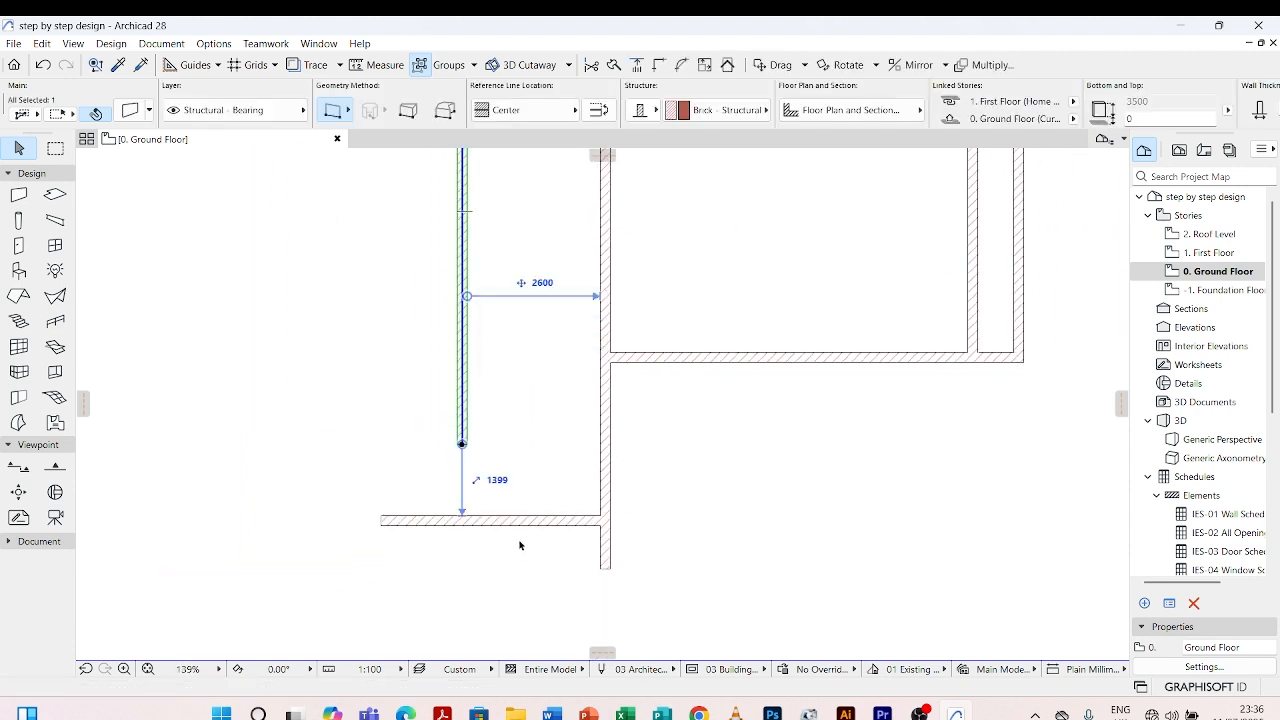
left_click(484, 543)
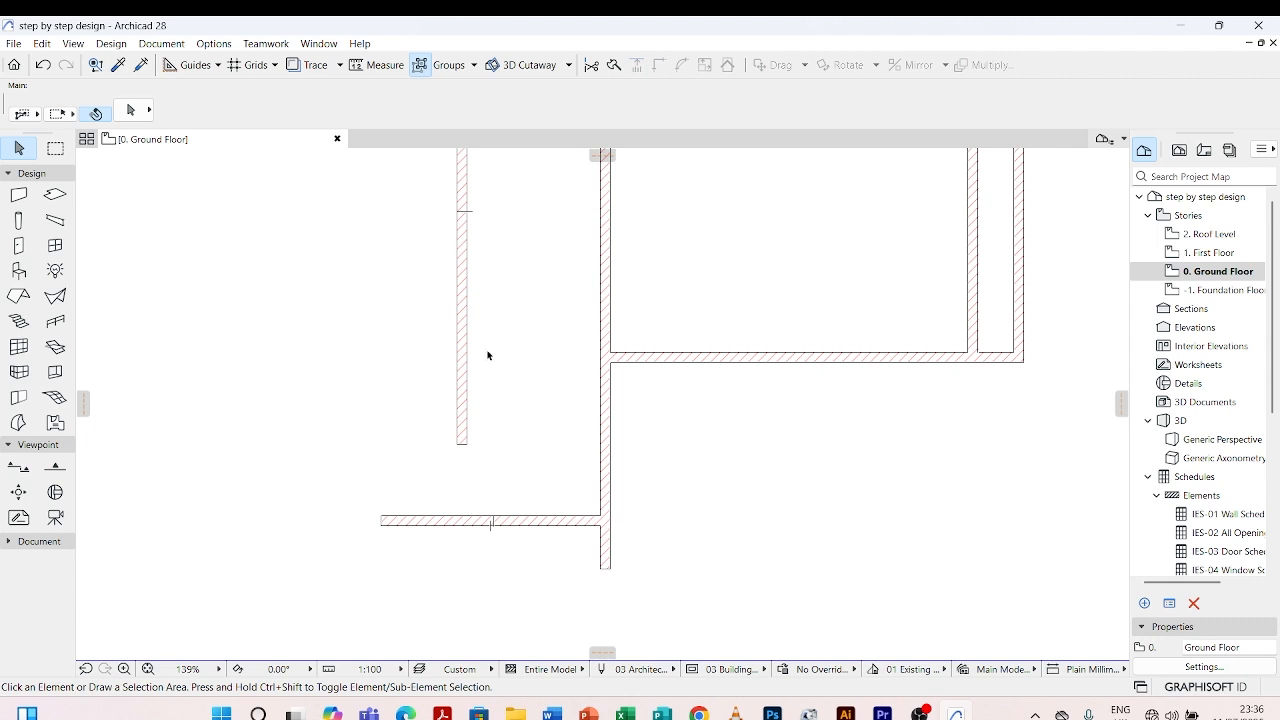
left_click(469, 397)
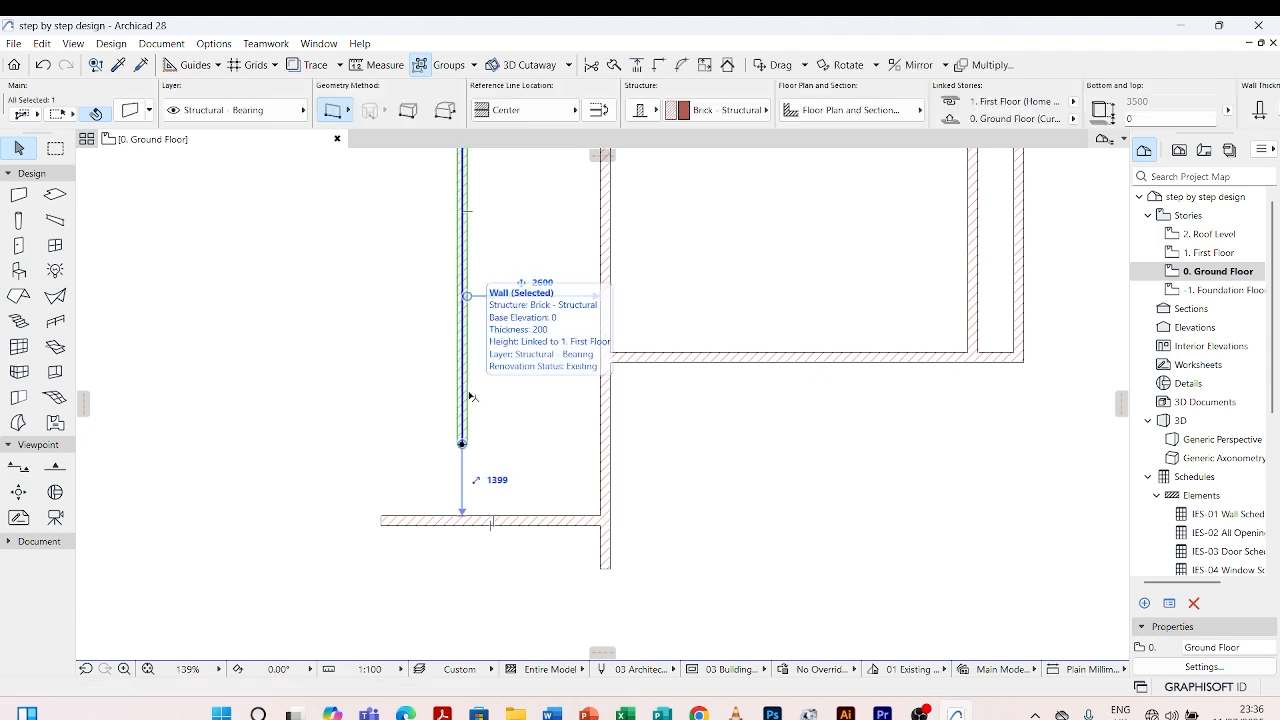
left_click(510, 524, "shift")
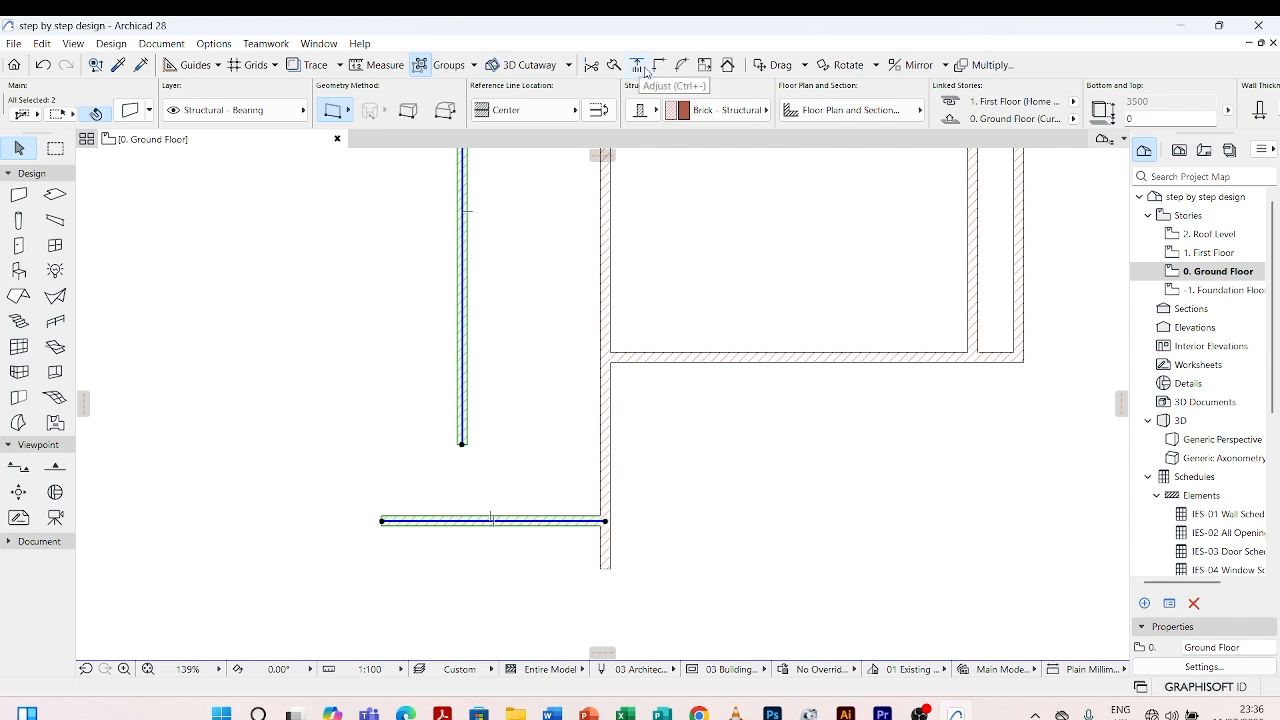
left_click(659, 65)
left_click(523, 440)
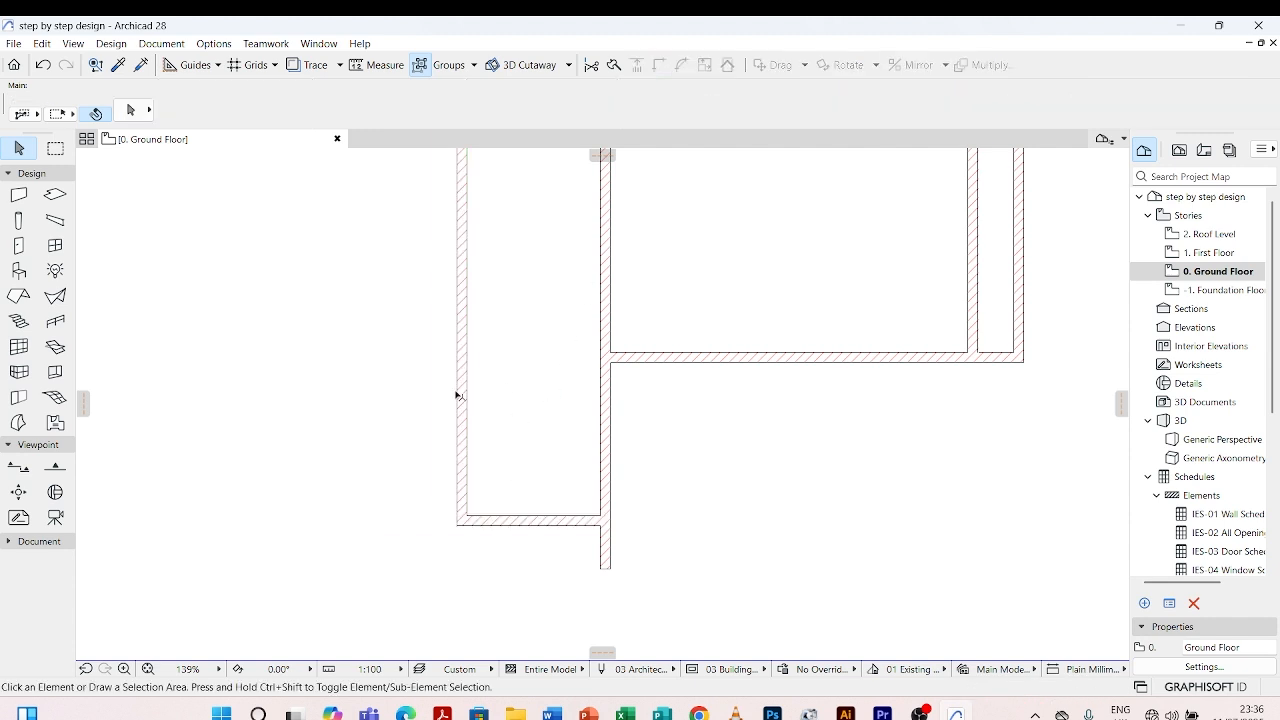
Draw a loose horizontal wall left of the first vertical wall's lower part, using settings picked up from the right-hand horizontal wall
scroll(565, 458, "down", 3)
scroll(610, 430, "down", 1)
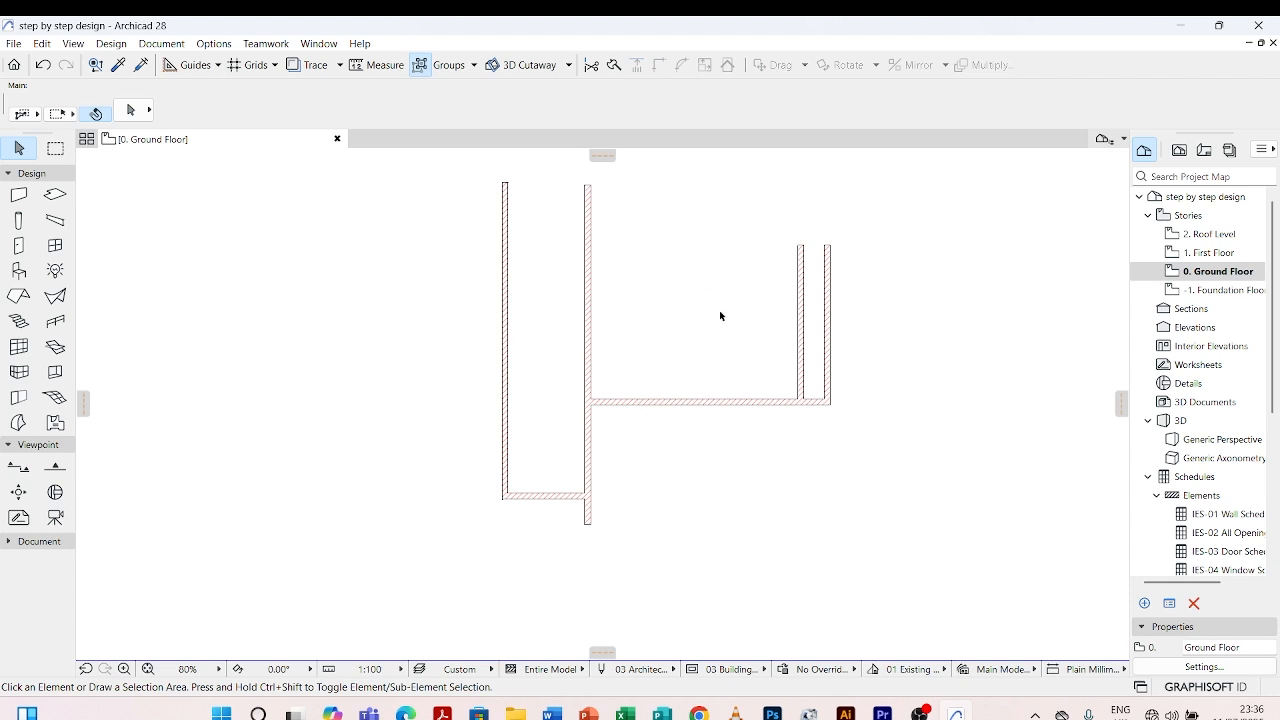
scroll(720, 316, "down", 2)
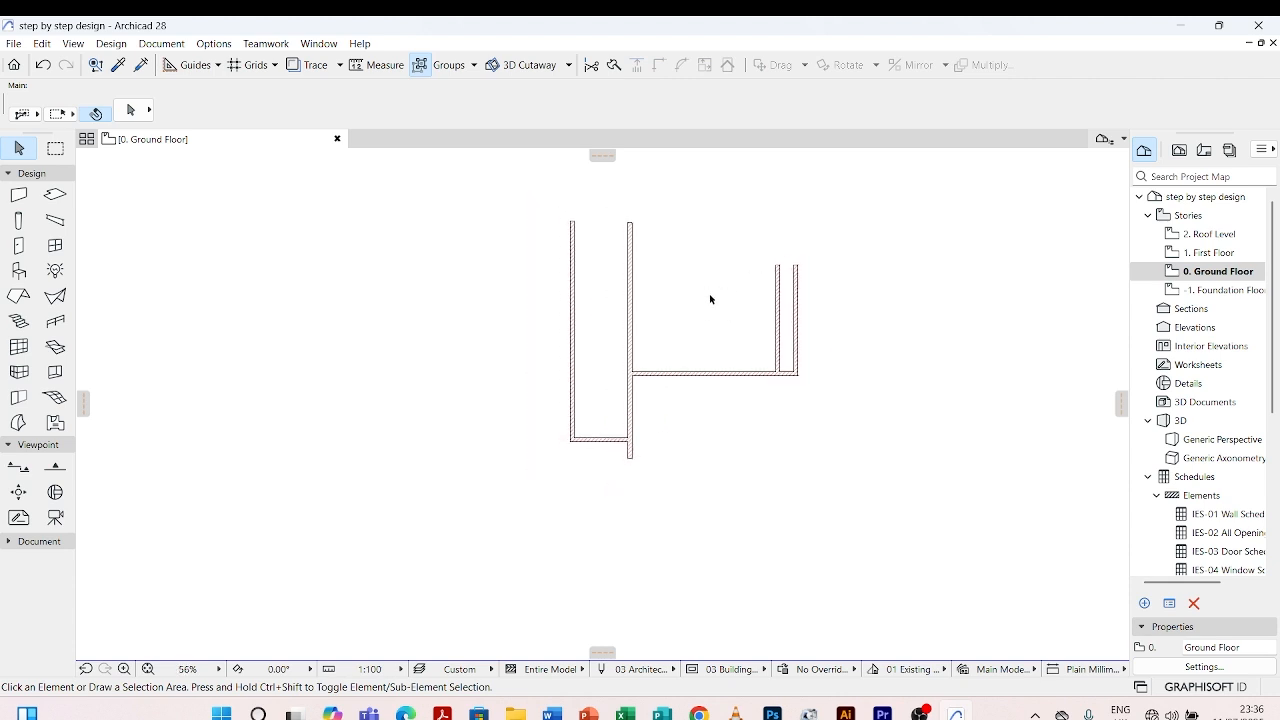
scroll(534, 351, "up", 3)
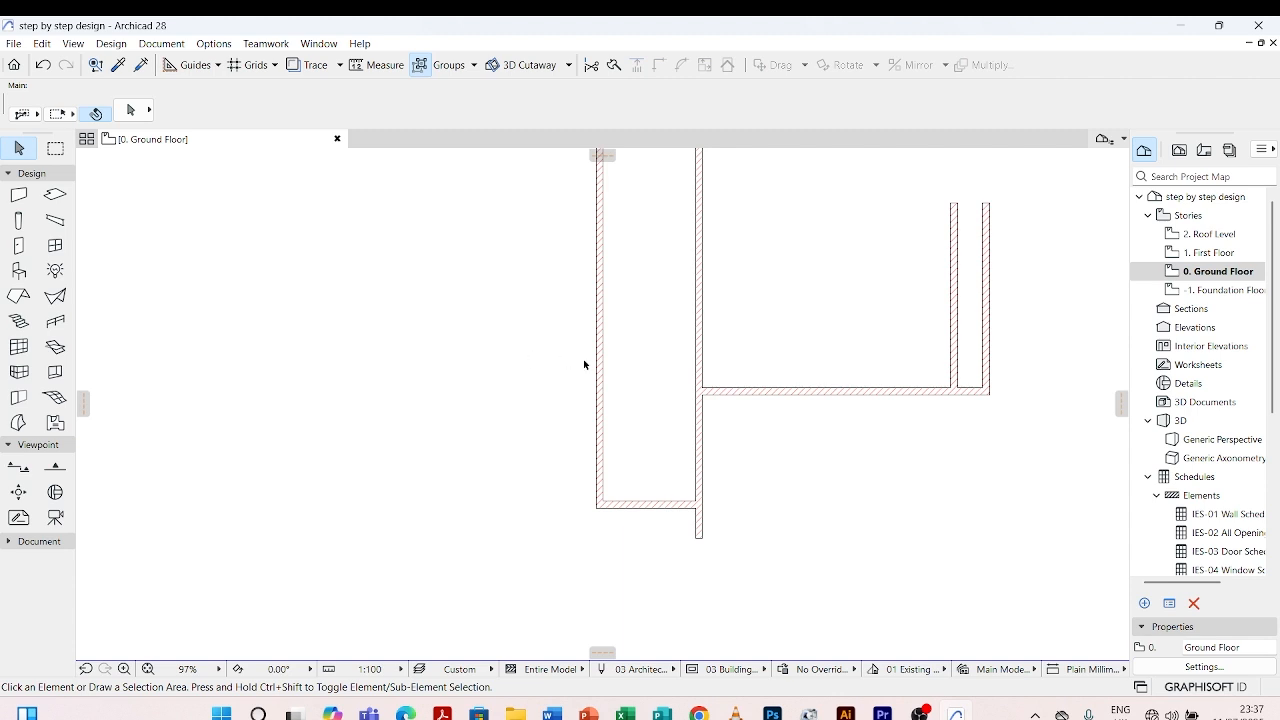
left_click(749, 394)
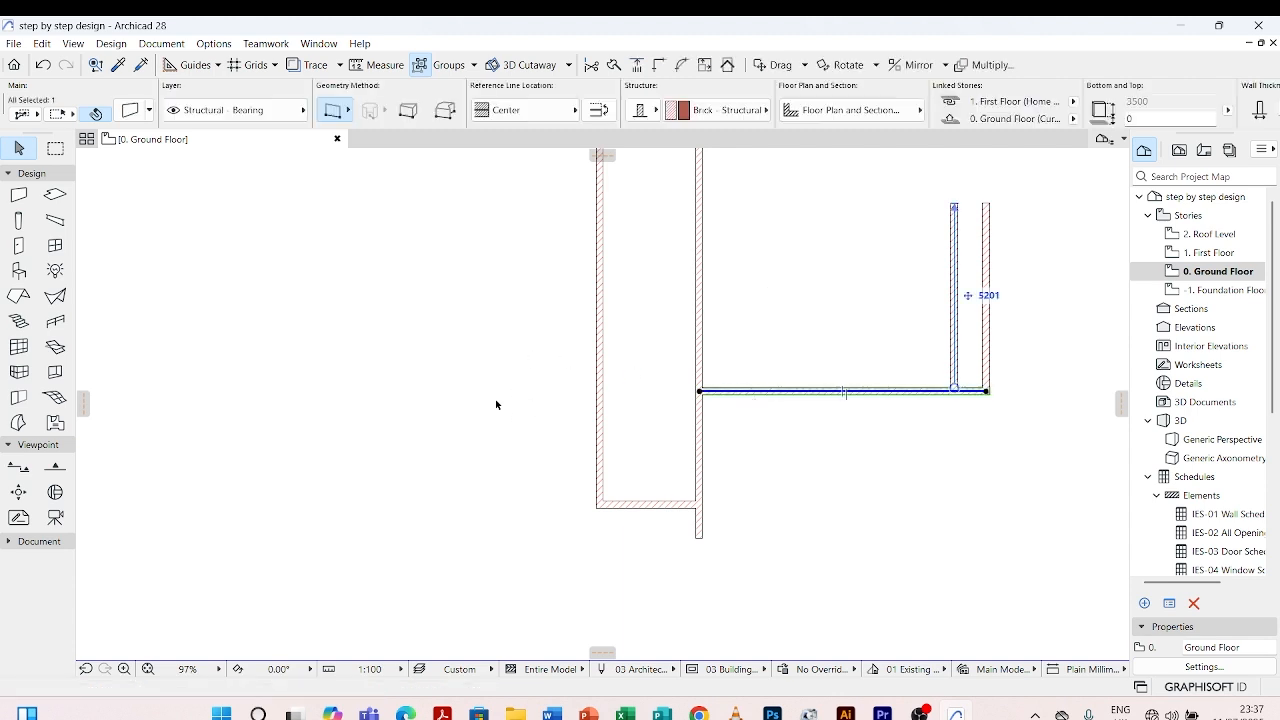
left_click(762, 442)
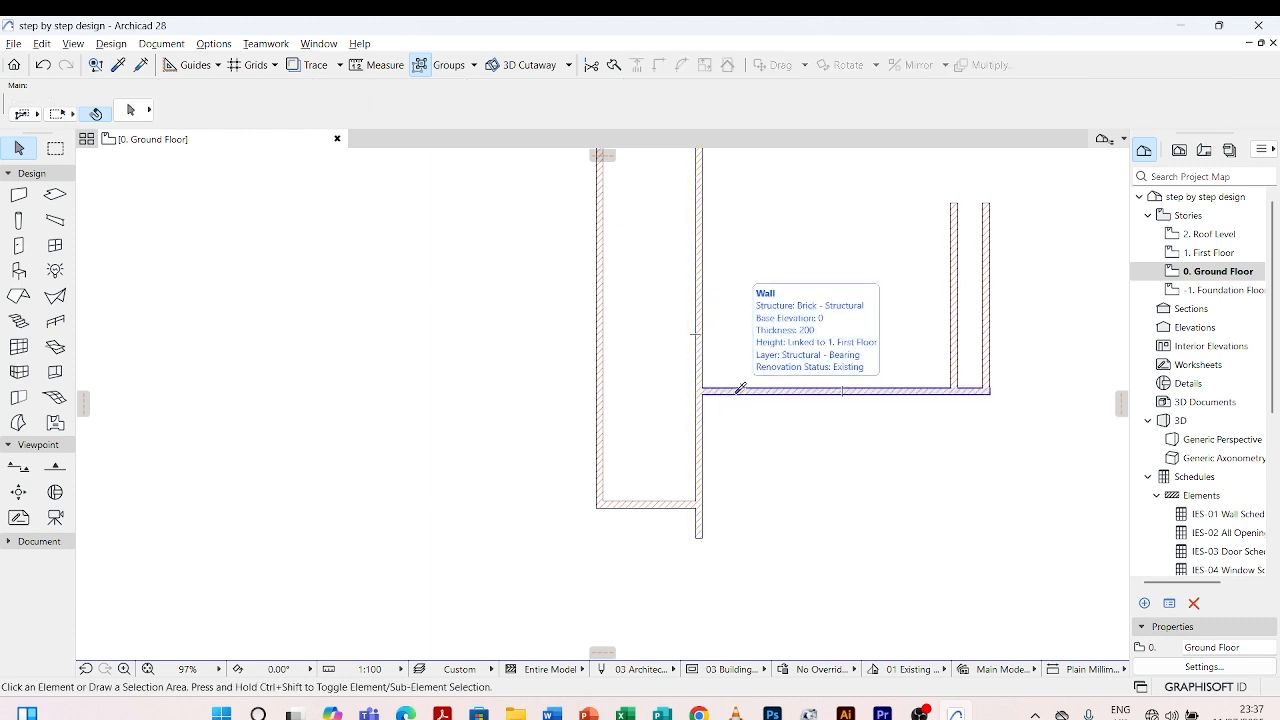
key("alt")
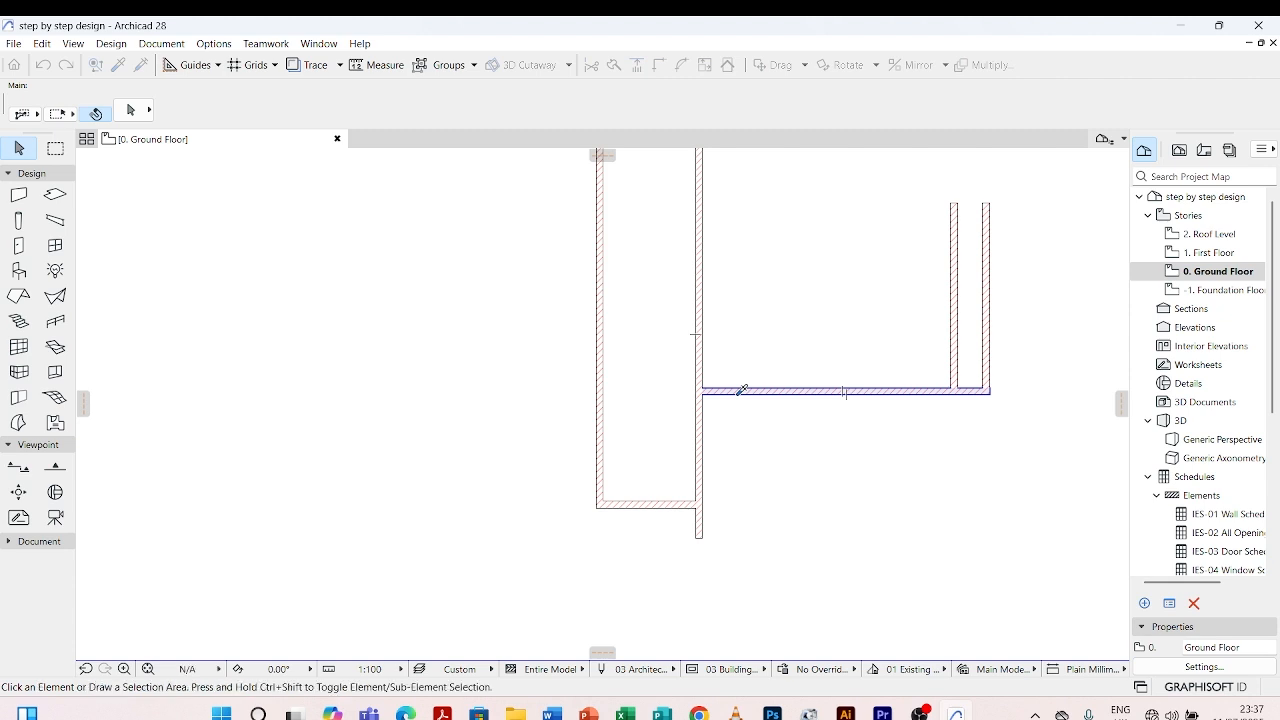
left_click(740, 393, "alt")
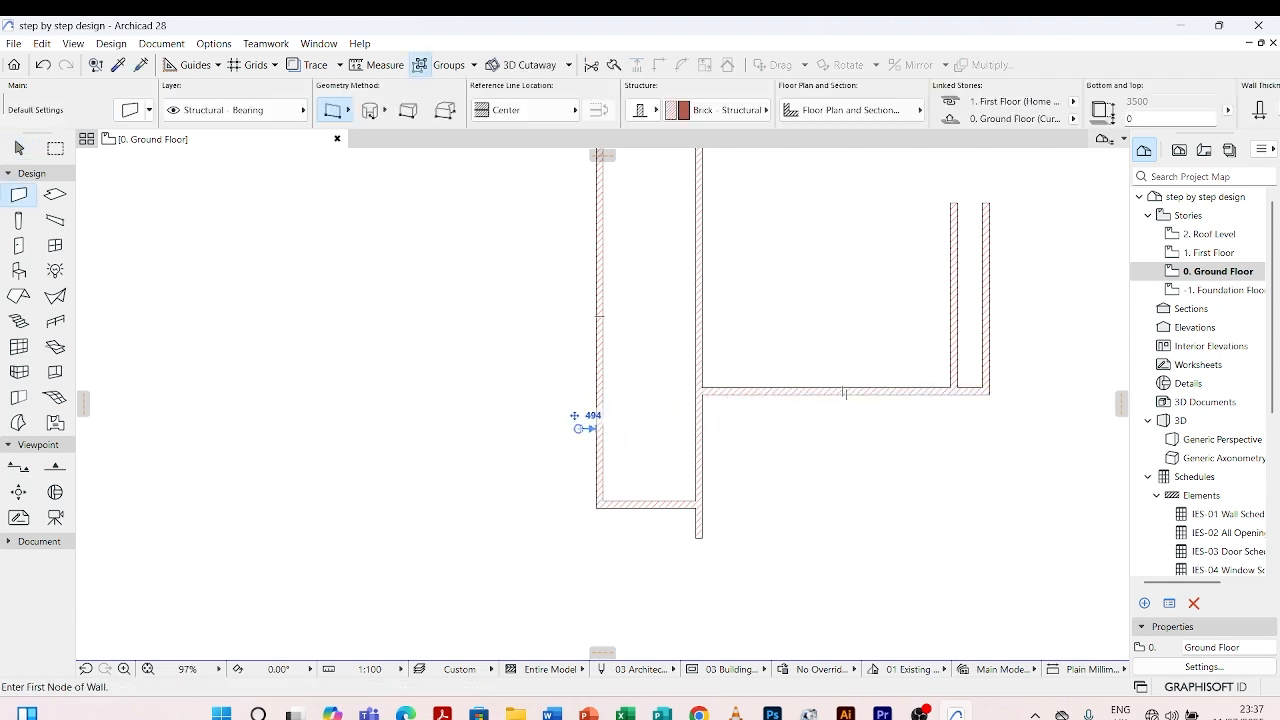
left_click(583, 427)
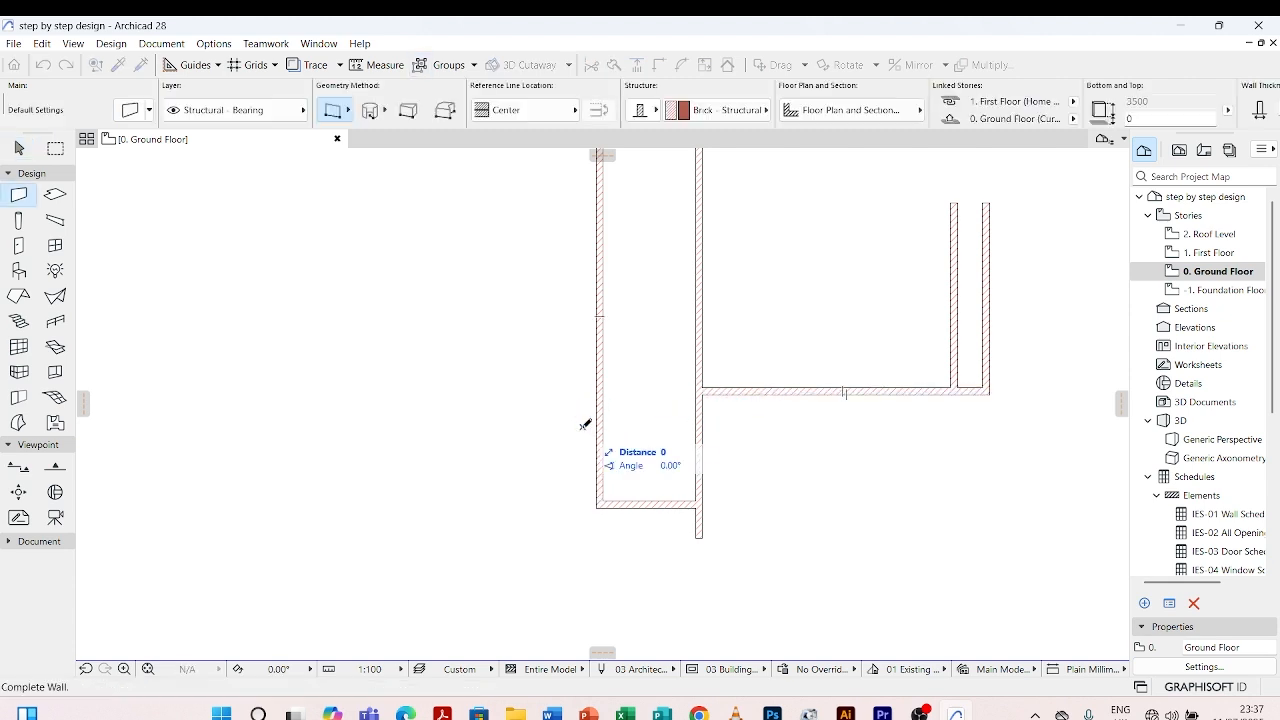
left_click(467, 427)
key("Escape")
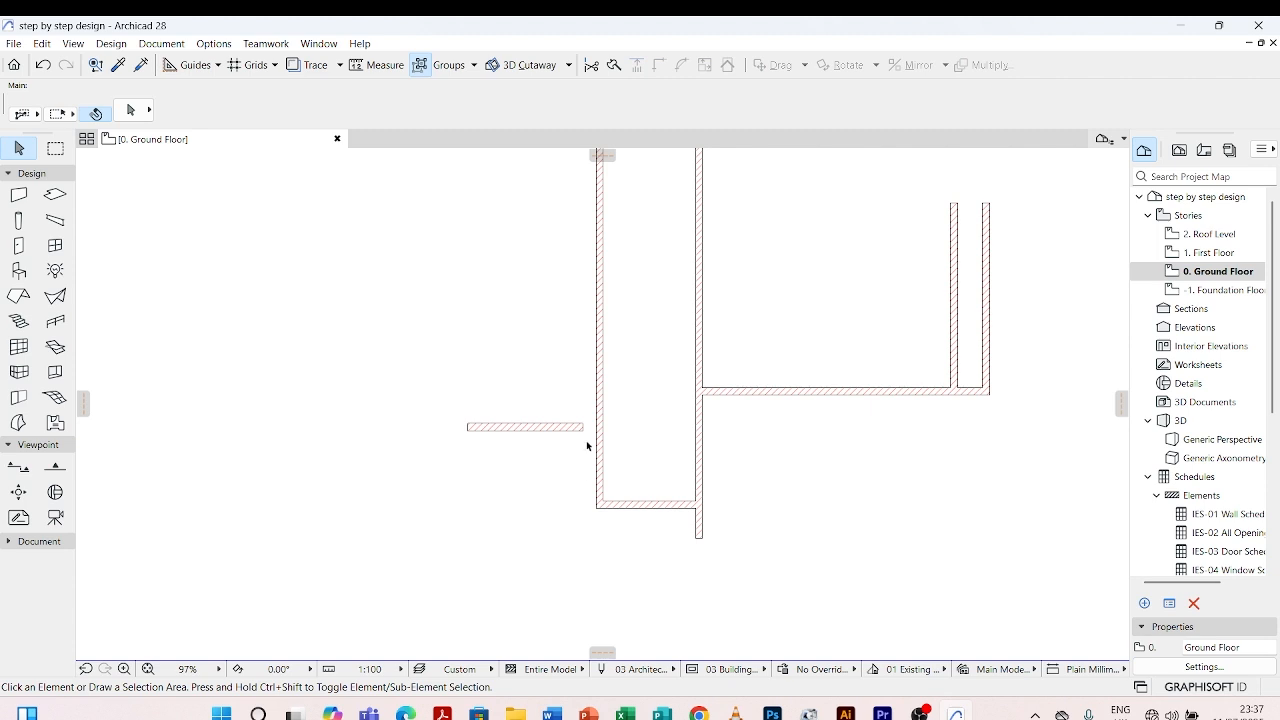
Stretch the new horizontal wall's right end to the first vertical wall's centerline
scroll(600, 430, "up", 3)
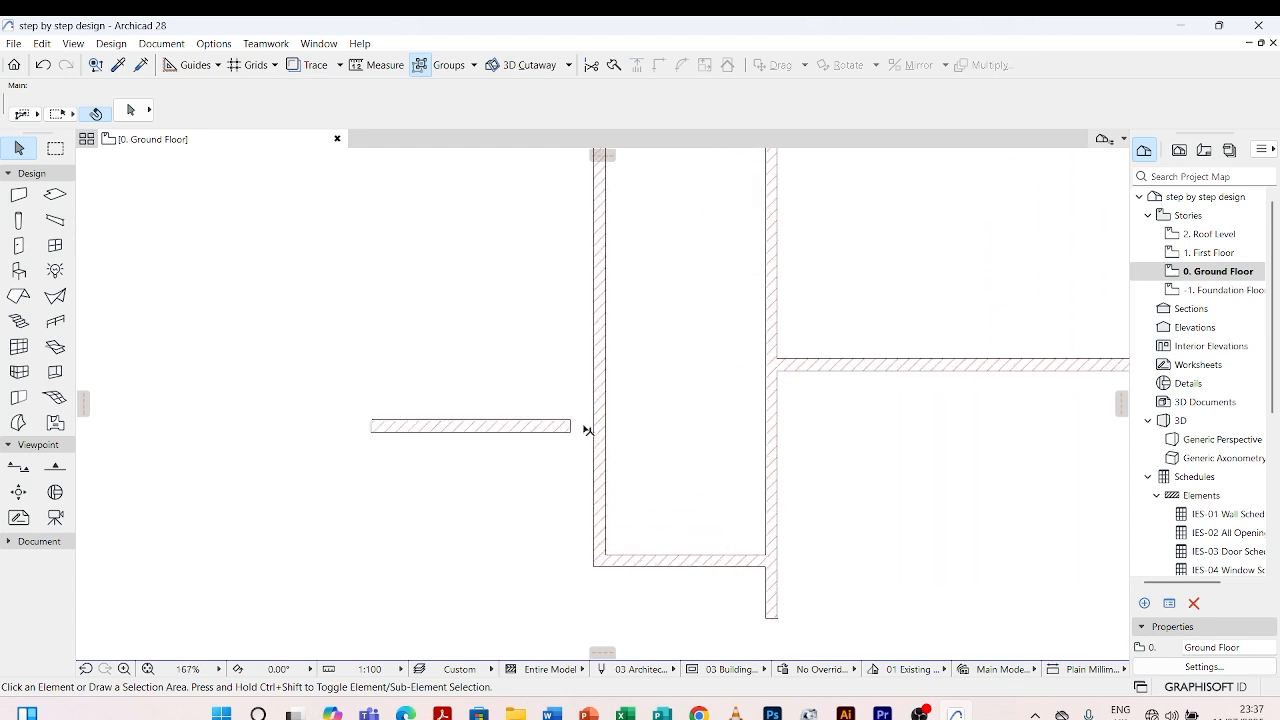
left_click(571, 427)
left_click(571, 427)
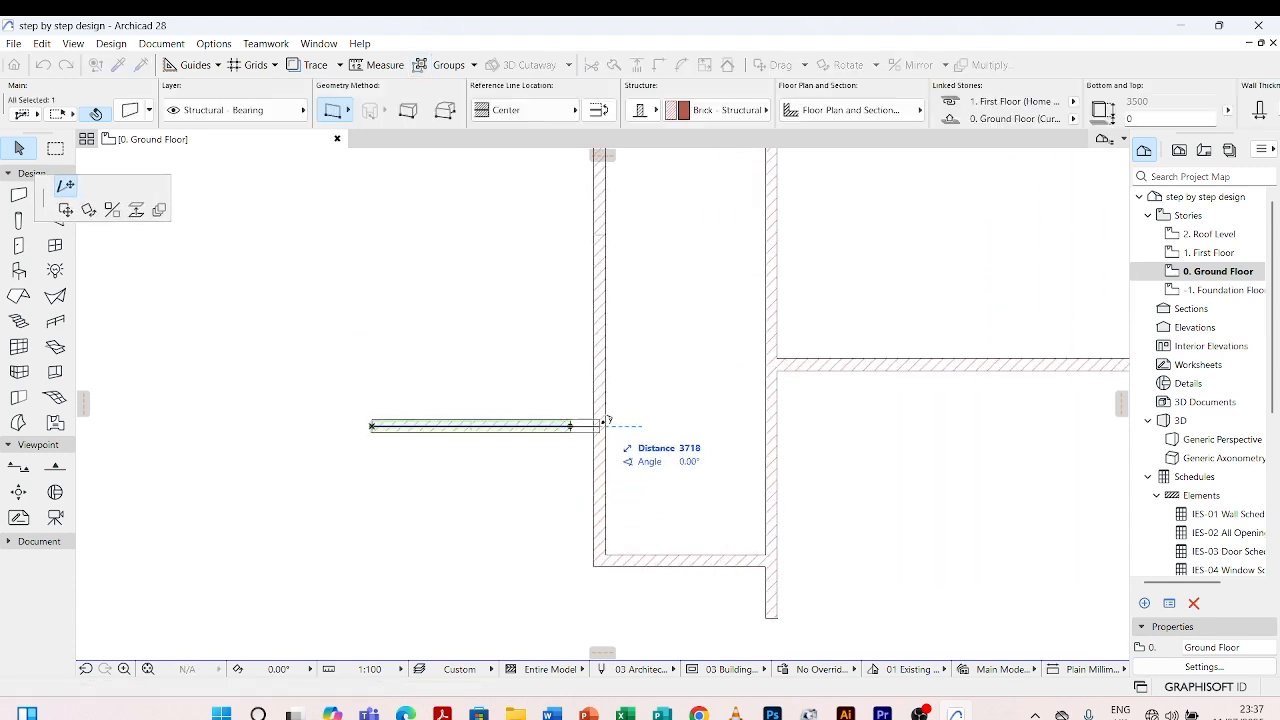
left_click(600, 427)
left_click(567, 478)
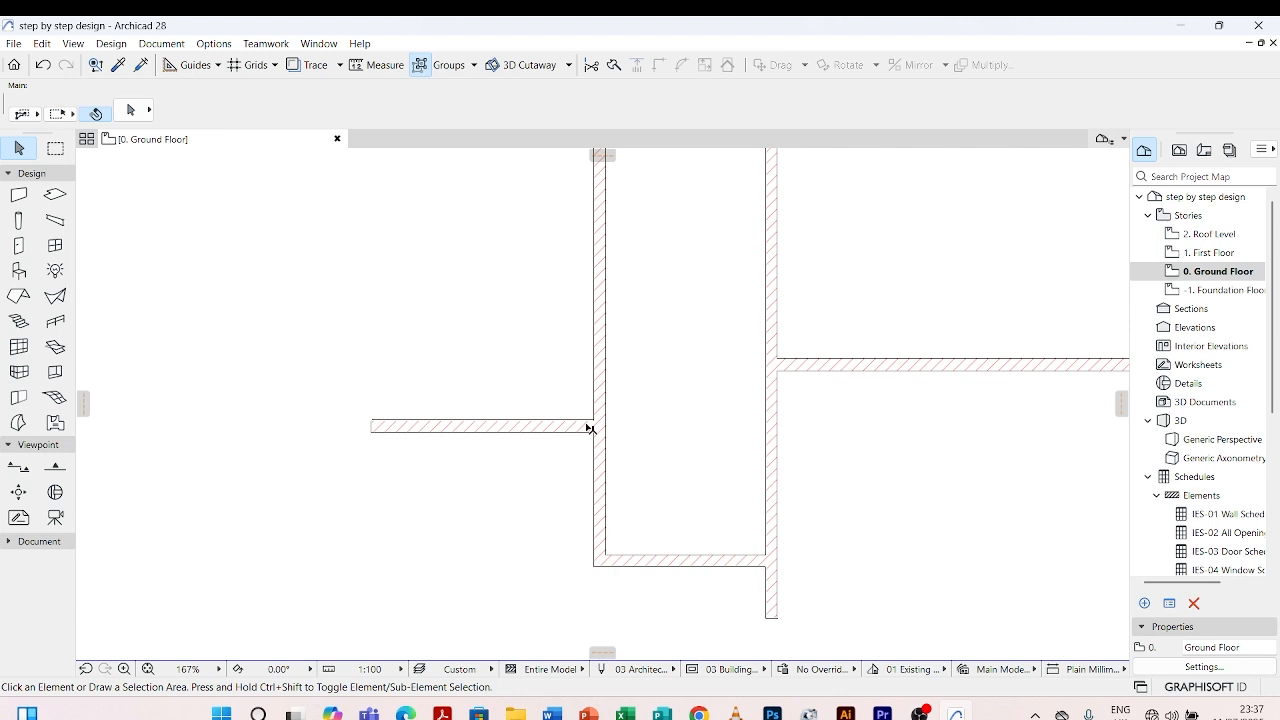
Drag the new left-hand wall straight up from its upper-right corner to align its top face with the right-hand horizontal wall's lower face
left_click(589, 427)
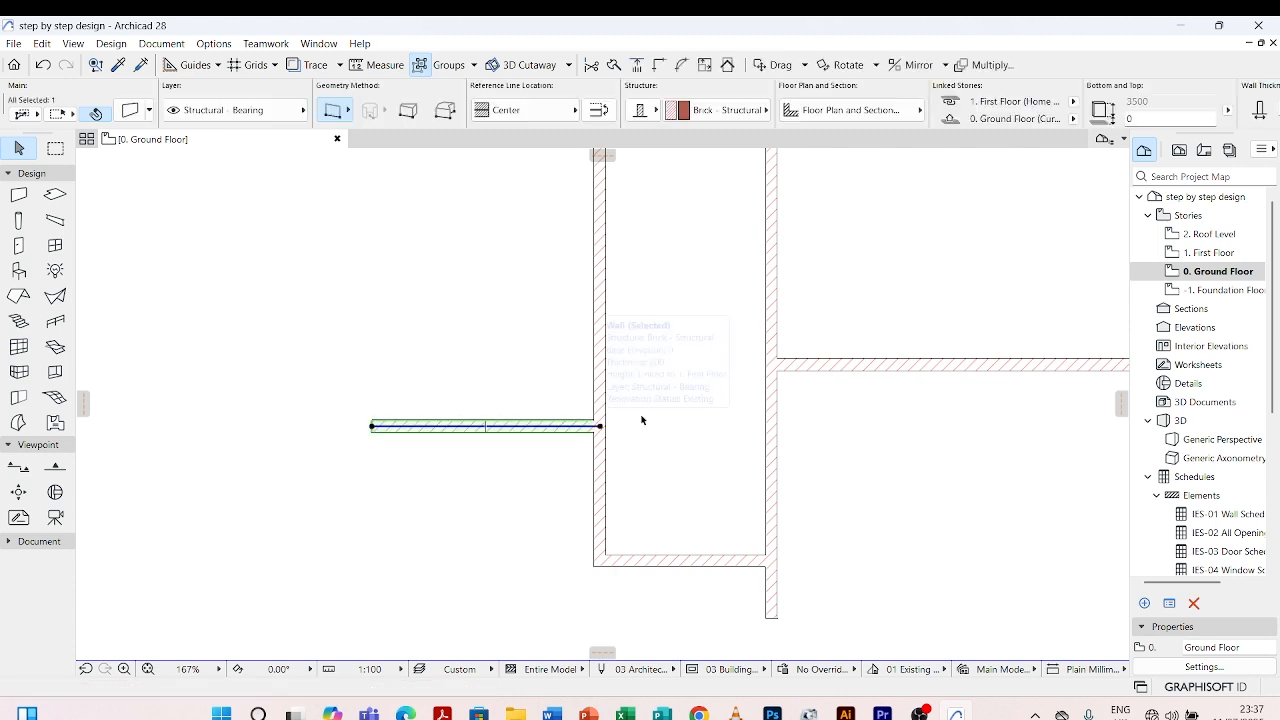
left_click(791, 370, "shift")
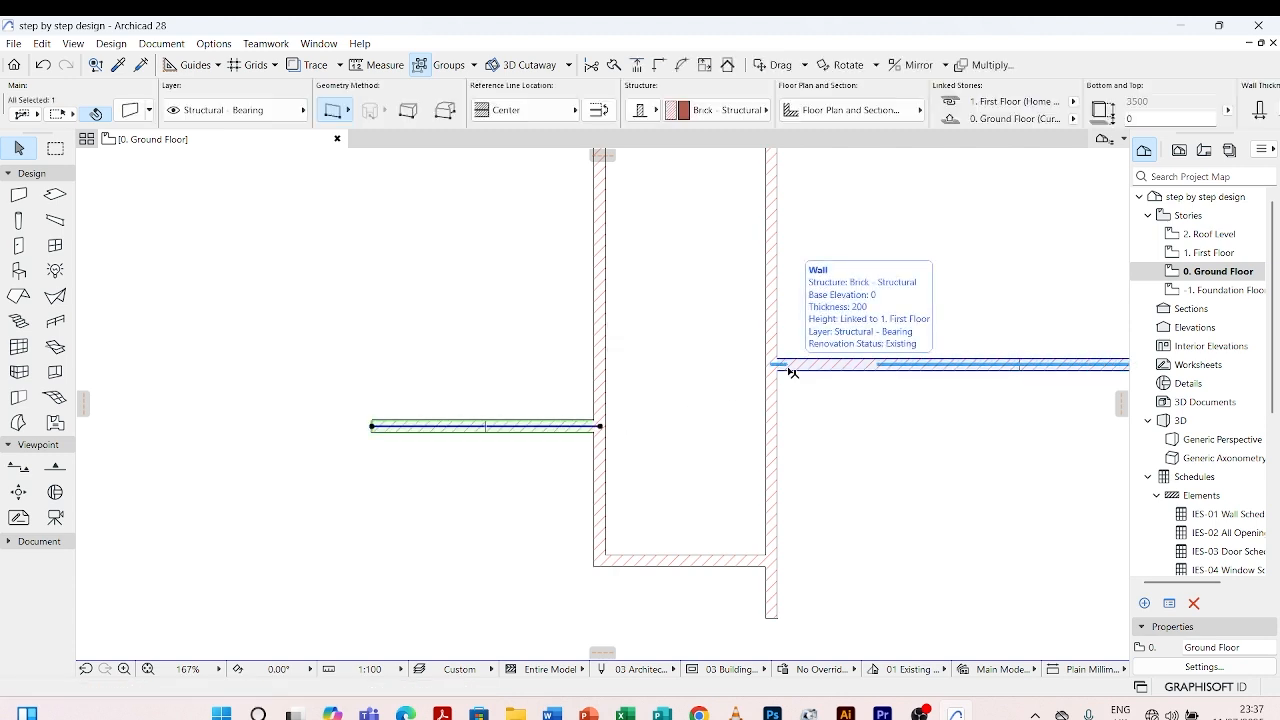
key("ctrl+d")
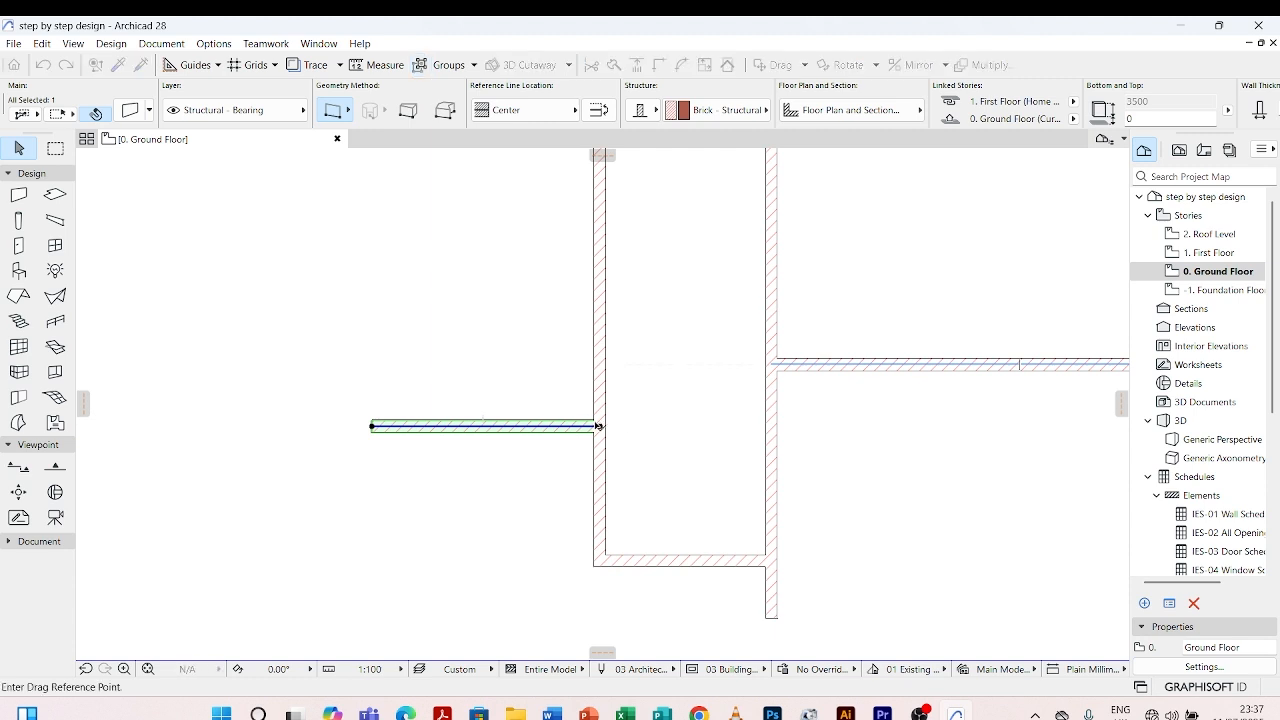
left_click(596, 424)
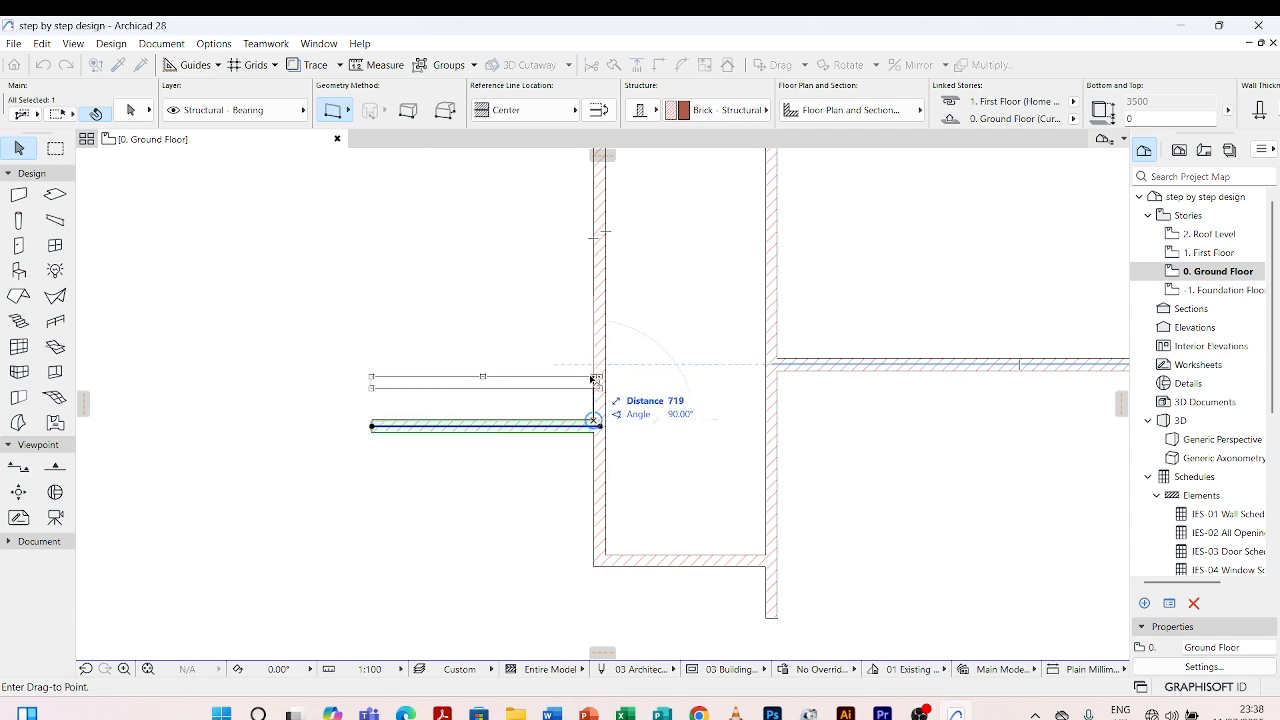
scroll(753, 378, "up", 3)
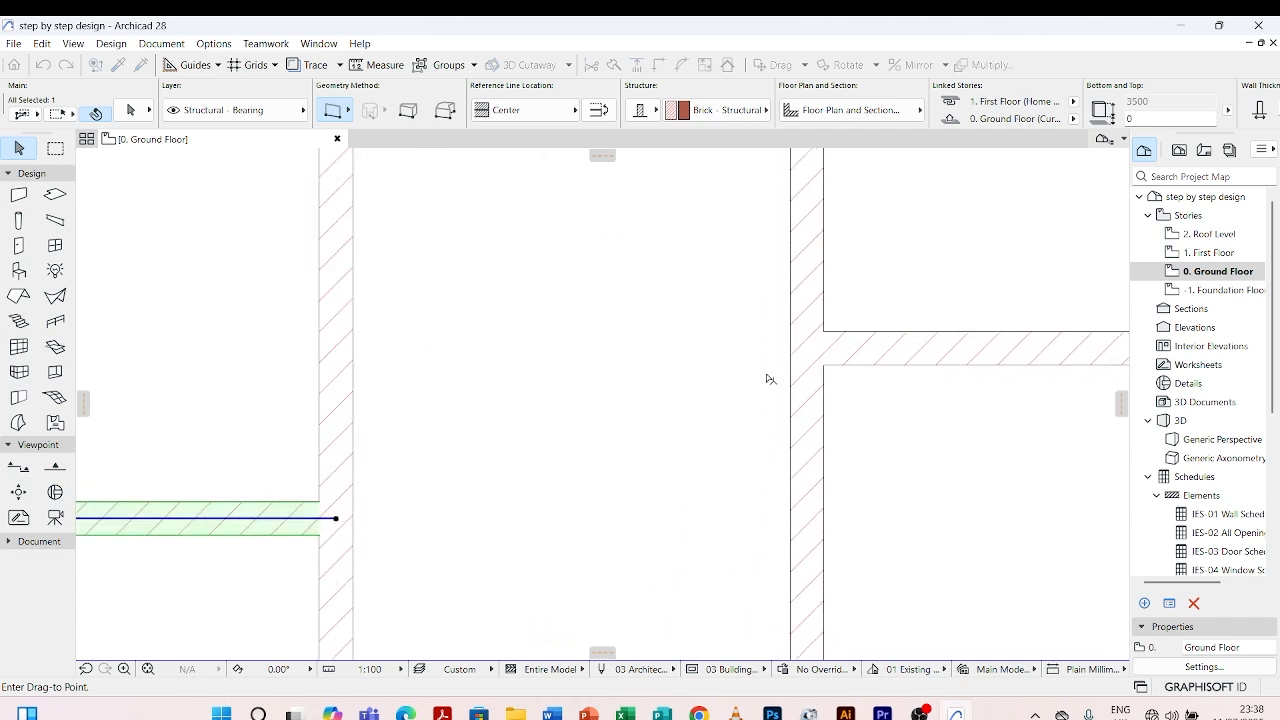
left_click(823, 371)
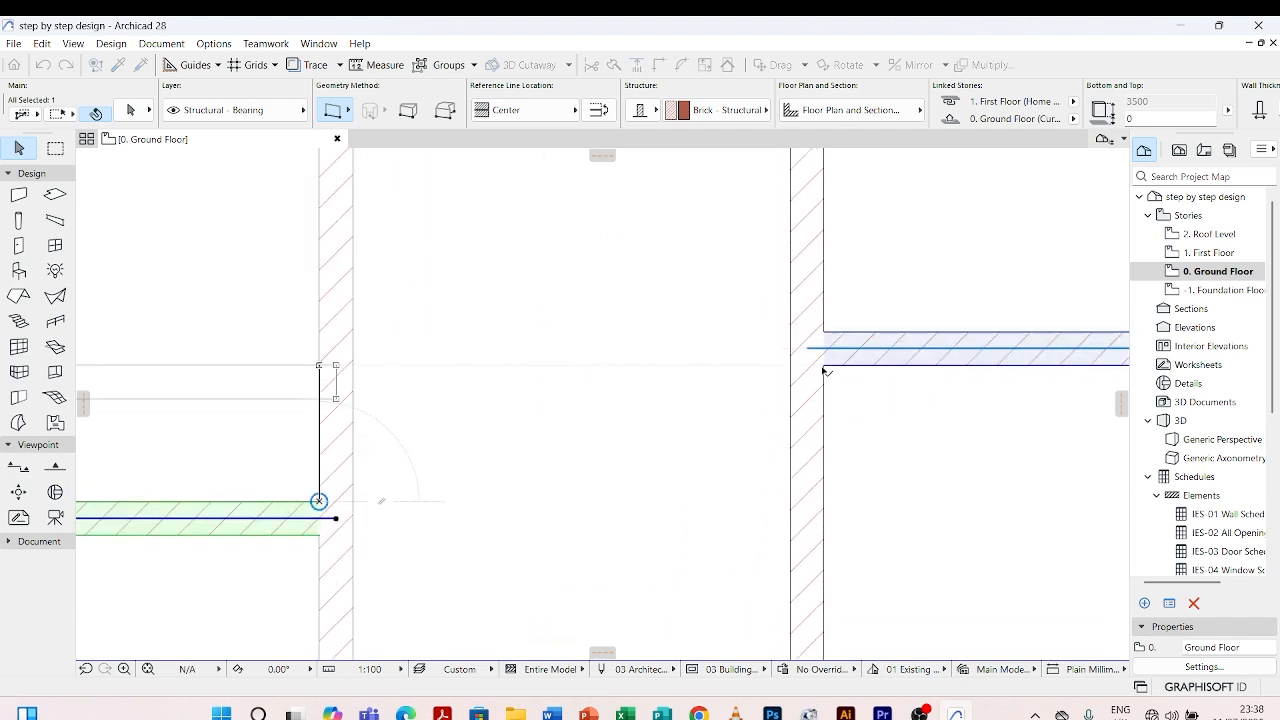
Drag the aligned left-hand wall straight down 1200 mm from its upper-right corner and deselect it
scroll(357, 357, "down", 2)
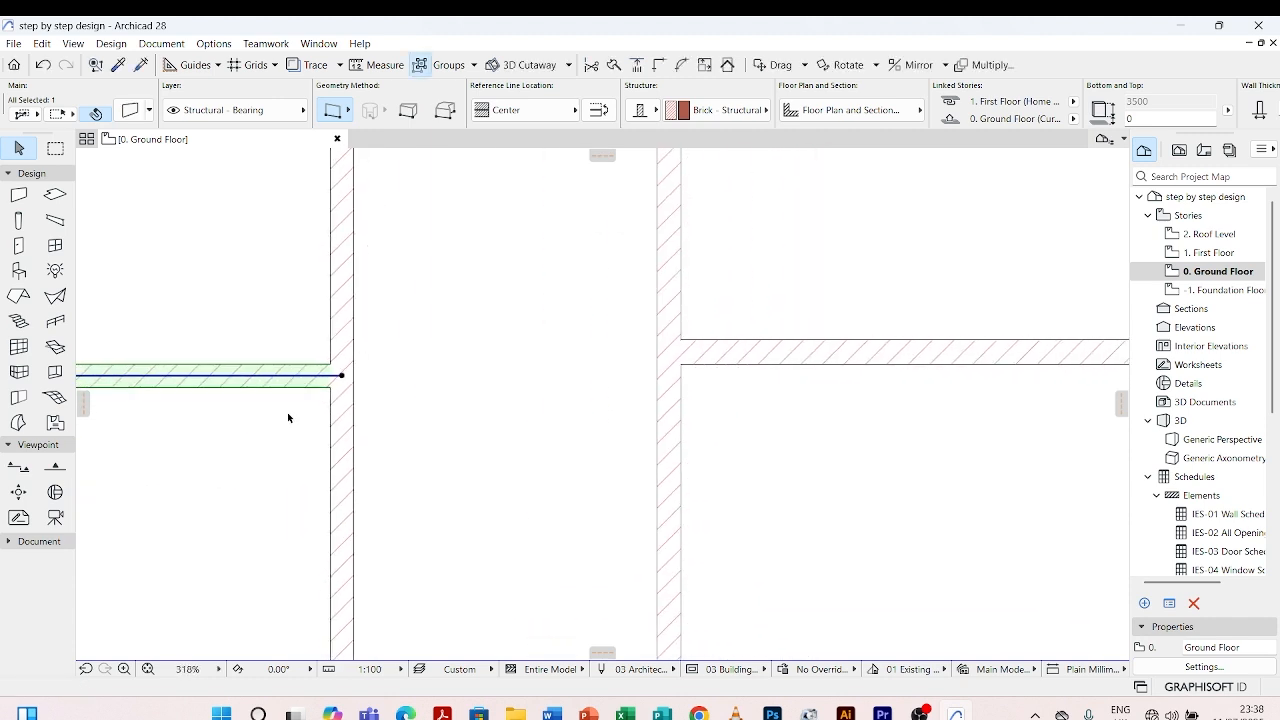
right_click(293, 377)
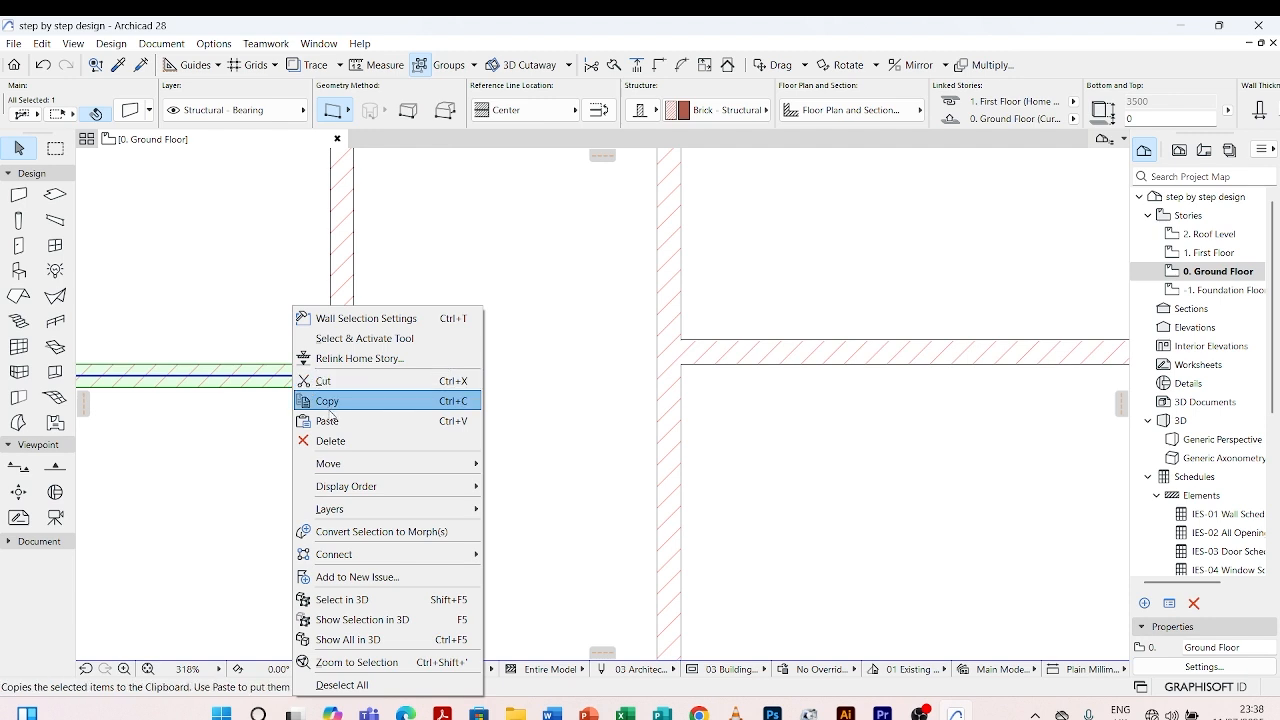
mouse_move(338, 463)
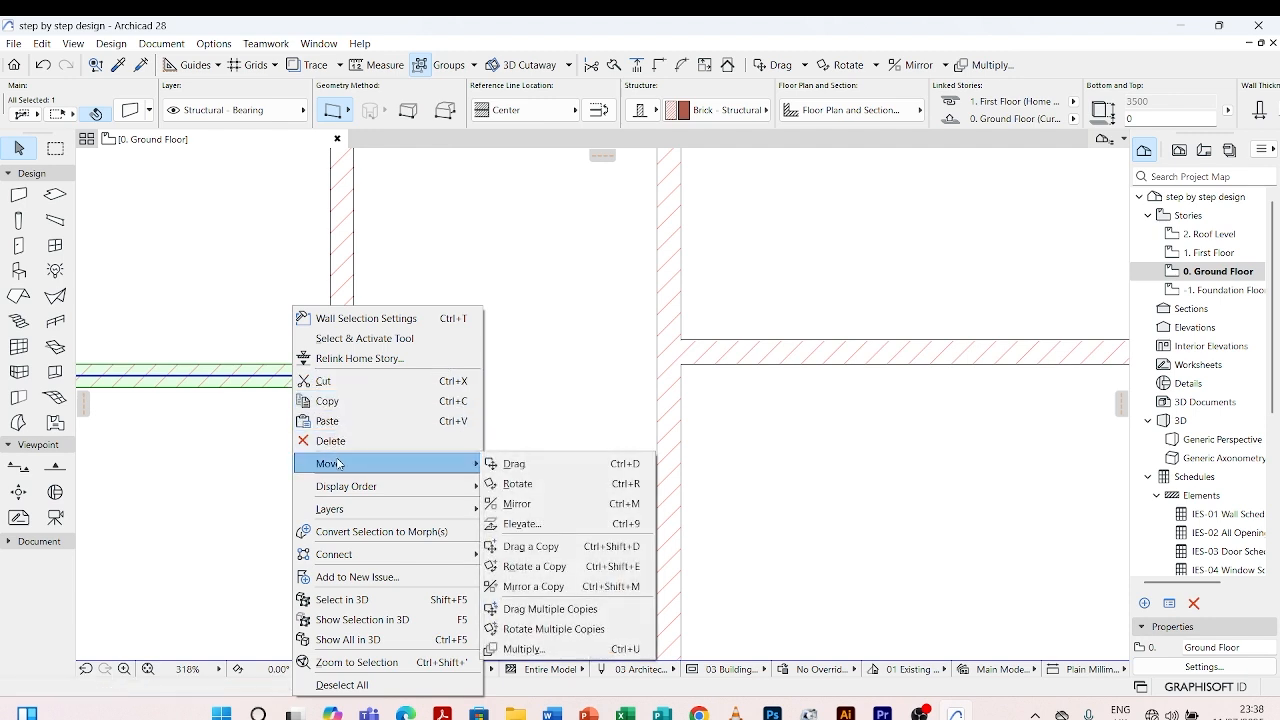
left_click(520, 463)
scroll(402, 366, "down", 1)
scroll(402, 366, "down", 1)
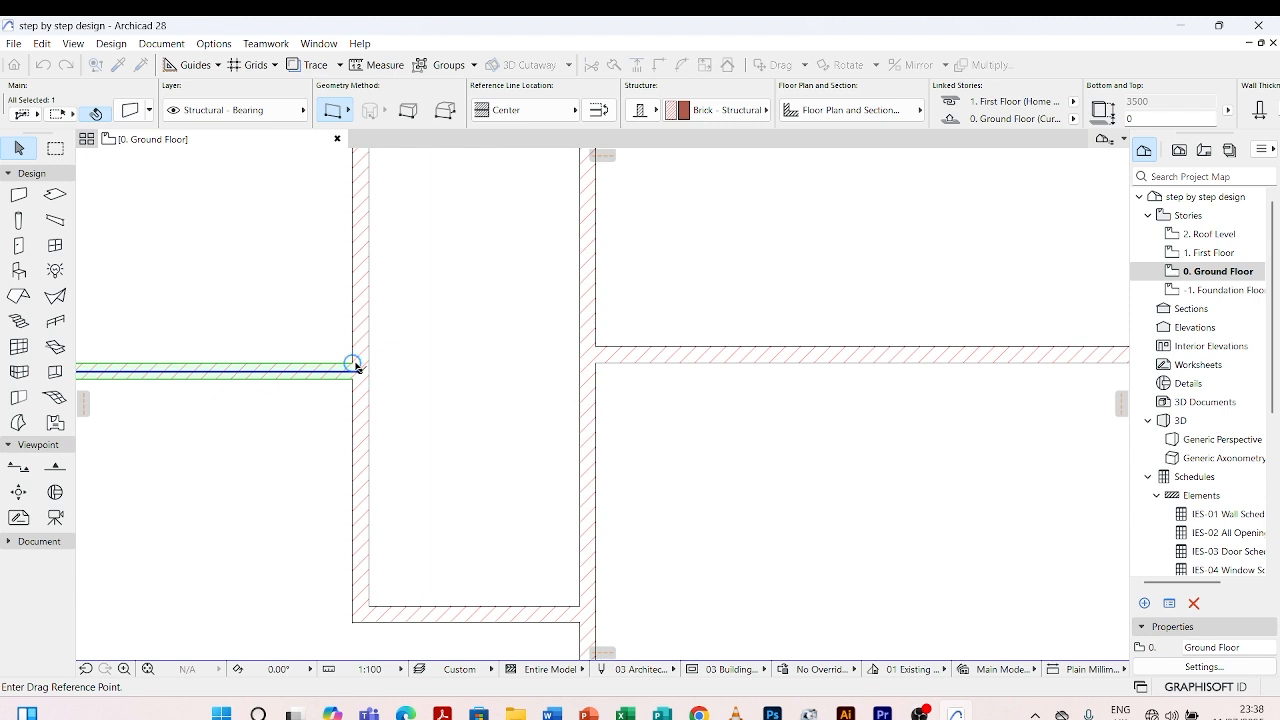
left_click(354, 364)
type("1200")
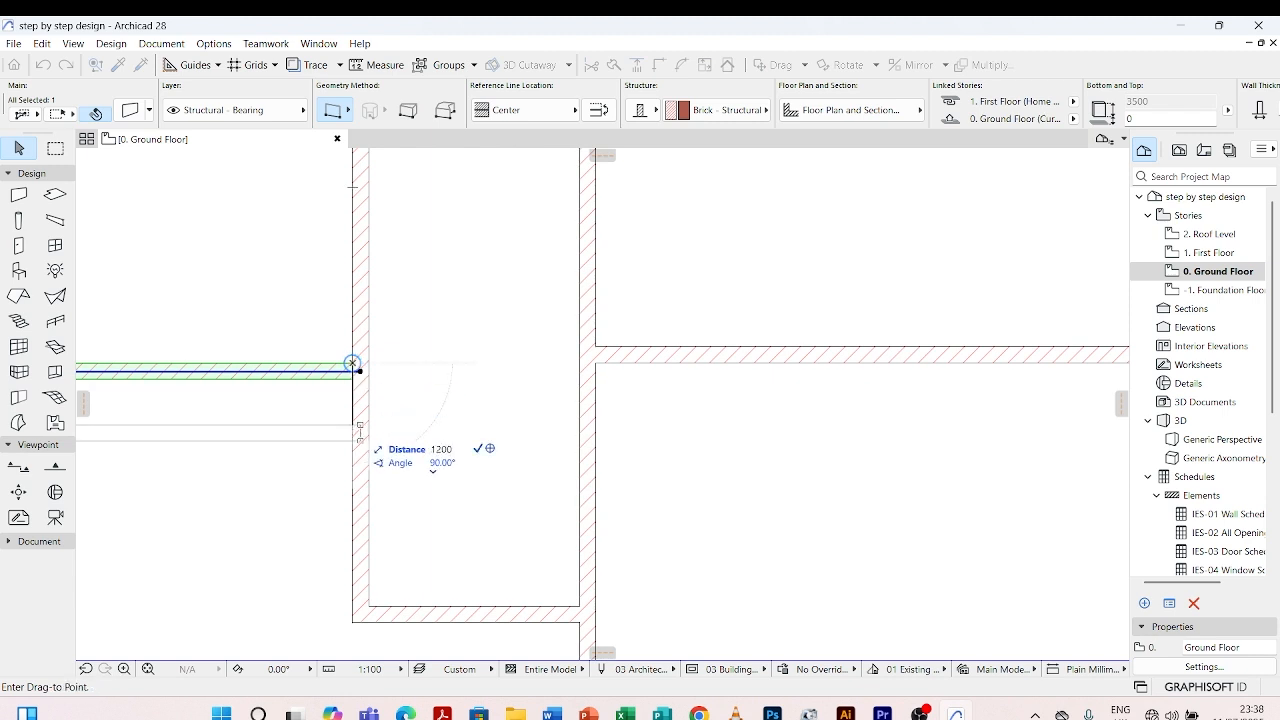
key("Return")
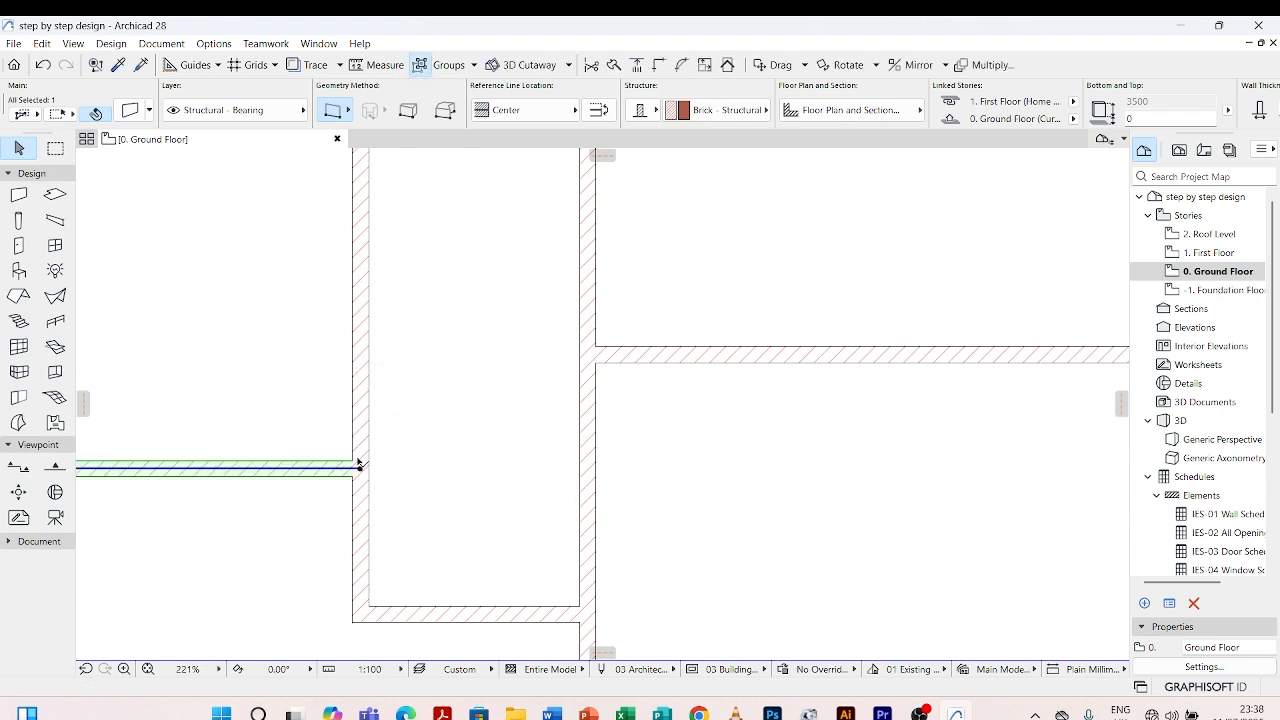
scroll(372, 455, "down", 2)
left_click(516, 455)
scroll(522, 505, "down", 3)
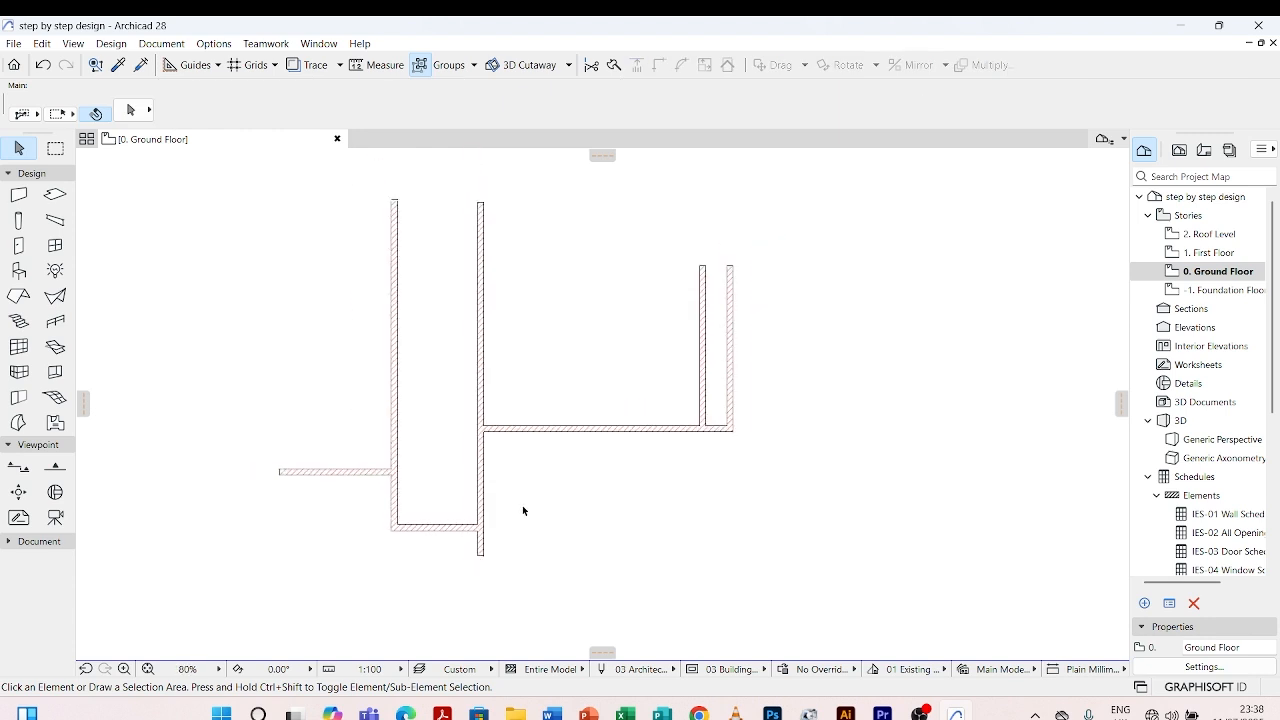
Drag a copy of the first vertical wall from its lower endpoint to the left end of the left-hand horizontal wall
scroll(348, 447, "up", 2)
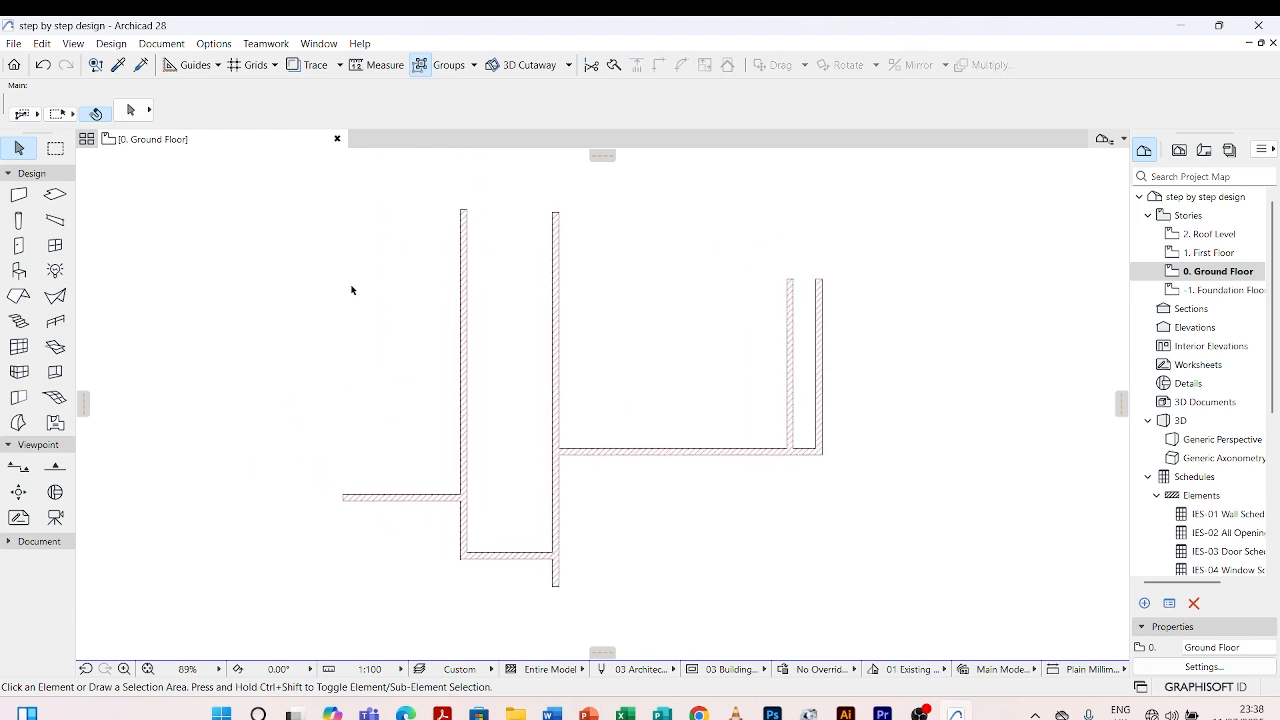
scroll(520, 354, "down", 2)
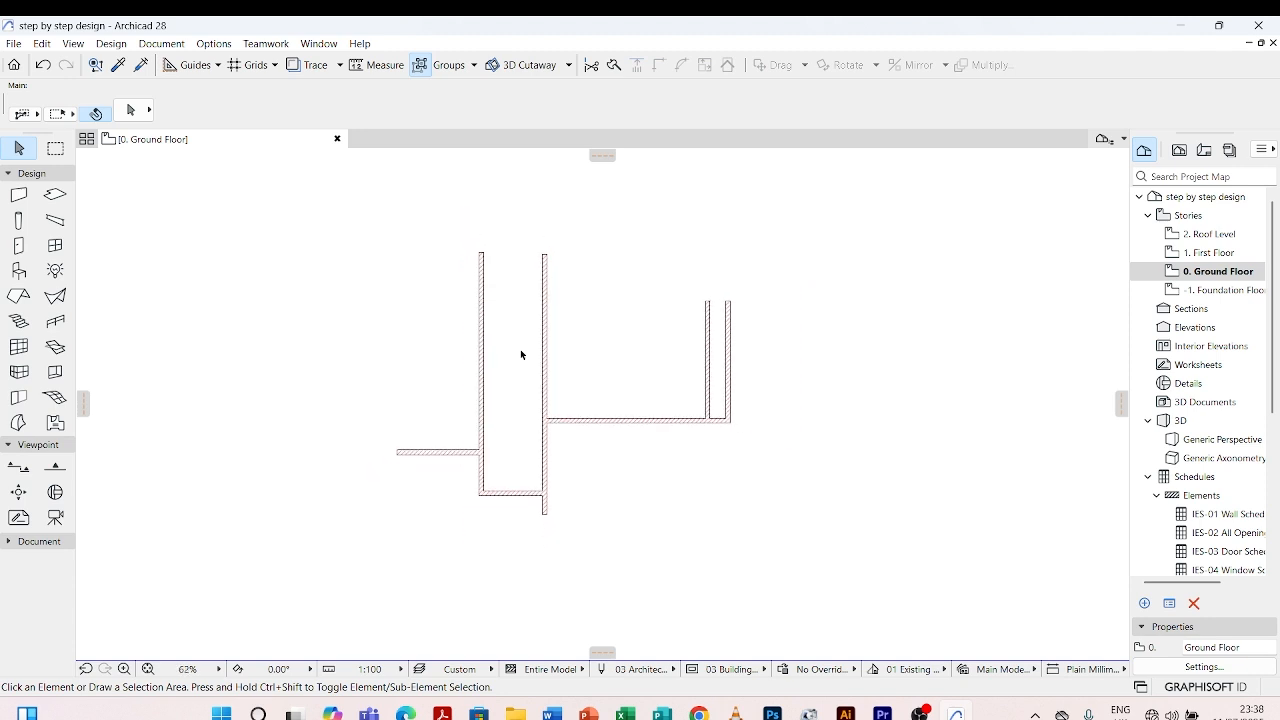
scroll(407, 441, "up", 3)
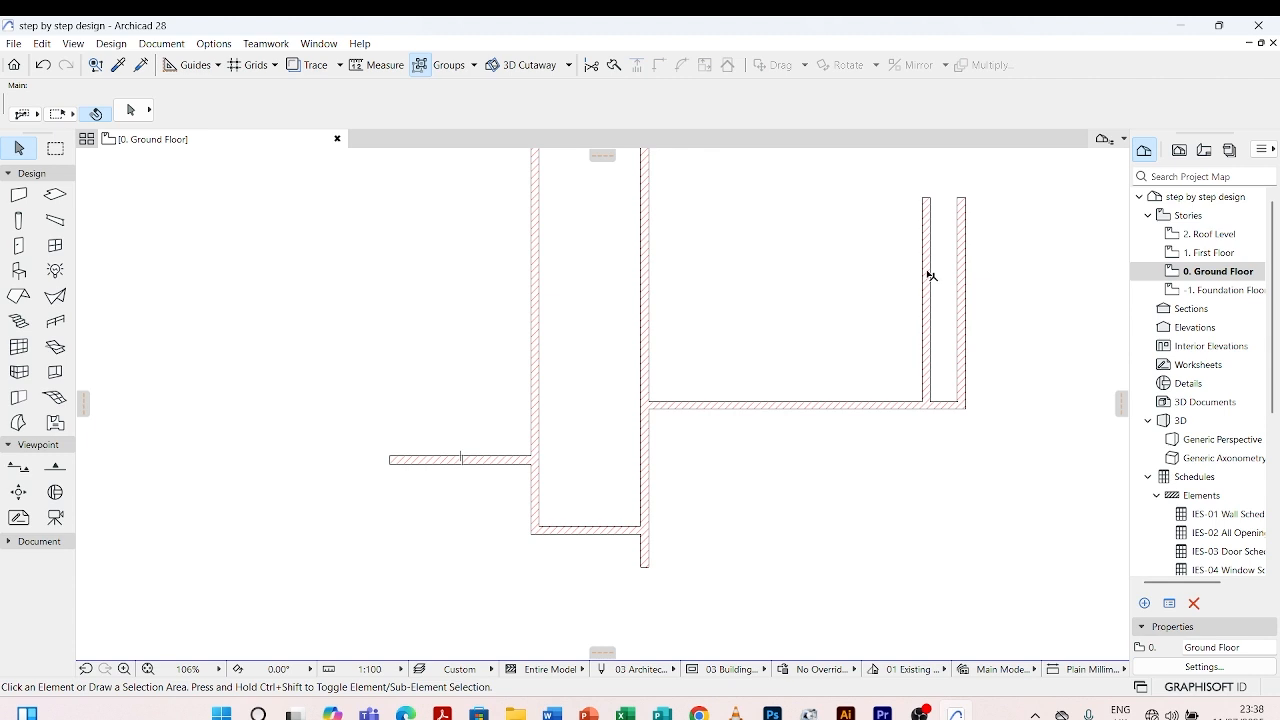
left_click(537, 299)
right_click(537, 299)
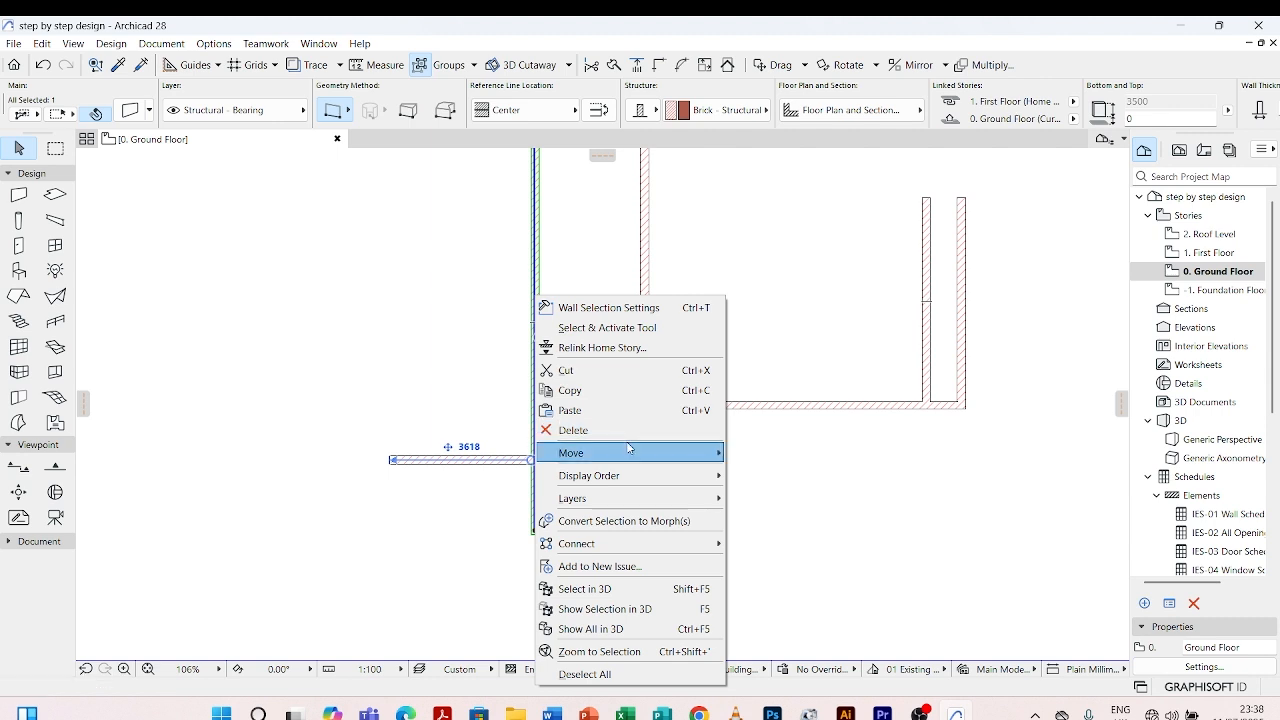
mouse_move(629, 450)
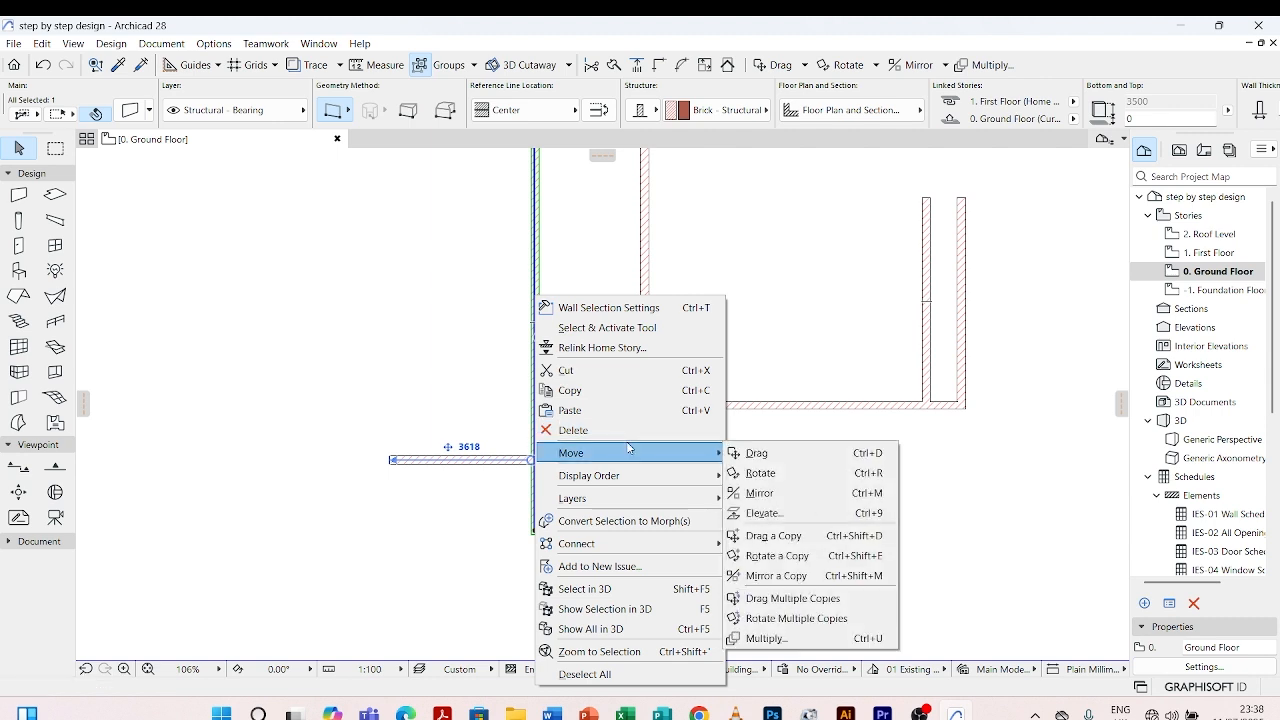
left_click(778, 537)
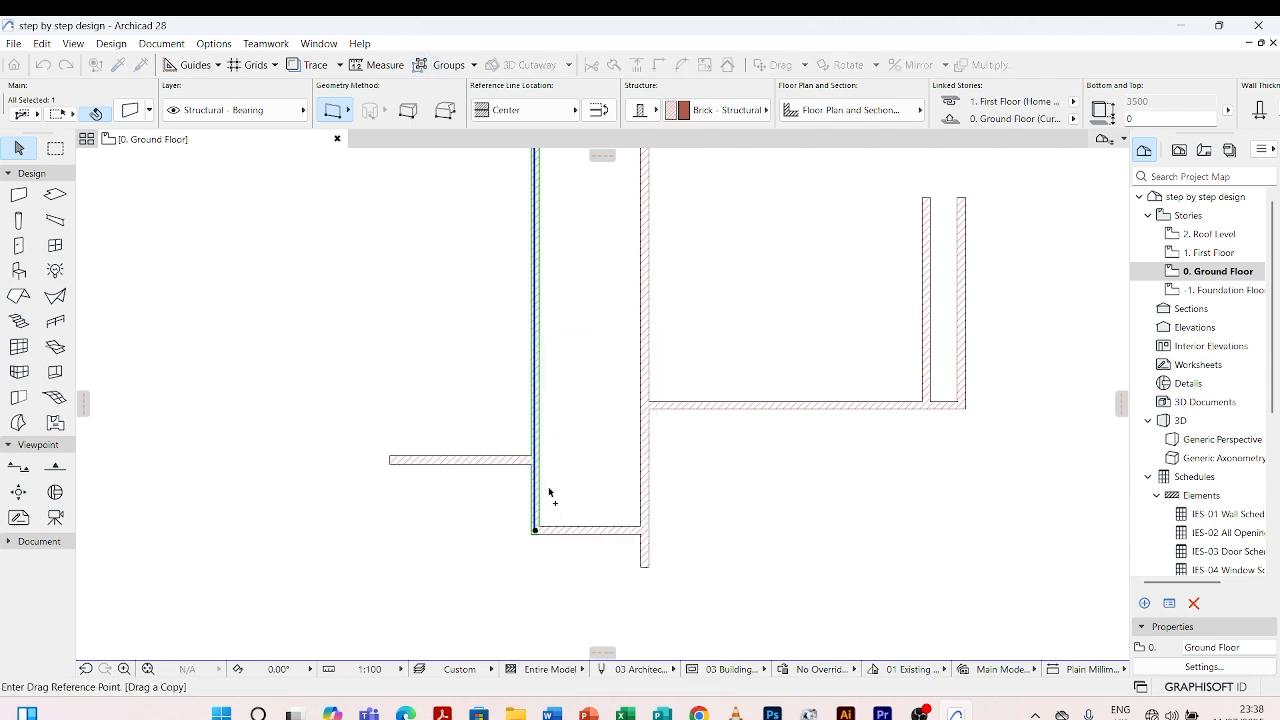
left_click(535, 531)
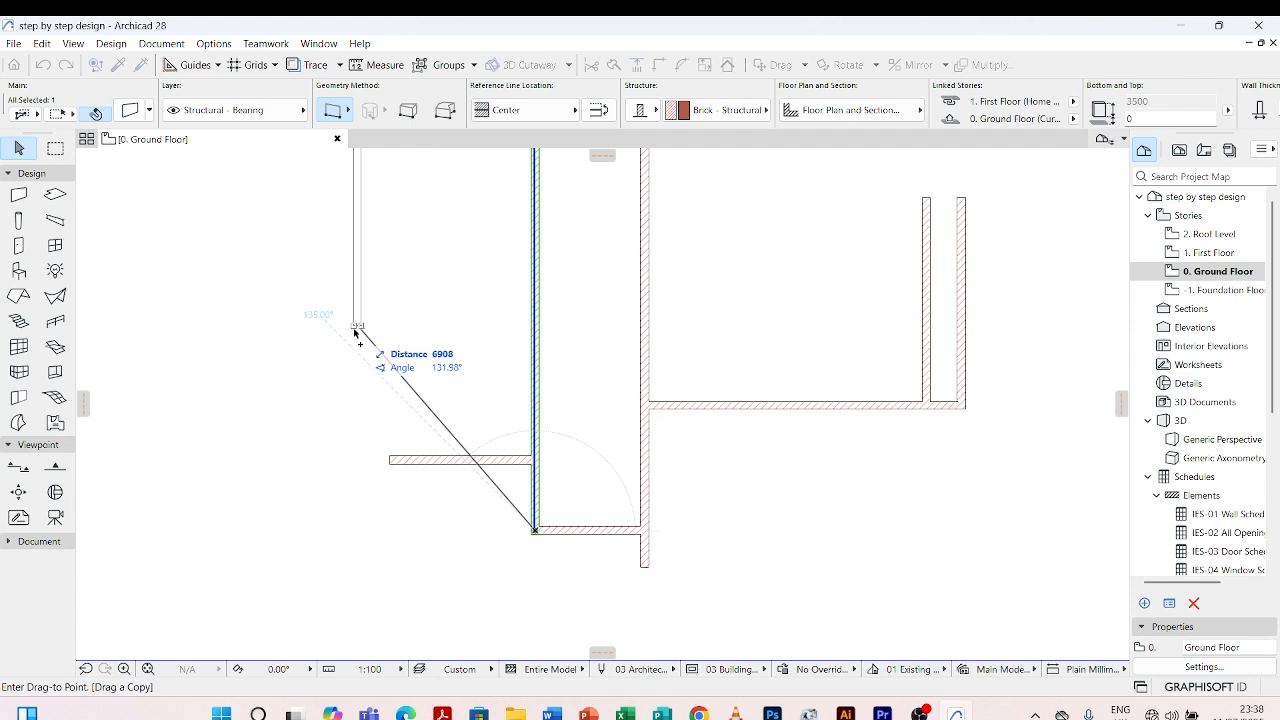
left_click(389, 466)
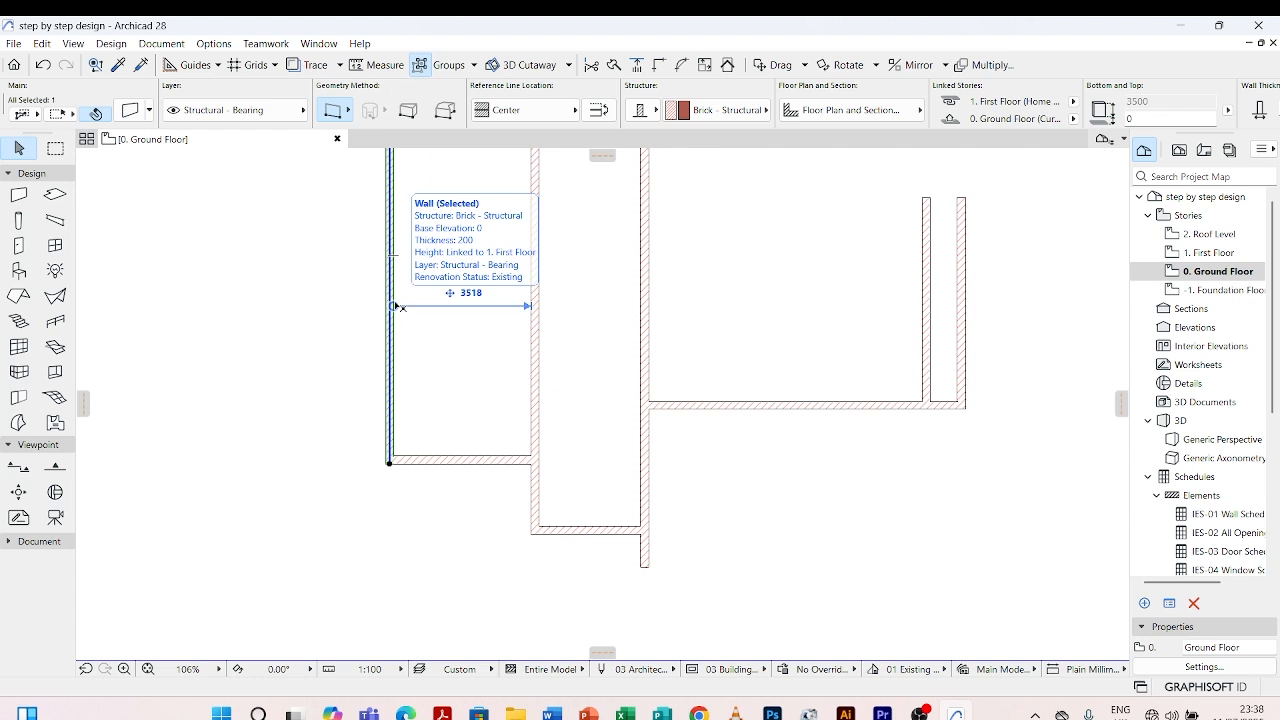
Set the clear distance between the copied far-left vertical wall and the neighbouring vertical wall to 3500 mm and deselect it
scroll(385, 400, "down", 2)
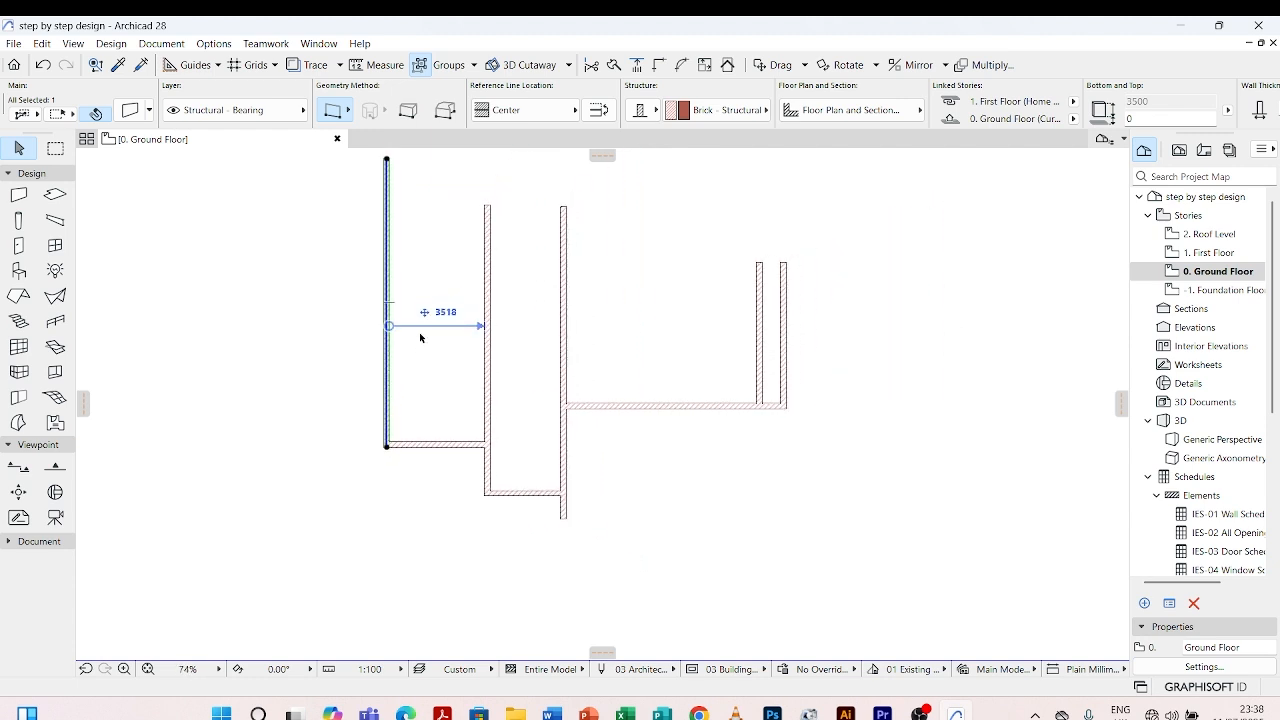
scroll(455, 315, "up", 2)
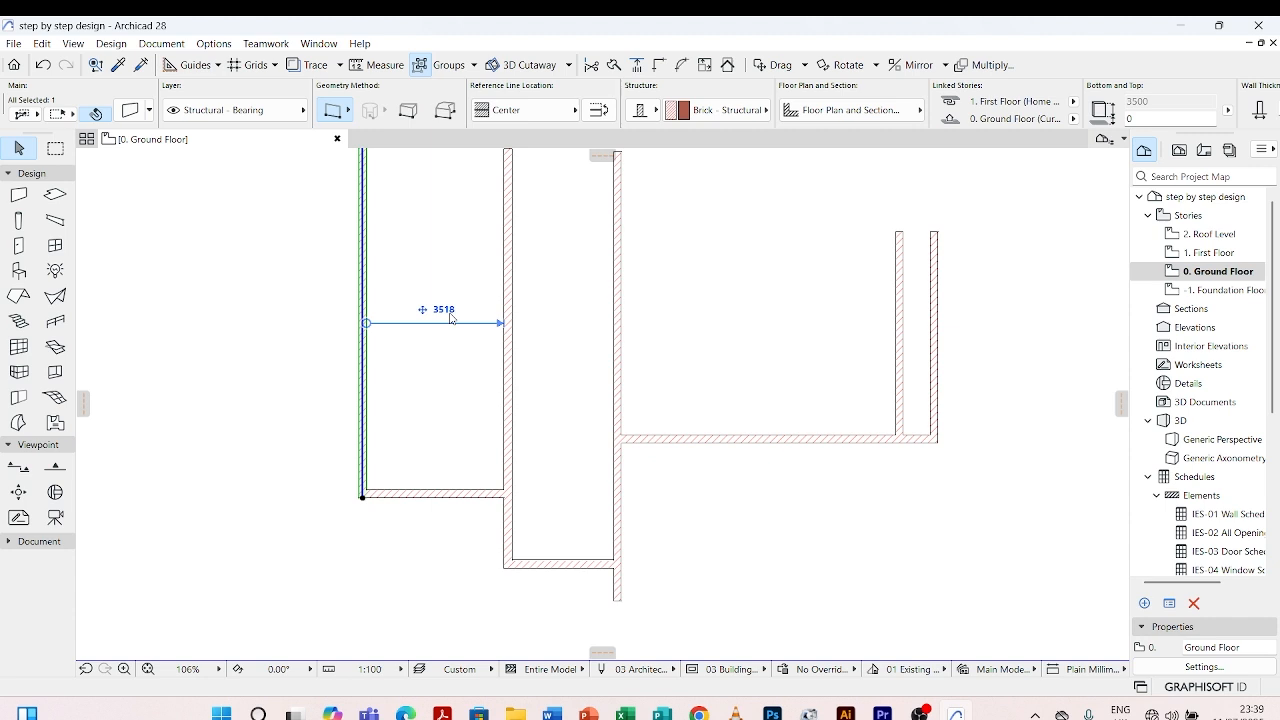
left_click(448, 312)
type("3500")
key("Return")
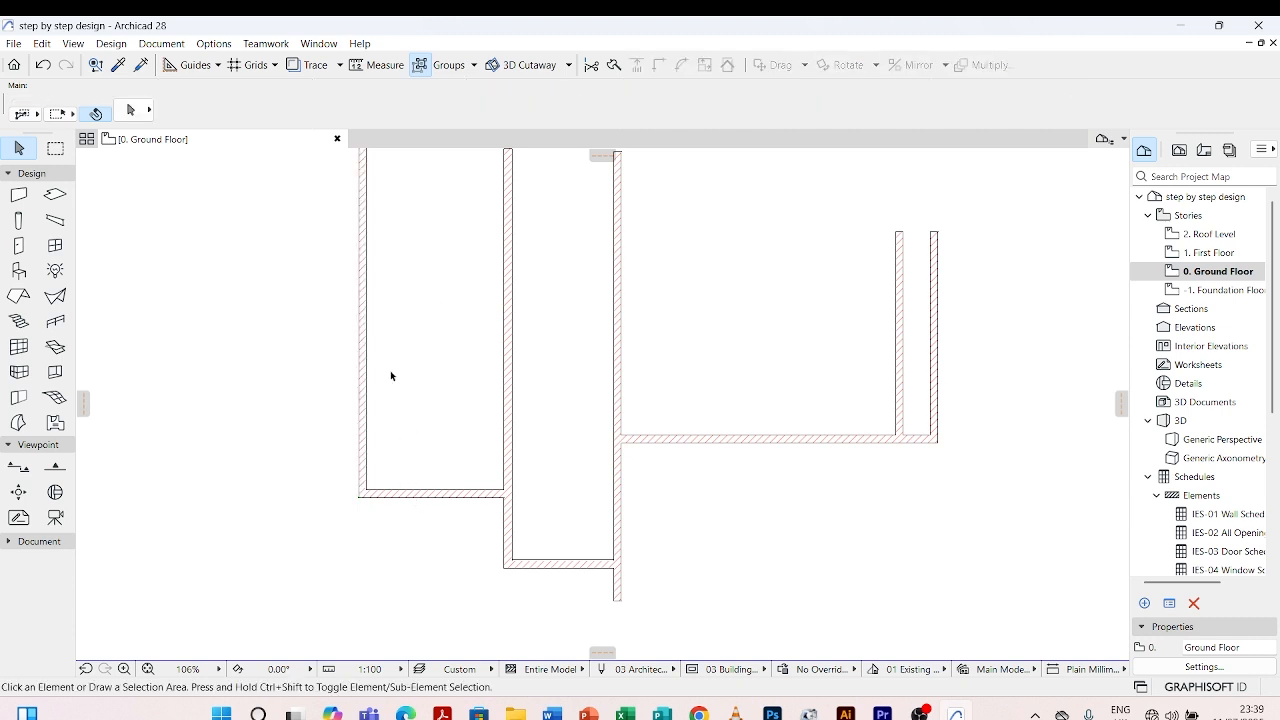
Set the clear distance between the outermost left vertical wall and its neighbouring vertical wall to 3500 mm
left_click(366, 330)
left_click(441, 310)
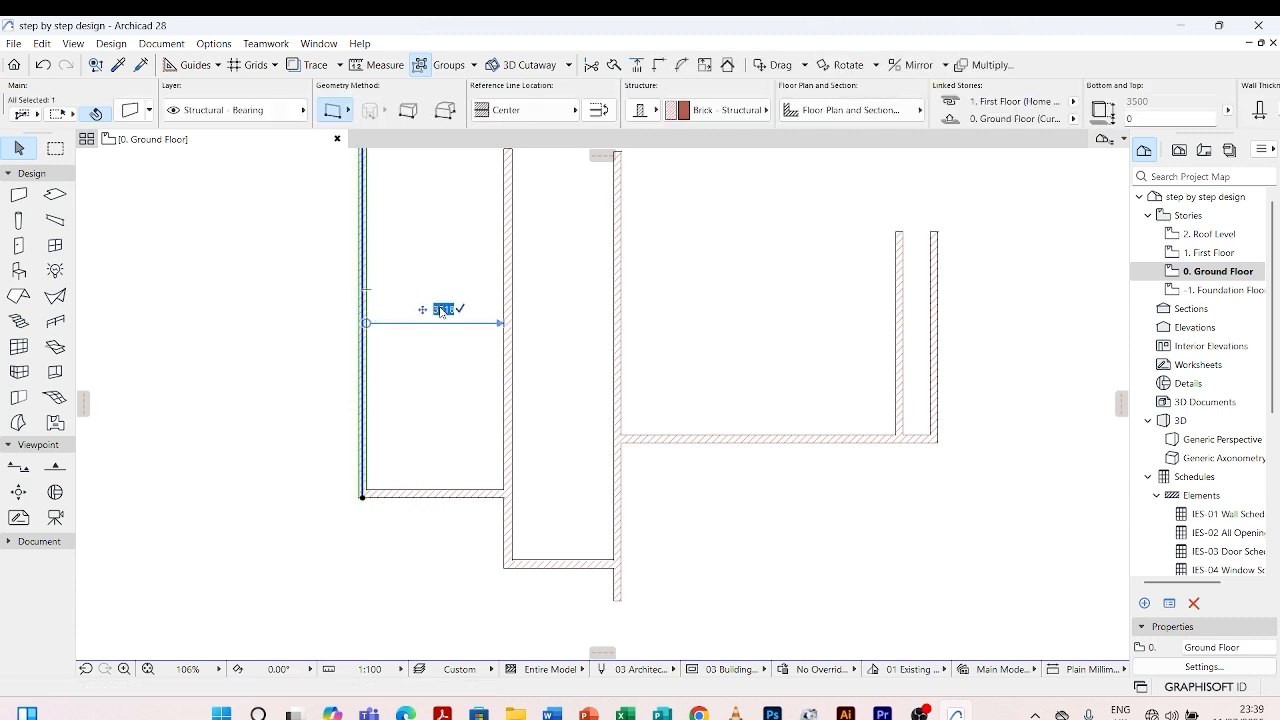
type("3500")
key("Return")
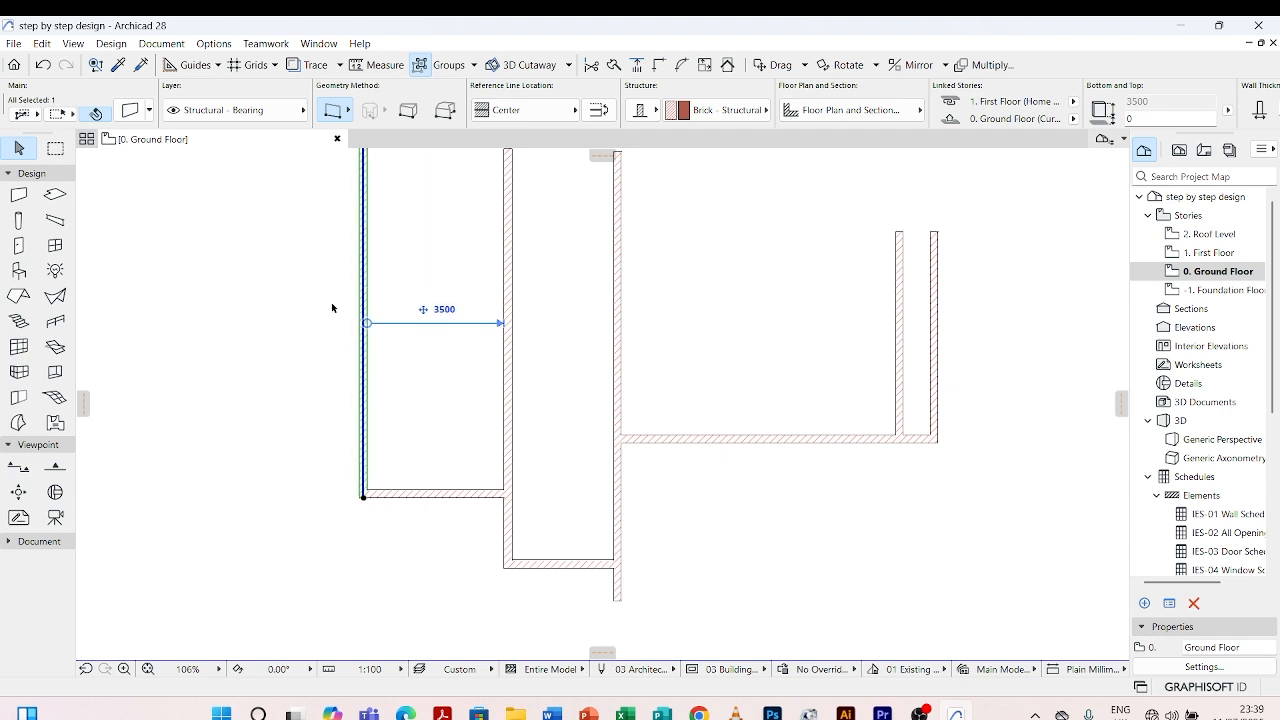
left_click(303, 340)
scroll(490, 458, "down", 2)
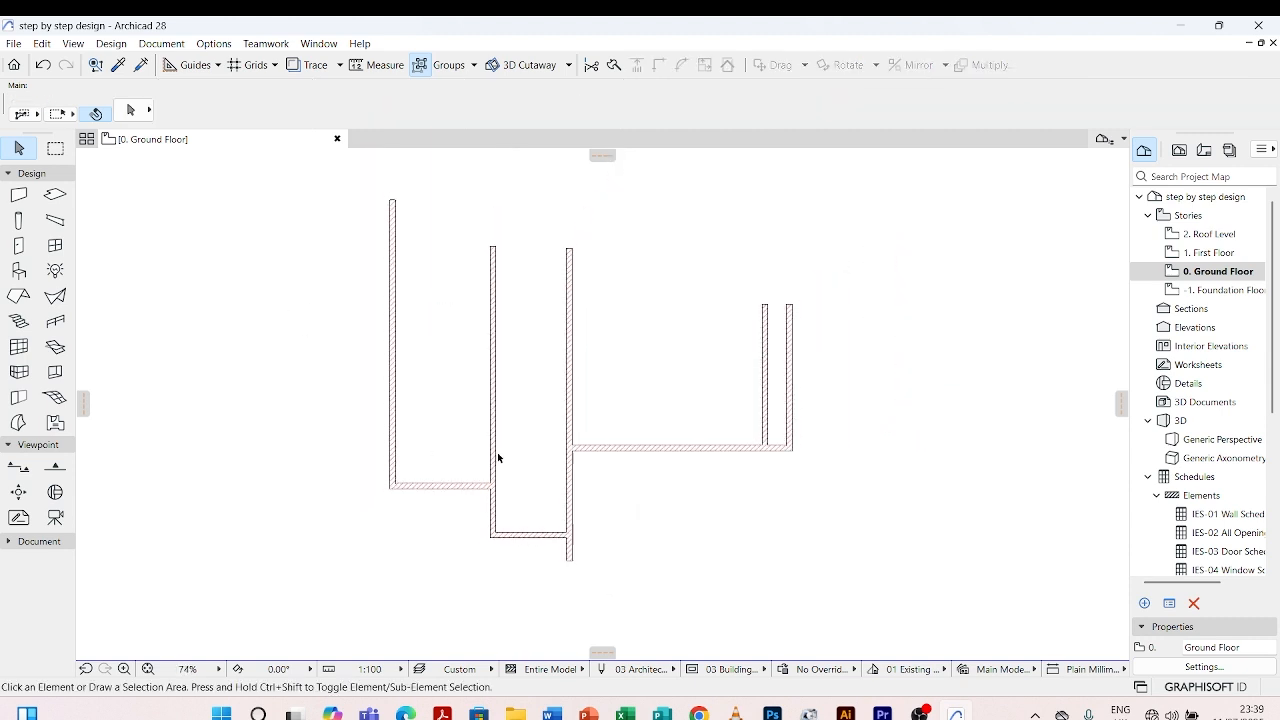
Drag a copy of the left room's bottom wall straight up, leaving about 3110 mm clear between the two walls
left_click(626, 455)
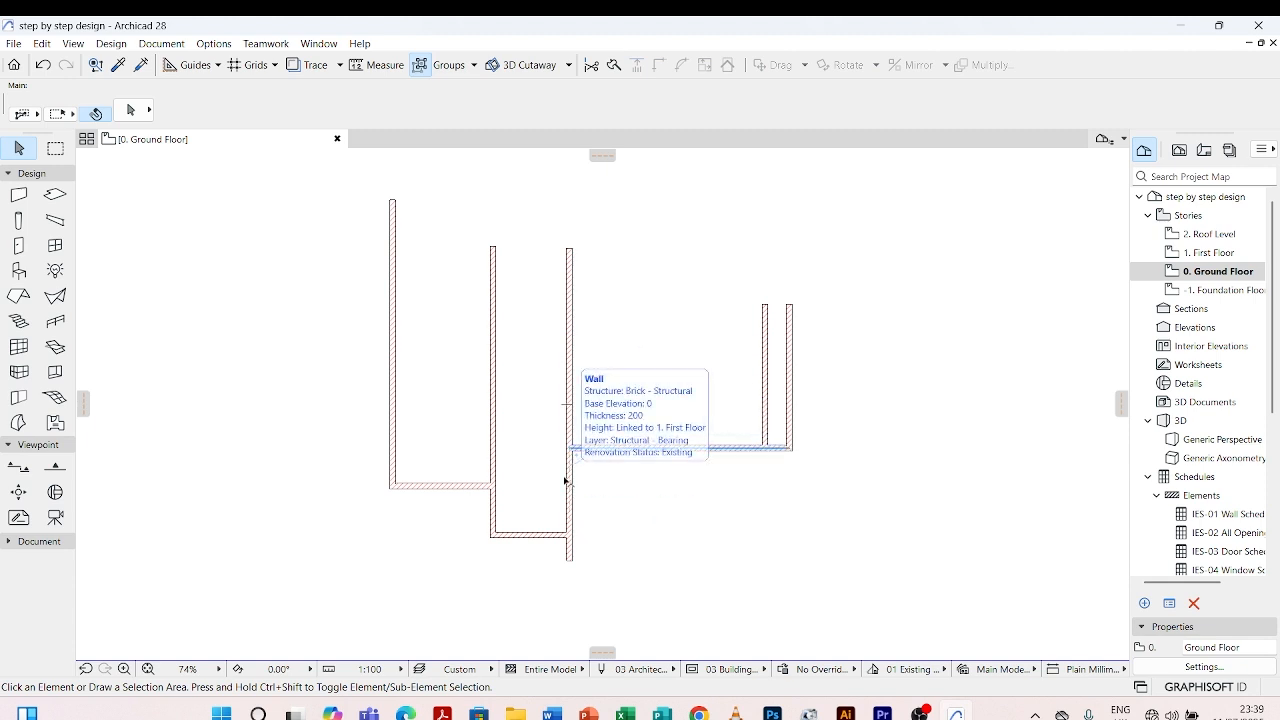
scroll(392, 375, "up", 3)
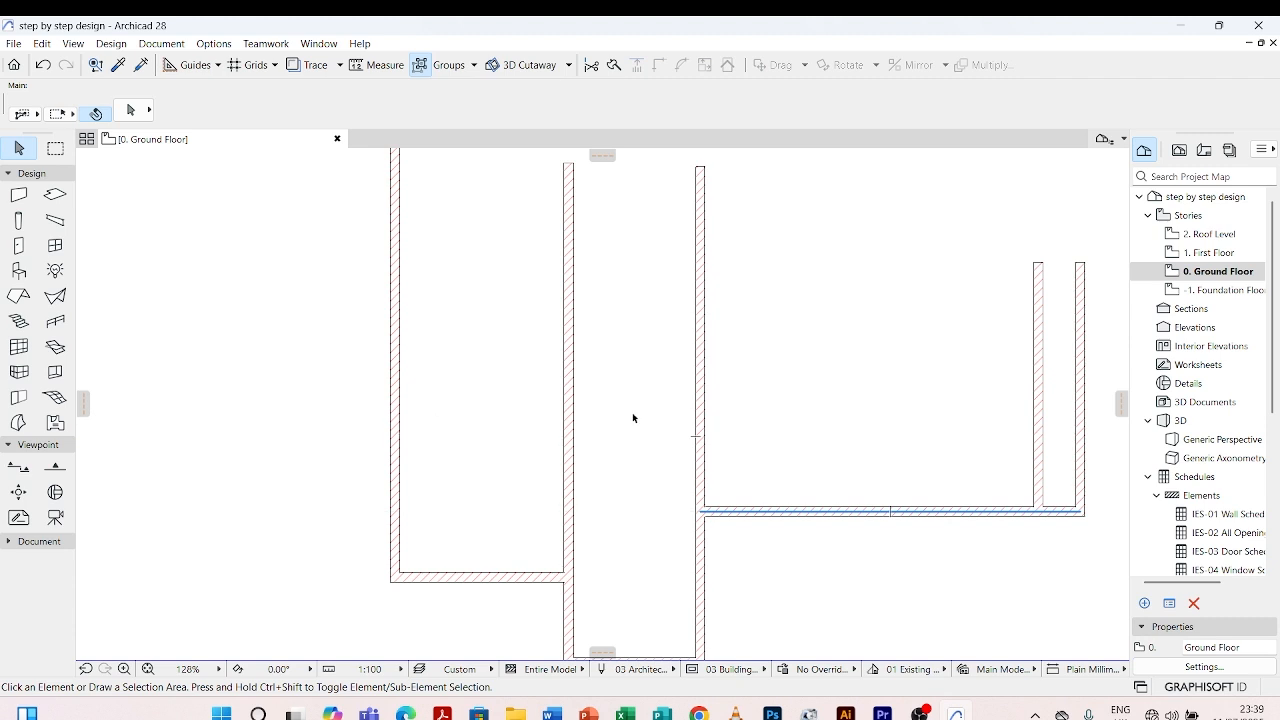
left_click(453, 578)
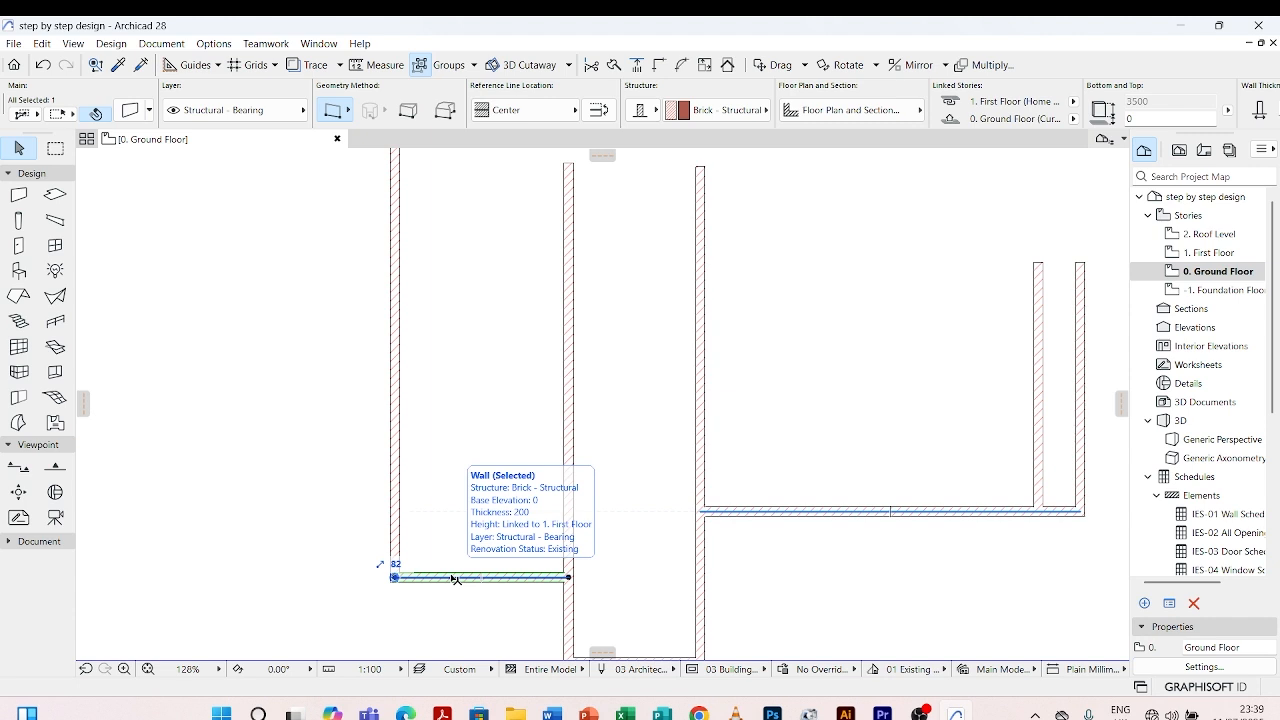
right_click(453, 578)
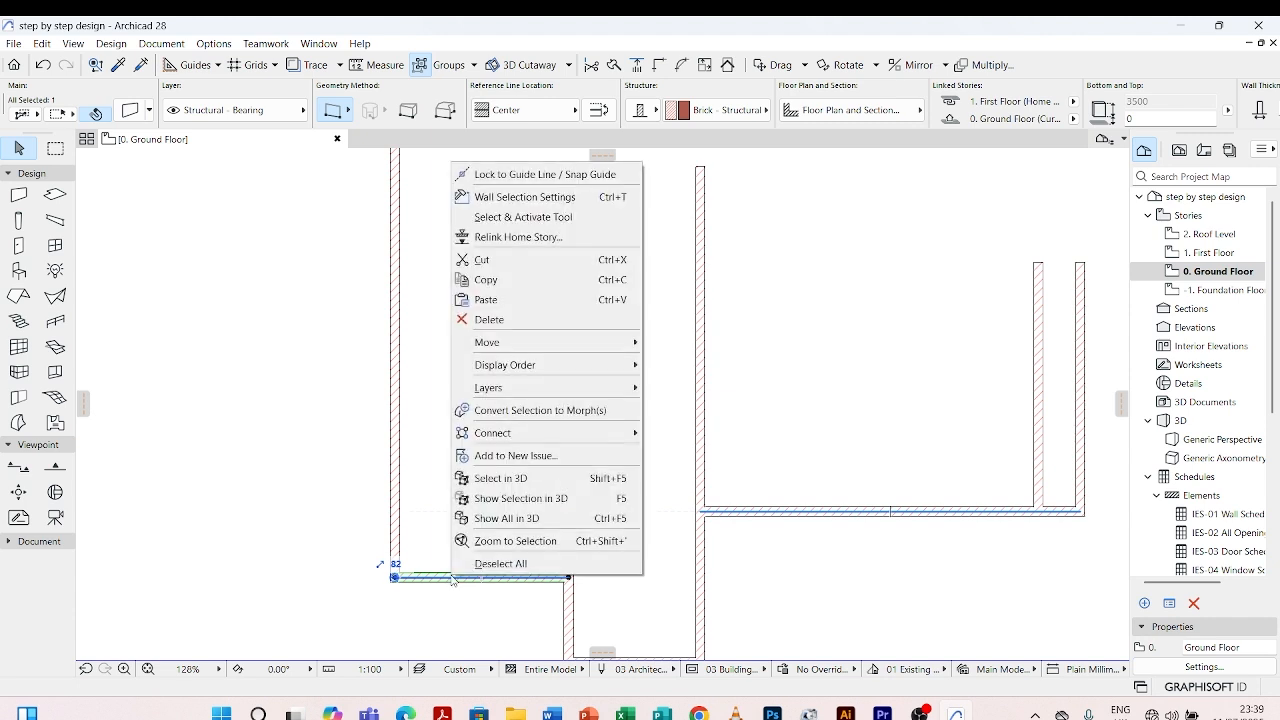
mouse_move(497, 342)
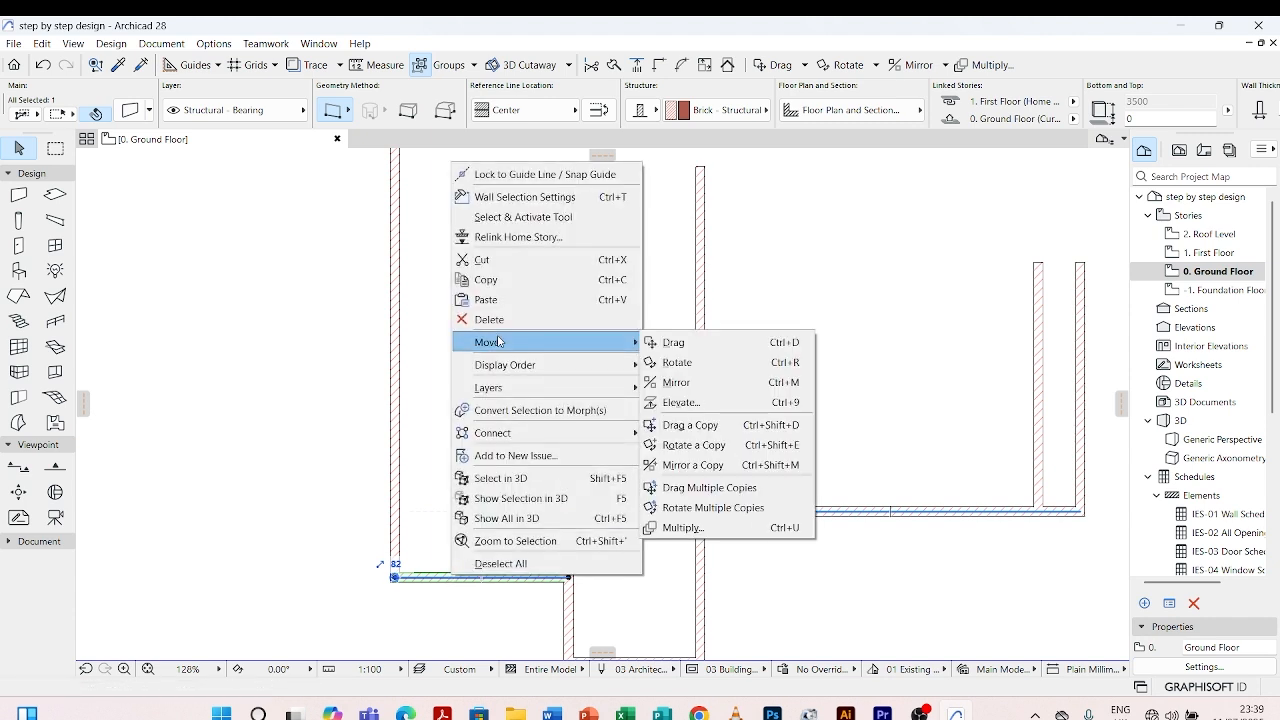
left_click(719, 431)
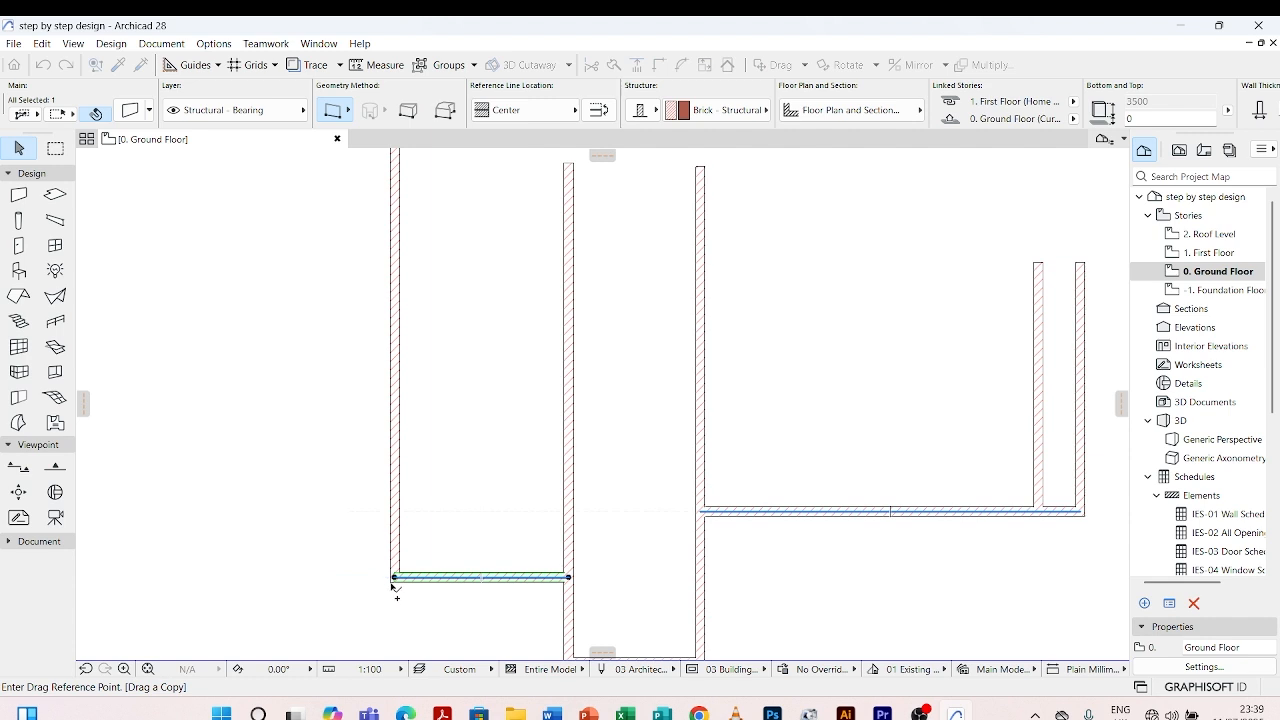
left_click(393, 578)
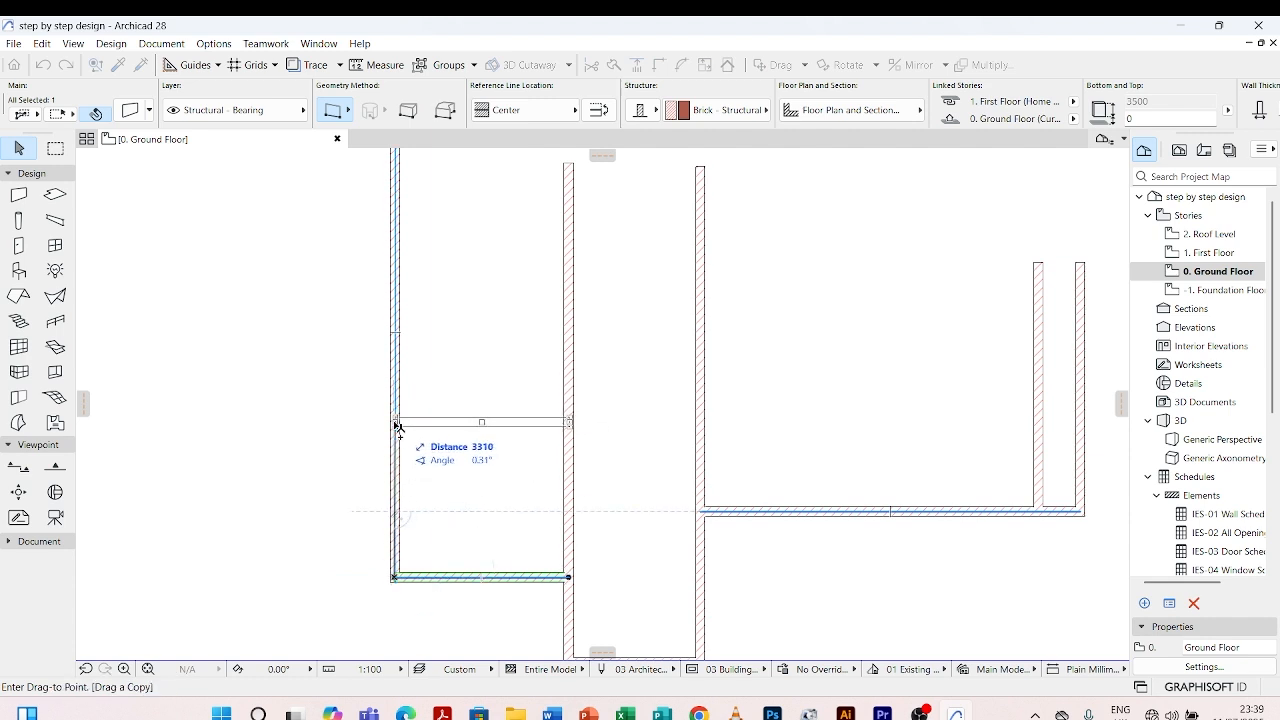
left_click(395, 424)
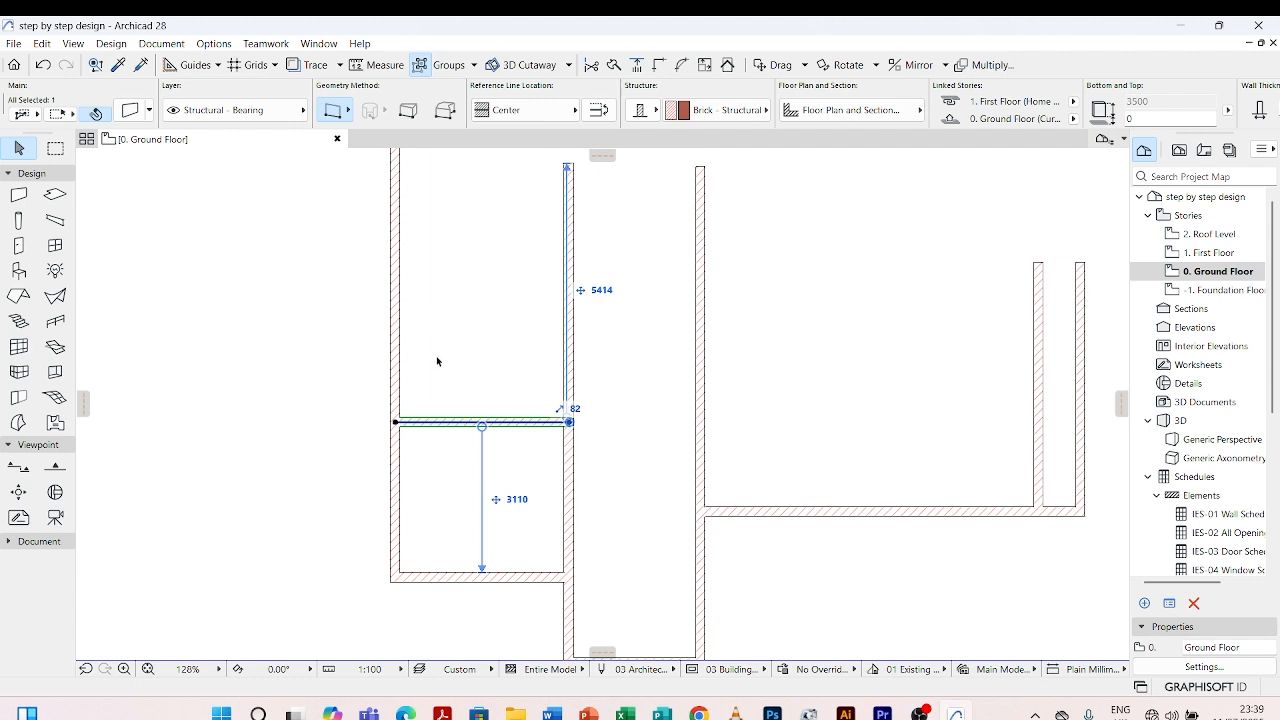
Set the clear distance between the copied partition wall and the bottom wall to 2800 mm
left_click(516, 500)
type("2800")
key("Return")
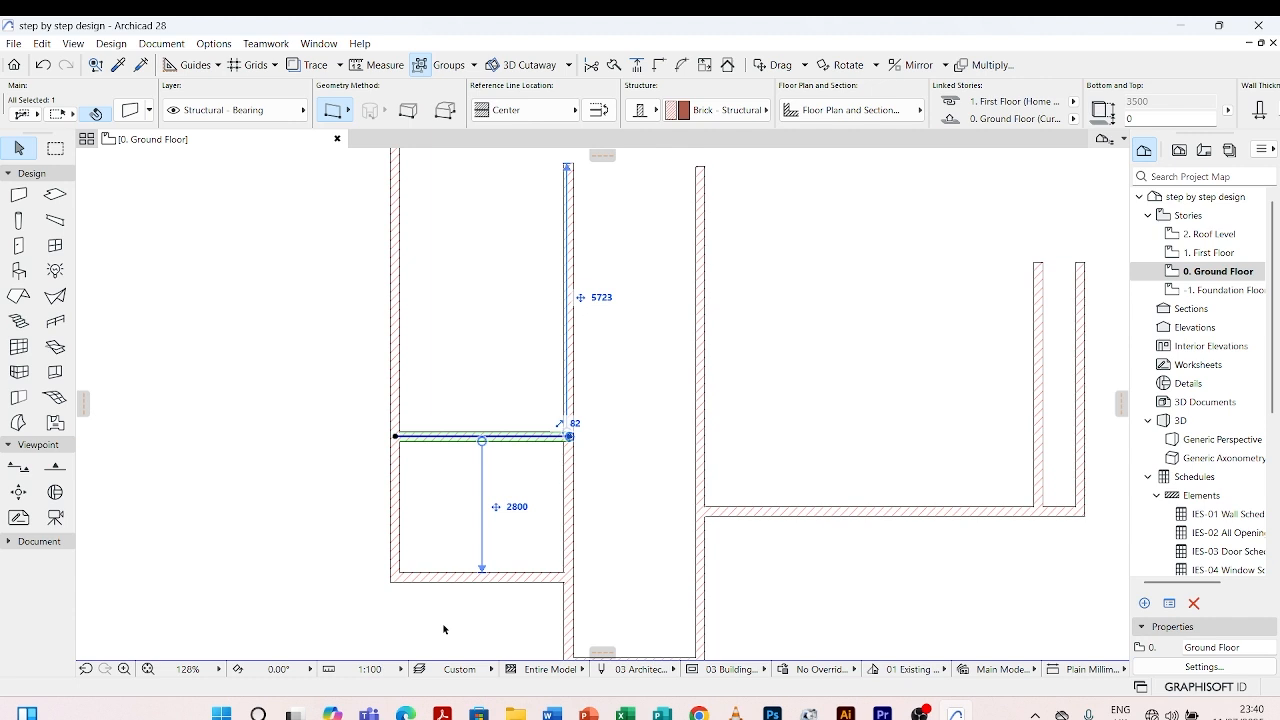
Set the clear distance between the copied partition wall and the bottom wall to 2500 mm
left_click(521, 505)
type("2500")
key("Escape")
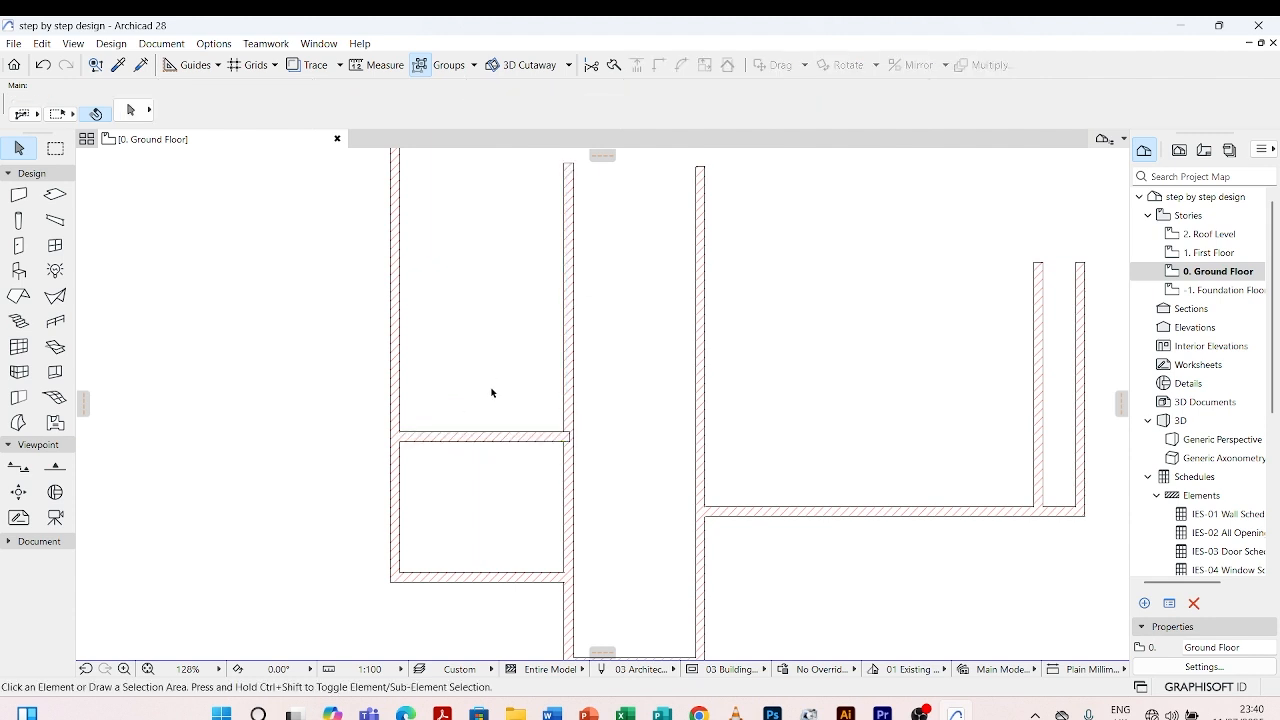
left_click(521, 507)
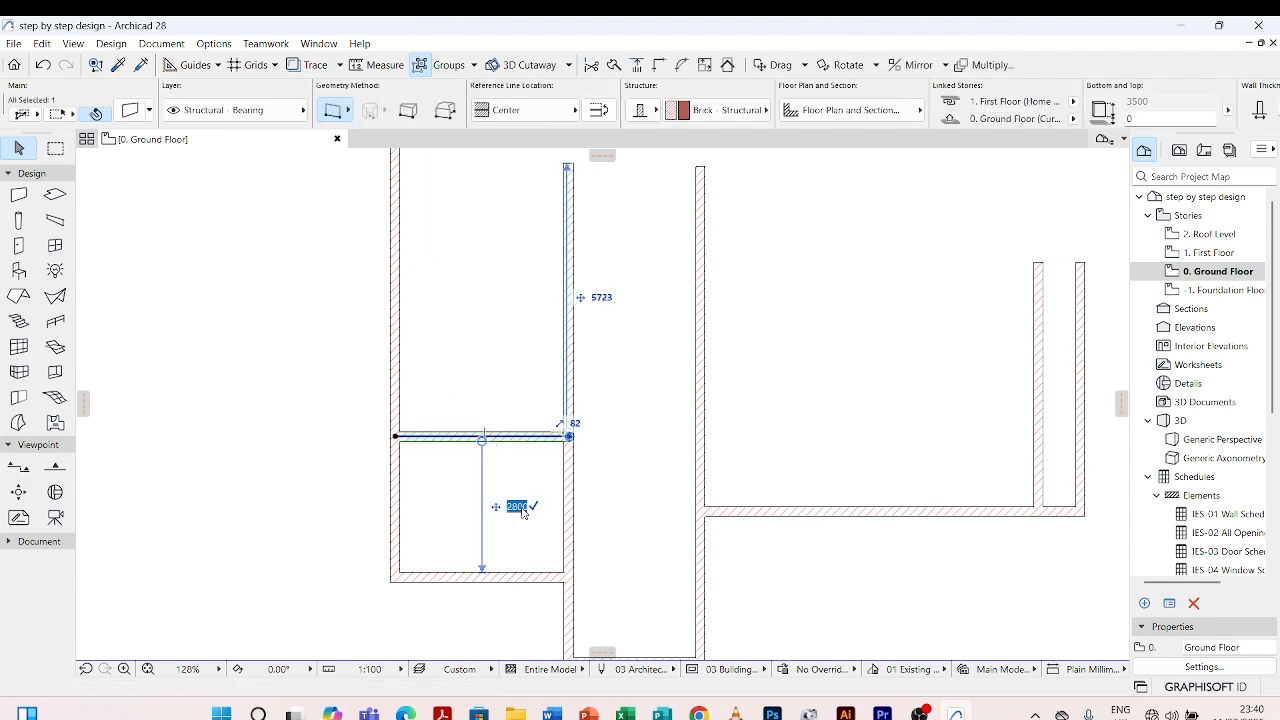
type("2500")
key("Return")
left_click(608, 443)
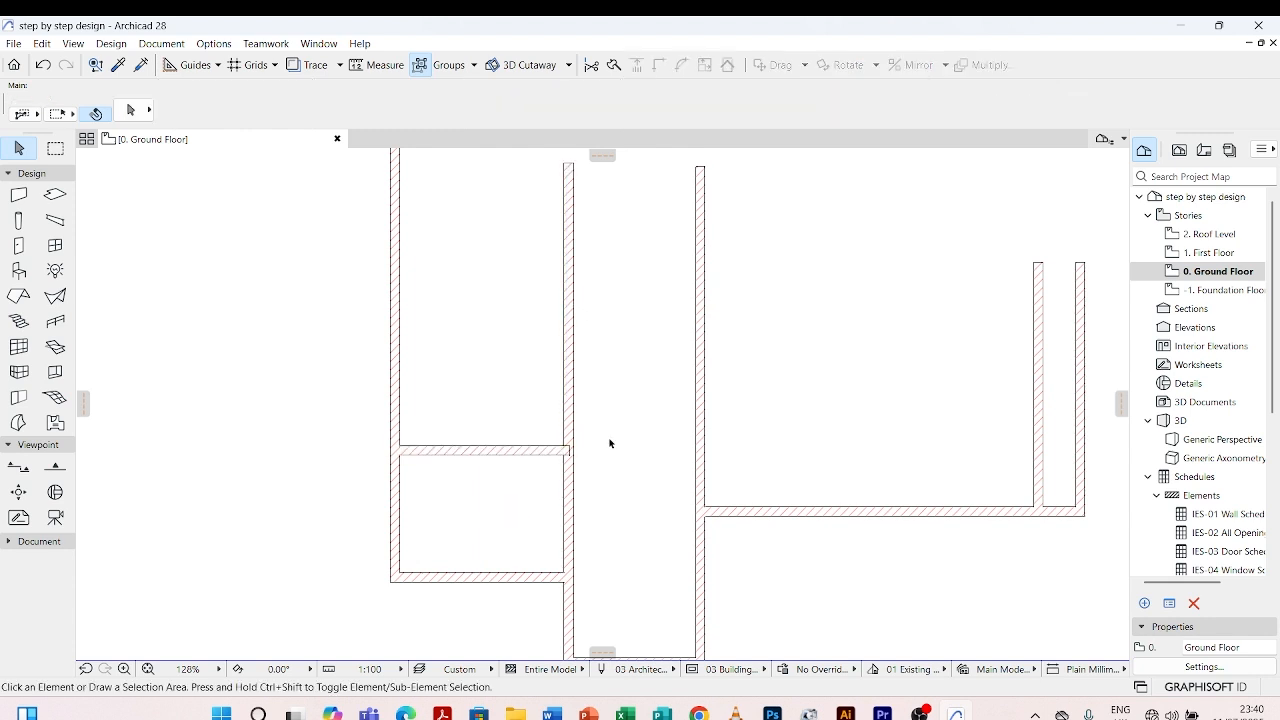
Adjust the partition wall's right end to meet the centre reference line of the adjoining vertical wall
scroll(563, 451, "up", 3)
left_click(523, 454)
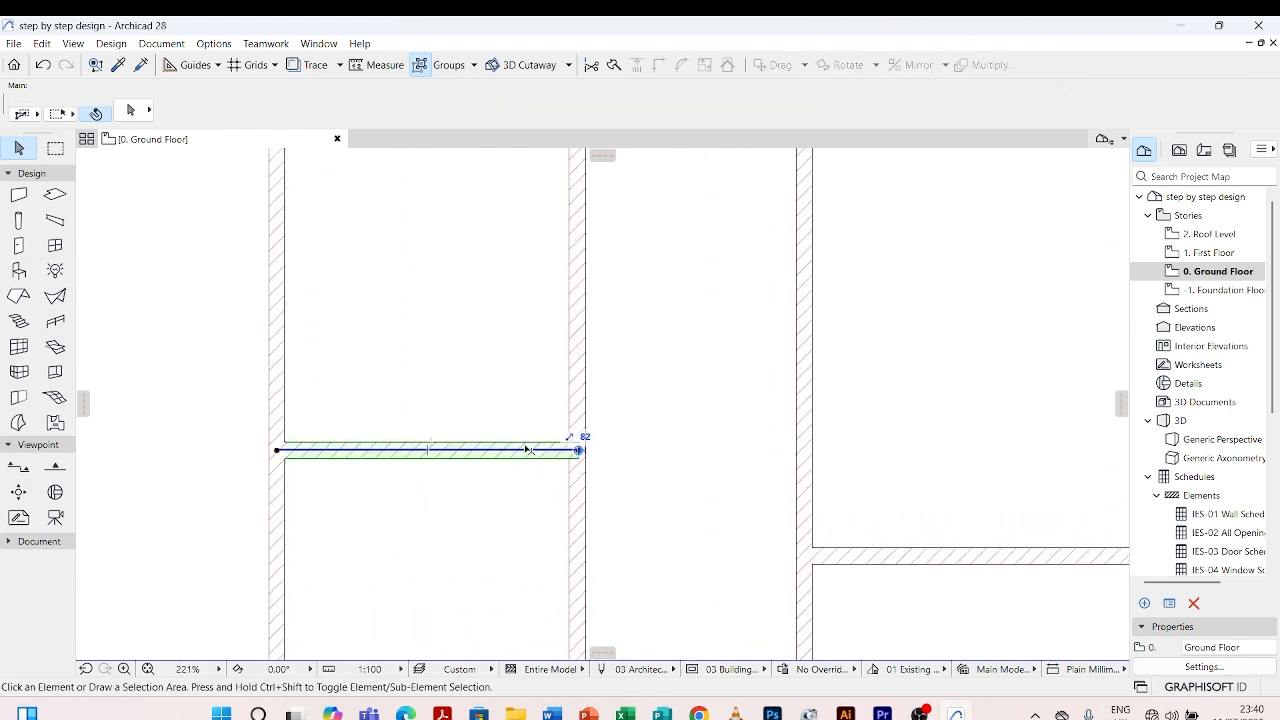
scroll(582, 451, "up", 4)
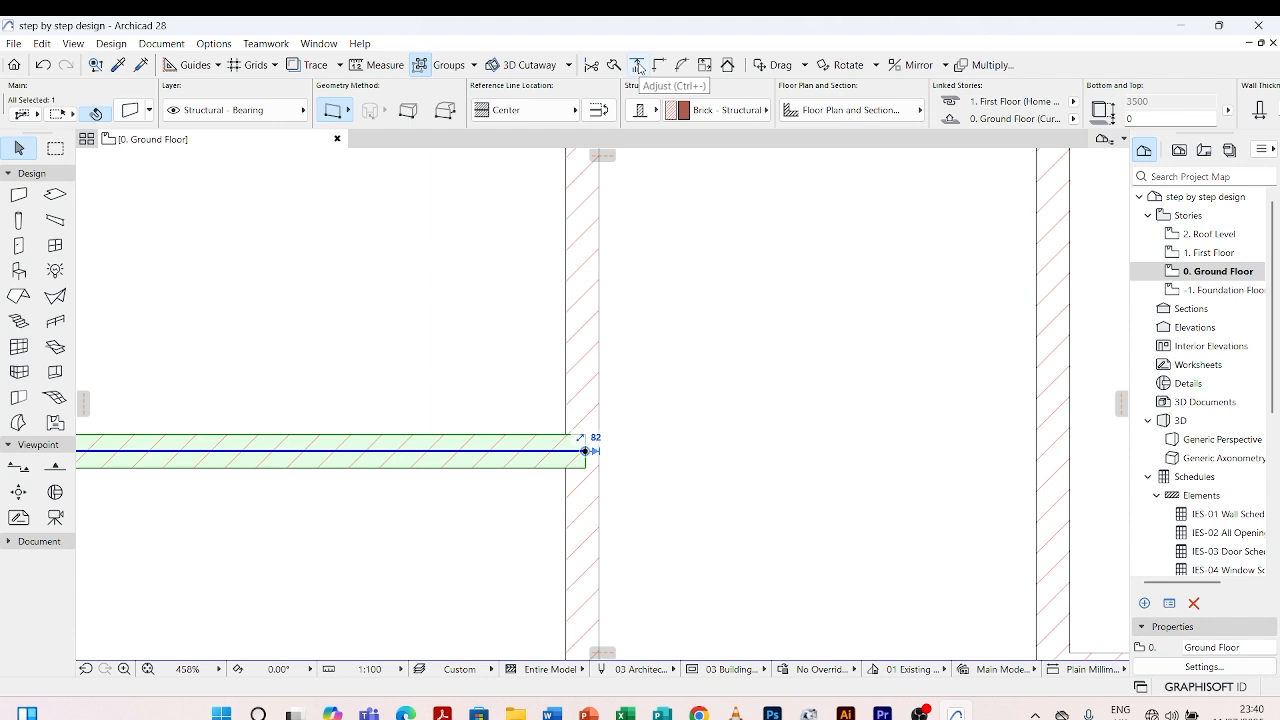
left_click(638, 66)
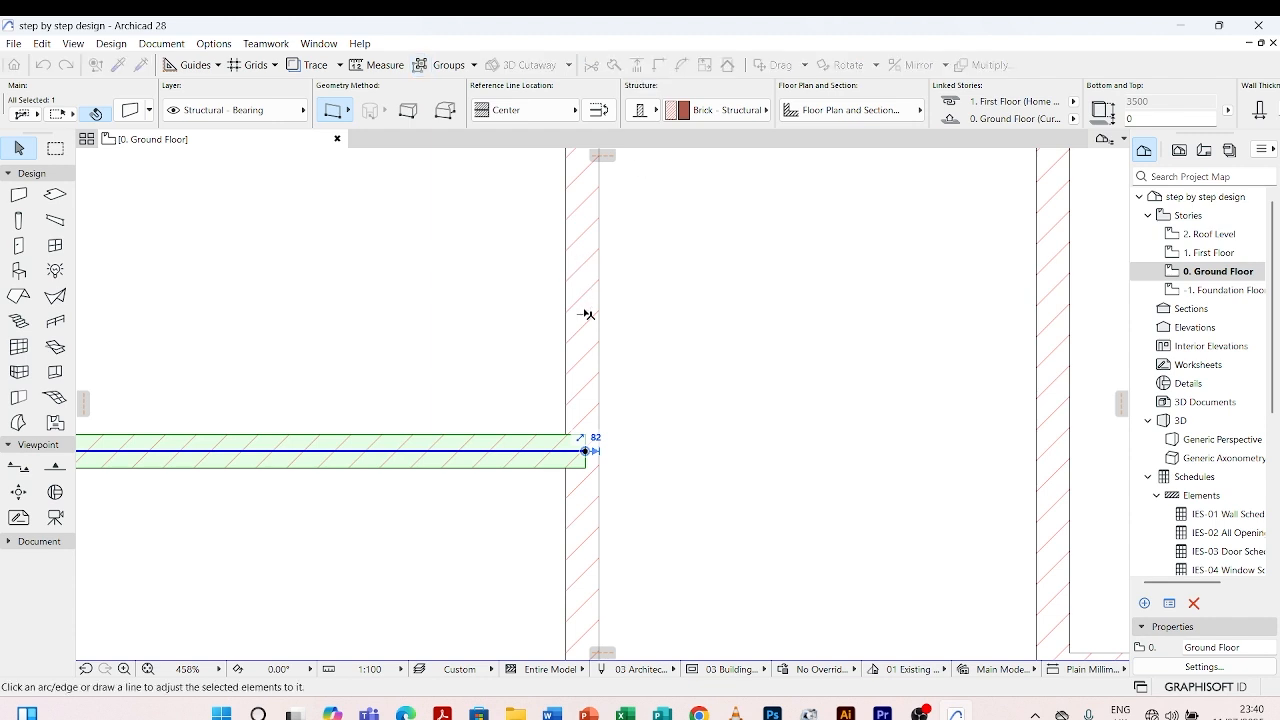
left_click(586, 314)
key("Escape")
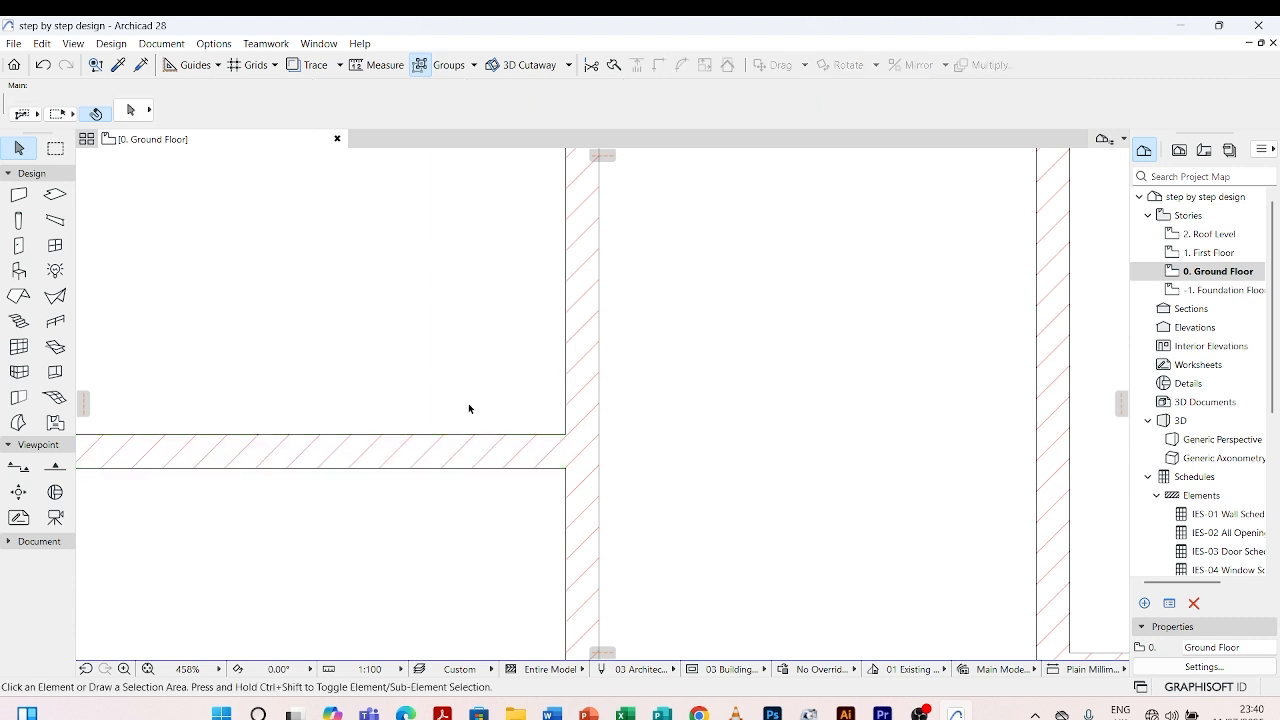
Drag a copy of the partition wall straight up between the two vertical walls, leaving about 1631 mm clear
scroll(471, 408, "down", 4)
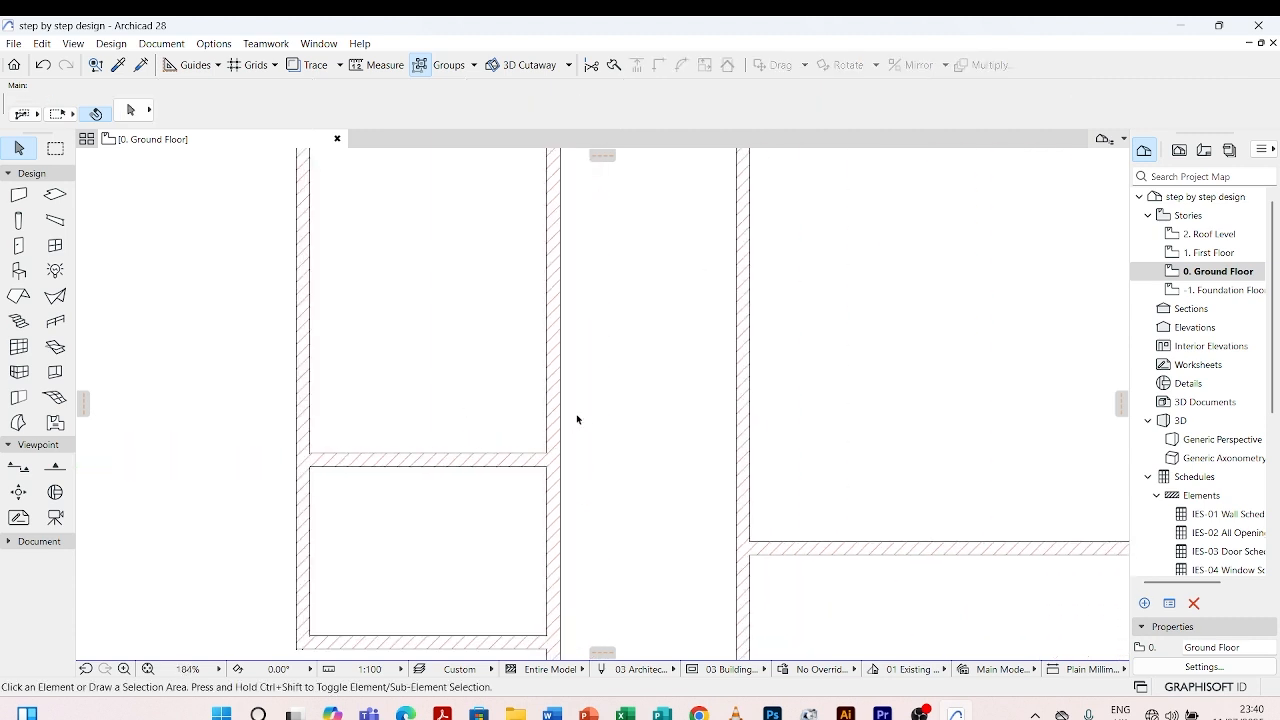
left_click(469, 463)
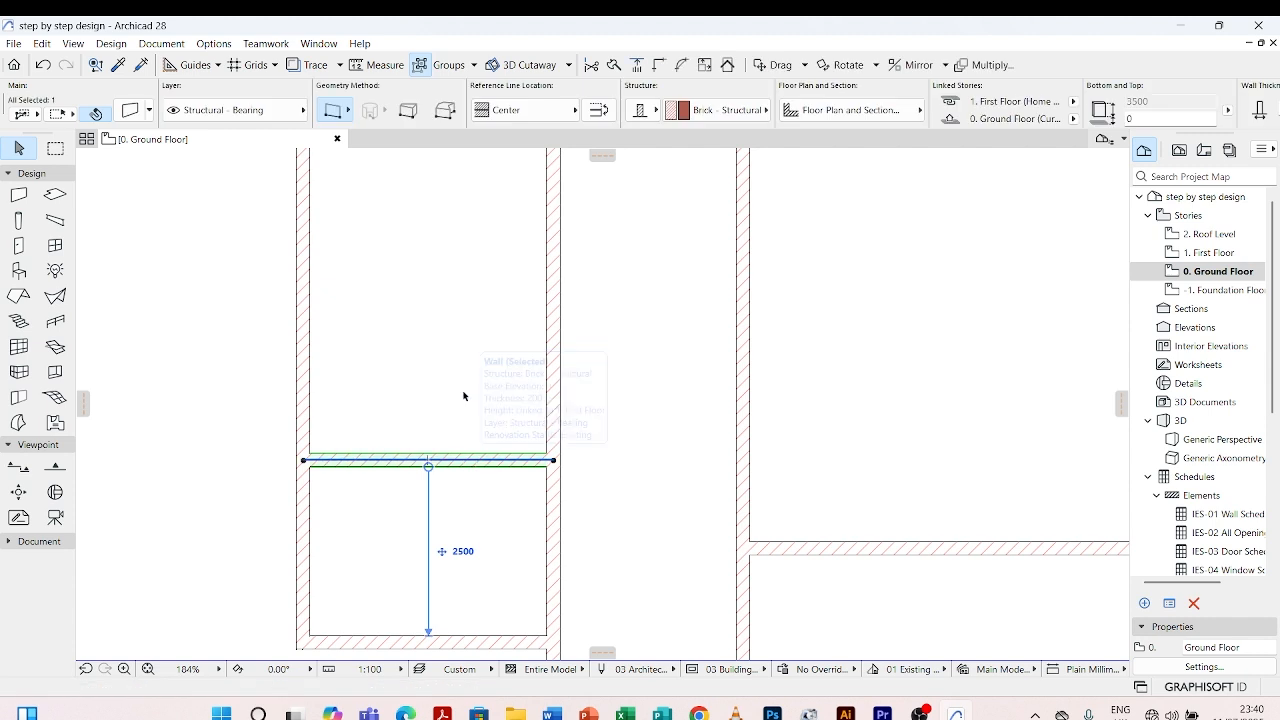
scroll(466, 394, "down", 2)
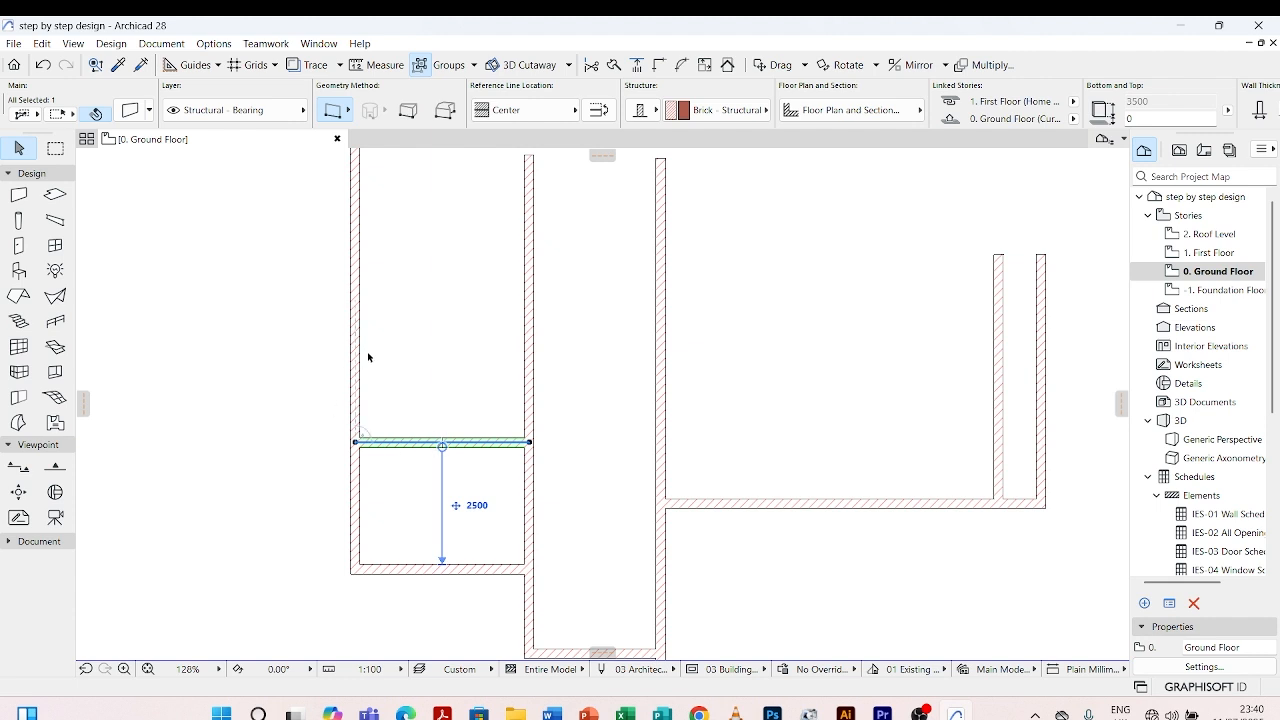
scroll(392, 453, "up", 1)
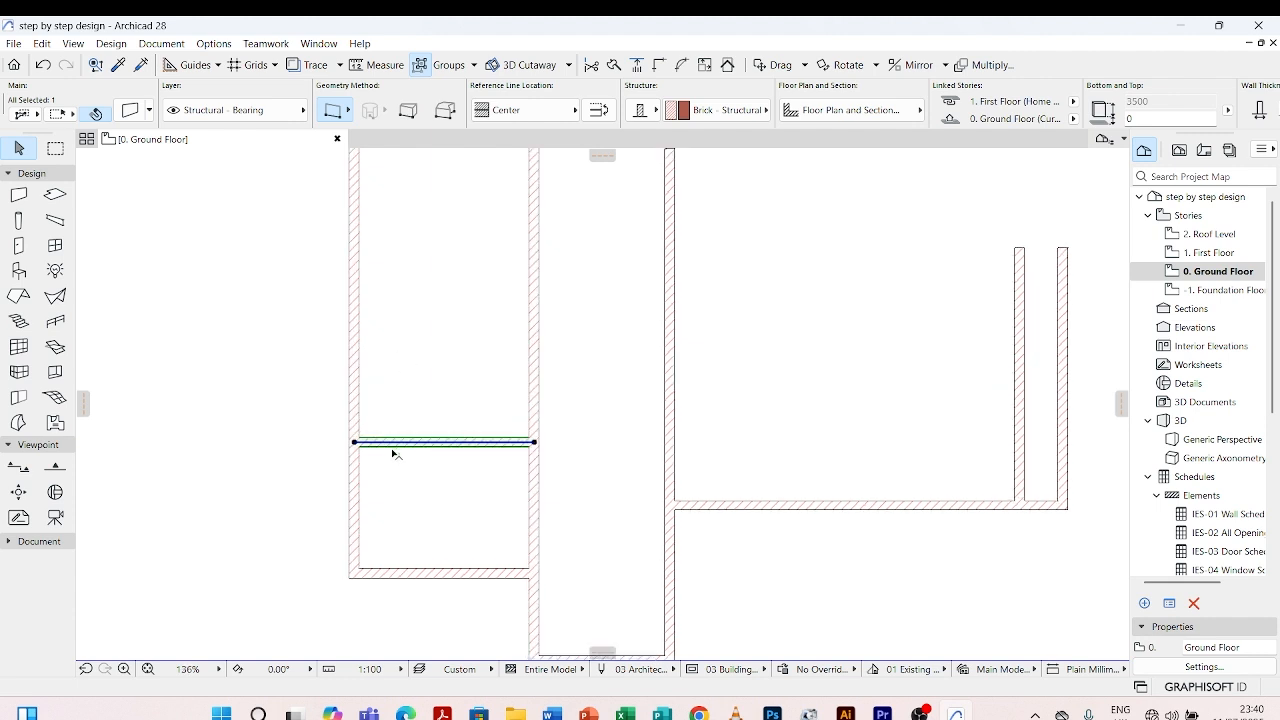
scroll(392, 453, "up", 3)
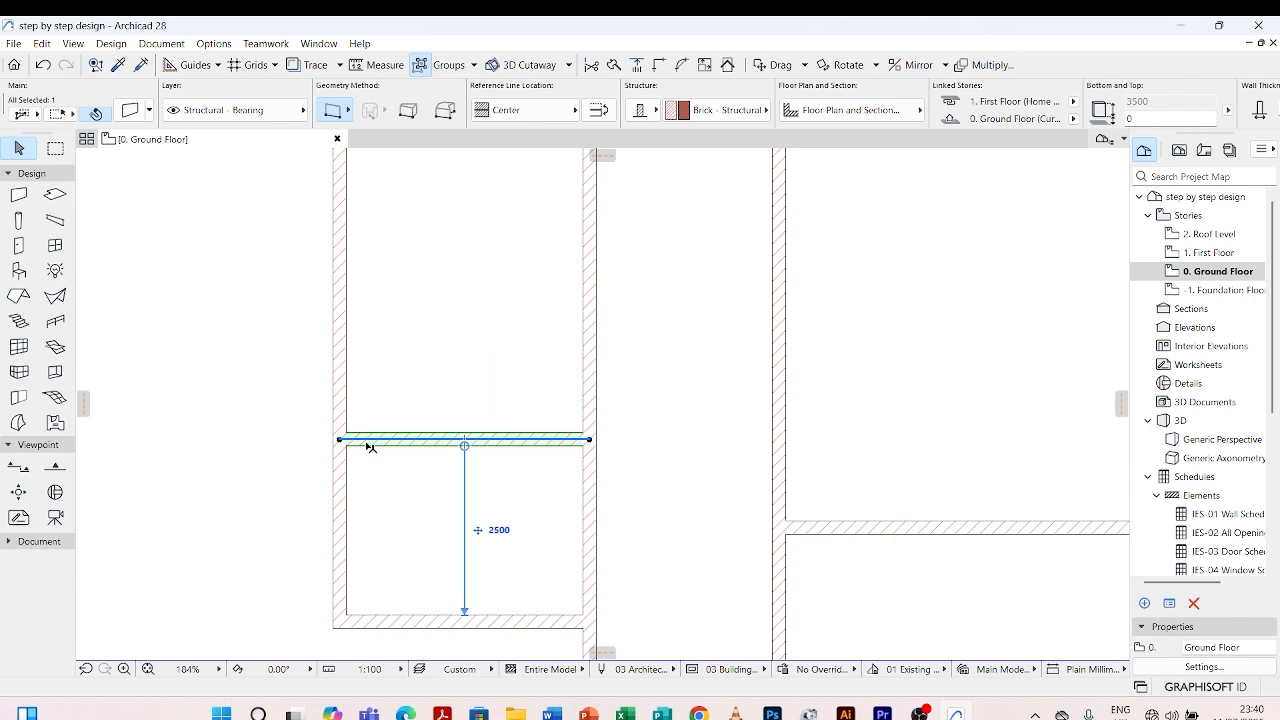
right_click(369, 445)
mouse_move(517, 213)
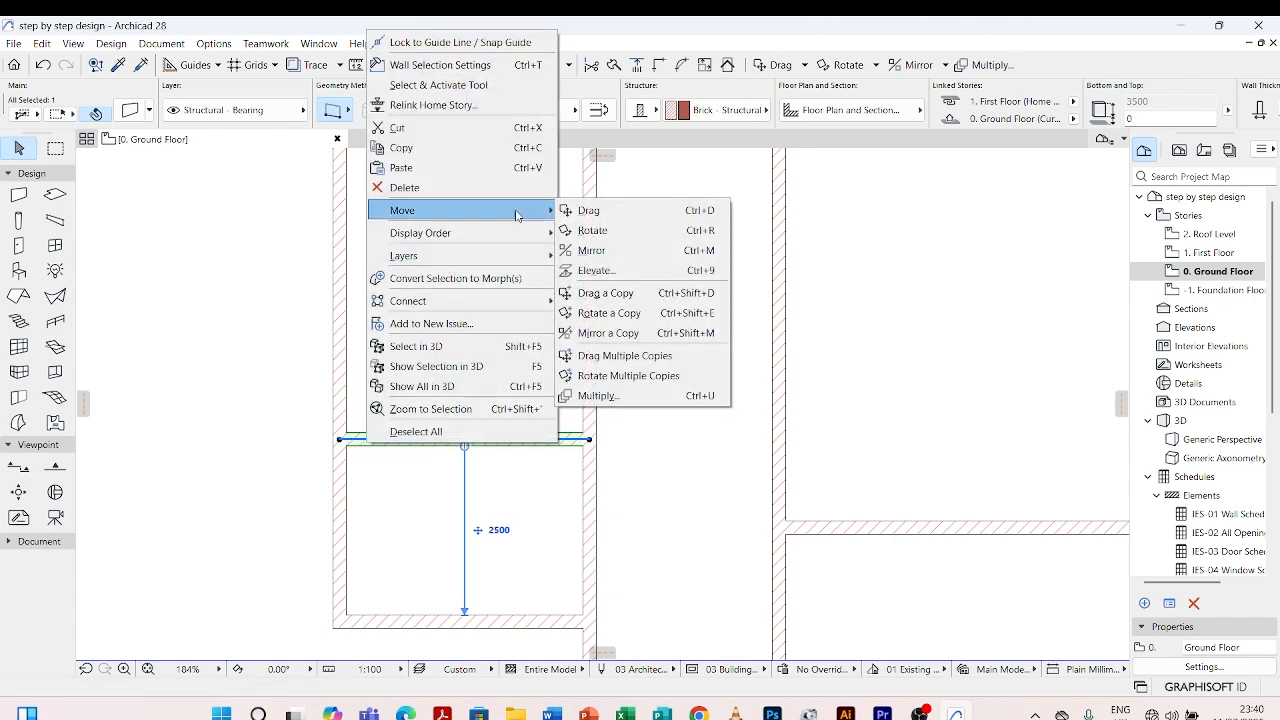
left_click(645, 296)
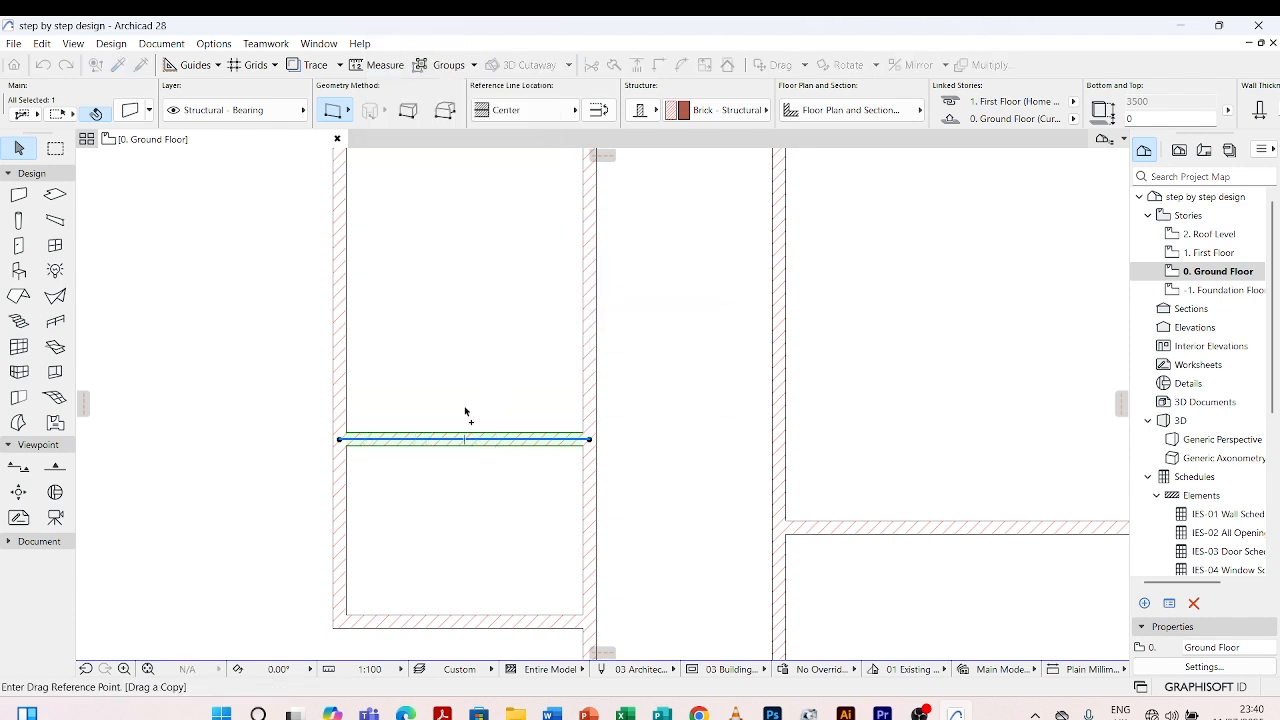
left_click(346, 435)
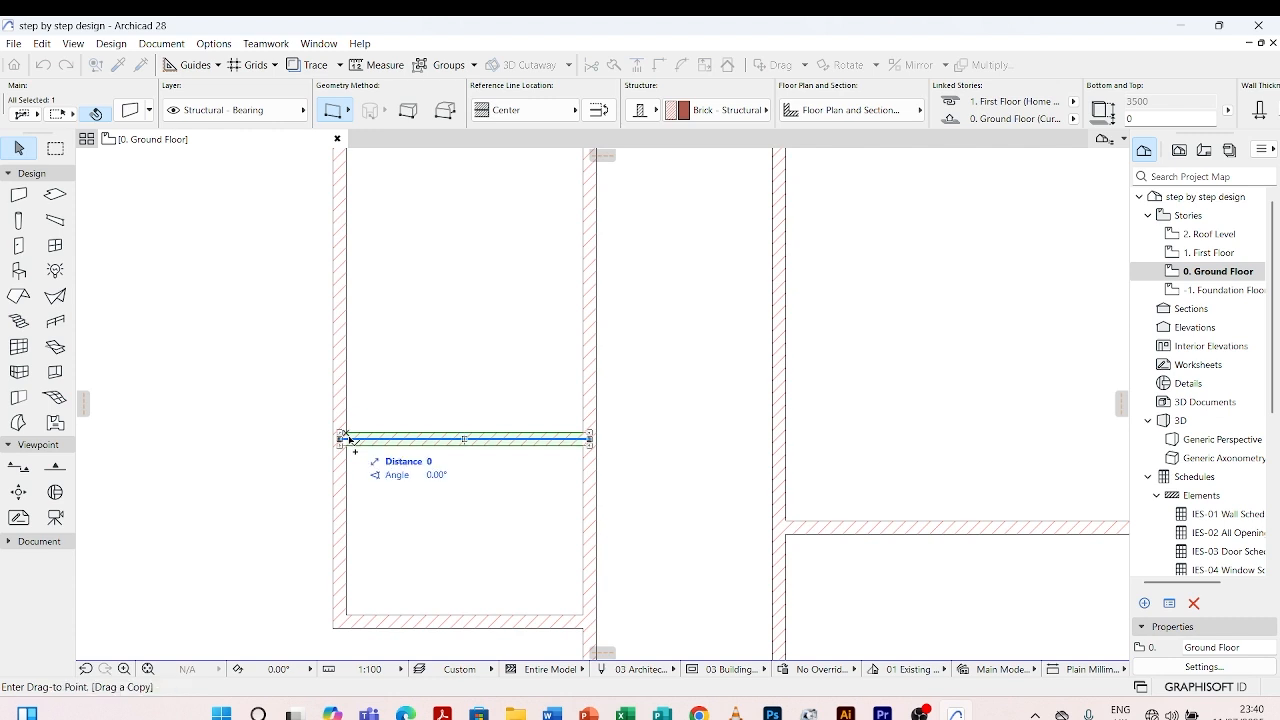
left_click(346, 315)
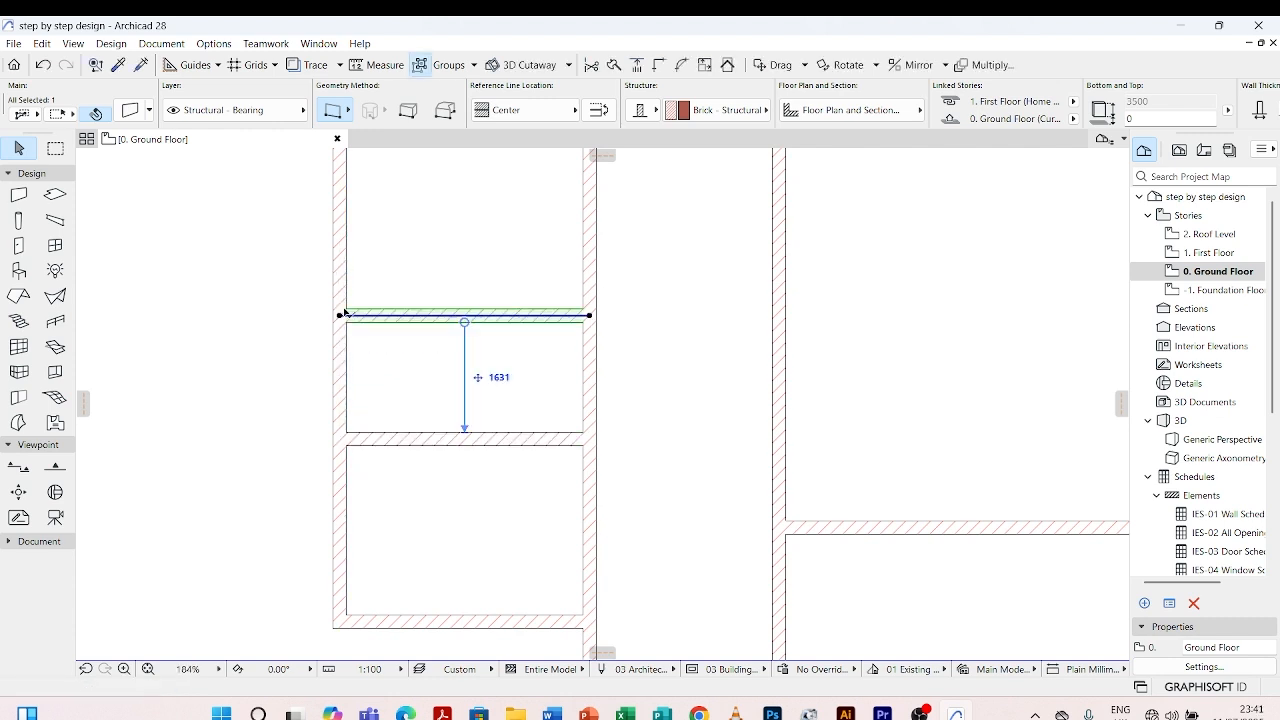
Set the clear distance between the new upper partition and the partition below it to 1500 mm
scroll(381, 307, "up", 1)
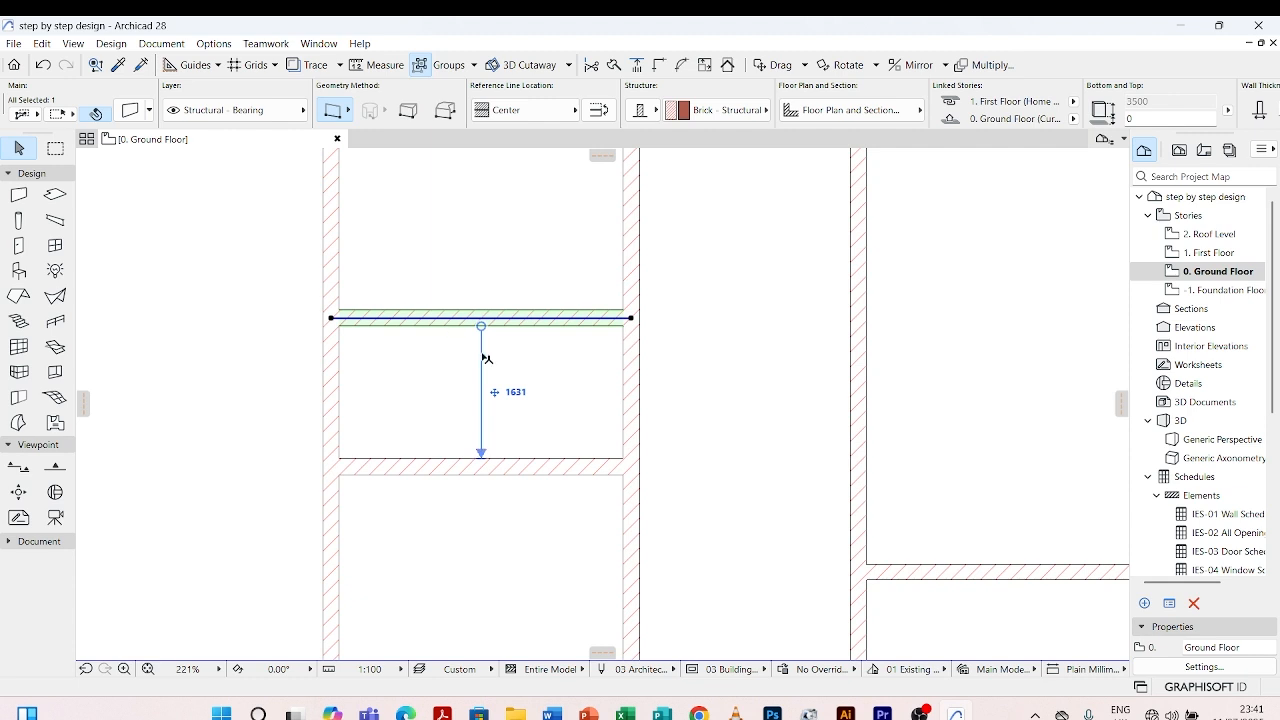
left_click(515, 392)
type("1500")
key("Return")
key("Escape")
left_click(521, 317)
left_click(516, 396)
type("1500")
key("Return")
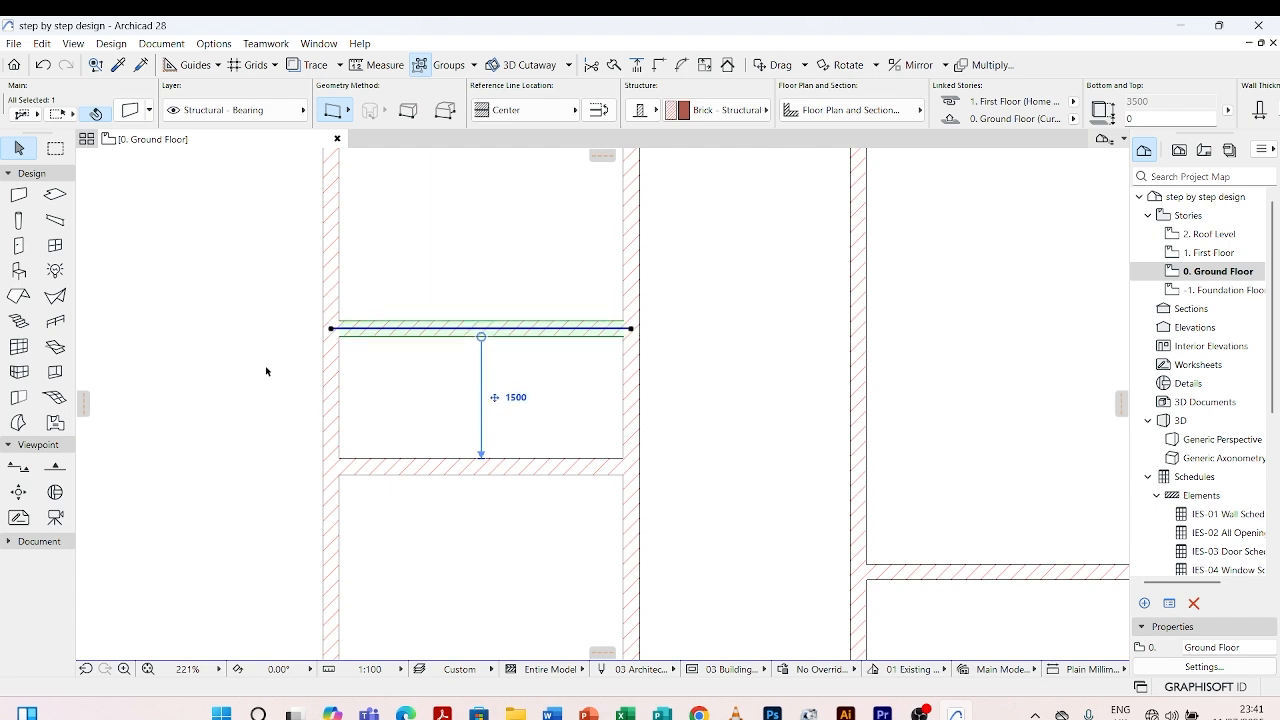
Drag a copy of the selected partition wall straight up between the two vertical walls, leaving about 2762 mm clear below it
scroll(400, 400, "down", 4)
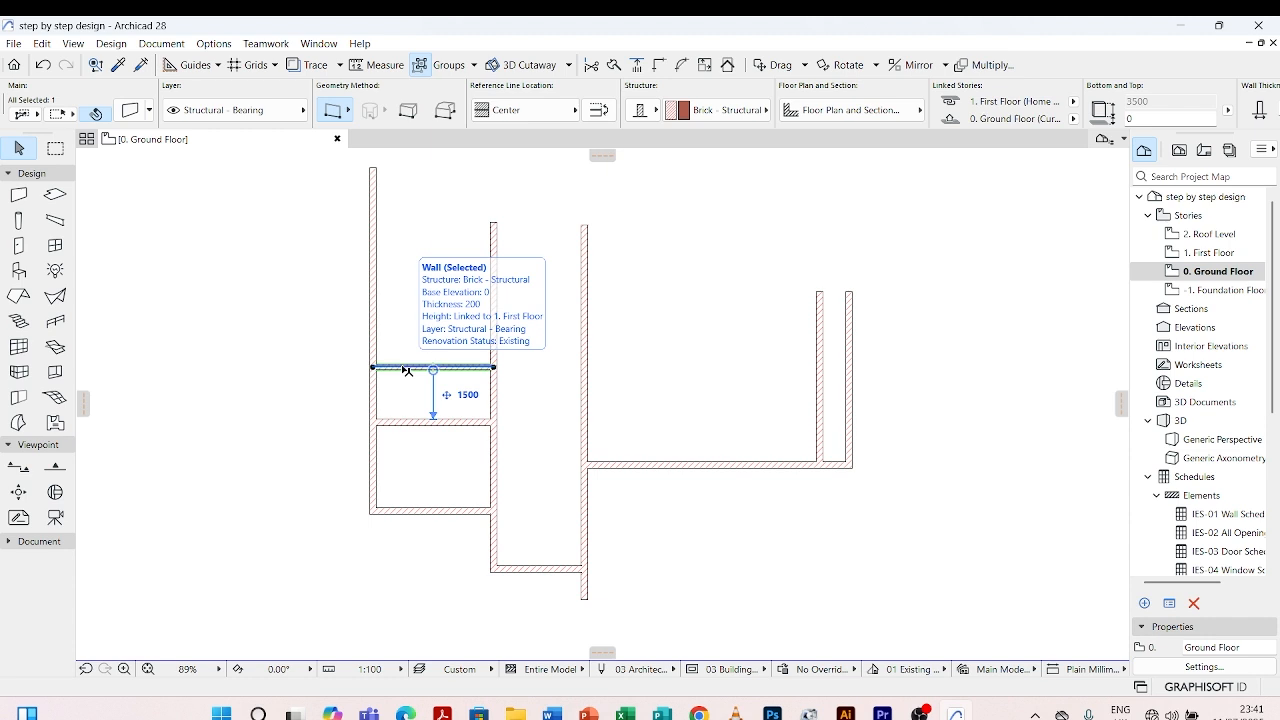
scroll(390, 368, "up", 3)
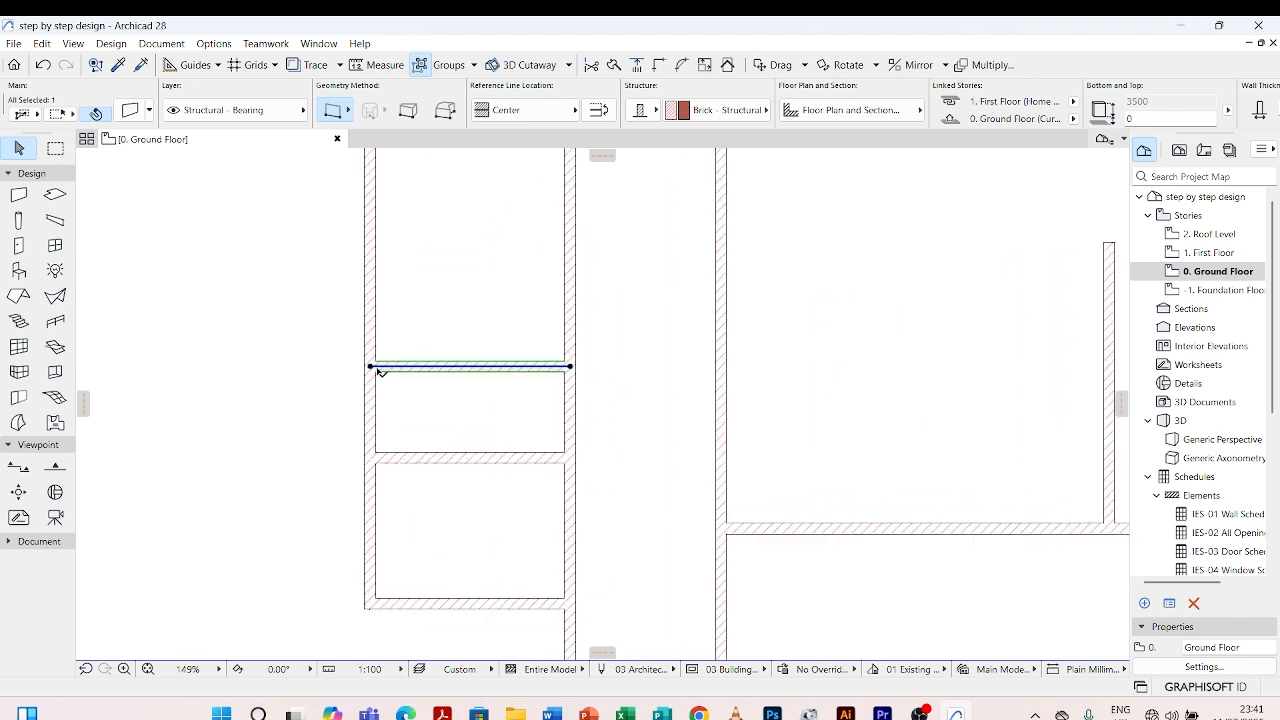
right_click(376, 367)
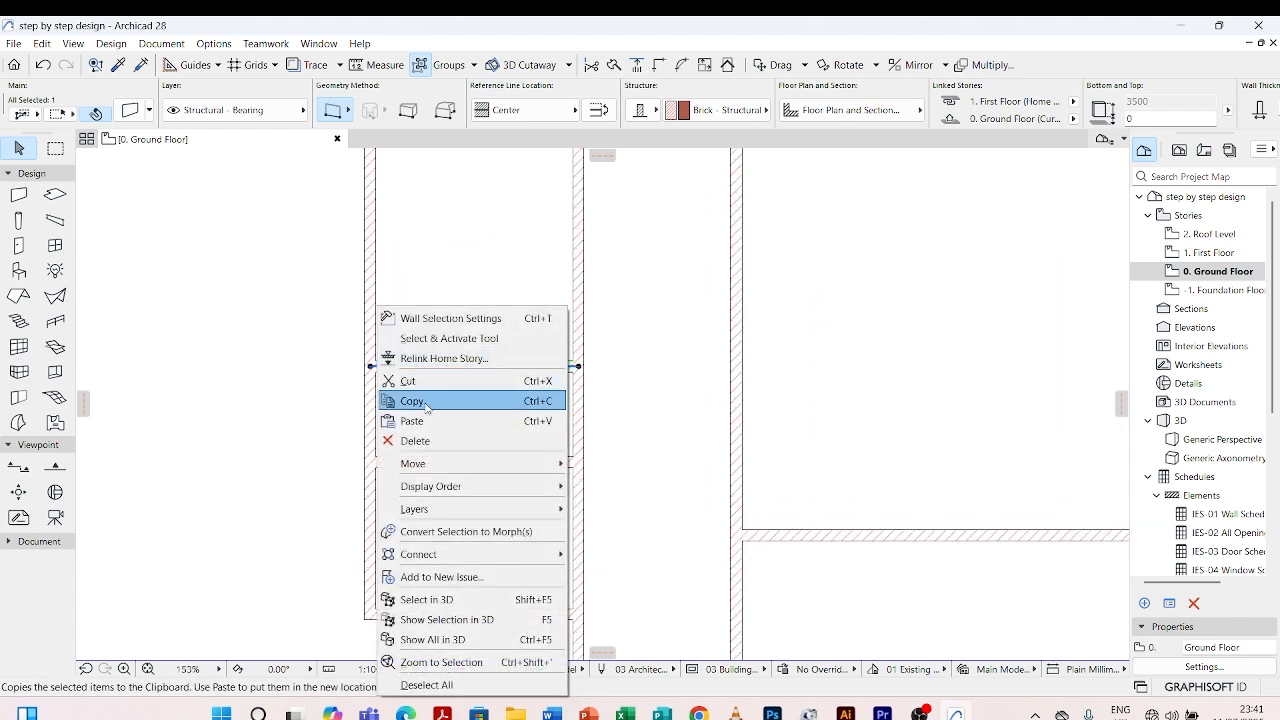
mouse_move(437, 462)
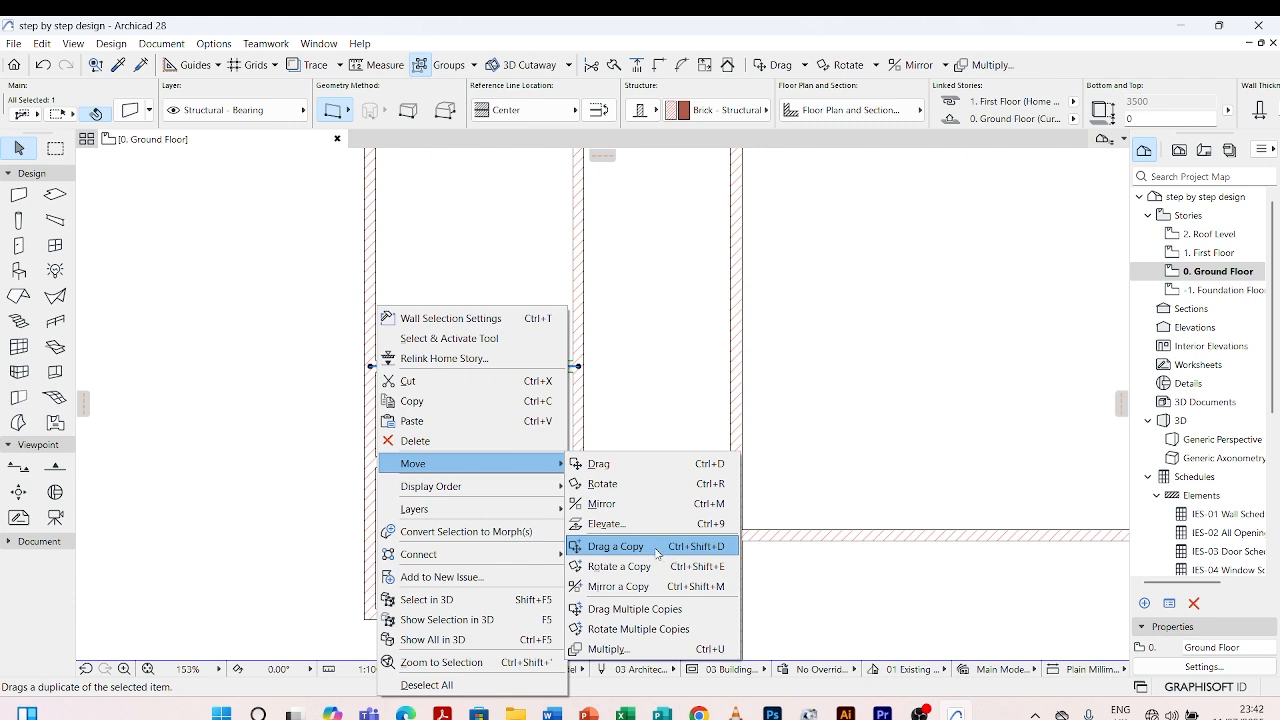
left_click(657, 548)
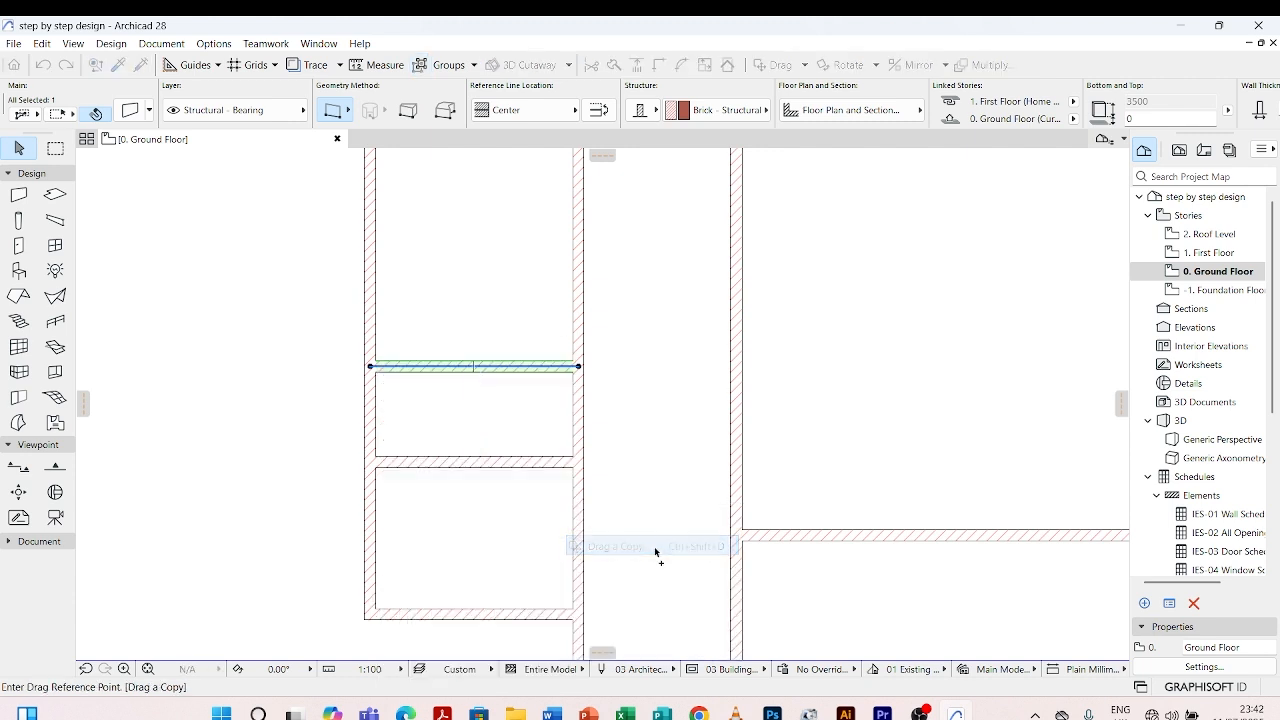
left_click(369, 366)
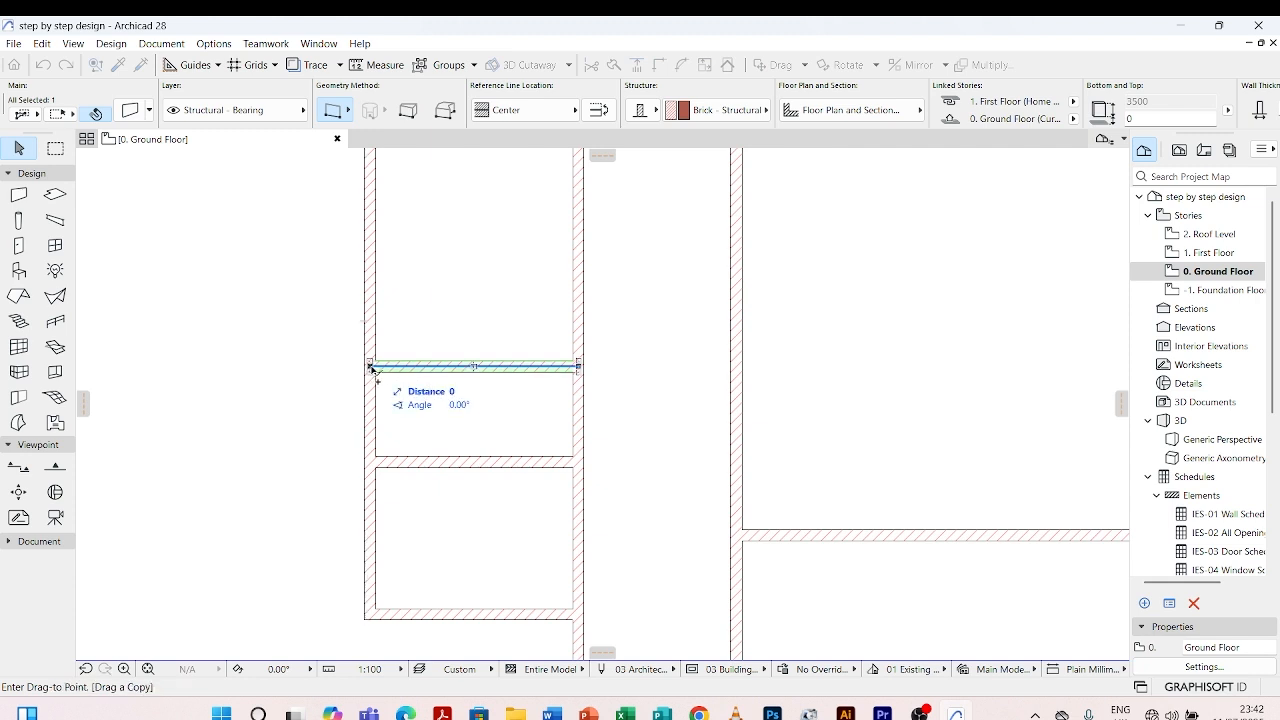
left_click(374, 203)
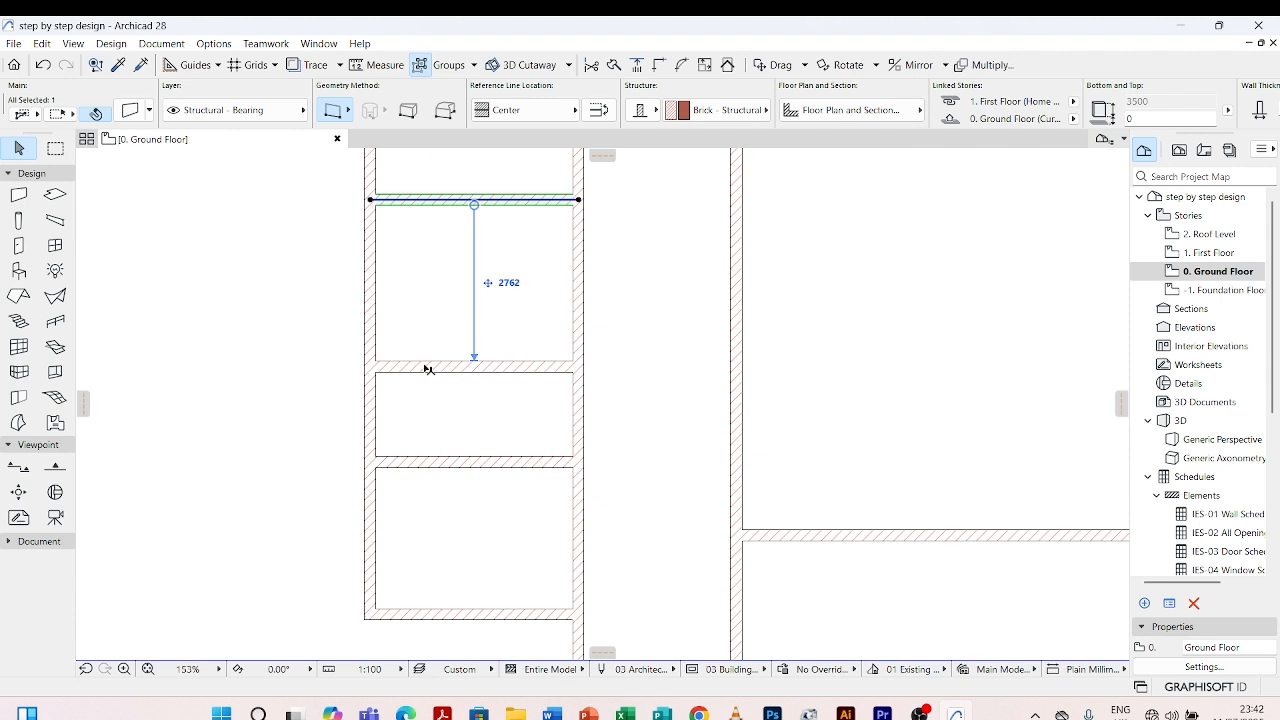
Set the clear distance between the new top partition and the partition below it to 3500 mm
scroll(430, 370, "down", 3)
scroll(437, 374, "up", 3)
scroll(424, 281, "up", 1)
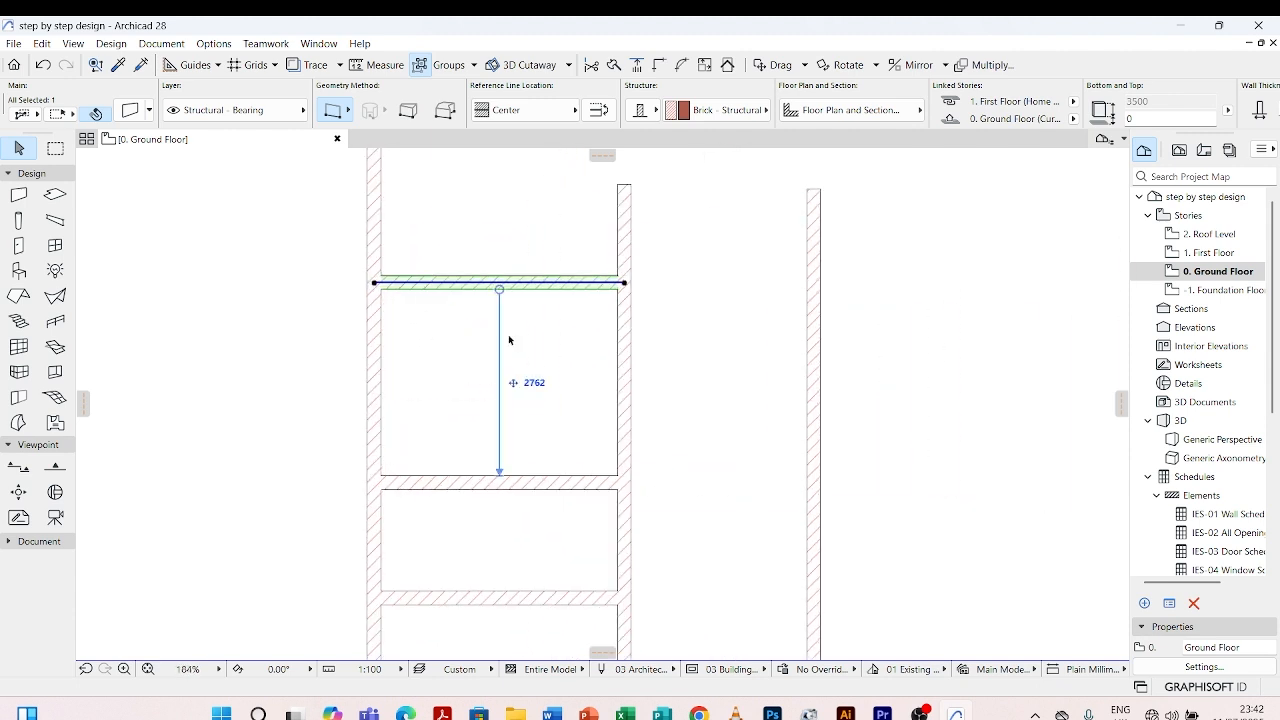
left_click(534, 383)
type("3500")
key("Return")
scroll(536, 387, "down", 6)
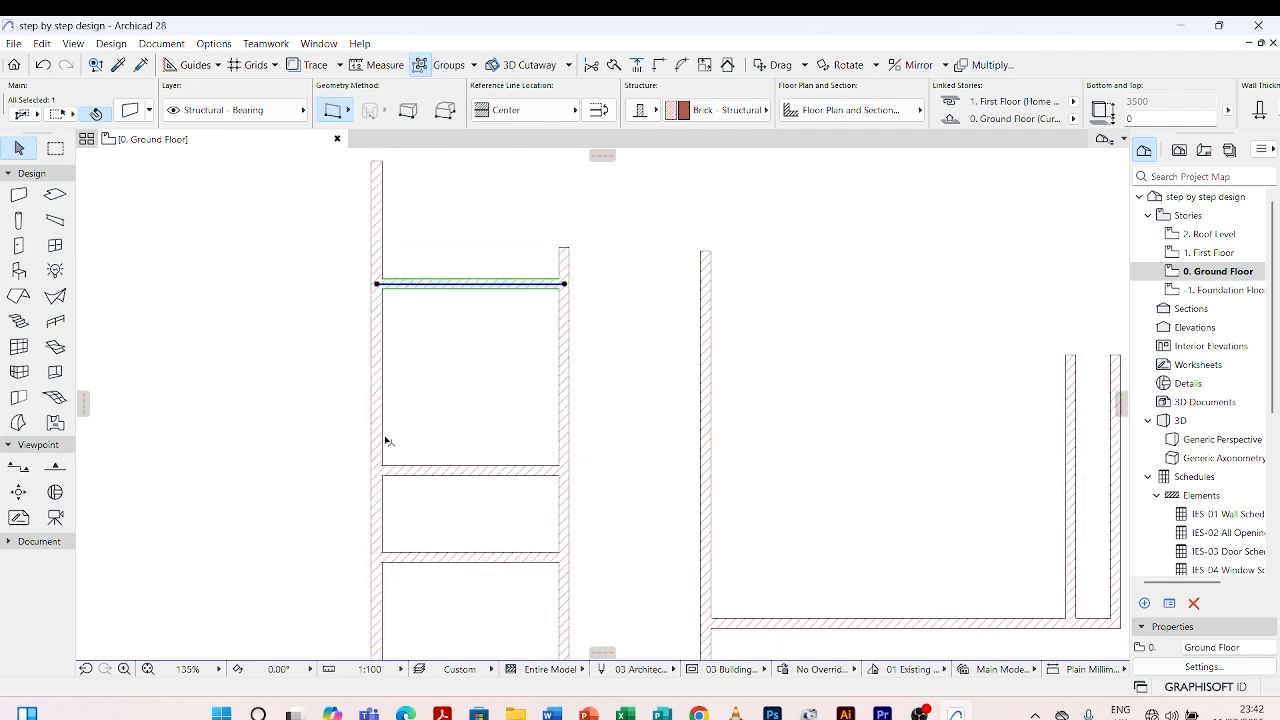
left_click(331, 357)
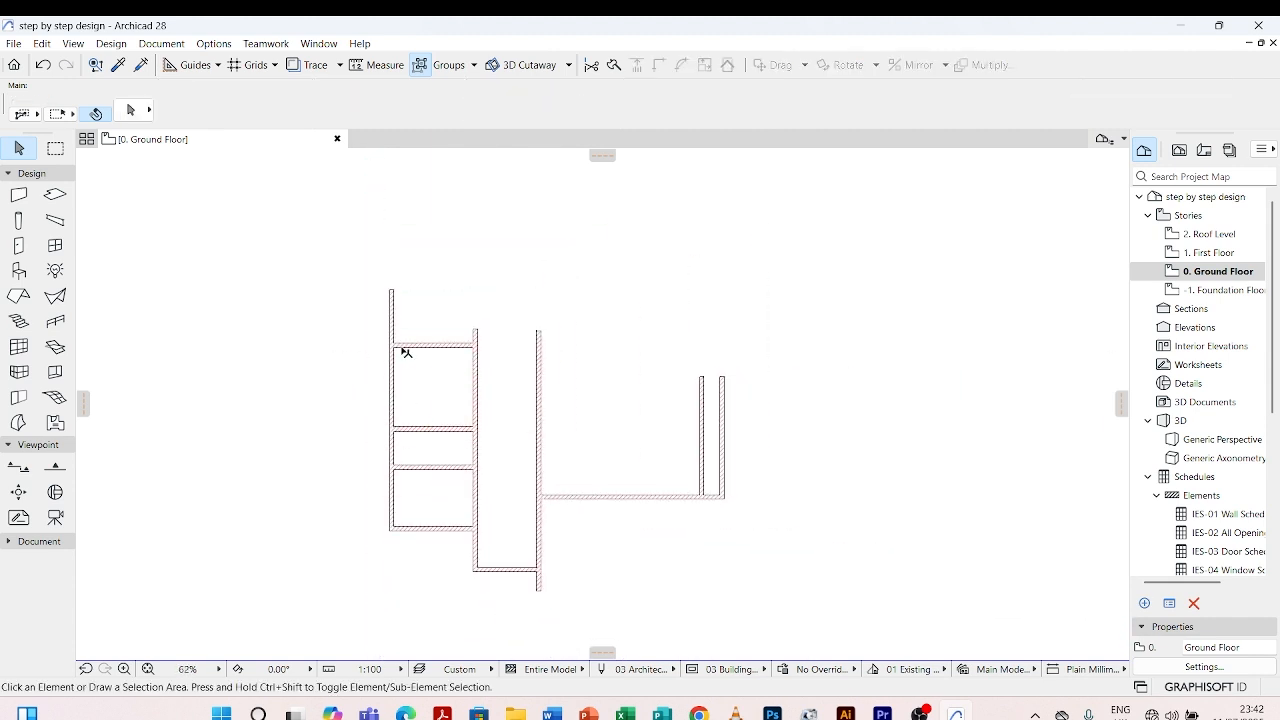
Intersect the outer left vertical wall with the top partition so they form a clean corner without the excess wall above
scroll(402, 354, "up", 2)
scroll(402, 354, "up", 2)
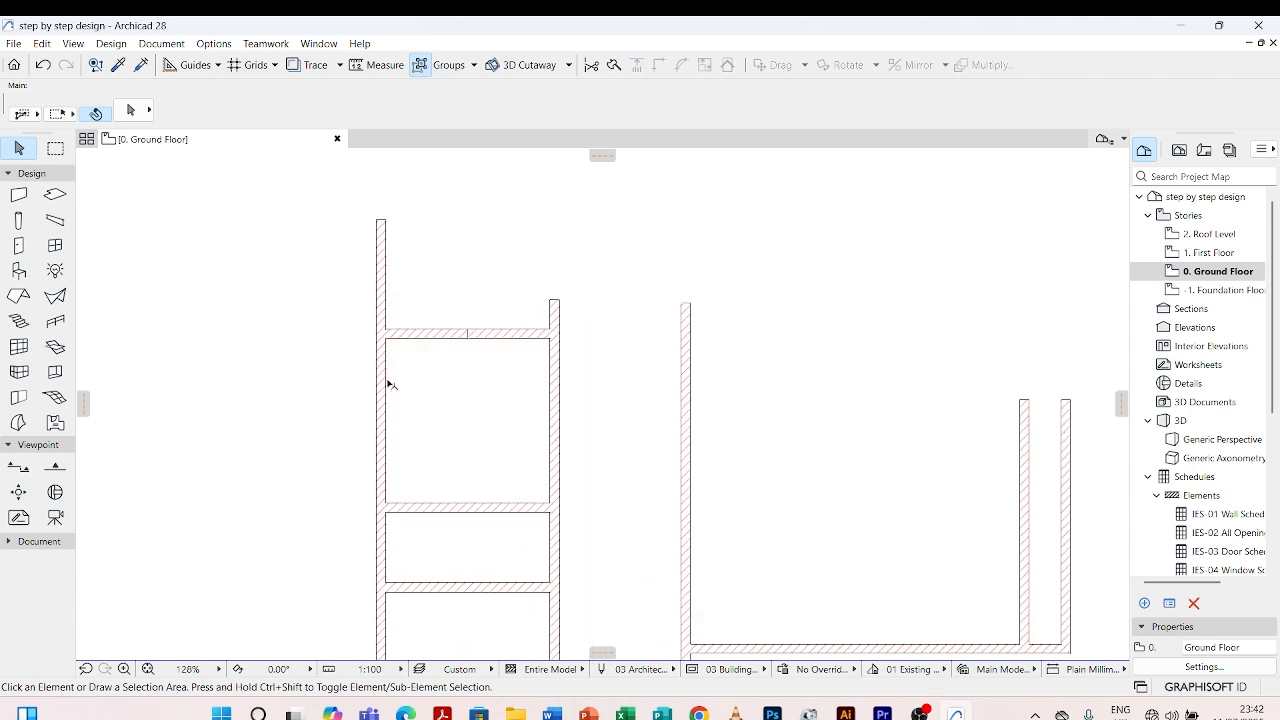
left_click(386, 386)
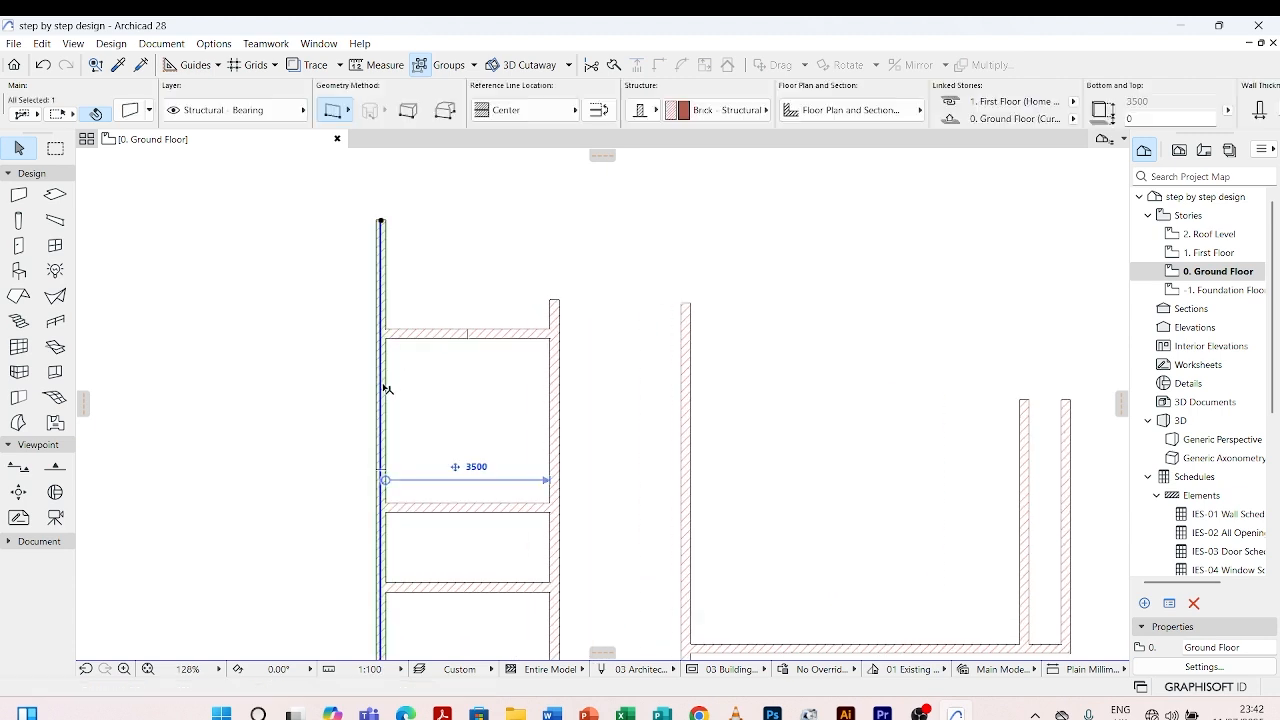
left_click(449, 333, "shift")
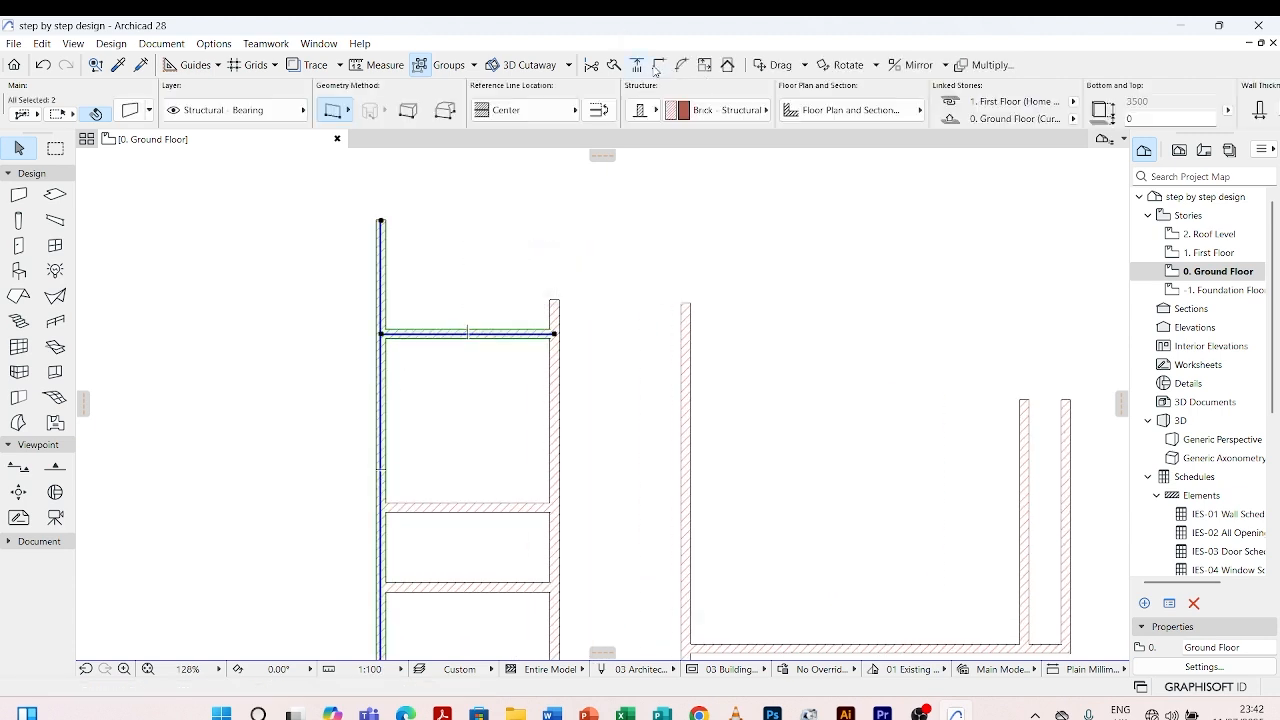
left_click(659, 65)
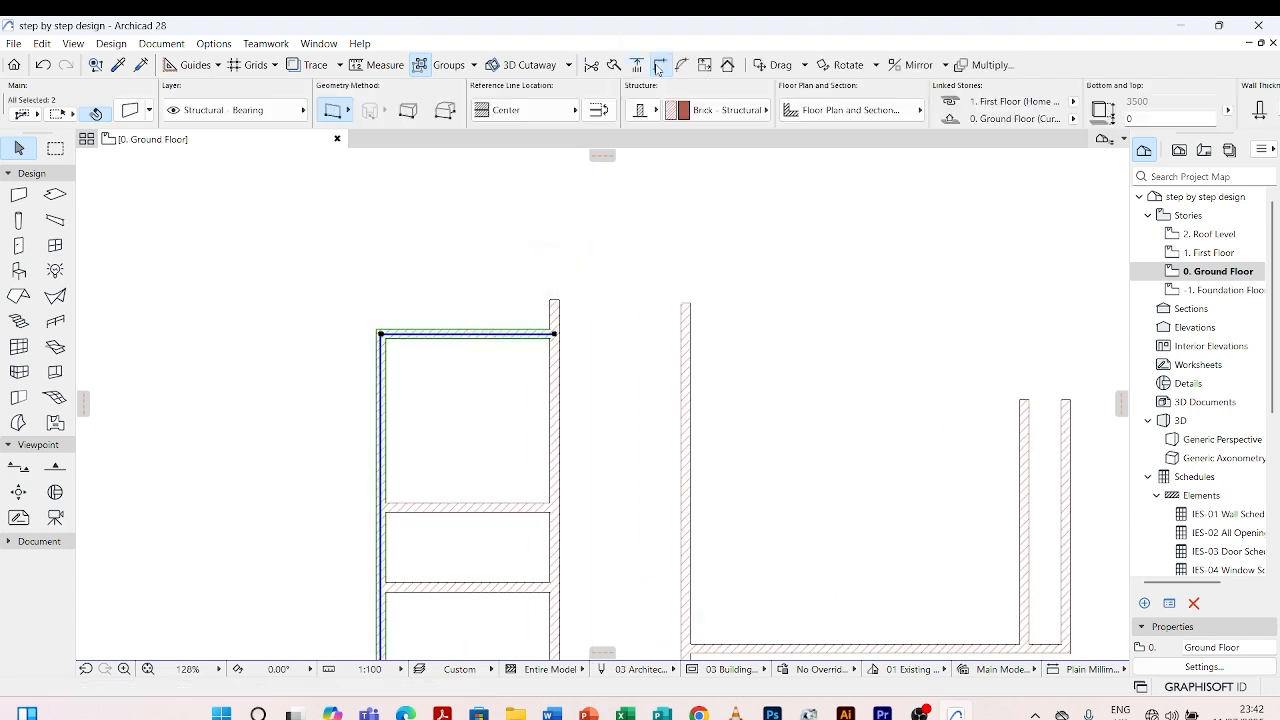
left_click(516, 250)
Delete the outermost vertical wall at the right end of the plan
scroll(509, 293, "down", 2)
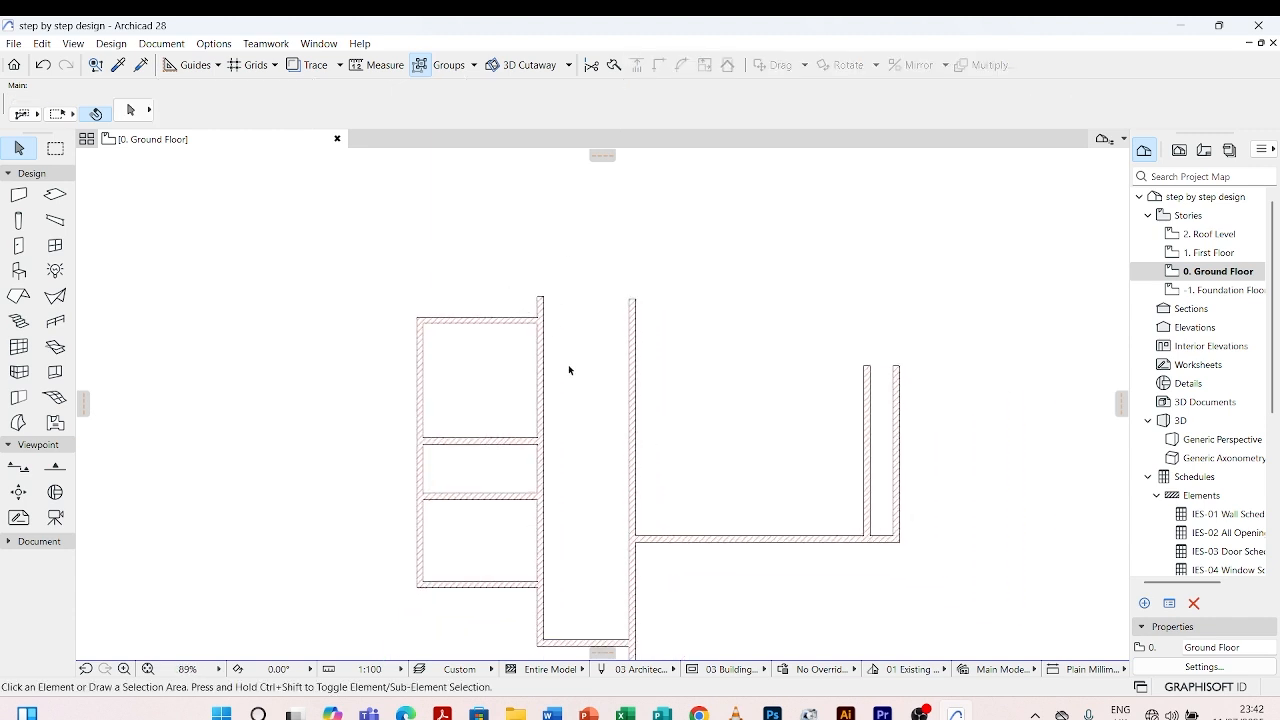
scroll(481, 351, "down", 2)
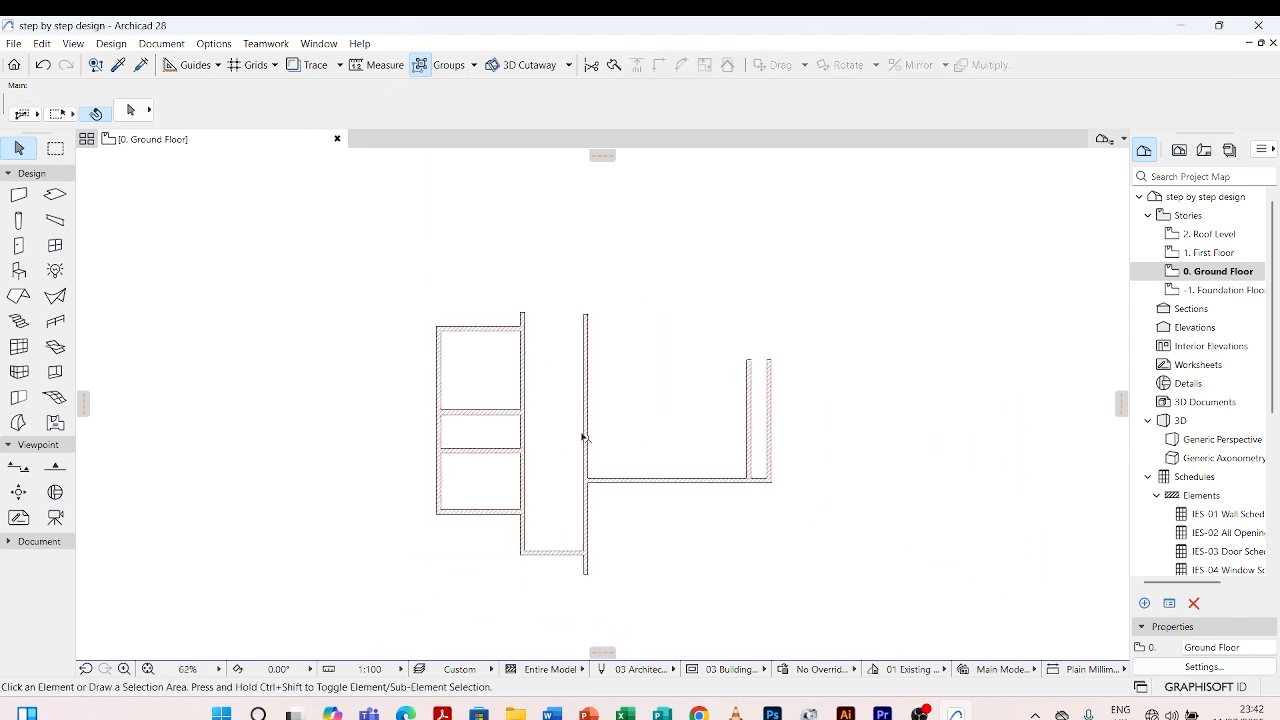
scroll(566, 452, "up", 2)
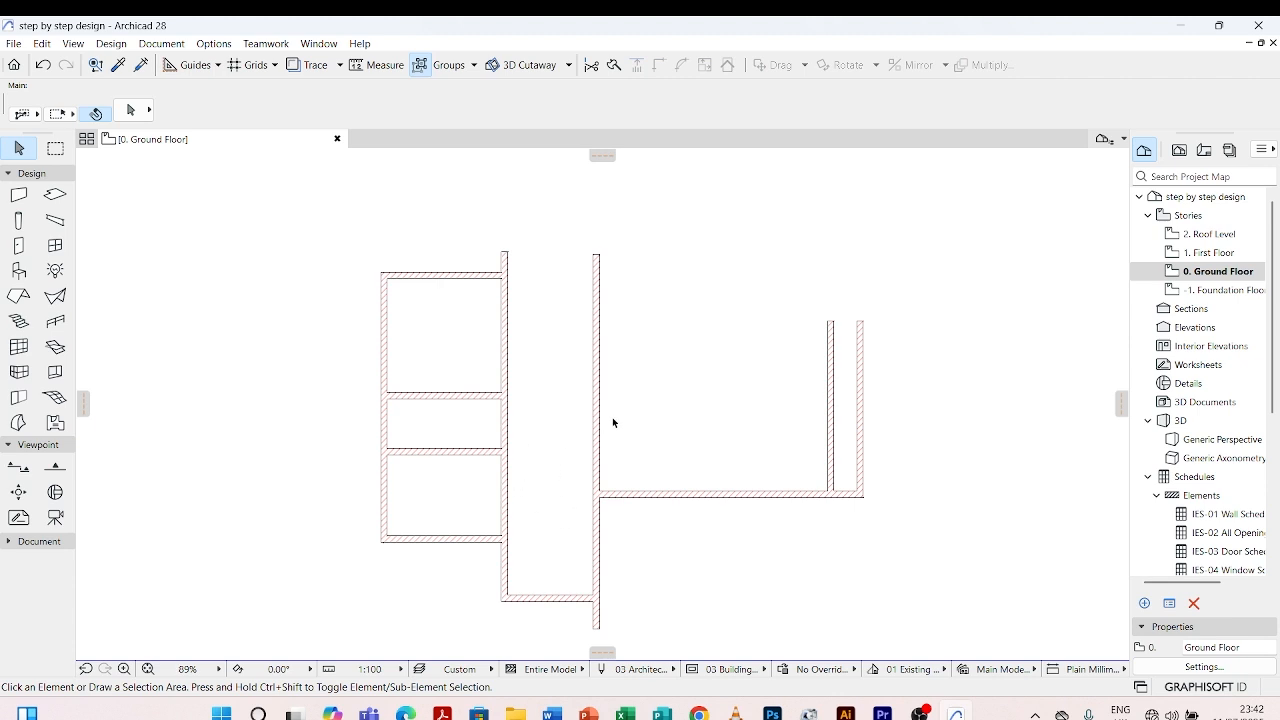
scroll(613, 422, "down", 1)
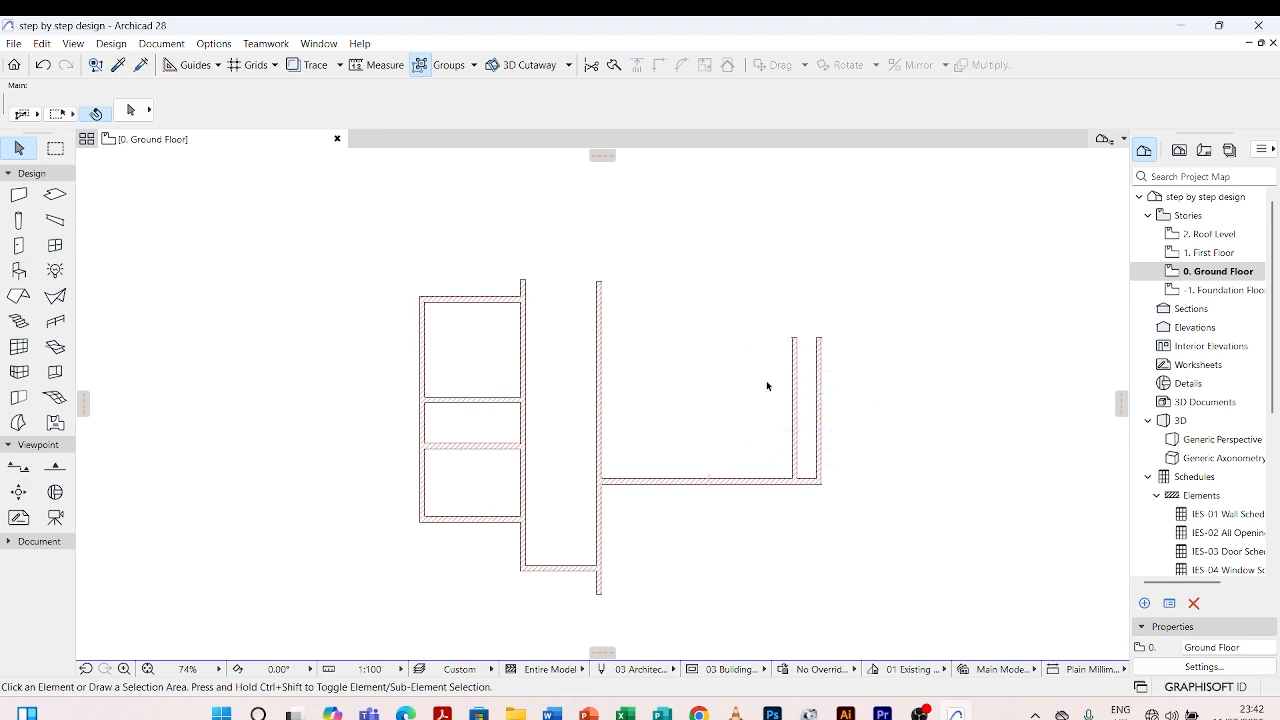
left_click(821, 418)
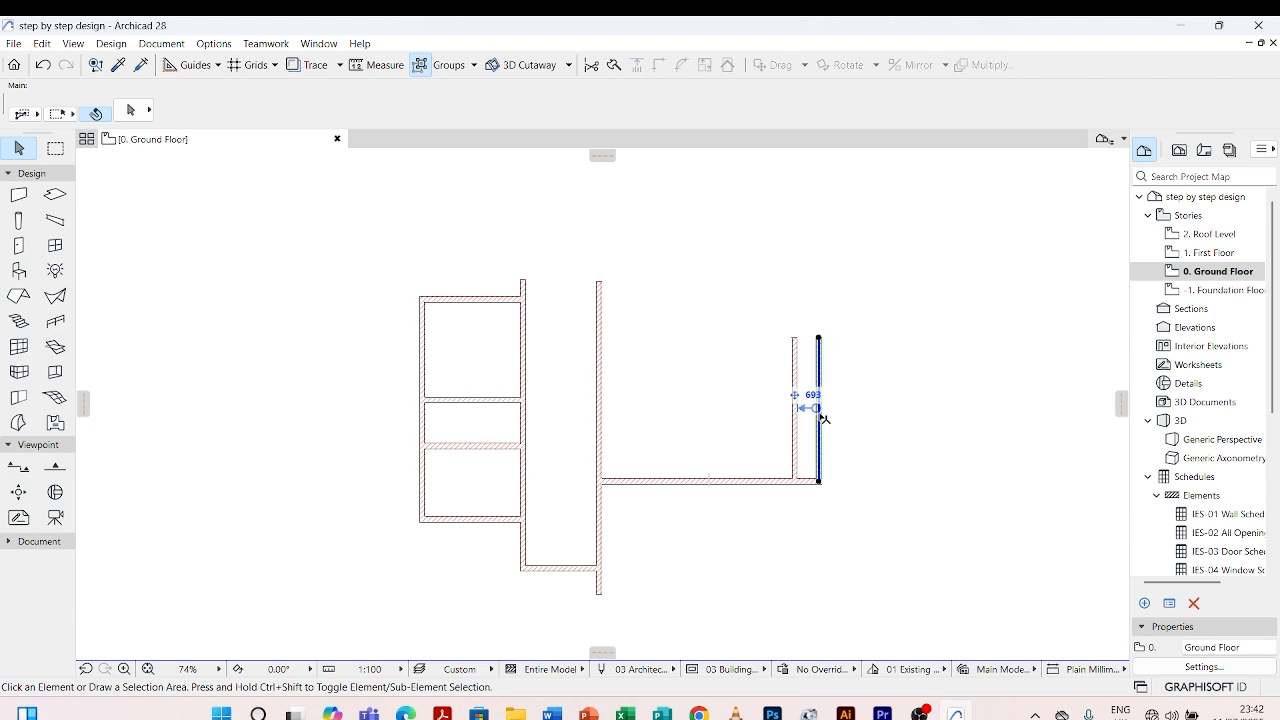
key("Delete")
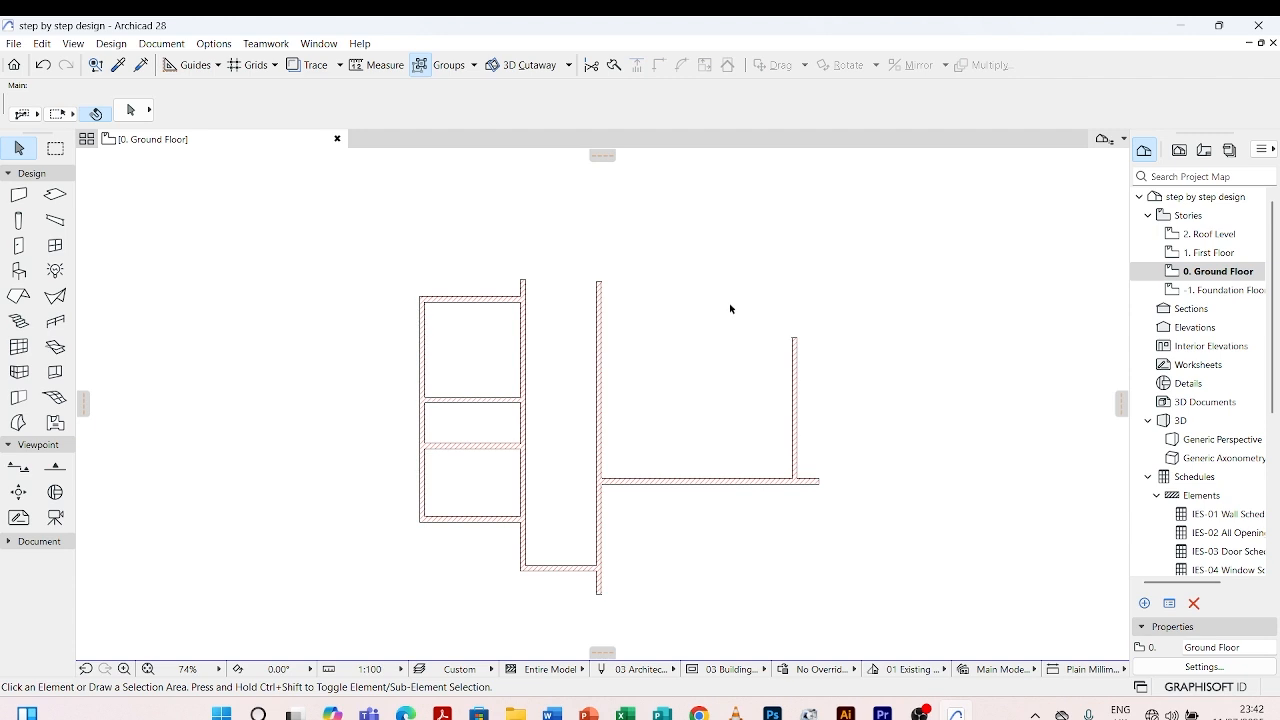
Drag a copy of the long horizontal wall on the right straight up along the vertical wall, leaving about 4397 mm clear
scroll(744, 321, "up", 1)
left_click(729, 515)
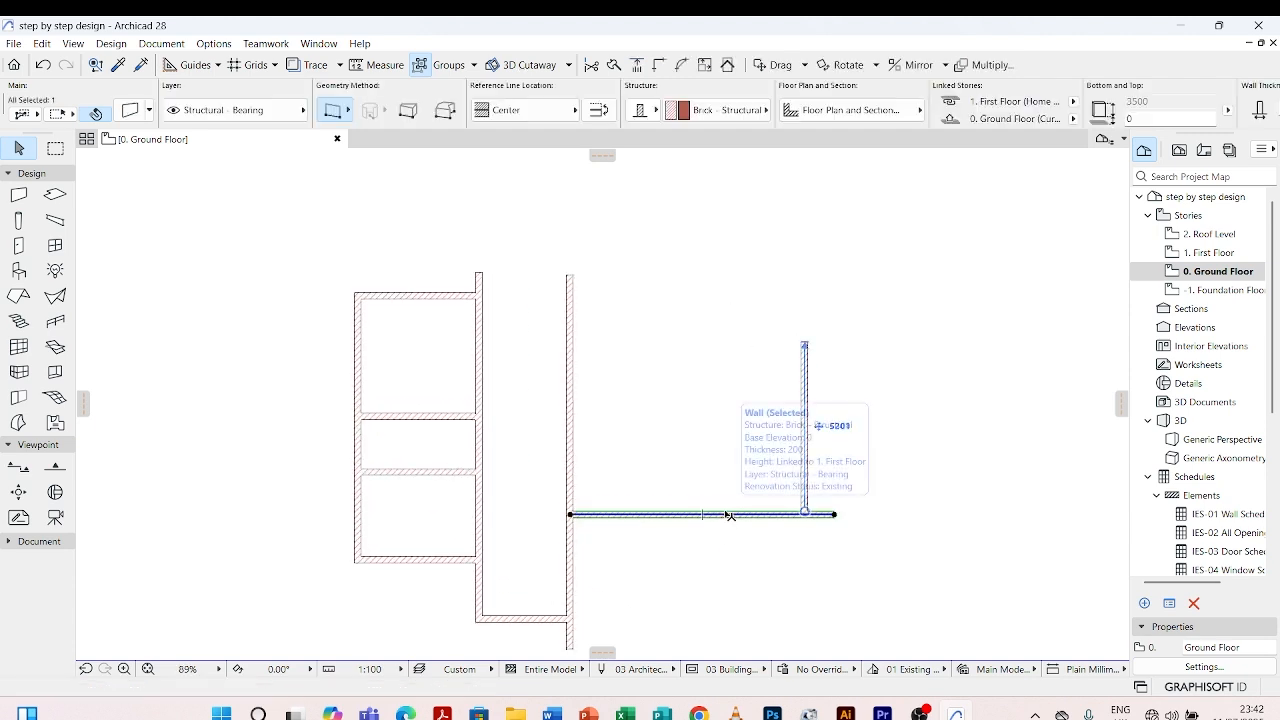
right_click(573, 516)
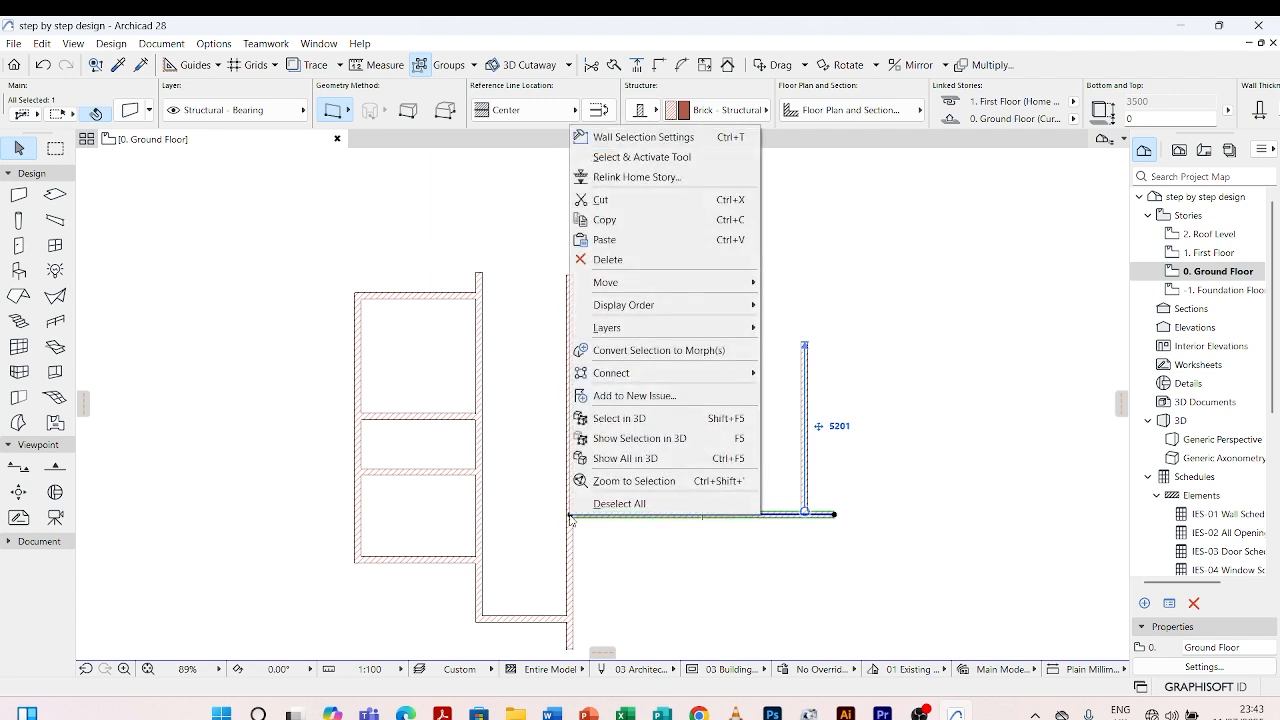
mouse_move(680, 282)
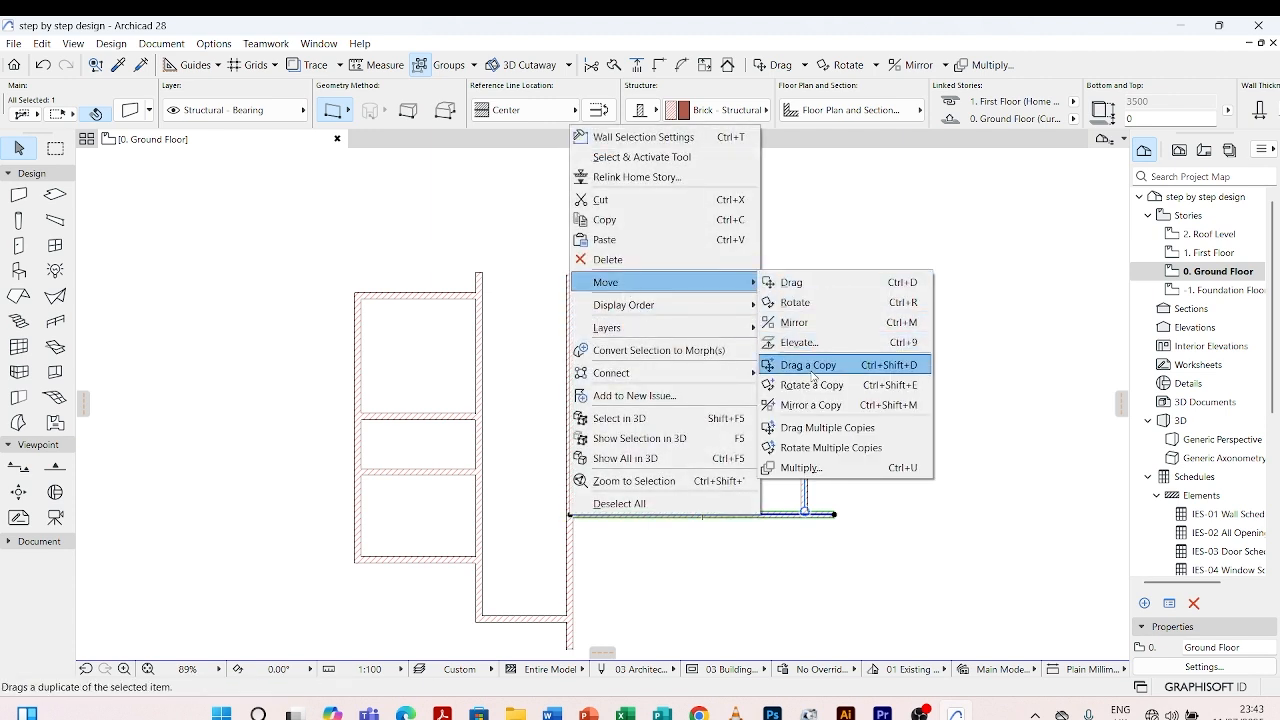
left_click(813, 368)
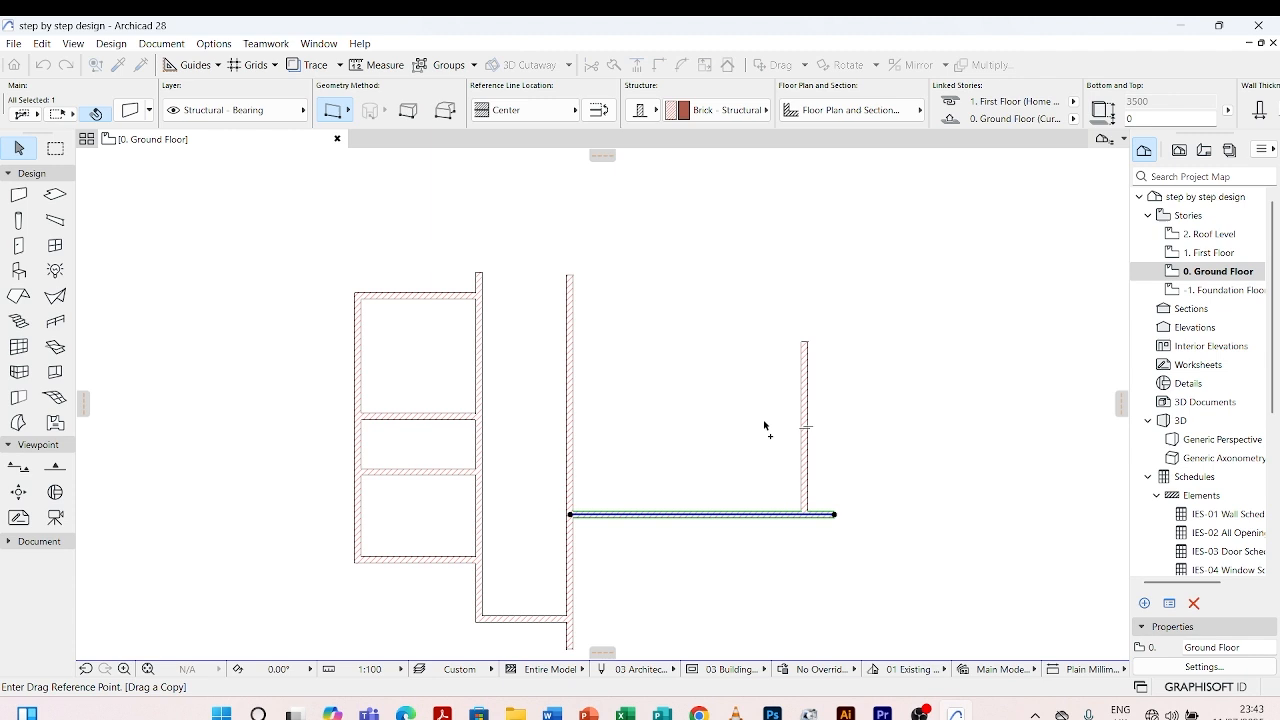
left_click(570, 514)
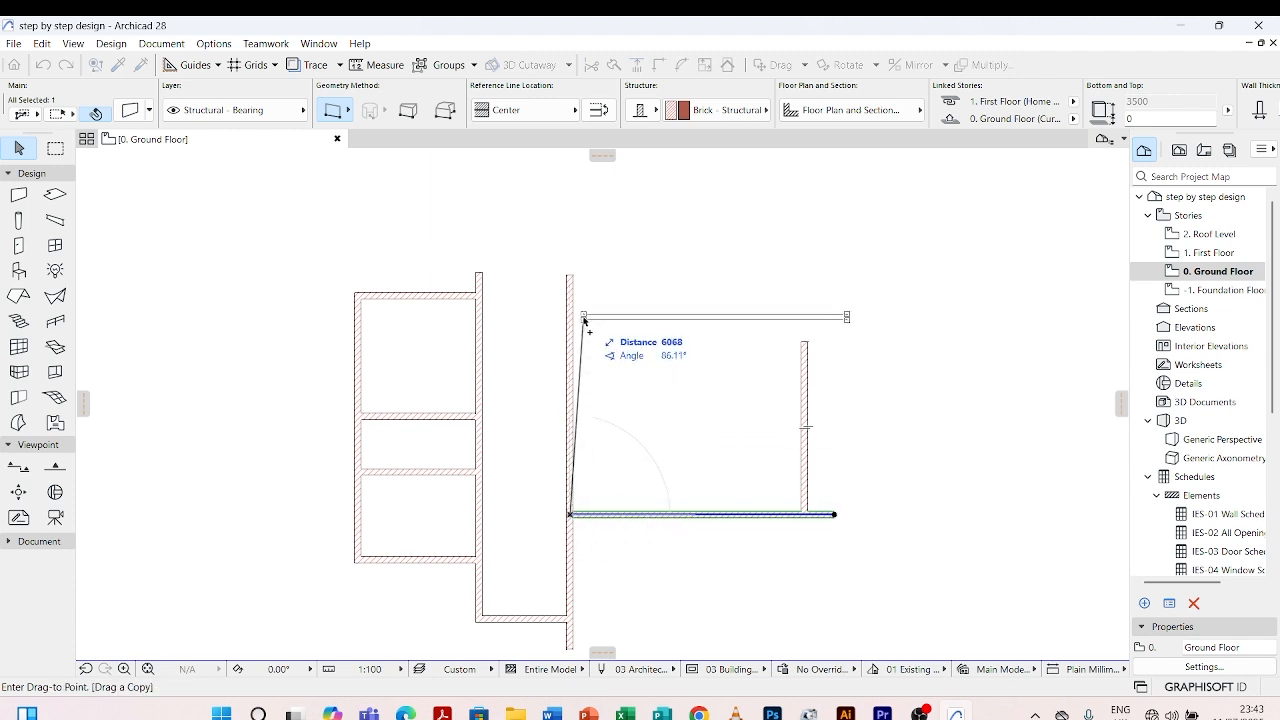
left_click(570, 364)
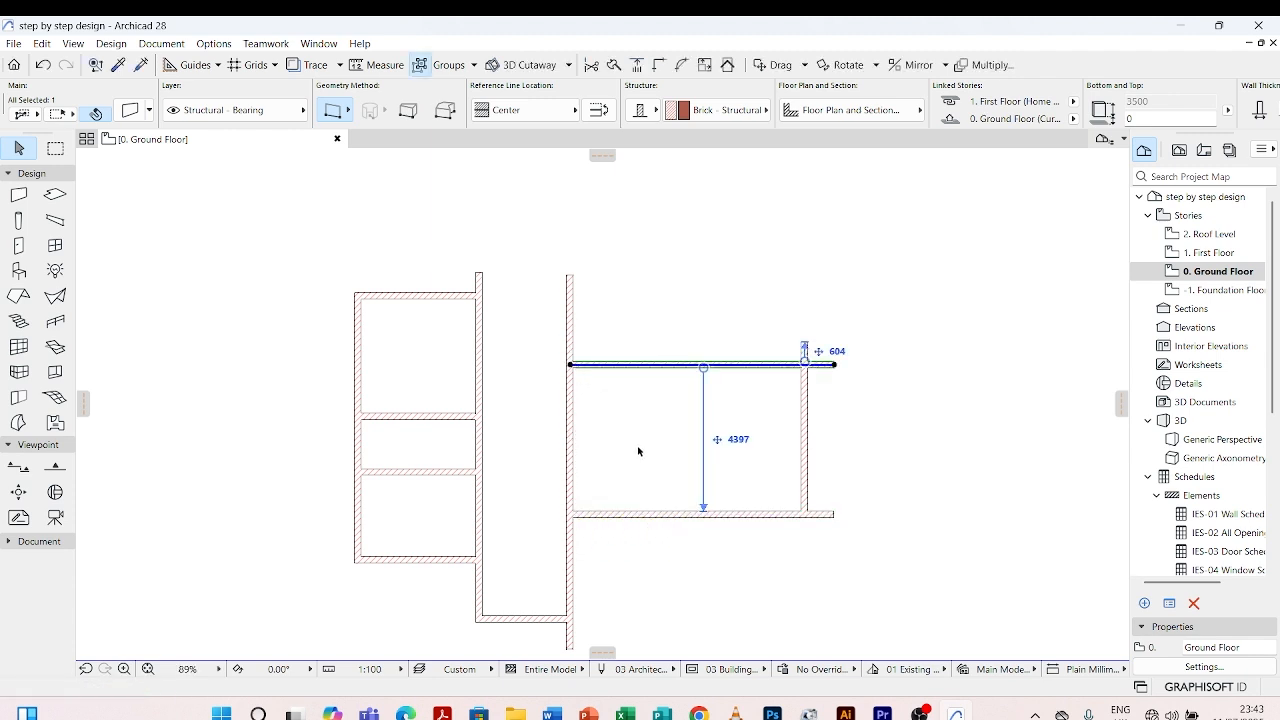
key("Escape")
Move the copied horizontal wall down to line up with the partition below the top left room, leaving about 2800 mm clear
scroll(666, 474, "up", 3)
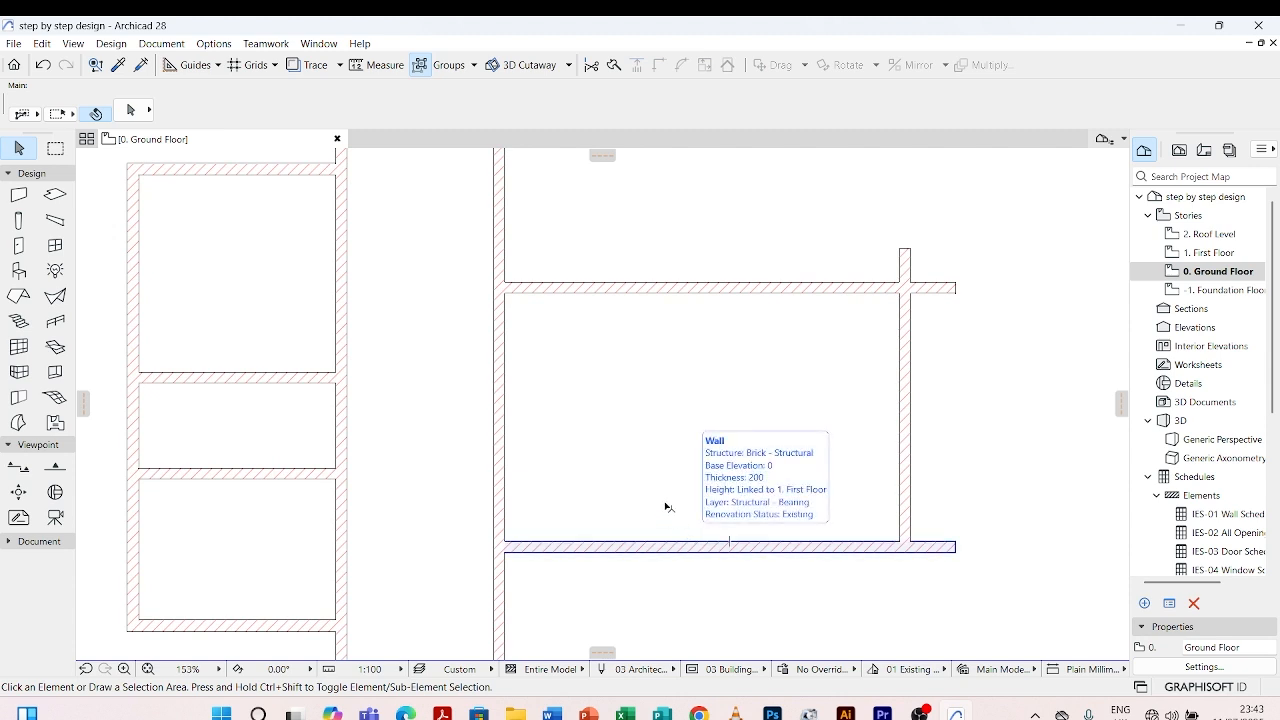
left_click(645, 285)
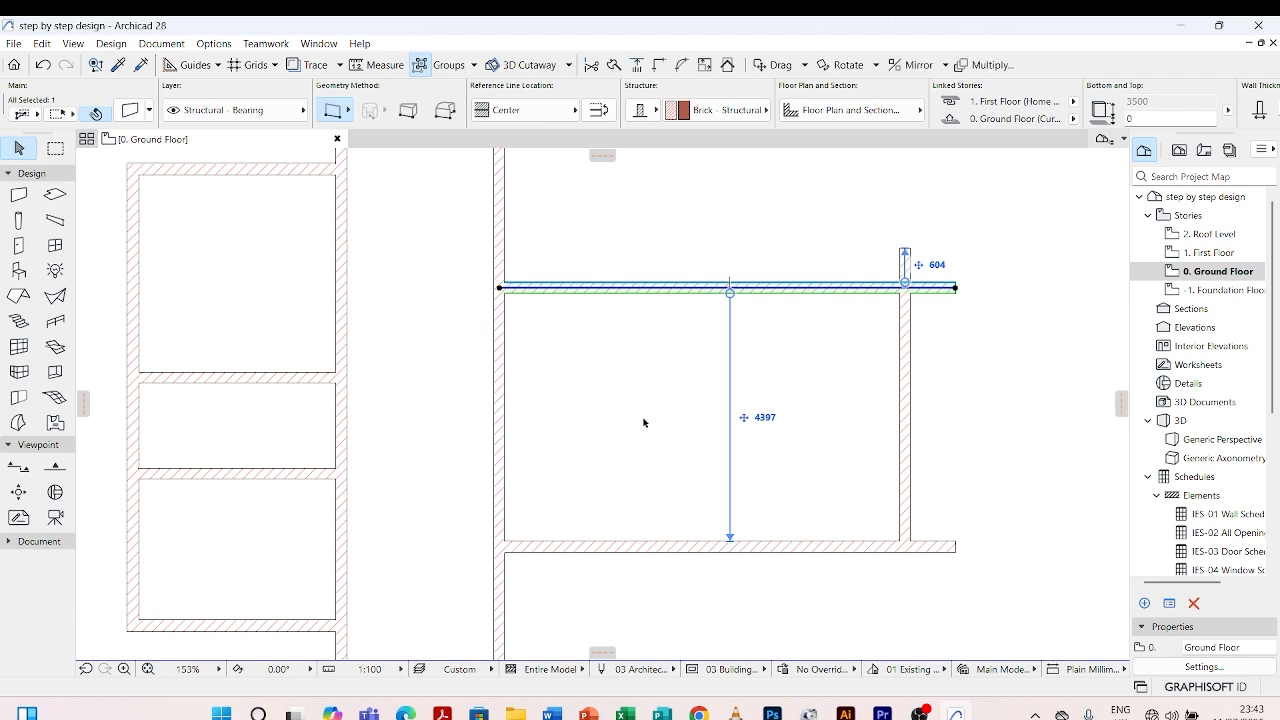
scroll(643, 422, "down", 3)
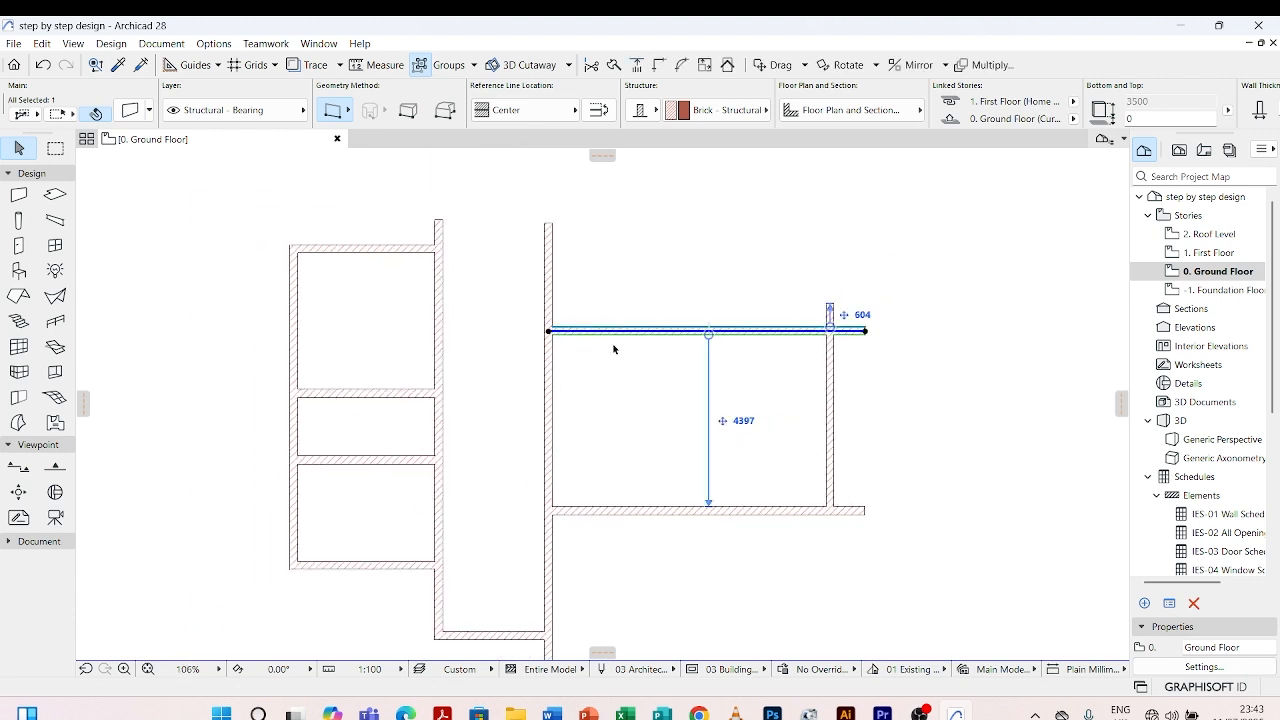
scroll(567, 350, "up", 4)
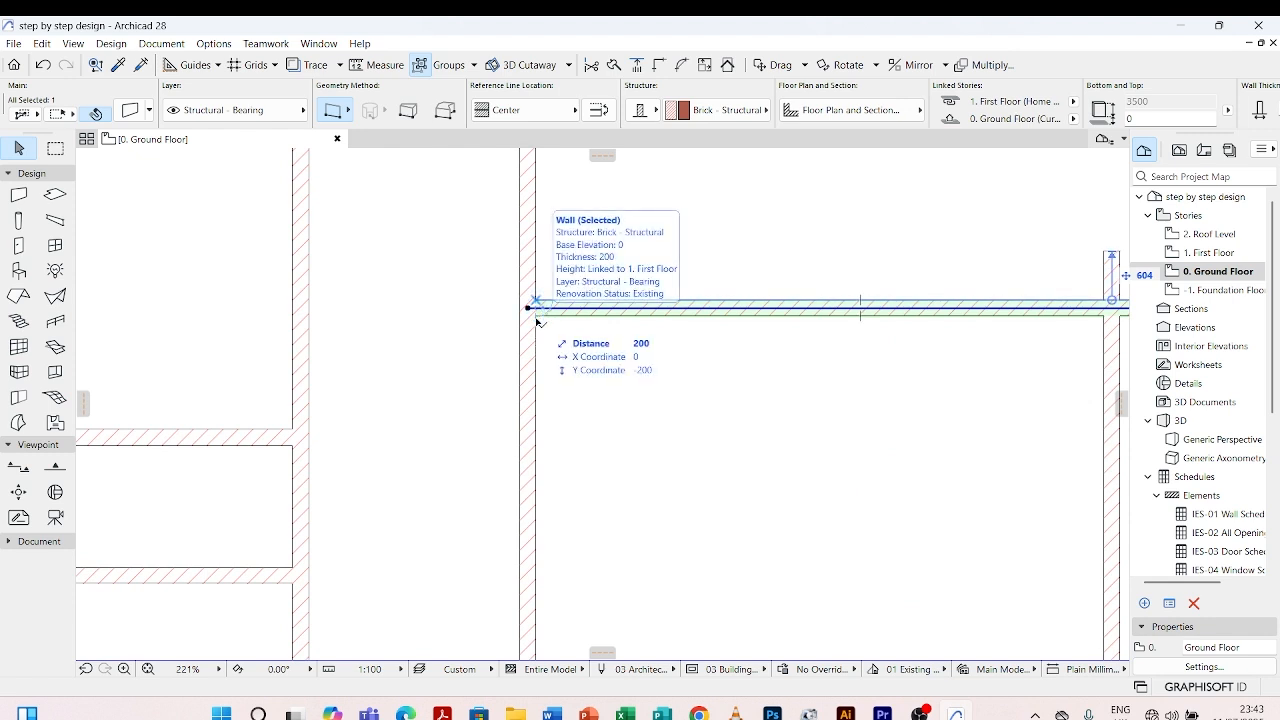
left_click(536, 316)
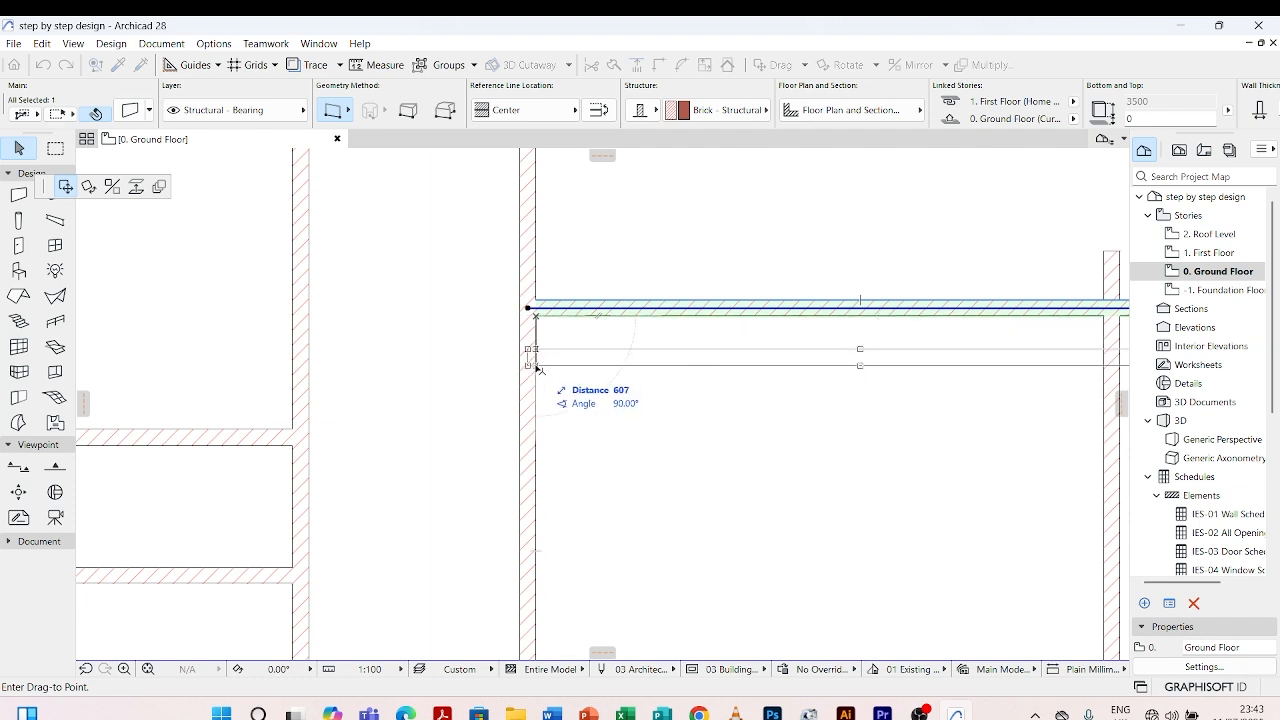
left_click(291, 451)
scroll(476, 269, "down", 3)
scroll(476, 269, "down", 2)
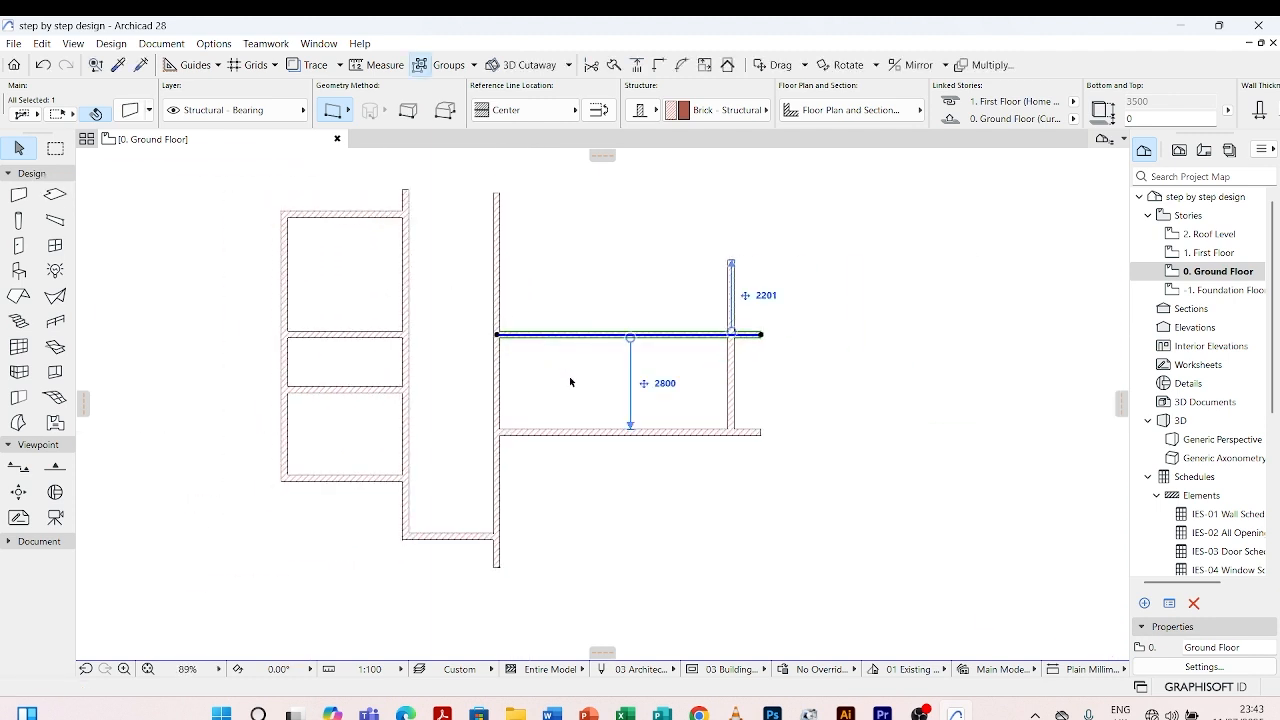
Set the clear distance between the copied horizontal wall and the long wall below it to 4000 mm
left_click(667, 385)
type("1000")
key("Return")
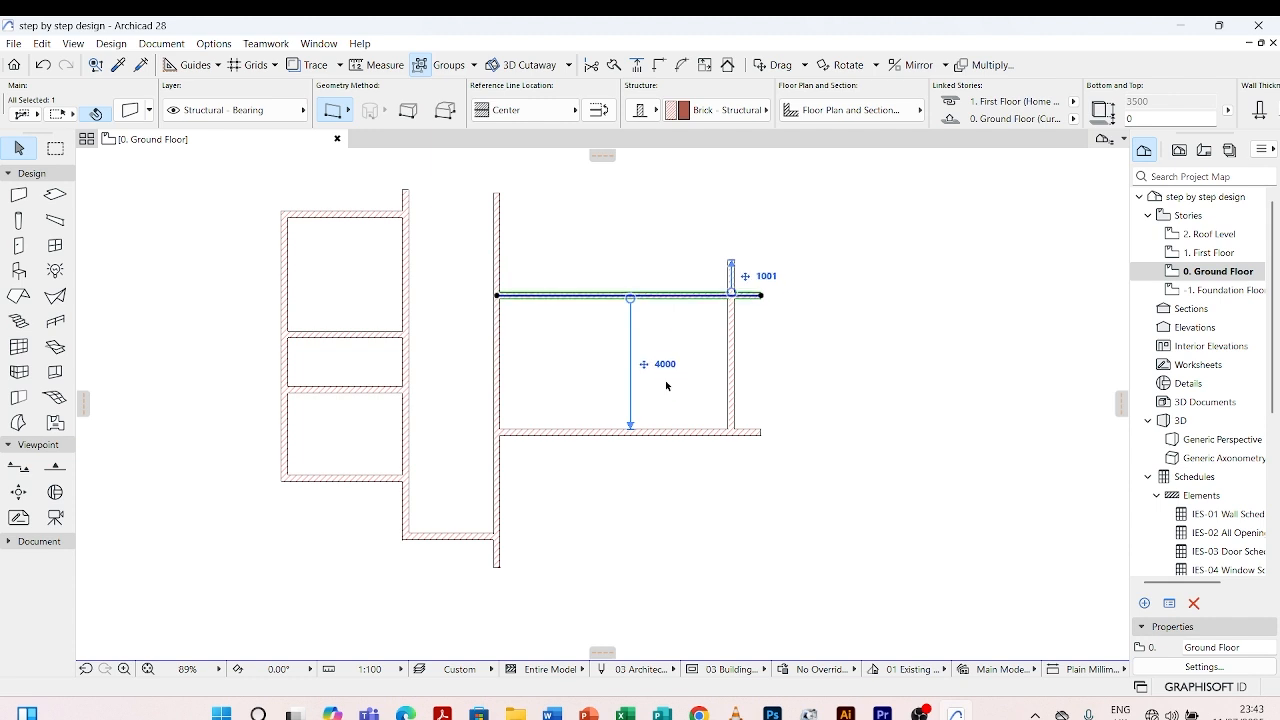
left_click(670, 507)
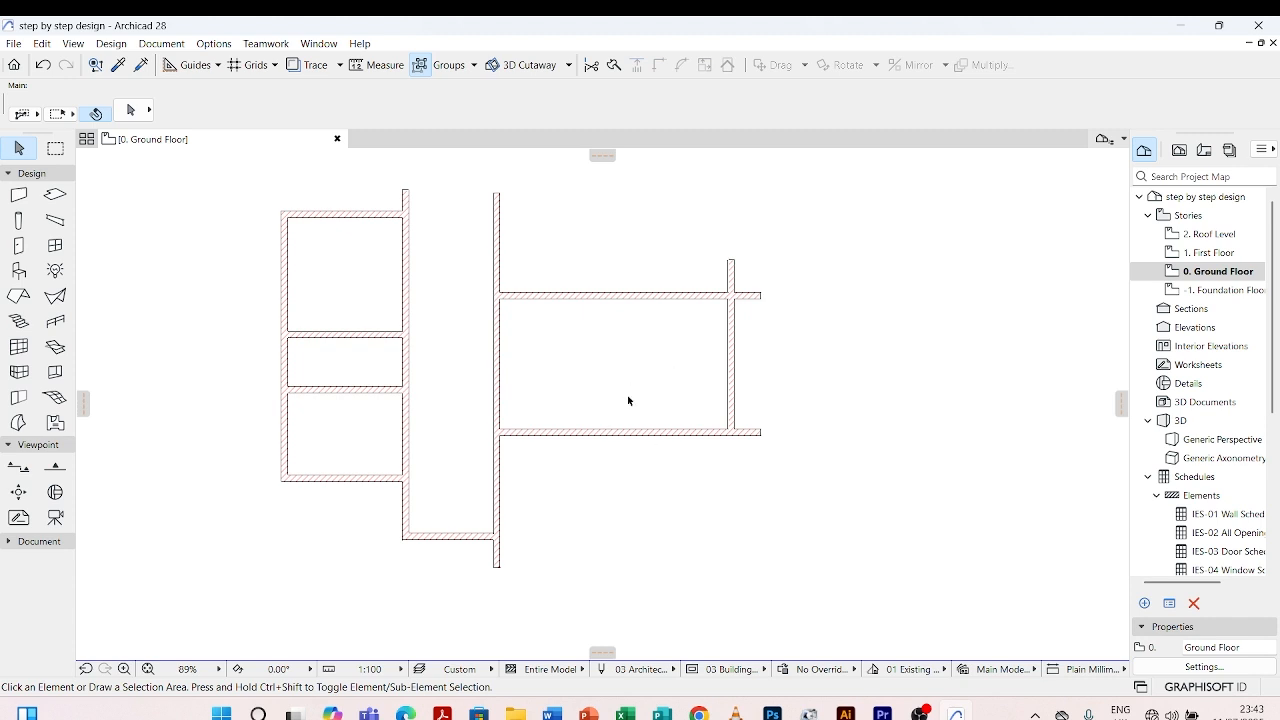
scroll(605, 405, "down", 2)
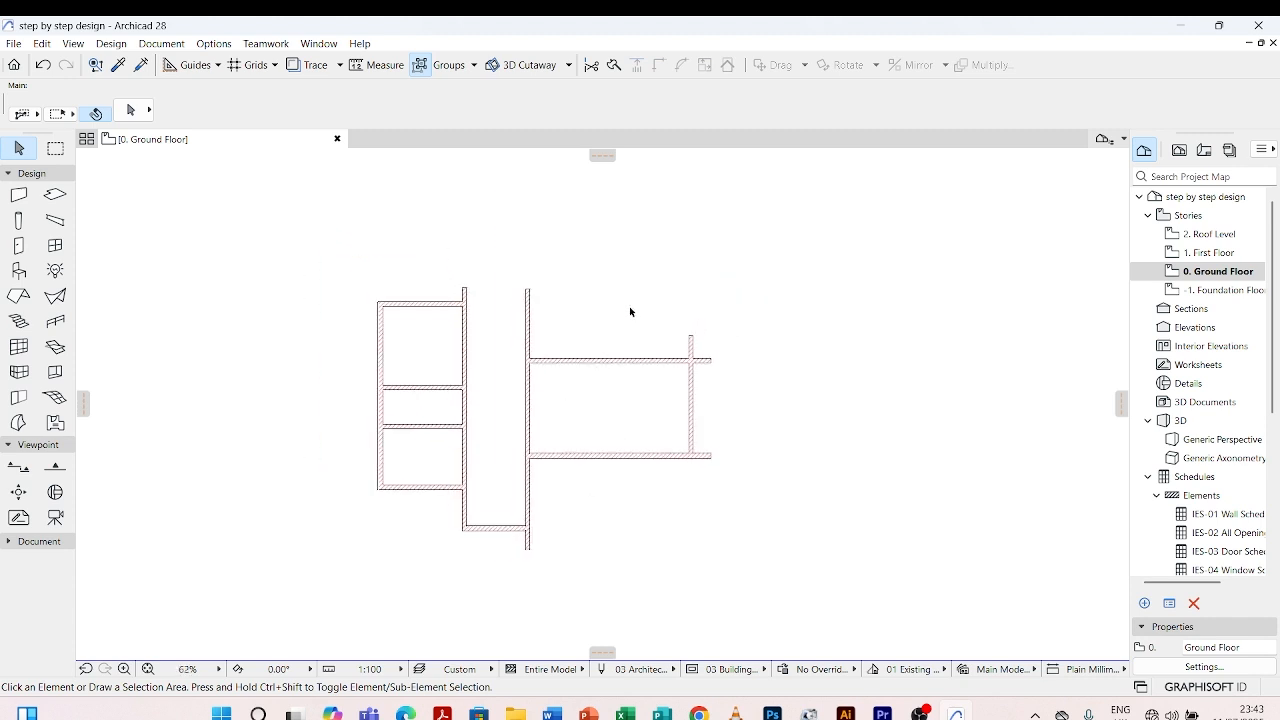
Set the clear width of the room between the corridor's right wall and the short vertical wall to 5000 mm
scroll(630, 312, "up", 2)
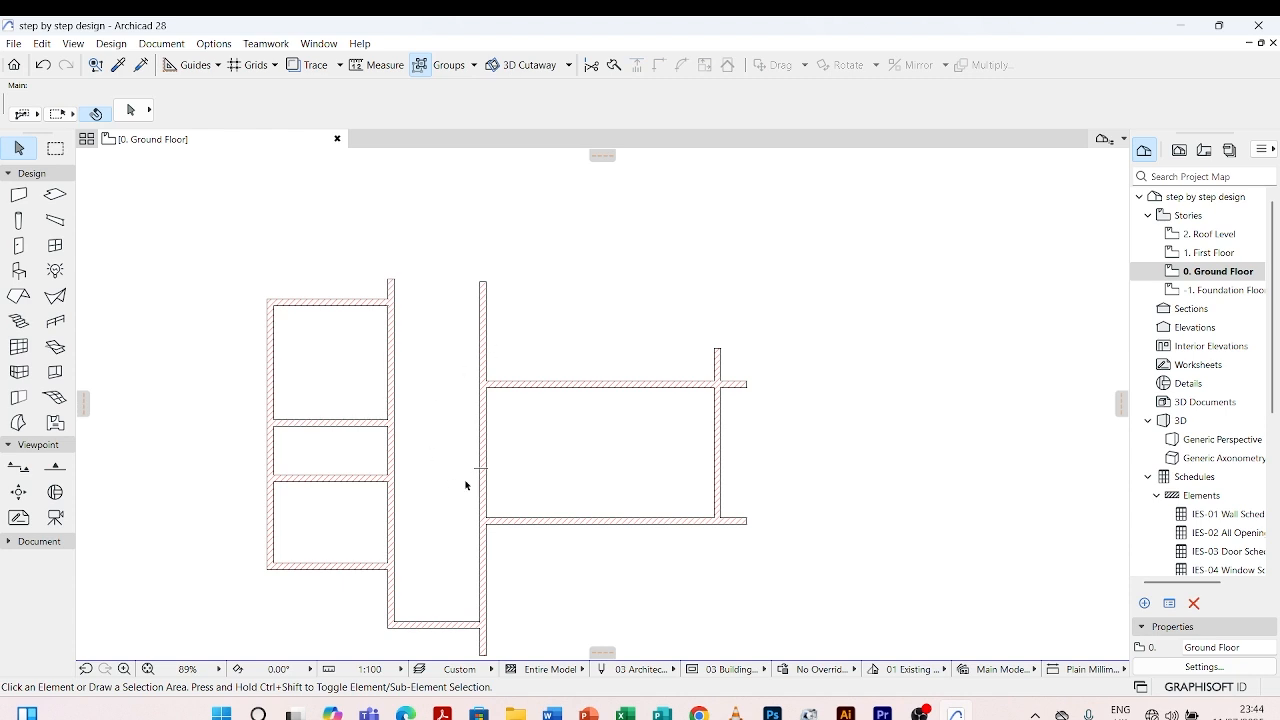
left_click(717, 434)
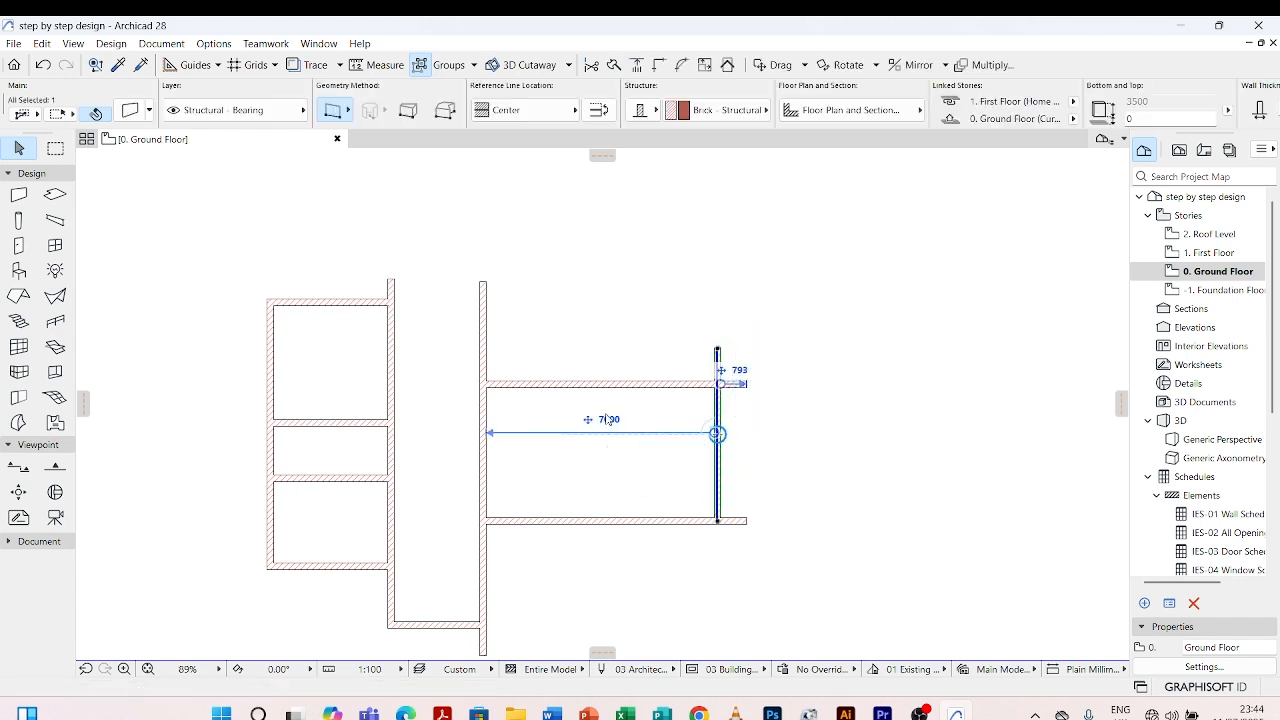
left_click(609, 419)
scroll(600, 476, "up", 2)
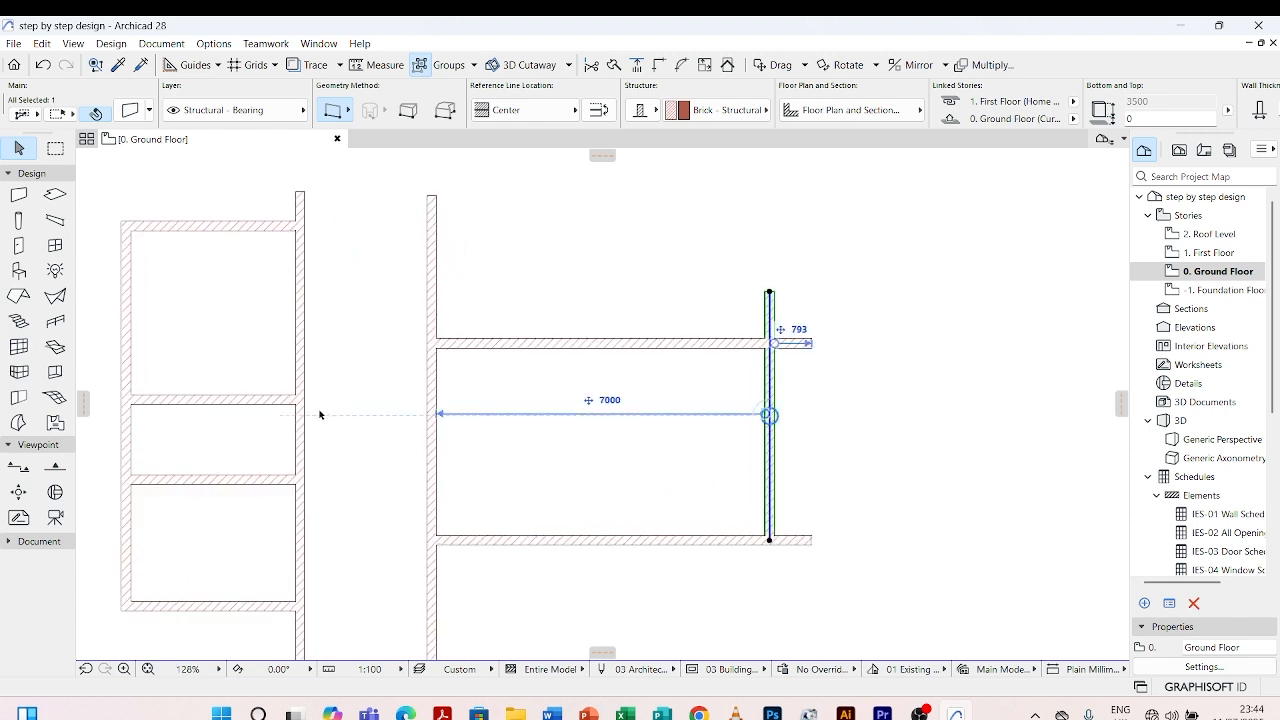
left_click(610, 400)
type("5000")
key("Return")
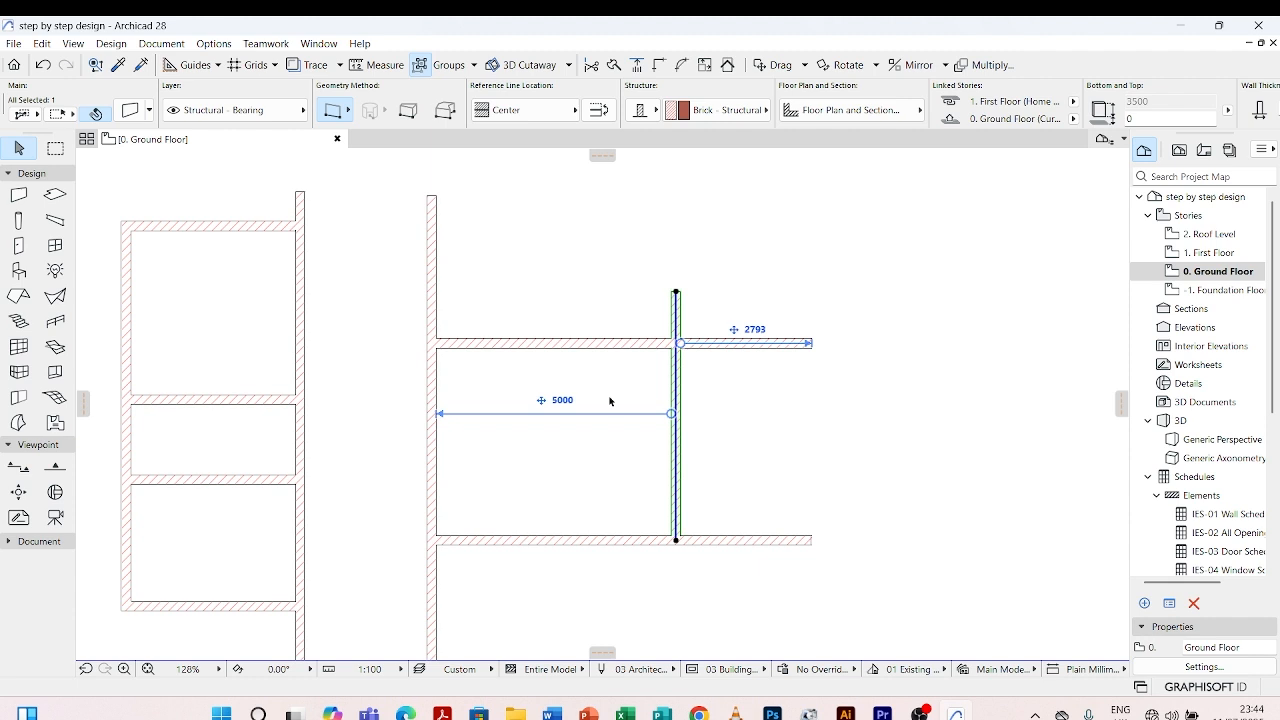
scroll(606, 402, "down", 3)
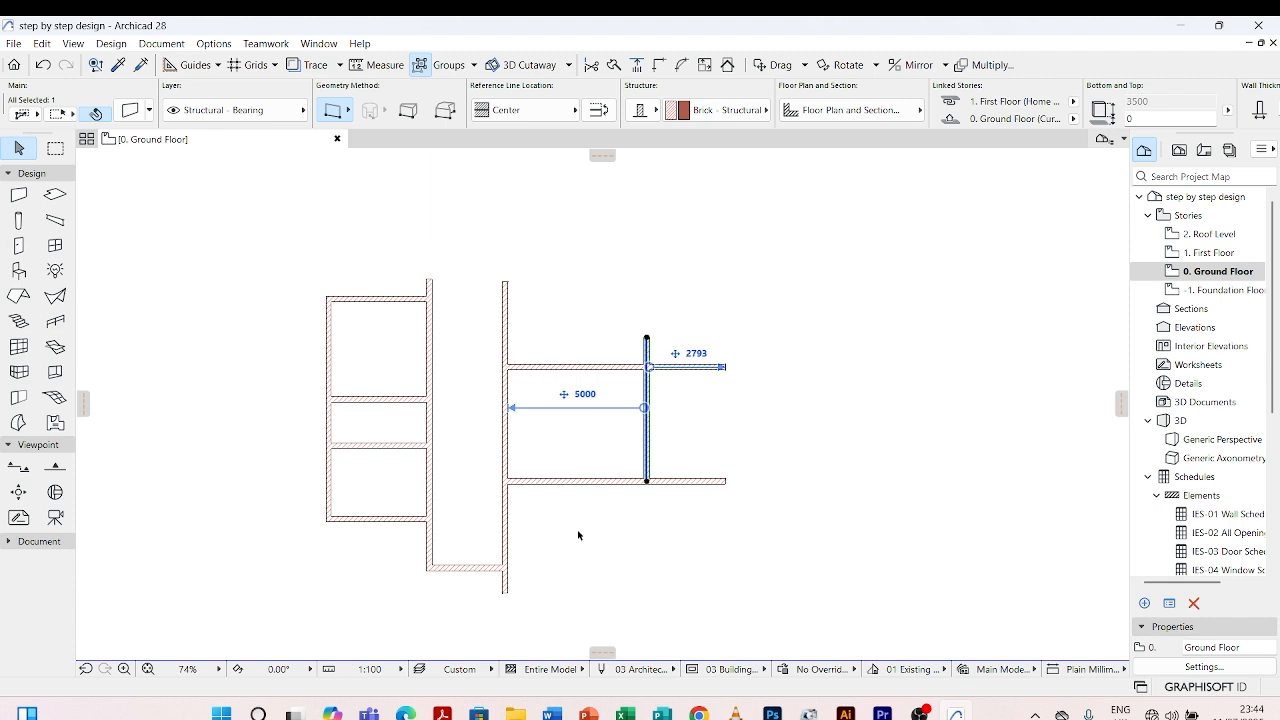
key("Escape")
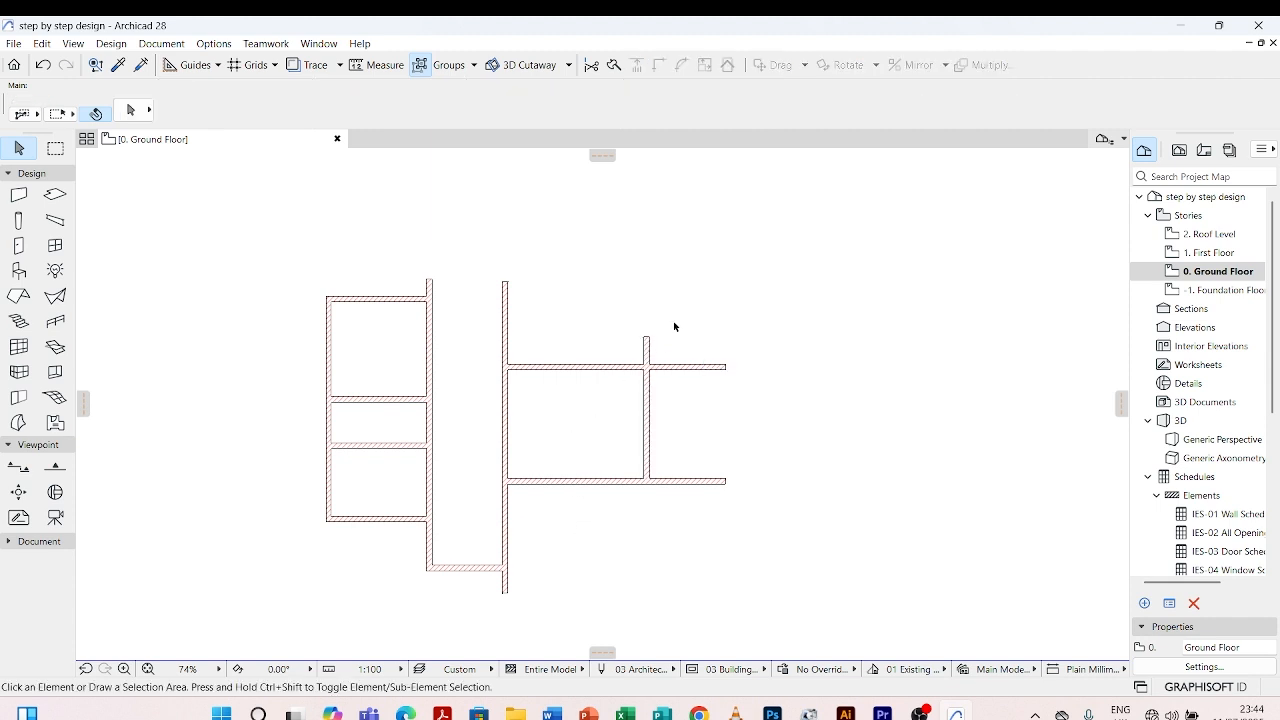
mouse_move(654, 348)
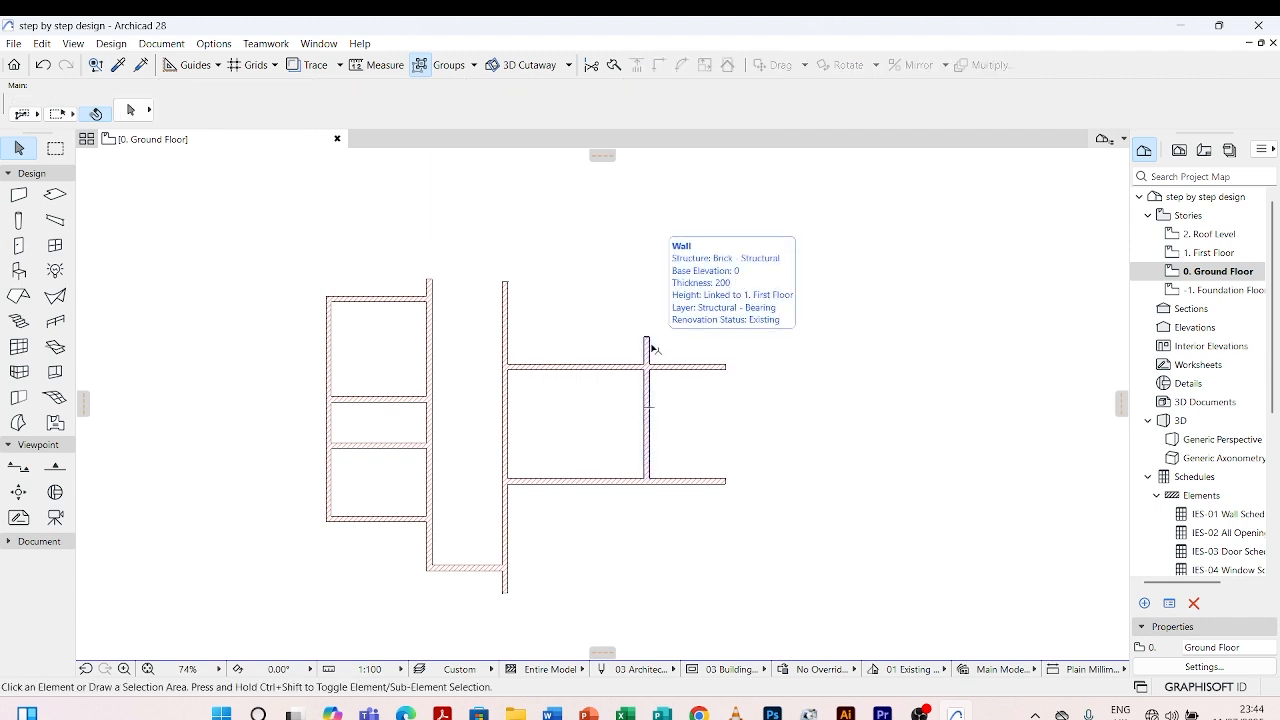
left_click(651, 347)
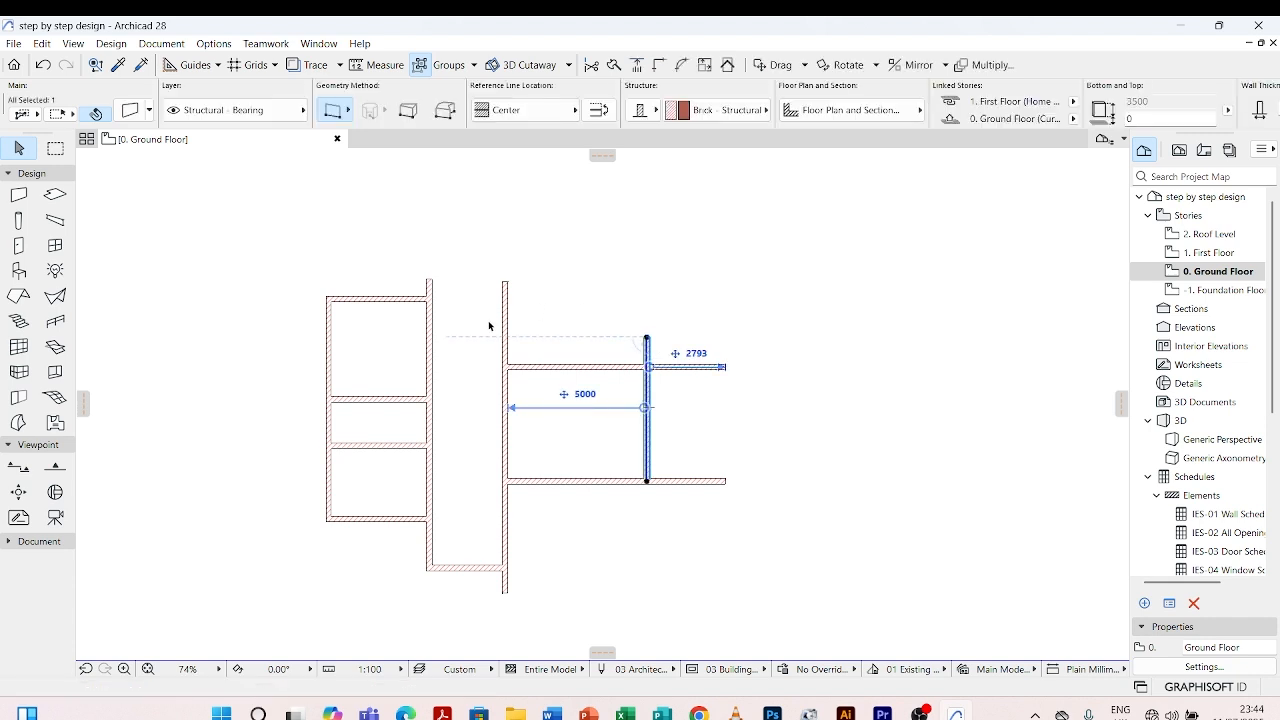
left_click(397, 299, "shift")
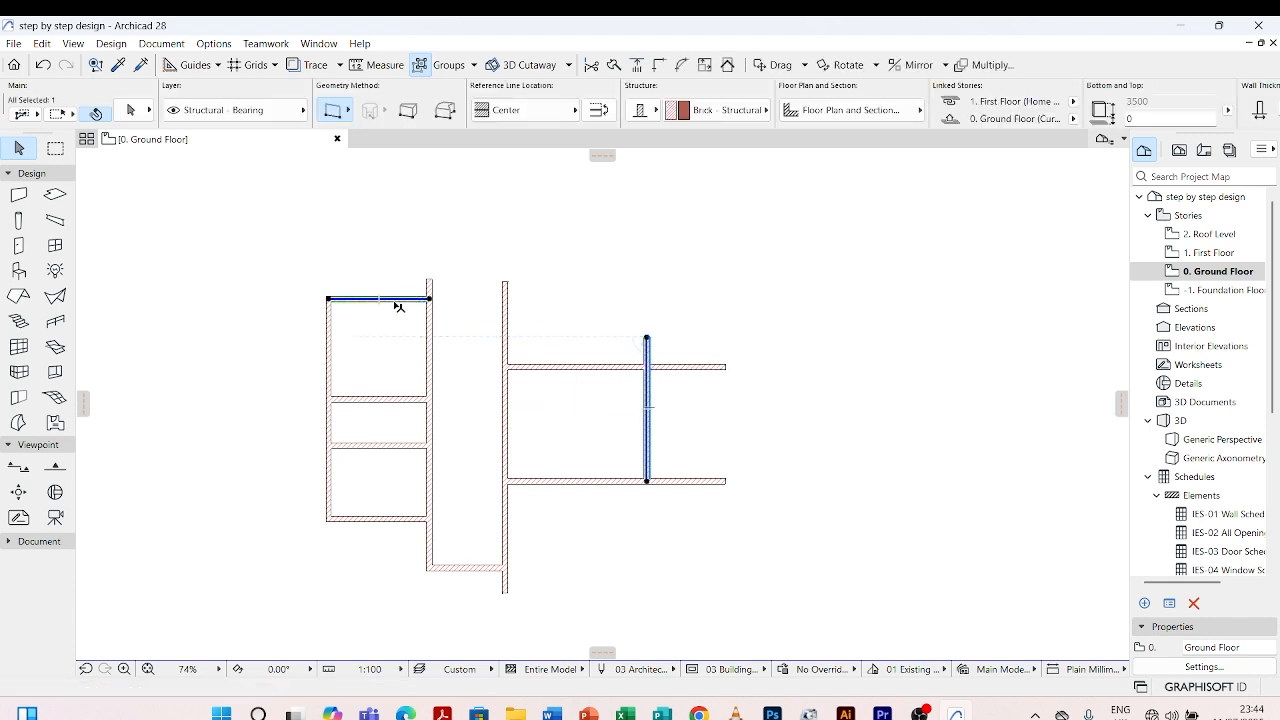
left_click(664, 293)
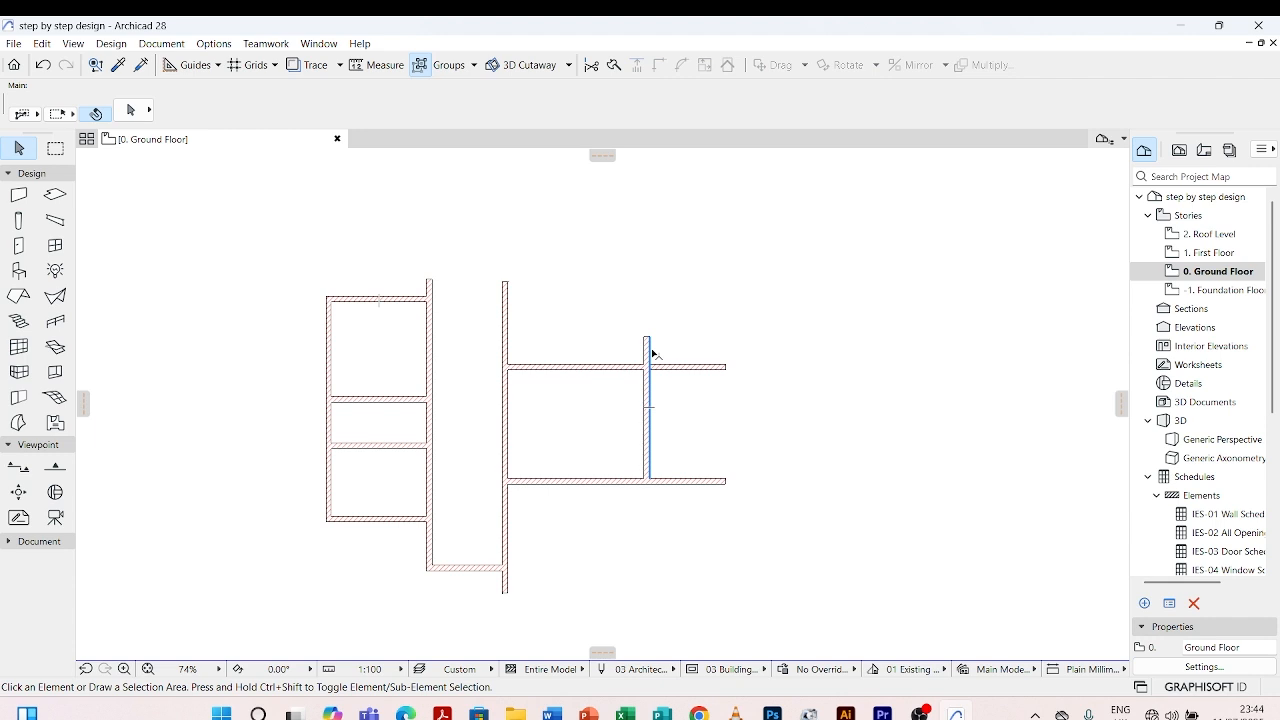
Intersect the short vertical wall on the right with the top wall of the upper left room to form a corner
left_click(651, 345)
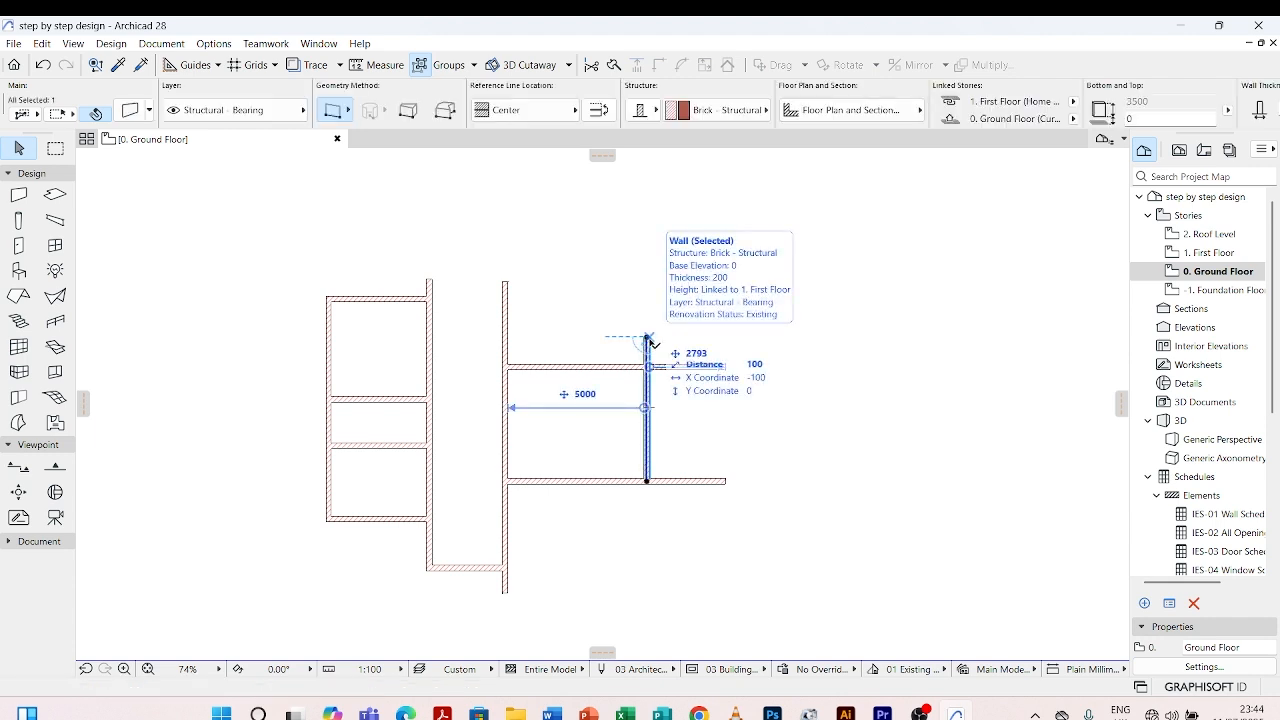
left_click(368, 299, "shift")
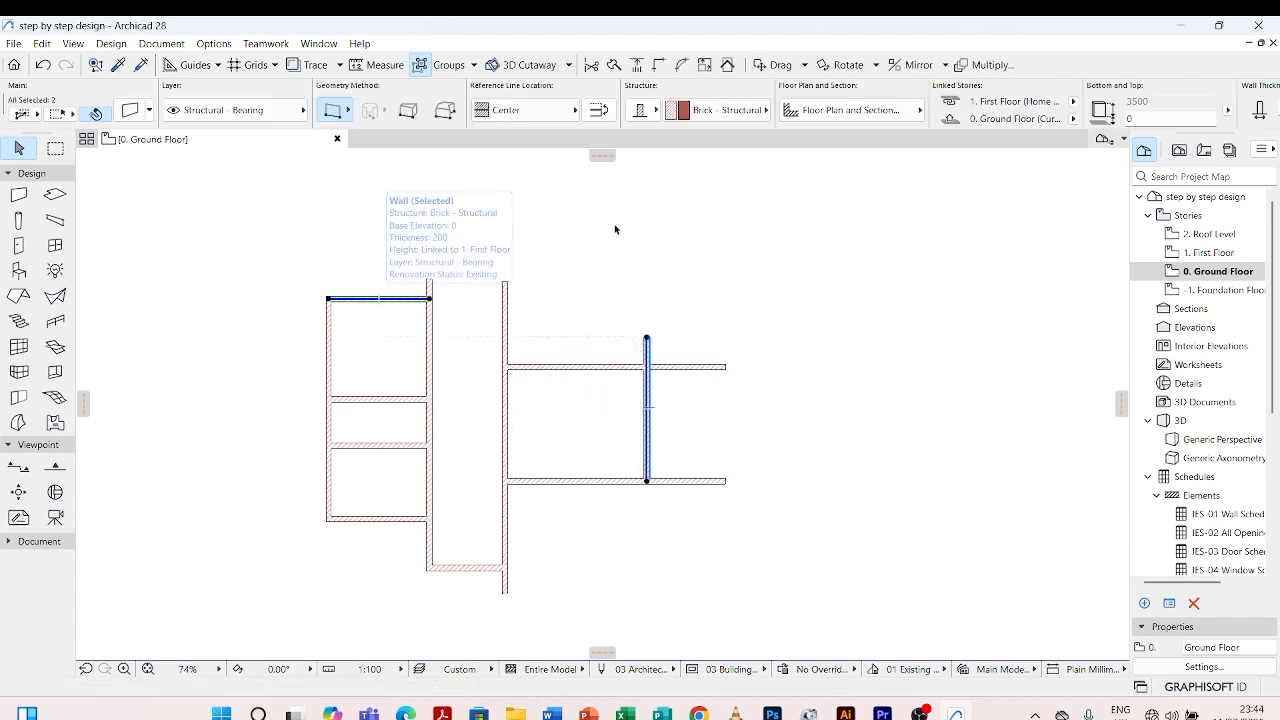
left_click(659, 64)
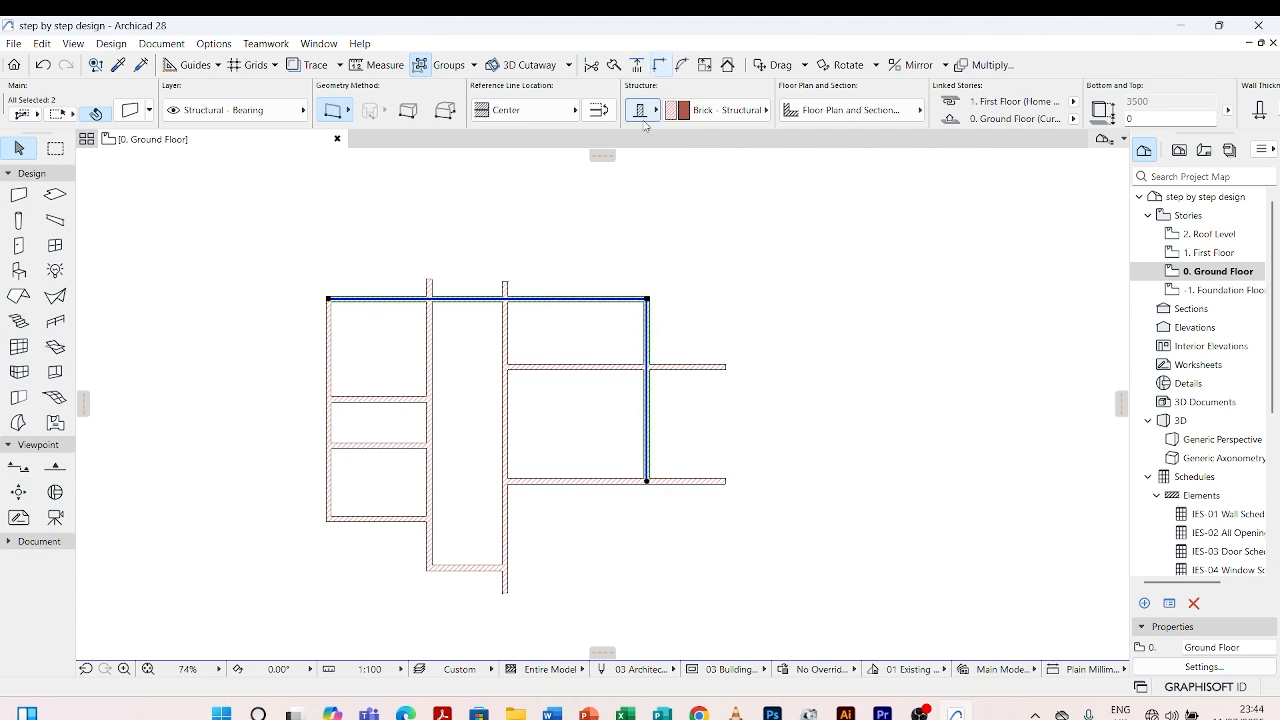
left_click(614, 260)
Check the extended top wall's extent and its clear distance to the horizontal wall below in the right part of the plan
scroll(614, 270, "up", 4)
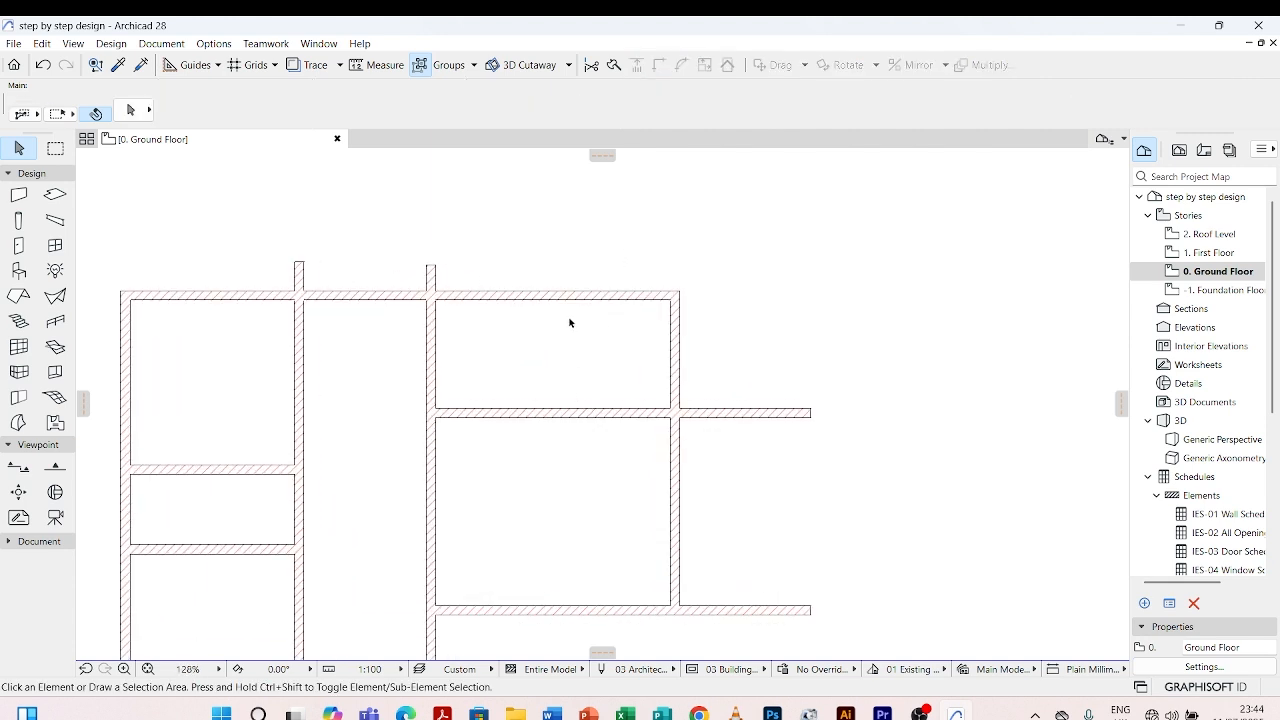
left_click(578, 292)
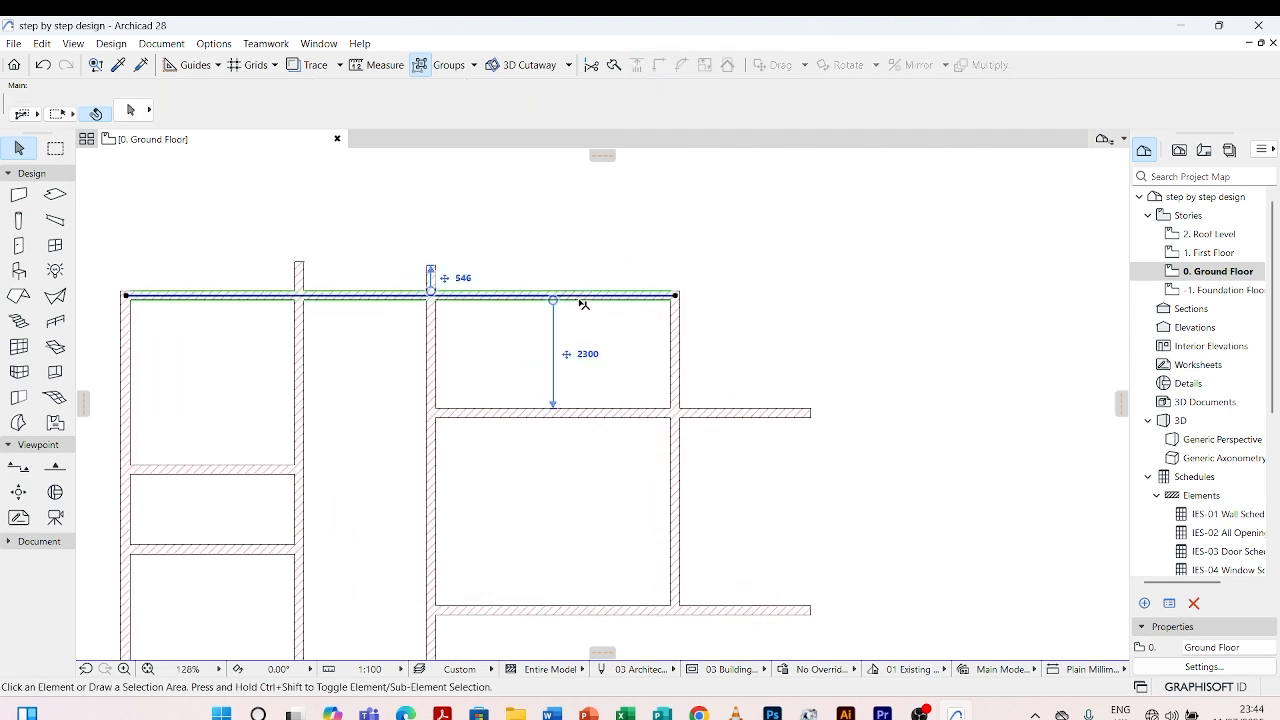
left_click(623, 349)
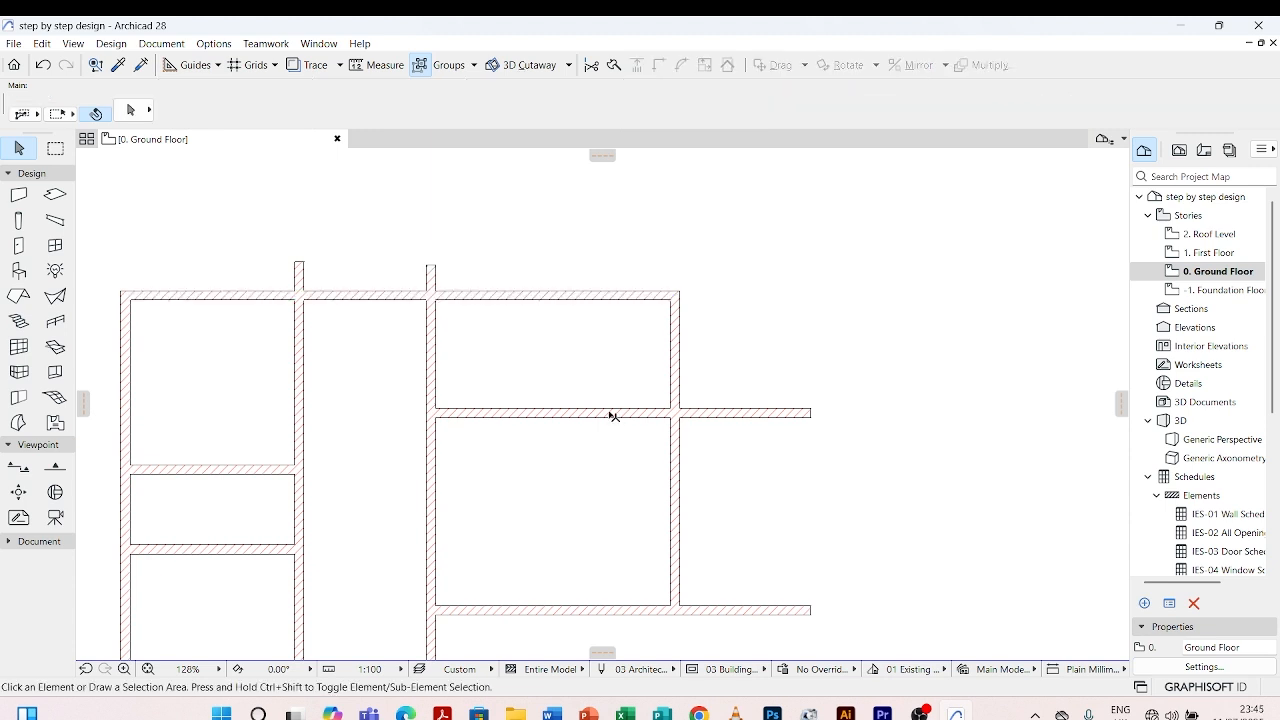
left_click(618, 413)
left_click(629, 317)
left_click(620, 292)
left_click(388, 304)
left_click(484, 298)
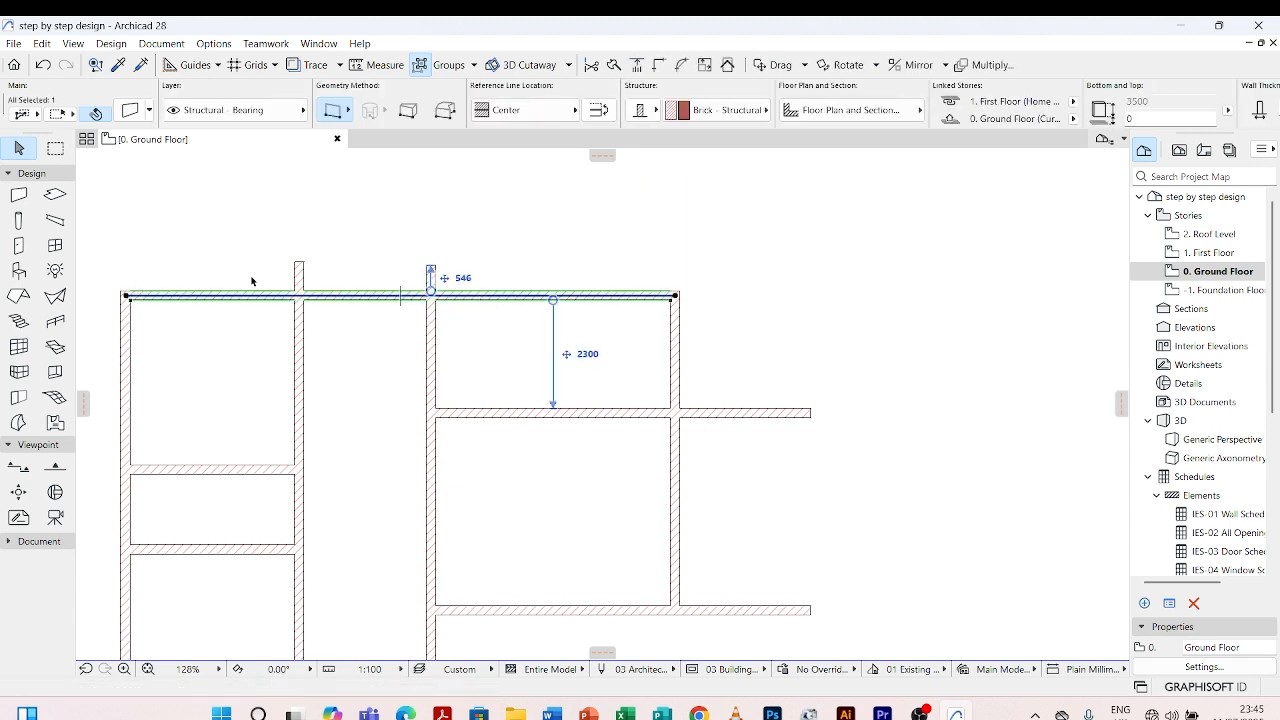
left_click(520, 250)
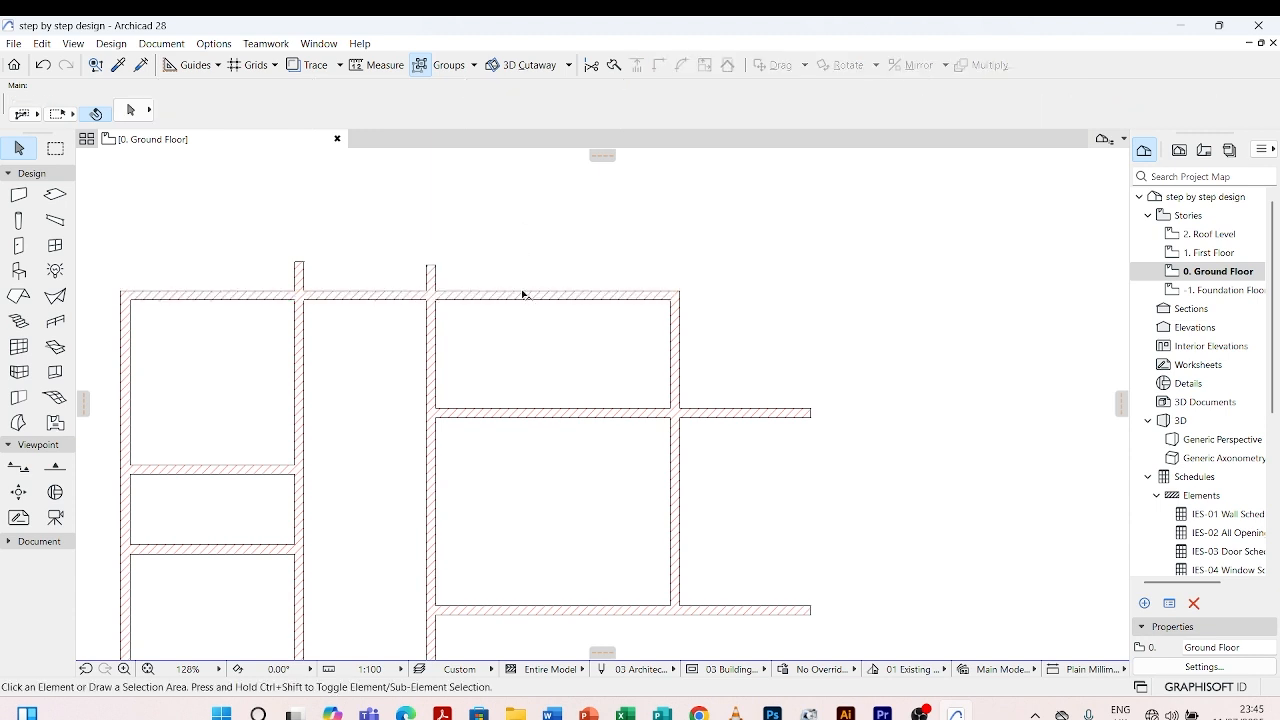
Split the extended top wall with a vertical split line about 970 mm to the right of the corridor's right wall
left_click(614, 66)
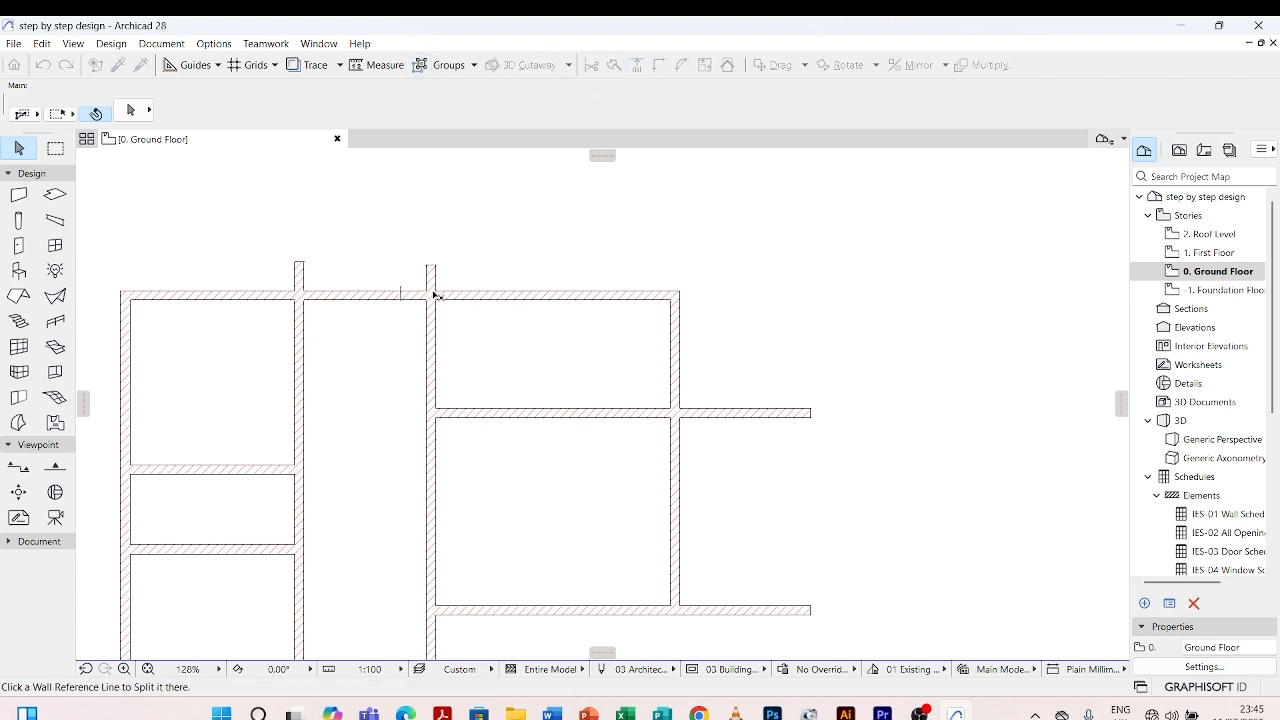
key("Escape")
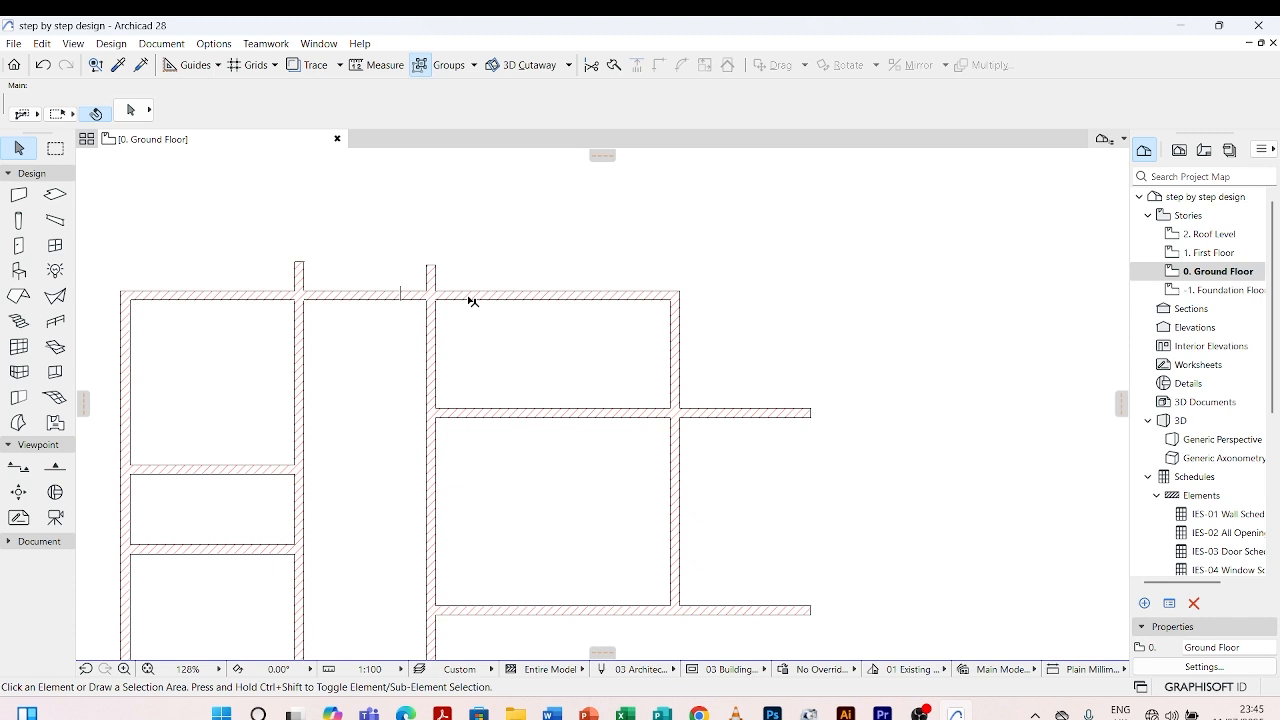
left_click(471, 297)
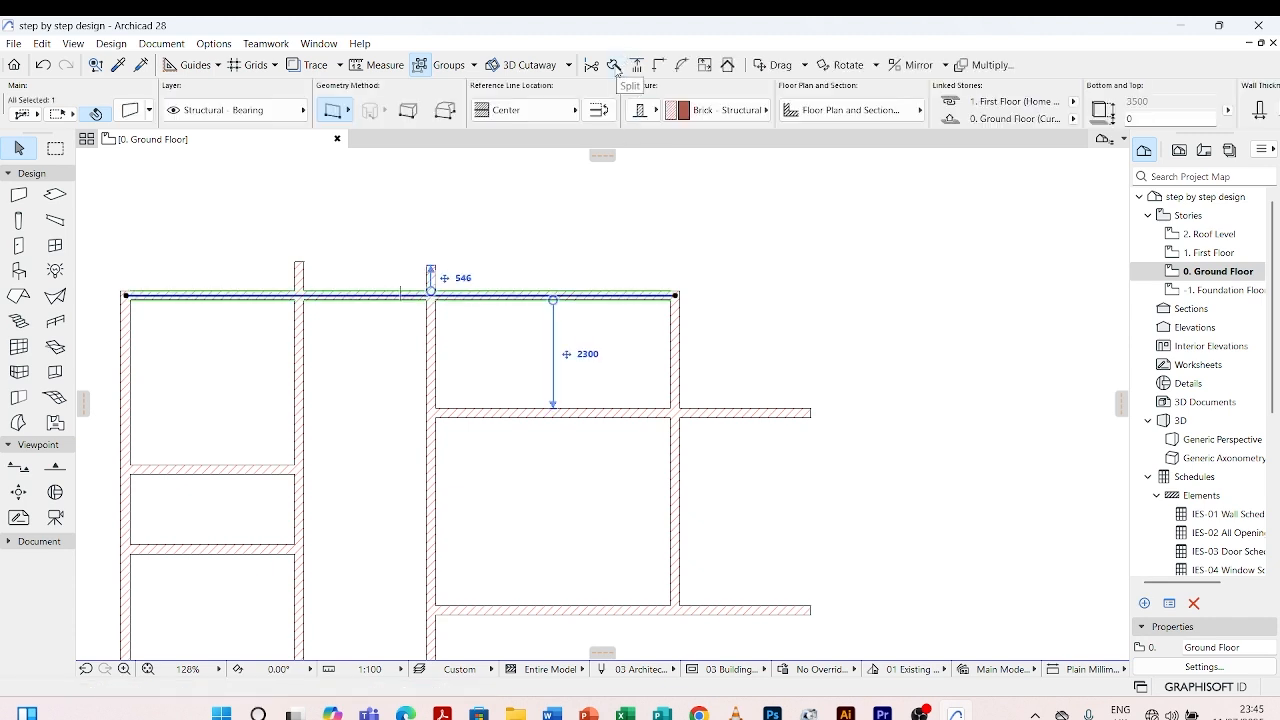
left_click(614, 65)
left_click(481, 283)
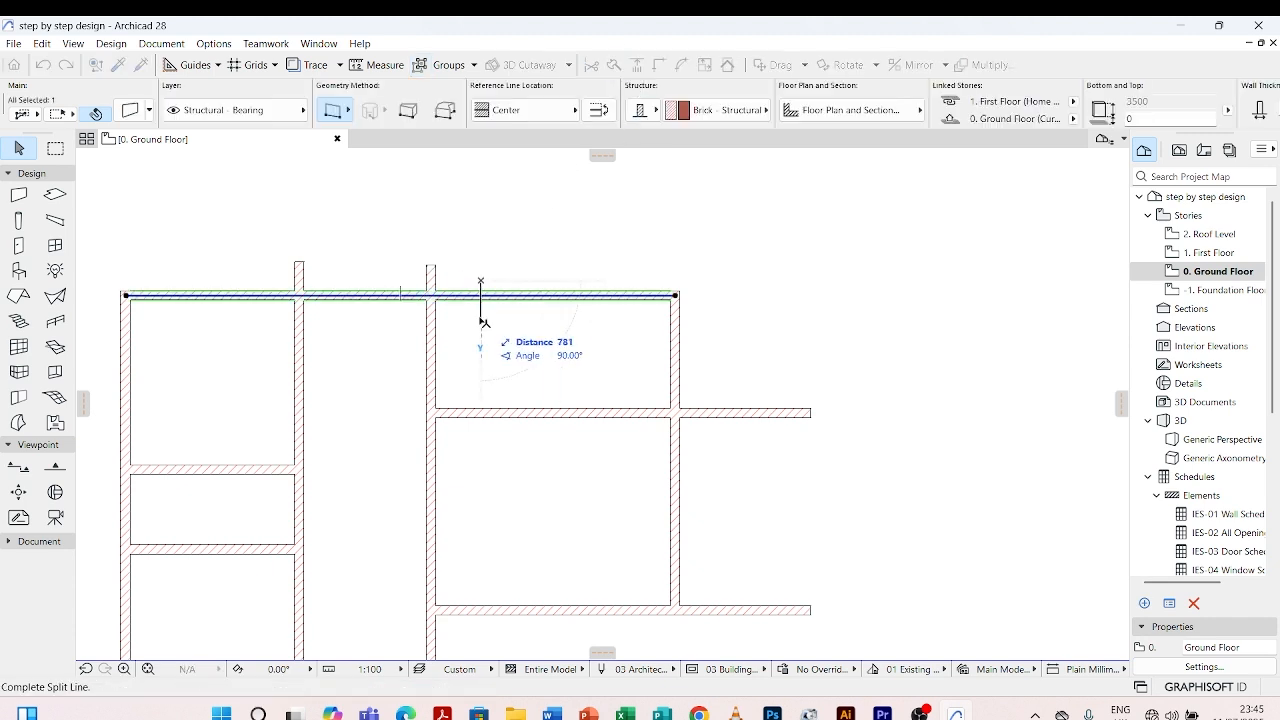
left_click(482, 317)
left_click(558, 320)
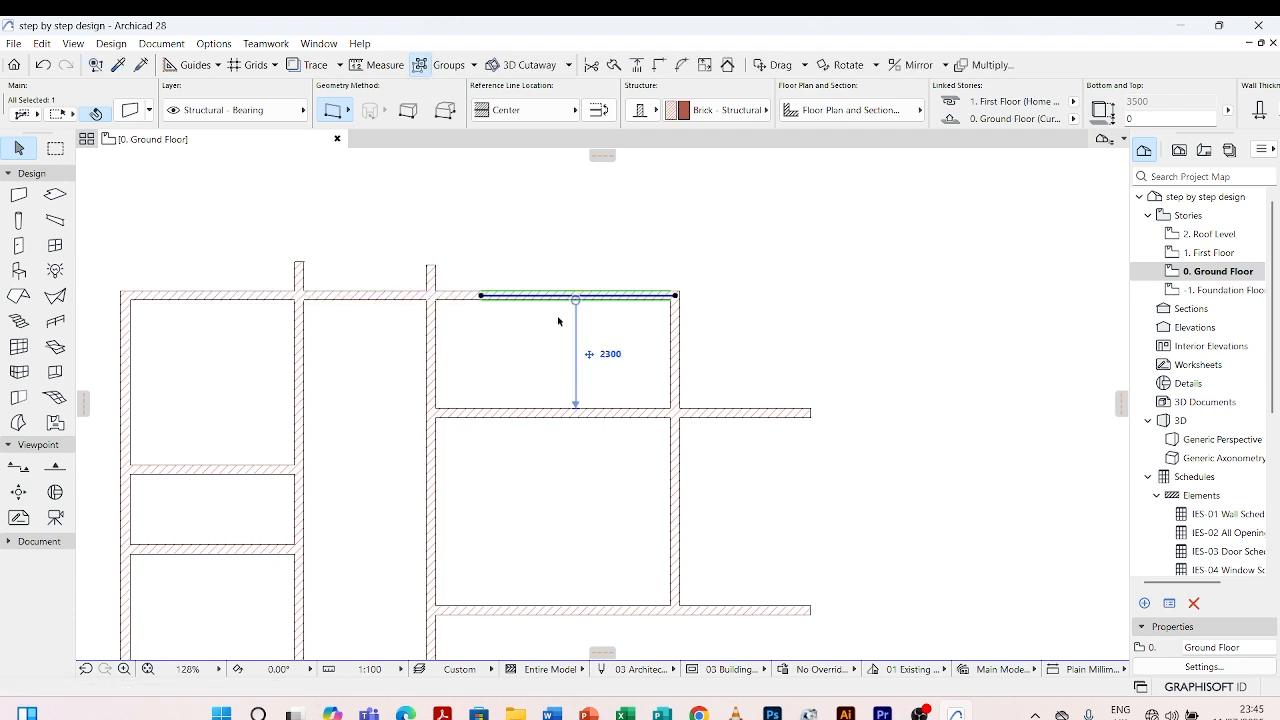
Set the clear distance between the split-off right part of the top wall and the horizontal wall below it to 3000 mm
scroll(558, 320, "up", 2)
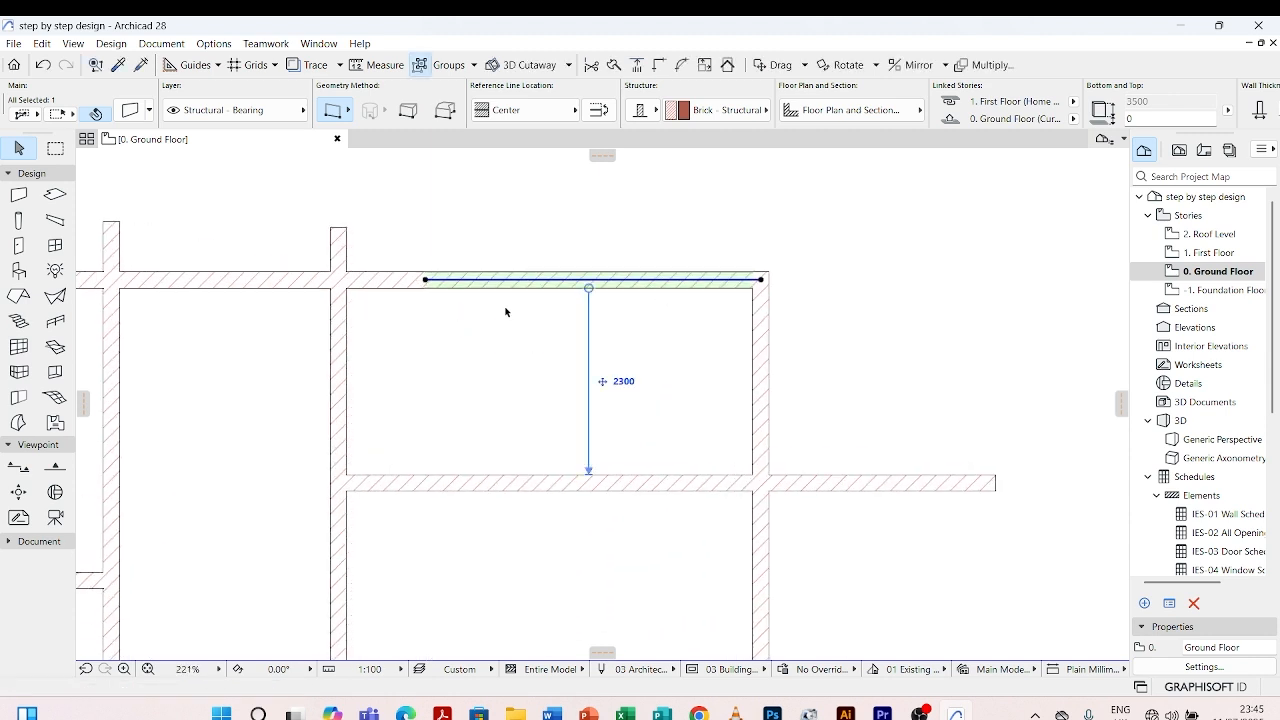
left_click(625, 382)
type("3000")
key("Return")
key("Escape")
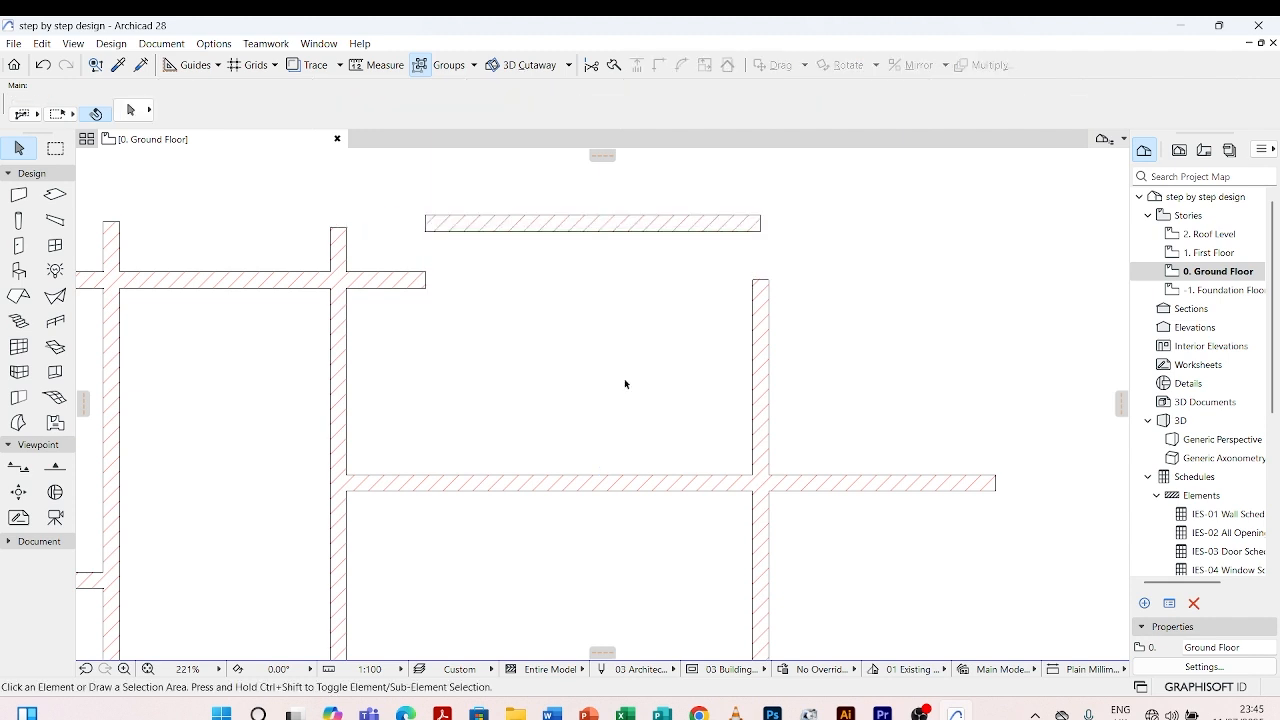
Intersect the right room's outer vertical wall with the raised top wall segment to close the corner
scroll(625, 383, "down", 5)
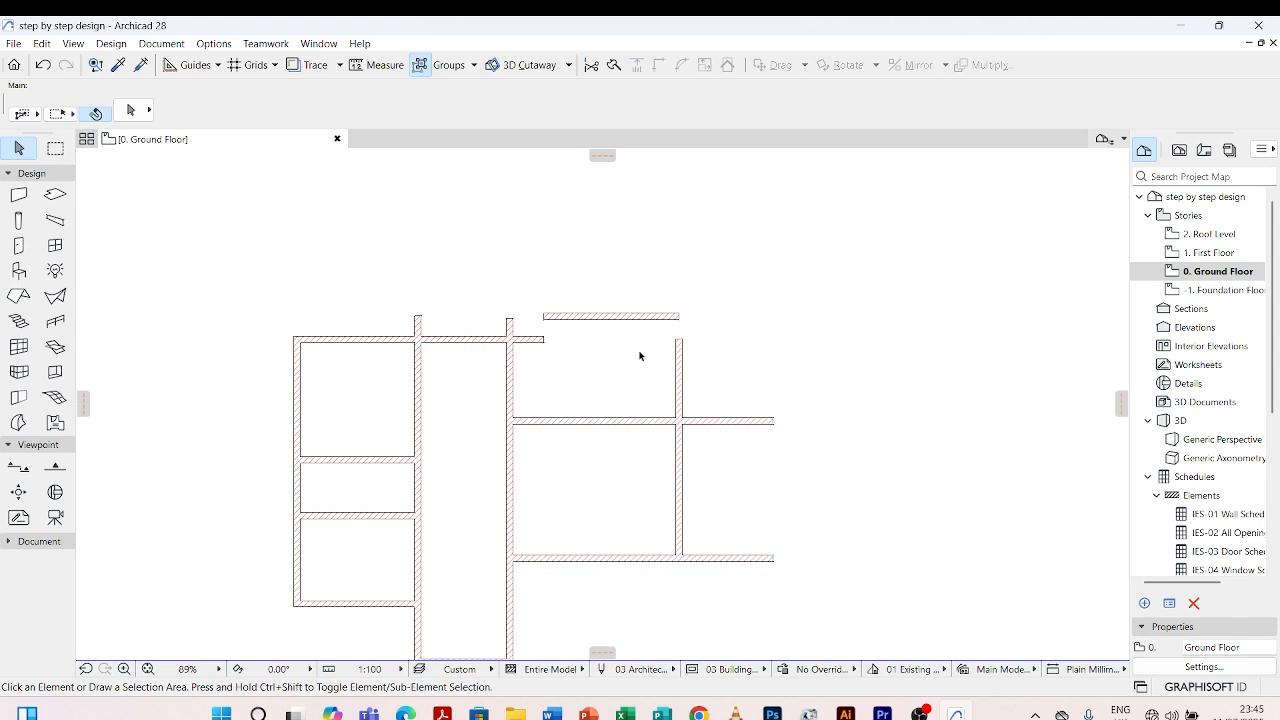
left_click(680, 356)
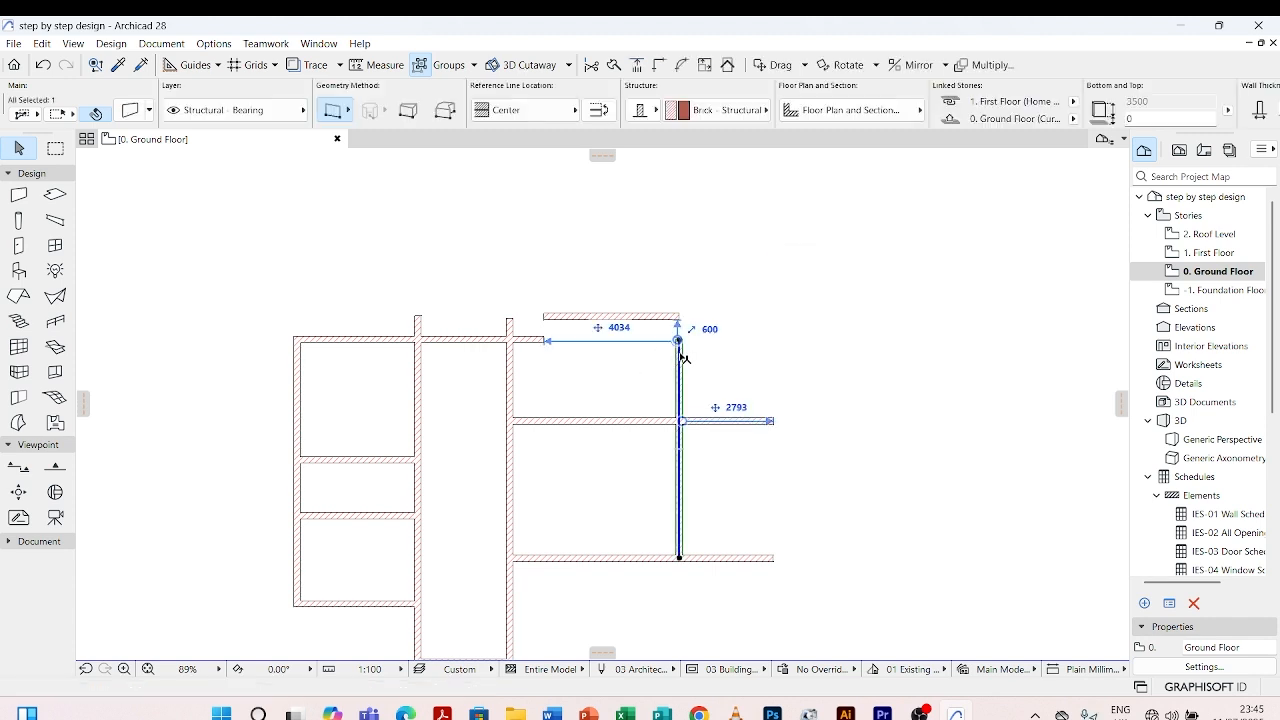
left_click(640, 316, "shift")
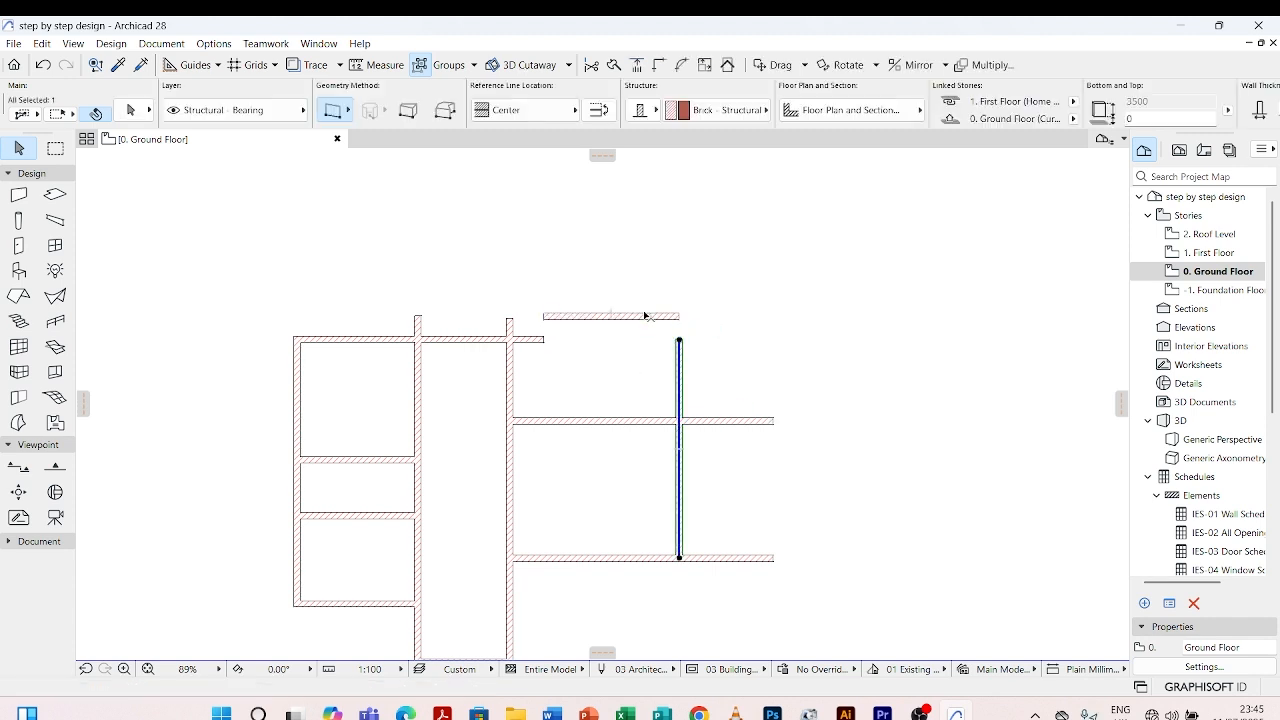
left_click(659, 64)
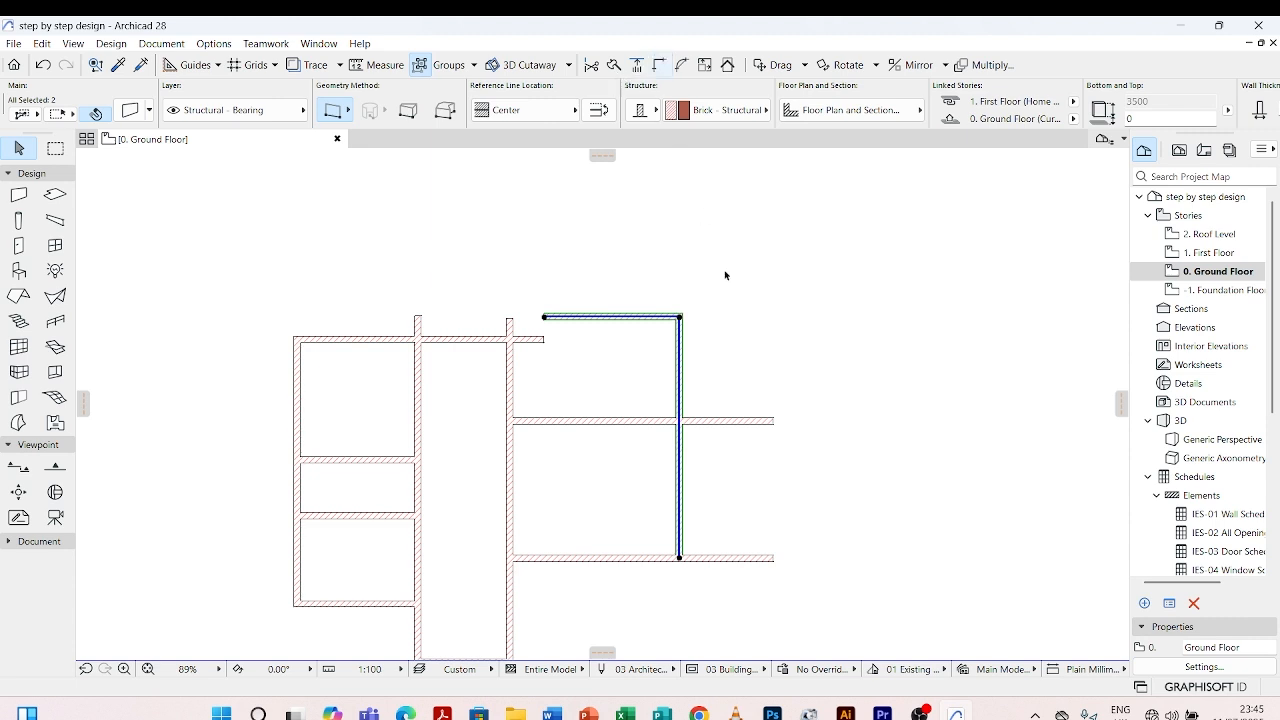
left_click(592, 376)
scroll(534, 390, "up", 1)
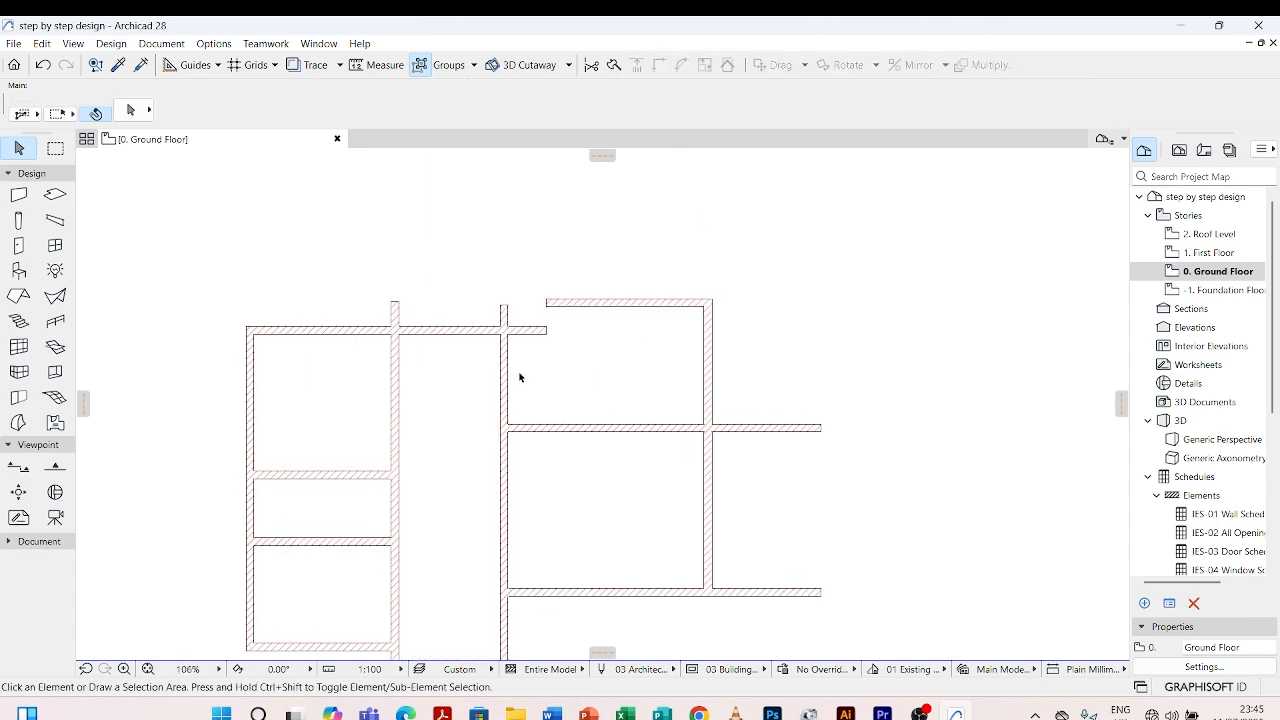
scroll(510, 366, "up", 2)
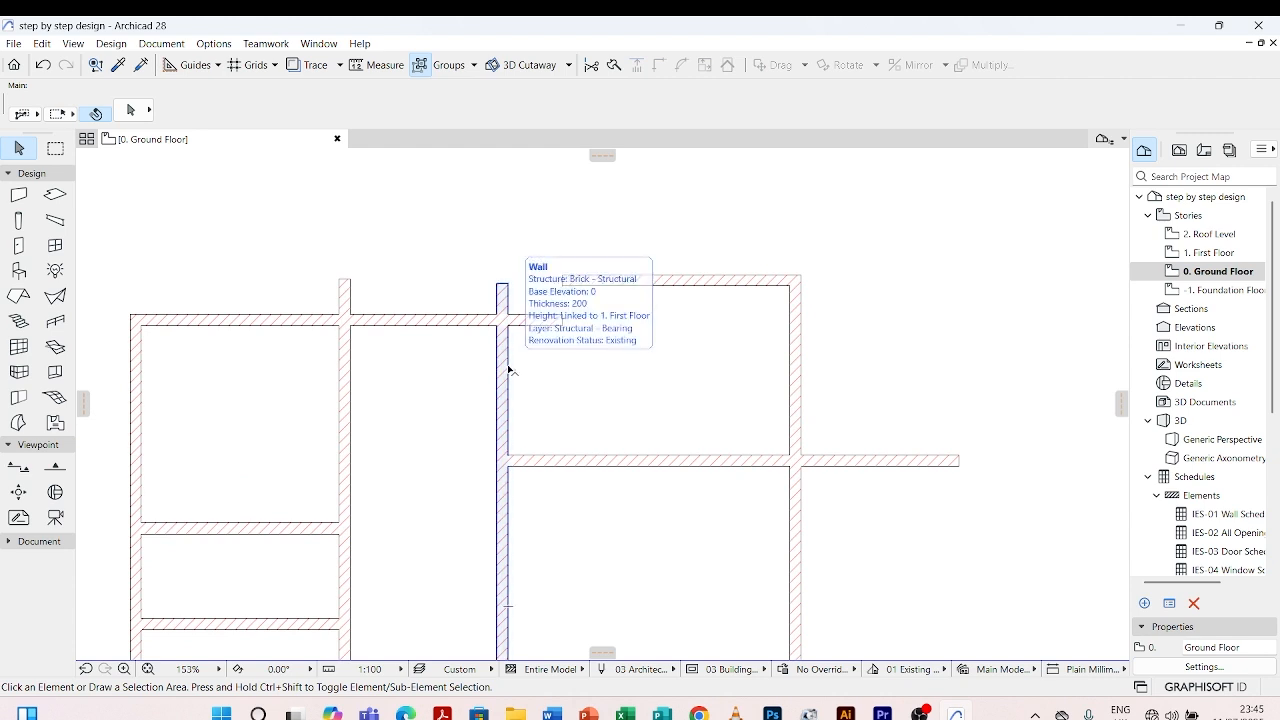
scroll(512, 370, "down", 3)
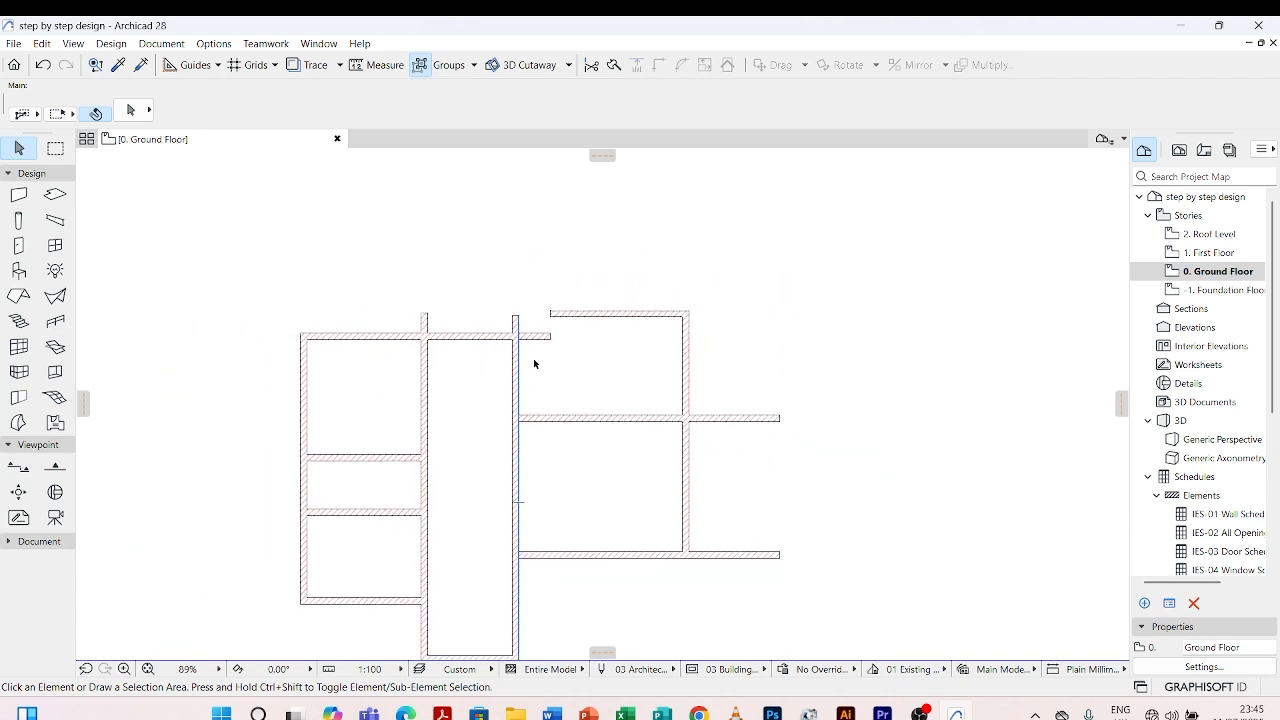
left_click(521, 371)
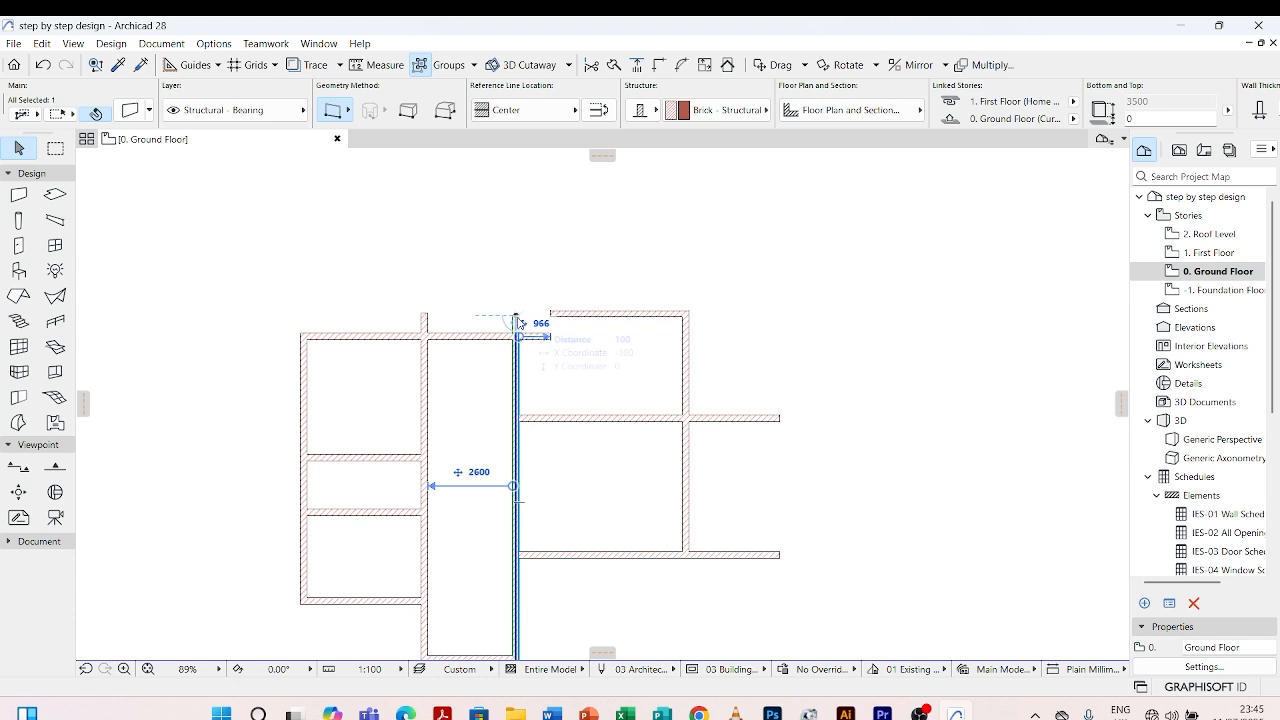
left_click(519, 321)
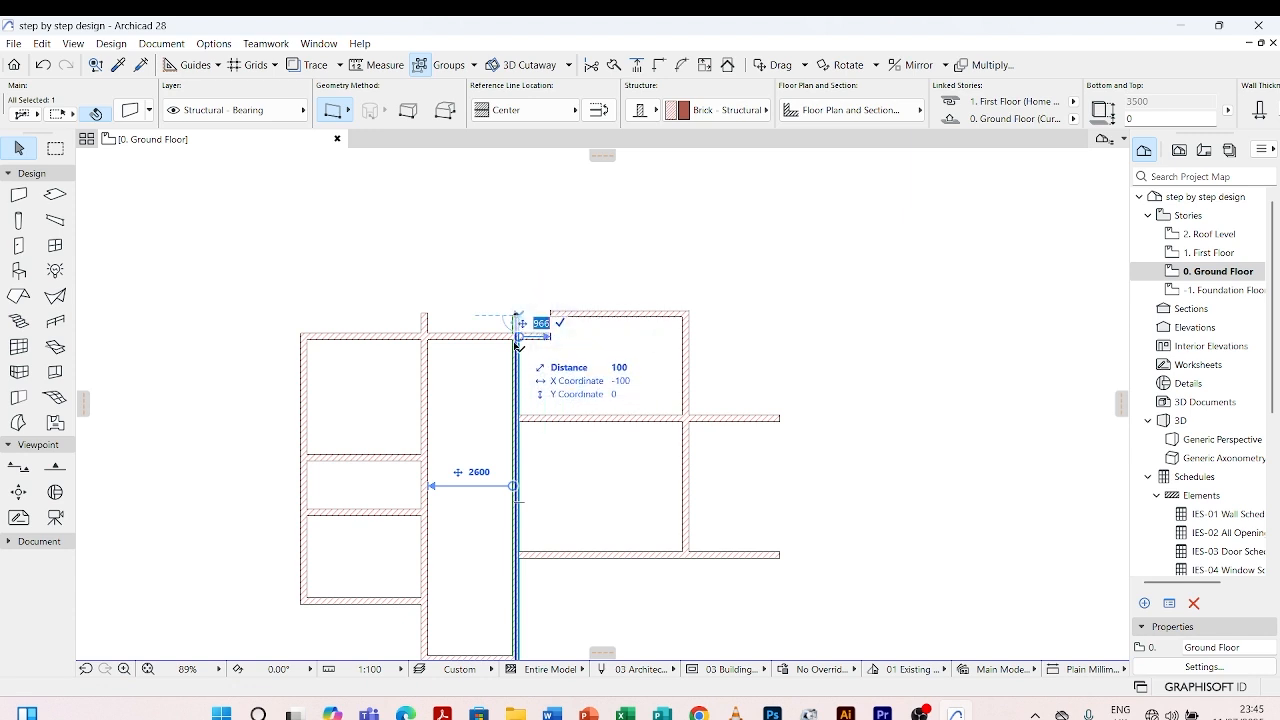
key("Escape")
left_click(523, 362)
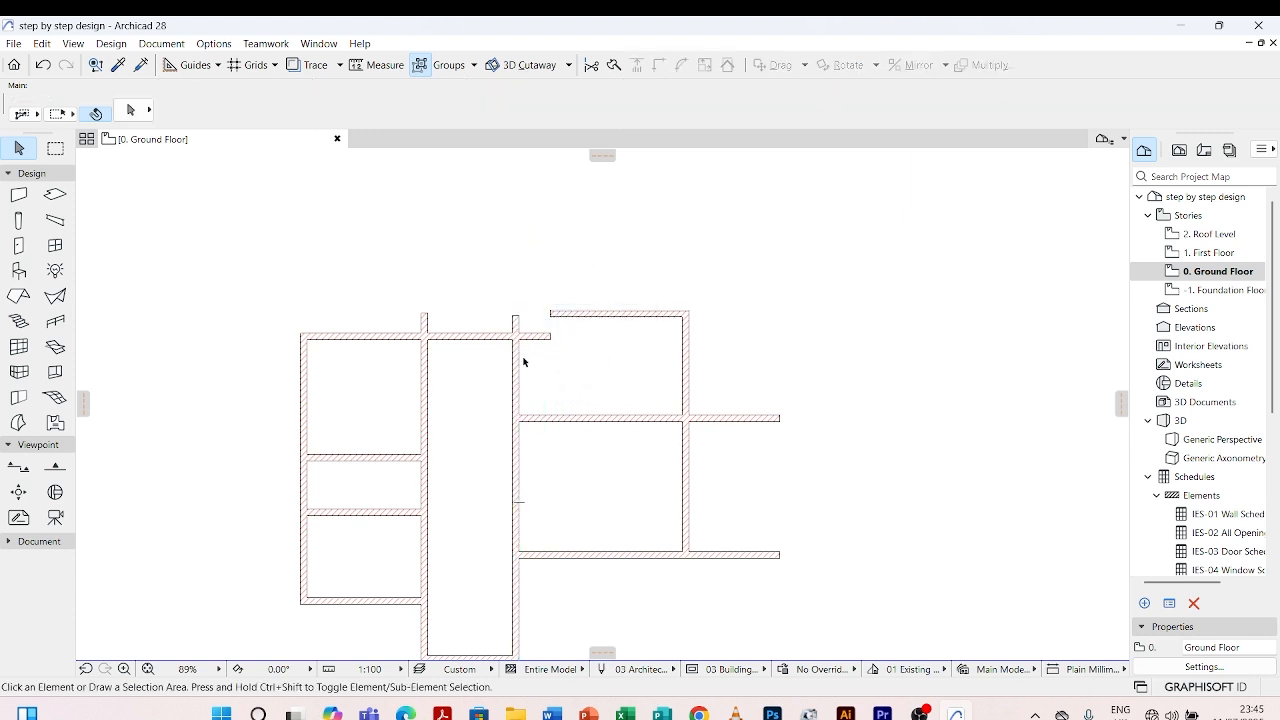
Draw a vertical wall with the raised top wall's settings from that wall down to the horizontal wall below
left_click(577, 316)
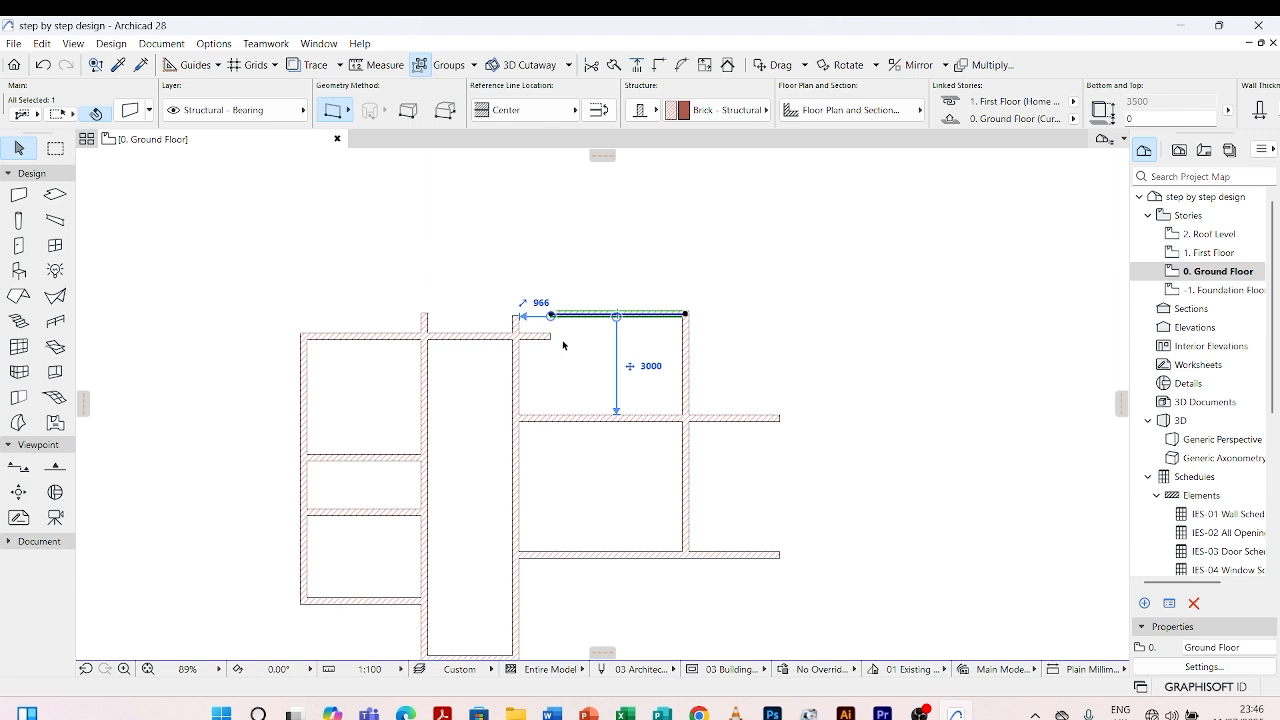
left_click(569, 306)
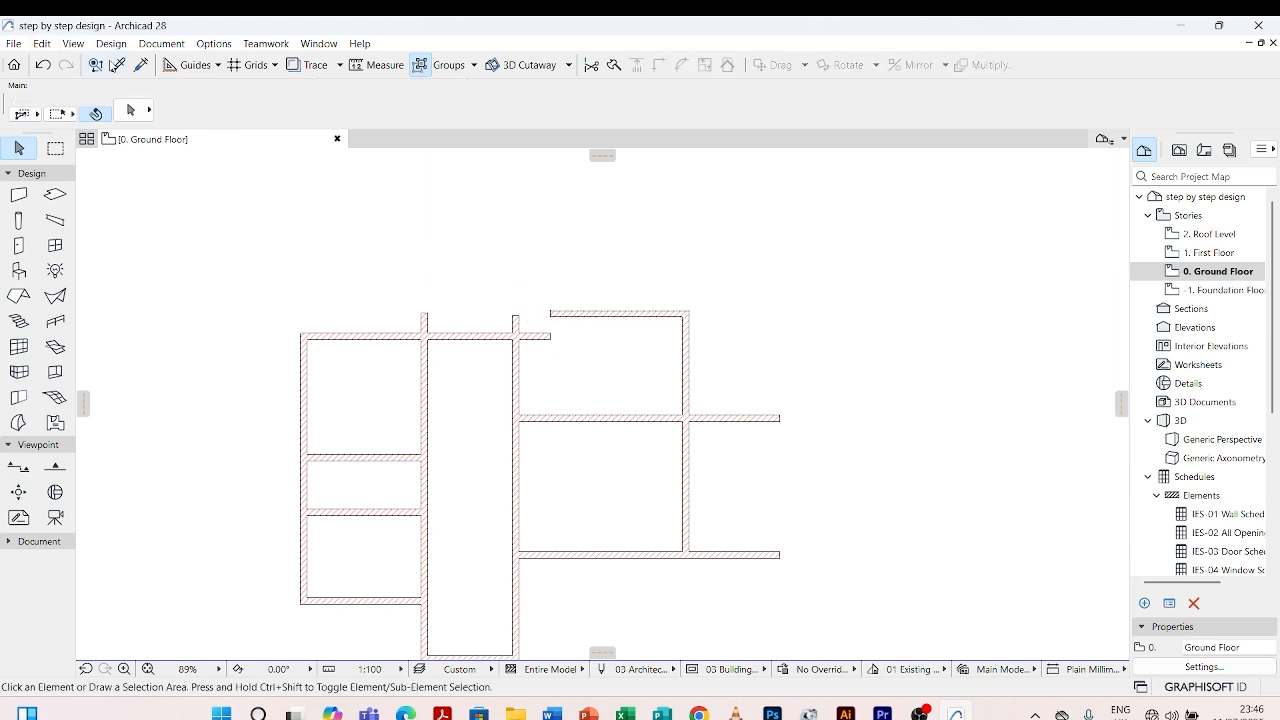
left_click(118, 64)
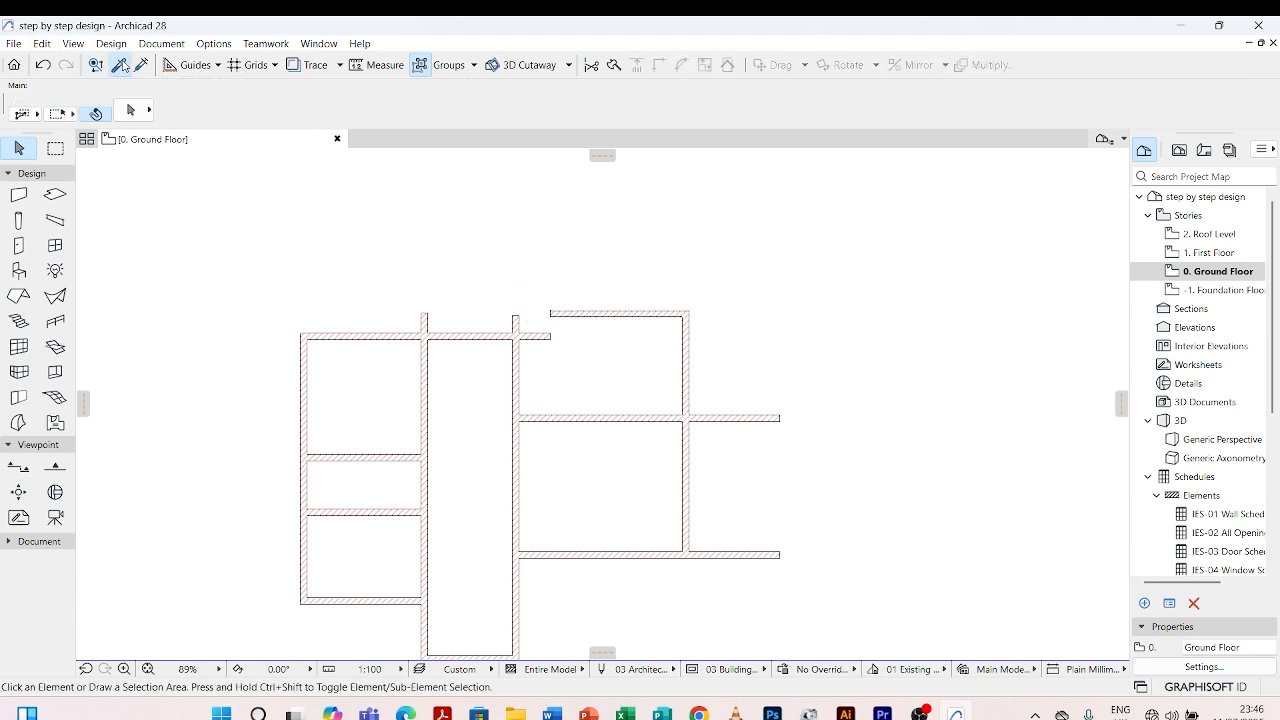
left_click(600, 310)
scroll(579, 306, "up", 2)
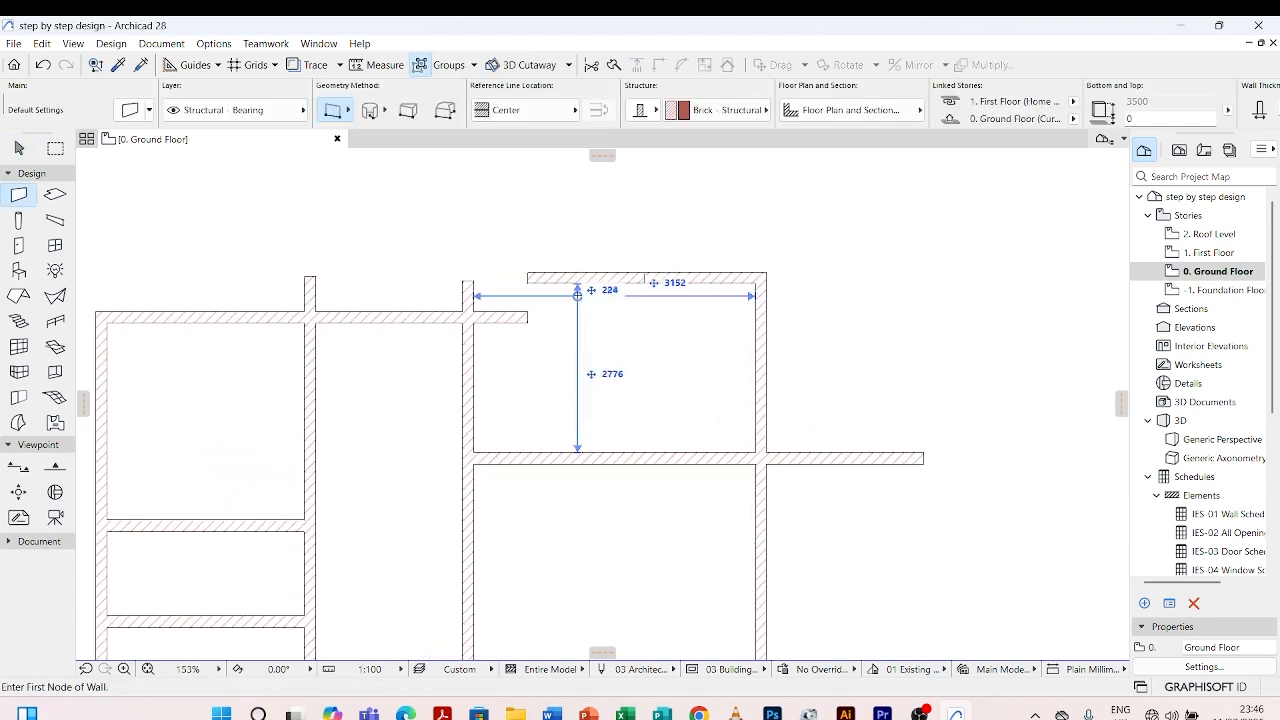
left_click(576, 284)
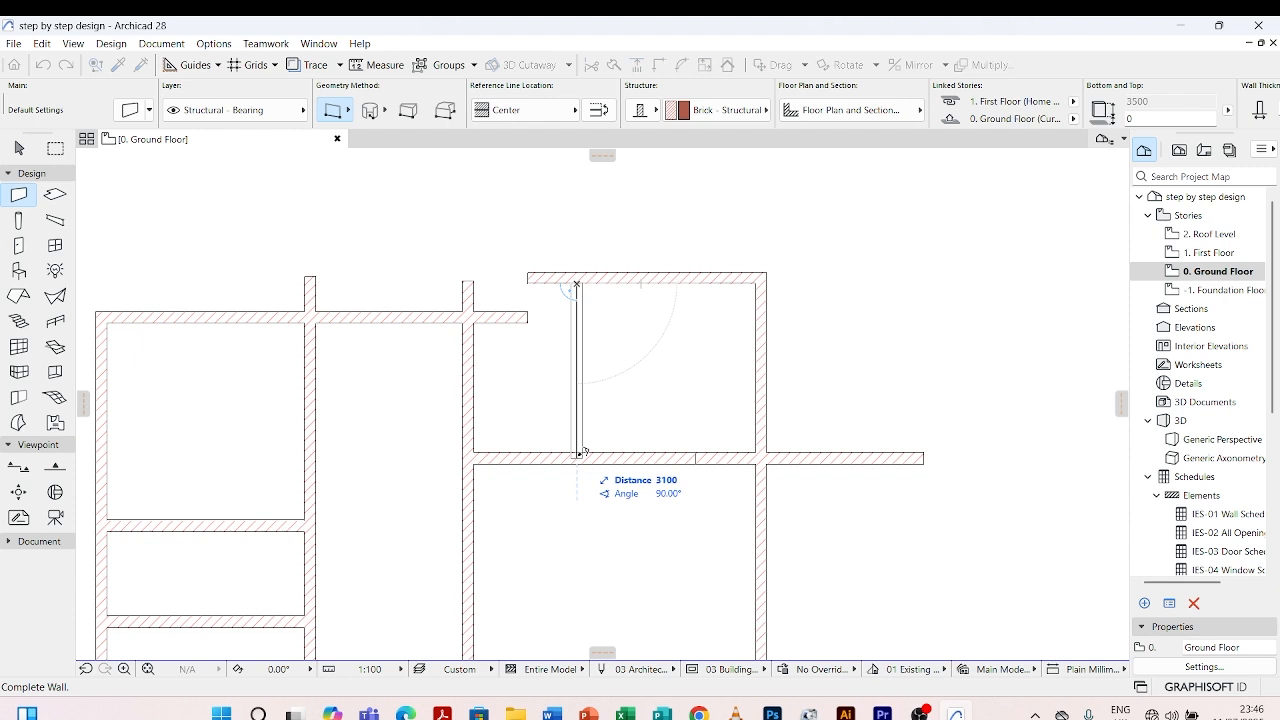
left_click(578, 453)
key("Escape")
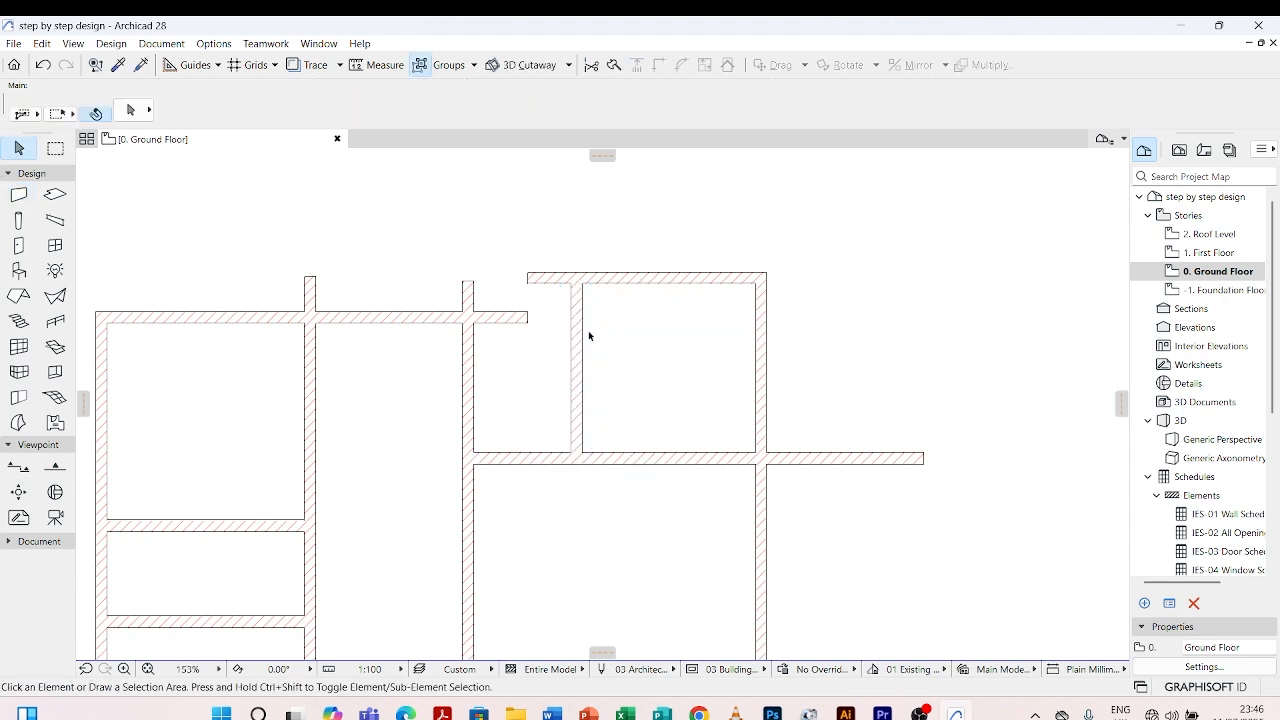
Set the clear distance between the new vertical wall and the upper-right room's outer wall to 3500 mm
scroll(588, 336, "down", 2)
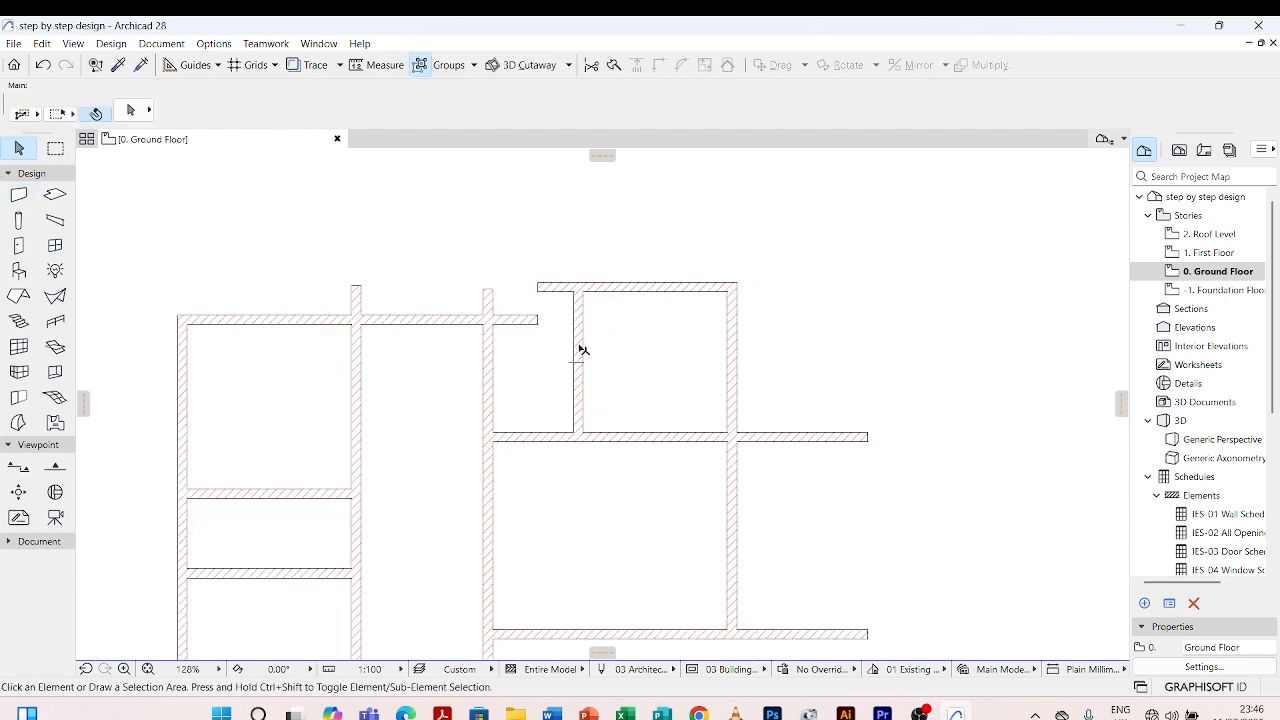
left_click(580, 349)
left_click(663, 348)
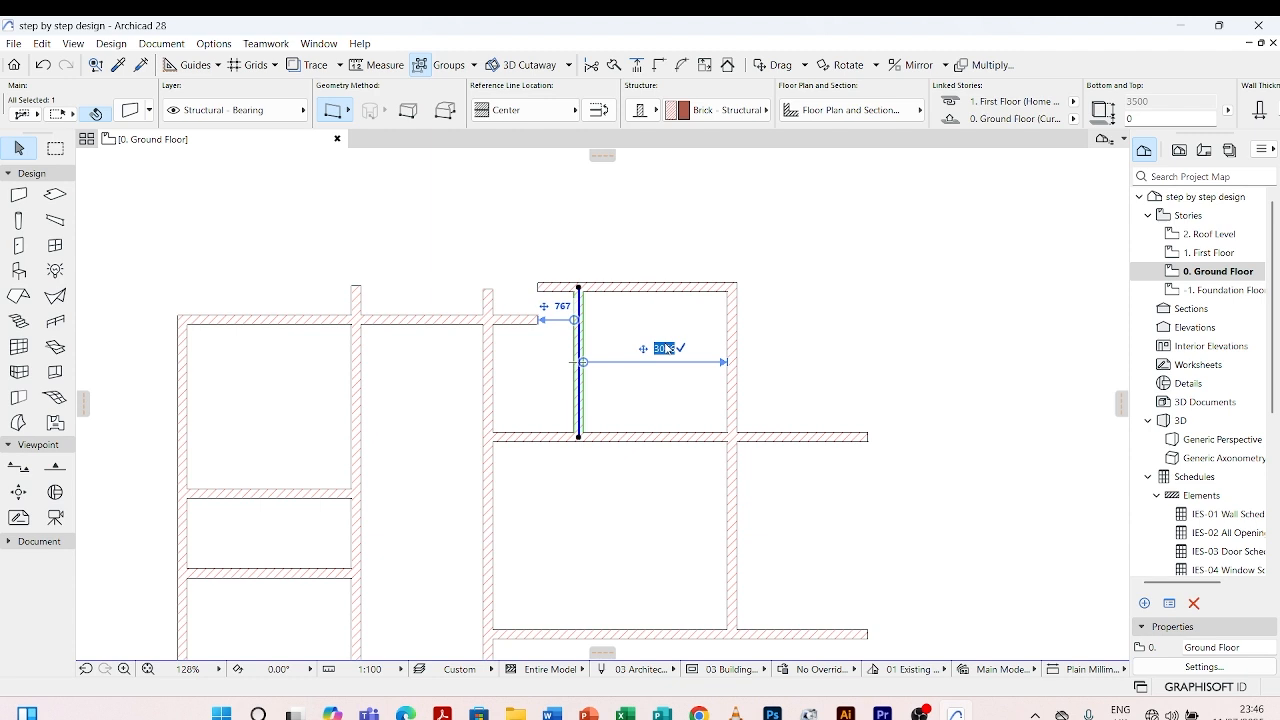
type("3500")
key("Return")
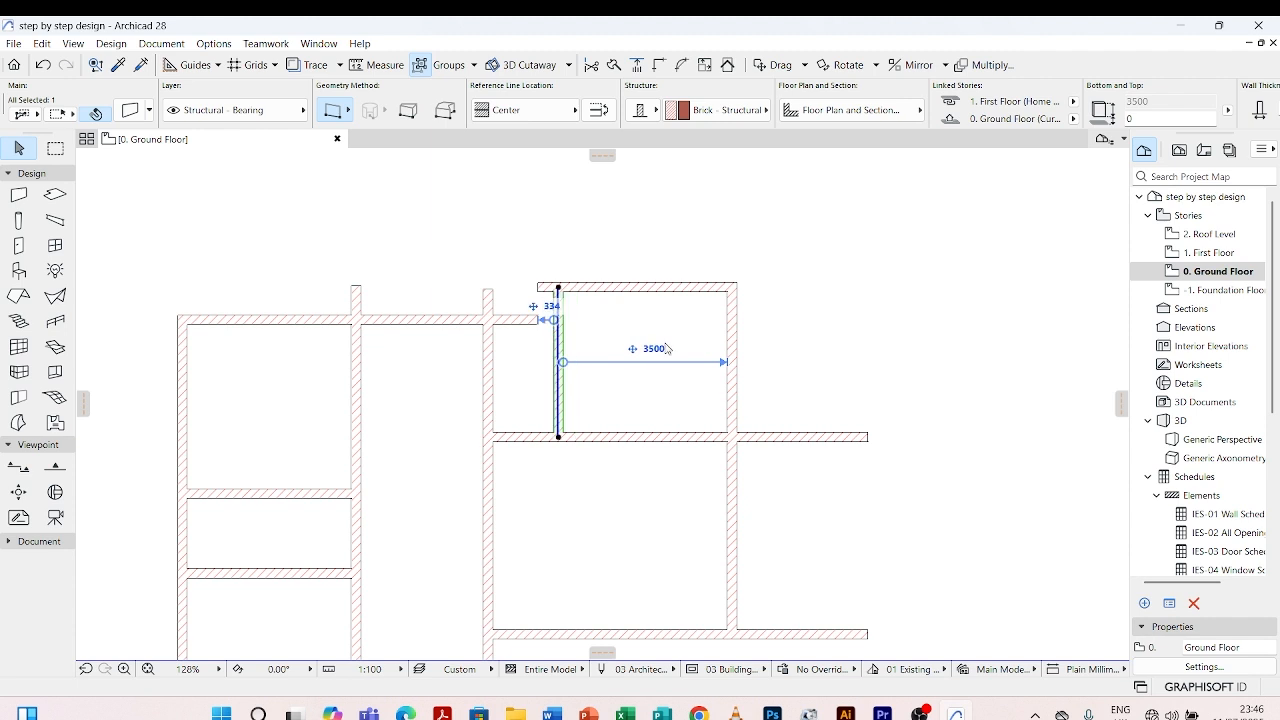
left_click(778, 256)
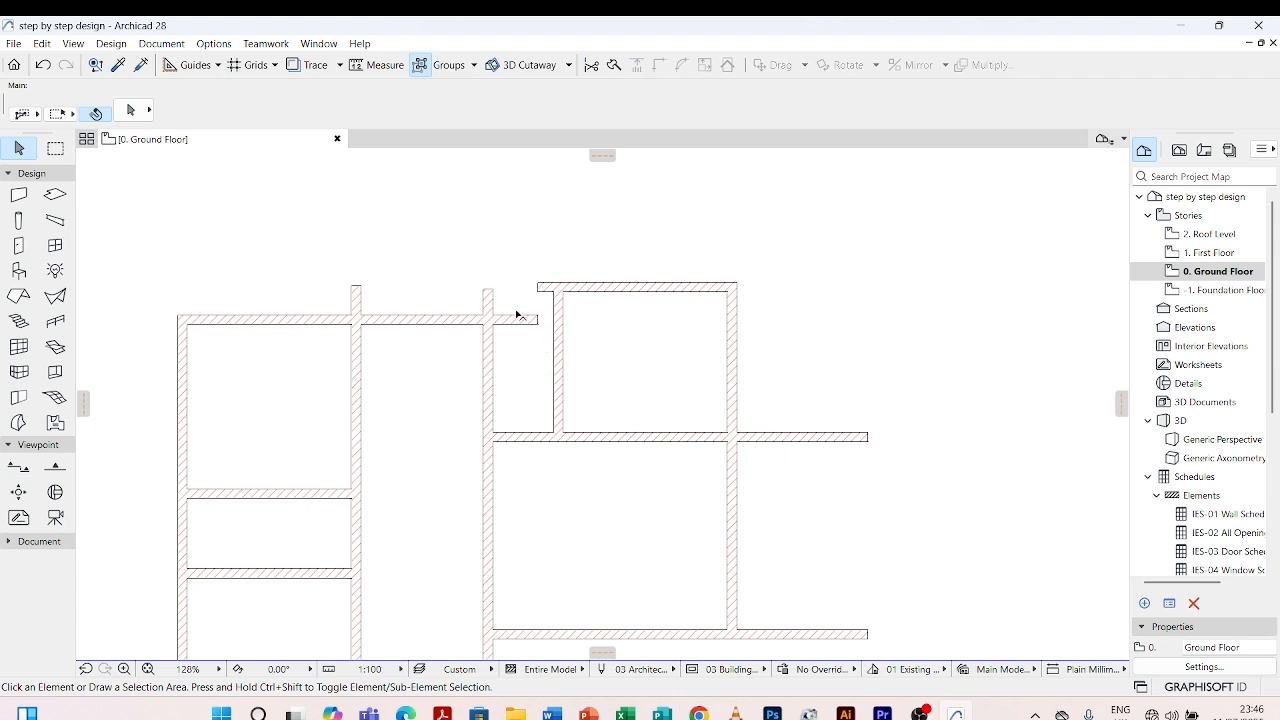
Shorten the corridor's right wall so its upper end stops at the horizontal wall below the upper-right room
left_click(490, 371)
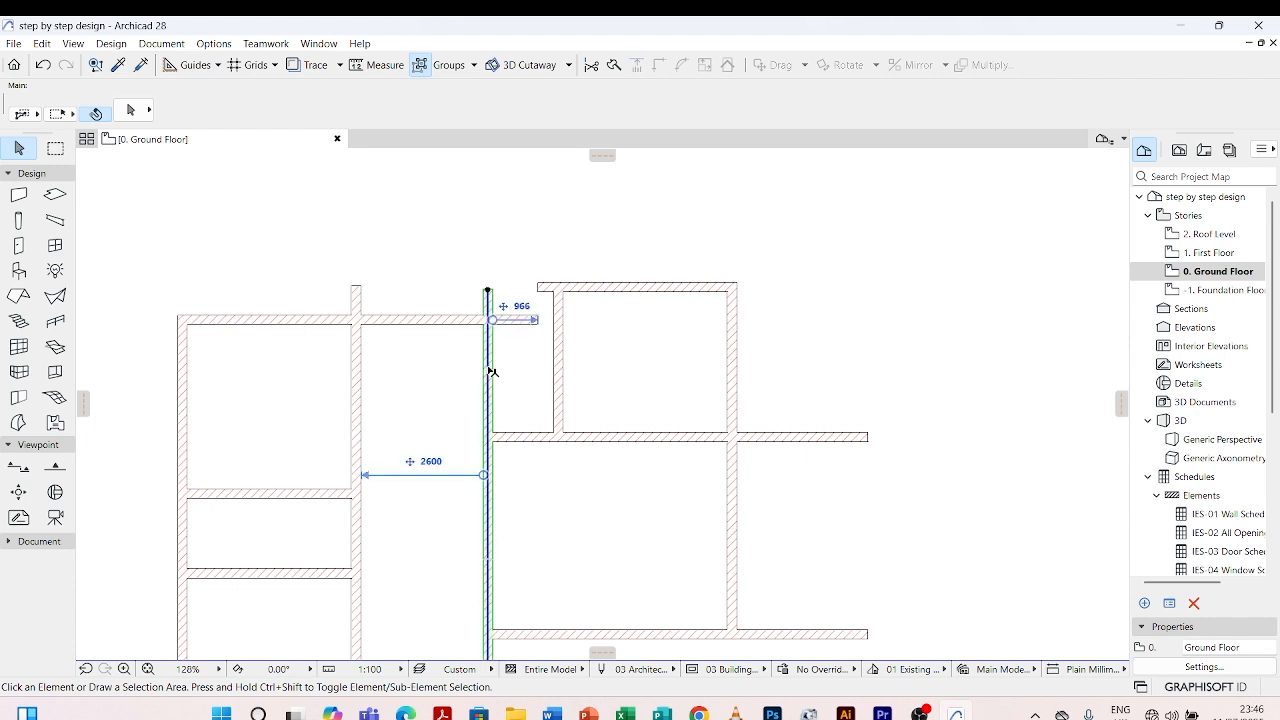
left_click(488, 291)
left_click(489, 294)
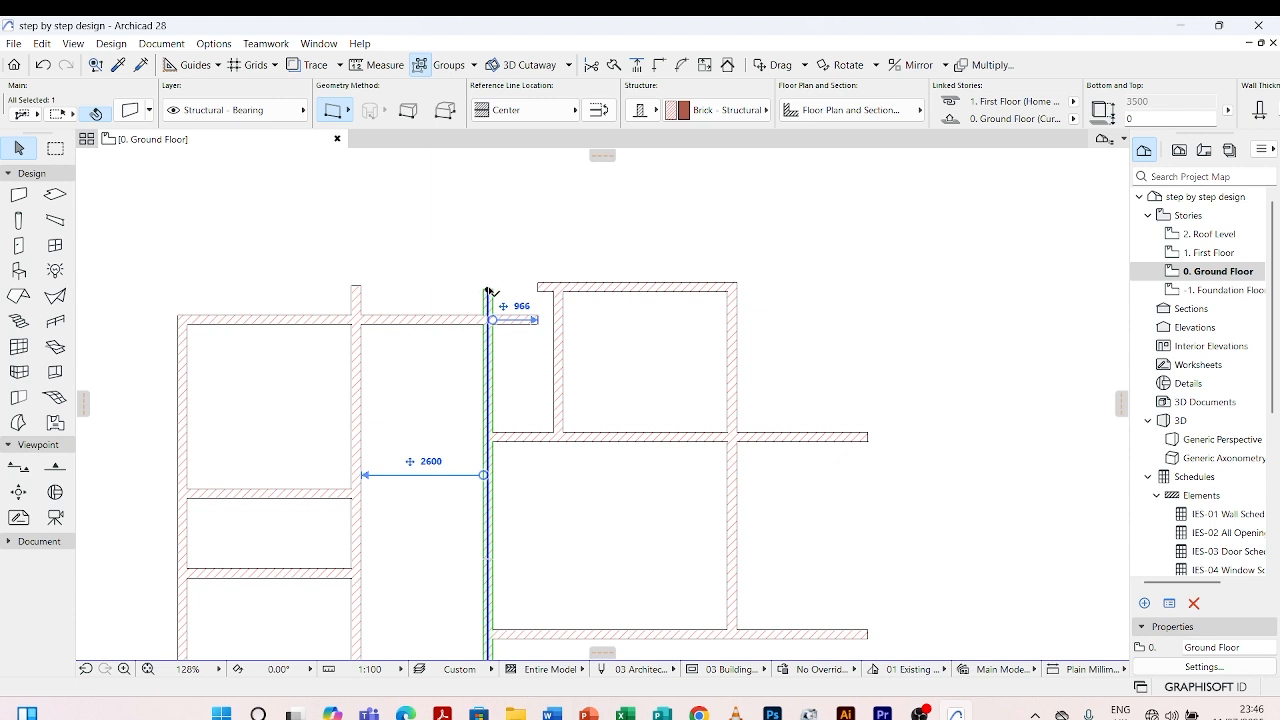
left_click(488, 291)
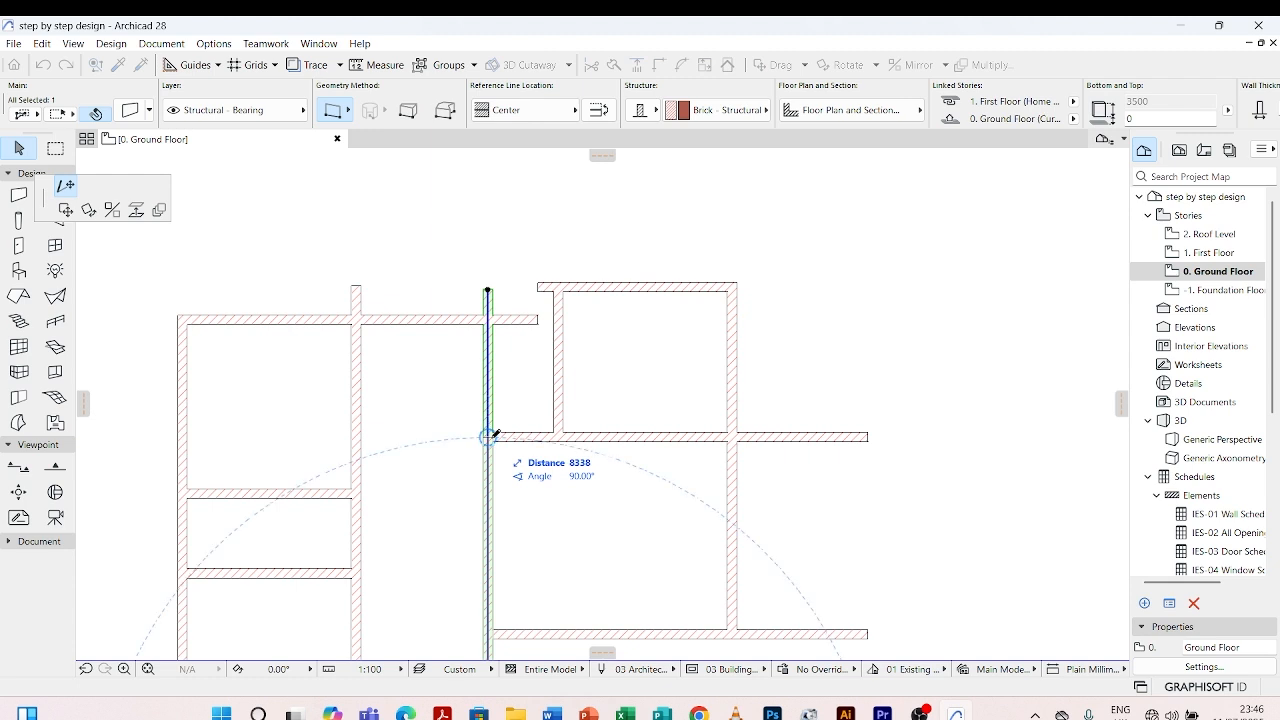
left_click(488, 436)
left_click(491, 403)
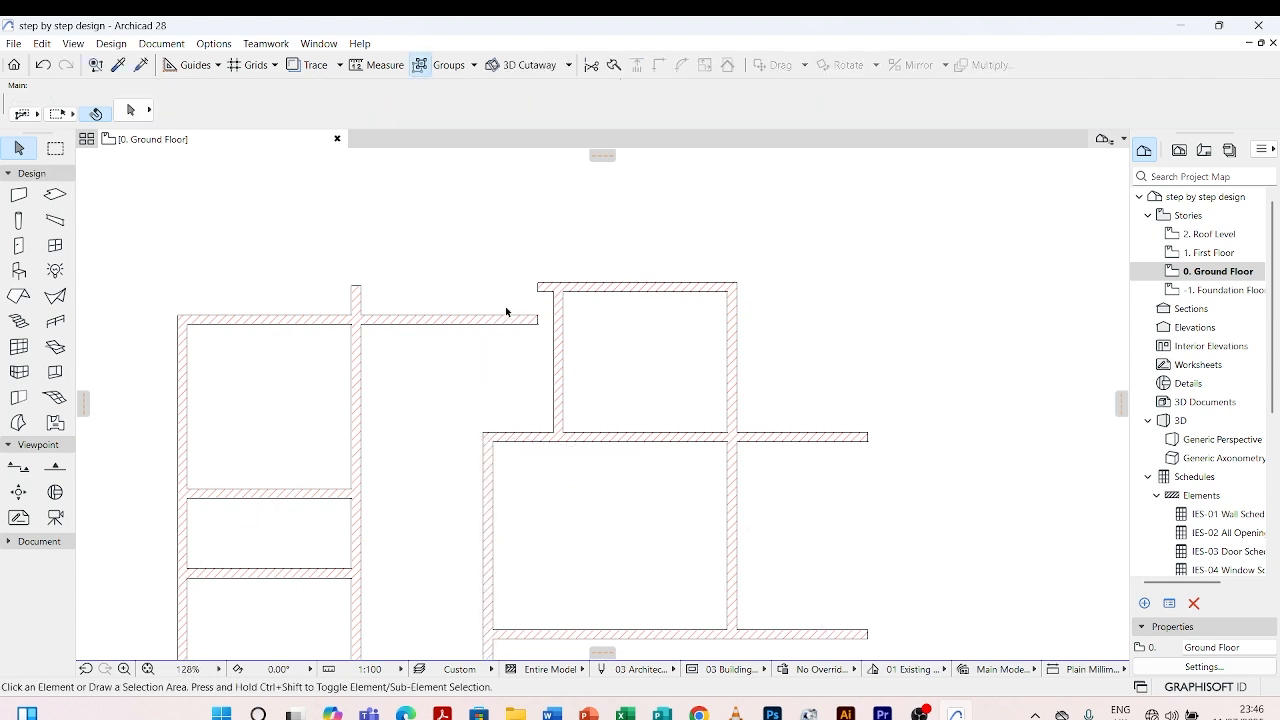
Draw a short freestanding vertical wall across the remaining top wall, using the upper-right room's left wall settings
left_click(561, 335)
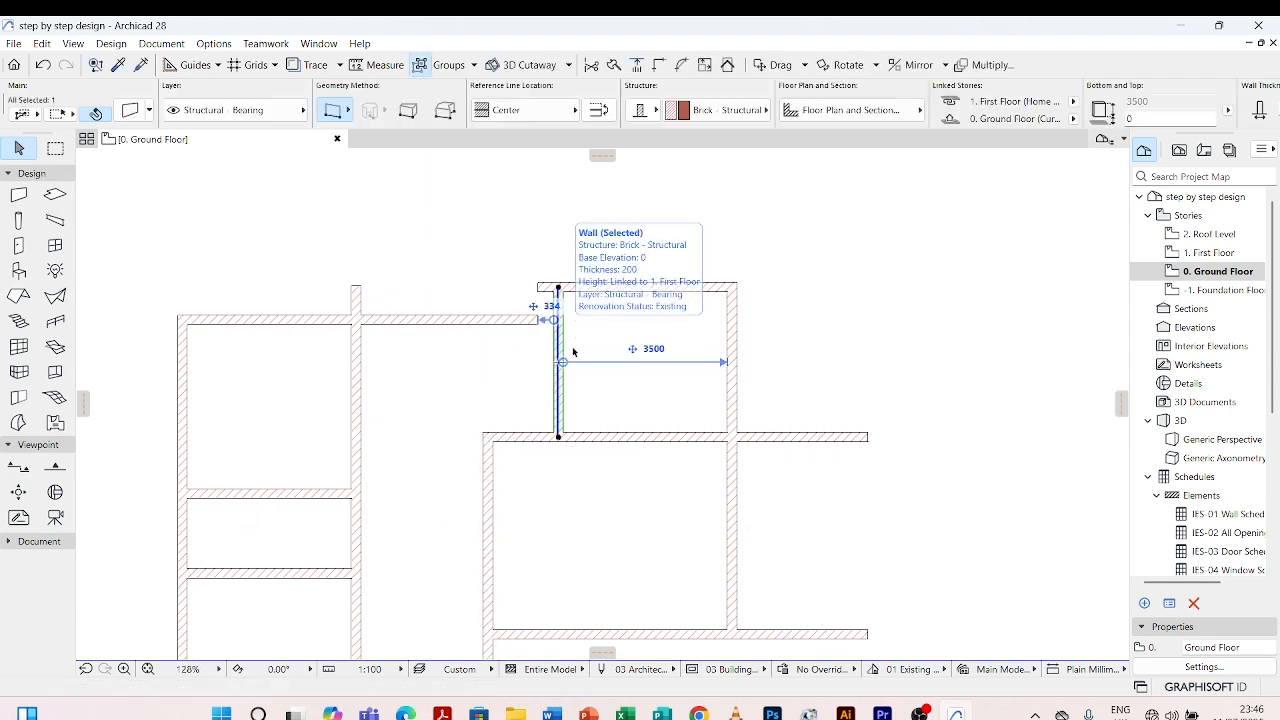
left_click(500, 337)
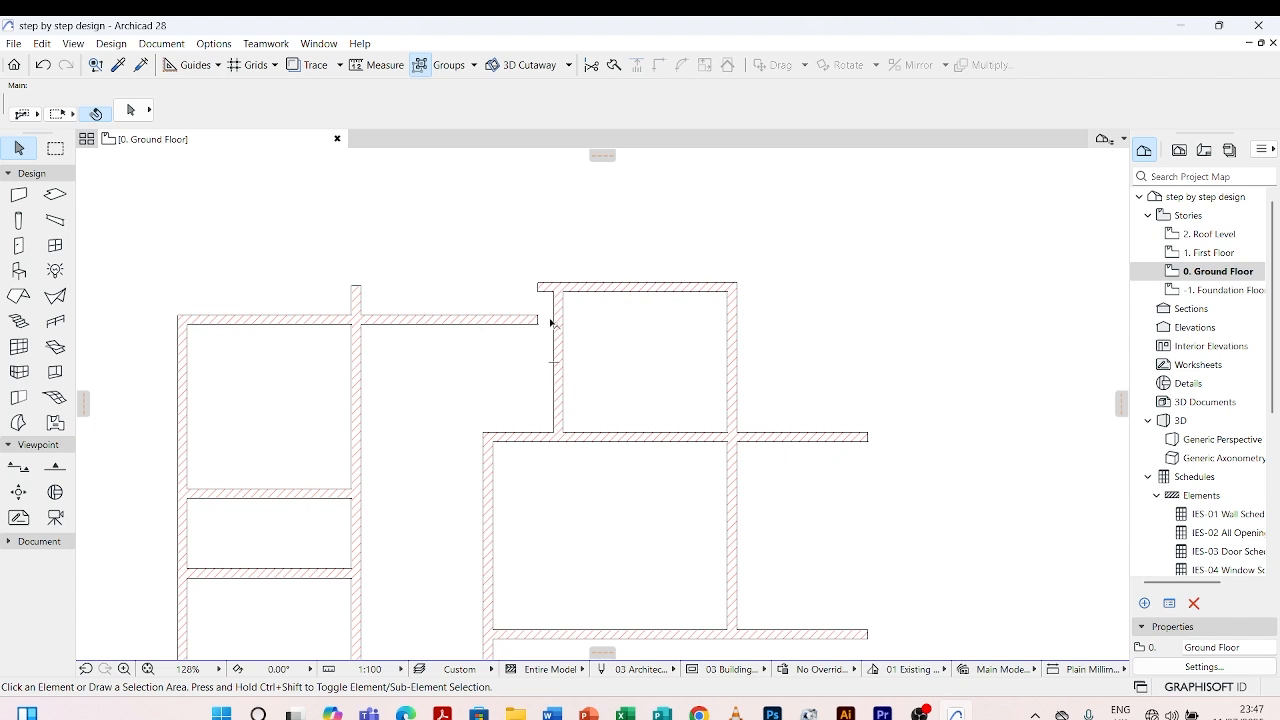
left_click(119, 64)
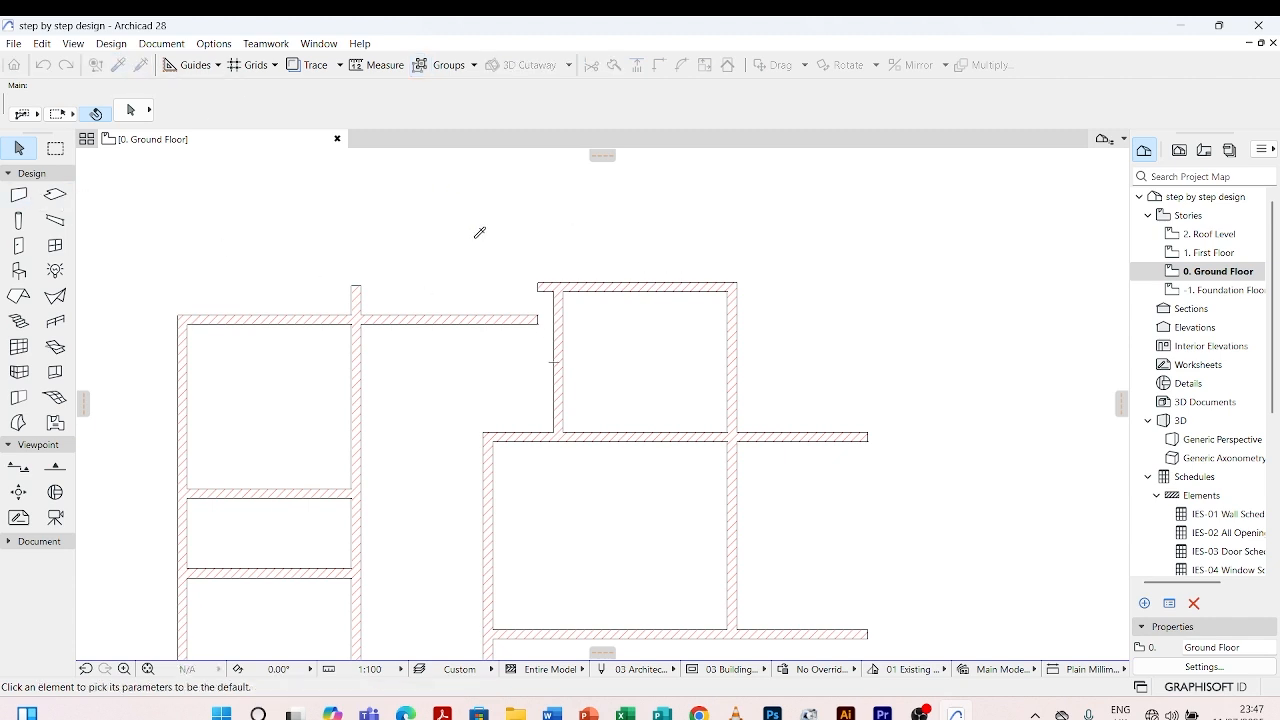
left_click(560, 330)
left_click(473, 267)
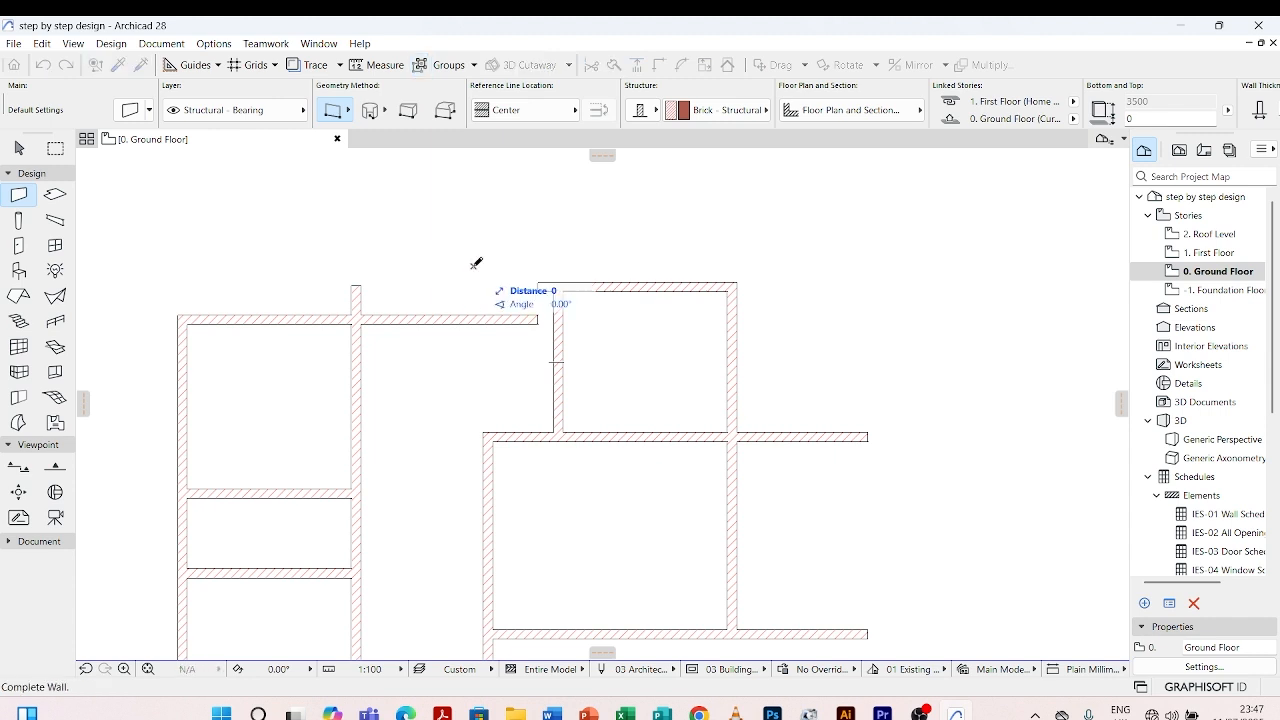
left_click(473, 401)
key("Escape")
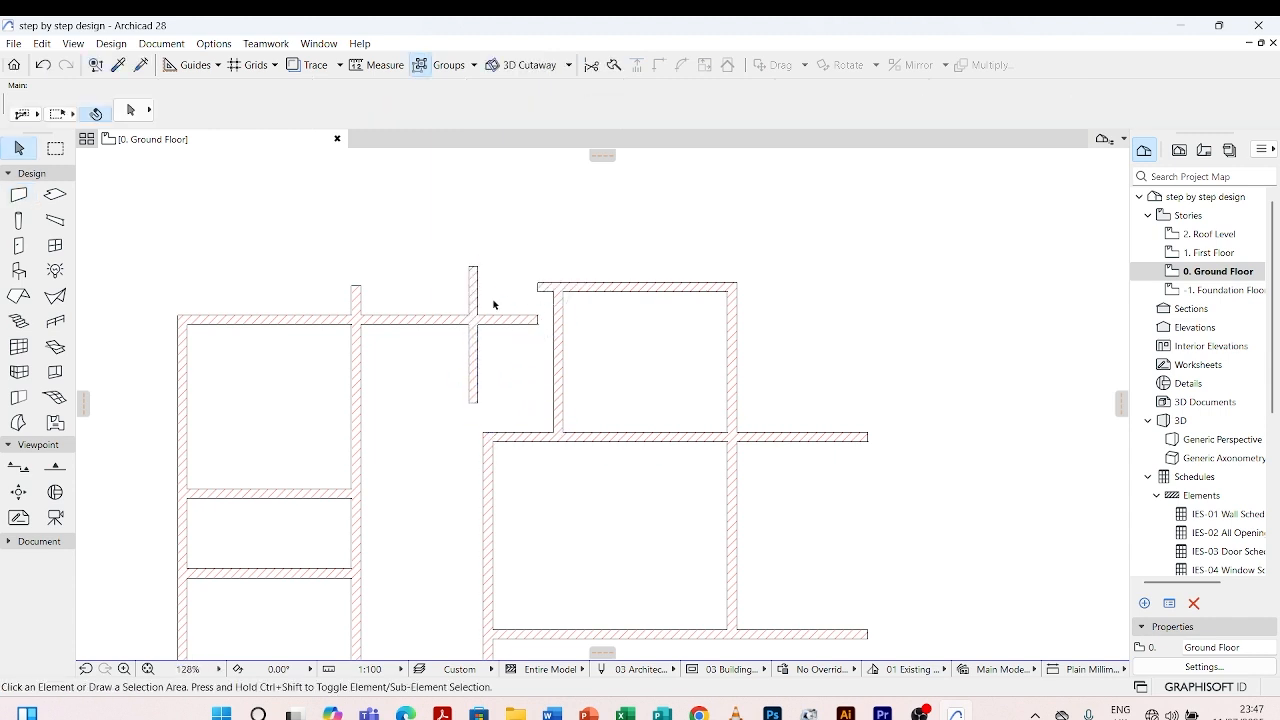
Intersect the upper-right room's top wall with its left wall to trim the overhang and close the corner
left_click(476, 383)
scroll(510, 303, "up", 4)
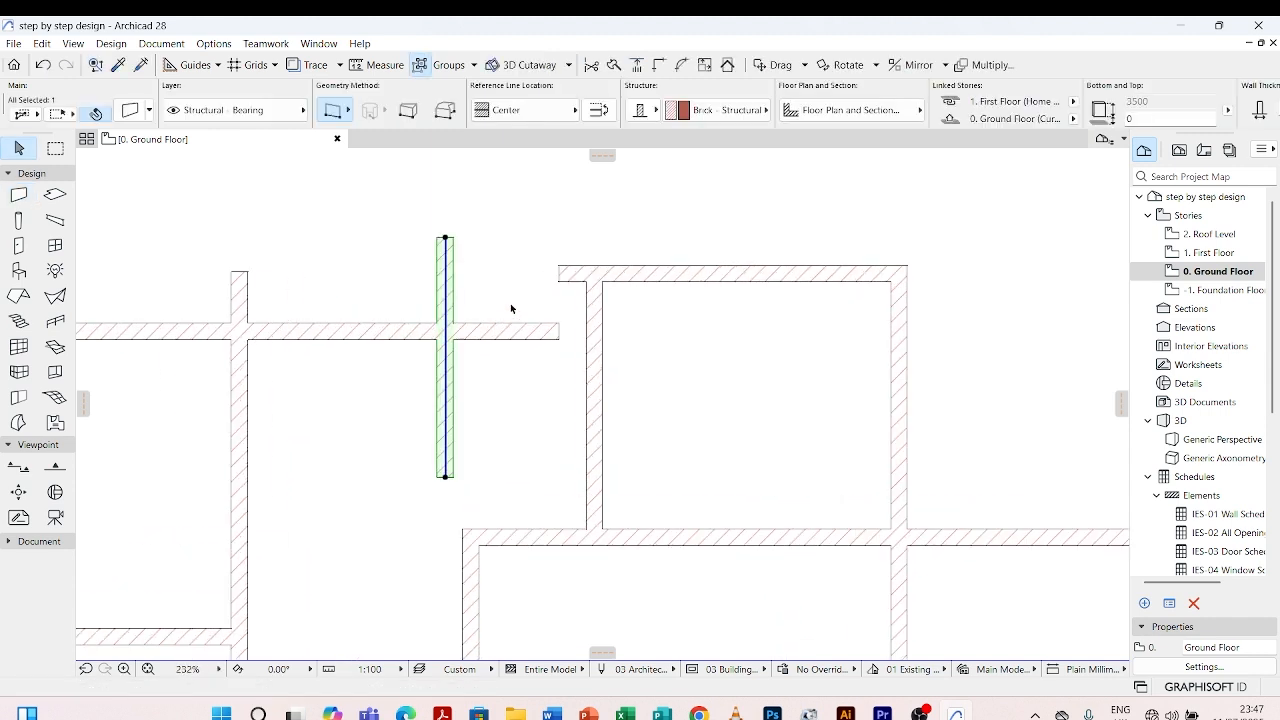
key("Escape")
left_click(581, 277)
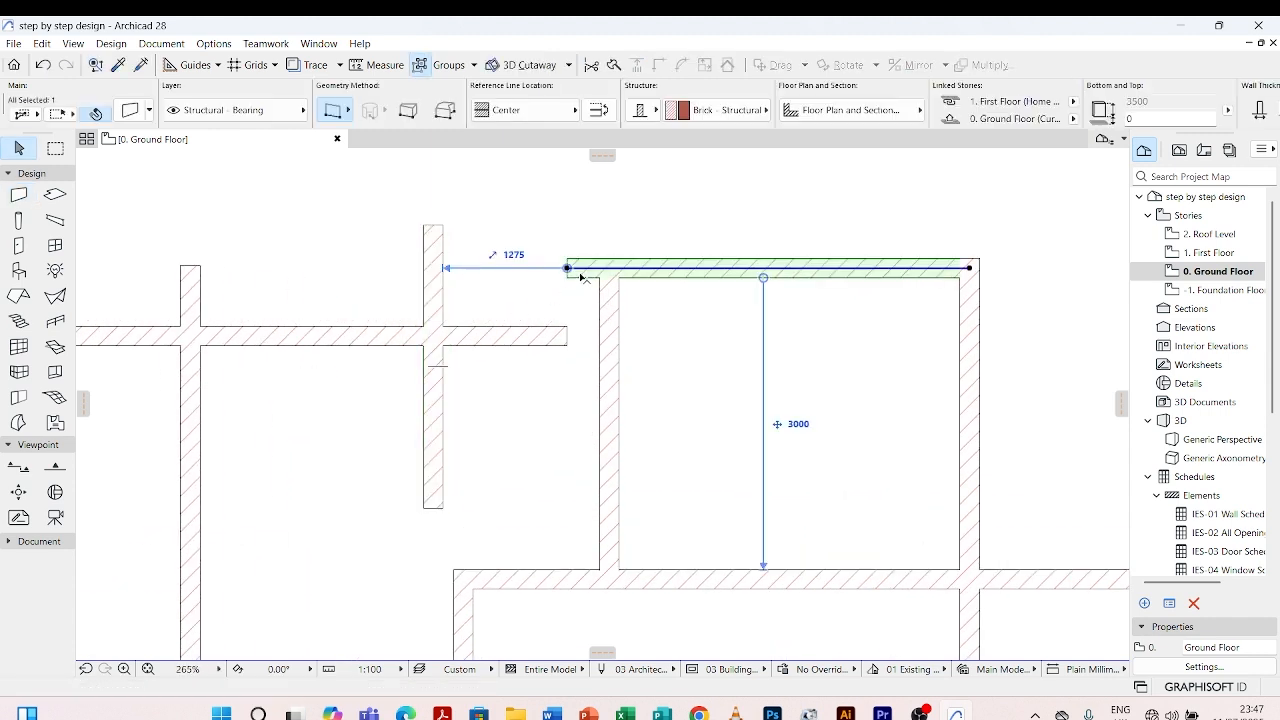
left_click(615, 332, "shift")
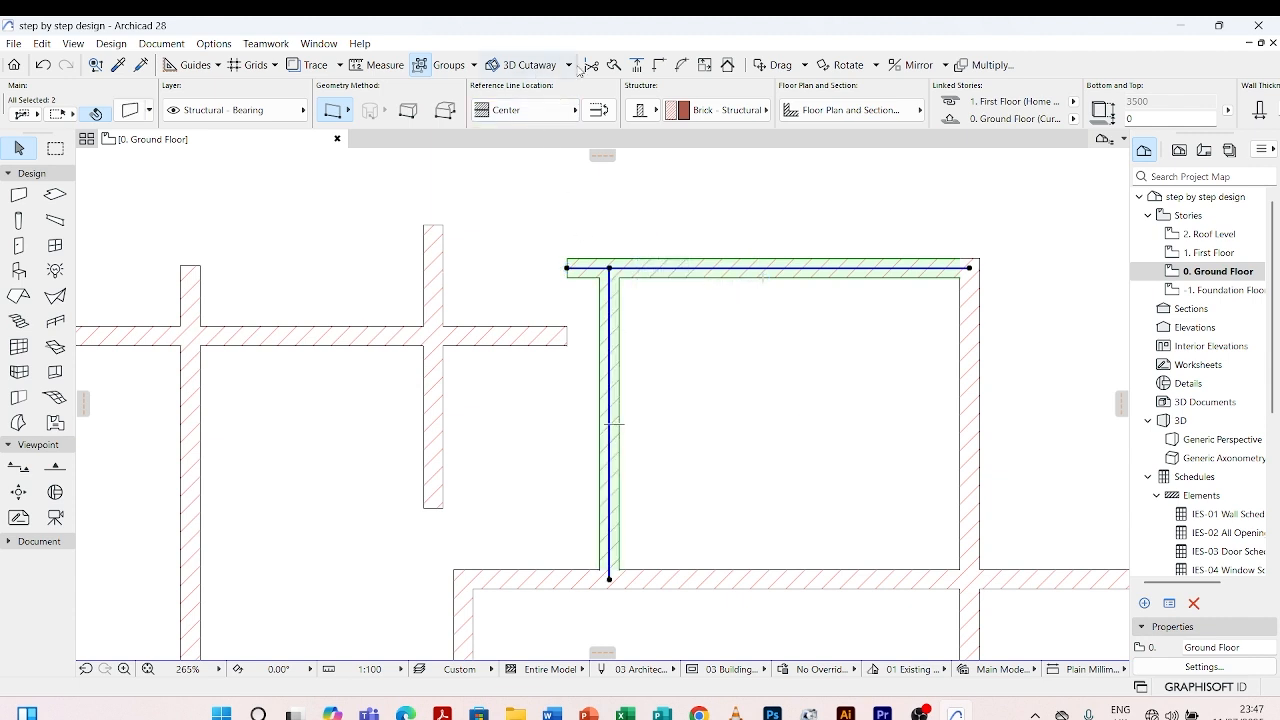
left_click(659, 65)
key("Escape")
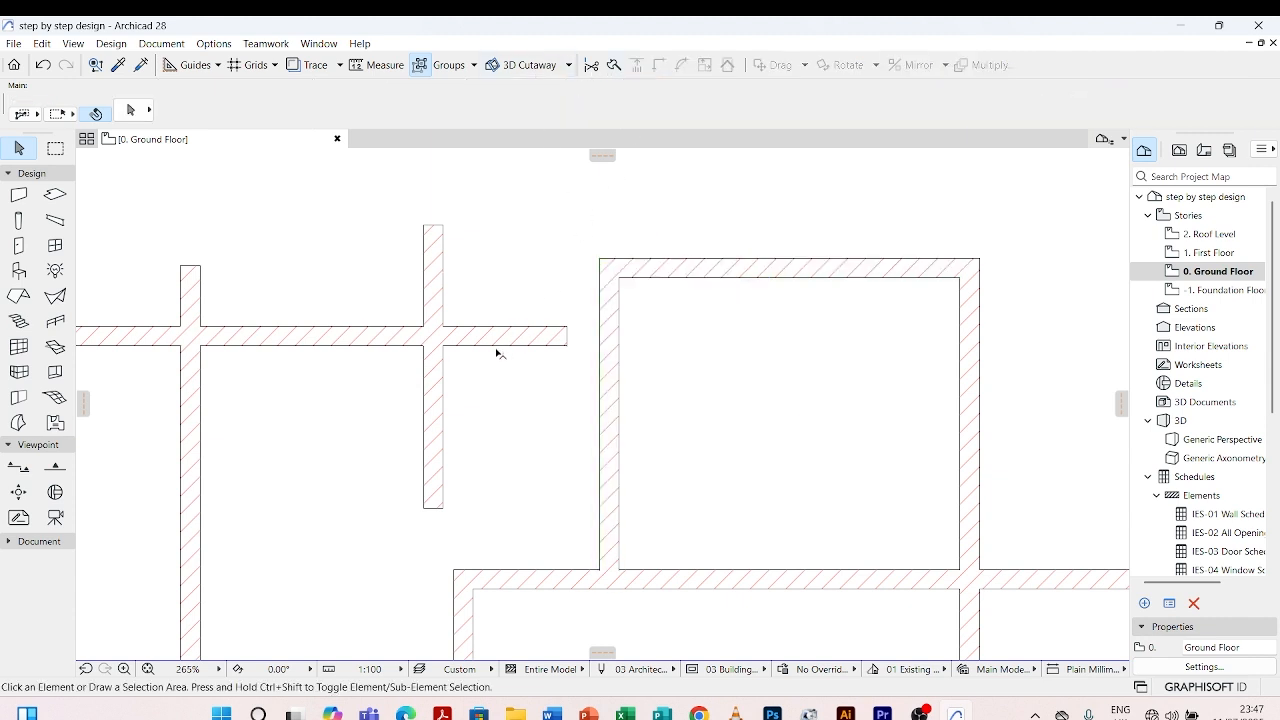
Move the short vertical wall horizontally until its right face meets the upper-right room's left wall
scroll(462, 369, "down", 3)
left_click(452, 347)
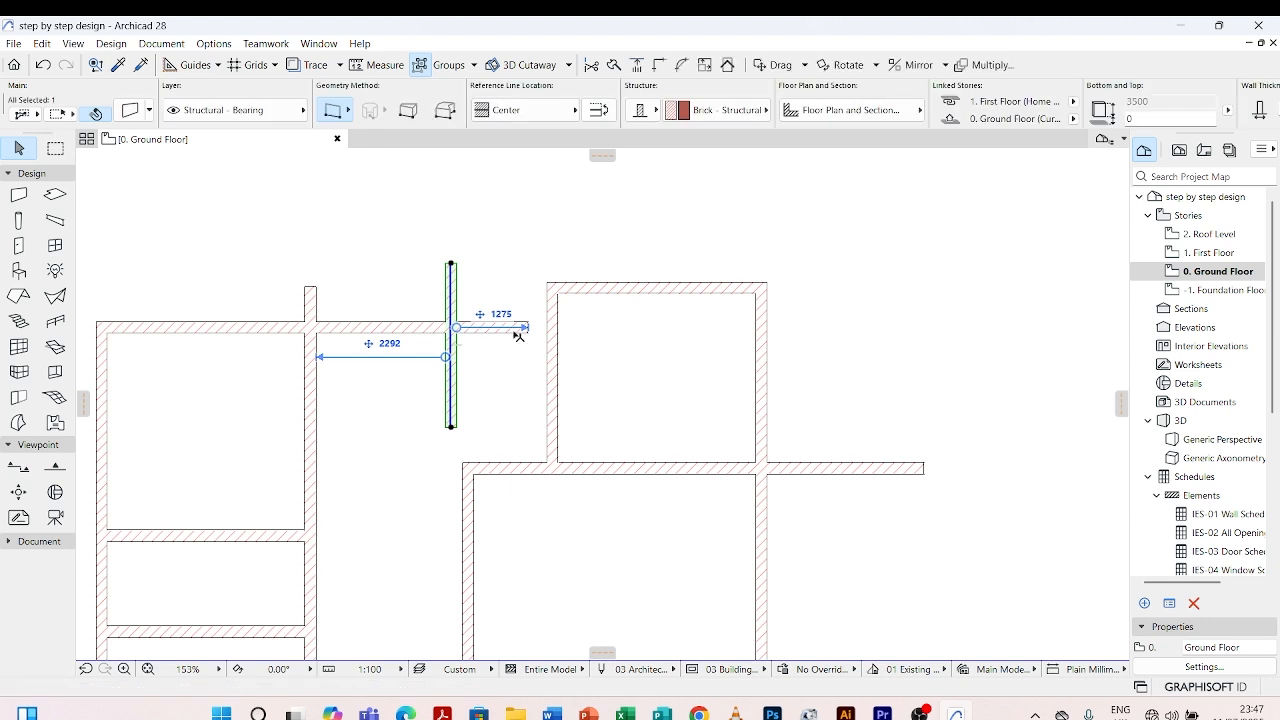
right_click(455, 427)
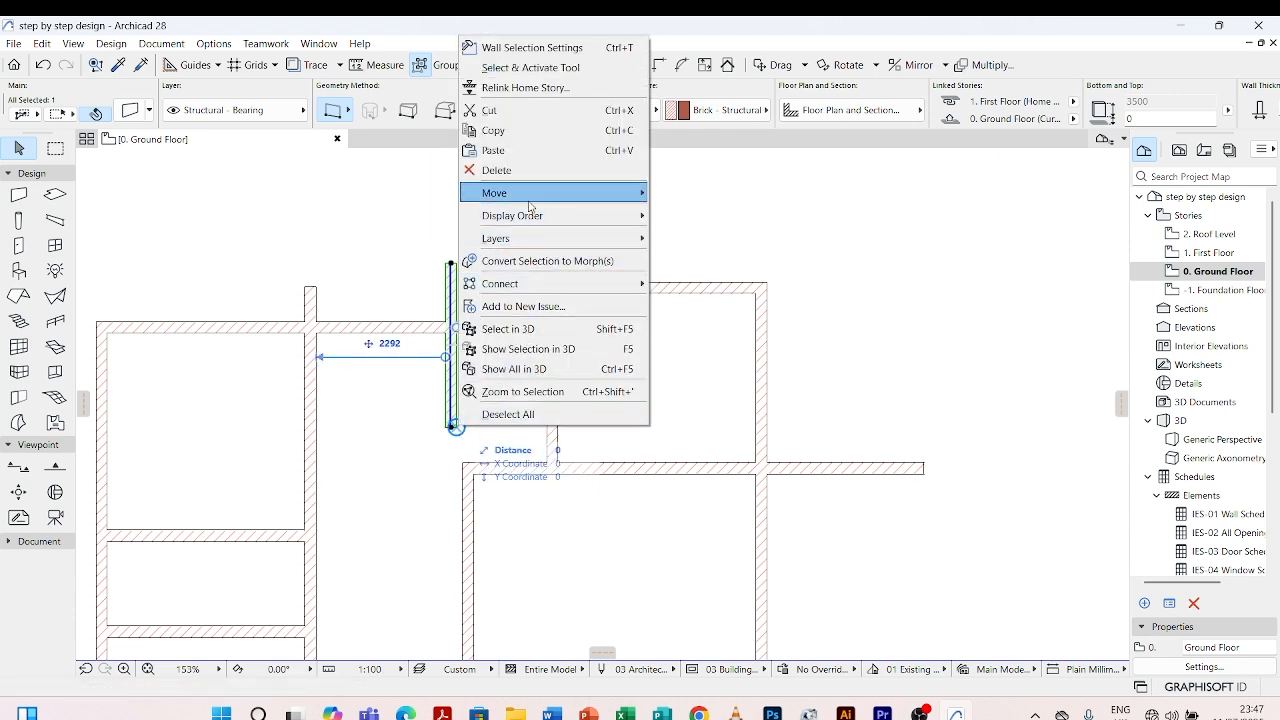
mouse_move(530, 205)
left_click(682, 193)
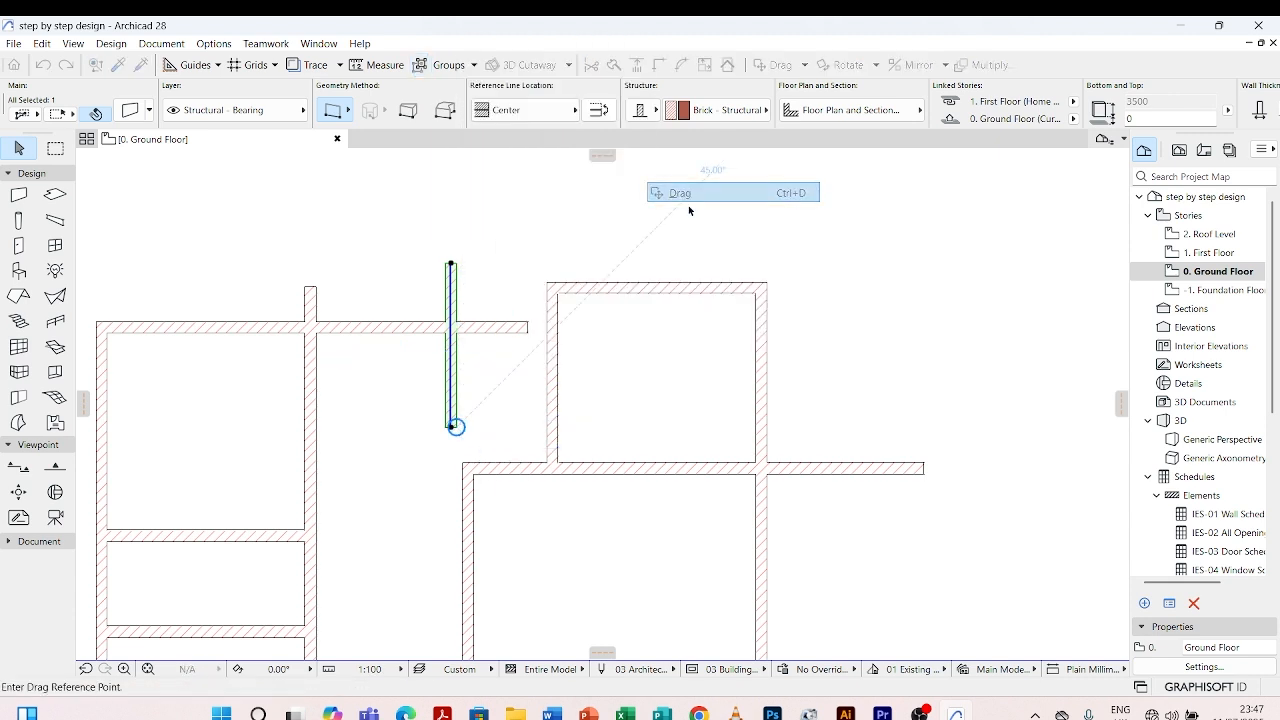
left_click(455, 333)
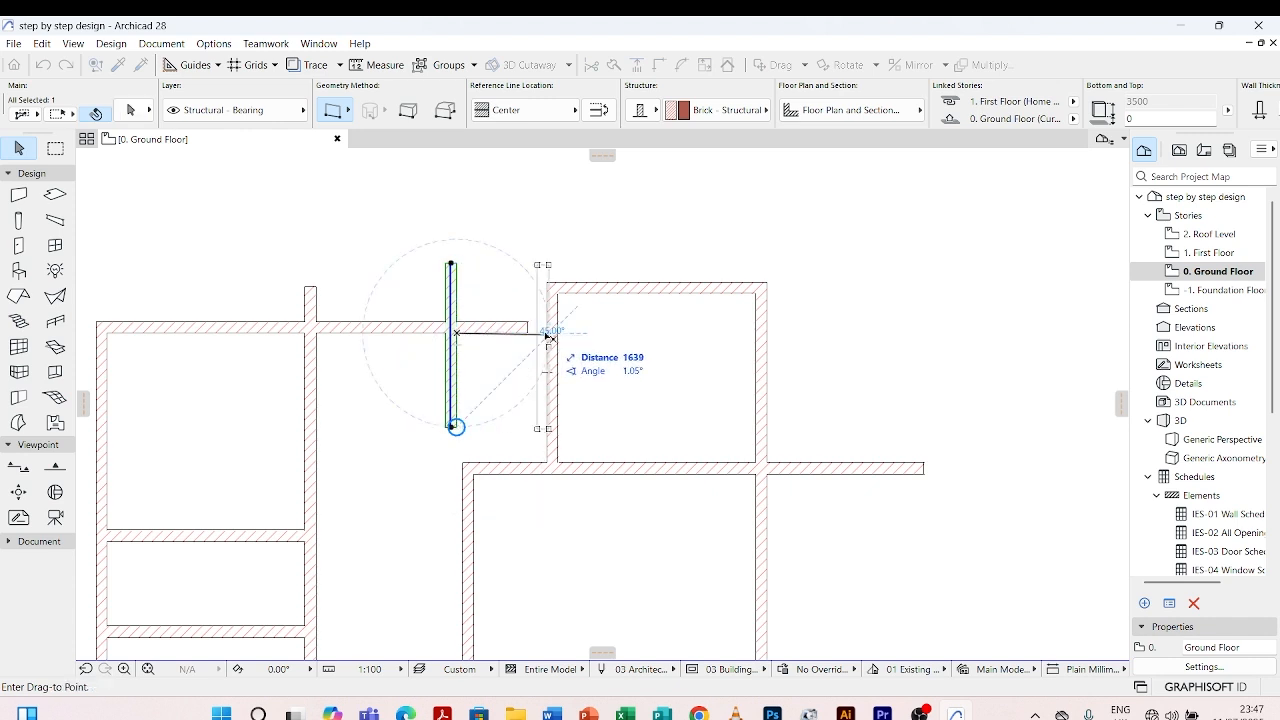
scroll(548, 338, "up", 3)
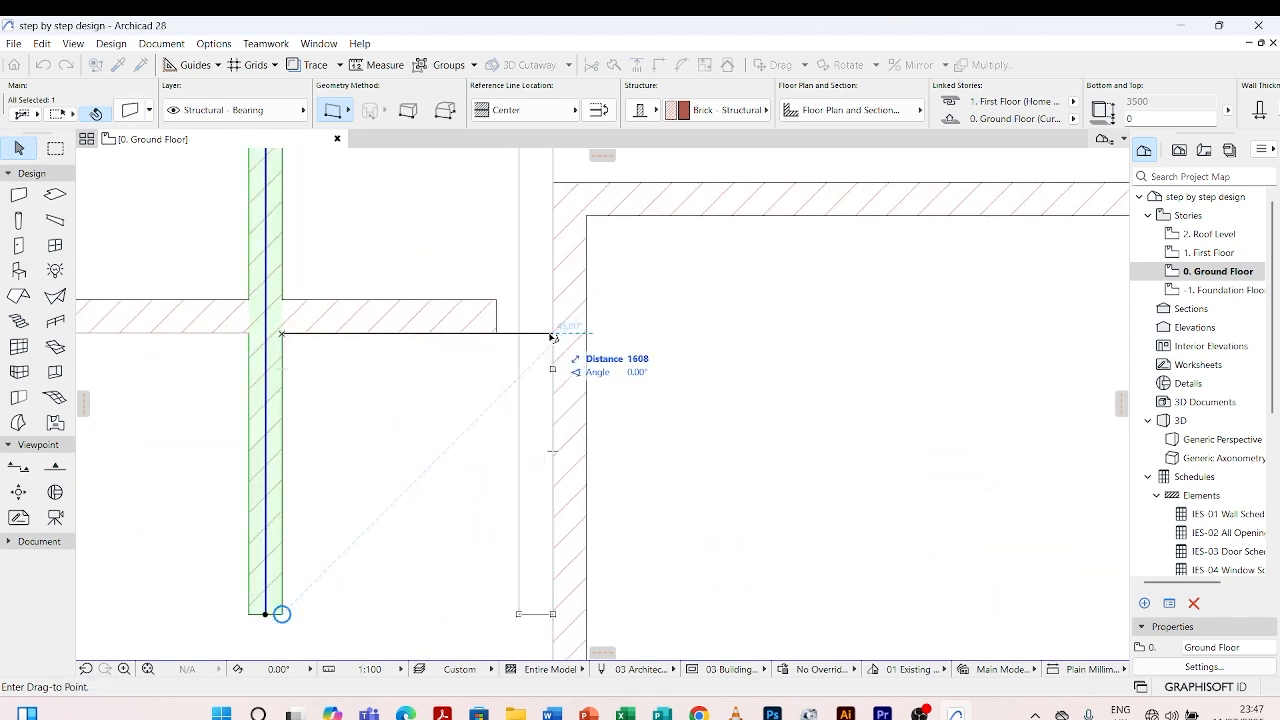
left_click(555, 337)
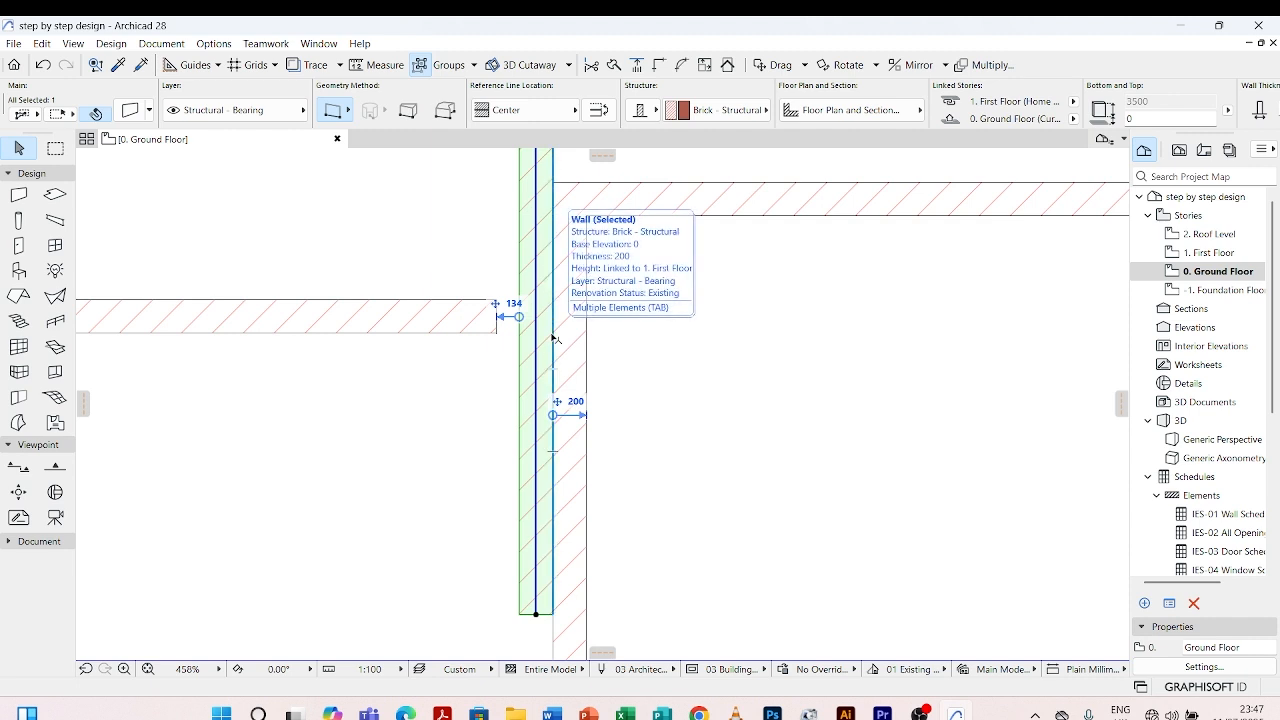
Move the short vertical wall 2300 mm to the left, away from the upper-right room's left wall
key("ctrl+d")
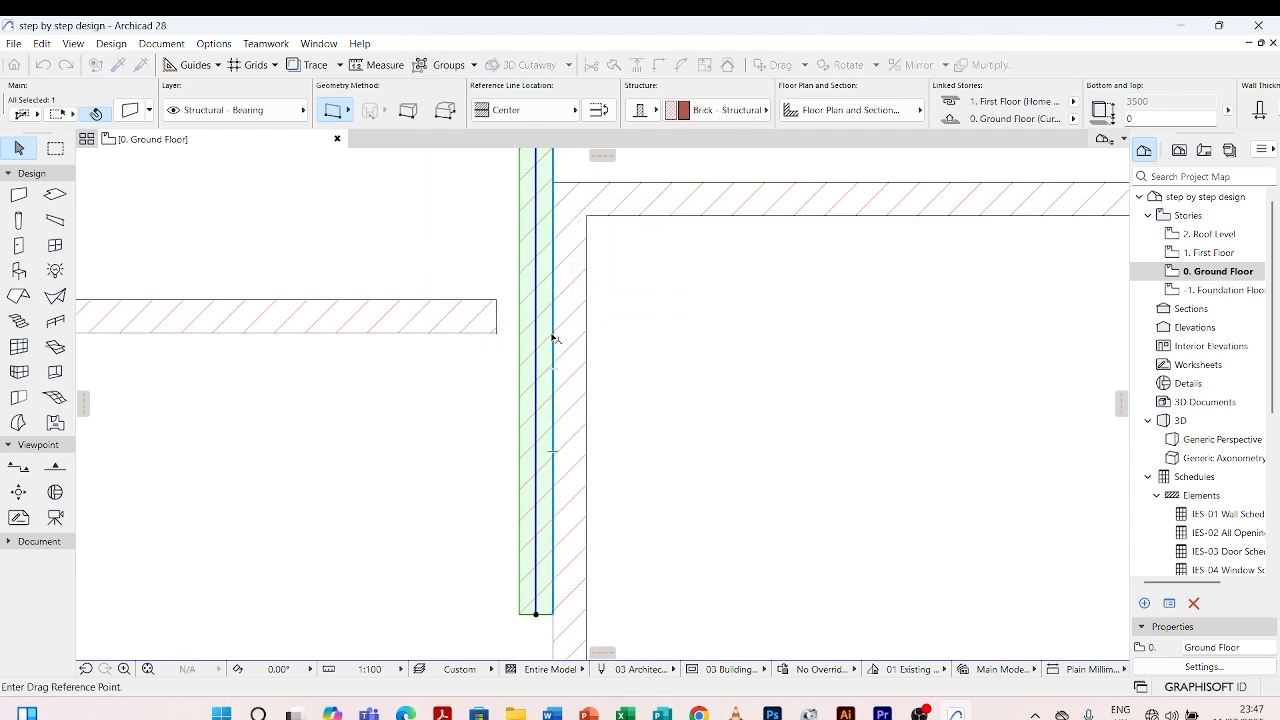
left_click(553, 334)
scroll(275, 360, "down", 3)
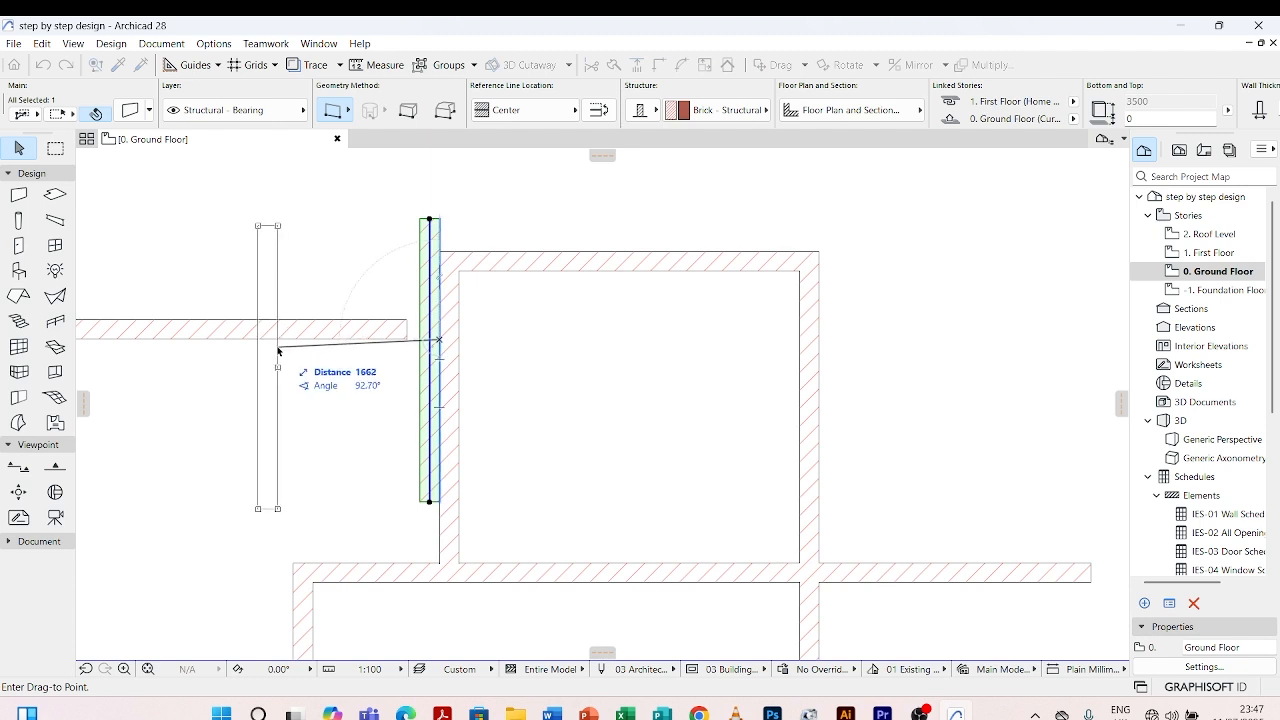
scroll(263, 349, "down", 3)
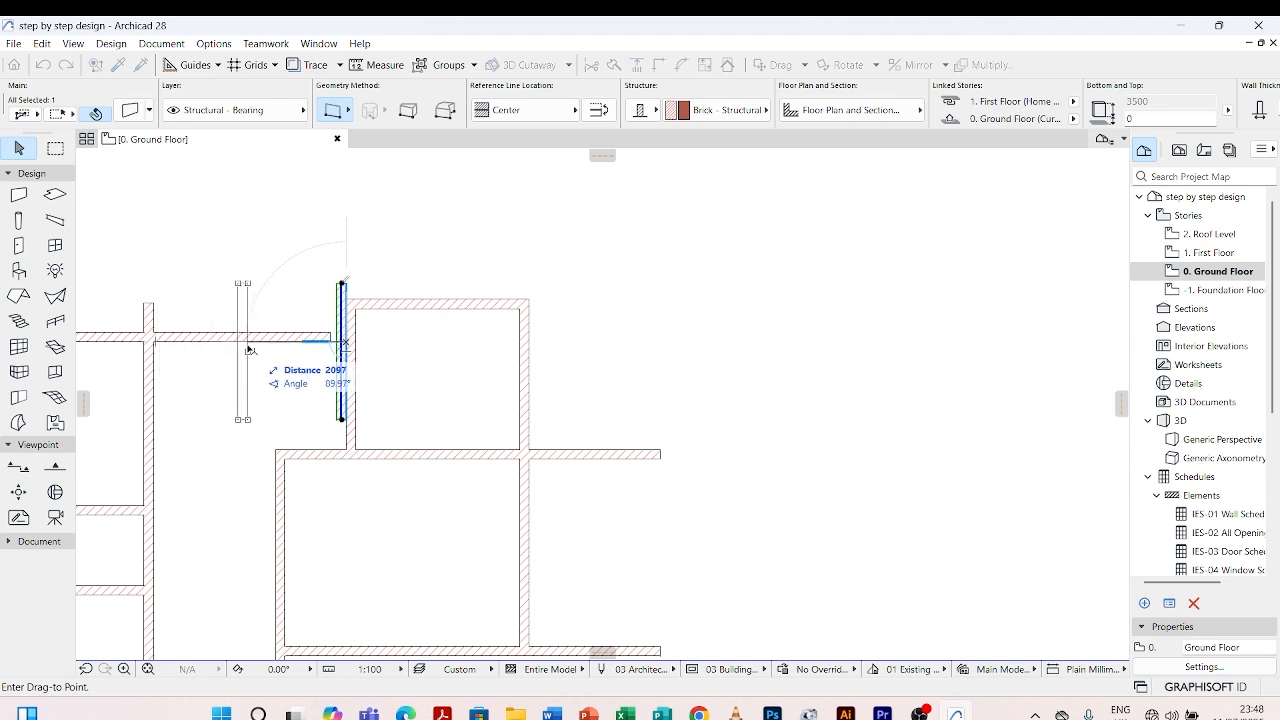
type("2300")
key("Return")
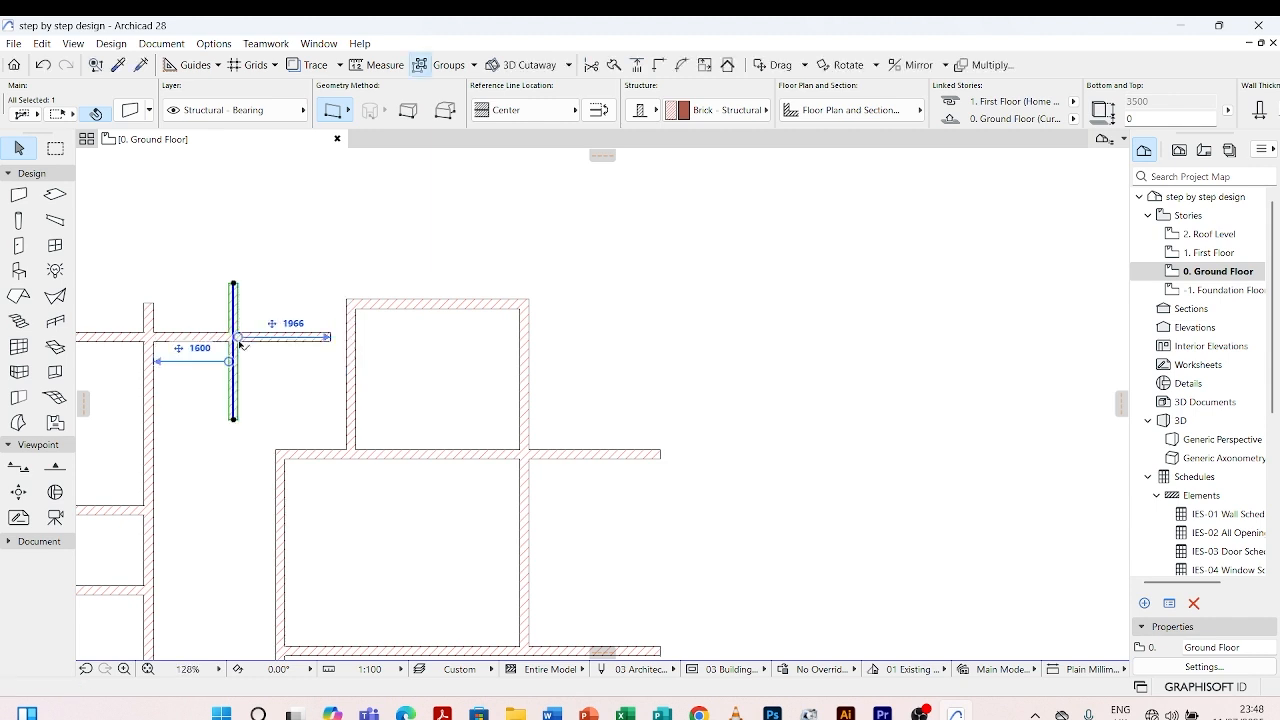
left_click(327, 259)
scroll(425, 390, "down", 4)
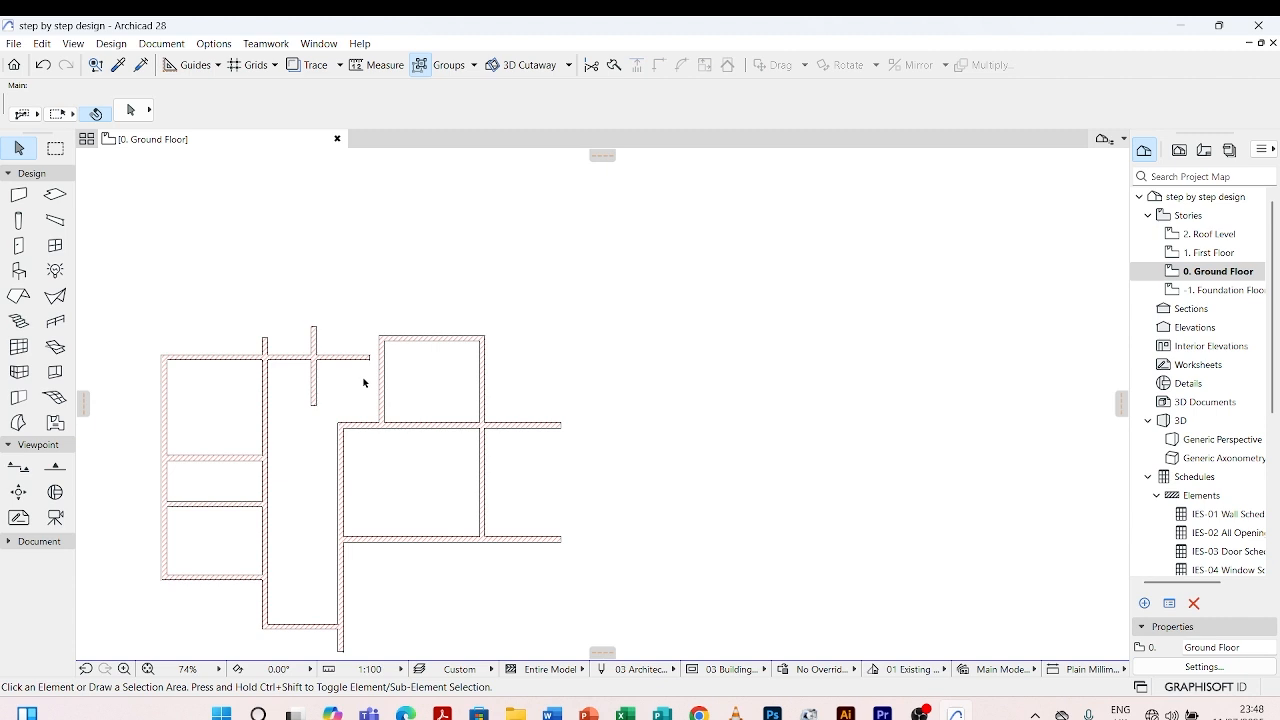
scroll(363, 383, "up", 3)
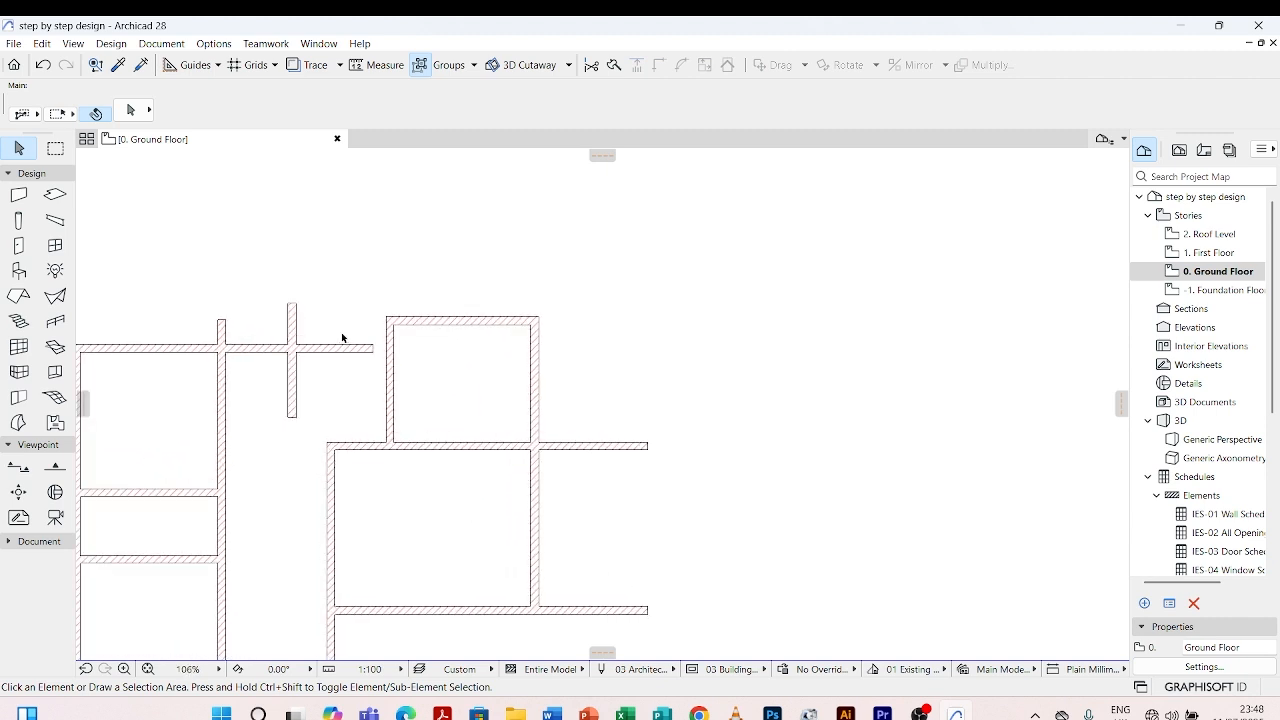
Intersect the short vertical wall with the upper-right room's top wall so they form a corner
left_click(293, 386)
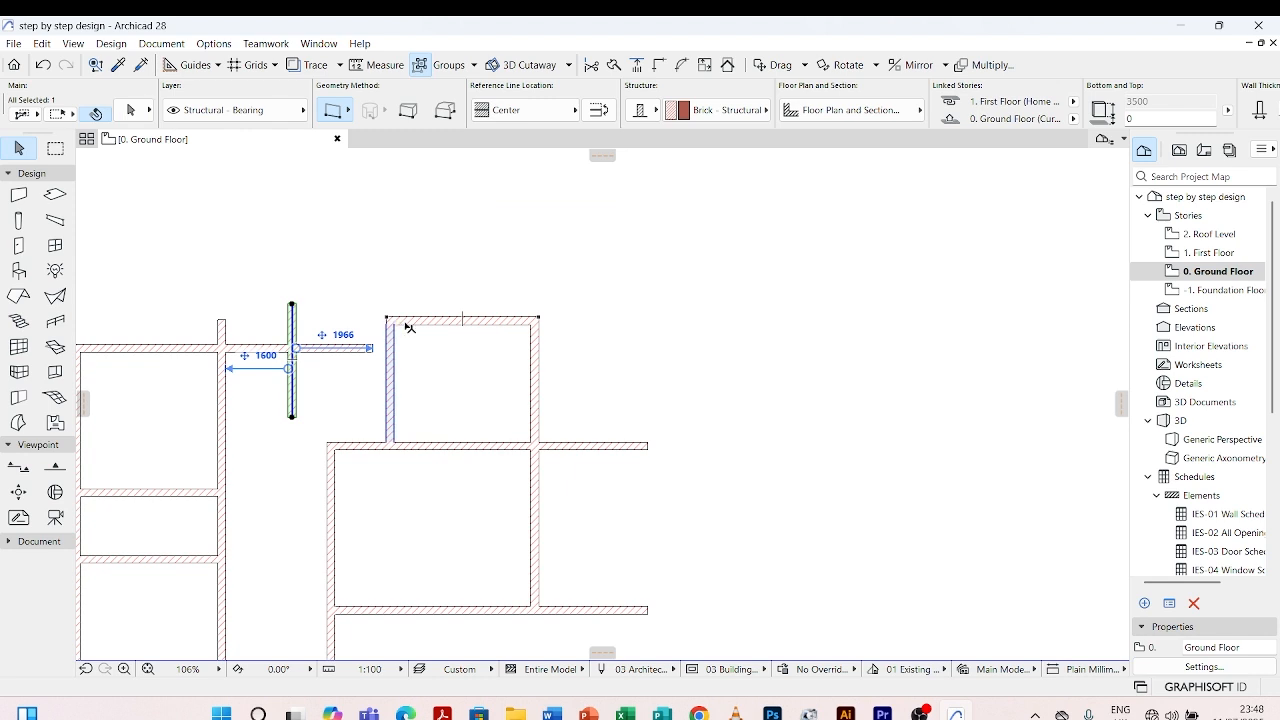
left_click(445, 324, "shift")
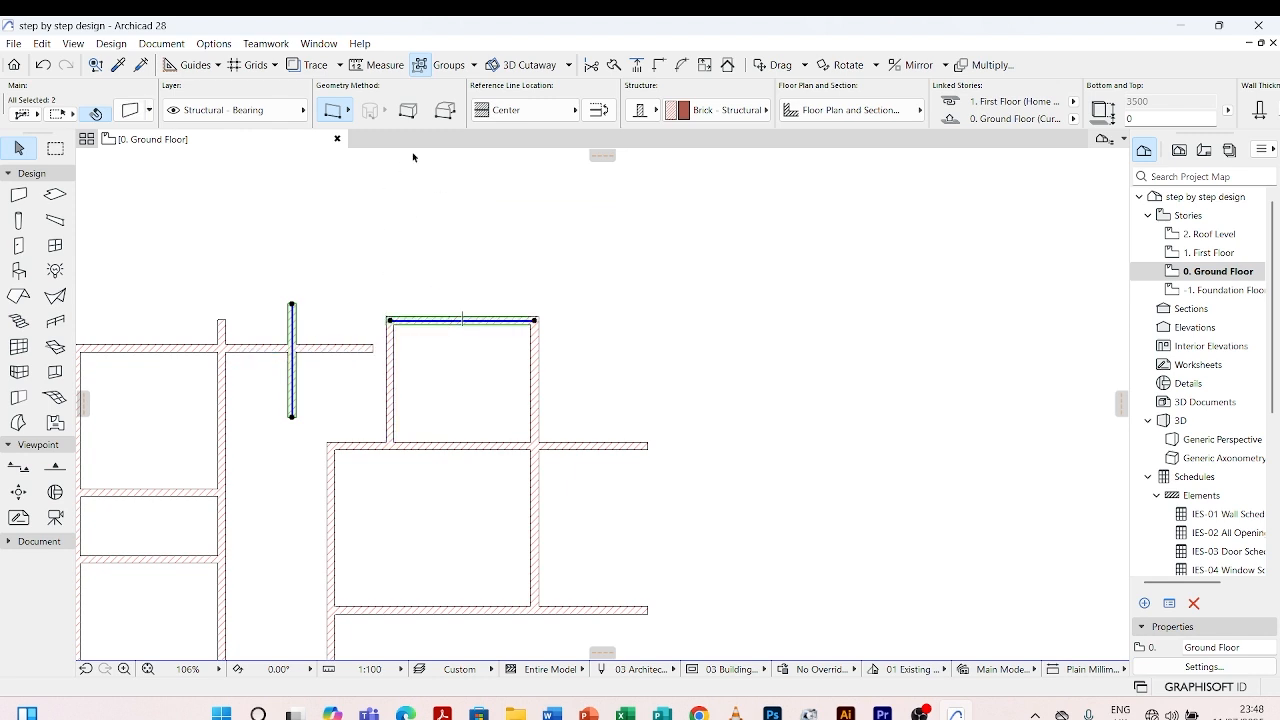
left_click(659, 65)
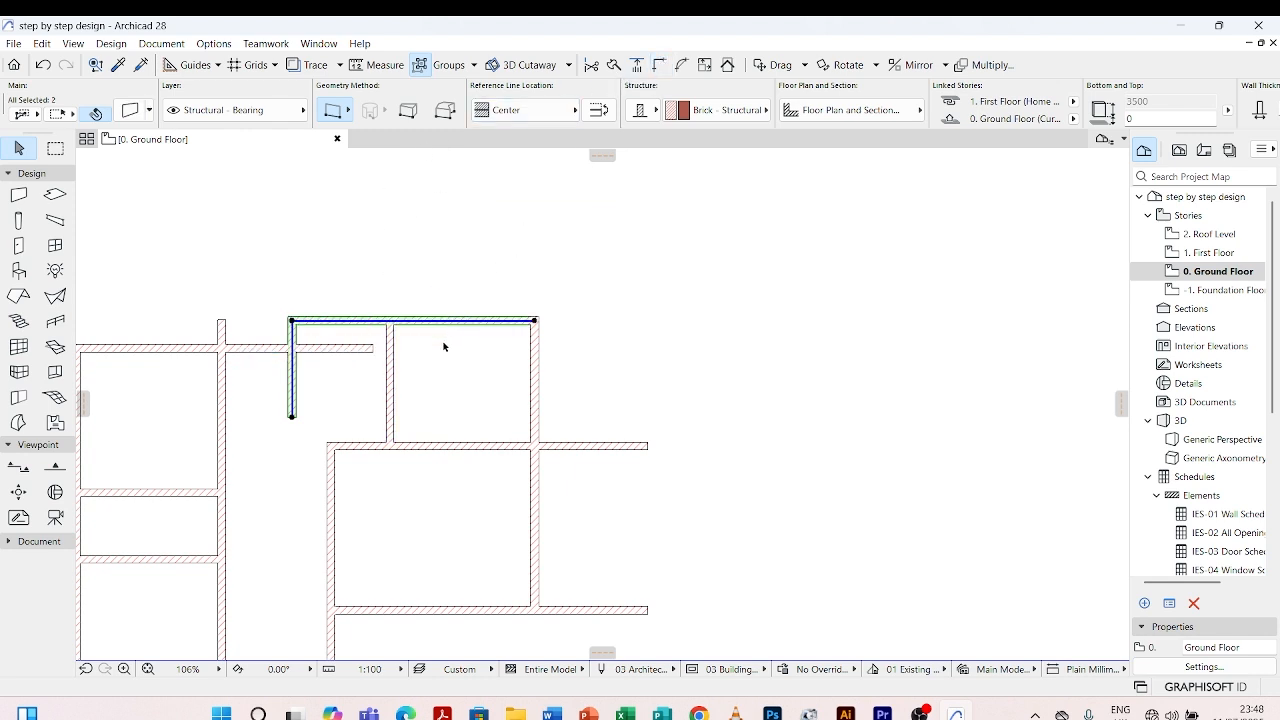
left_click(437, 364)
scroll(436, 287, "down", 3)
scroll(436, 287, "up", 3)
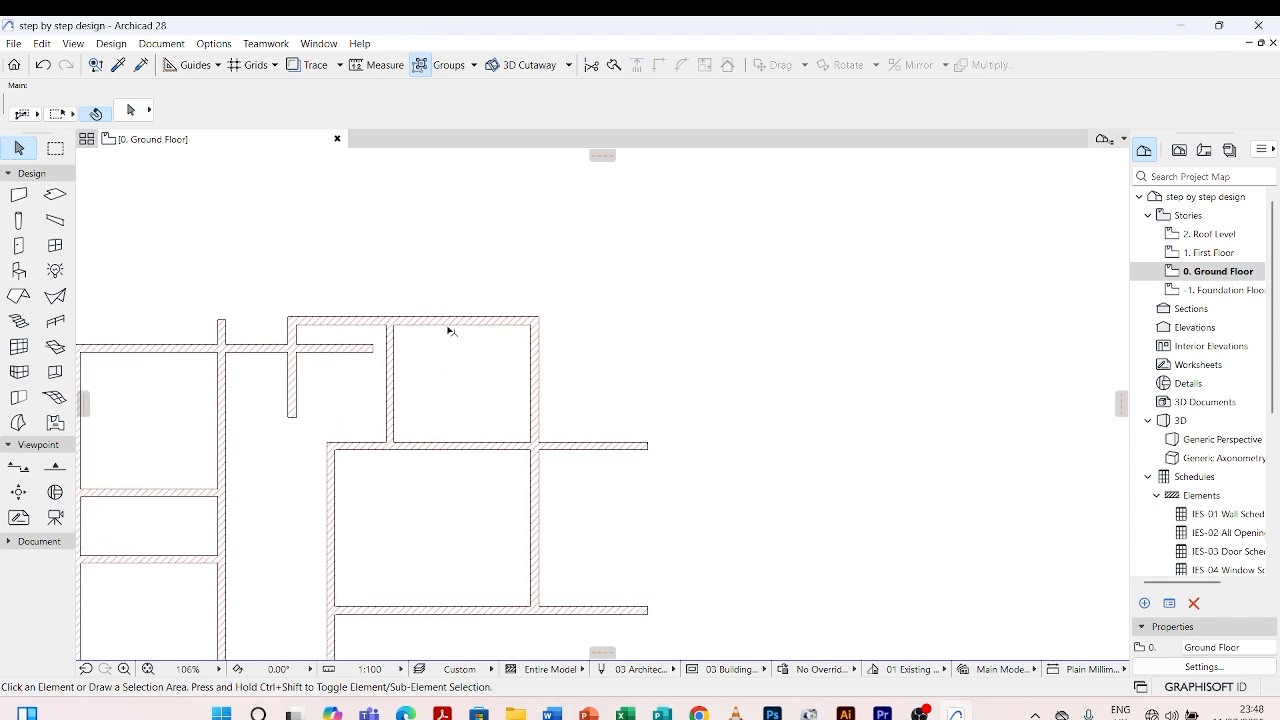
Shorten the top-left room's top wall so its free end meets the short vertical wall
scroll(484, 474, "down", 4)
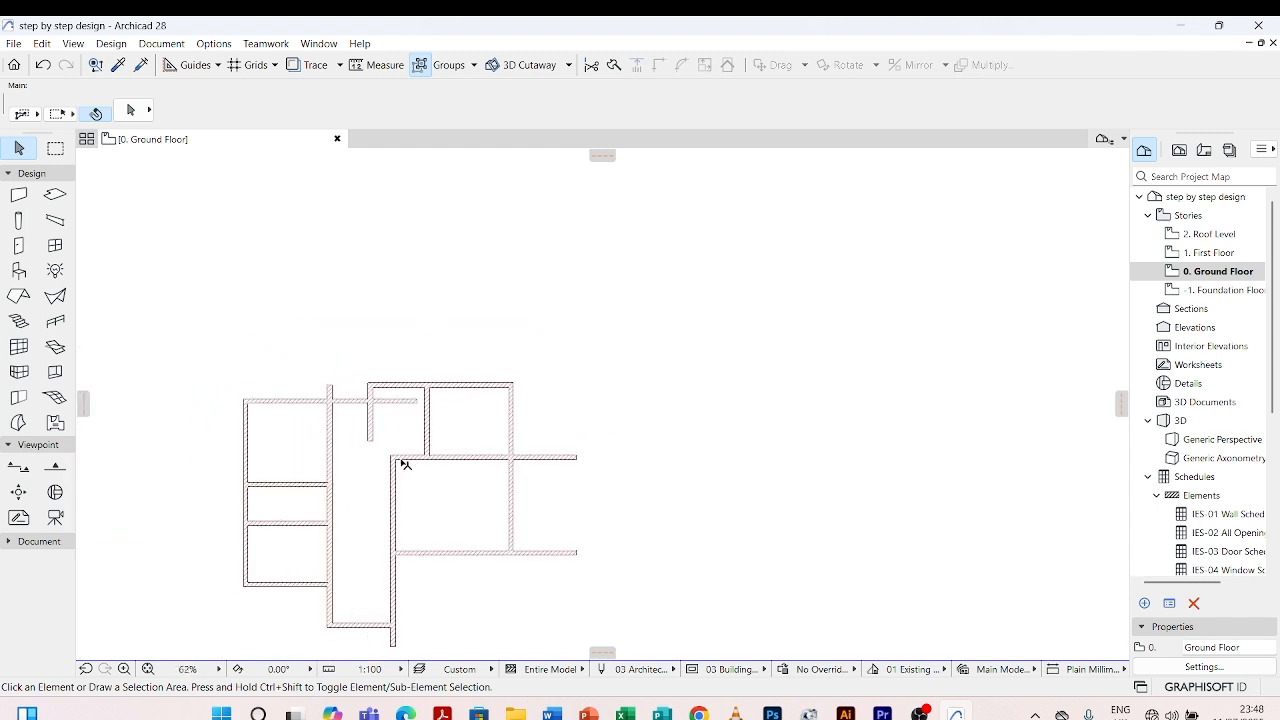
scroll(363, 416, "up", 4)
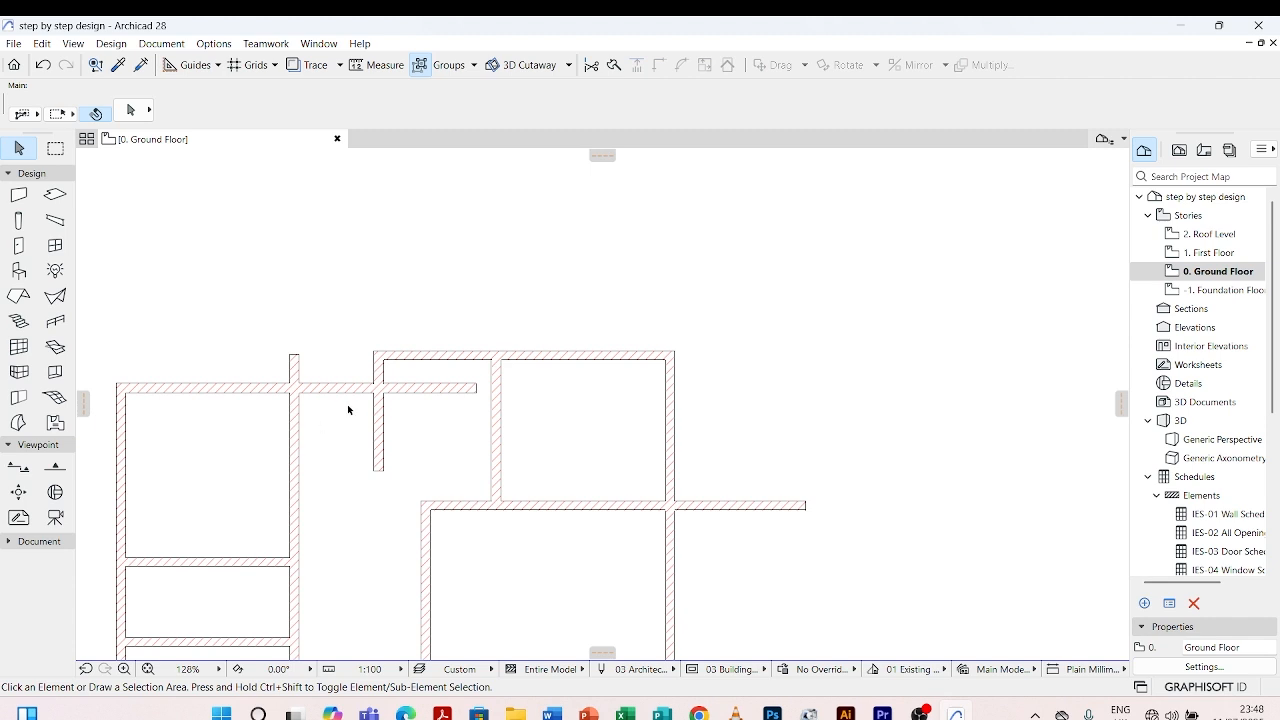
scroll(348, 409, "down", 4)
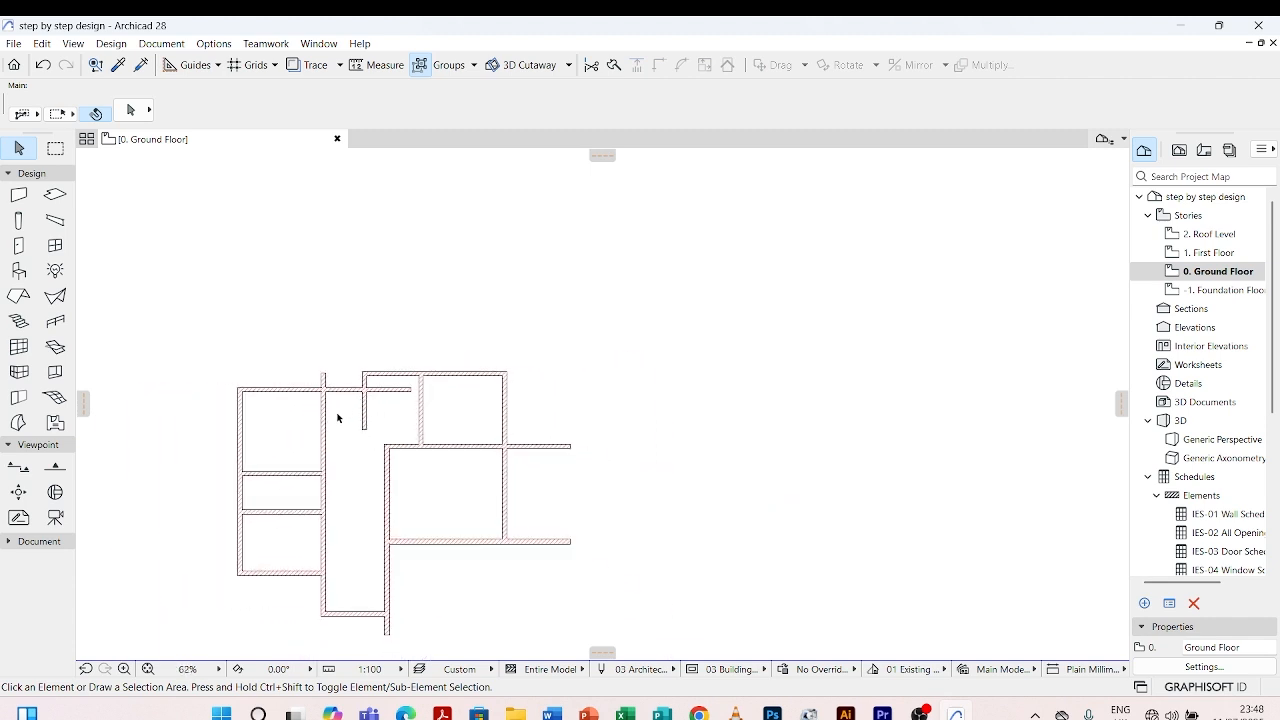
scroll(337, 420, "up", 4)
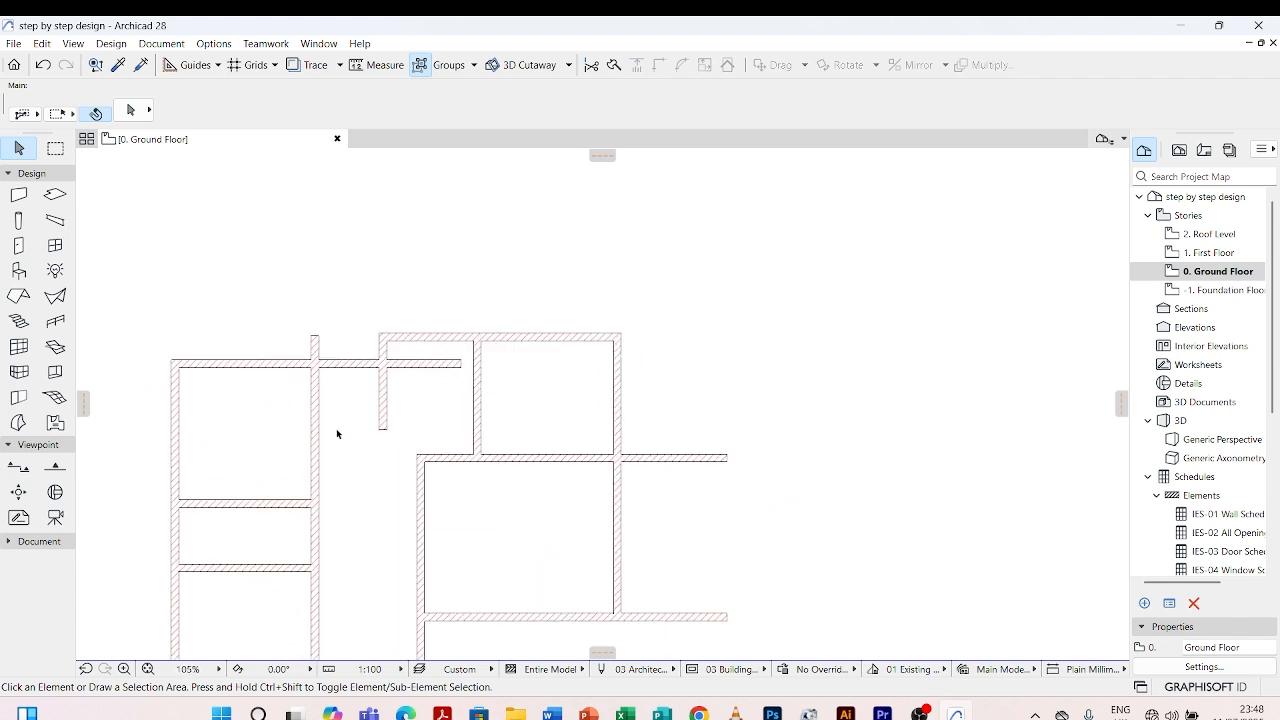
left_click(347, 350)
scroll(465, 344, "up", 2)
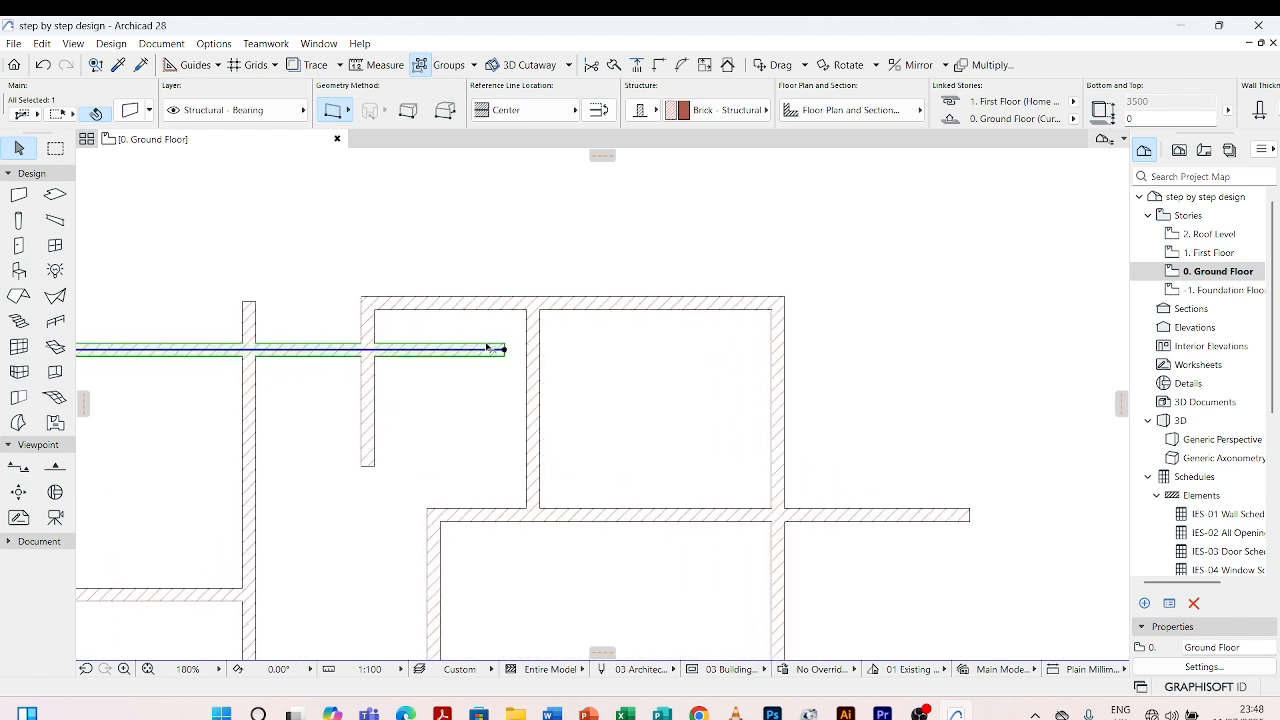
left_click(505, 349)
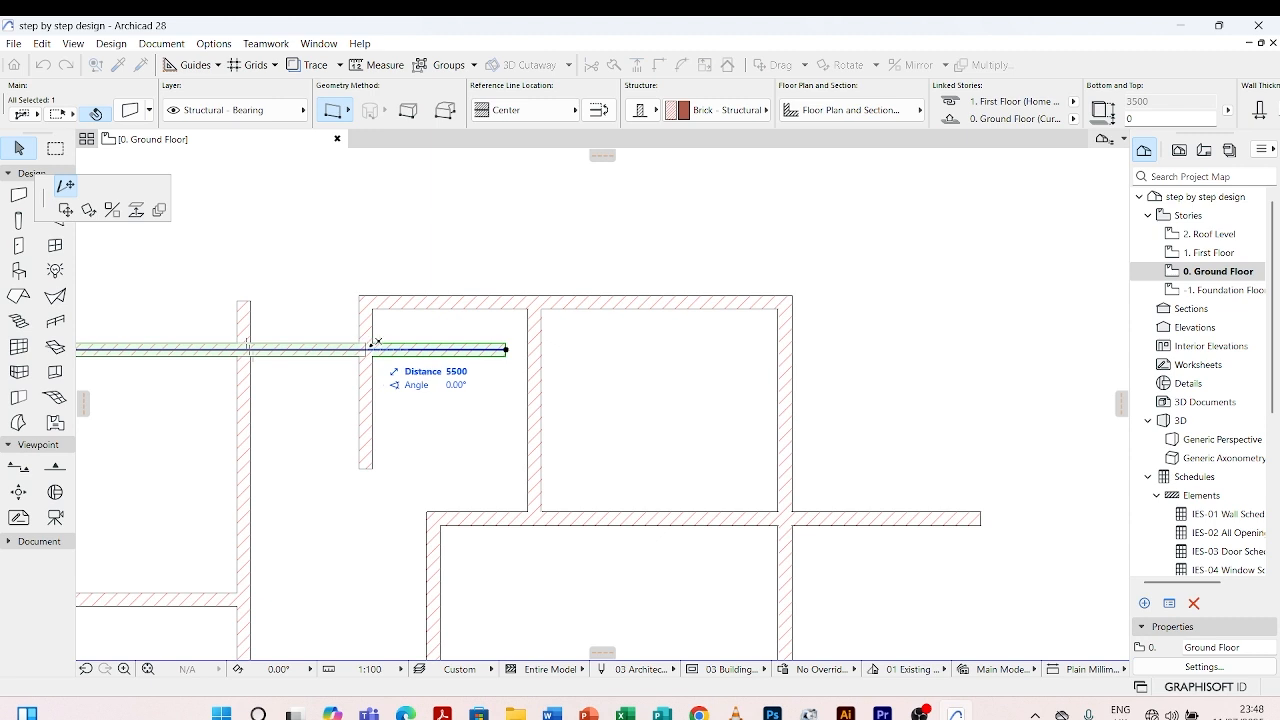
left_click(372, 343)
key("Escape")
scroll(418, 312, "down", 3)
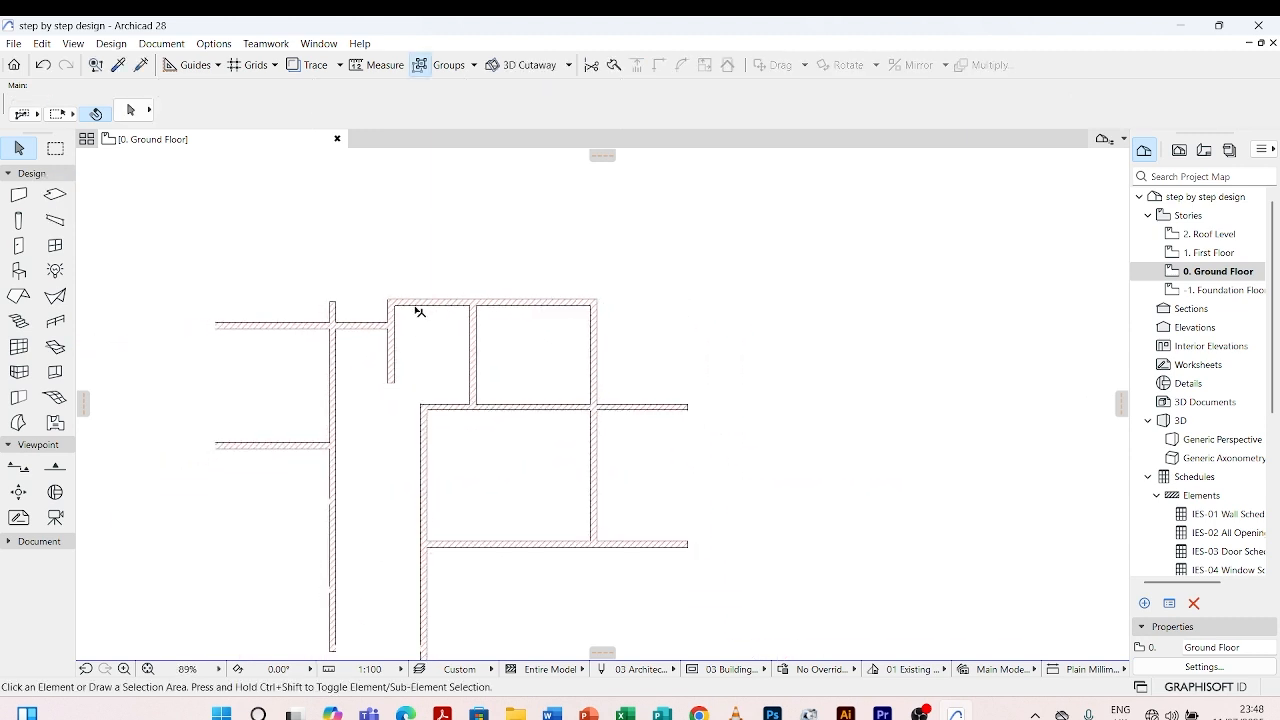
scroll(386, 262, "down", 6)
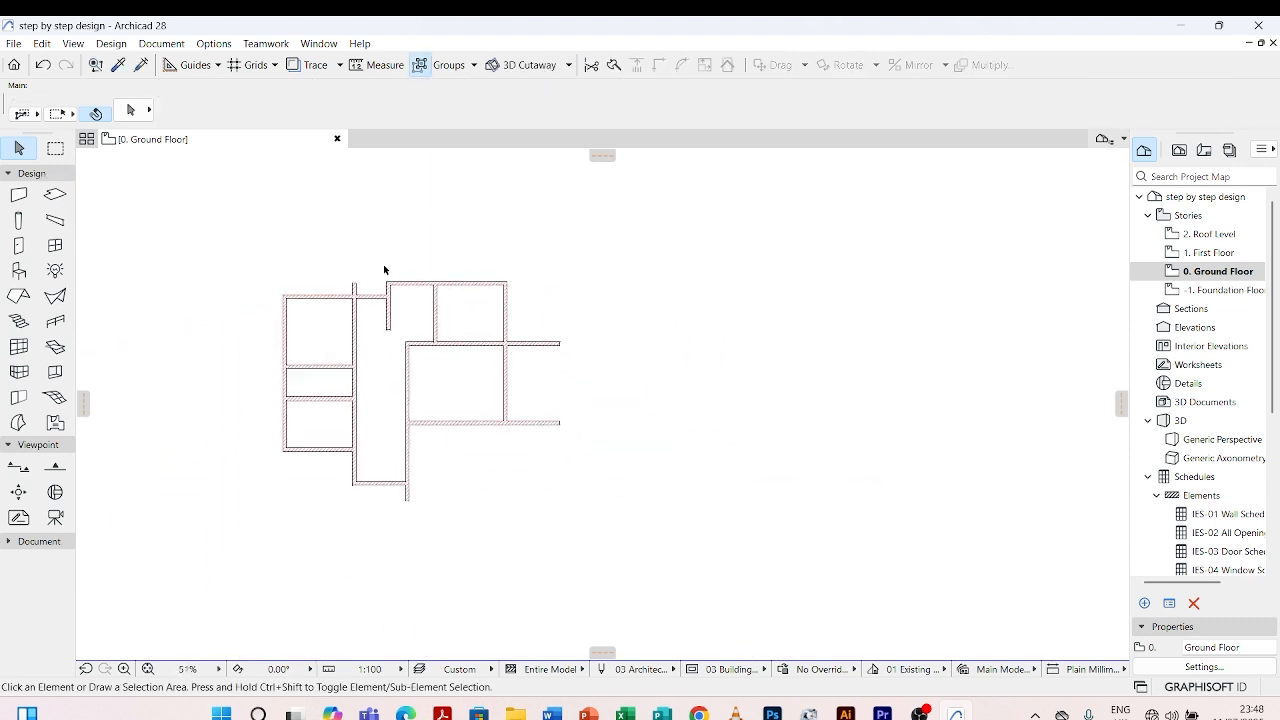
scroll(387, 296, "up", 8)
scroll(415, 275, "down", 4)
scroll(435, 368, "up", 1)
scroll(431, 364, "up", 2)
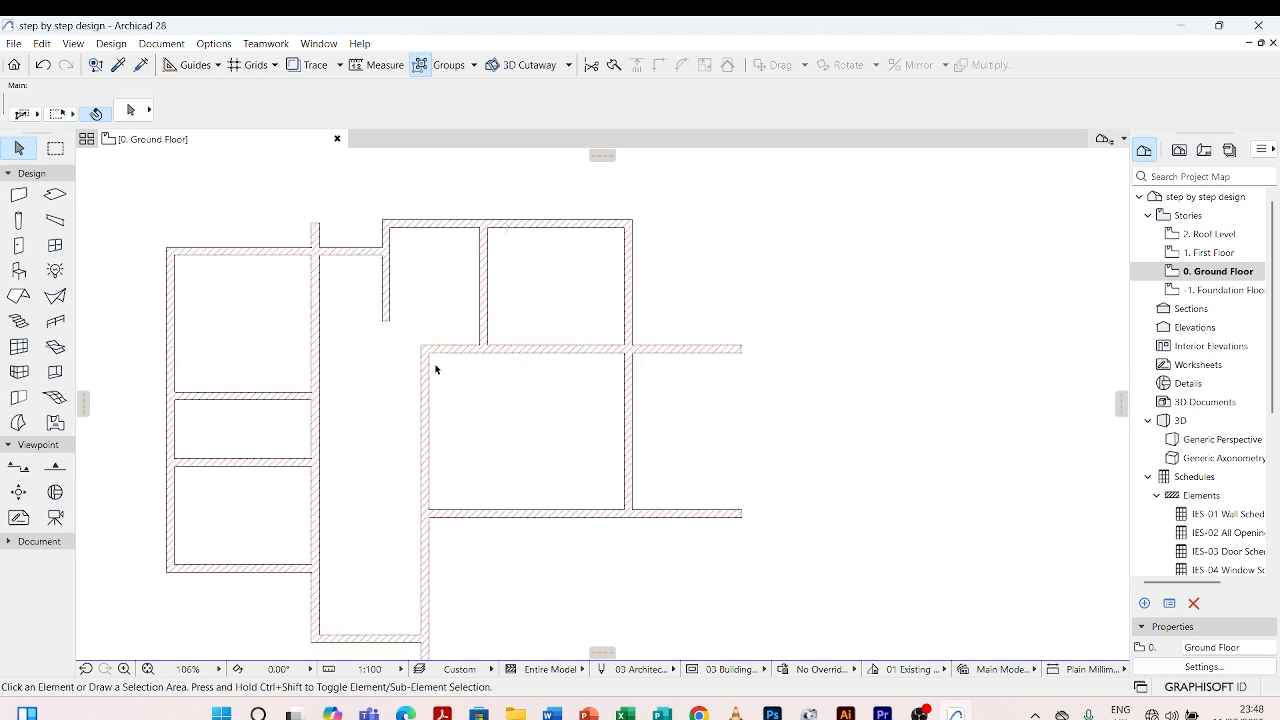
scroll(437, 363, "down", 6)
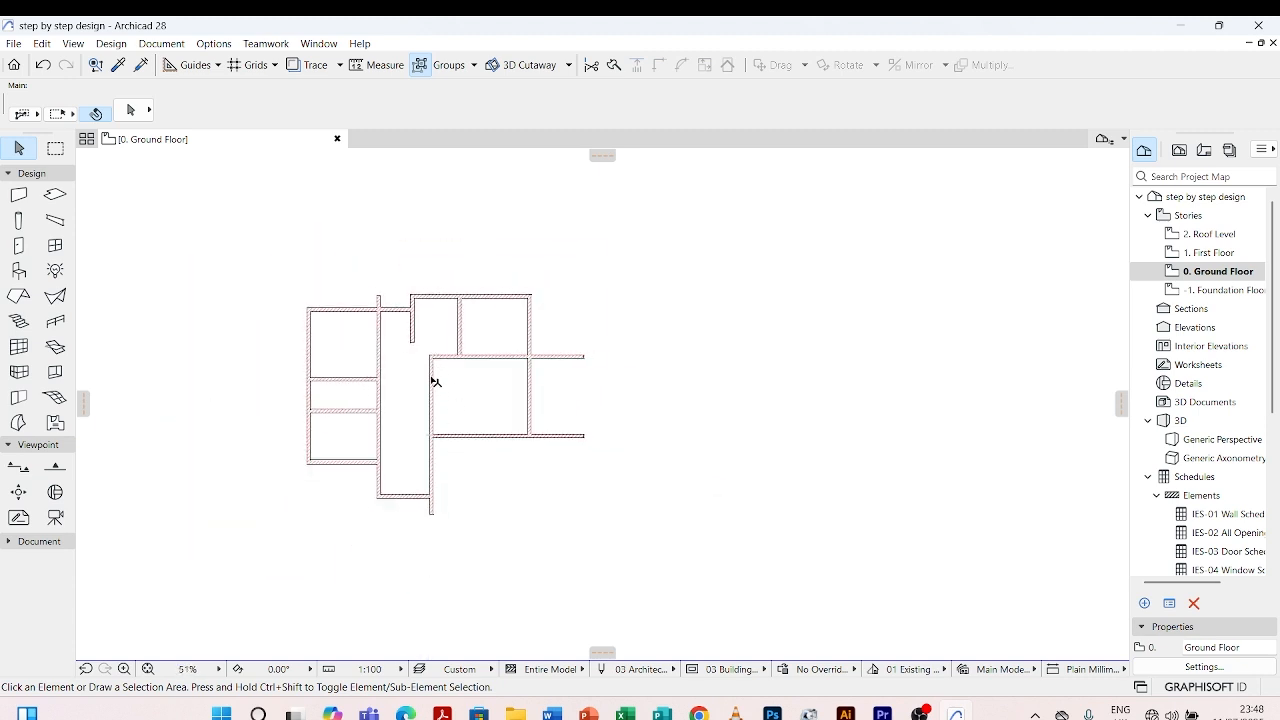
left_click(432, 388)
scroll(433, 409, "up", 4)
scroll(438, 428, "up", 2)
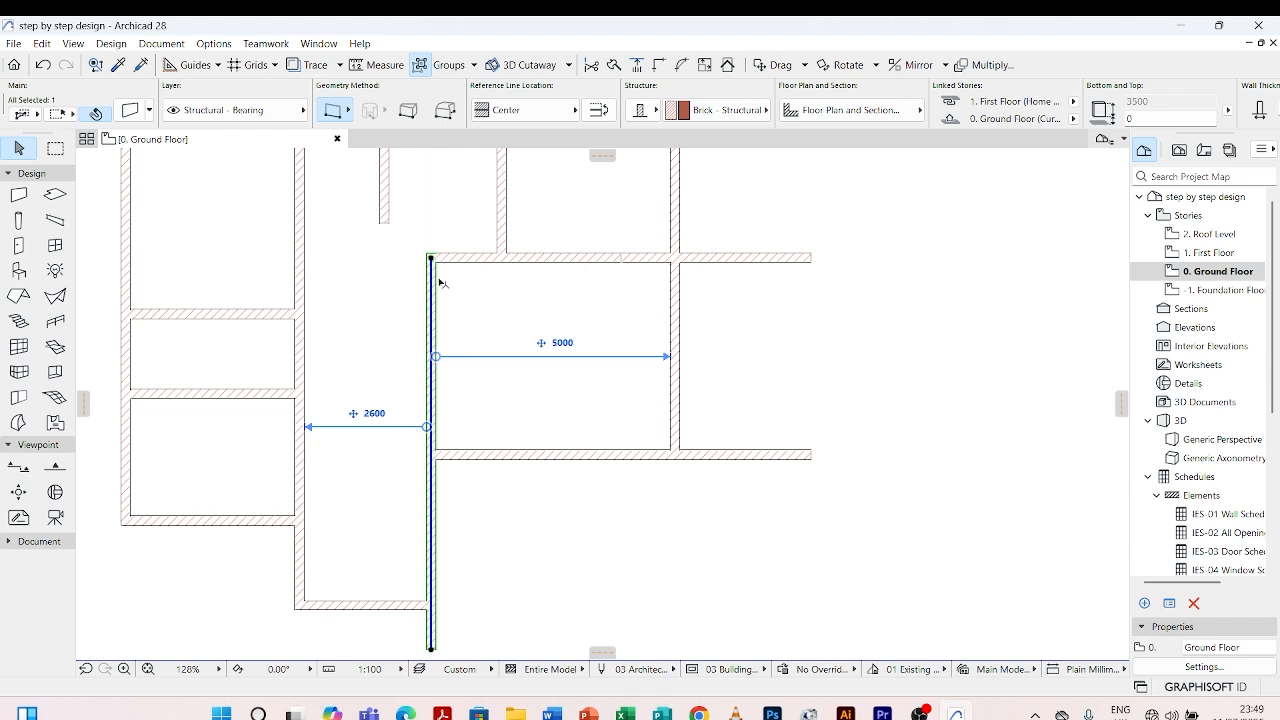
key("Escape")
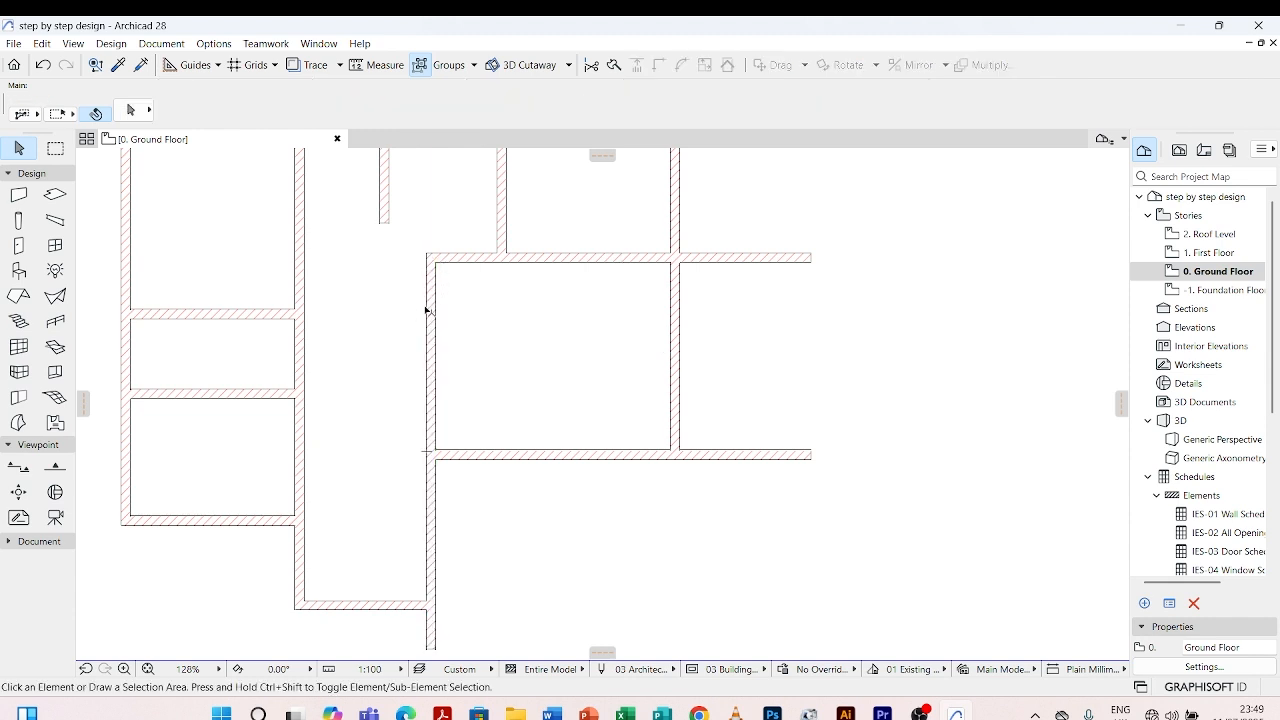
left_click(431, 262)
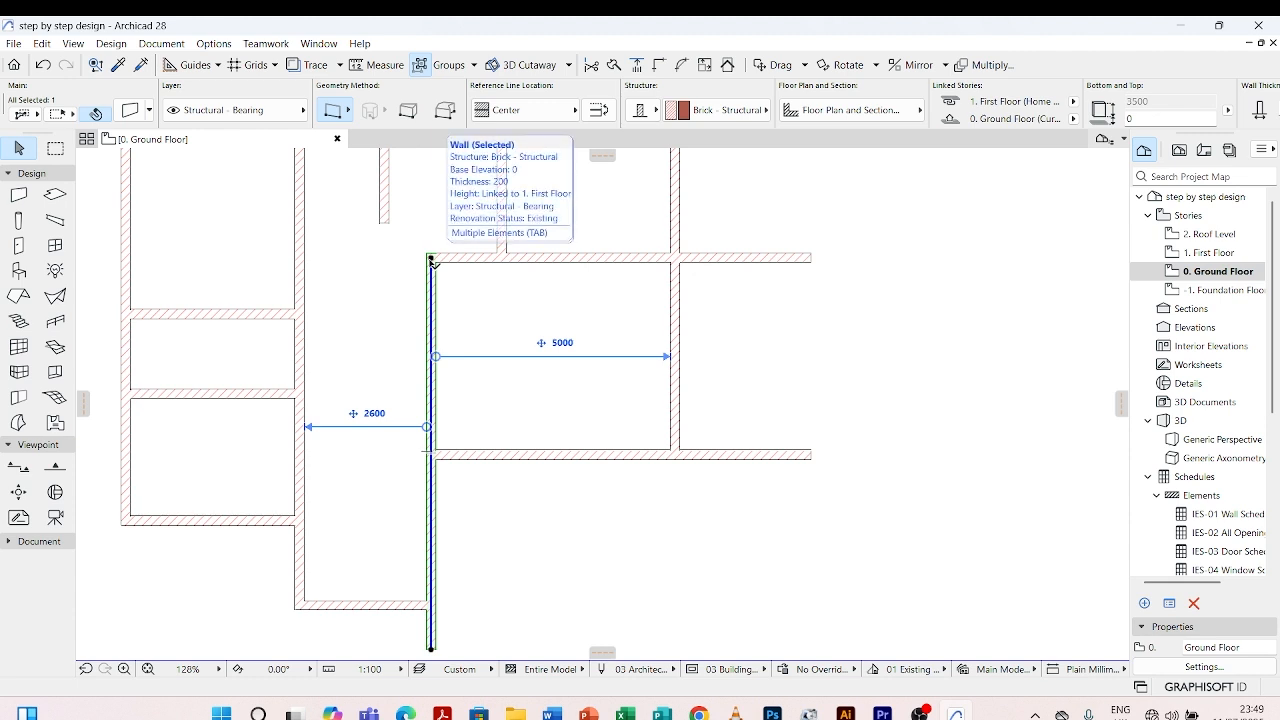
left_click(431, 258)
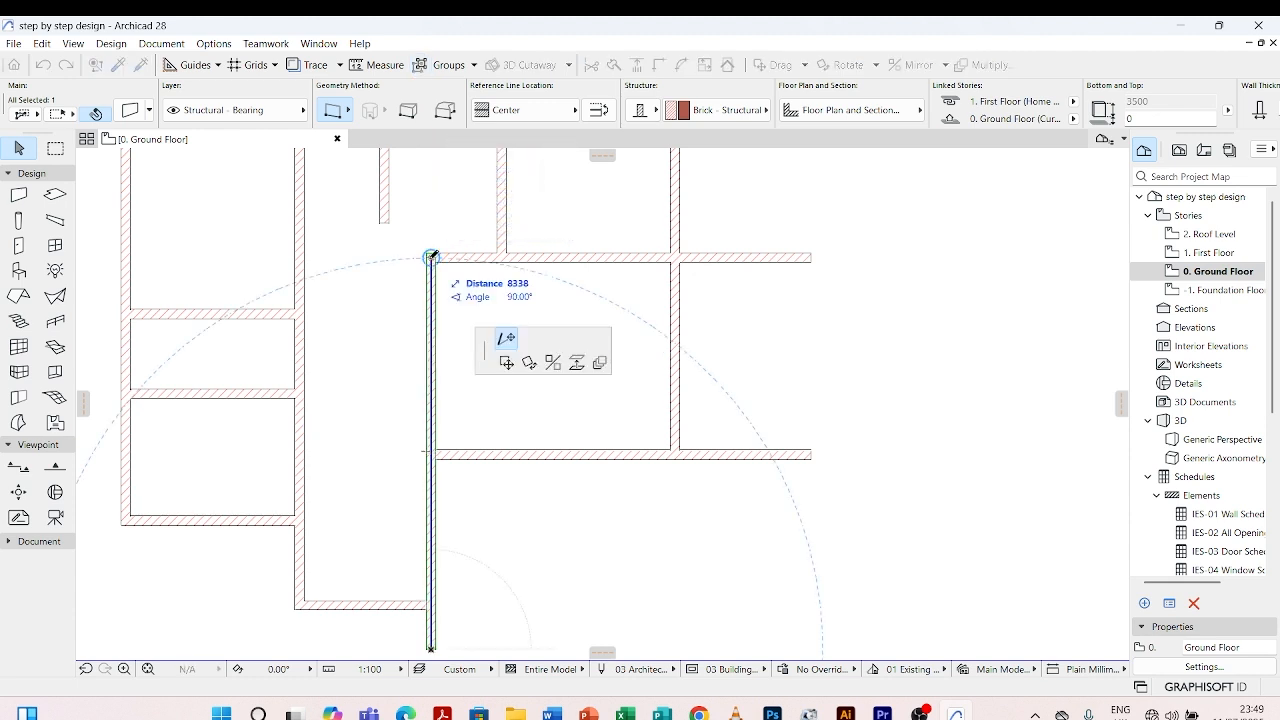
key("Escape")
key("Escape")
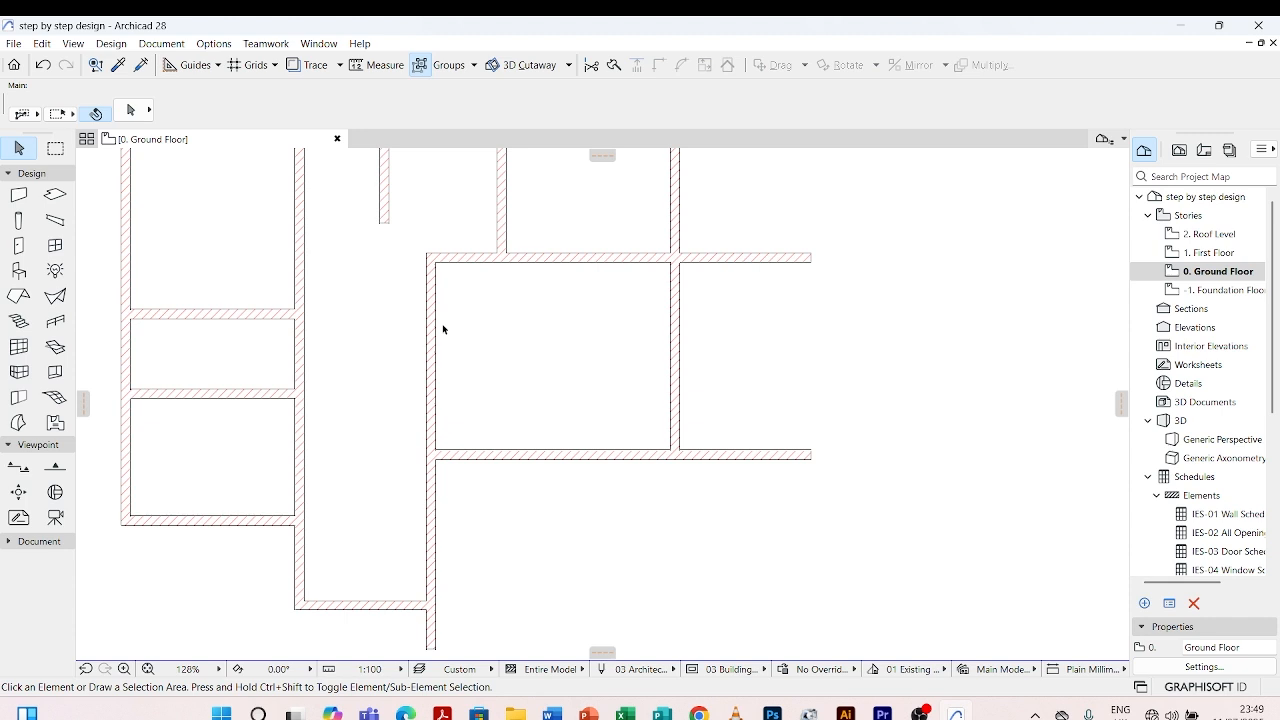
Intersect the upper-right block's top wall with the long vertical wall beside the left rooms to close the corner
scroll(477, 414, "down", 2)
scroll(486, 371, "up", 3)
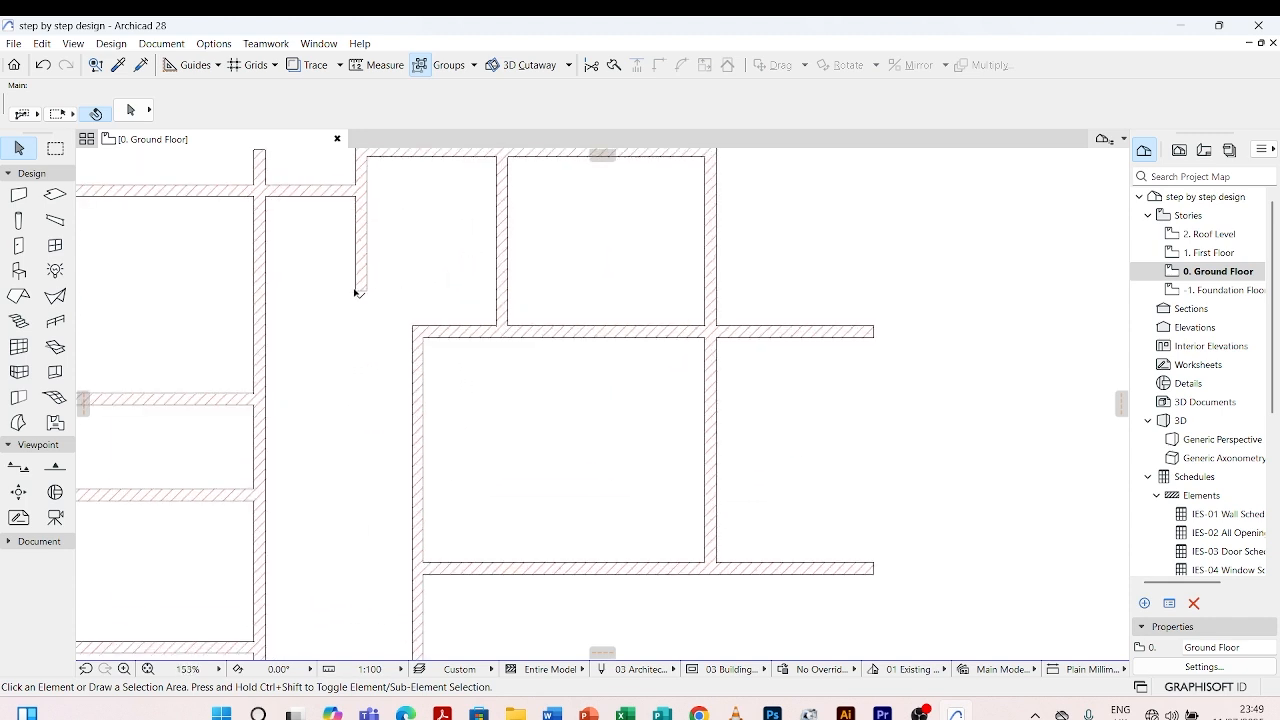
scroll(392, 333, "down", 2)
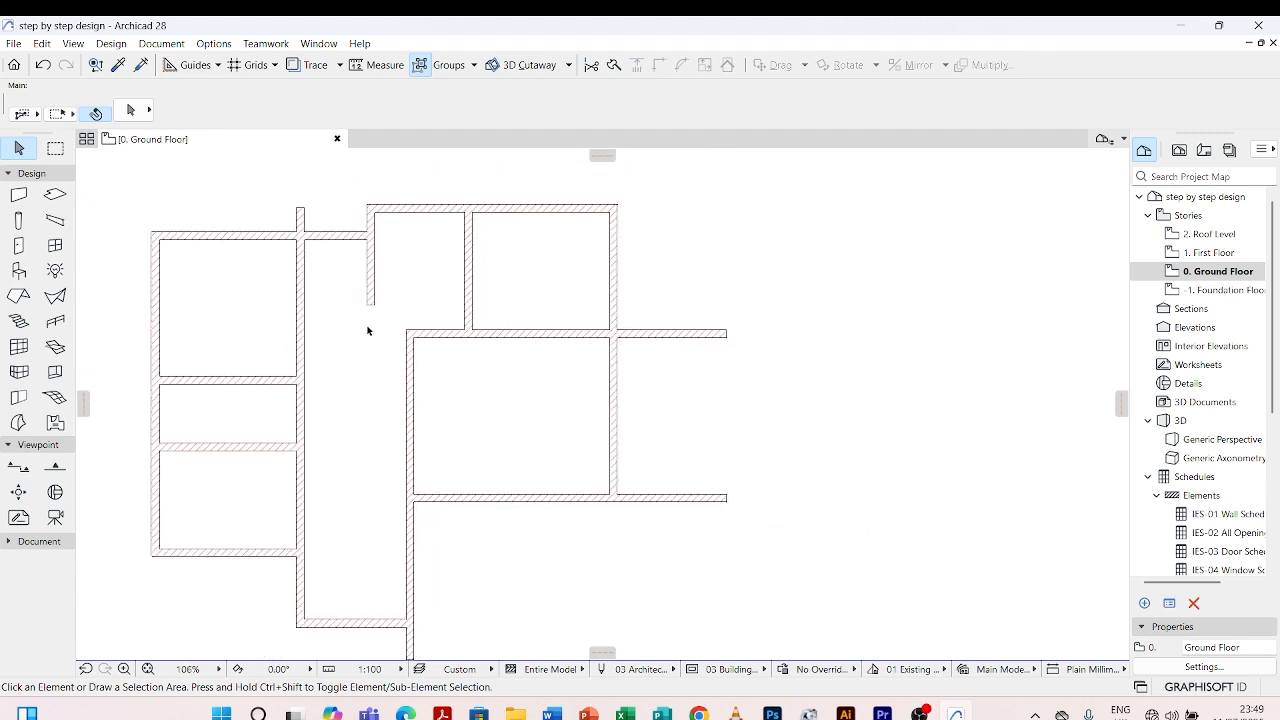
scroll(367, 330, "up", 2)
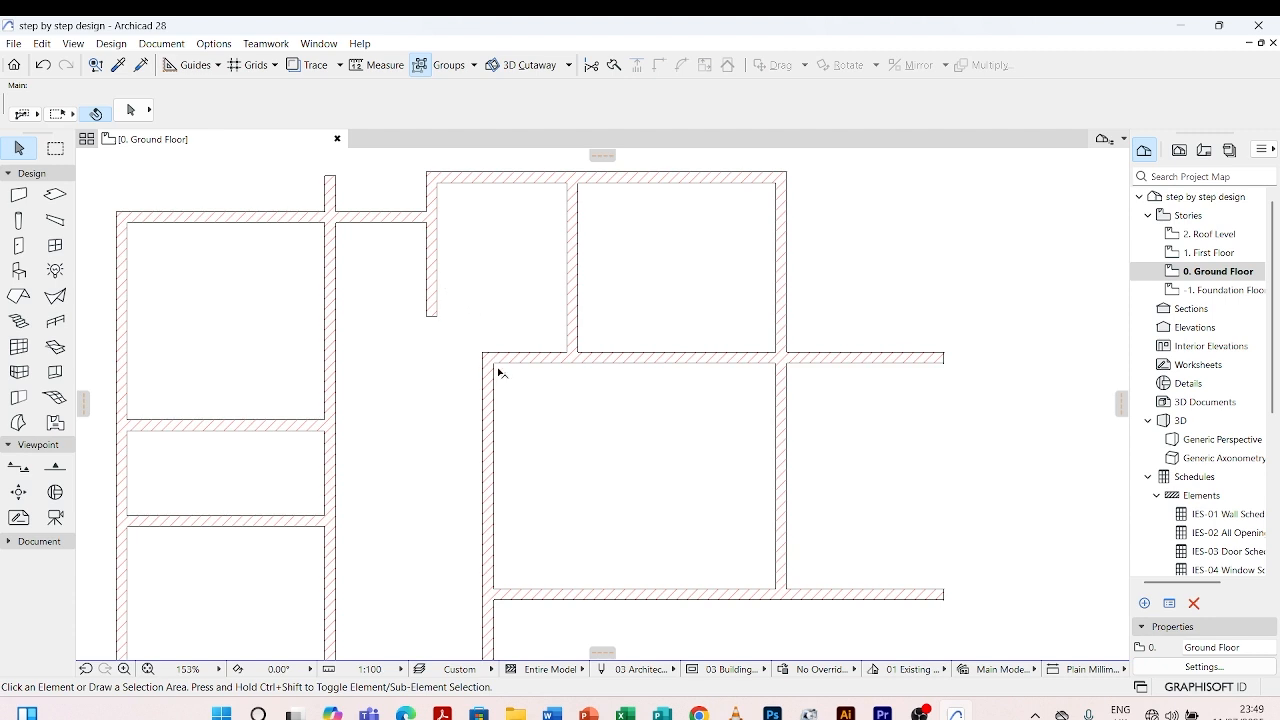
left_click(535, 360)
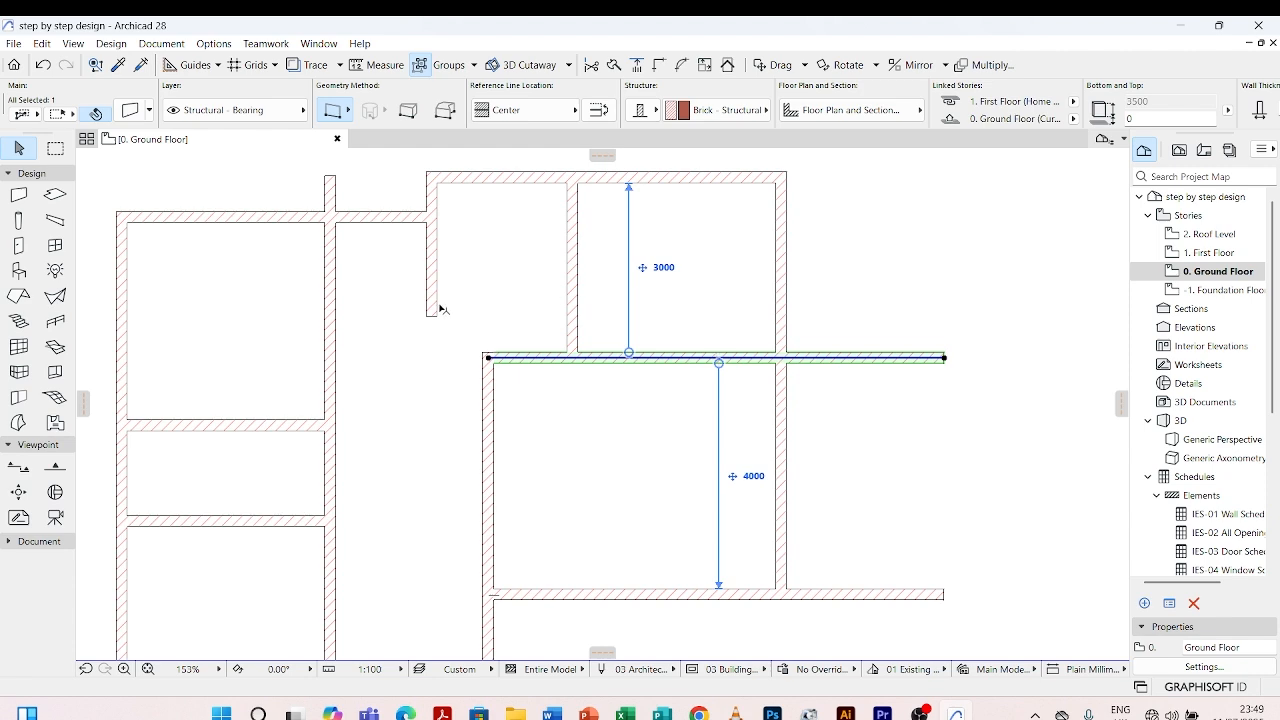
scroll(437, 300, "up", 5)
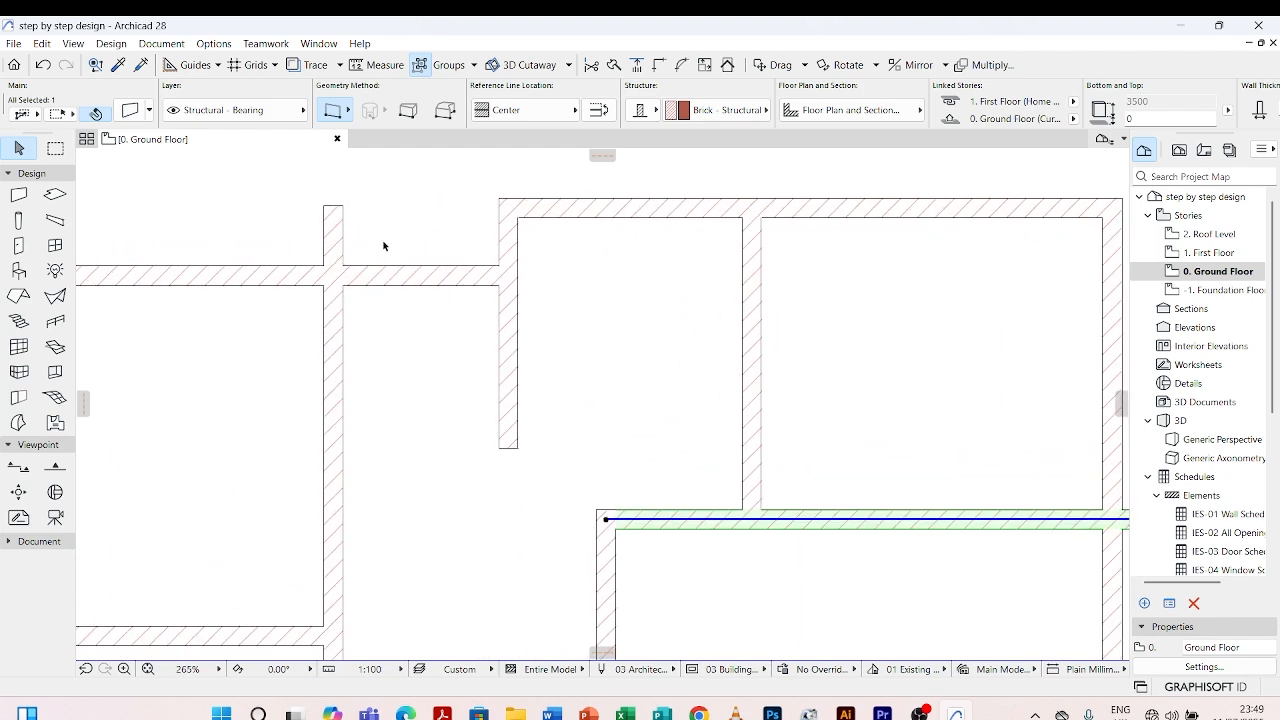
left_click(552, 208)
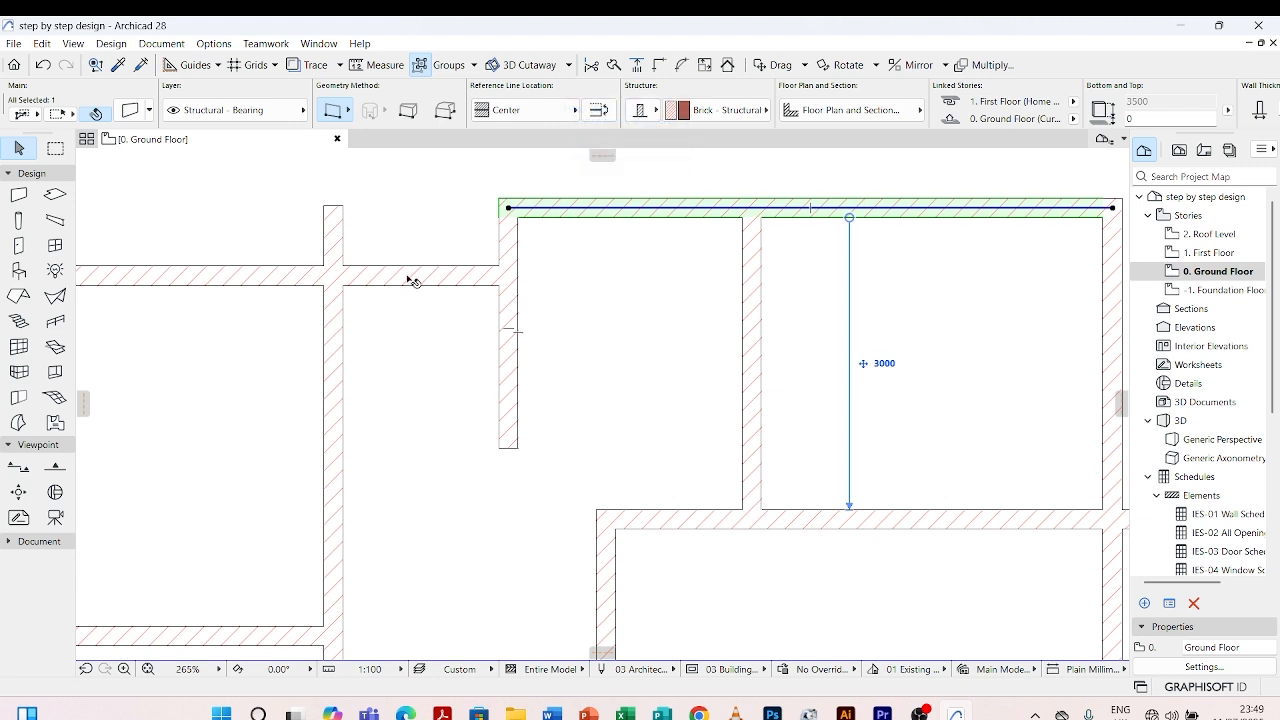
left_click(338, 320, "shift")
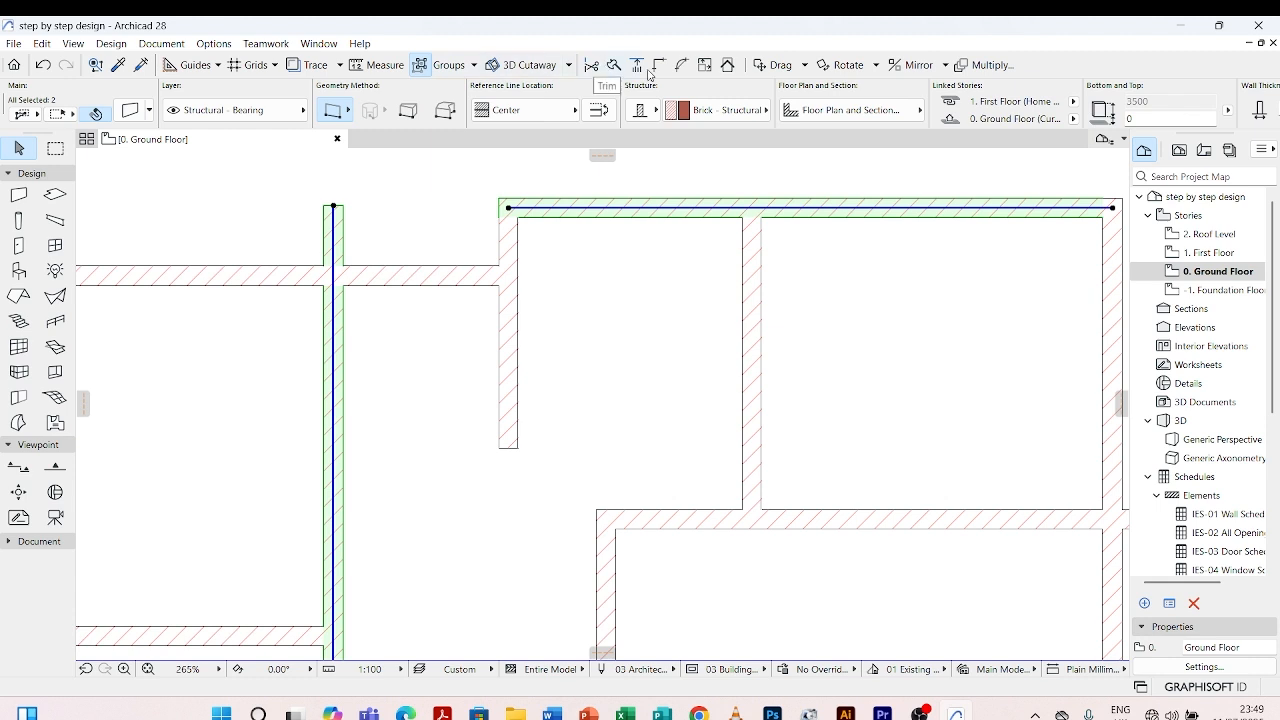
left_click(659, 66)
left_click(441, 257)
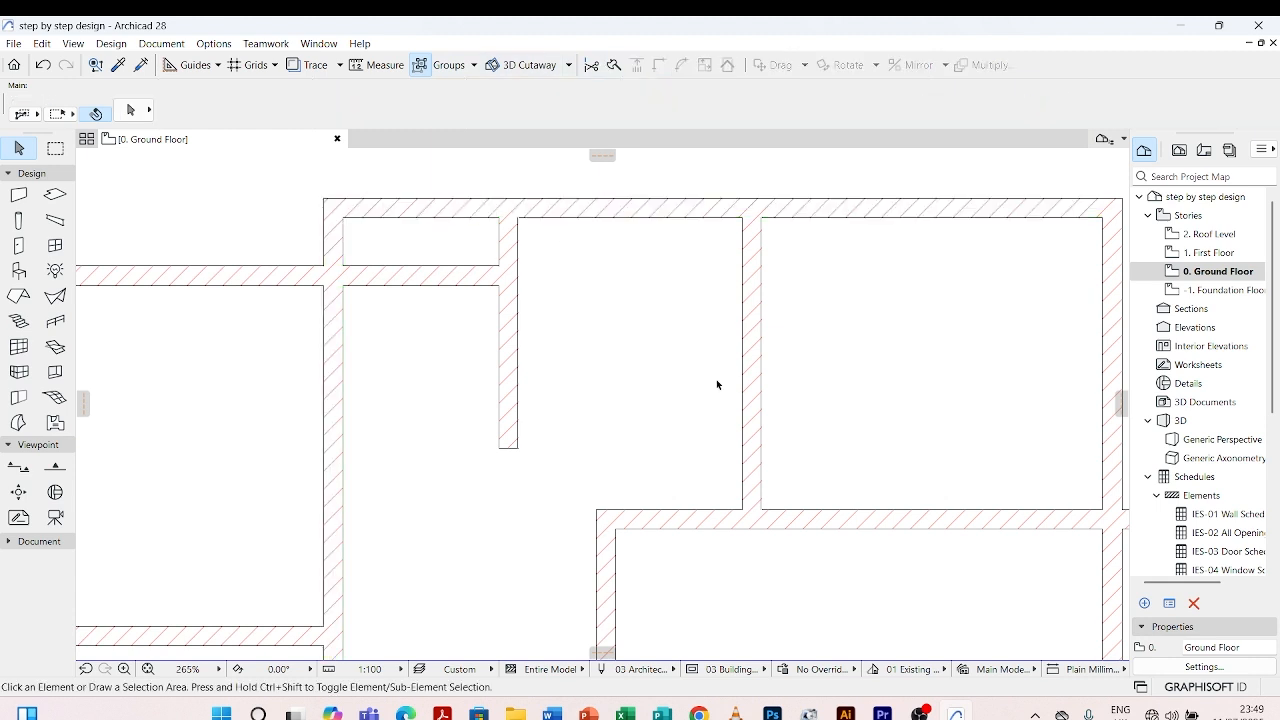
Adjust the top-left room's top wall to end at the long vertical wall, removing the part crossing the corridor
scroll(716, 379, "down", 3)
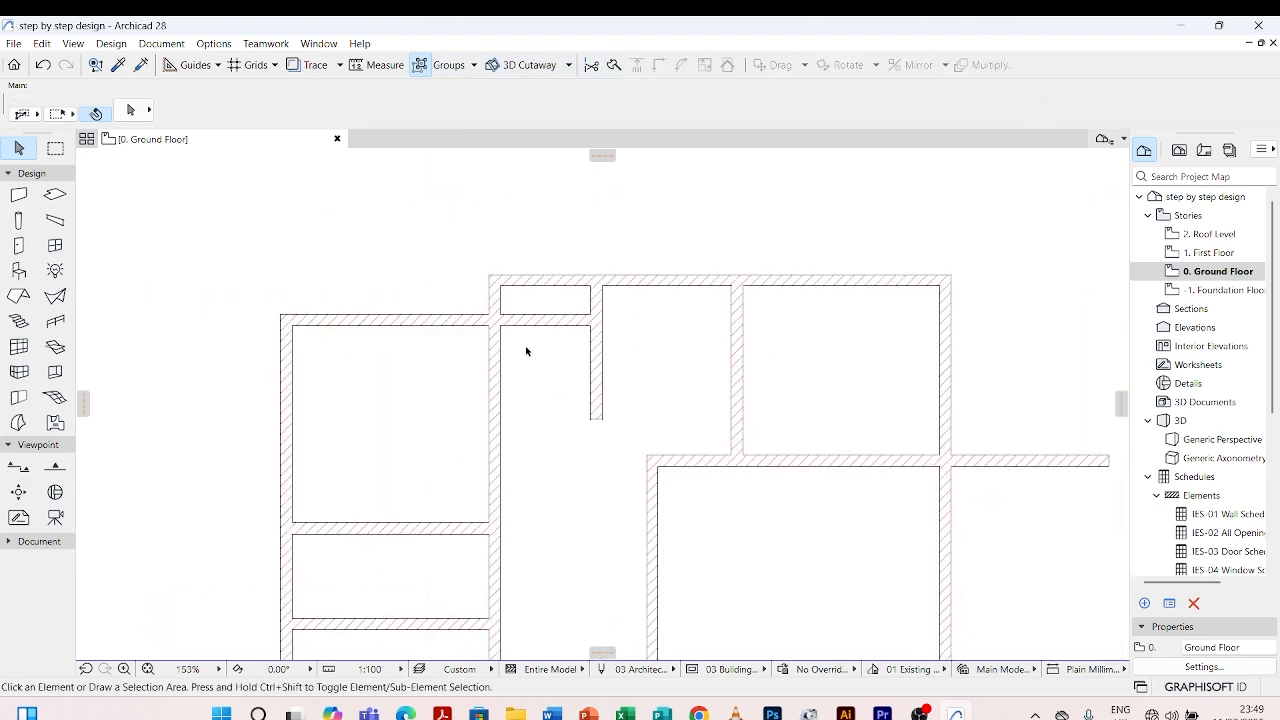
left_click(439, 319)
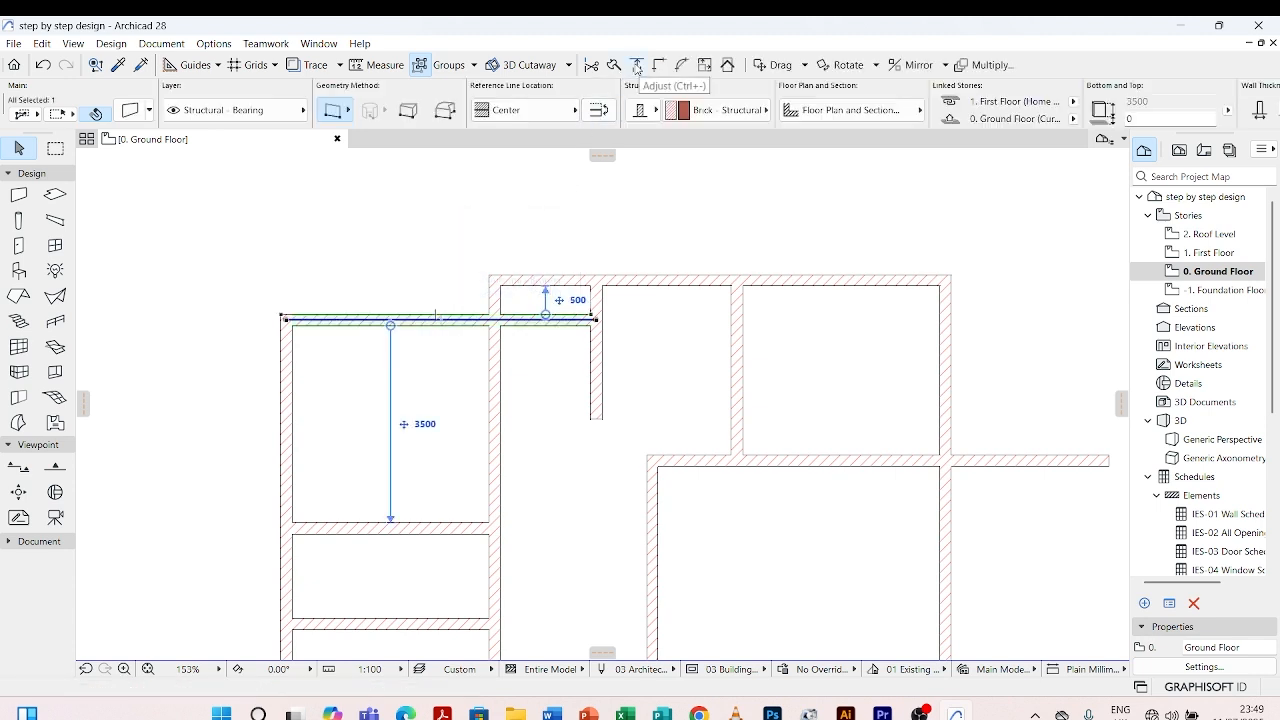
left_click(637, 66)
scroll(503, 294, "up", 5)
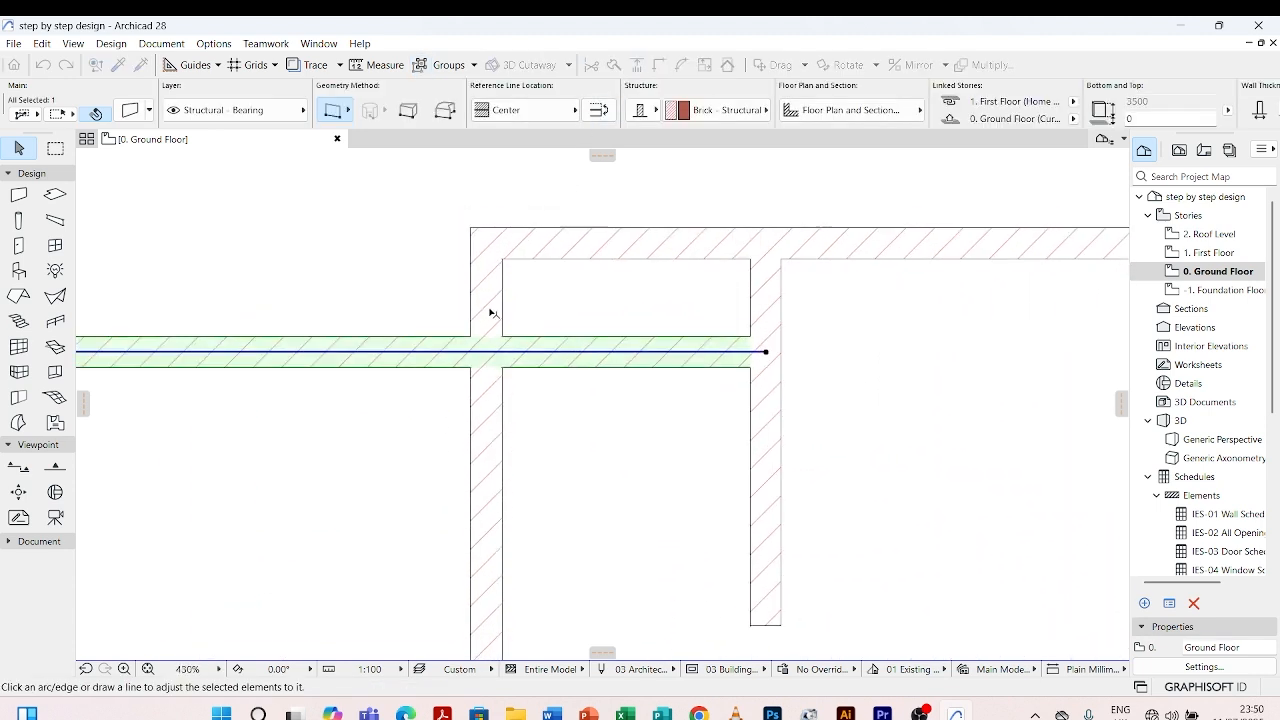
left_click(487, 295)
scroll(500, 343, "down", 5)
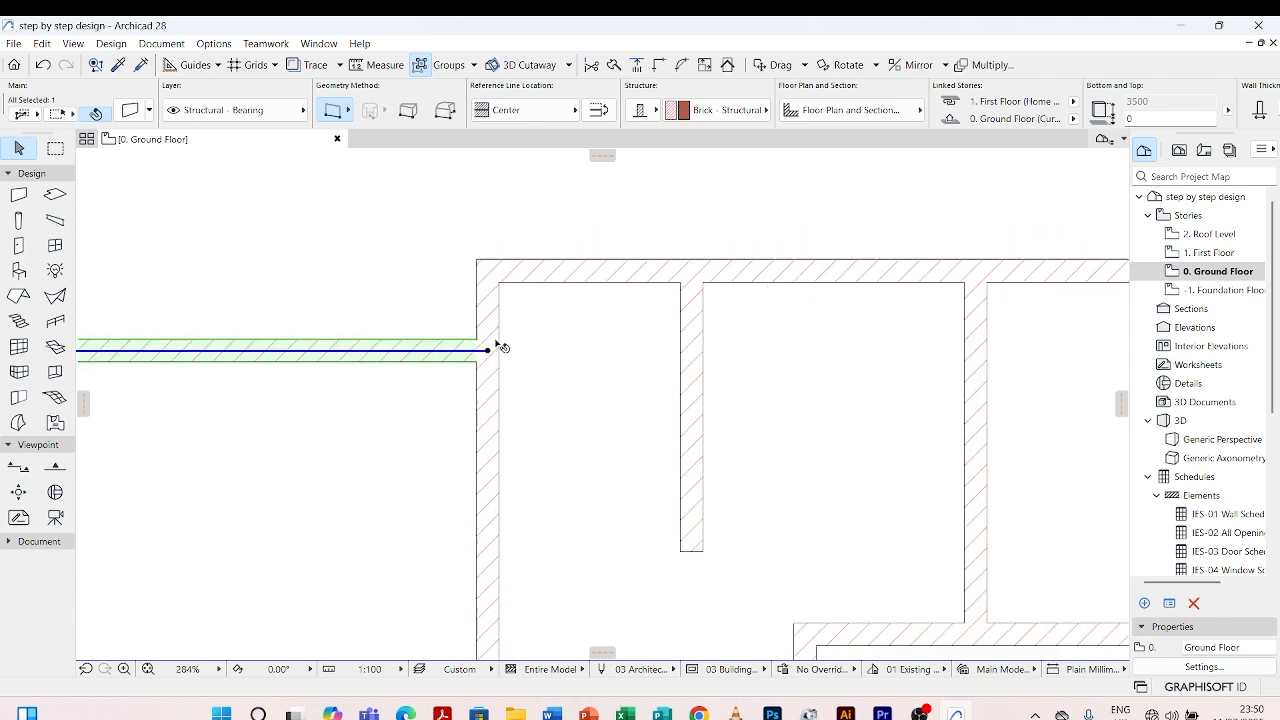
left_click(544, 330)
scroll(550, 364, "down", 3)
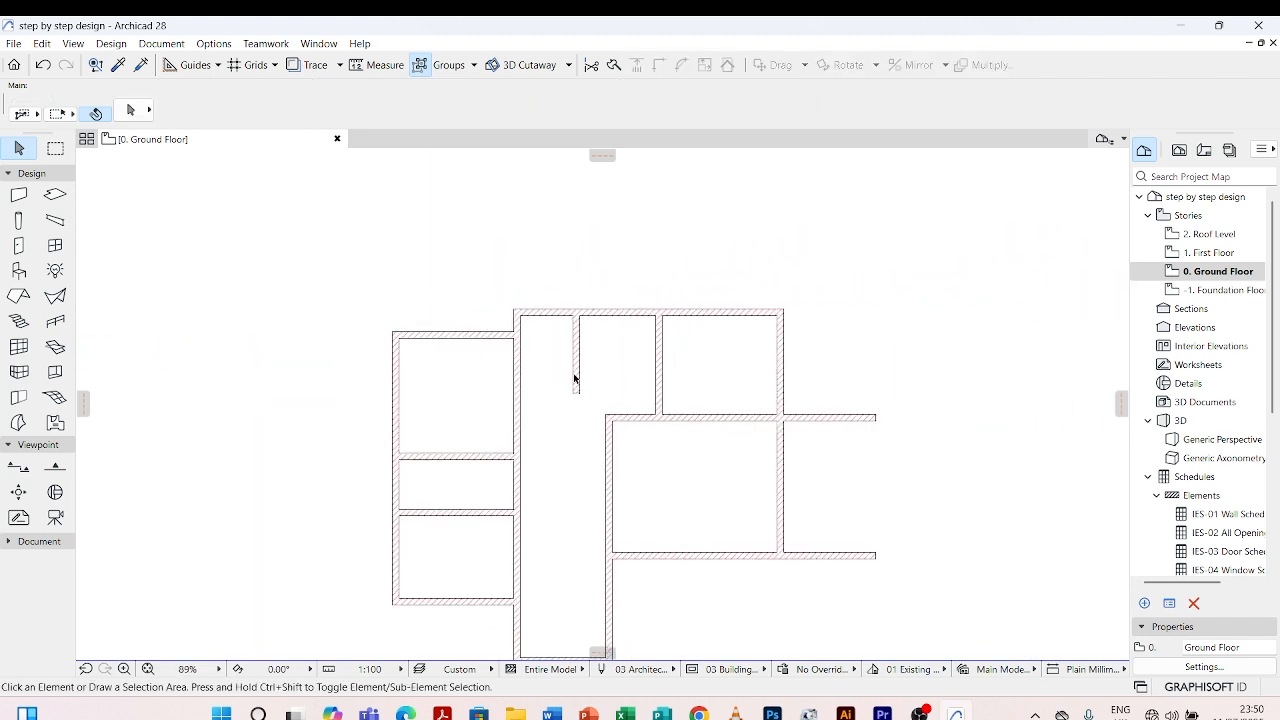
scroll(585, 387, "up", 2)
left_click(585, 378)
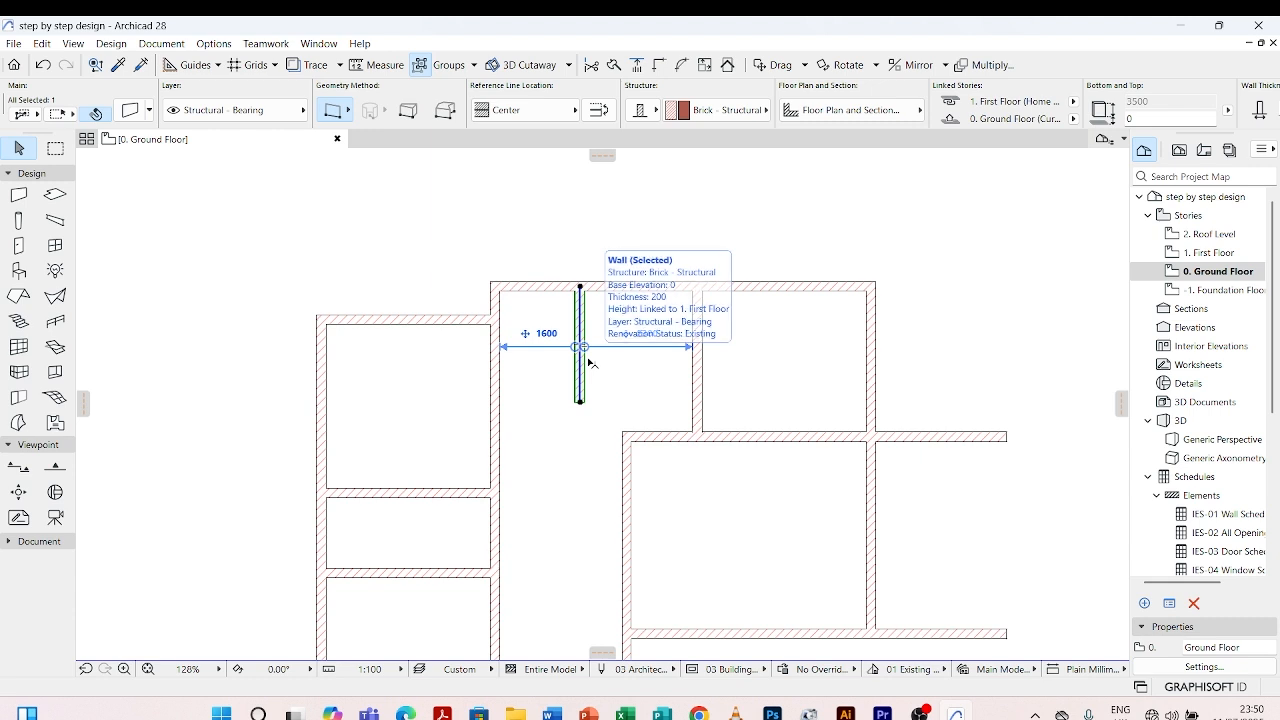
scroll(533, 371, "up", 3)
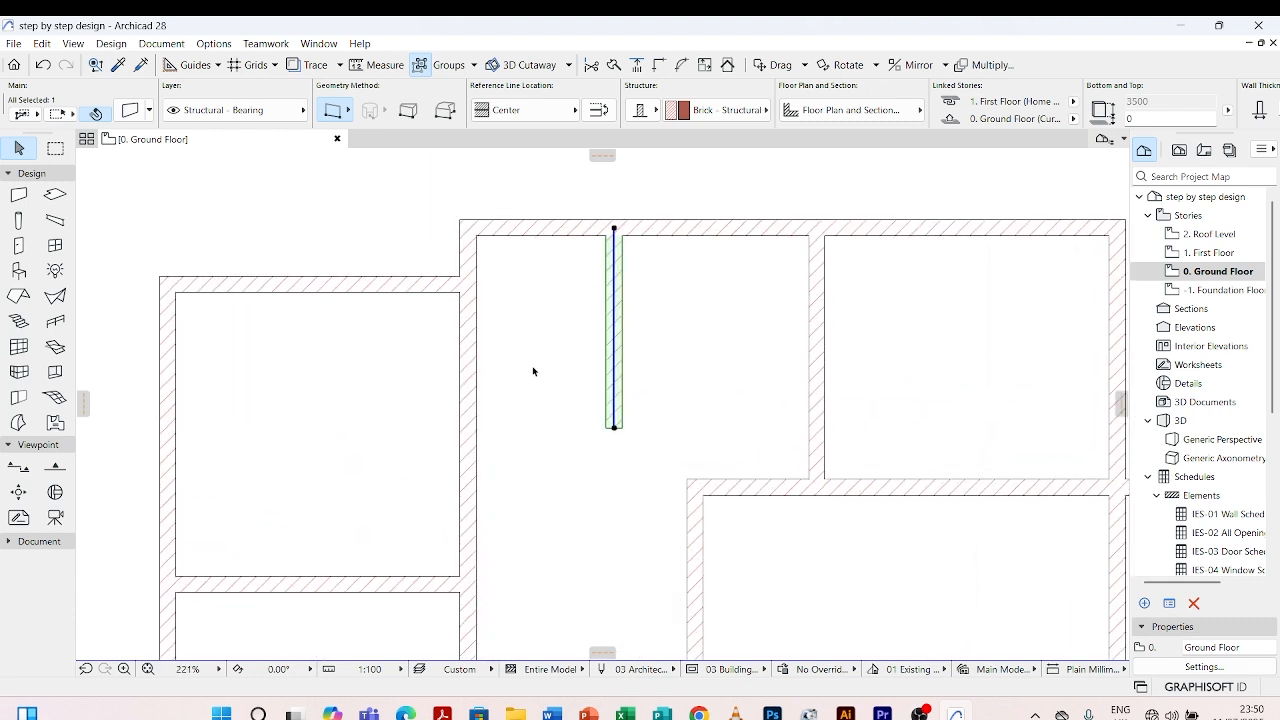
left_click(533, 371)
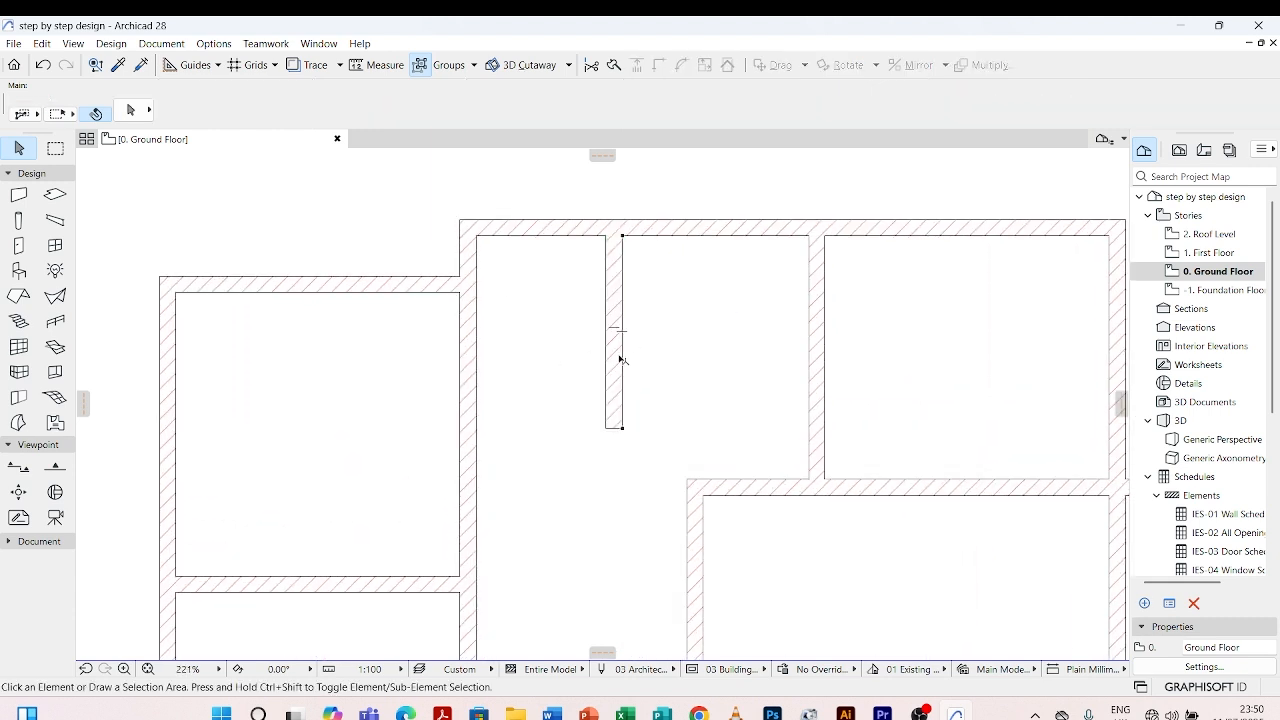
Pick up the short vertical wall's settings and draw a cross wall from the long vertical wall to it, near its lower end
left_click(620, 359)
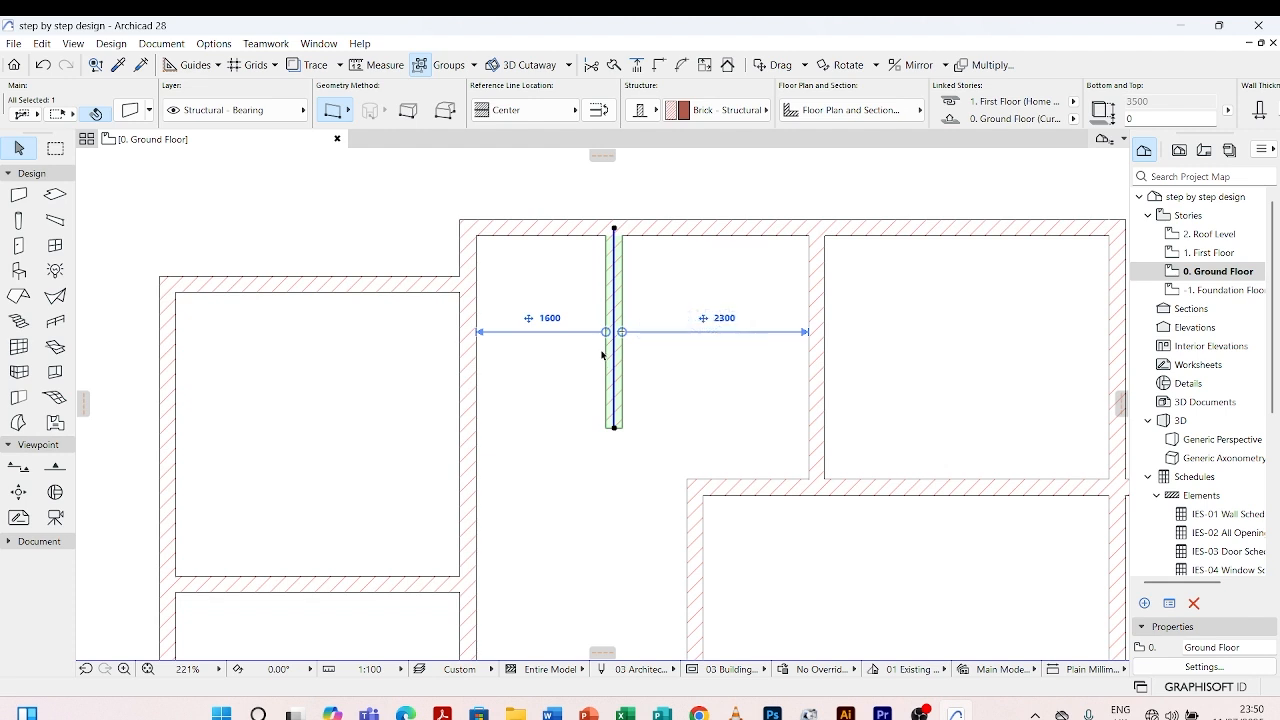
left_click(123, 69)
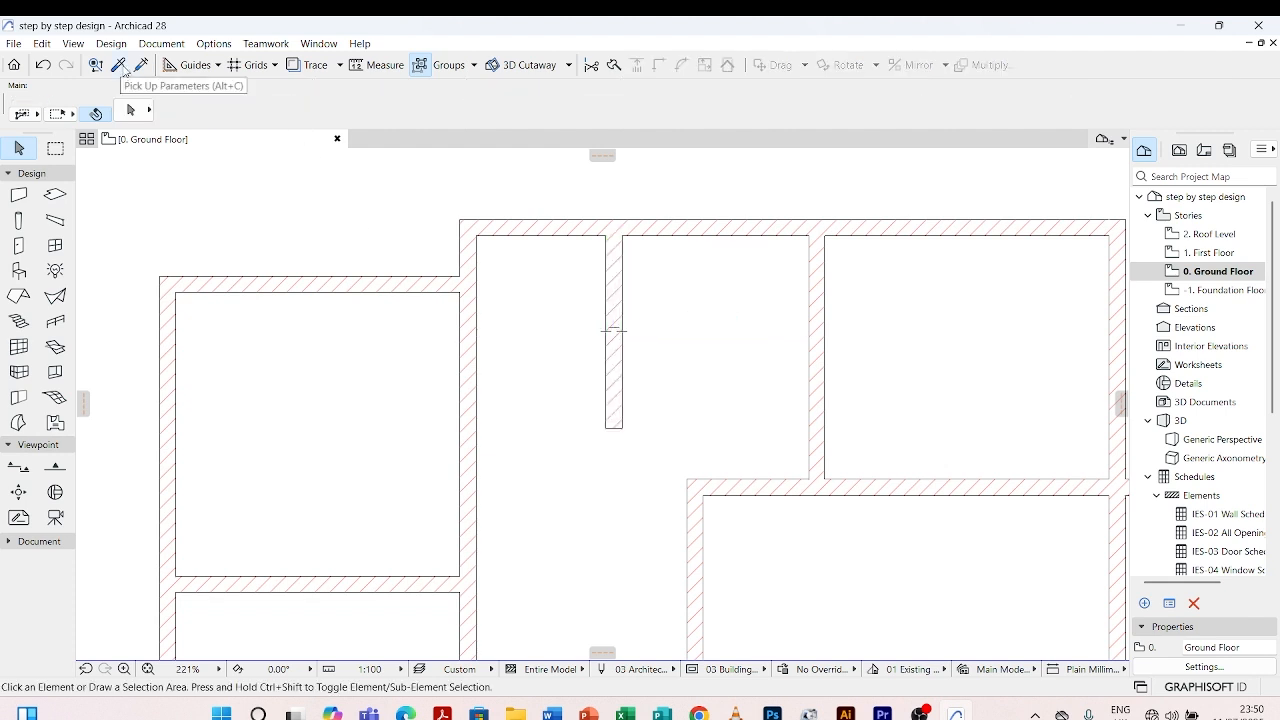
left_click(123, 69)
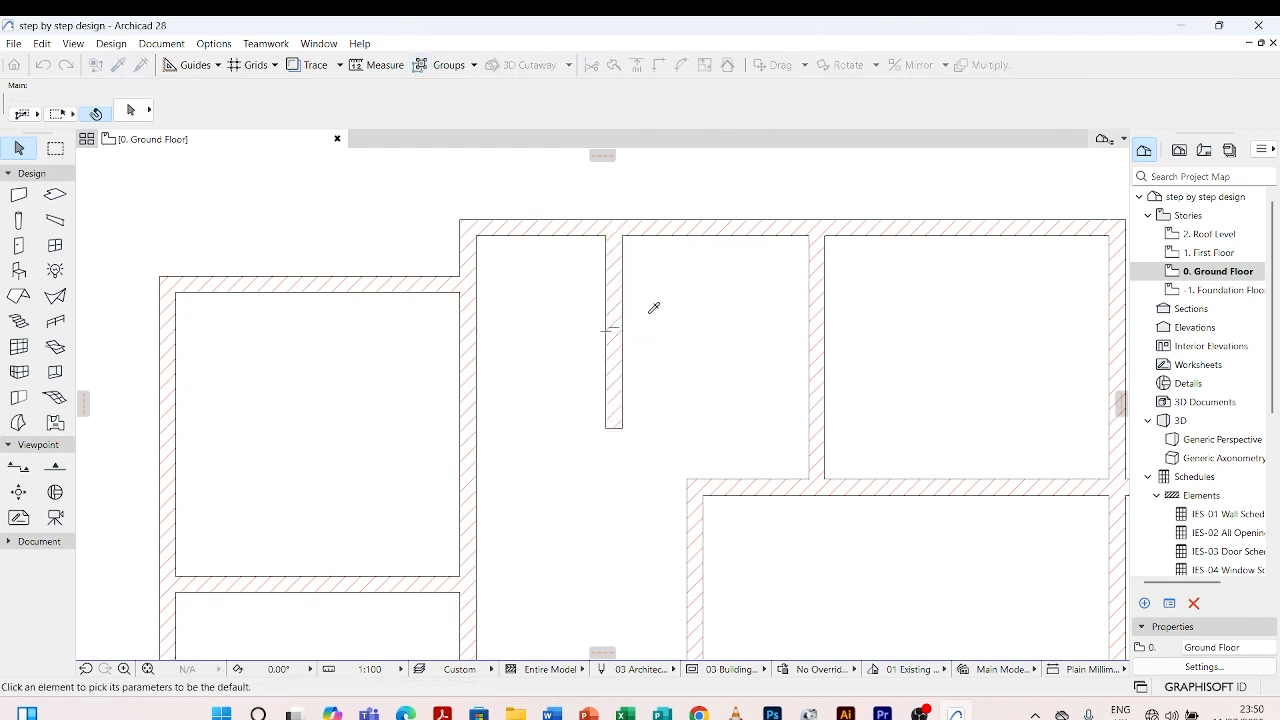
left_click(617, 325)
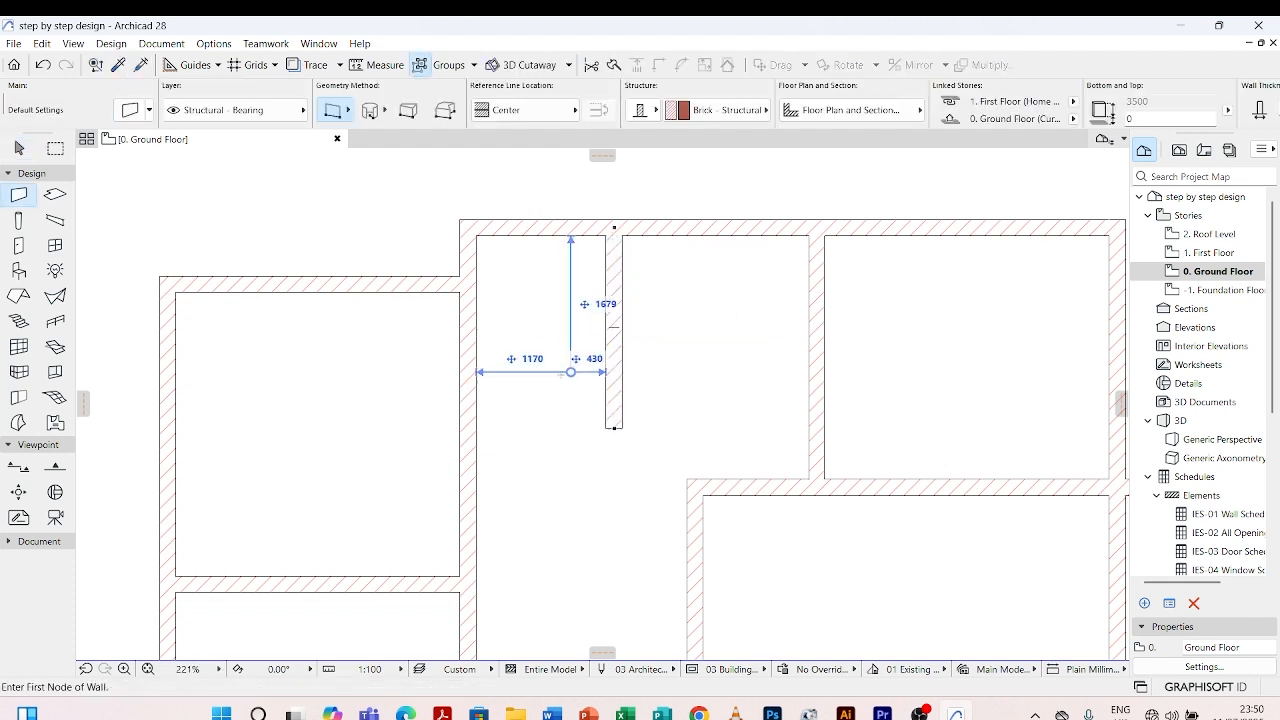
left_click(475, 396)
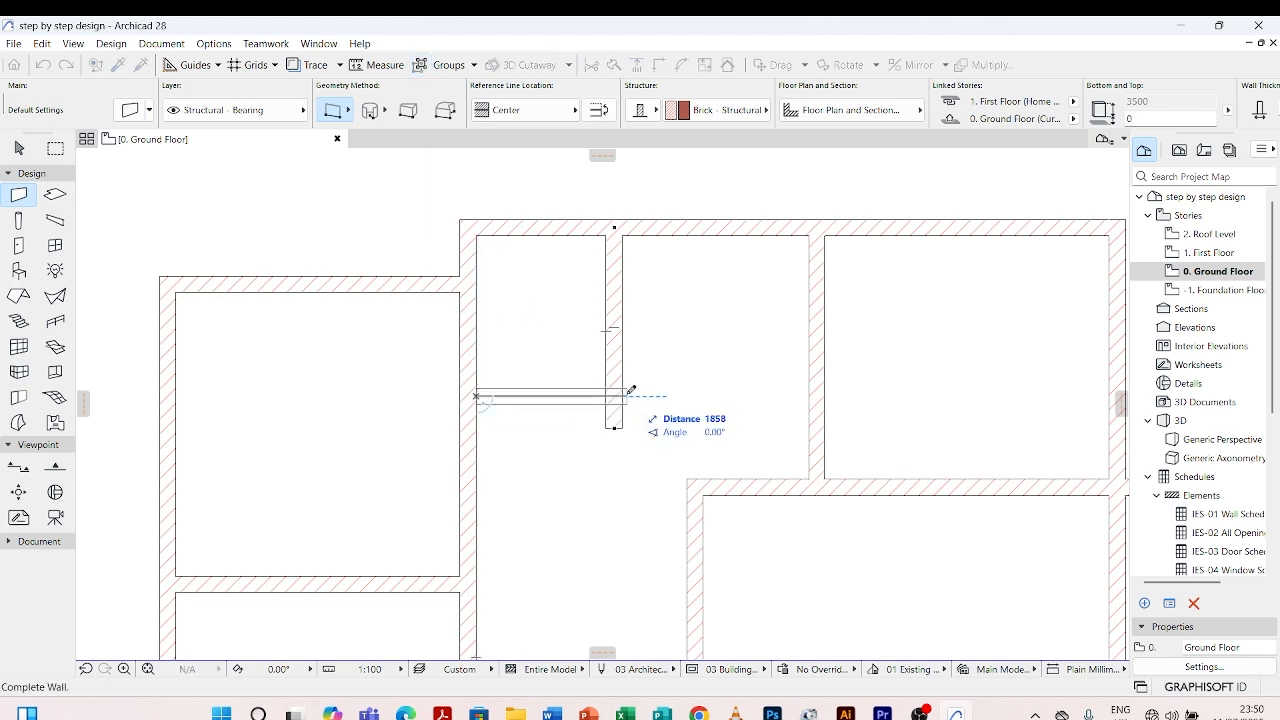
key("Escape")
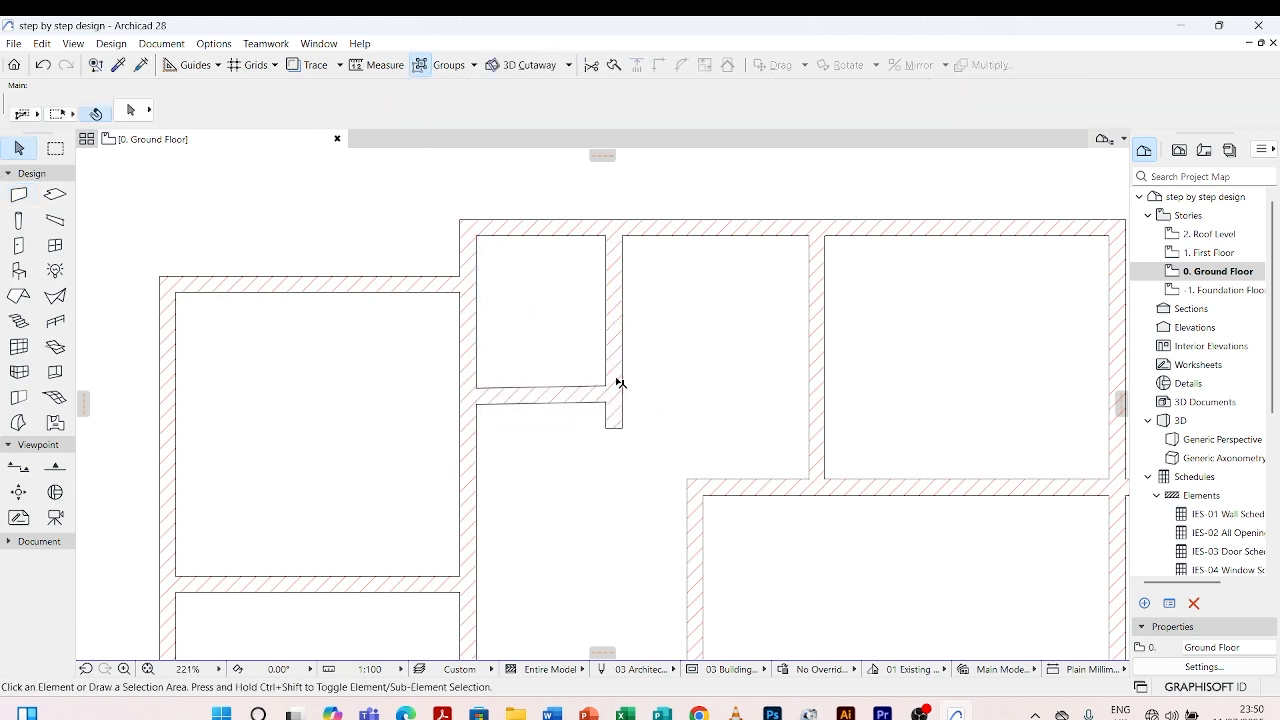
scroll(588, 328, "down", 5)
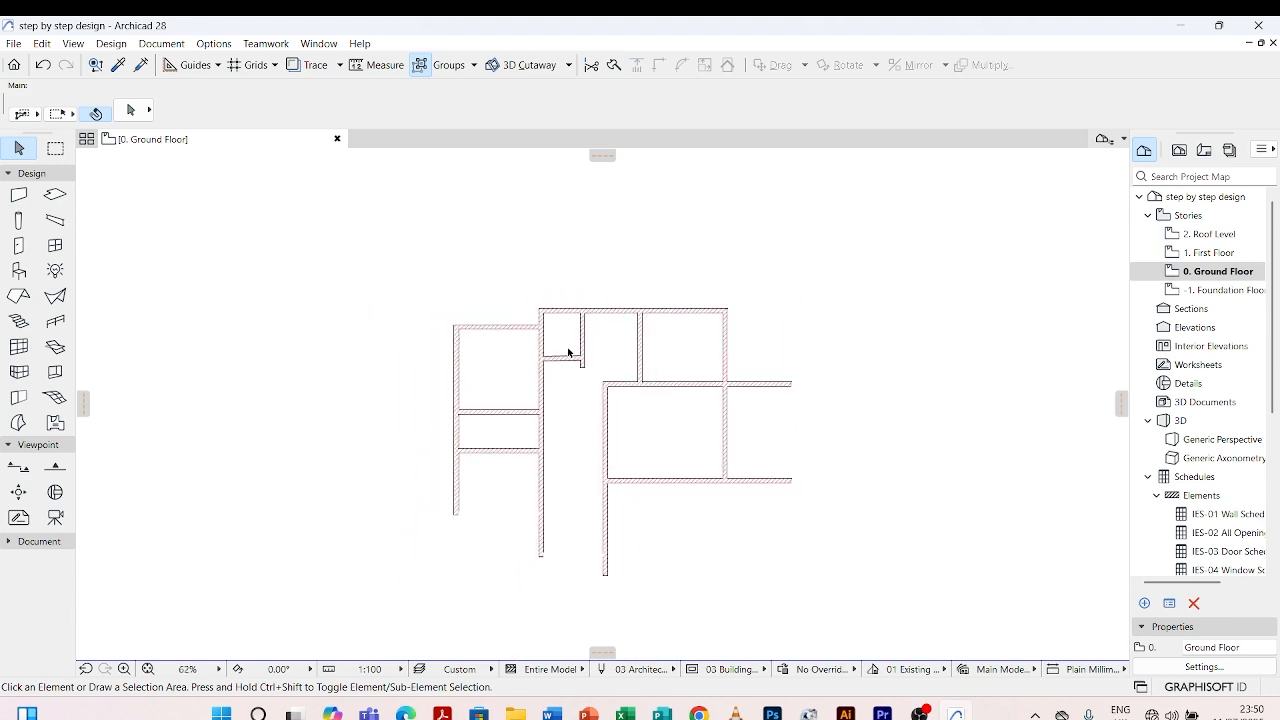
scroll(575, 354, "up", 2)
scroll(574, 349, "up", 3)
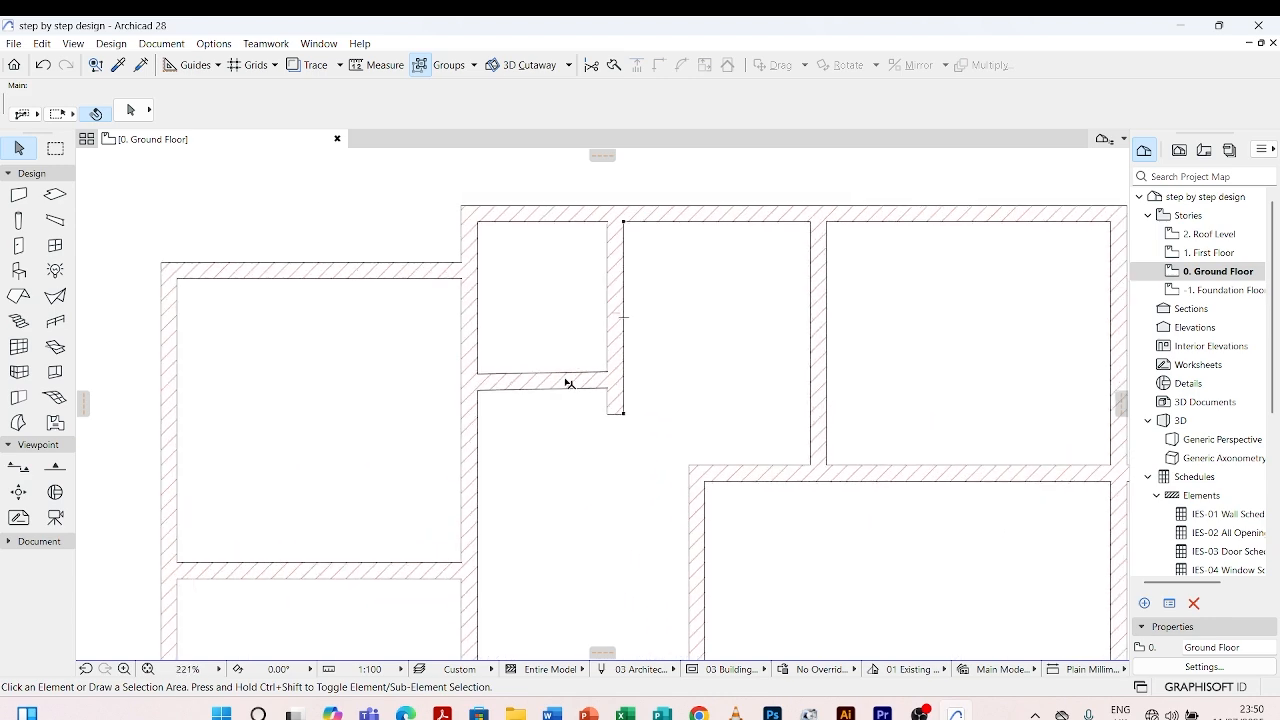
left_click(570, 380)
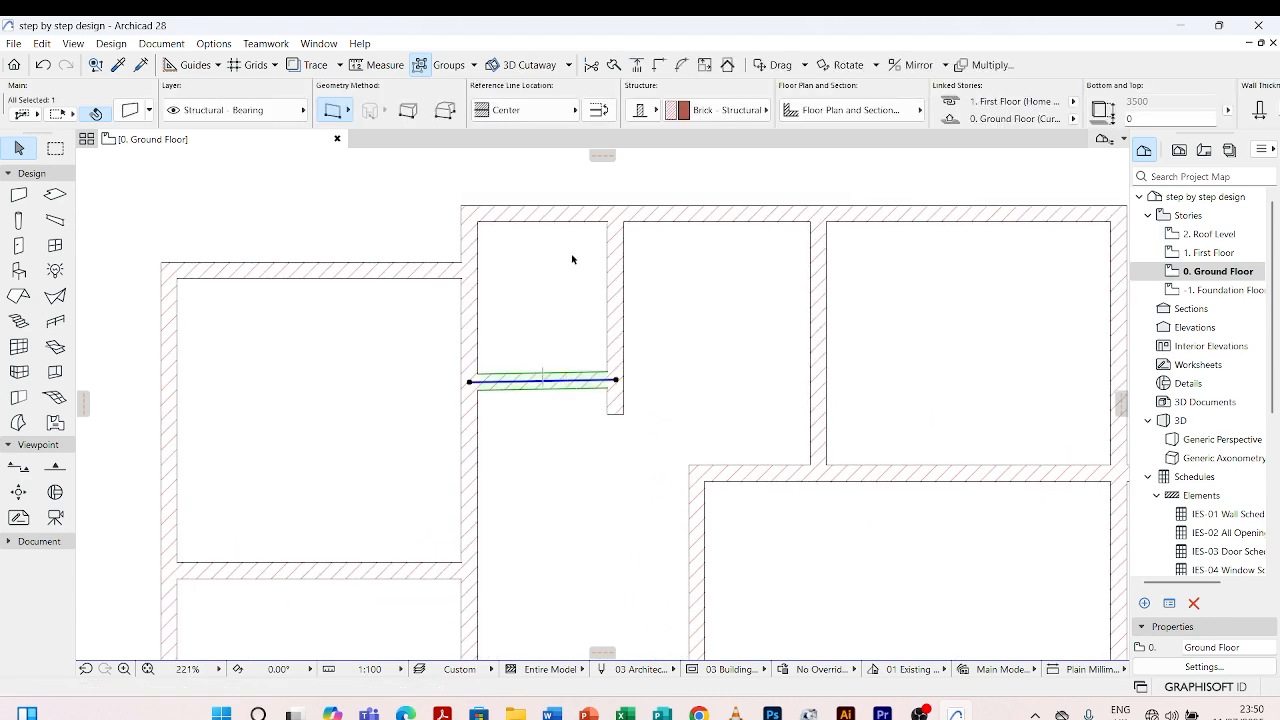
scroll(524, 363, "down", 3)
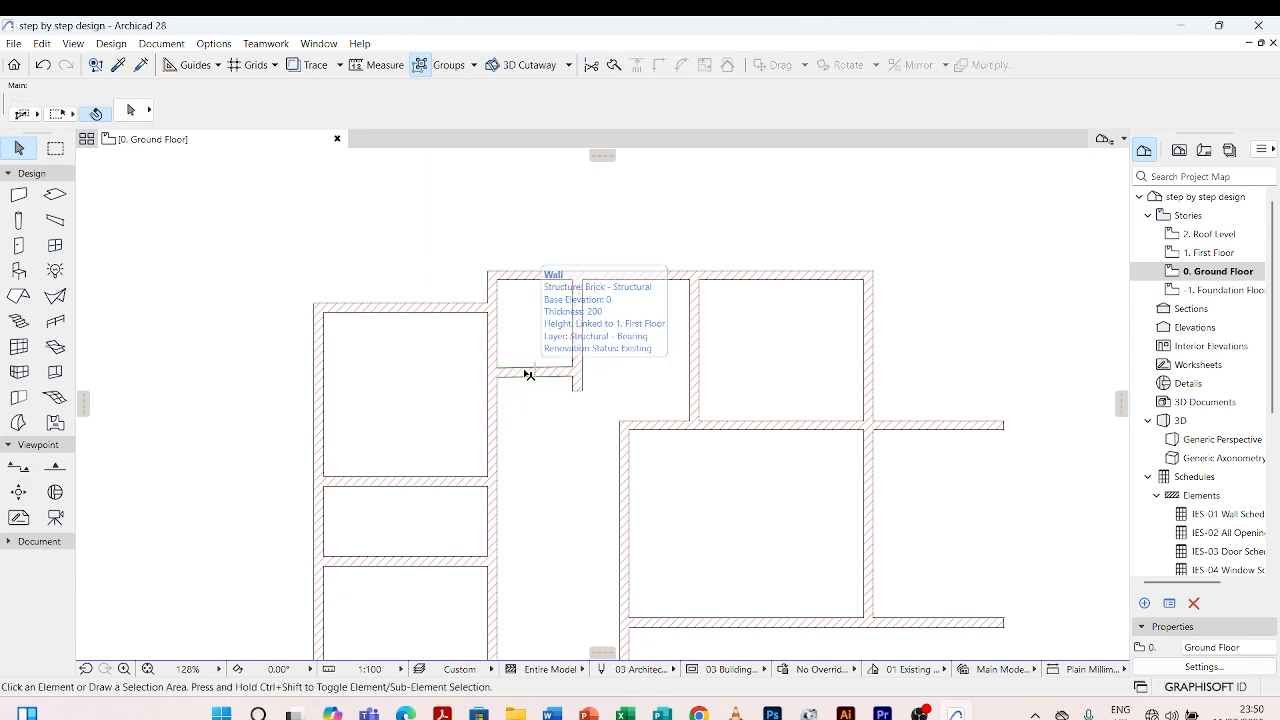
left_click(619, 329)
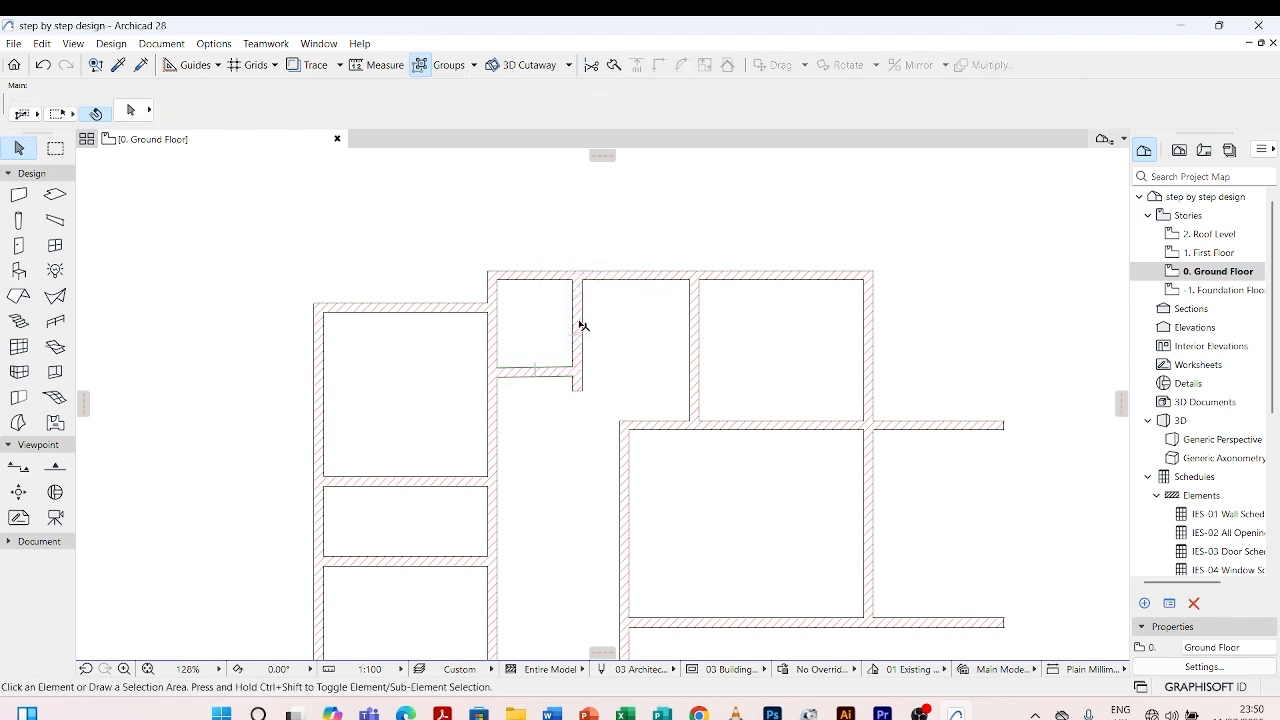
left_click(578, 326)
scroll(560, 346, "up", 3)
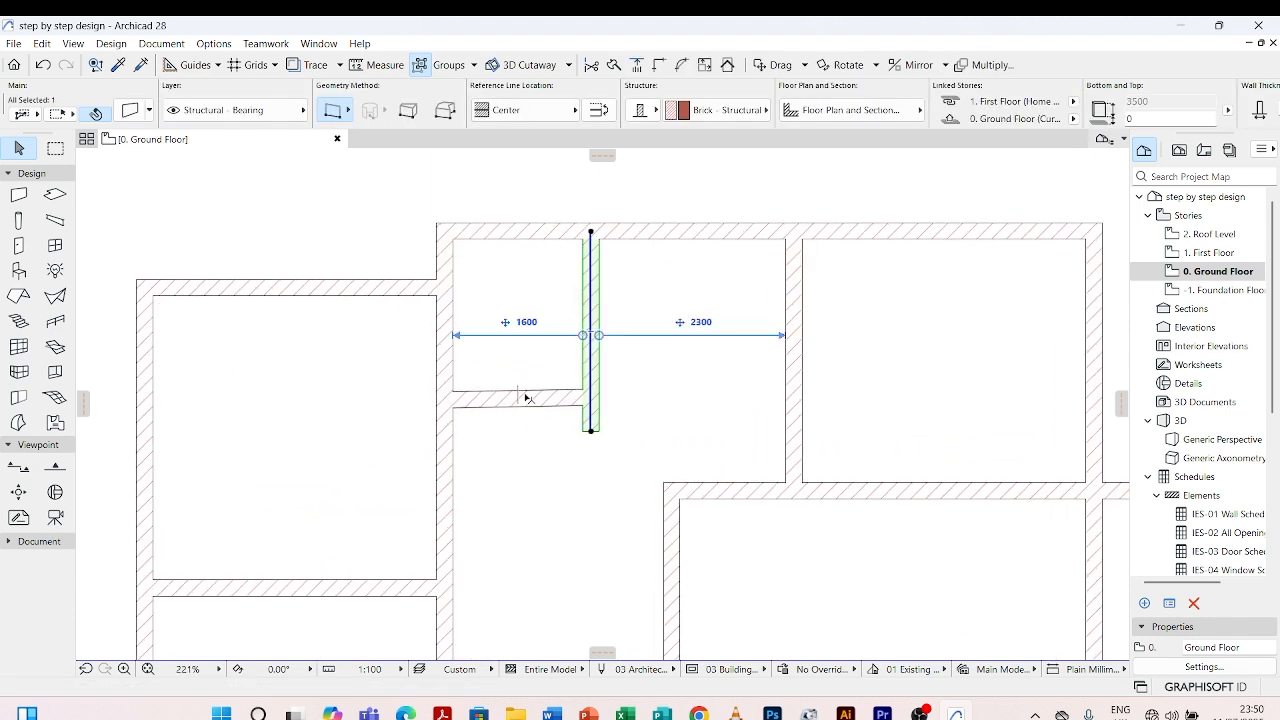
left_click(535, 396)
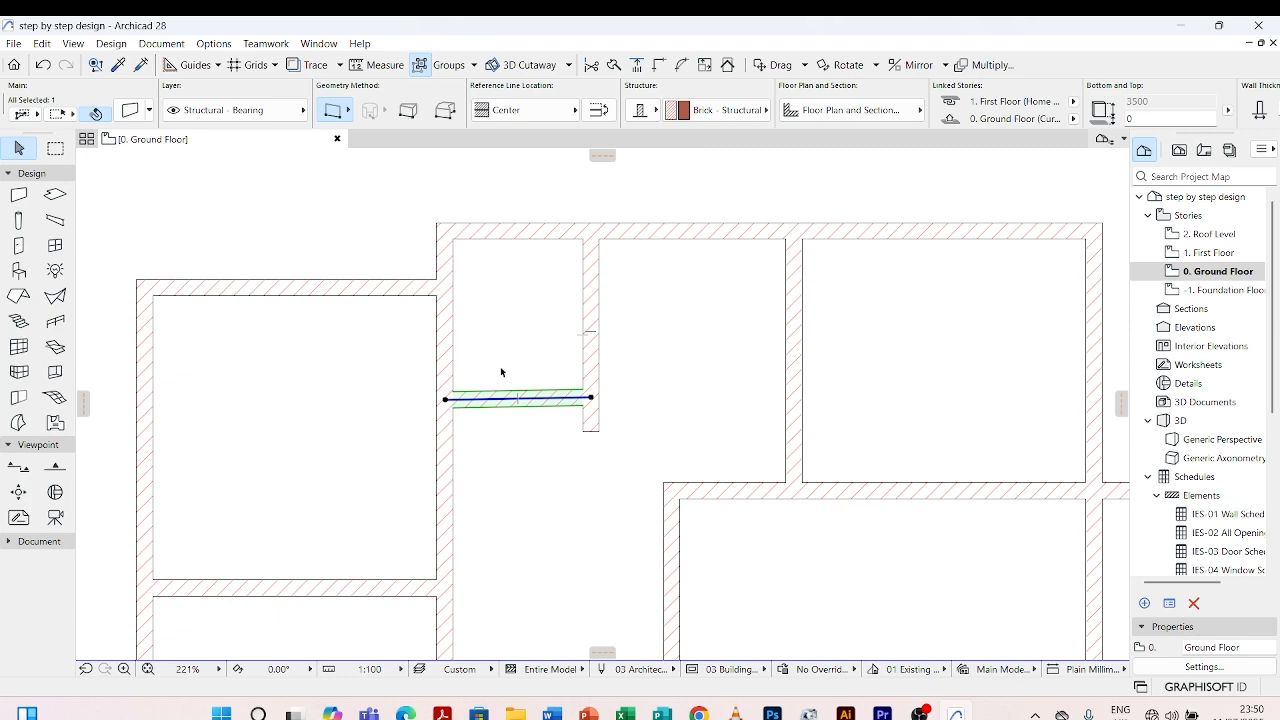
scroll(556, 417, "up", 3)
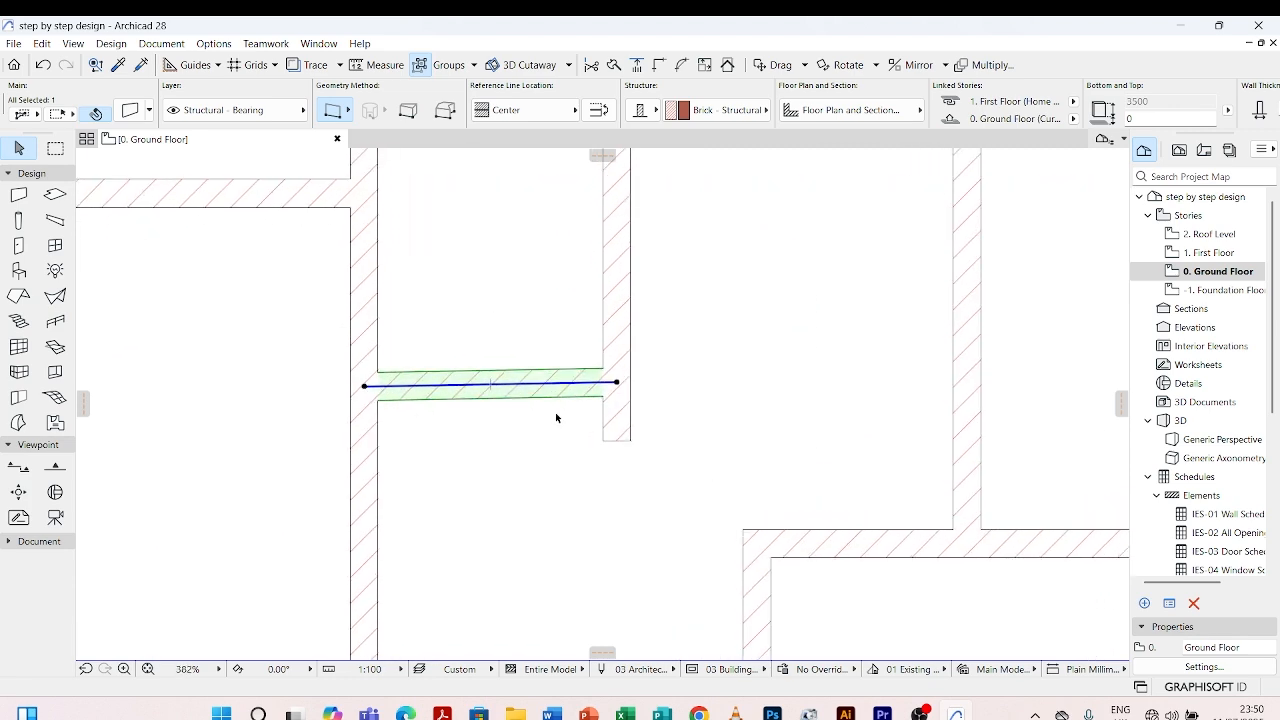
scroll(556, 418, "down", 5)
scroll(552, 428, "up", 4)
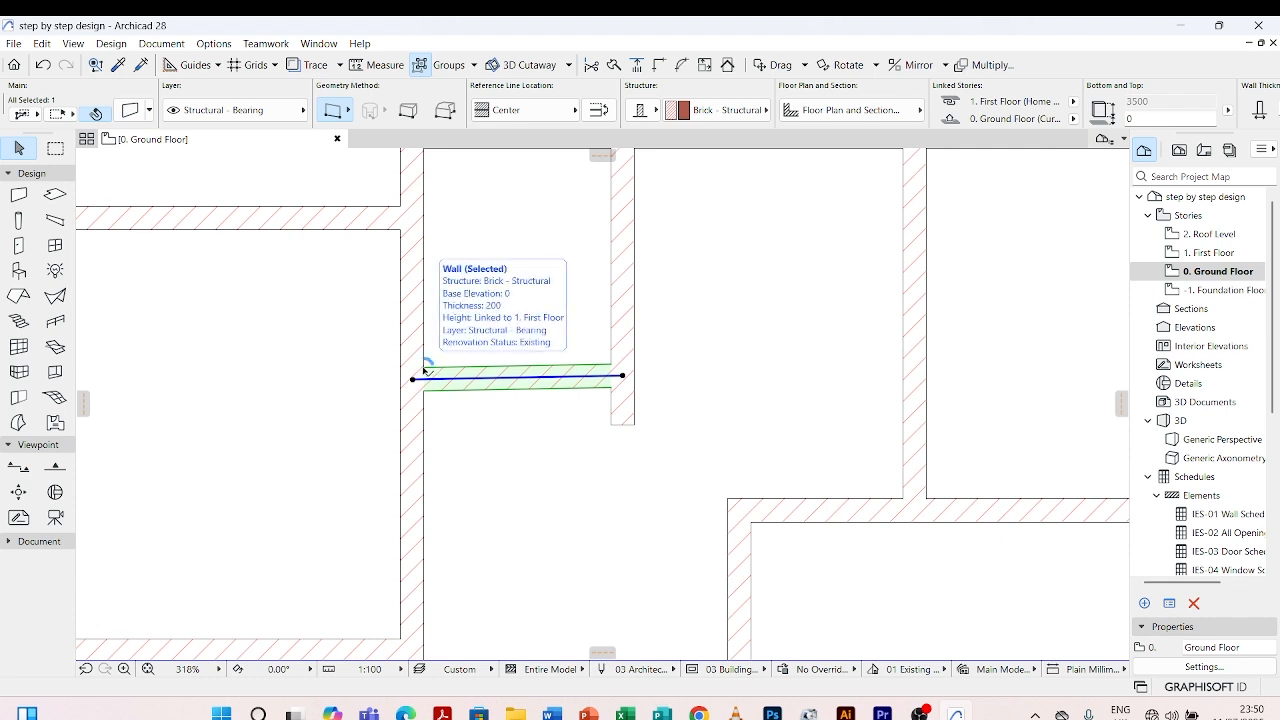
left_click(424, 369)
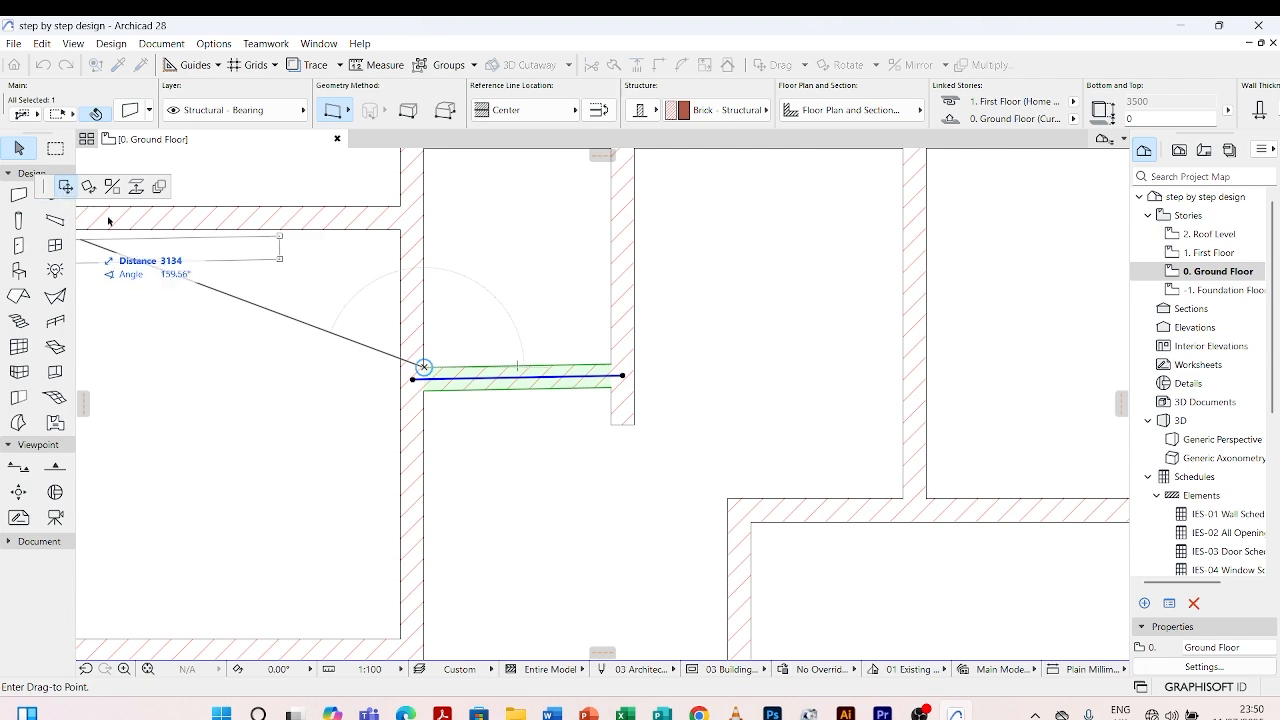
scroll(400, 360, "down", 3)
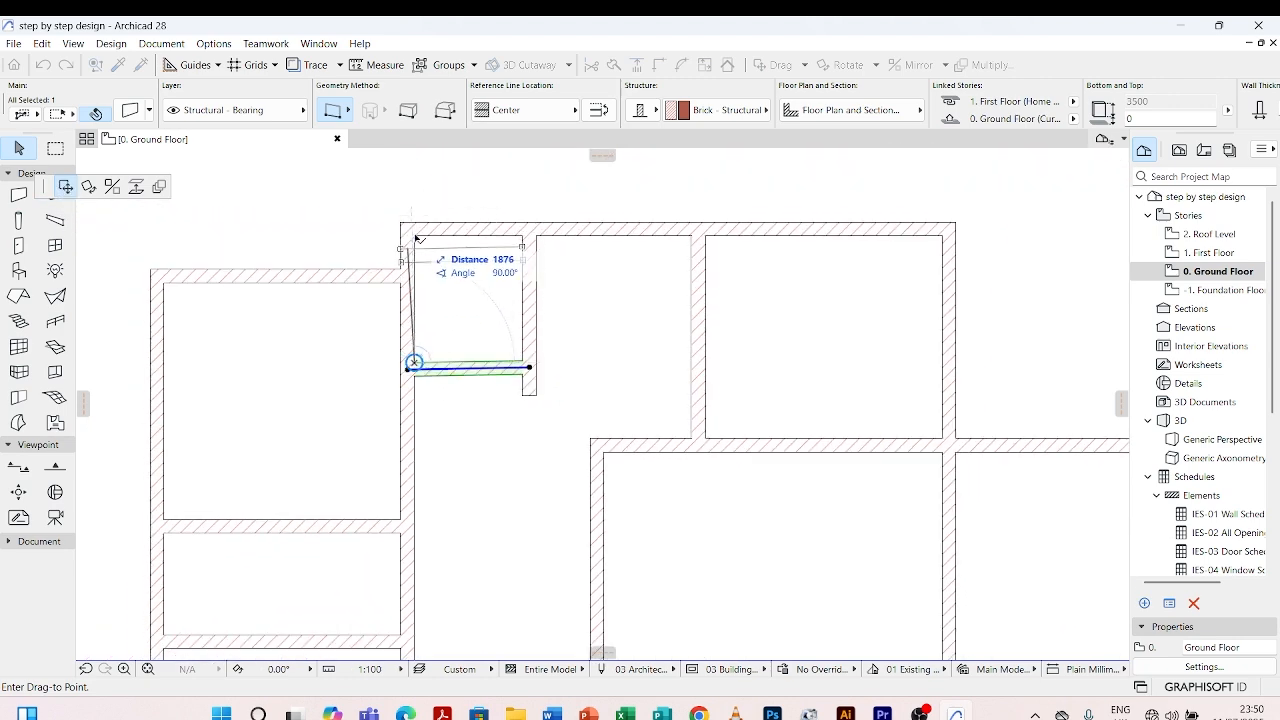
scroll(415, 237, "up", 3)
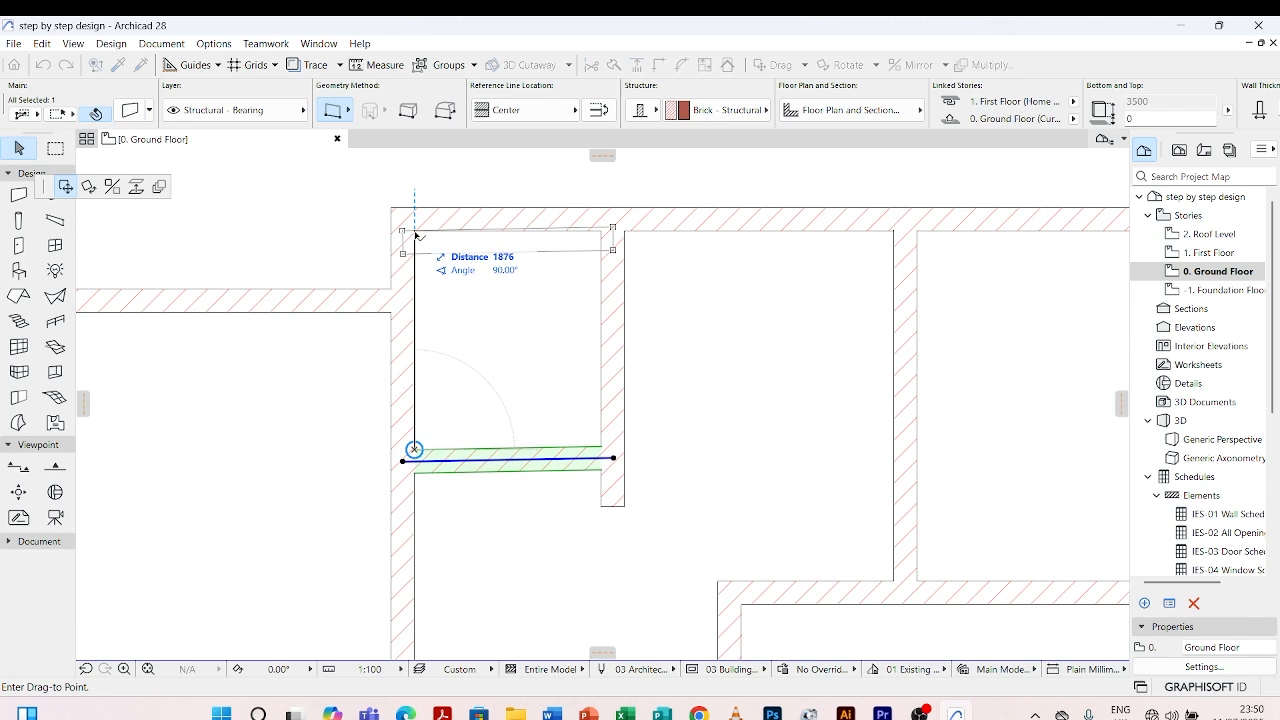
key("Escape")
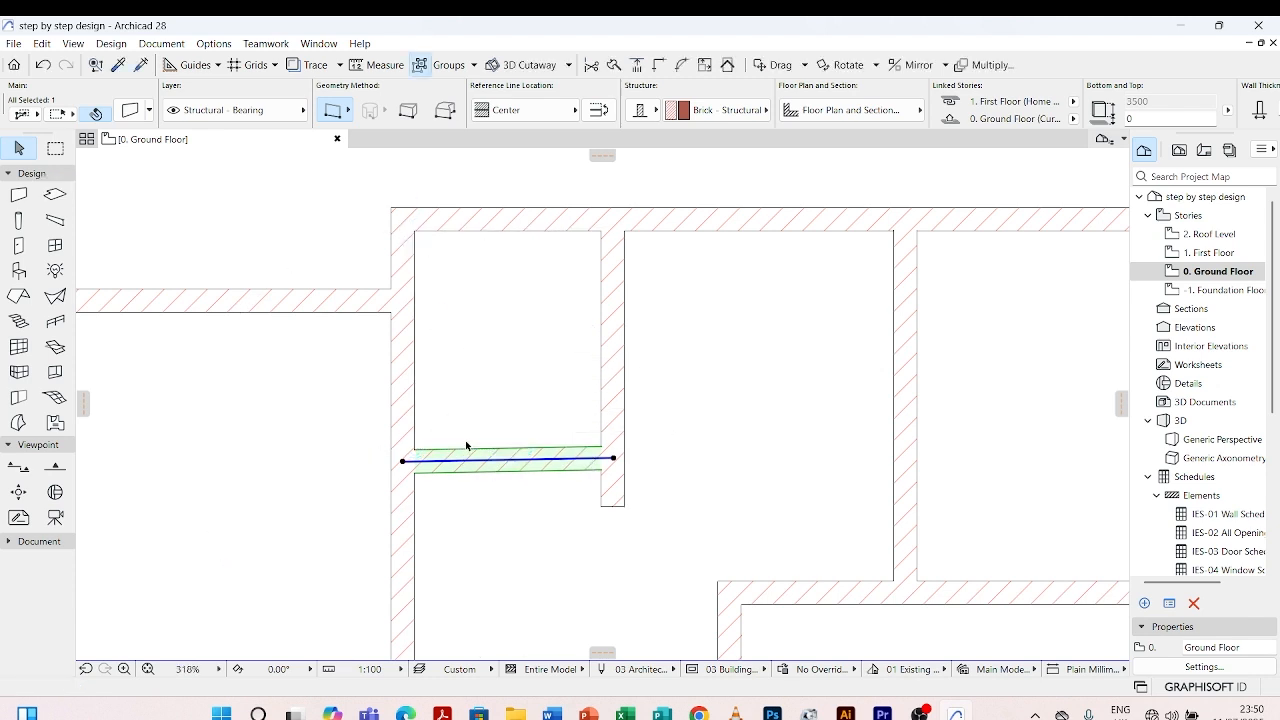
Straighten the sloping cross wall by moving its end at the short vertical wall level with its other end
left_click(613, 459)
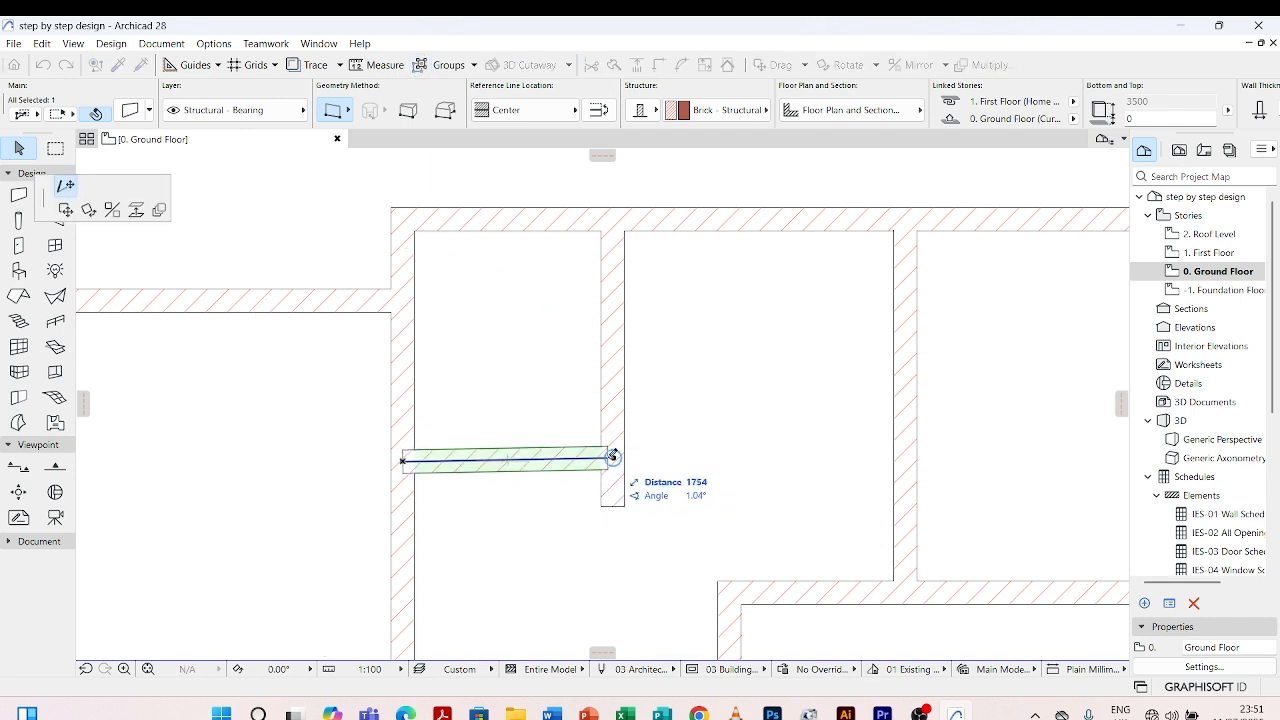
left_click(613, 458)
left_click(613, 458)
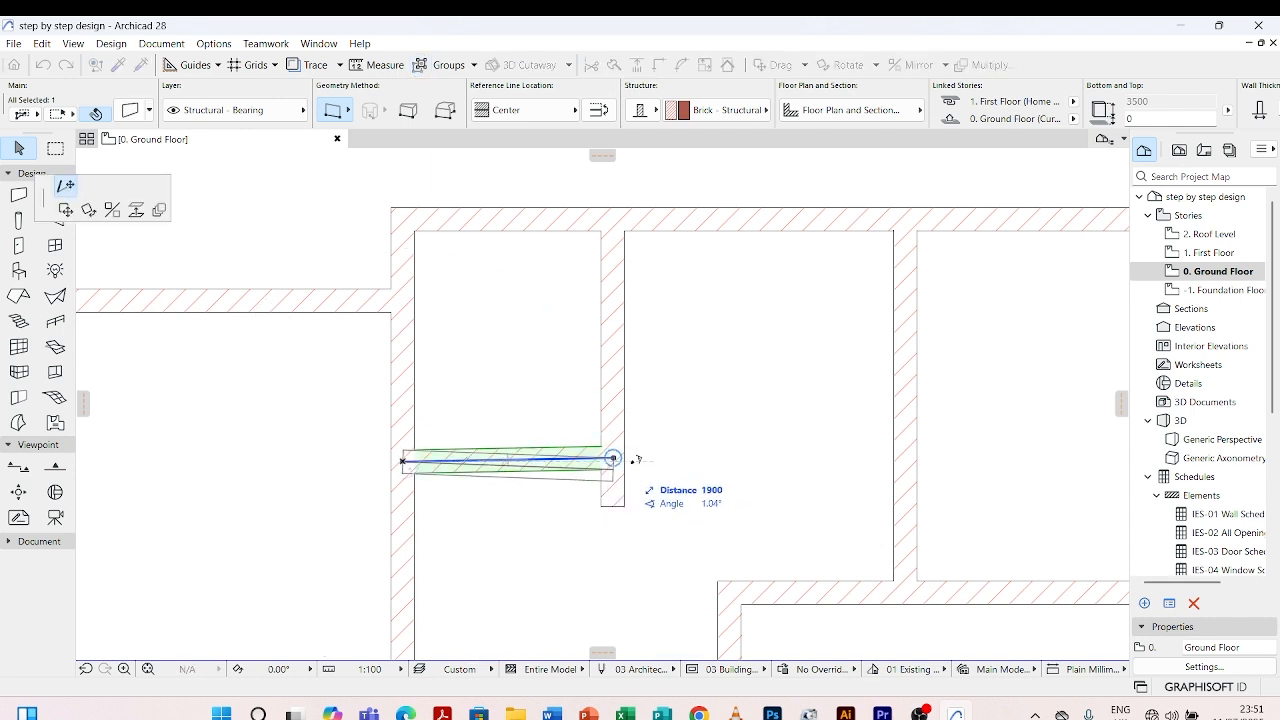
scroll(606, 457, "up", 5)
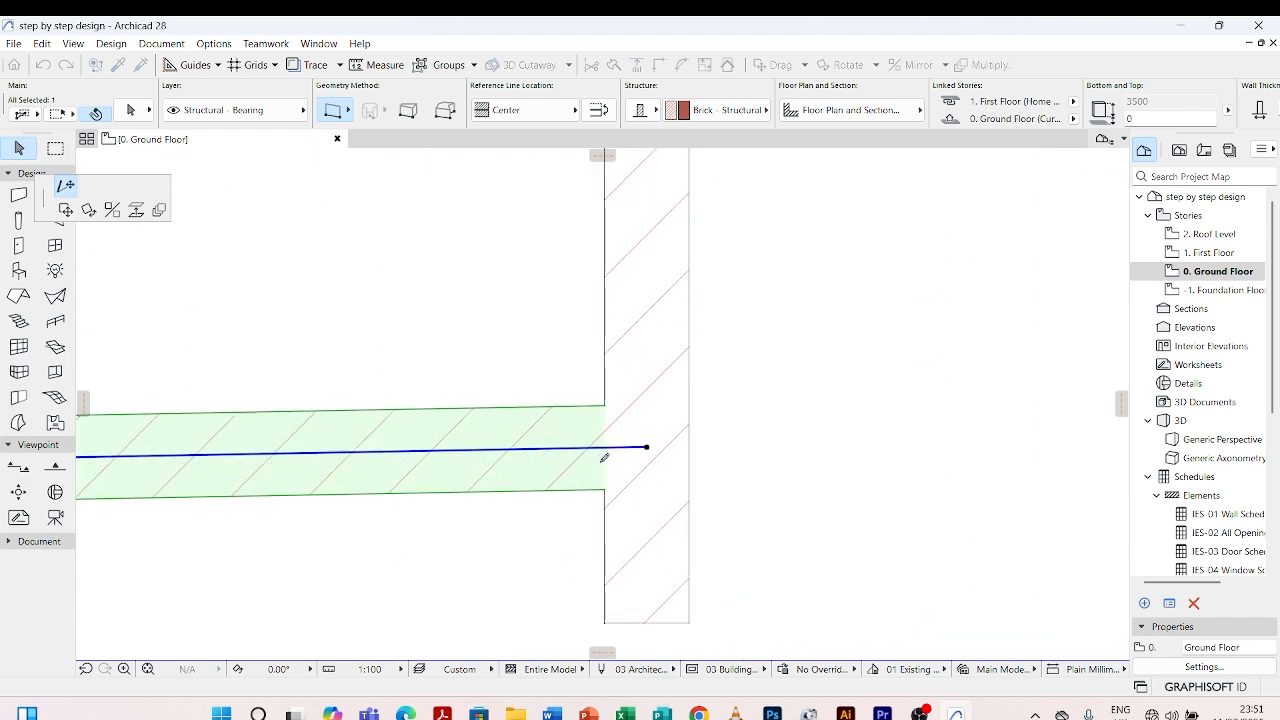
scroll(630, 455, "down", 3)
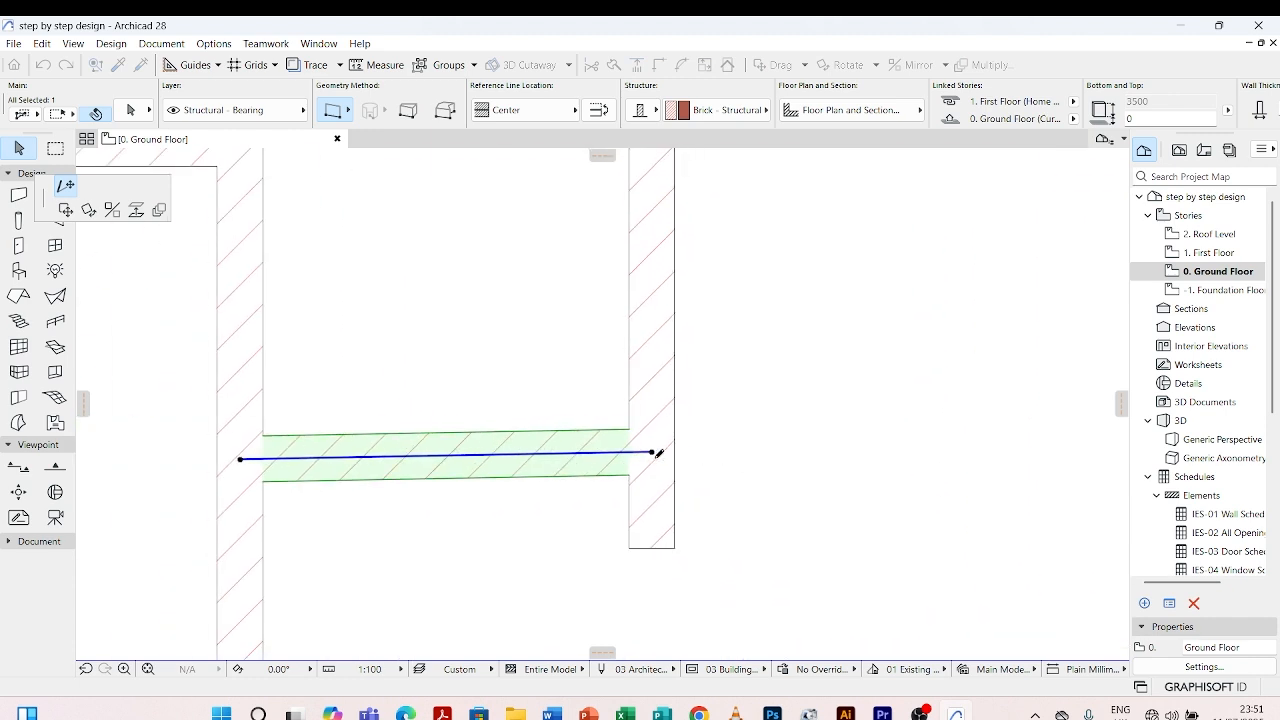
left_click(651, 452)
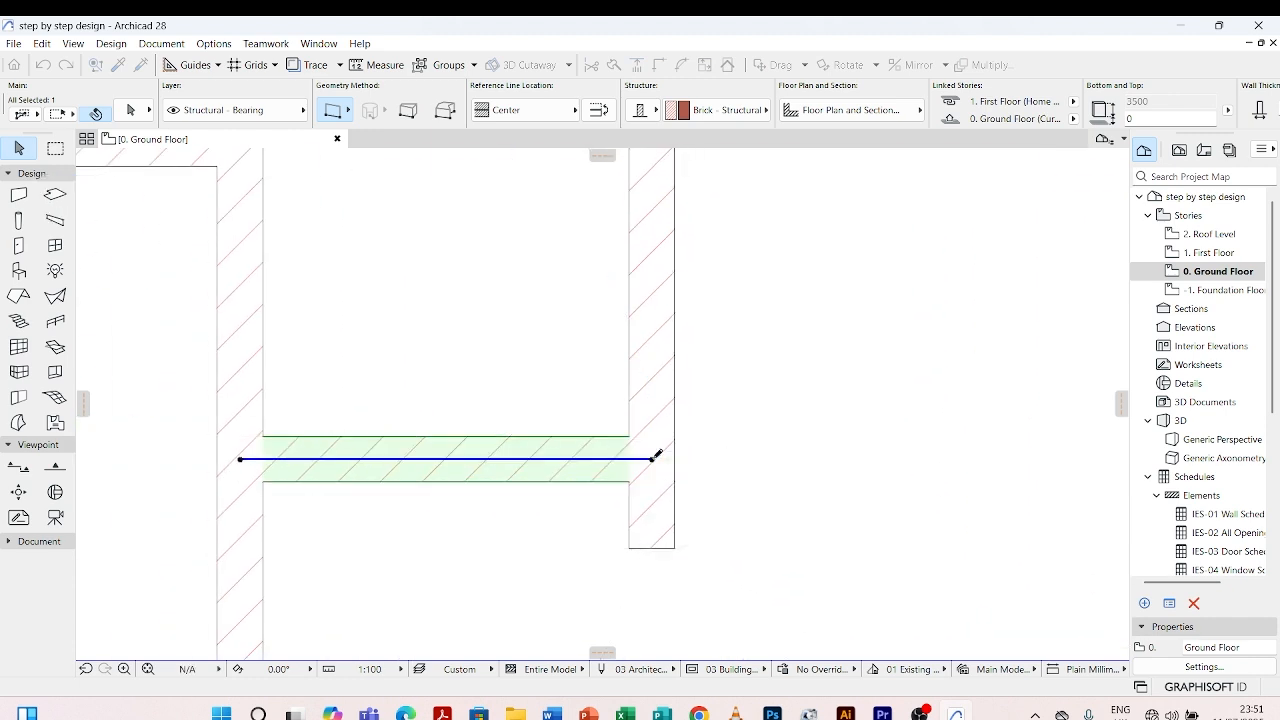
left_click(531, 537)
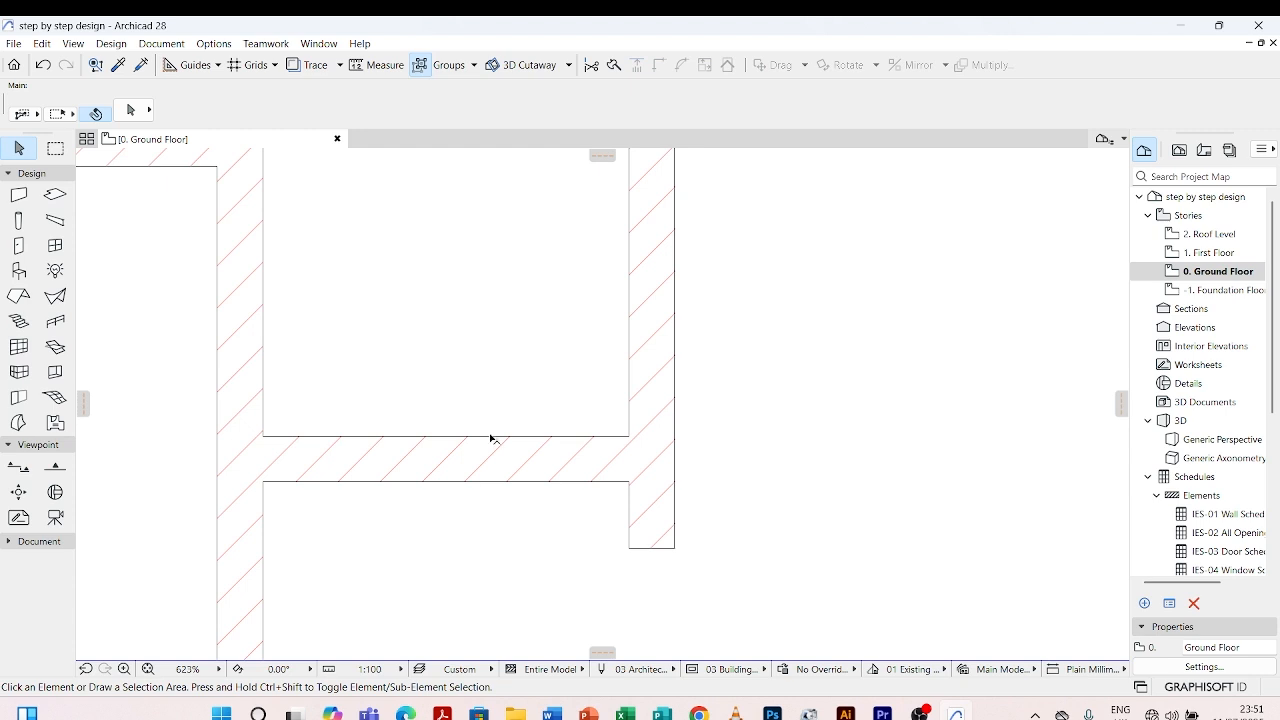
Move the cross wall straight up so its upper face meets the inner face of the top wall
left_click(490, 438)
scroll(490, 438, "down", 3)
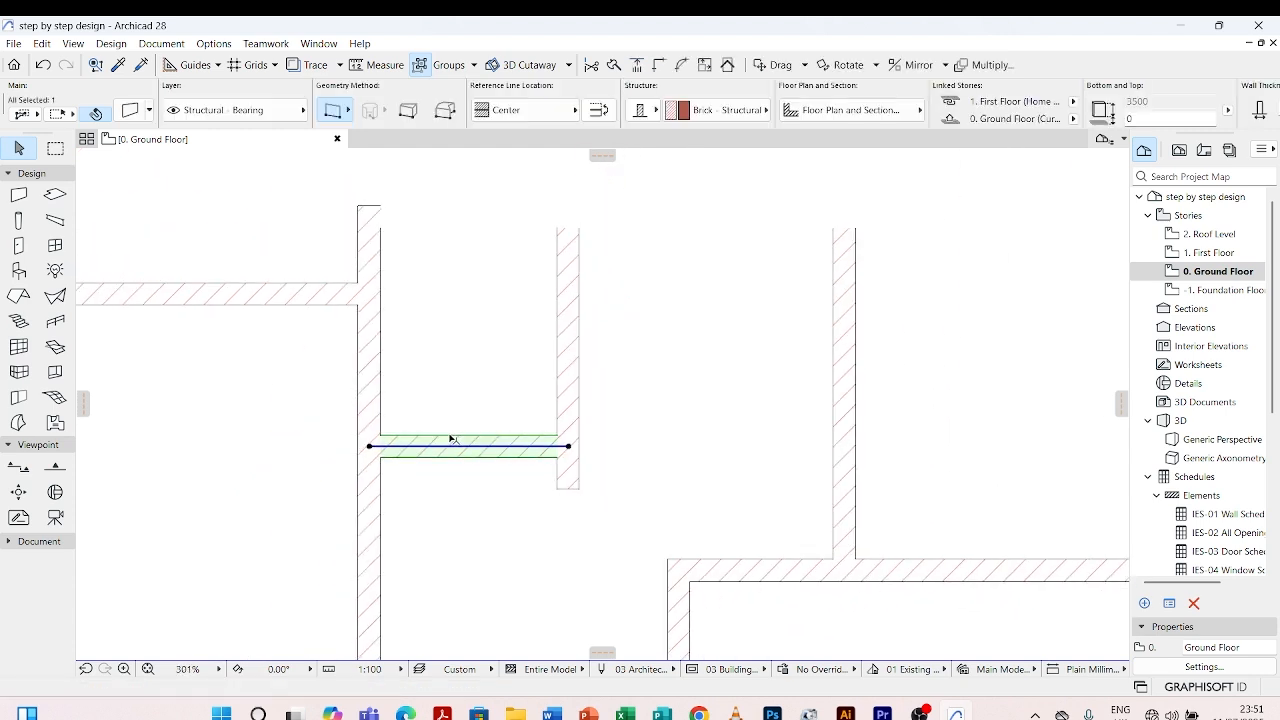
left_click(380, 438)
left_click(449, 515)
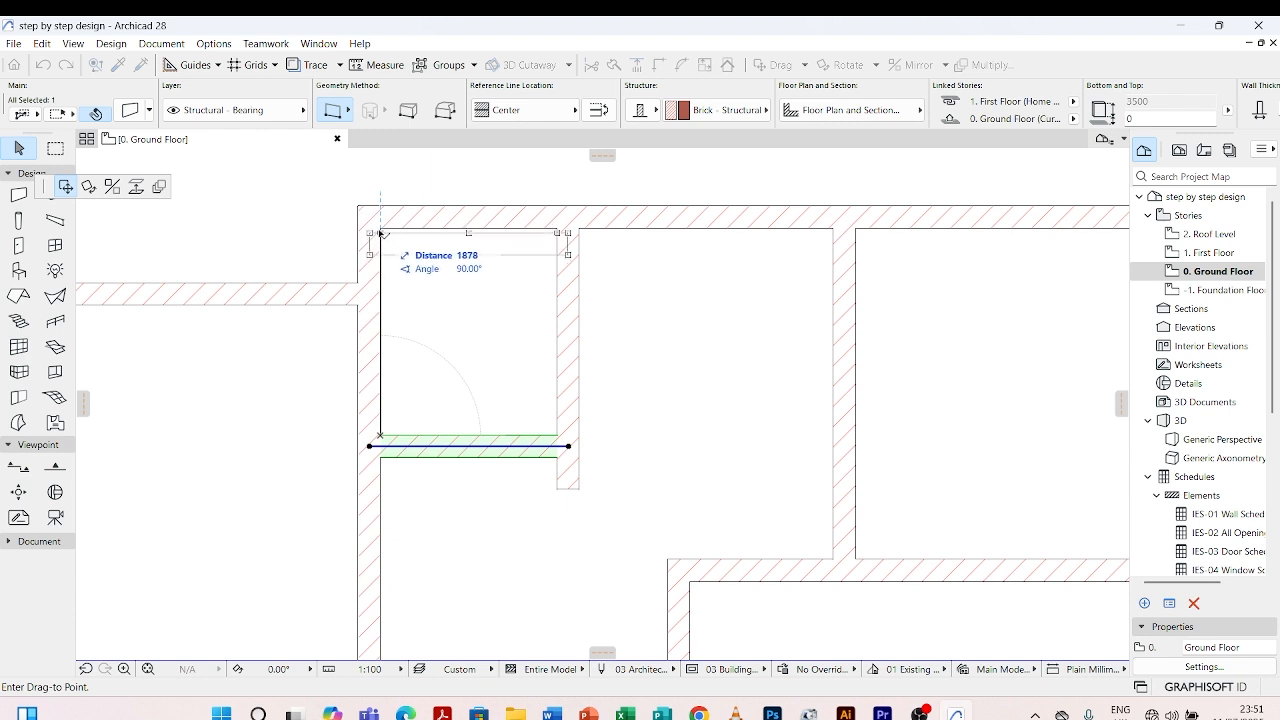
left_click(380, 233)
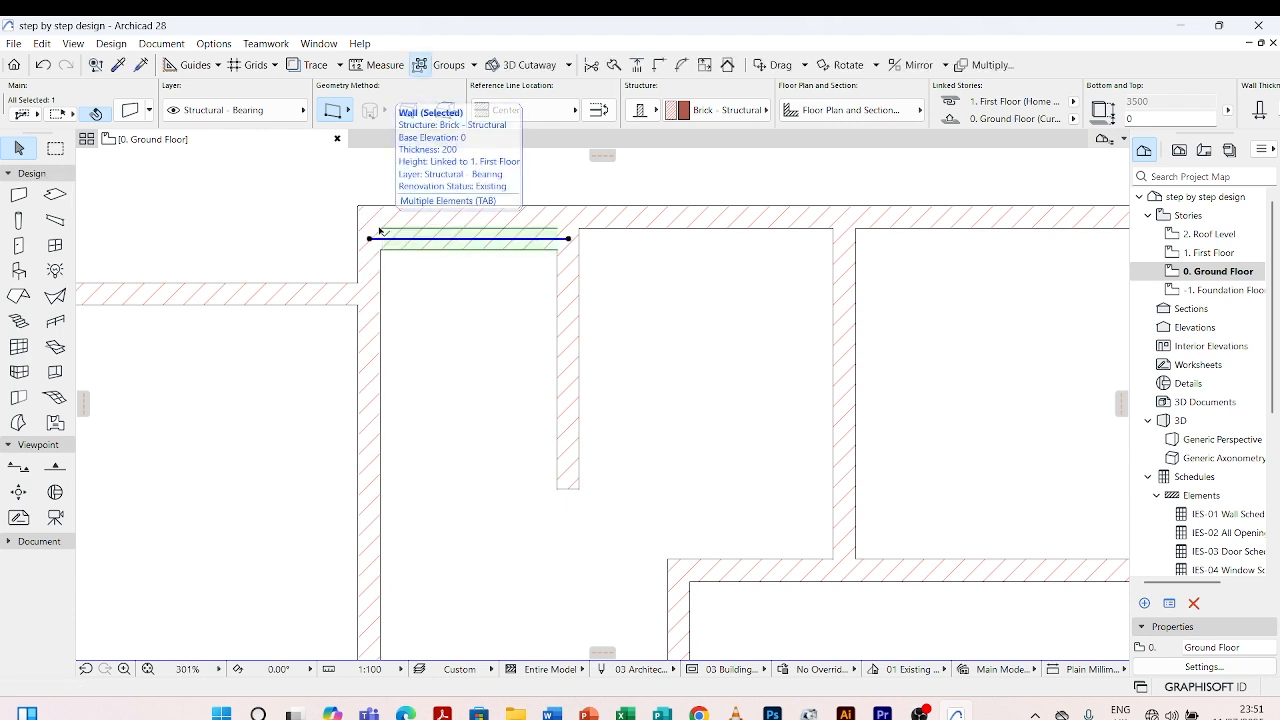
Move the cross wall 1750 mm straight down from the top wall's inner face
left_click(380, 236)
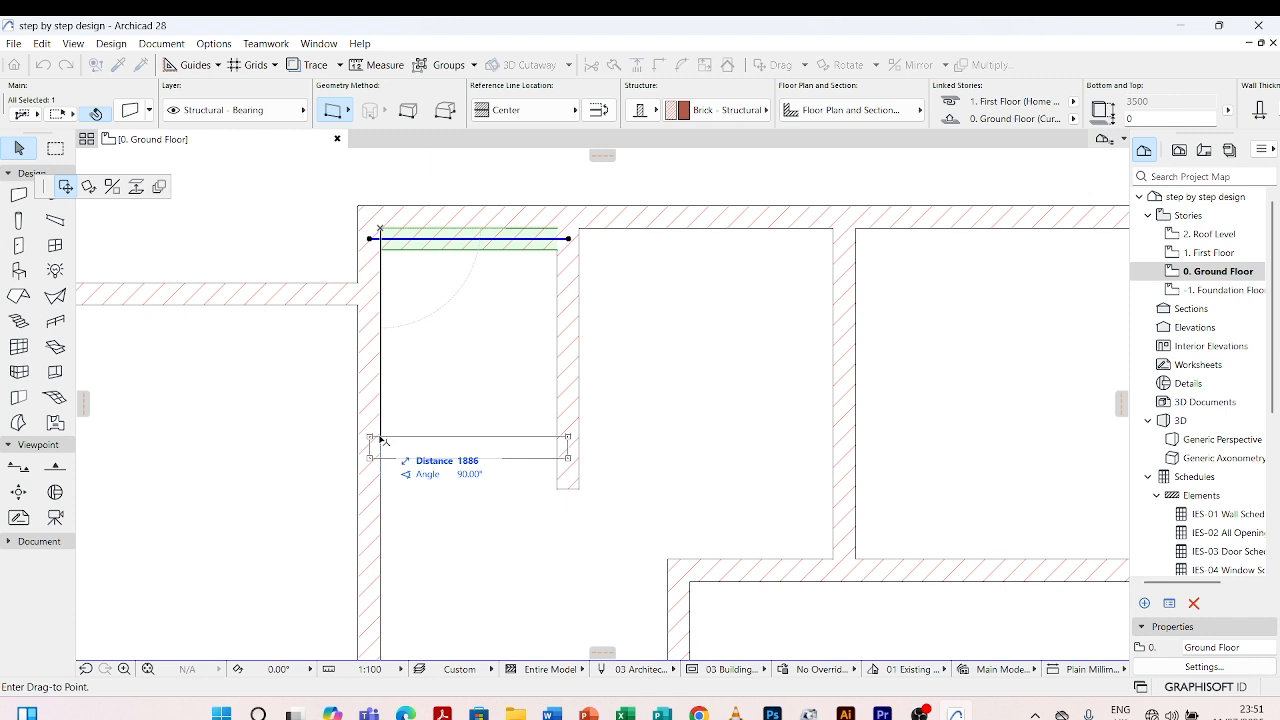
type("1750")
key("Return")
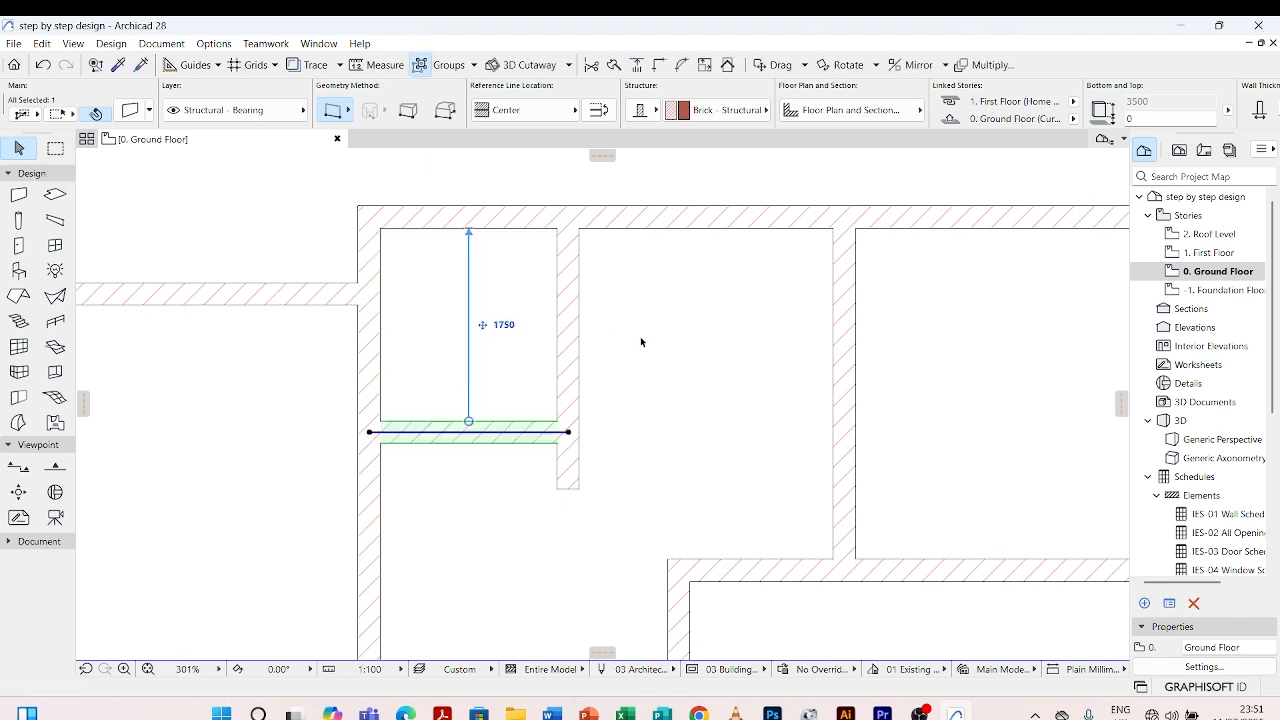
key("Escape")
scroll(574, 366, "down", 3)
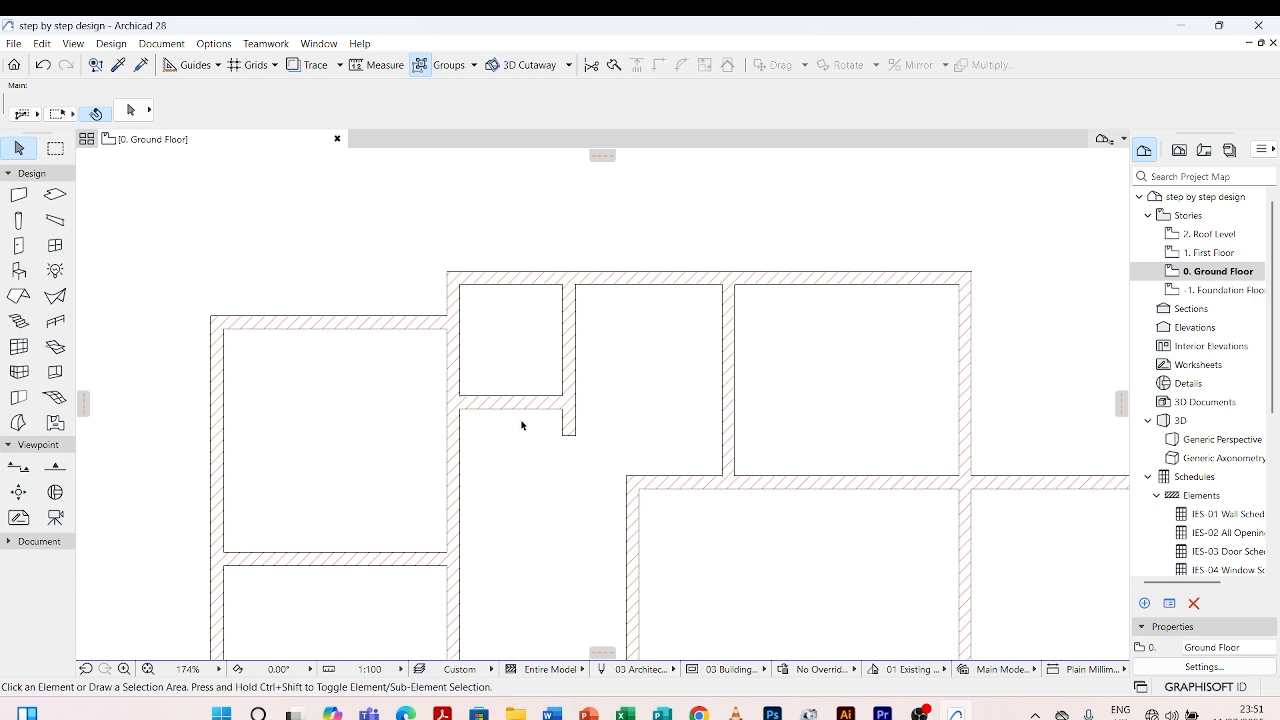
scroll(604, 369, "down", 2)
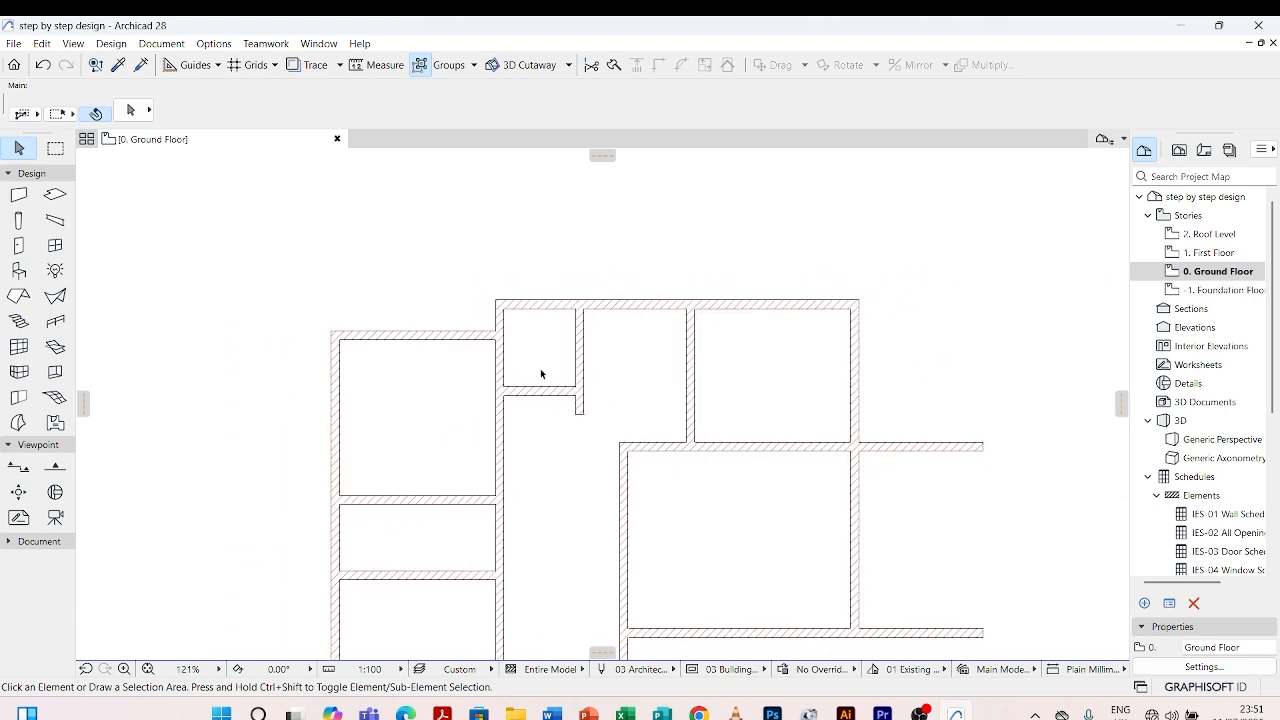
scroll(537, 354, "down", 3)
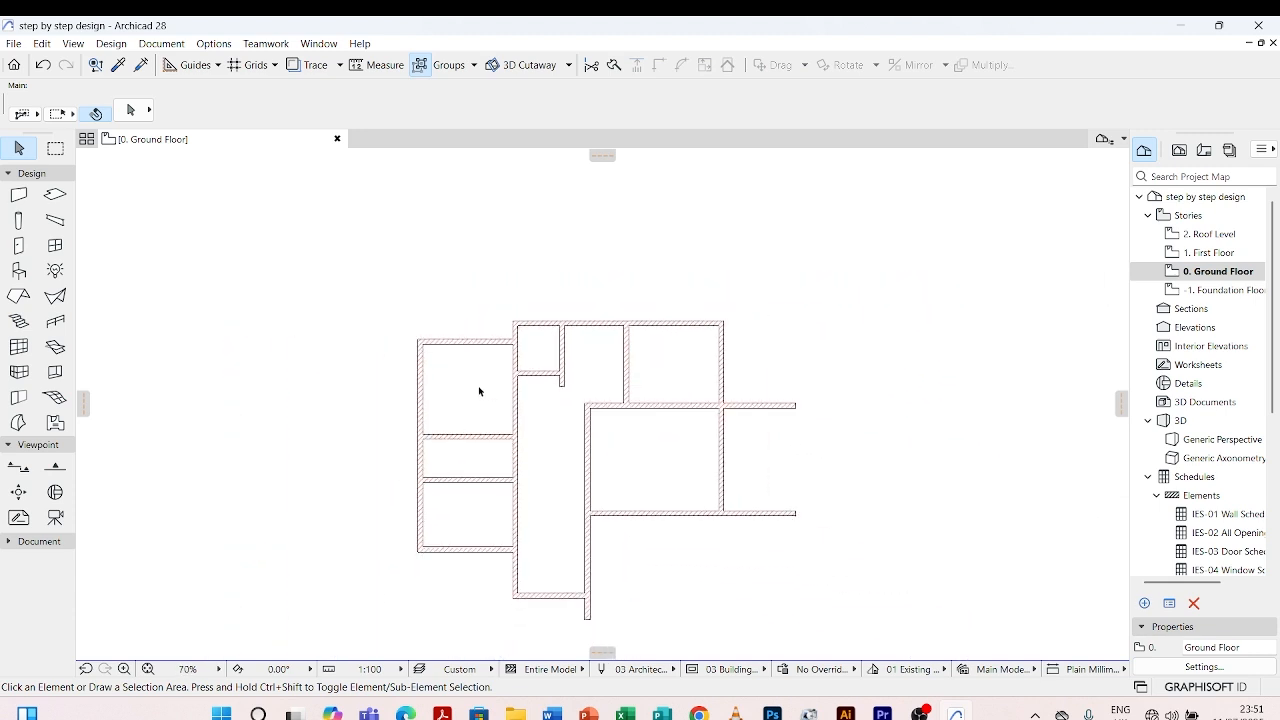
scroll(479, 391, "up", 3)
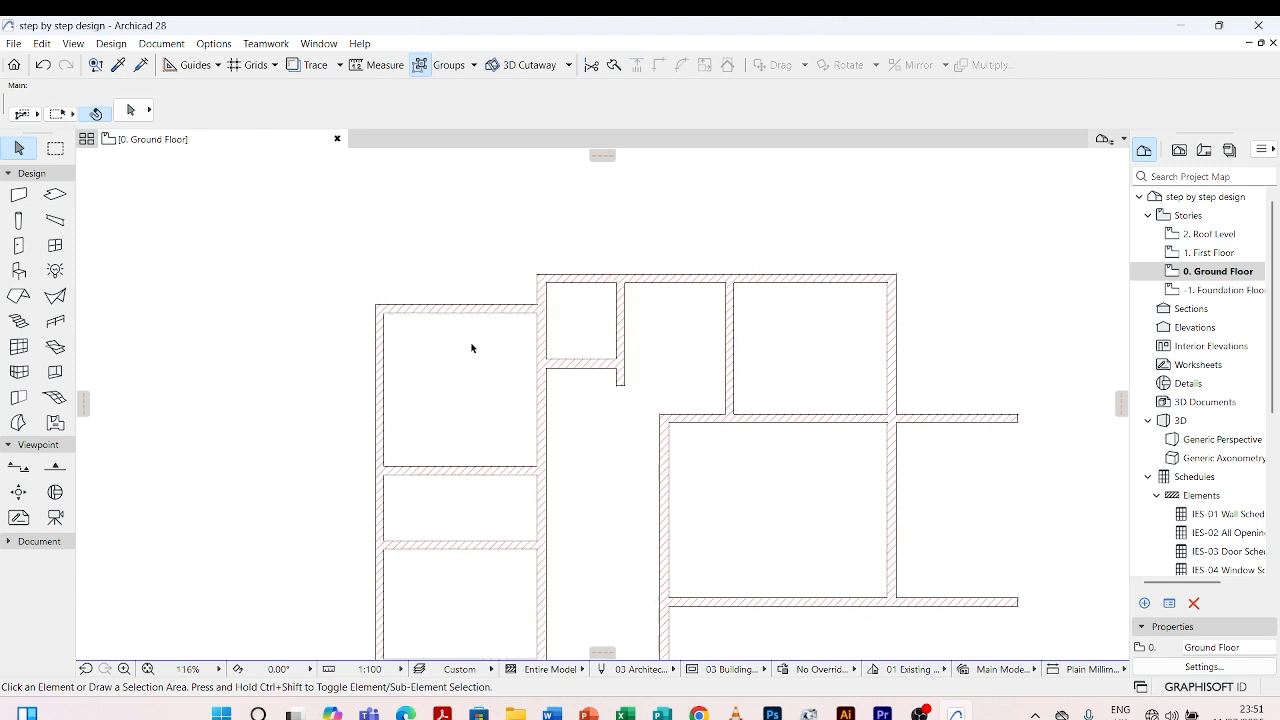
scroll(471, 346, "down", 3)
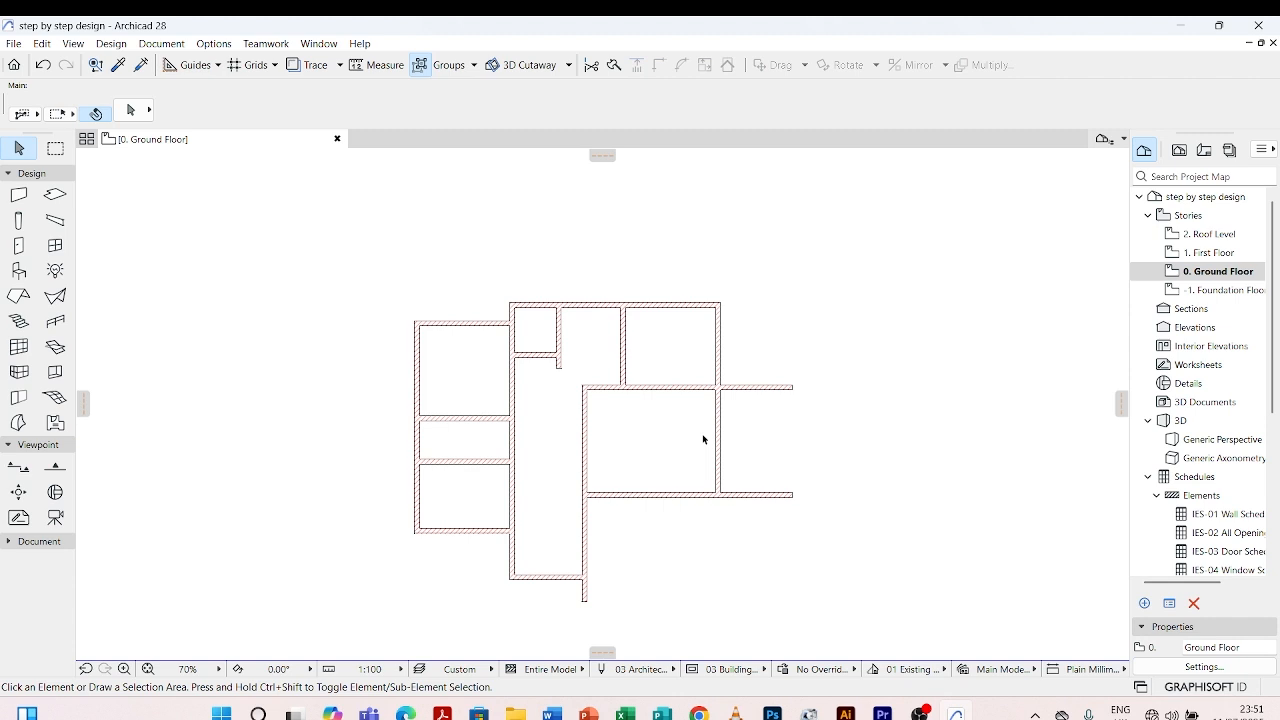
Adjust the horizontal wall between the two right-hand rooms so it ends at the outer vertical wall
scroll(746, 389, "down", 2)
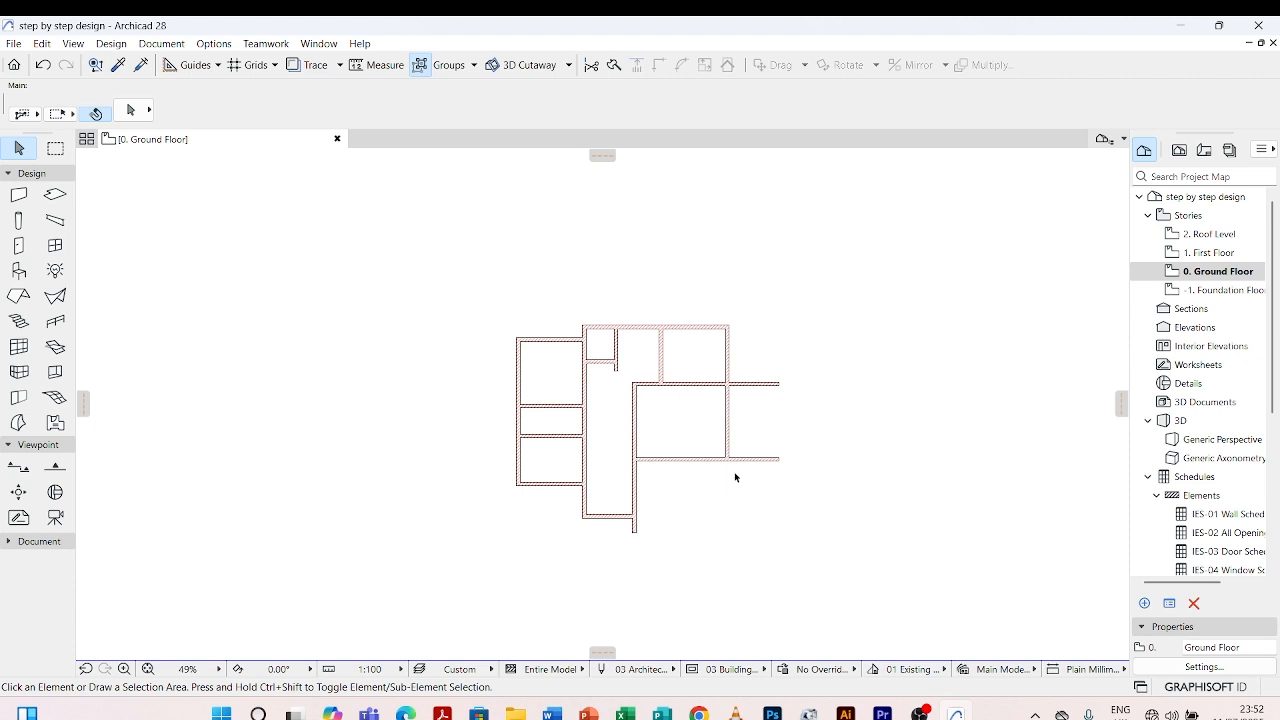
scroll(740, 420, "up", 1)
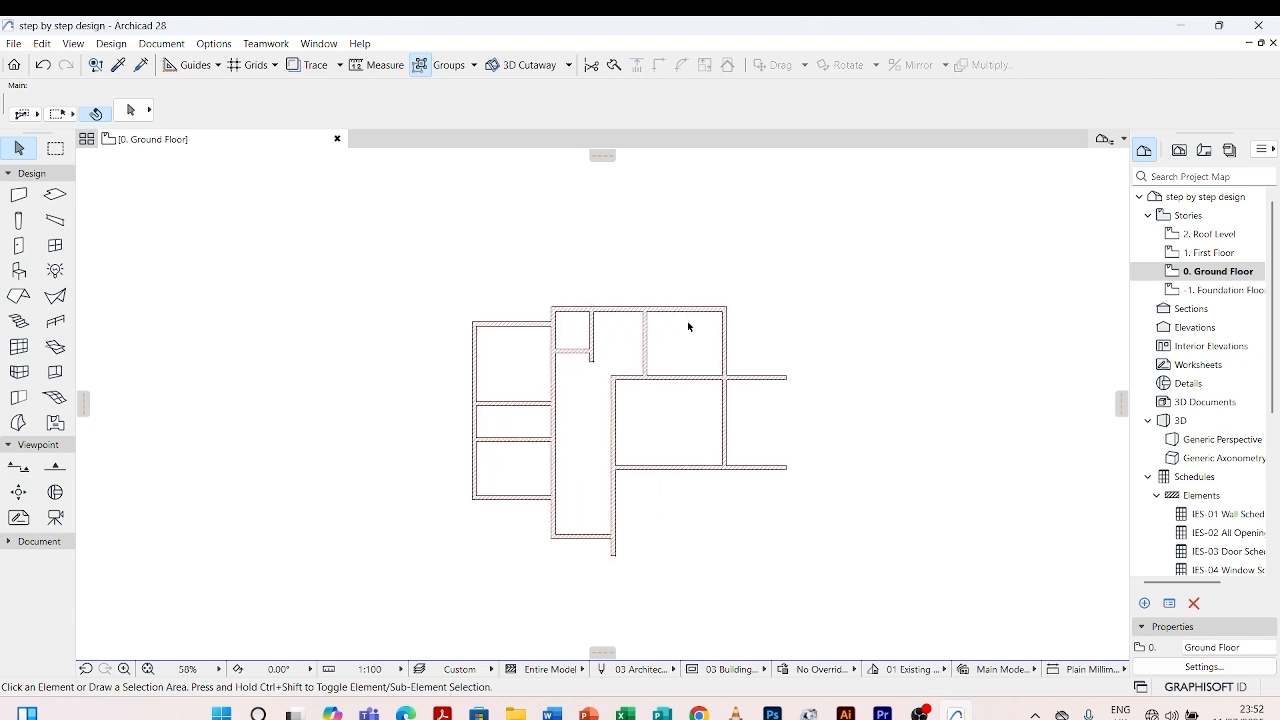
scroll(688, 326, "up", 3)
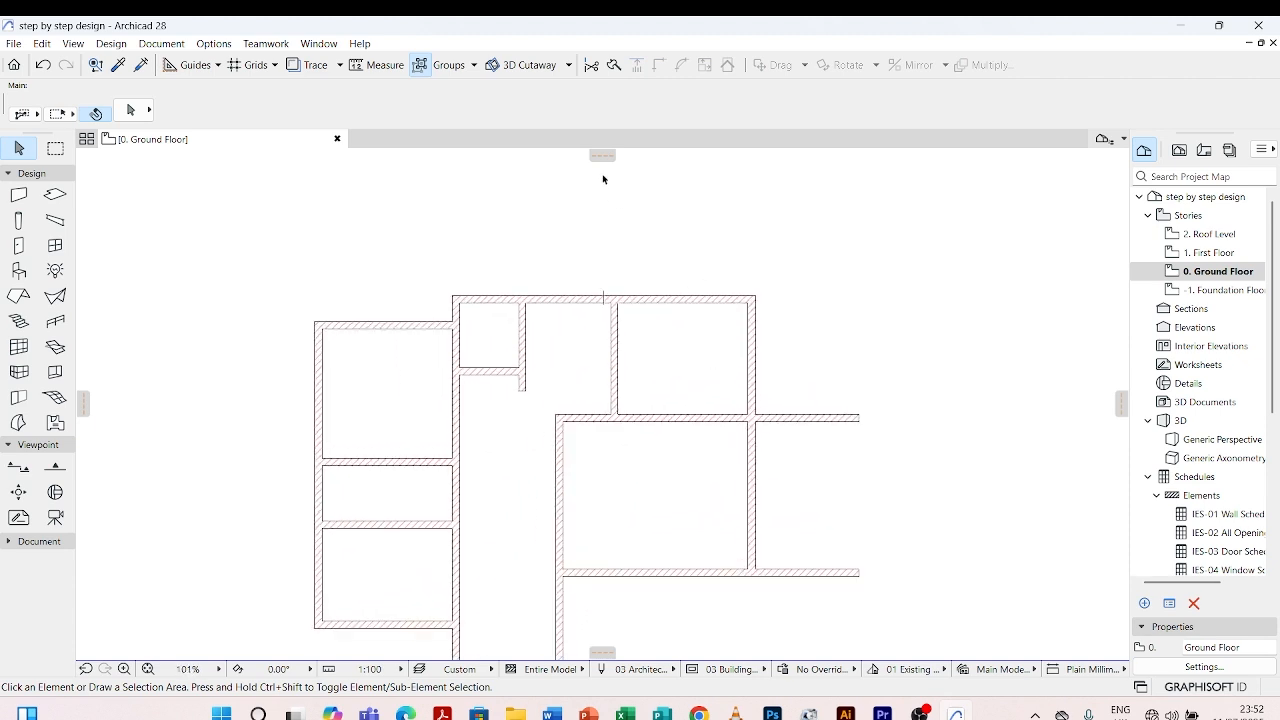
left_click(660, 419)
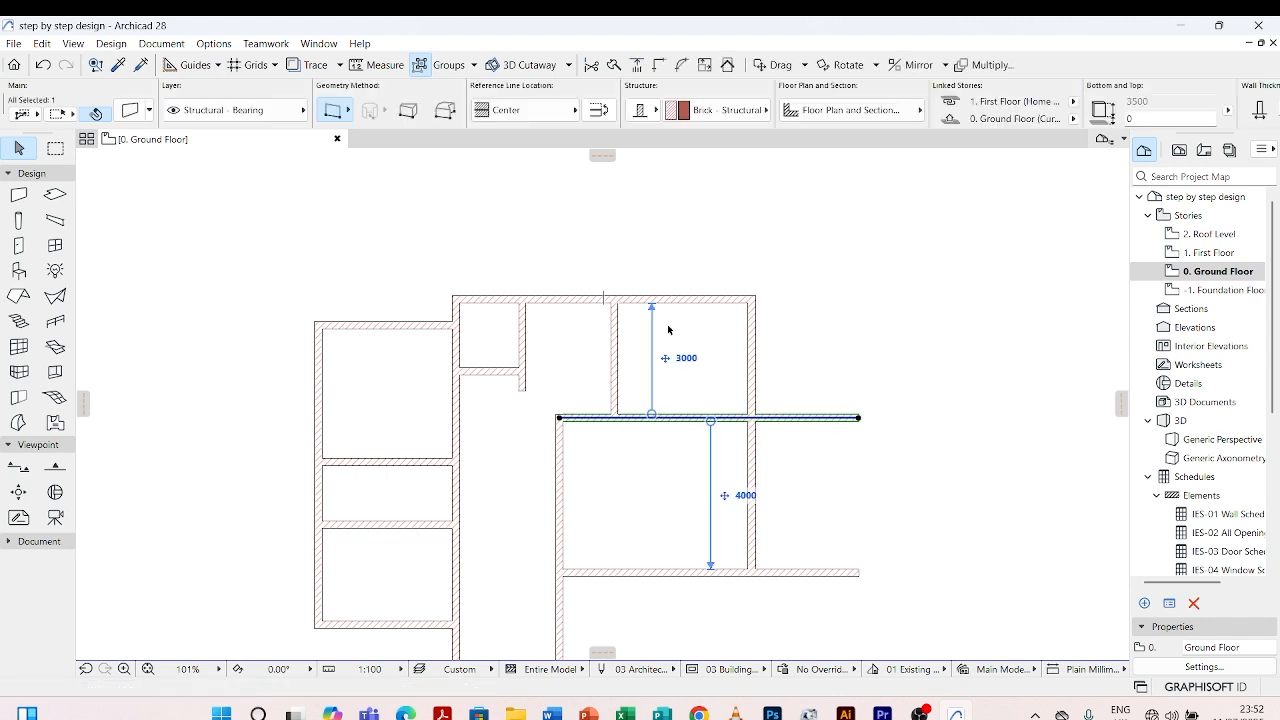
left_click(637, 65)
scroll(789, 434, "up", 2)
scroll(735, 400, "up", 2)
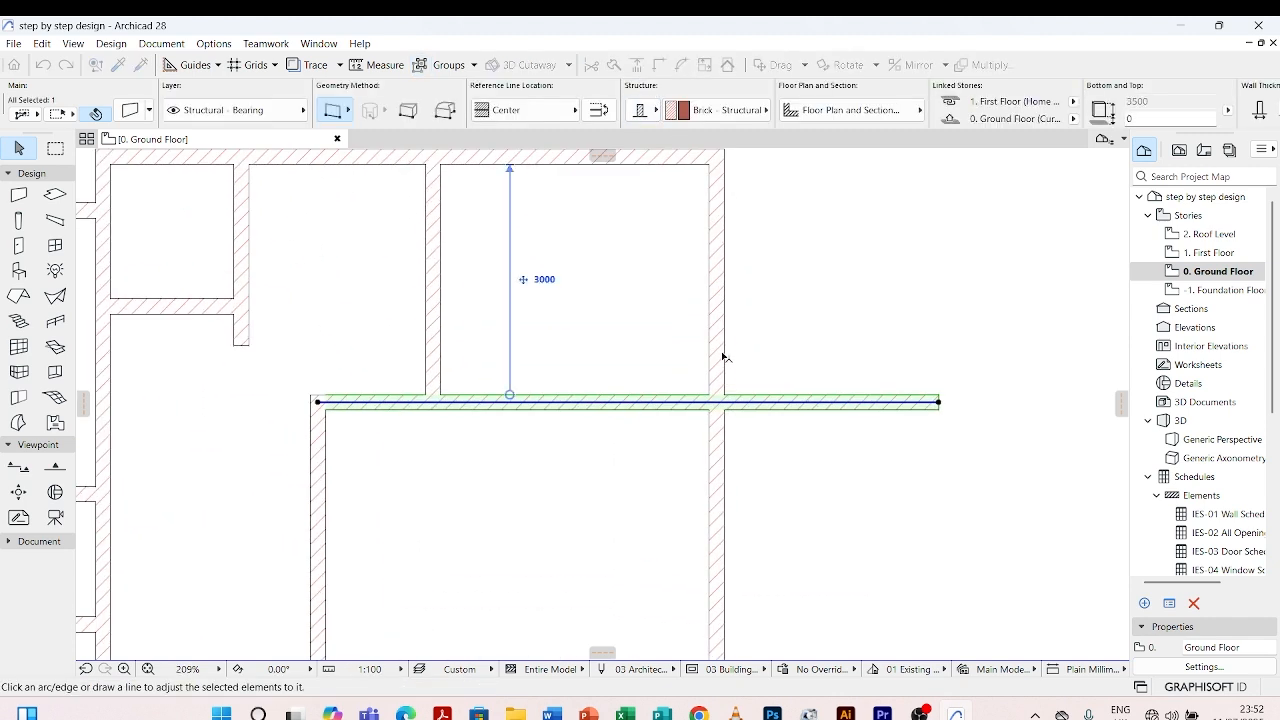
key("Escape")
scroll(727, 480, "down", 6)
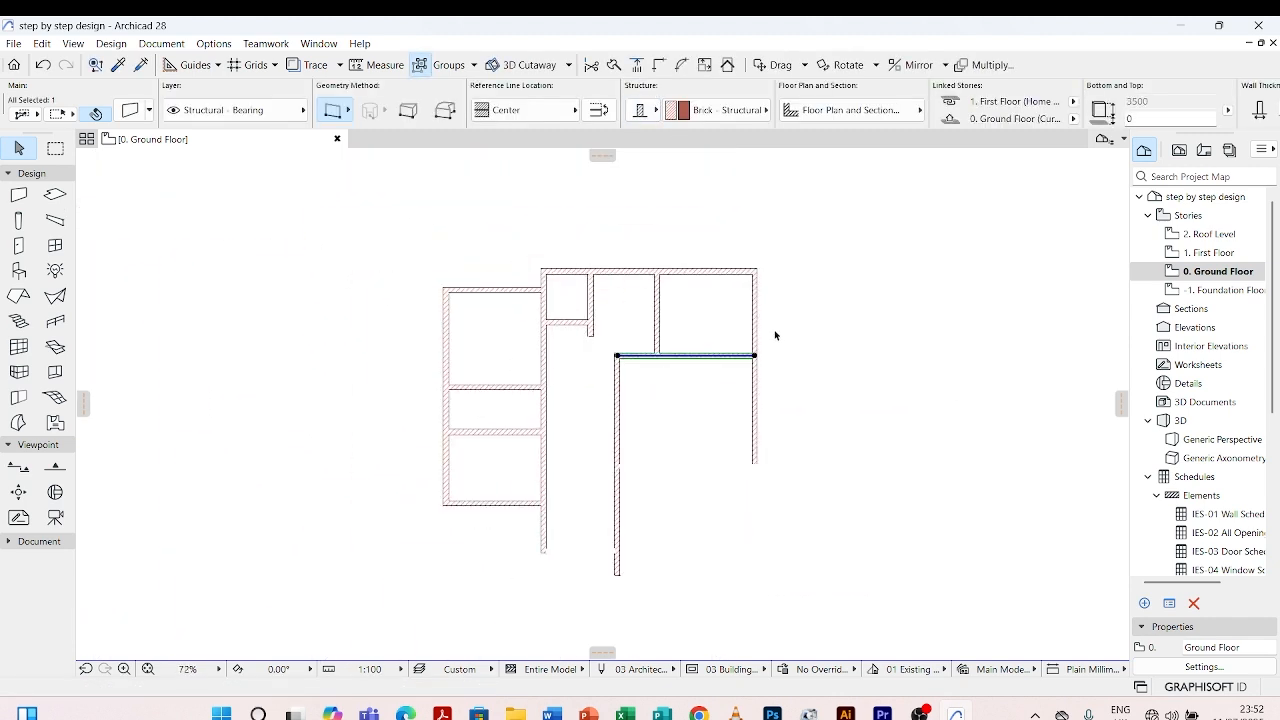
key("Escape")
Adjust the bottom wall of the 4000 mm deep right-hand room so it ends at the outer vertical wall
left_click(721, 466)
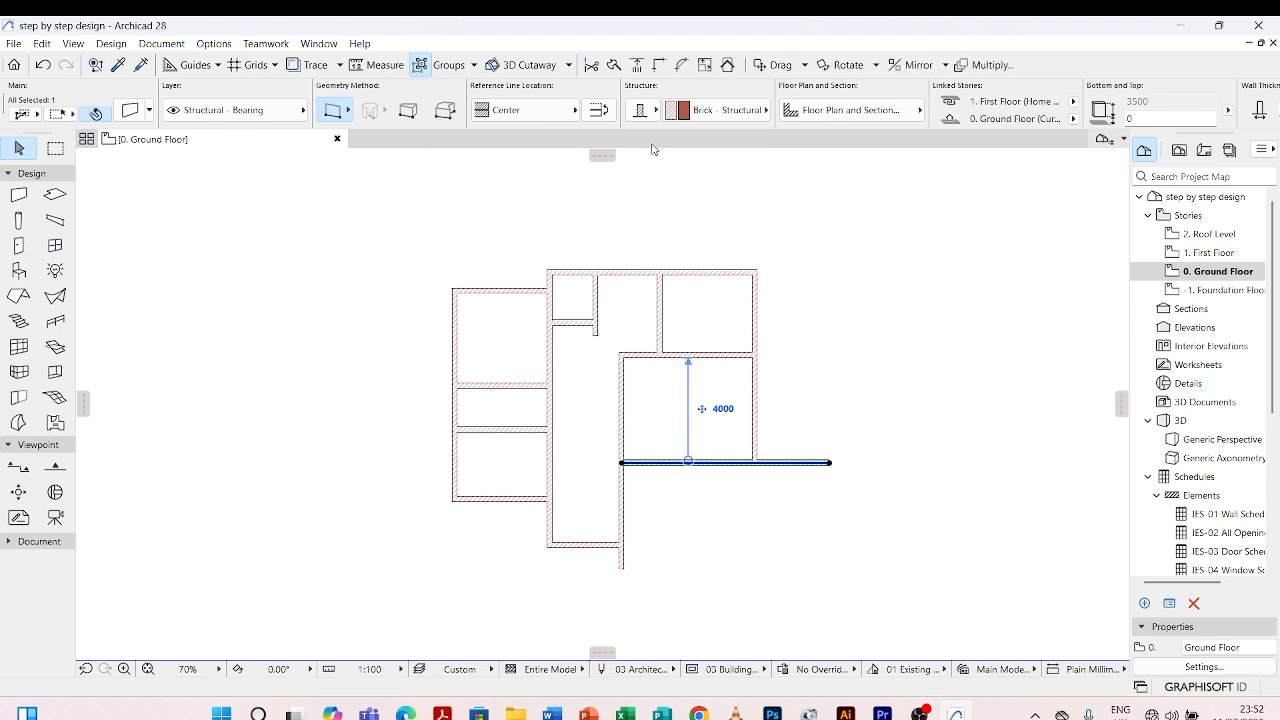
left_click(640, 65)
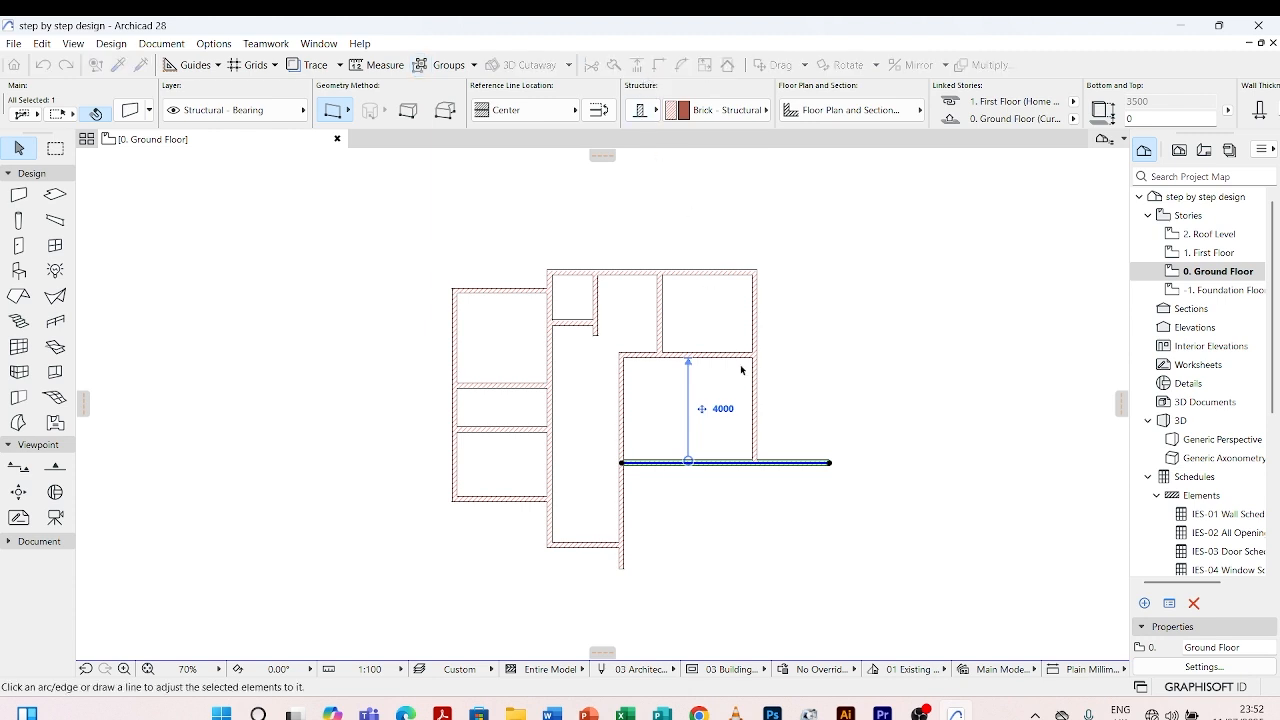
scroll(757, 438, "up", 6)
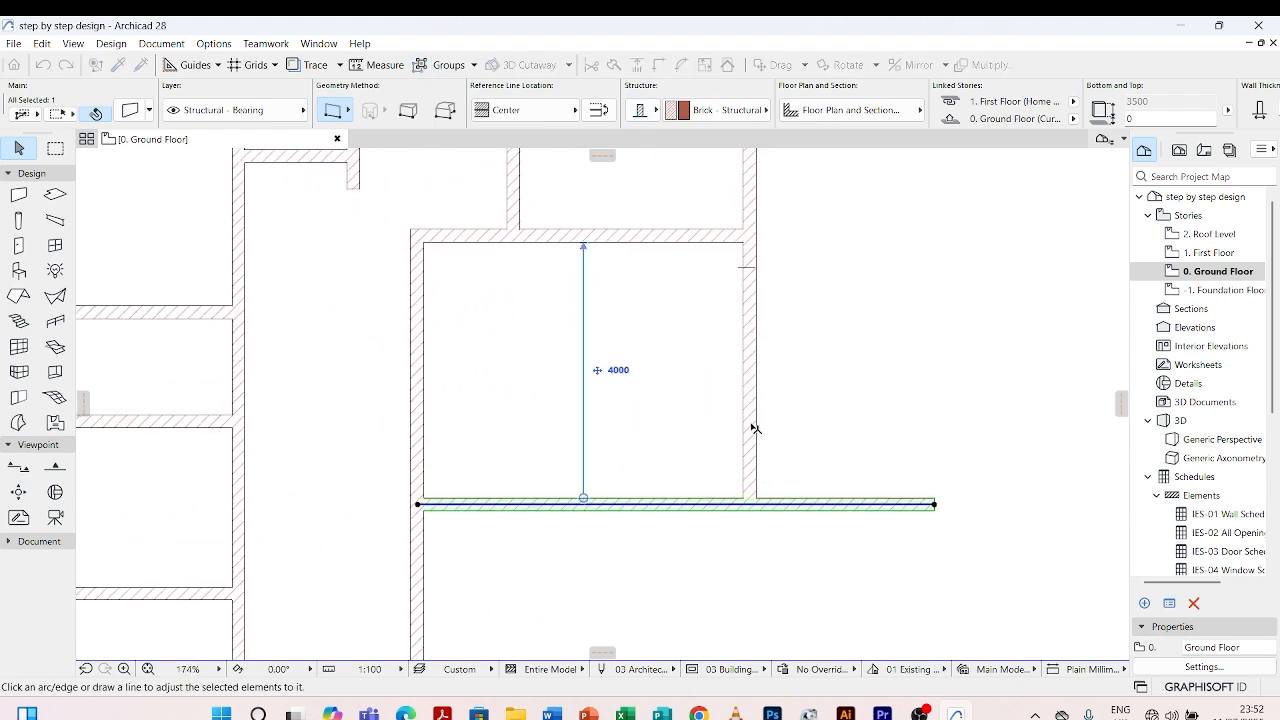
left_click(752, 432)
key("Escape")
scroll(640, 400, "down", 5)
scroll(603, 434, "up", 5)
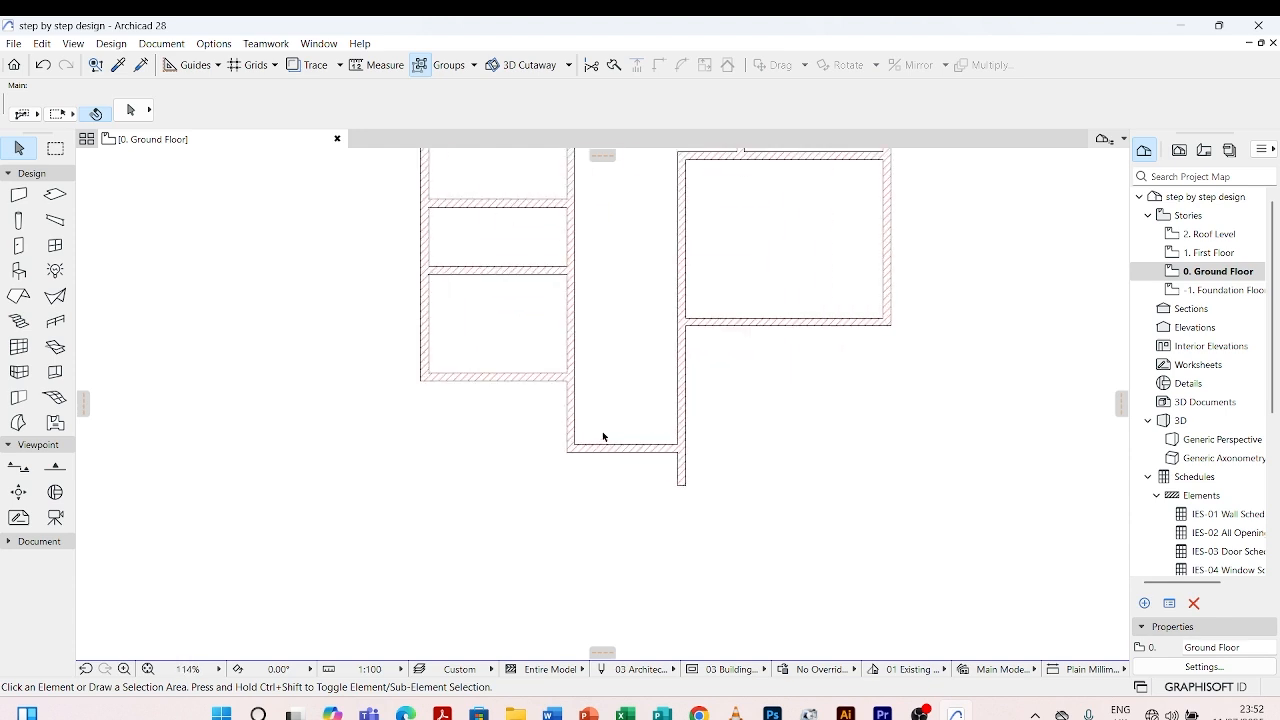
Intersect the long vertical corridor wall with the corridor's bottom wall to form a clean corner
left_click(710, 408)
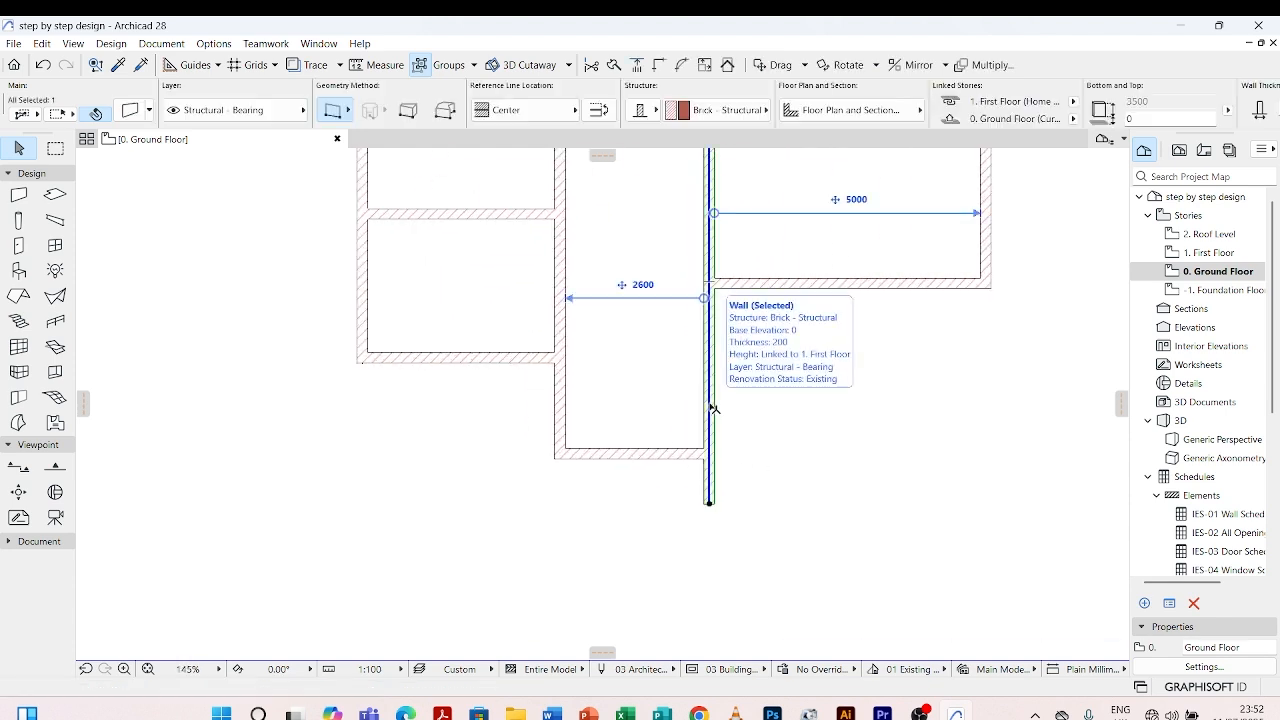
left_click(657, 456, "shift")
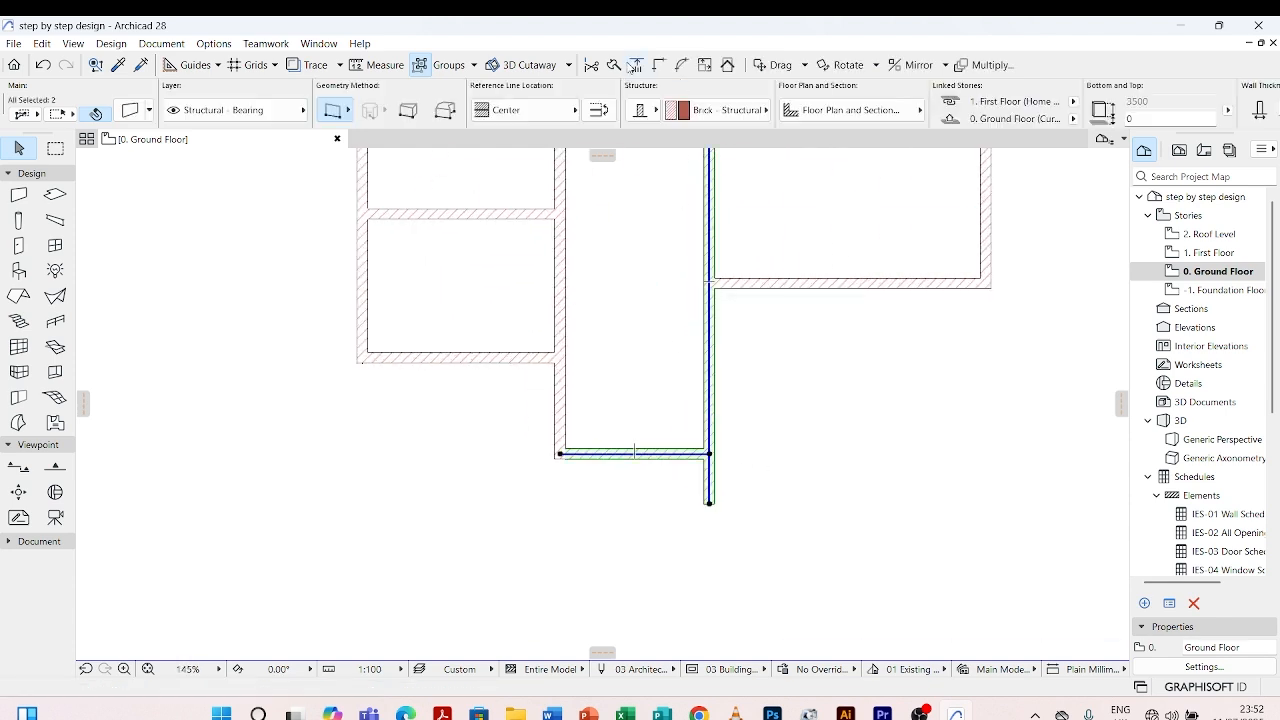
left_click(660, 64)
scroll(600, 498, "down", 4)
left_click(509, 499)
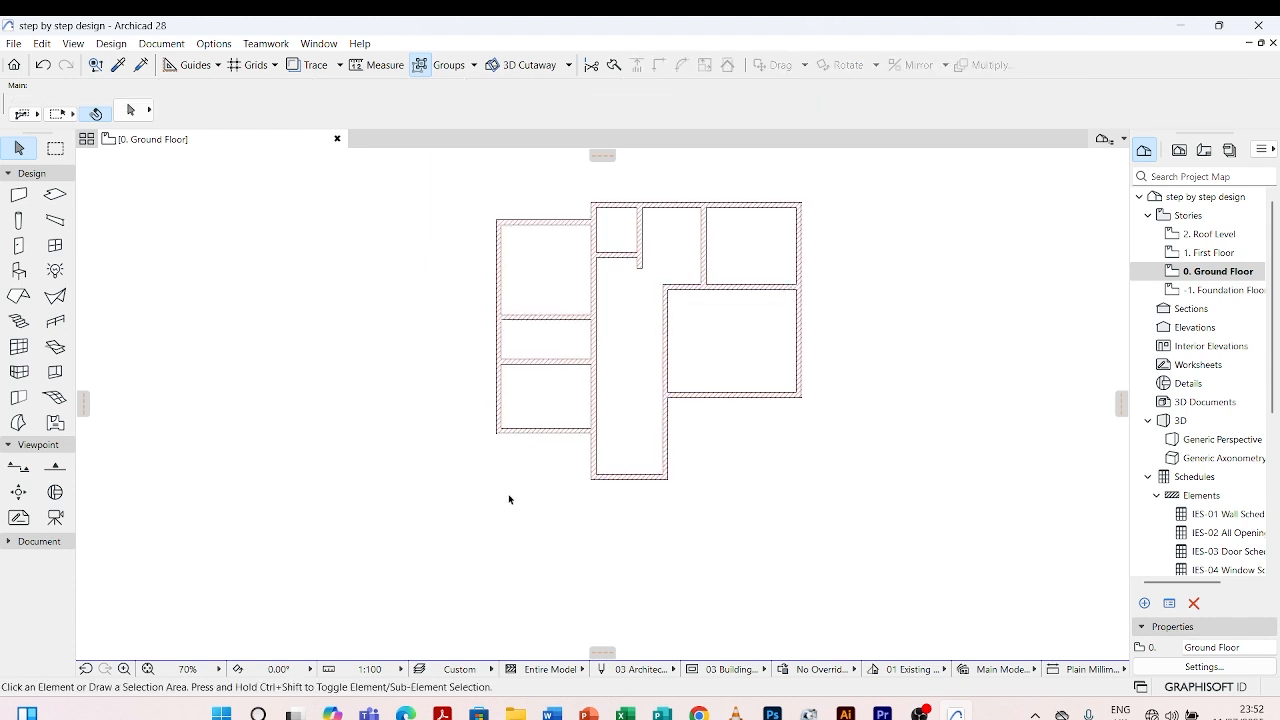
Intersect the small room's cross wall with its short vertical wall to close the corner
scroll(600, 210, "up", 5)
left_click(635, 311)
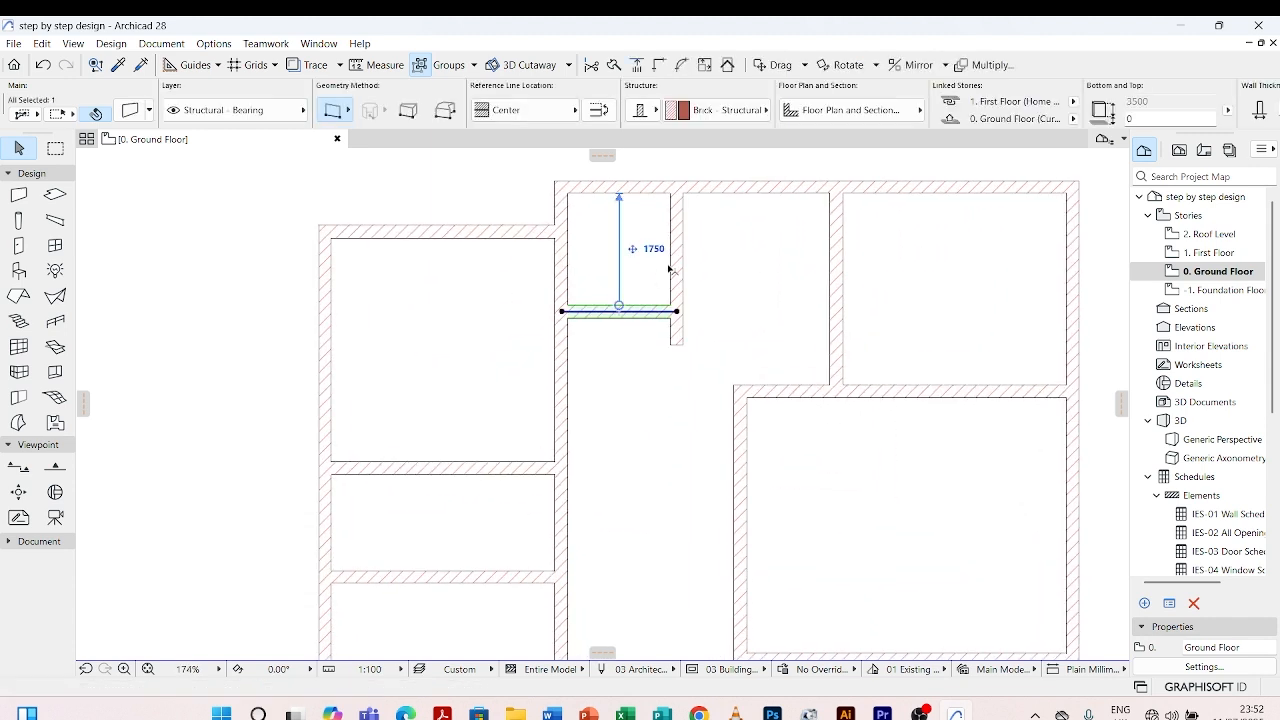
left_click(677, 250, "shift")
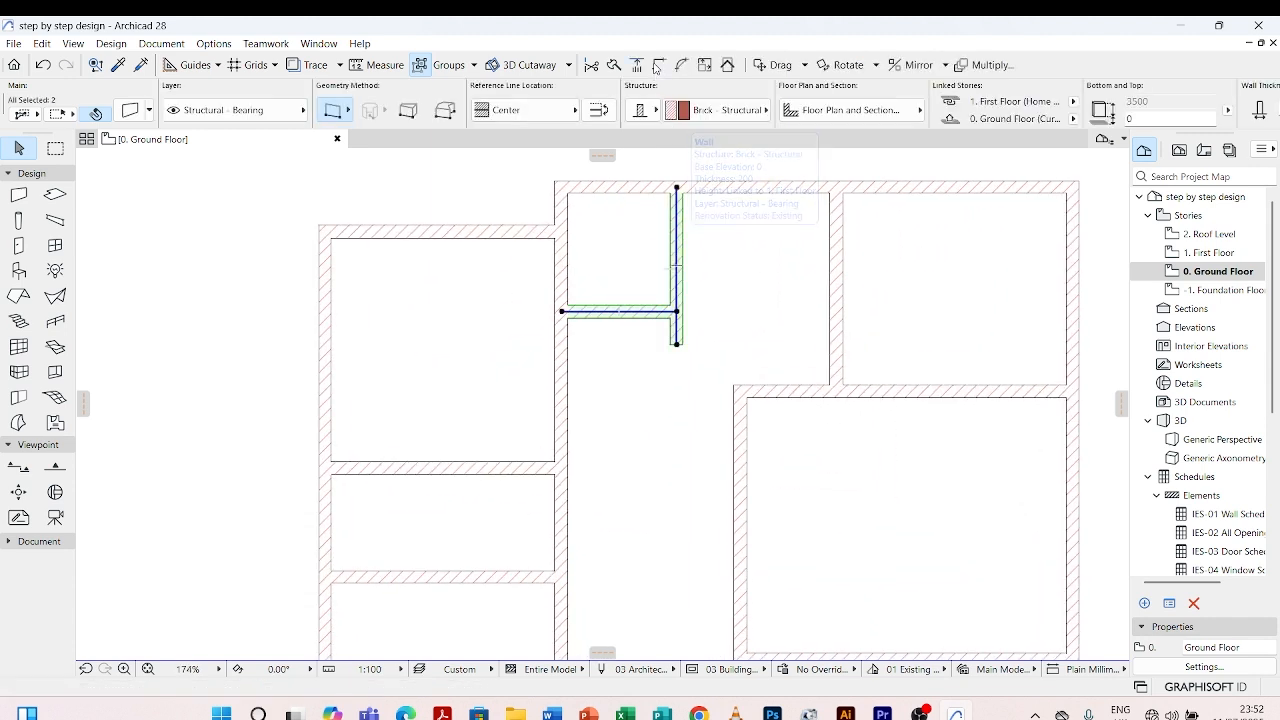
left_click(658, 66)
left_click(641, 380)
scroll(675, 295, "down", 5)
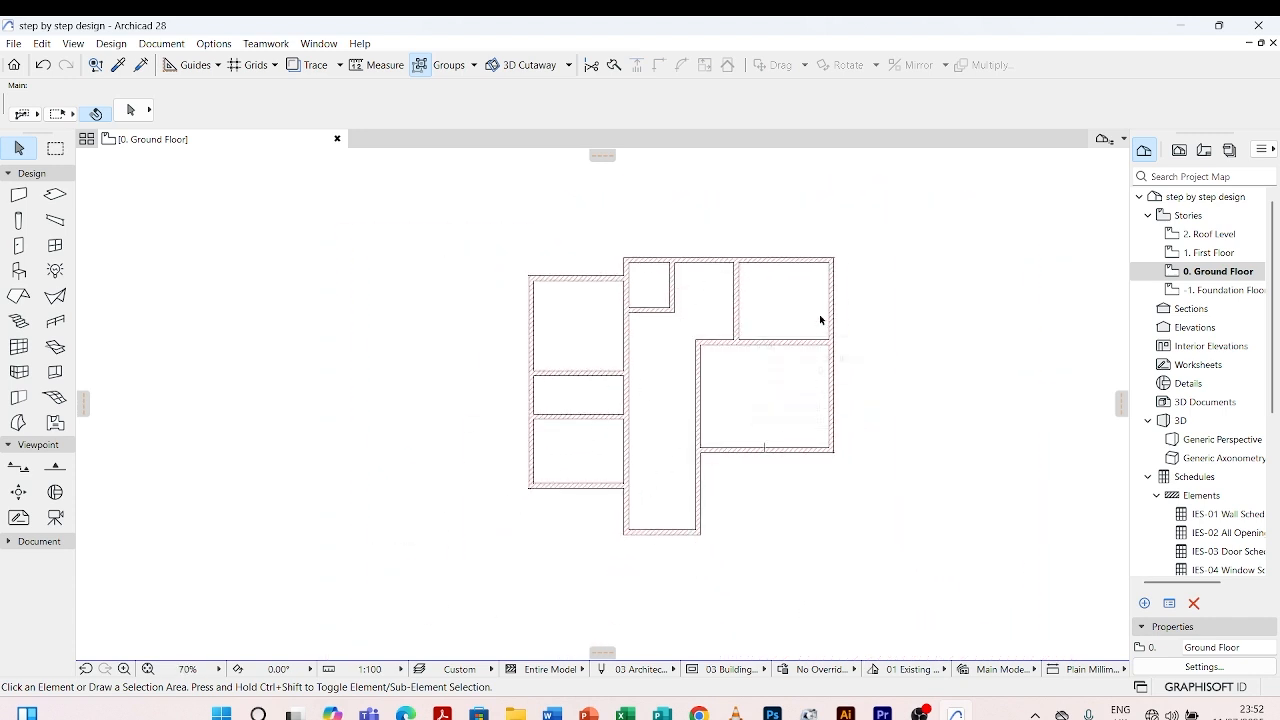
Enclose the entire ground floor plan in a rectangular marquee that covers all floors
scroll(819, 314, "up", 1)
scroll(625, 342, "down", 2)
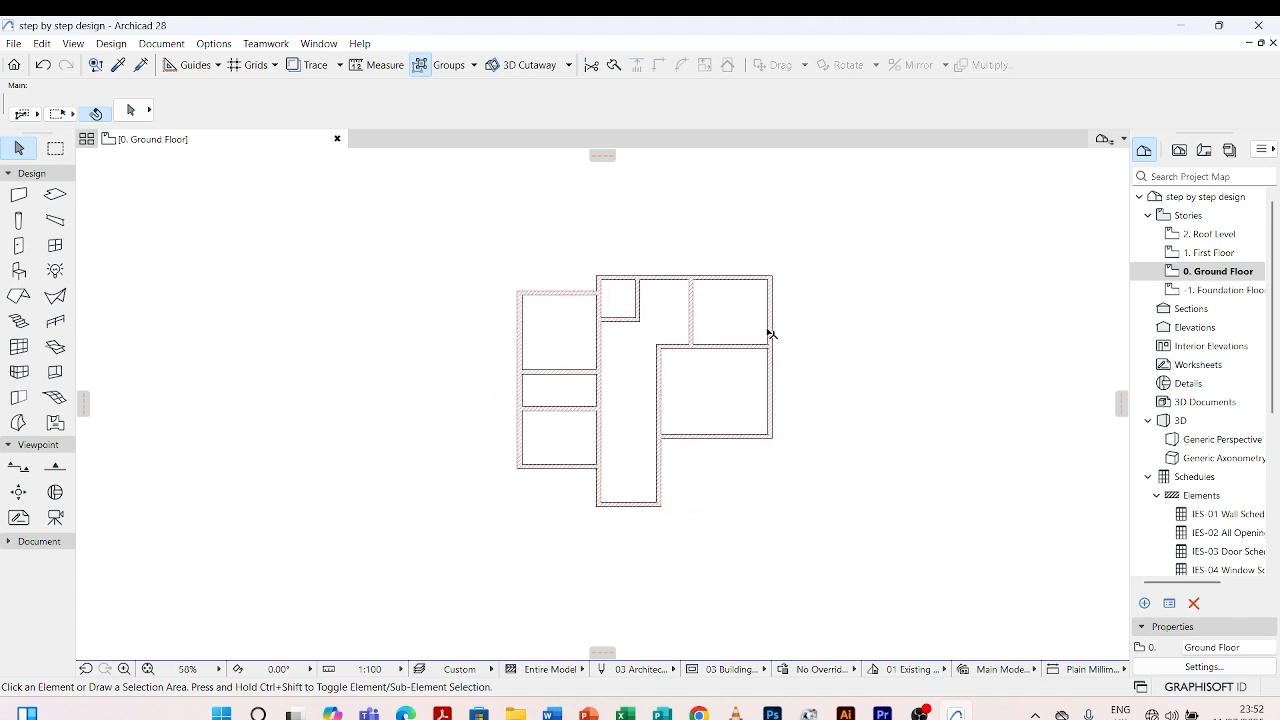
scroll(770, 333, "up", 1)
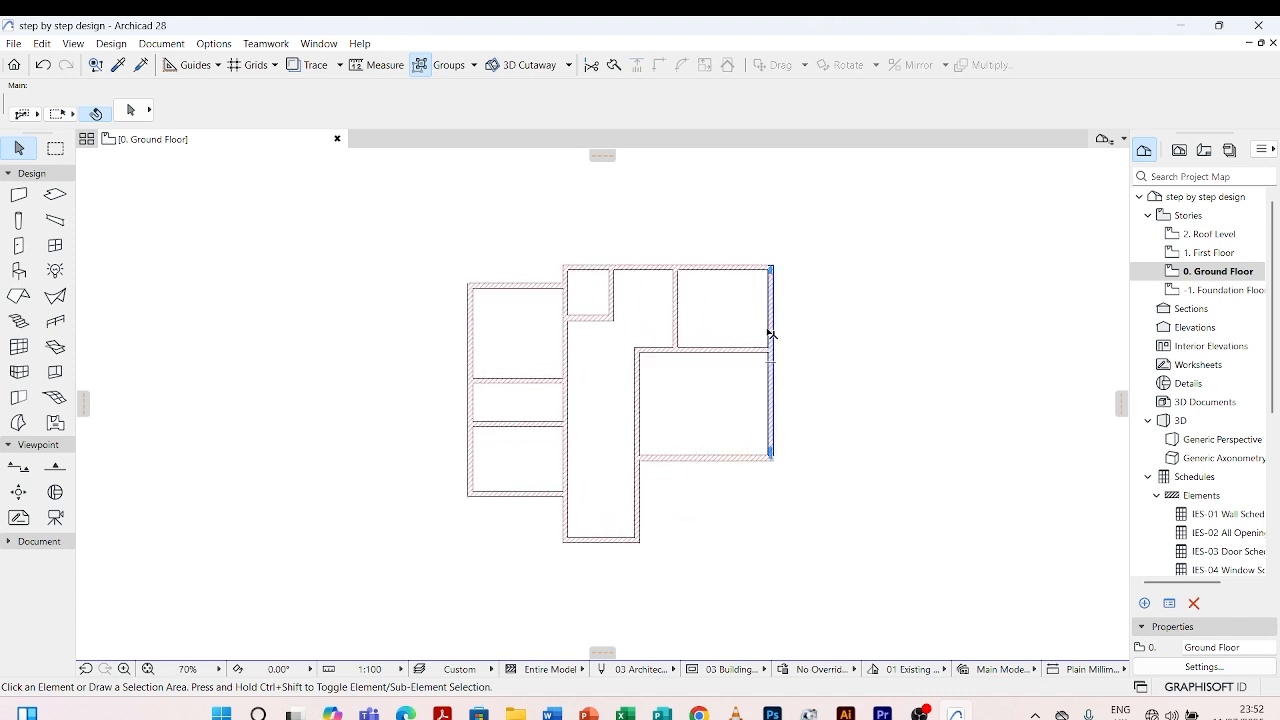
left_click(770, 335)
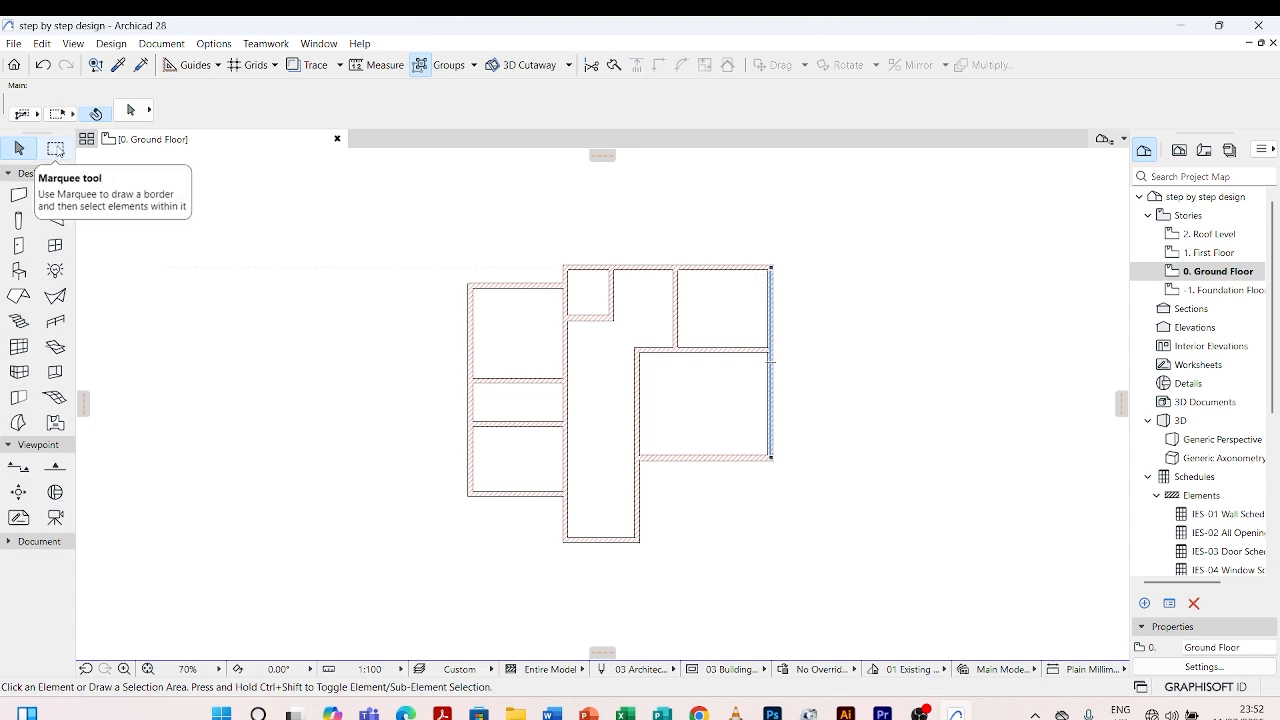
left_click(56, 149)
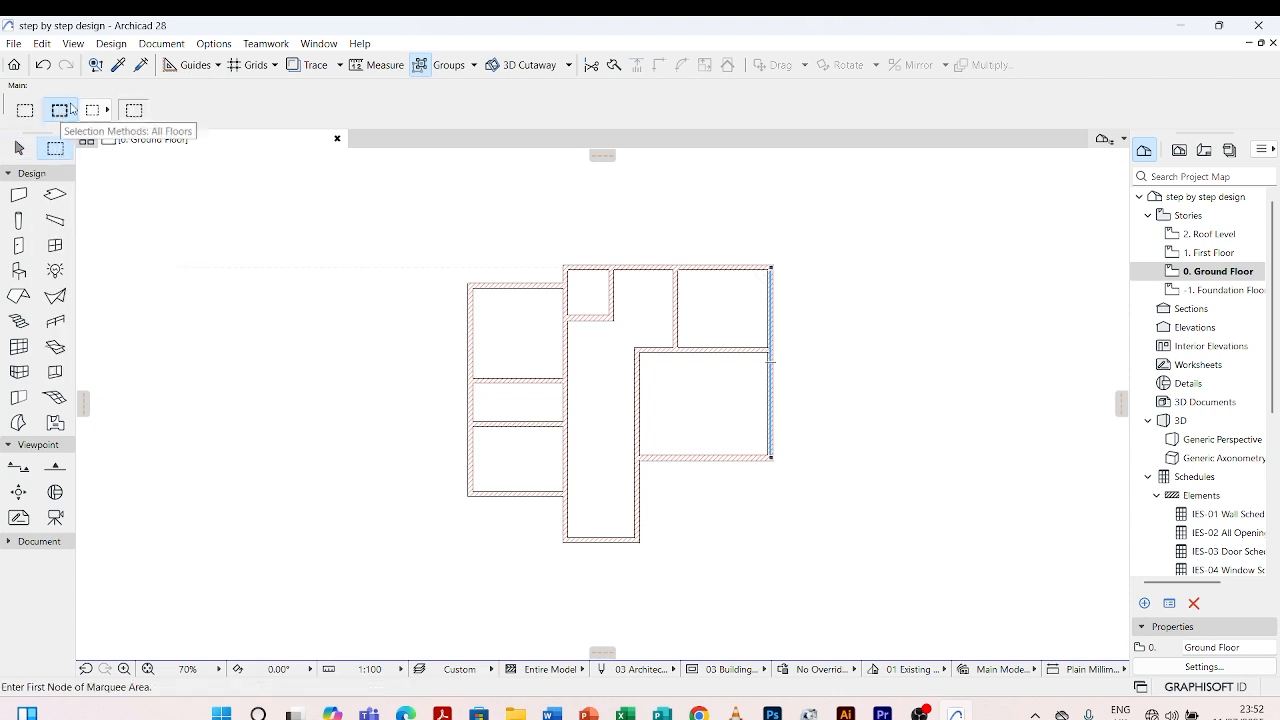
left_click(68, 109)
left_click(430, 226)
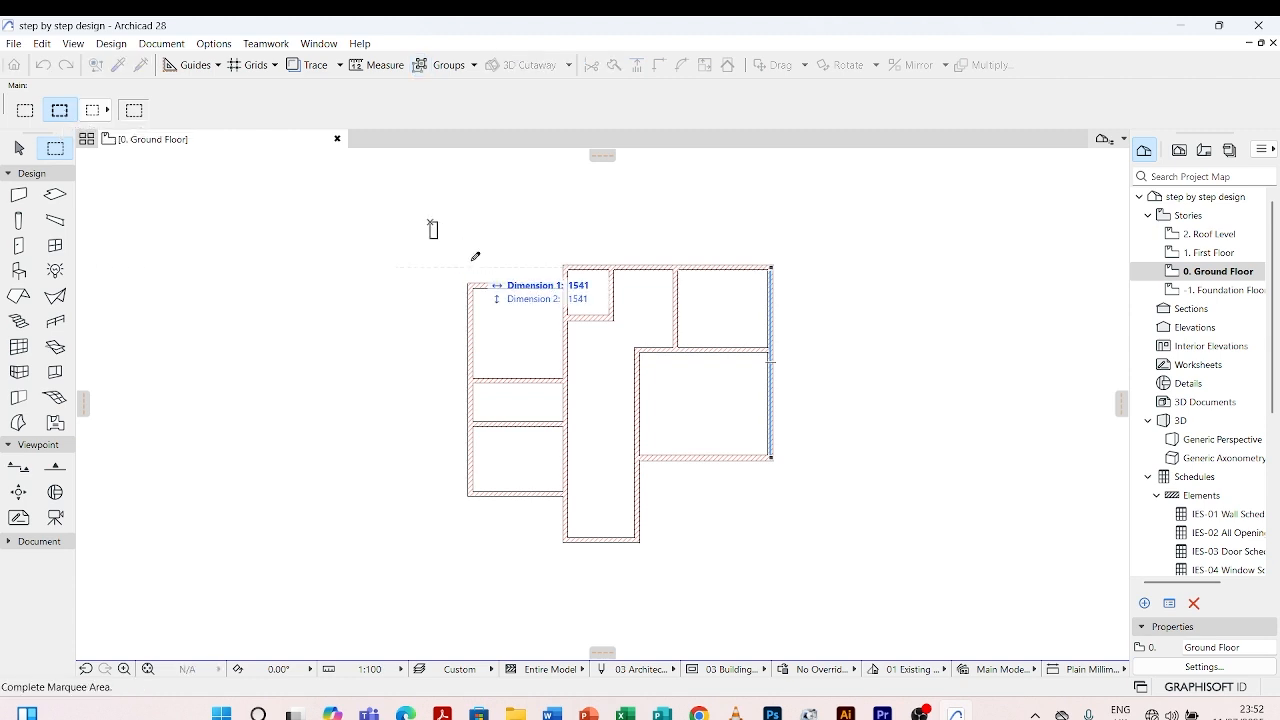
left_click(805, 577)
Show the marquee area in 3D and fit the model in the window
right_click(815, 388)
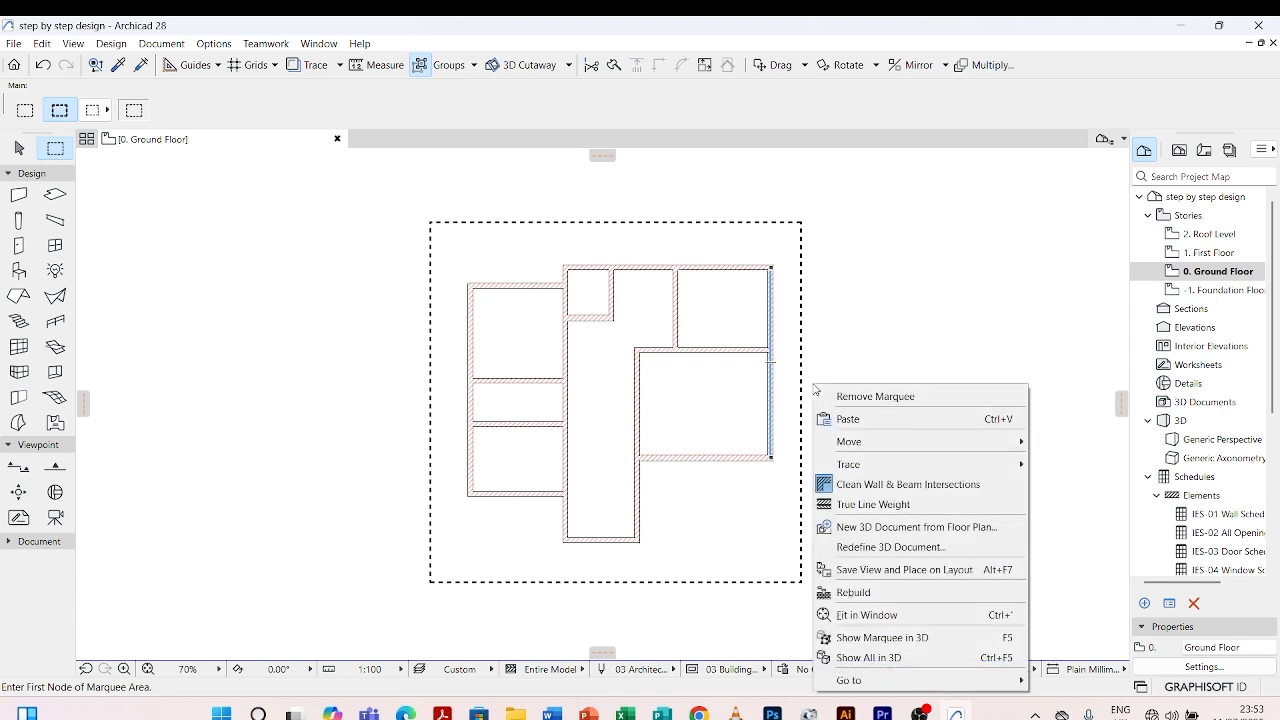
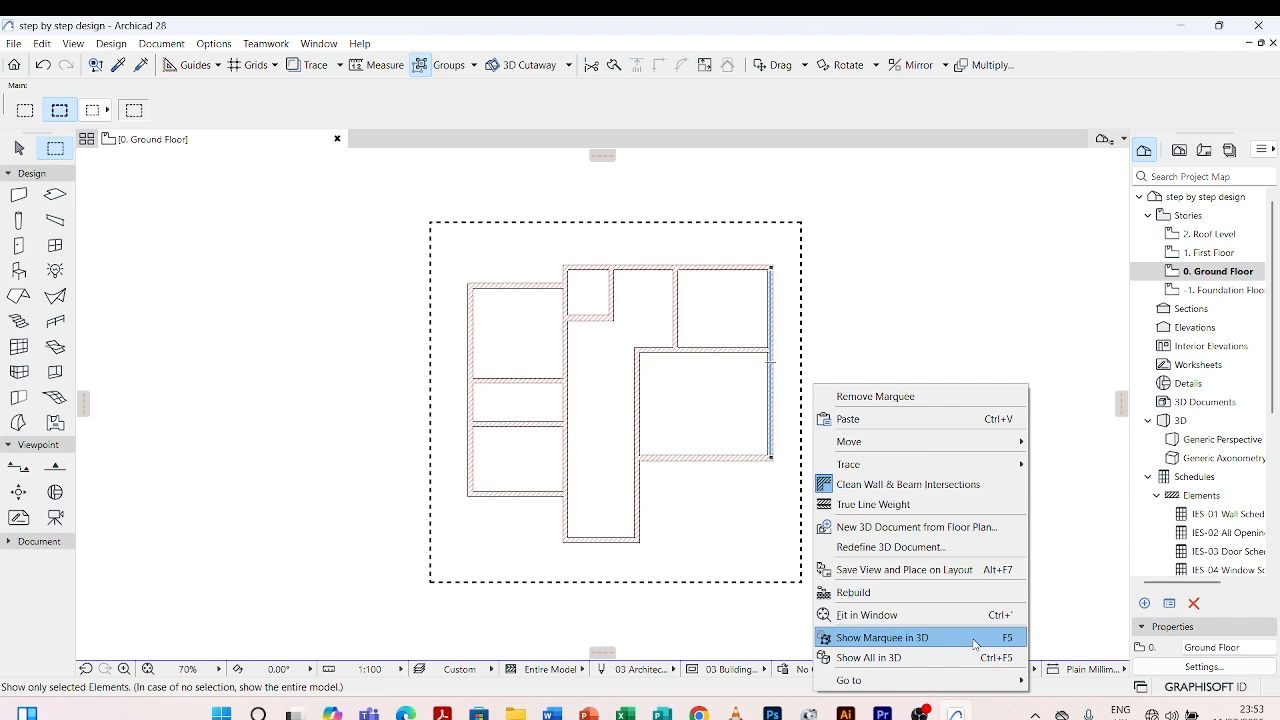
left_click(975, 643)
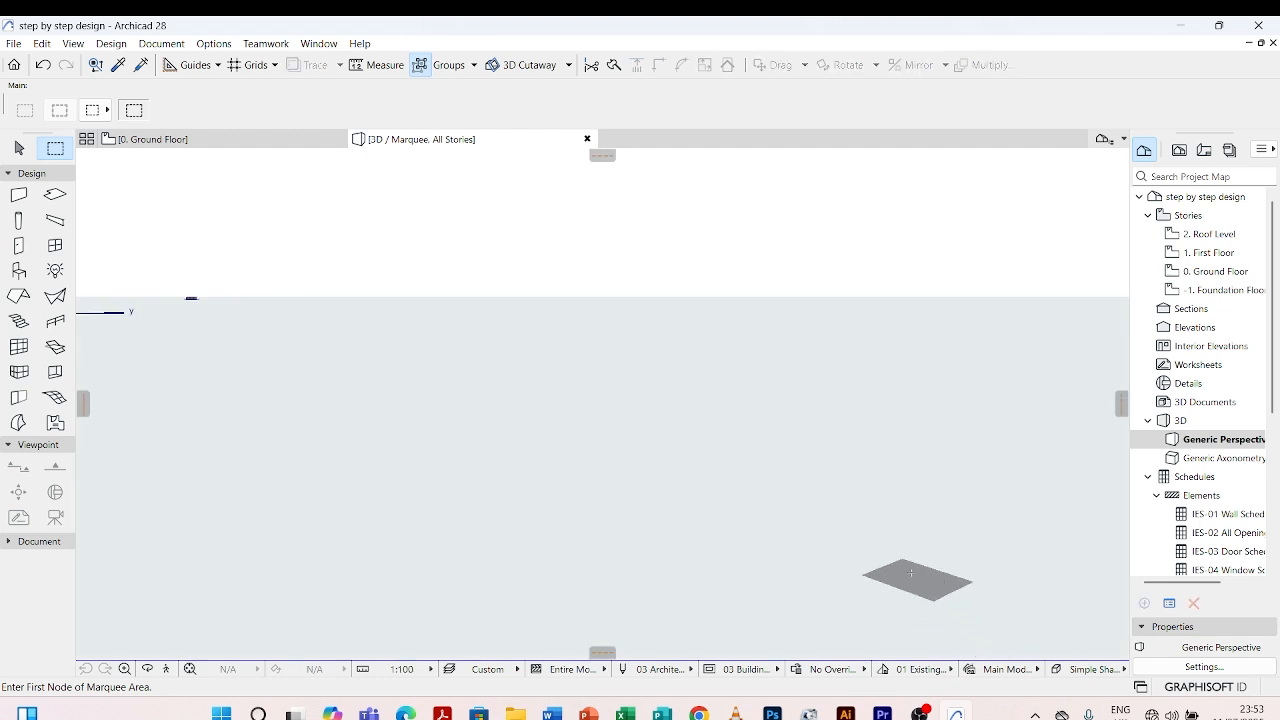
scroll(608, 548, "down", 3)
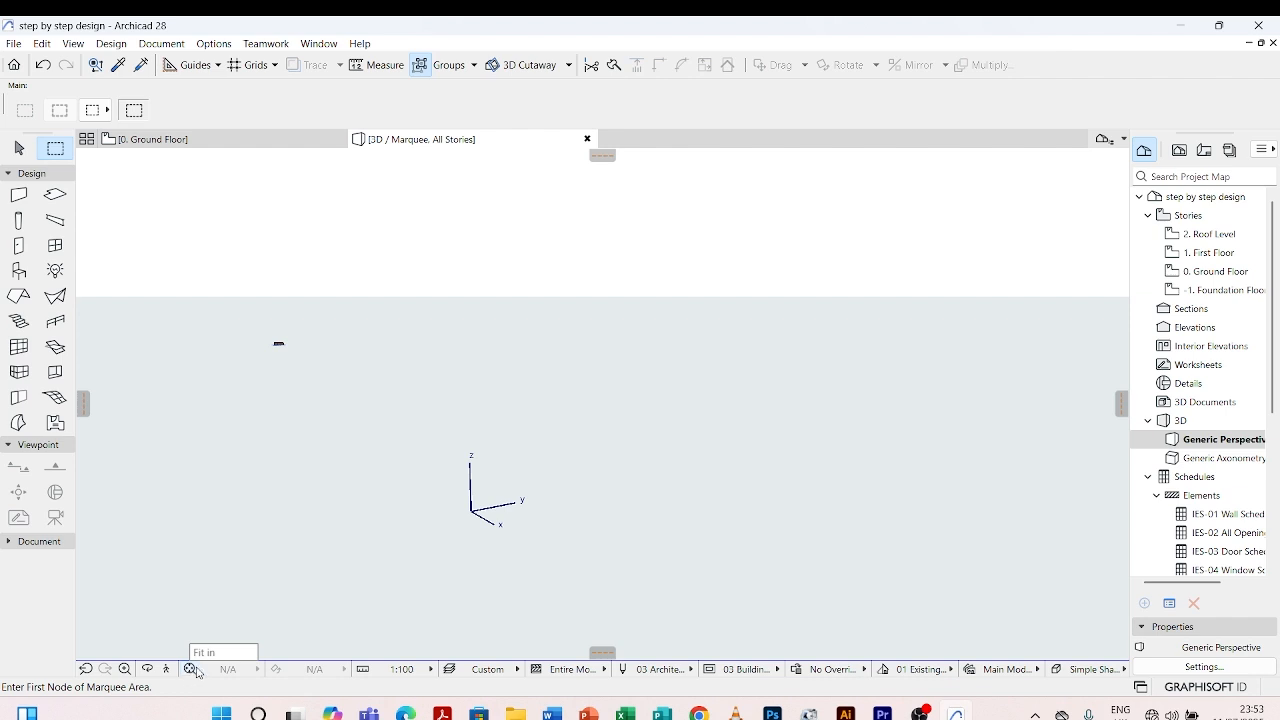
left_click(189, 669)
scroll(740, 310, "up", 2)
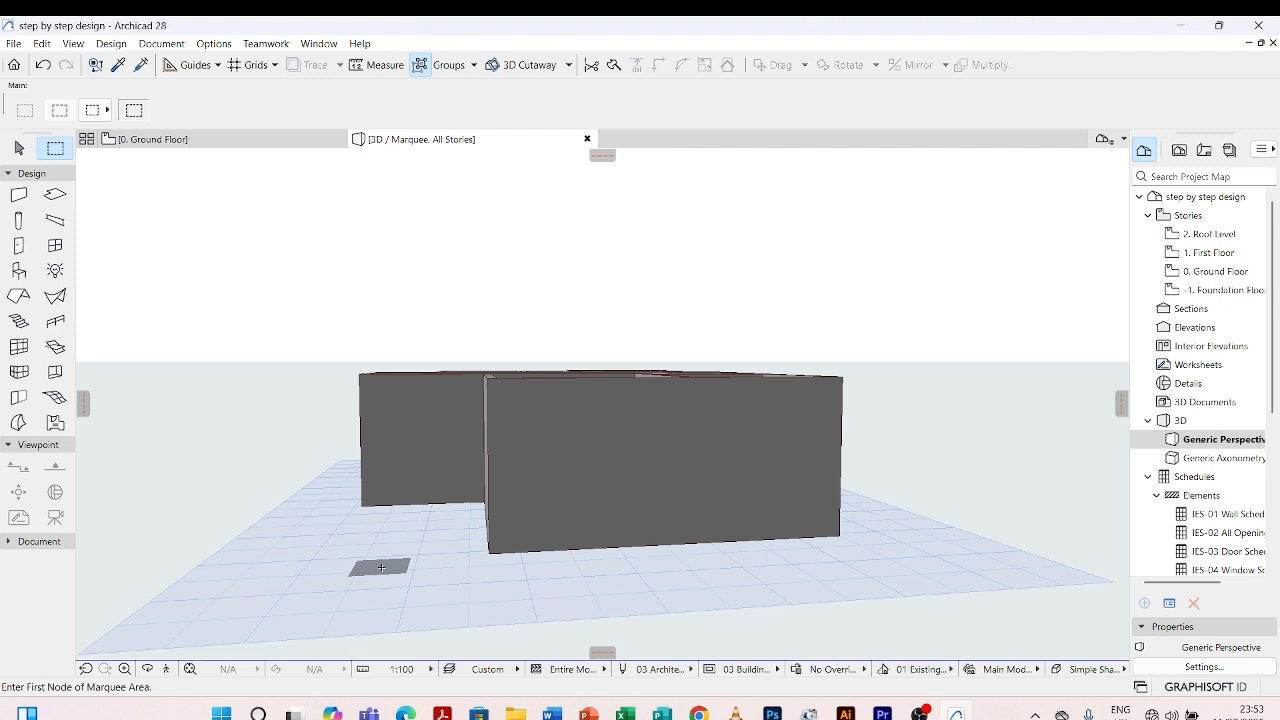
Override all surfaces of the large room's front exterior wall with Paint - Glossy White
middle_click_drag(381, 567, 316, 547, "shift")
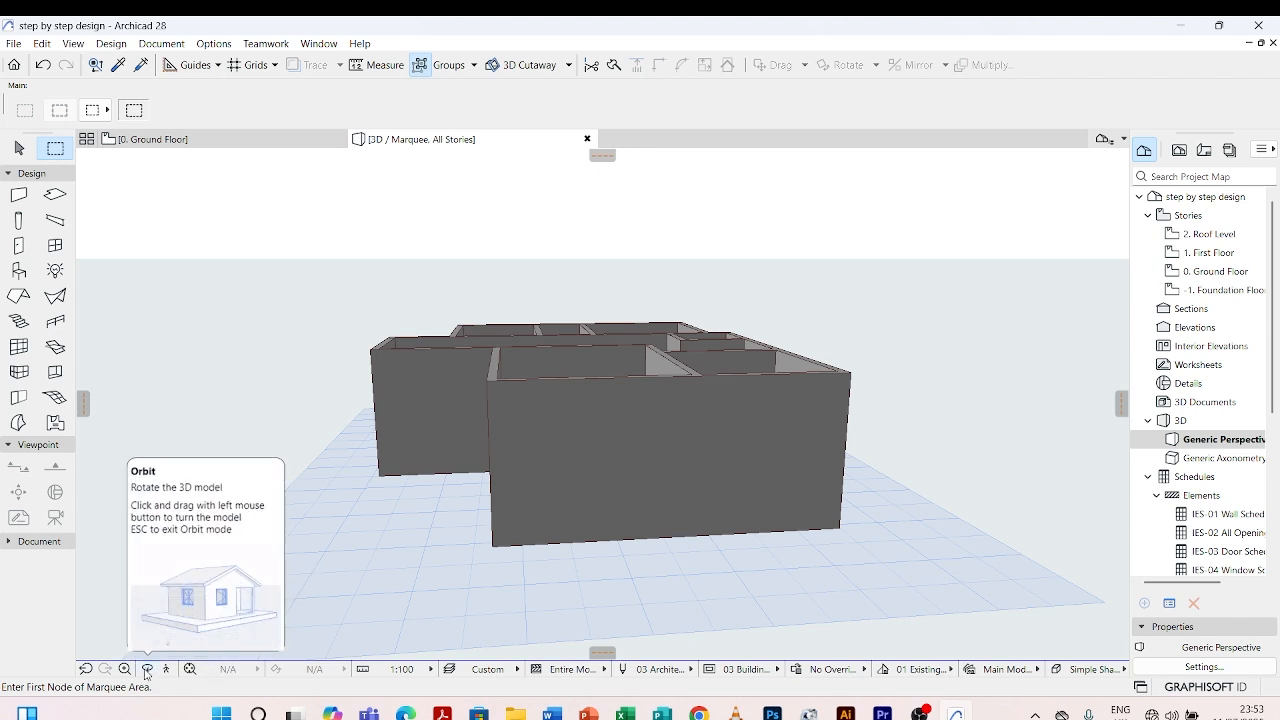
left_click(147, 669)
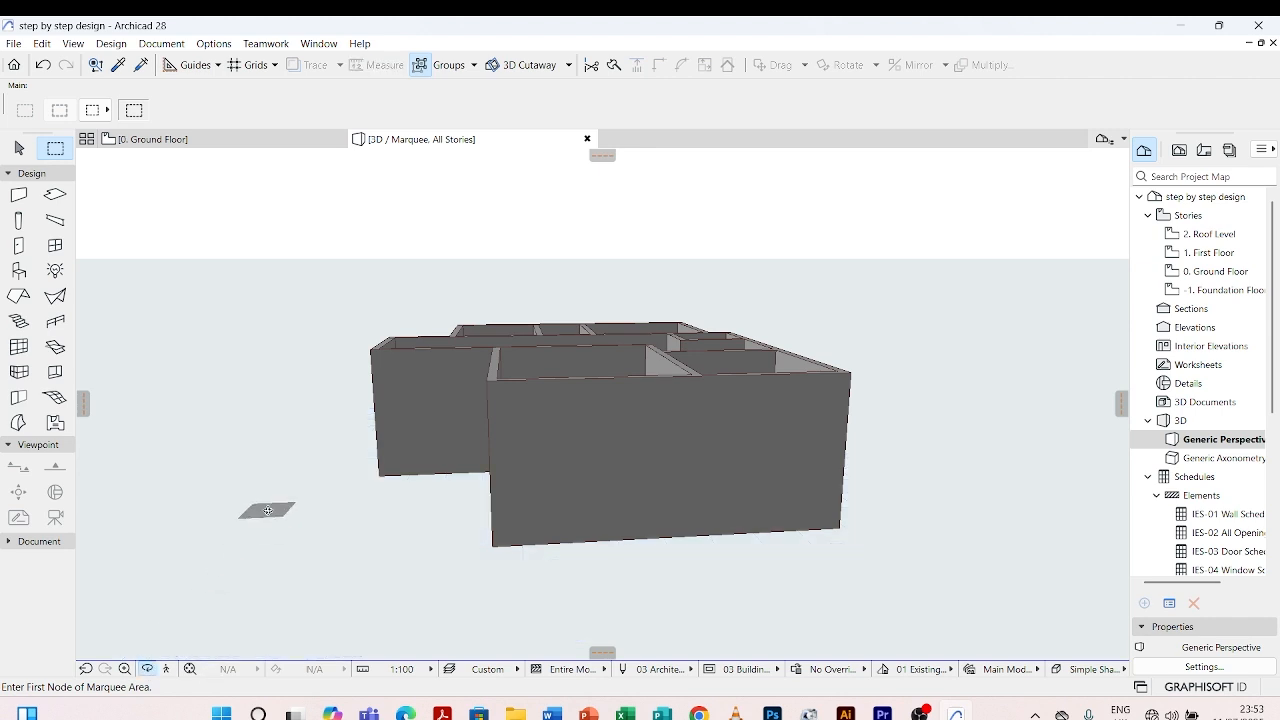
left_click_drag(262, 508, 601, 600)
scroll(763, 474, "down", 3)
key("Escape")
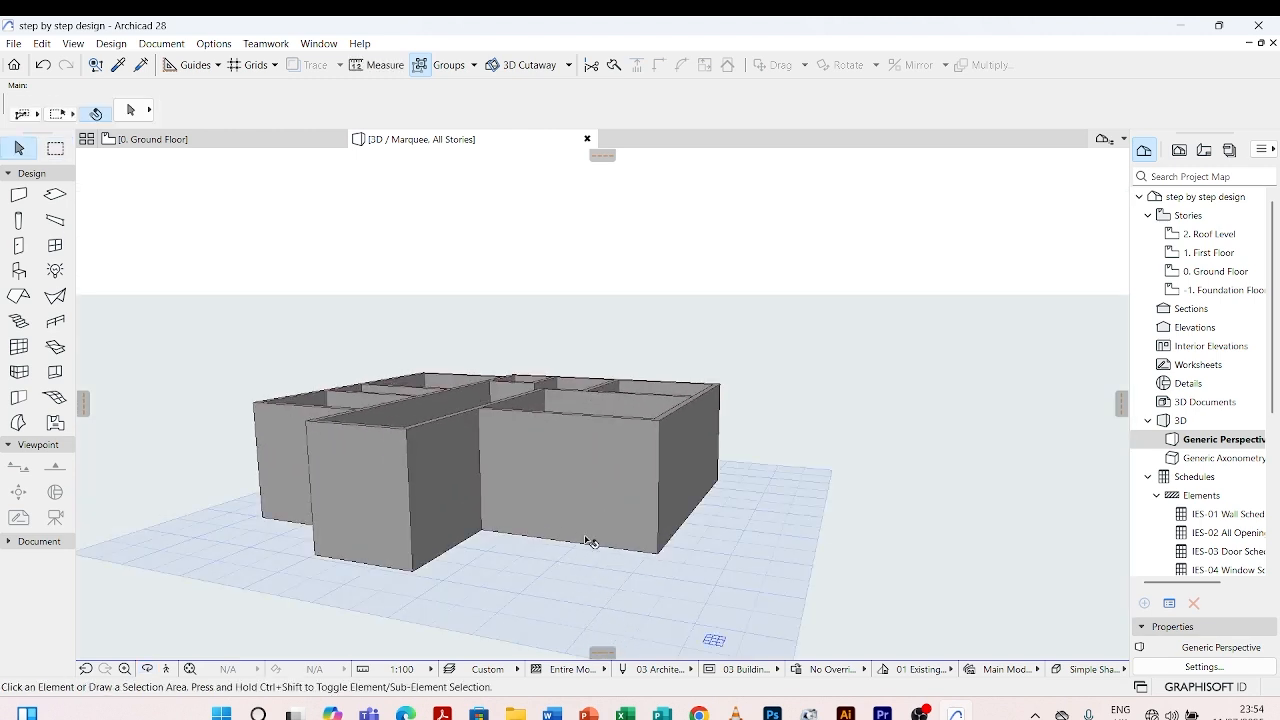
left_click(655, 425)
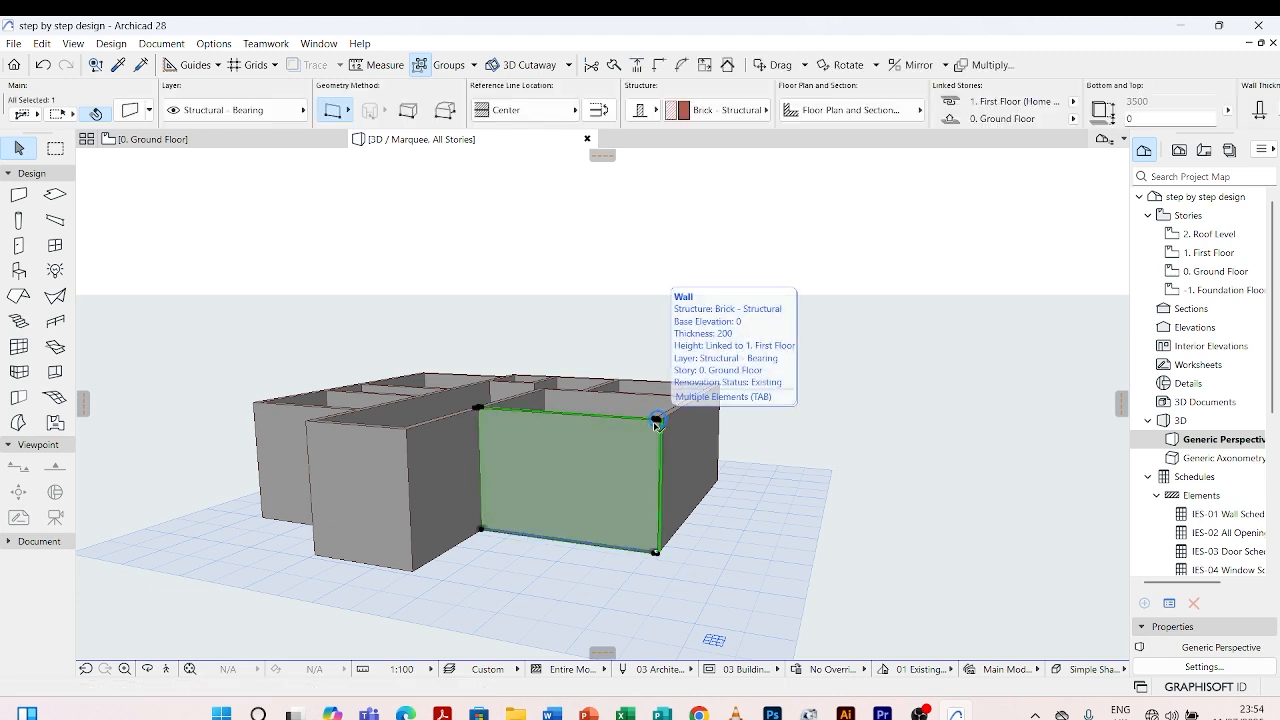
left_click(655, 425)
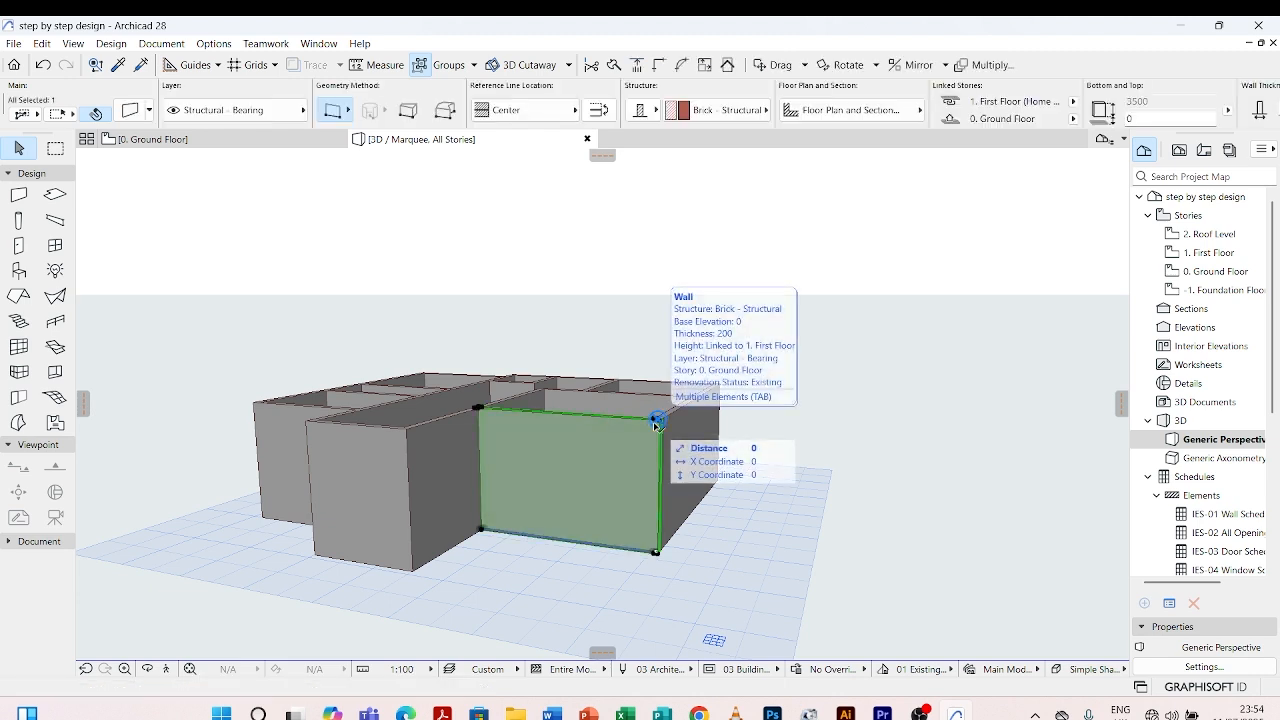
right_click(655, 425)
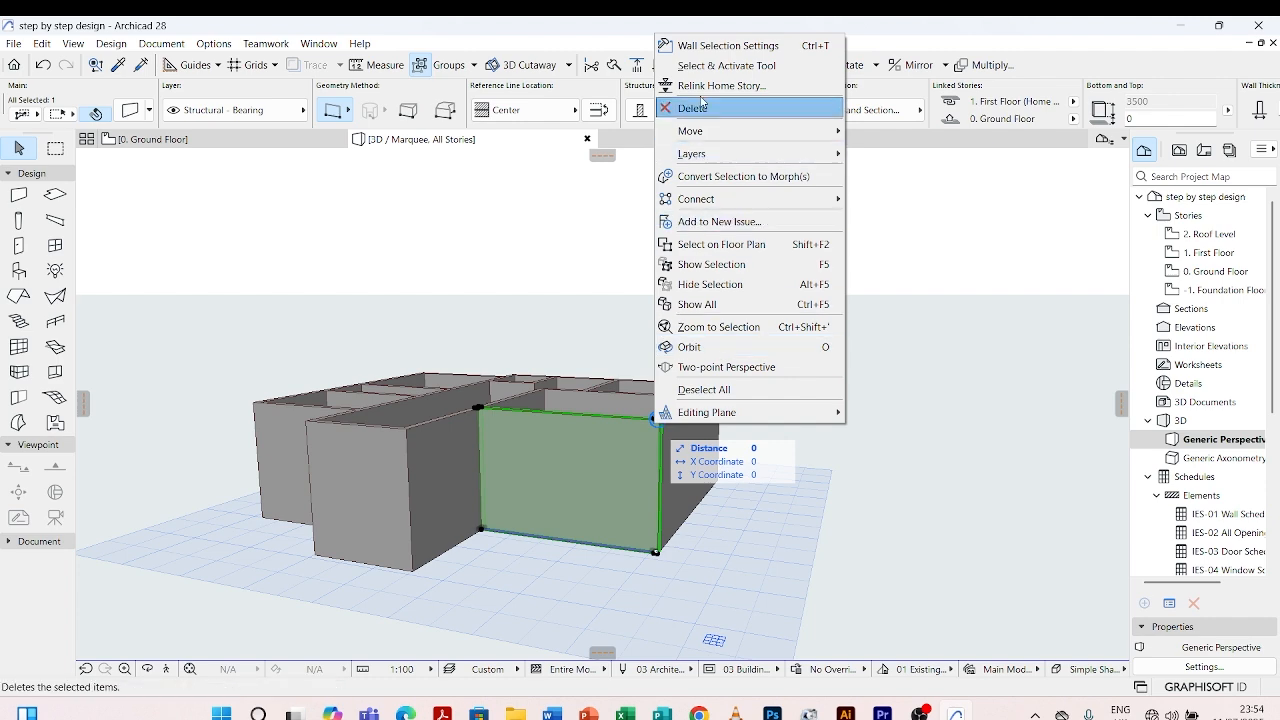
left_click(716, 46)
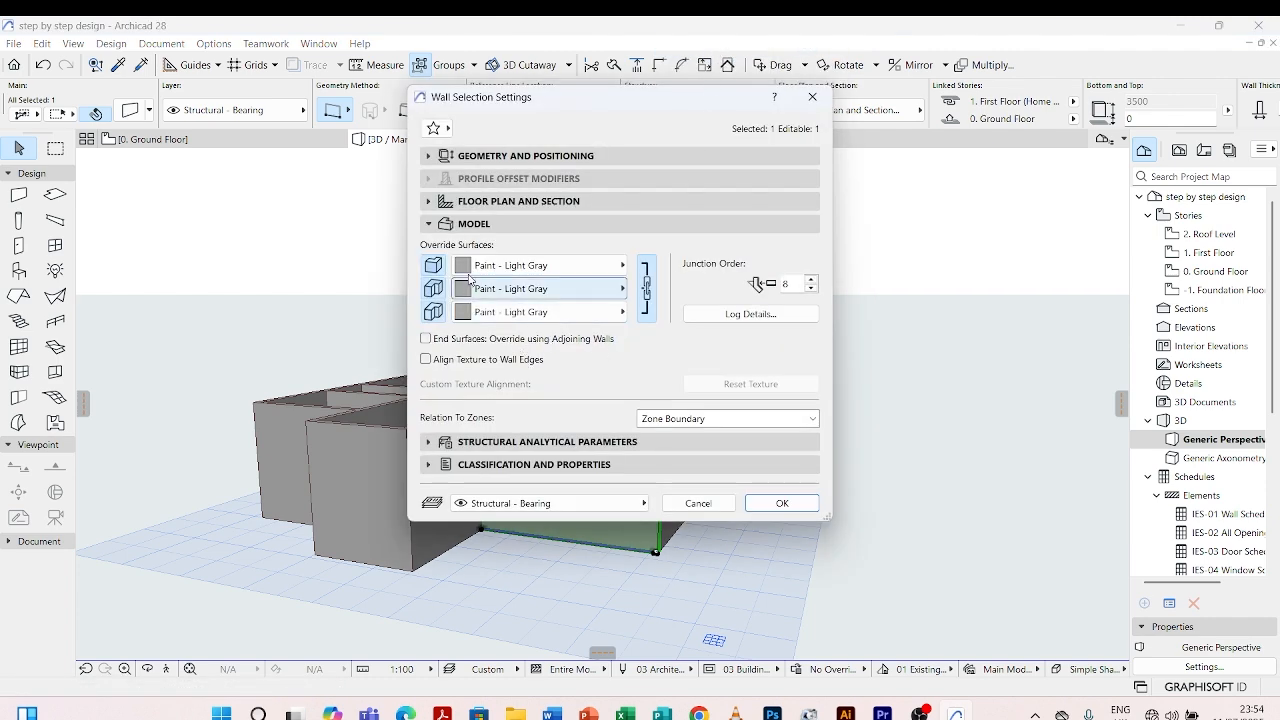
left_click(438, 224)
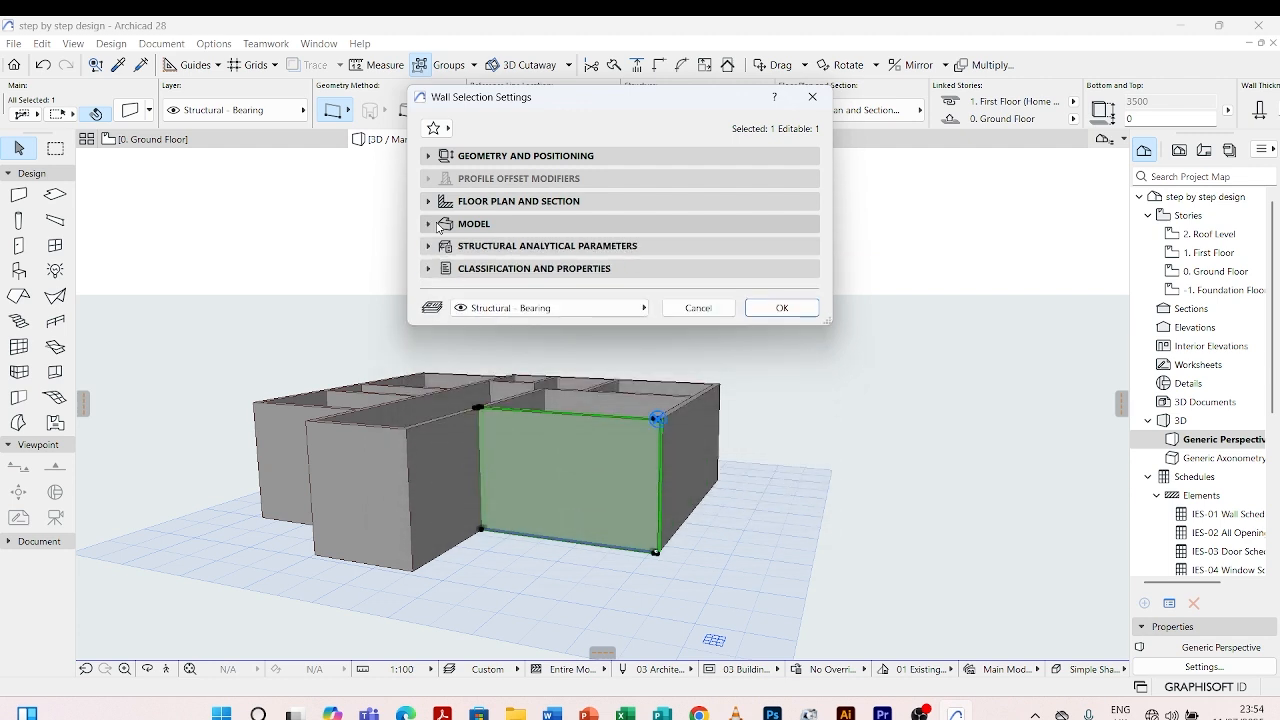
left_click(438, 224)
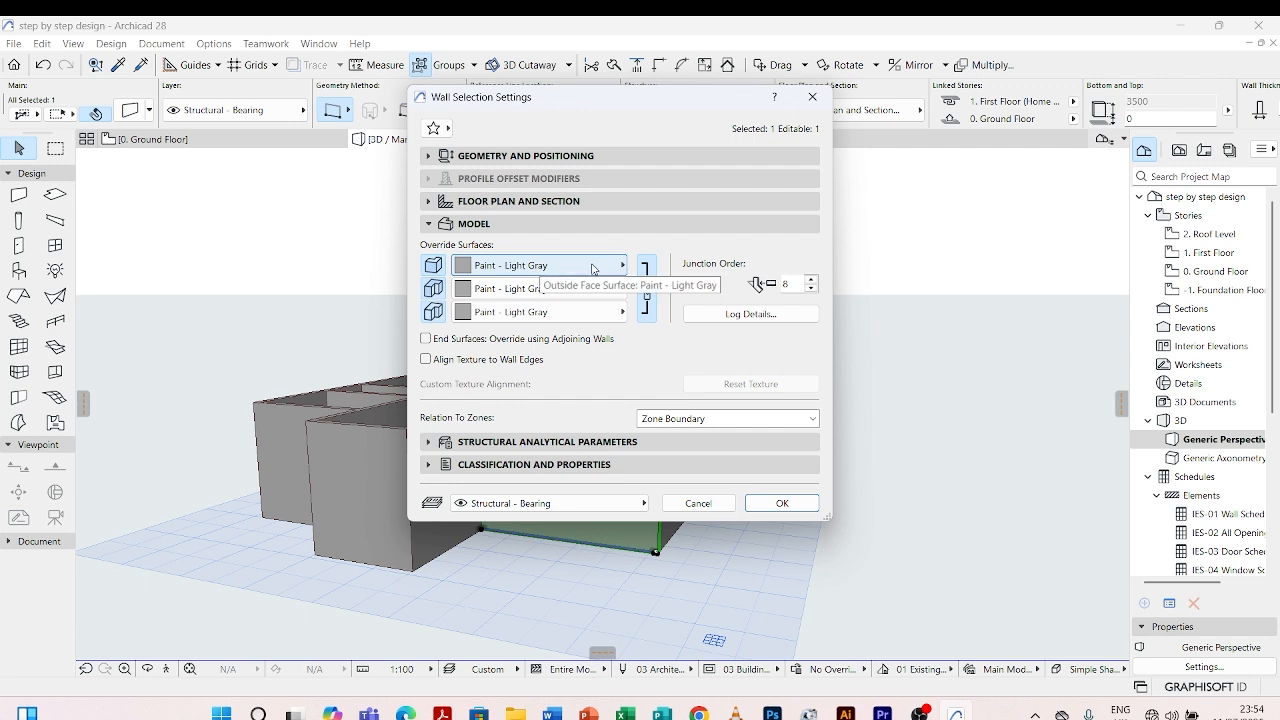
left_click(614, 266)
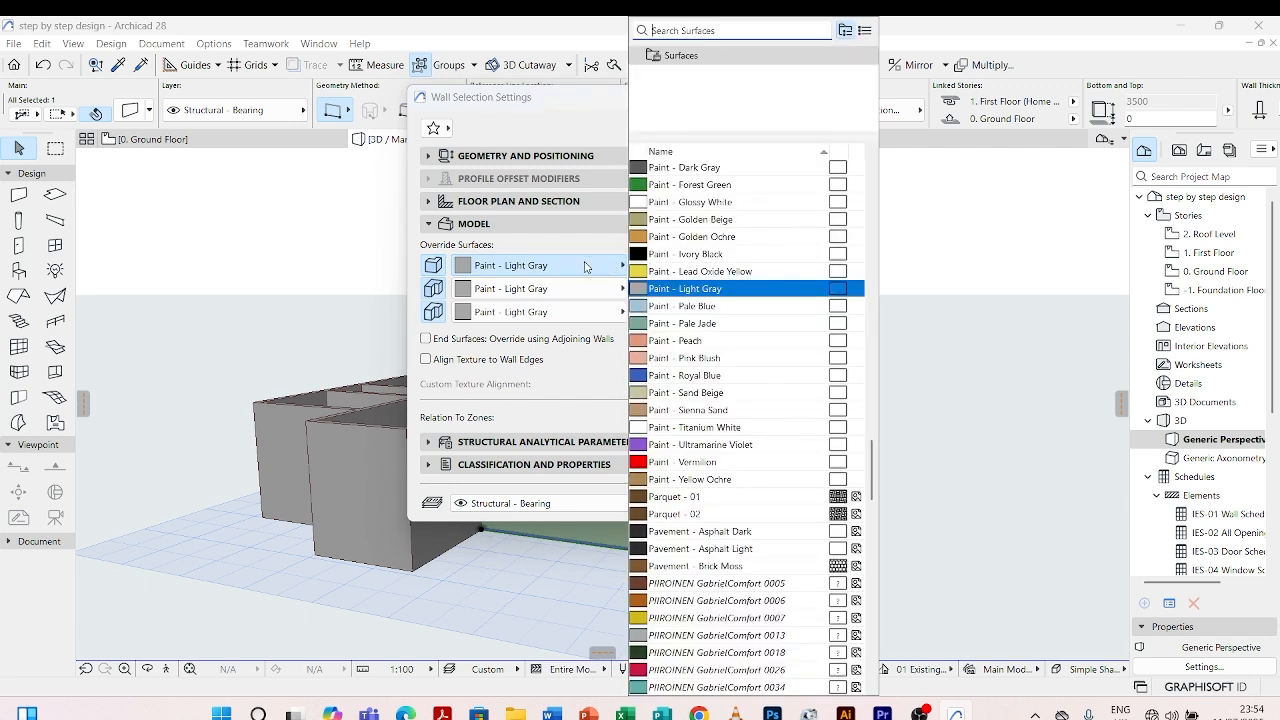
left_click(680, 203)
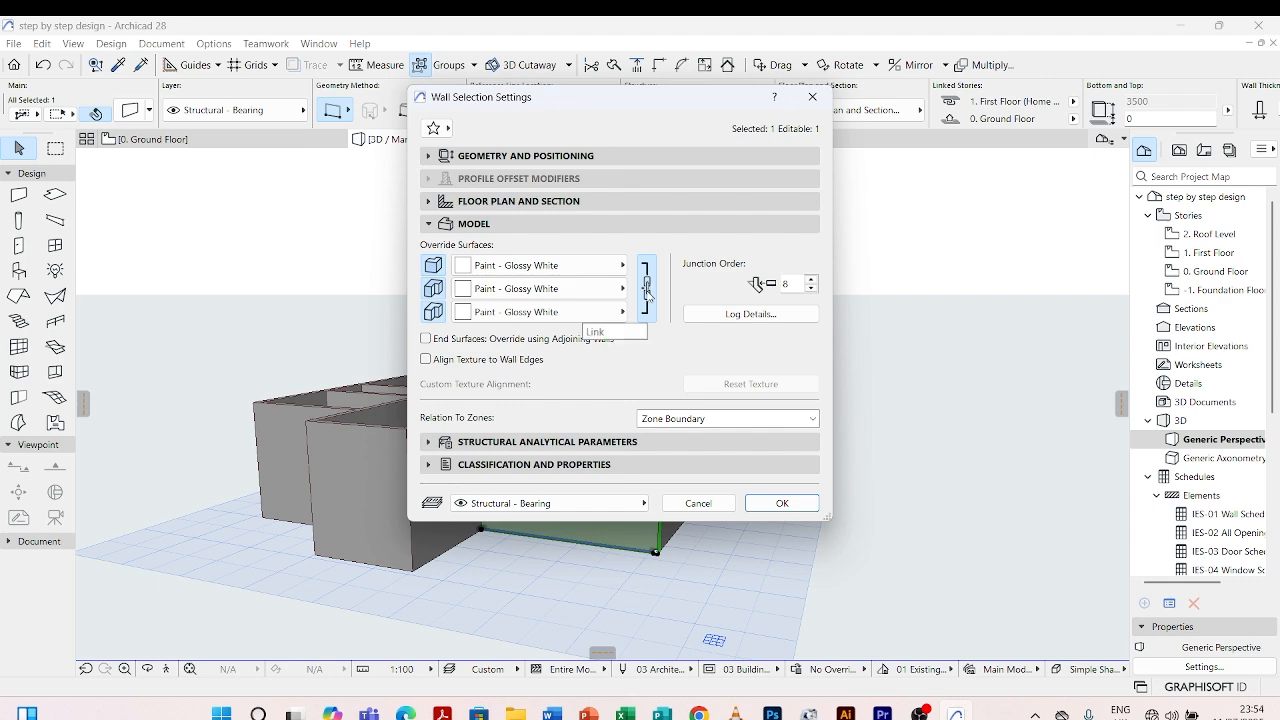
left_click(770, 503)
left_click(751, 376)
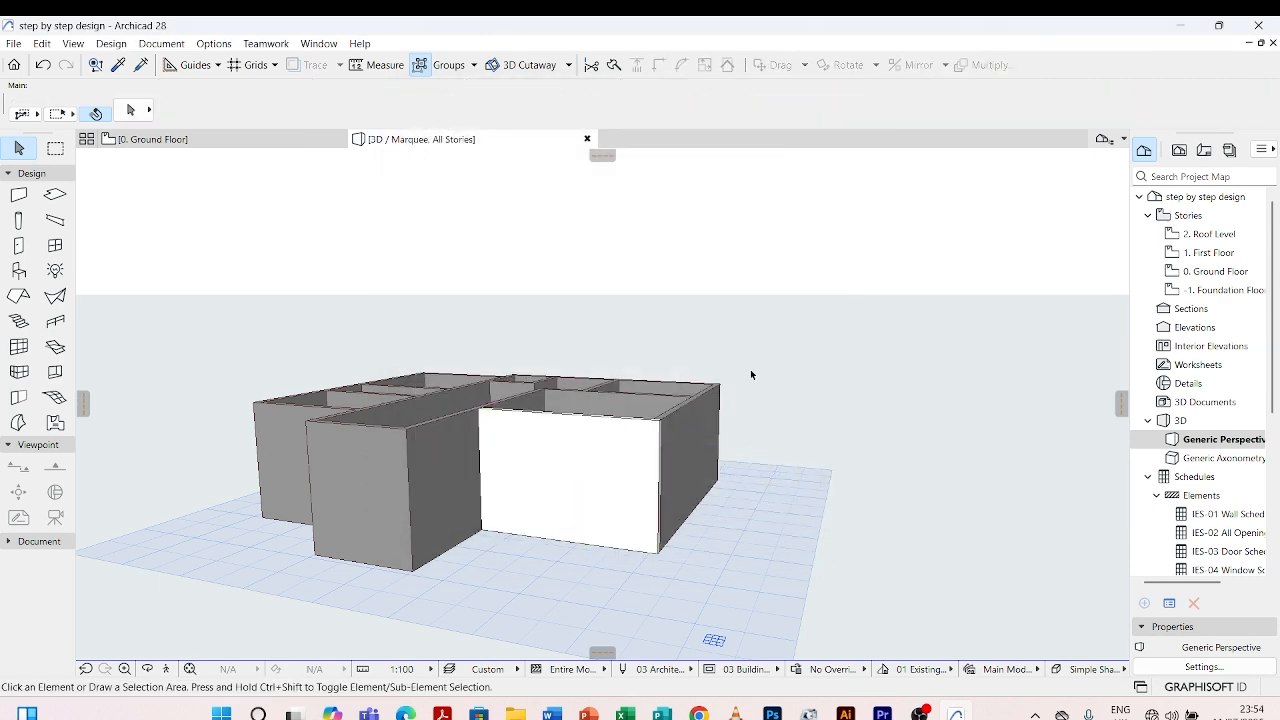
Pick up the white front wall's parameters and inject them into the adjoining exterior side wall of the large room
left_click(645, 428)
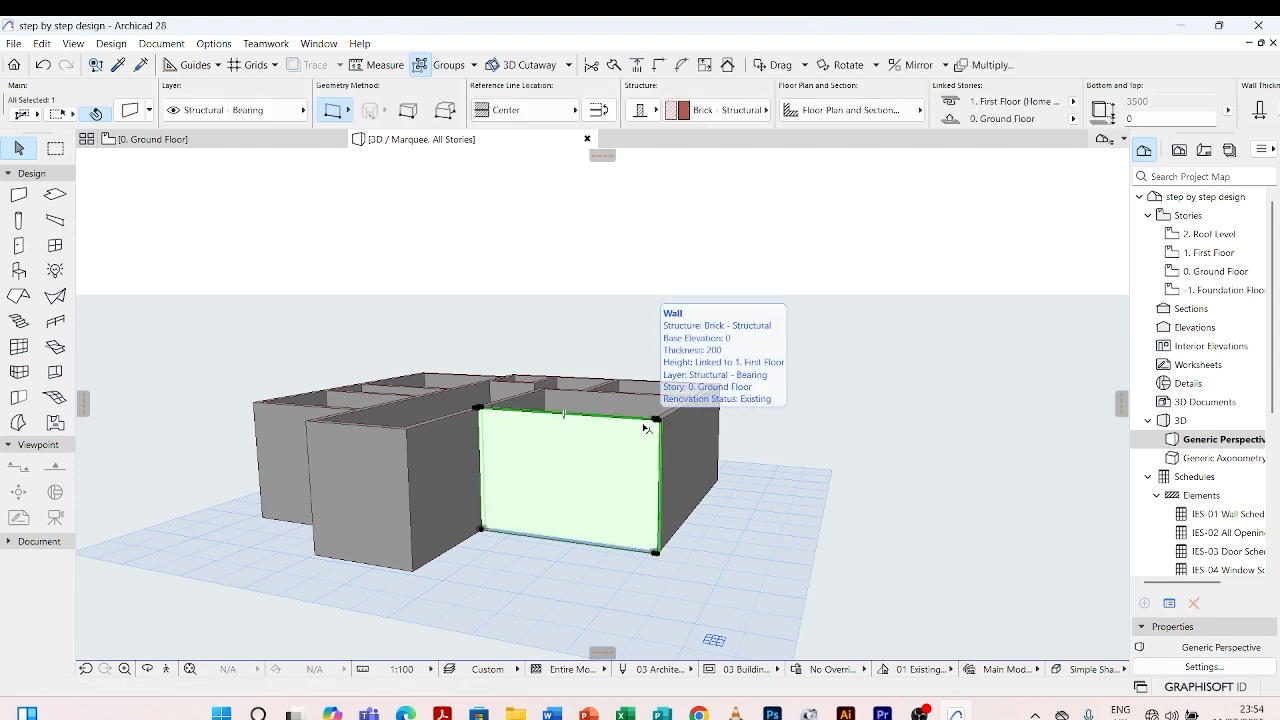
left_click(760, 324)
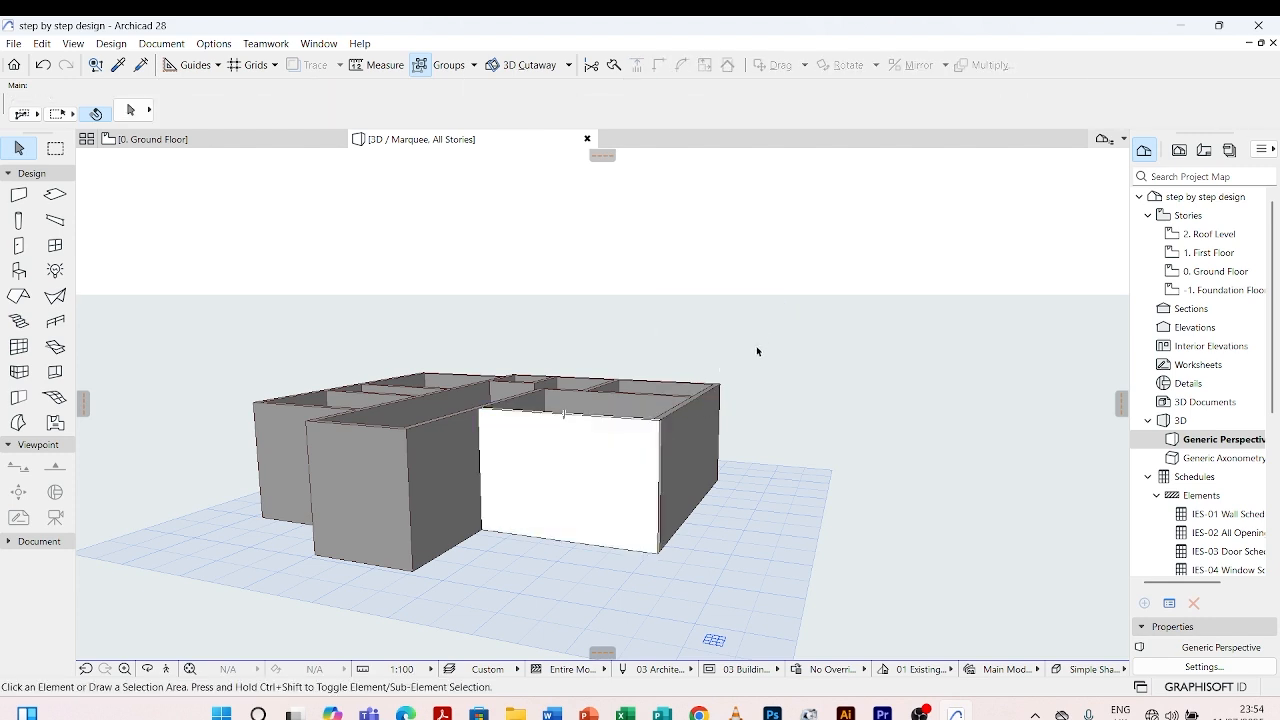
left_click(118, 66)
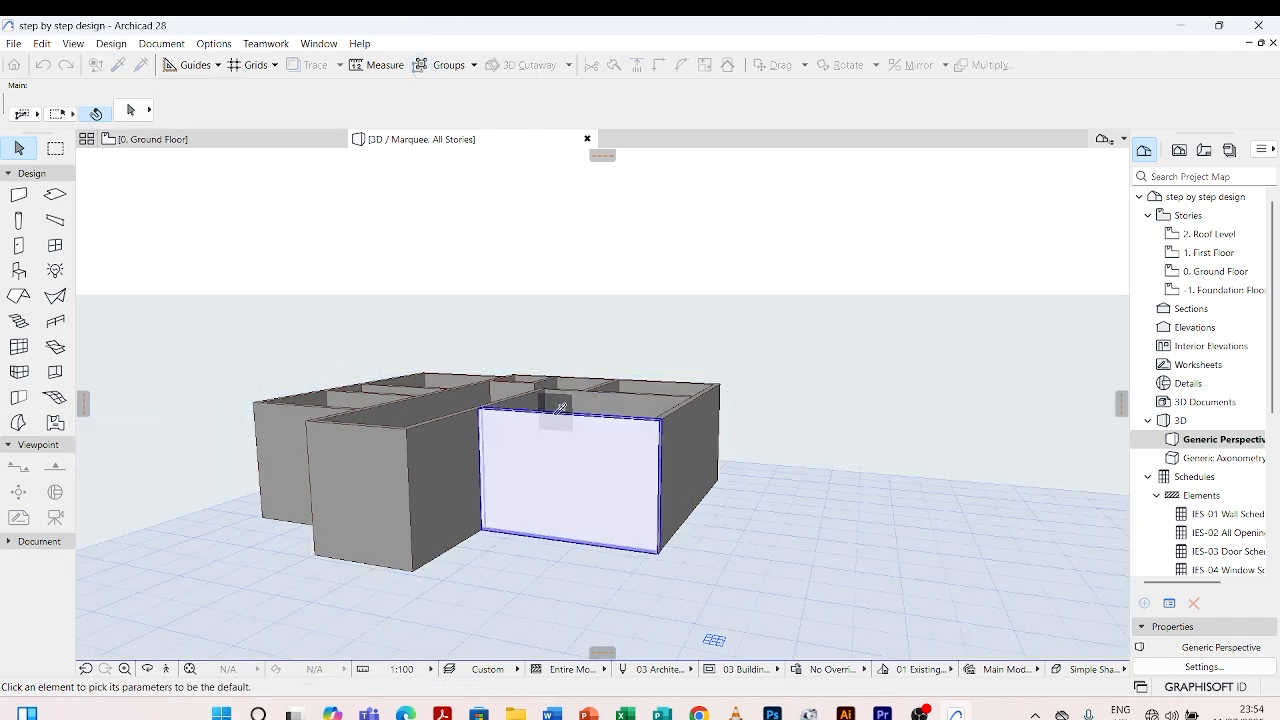
left_click(562, 408)
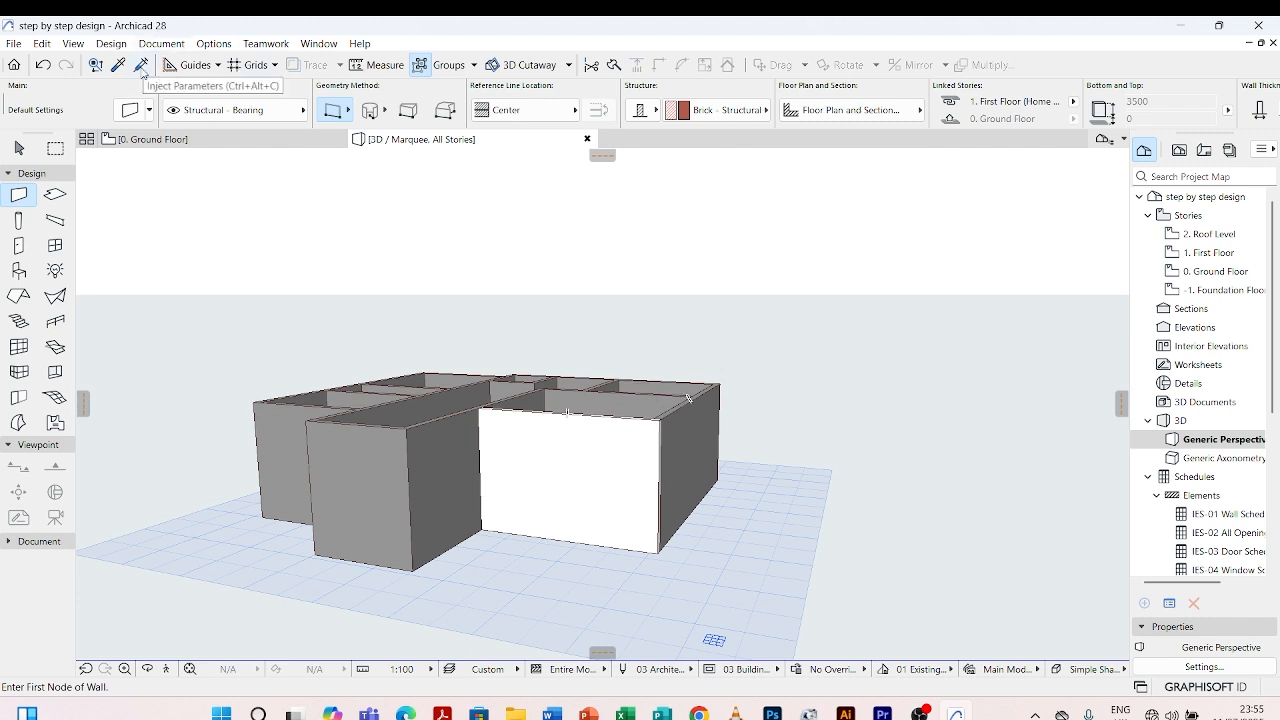
left_click(141, 65)
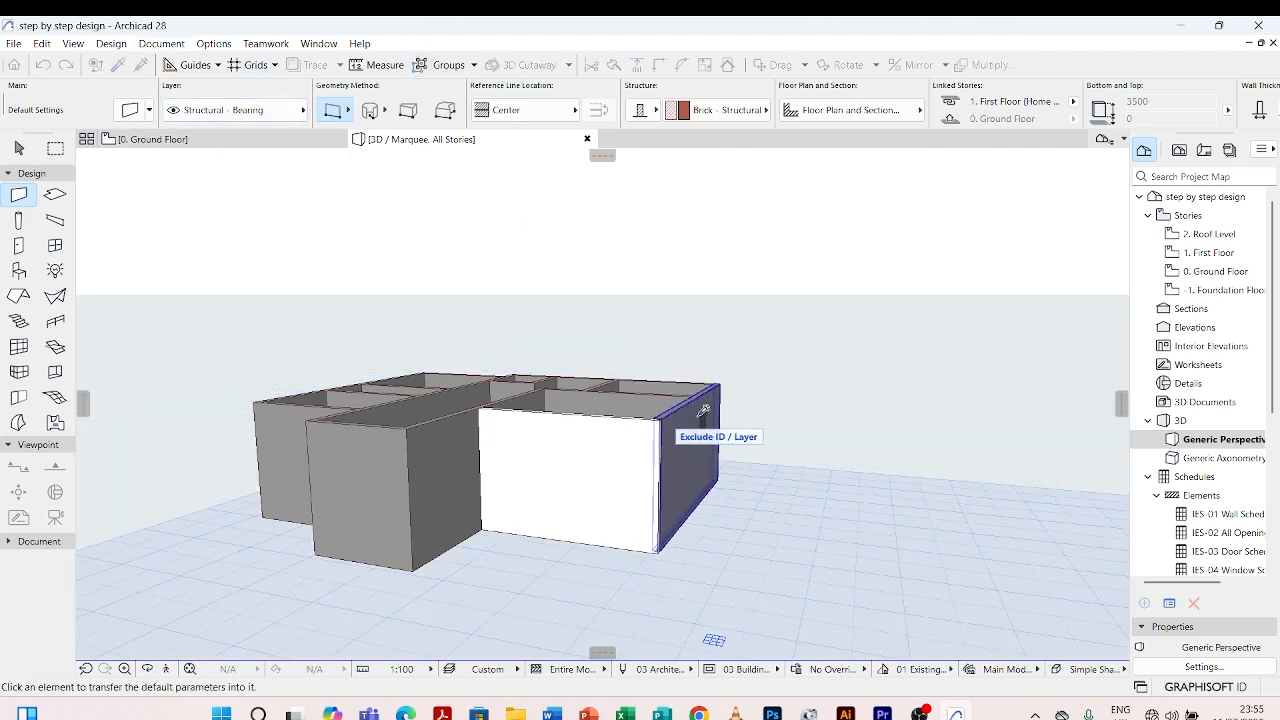
left_click(703, 410)
scroll(742, 336, "up", 3)
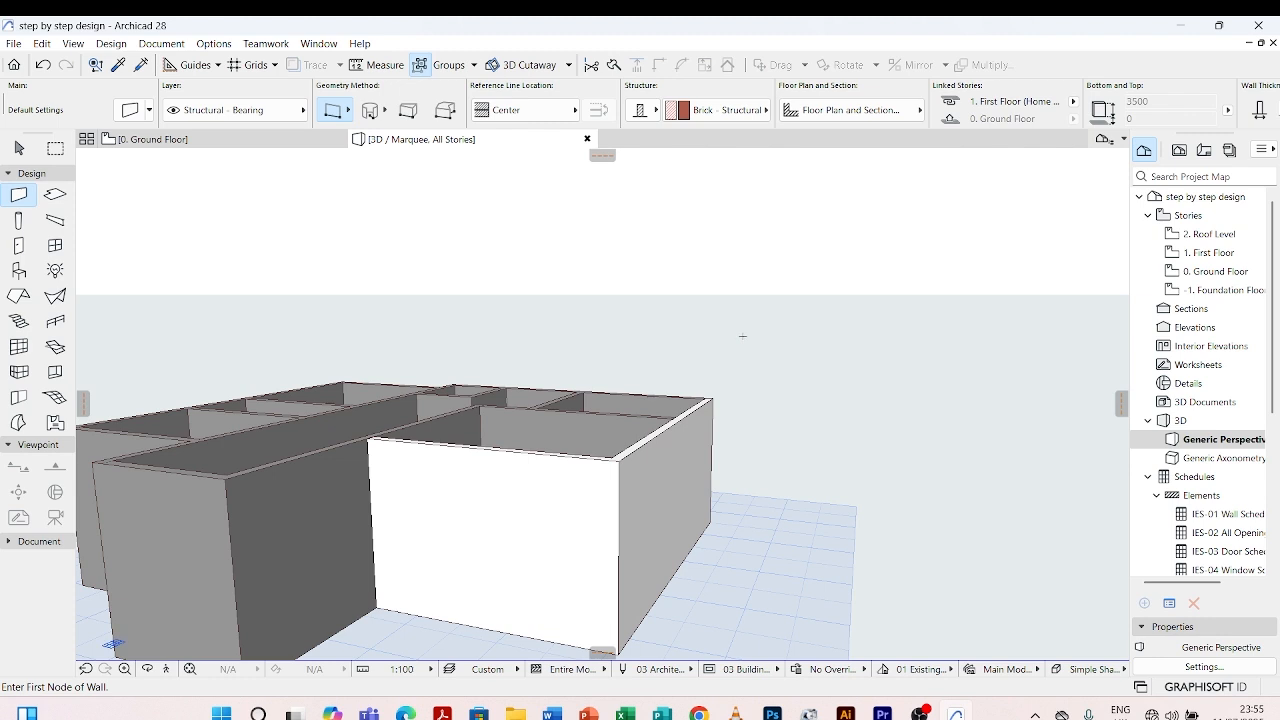
scroll(742, 336, "down", 3)
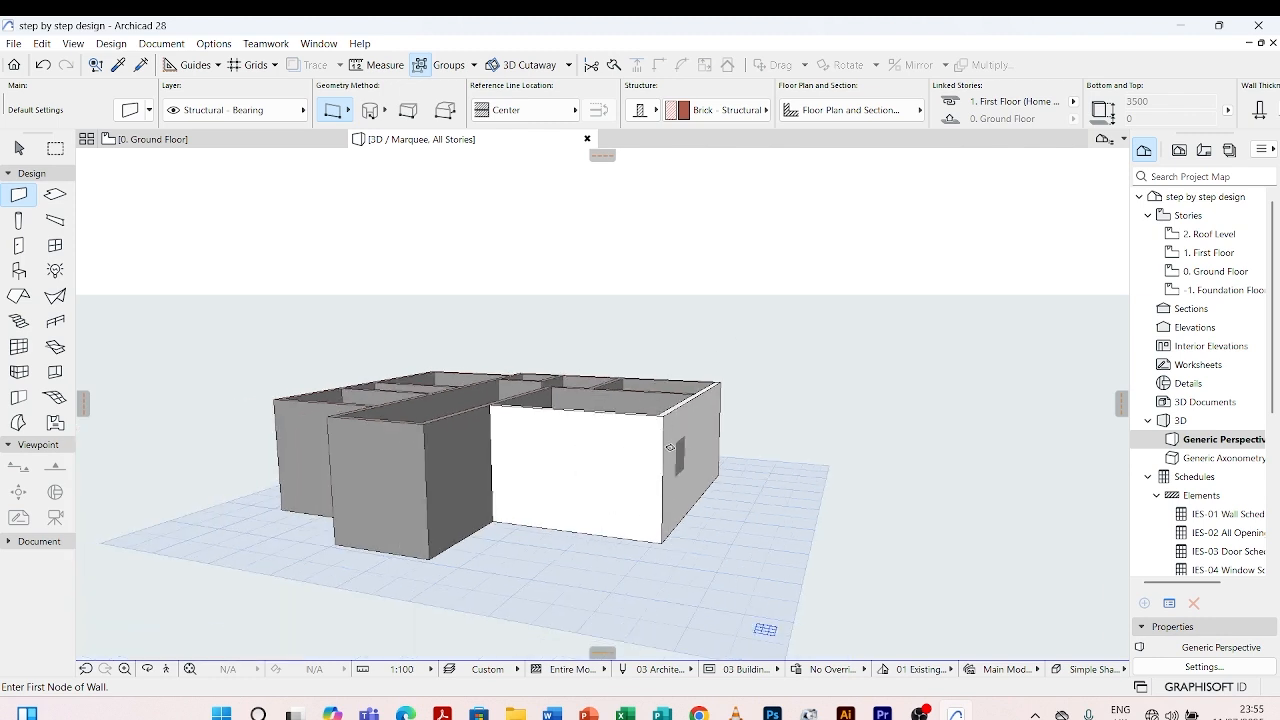
key("Escape")
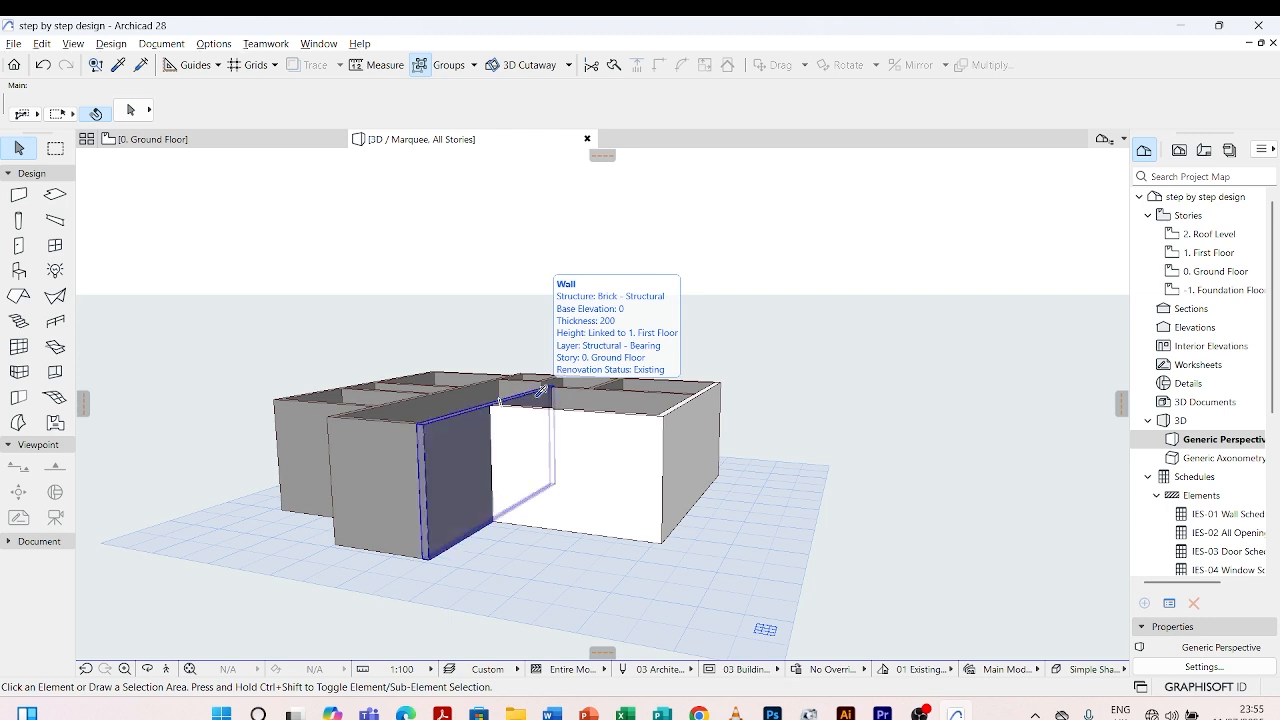
Transfer the white wall's parameters to the long corridor wall that borders the large room
left_click(561, 417, "alt")
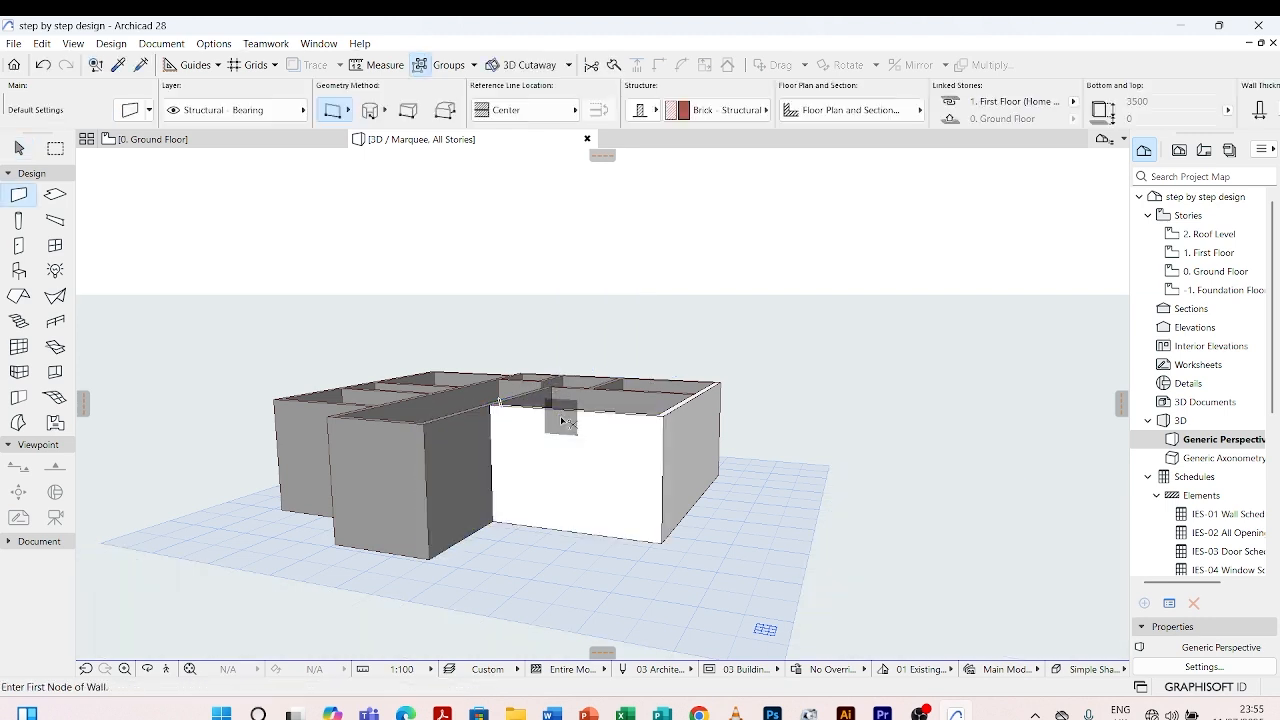
left_click(444, 415, "ctrl+alt")
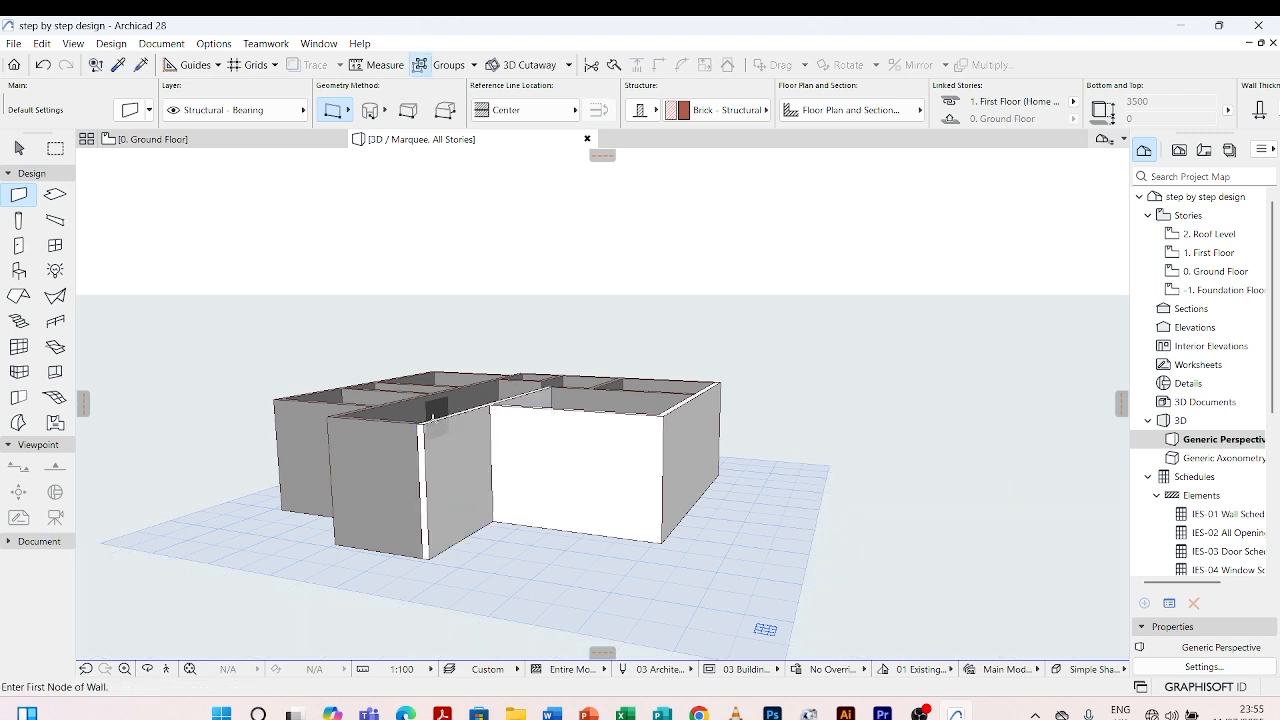
key("Escape")
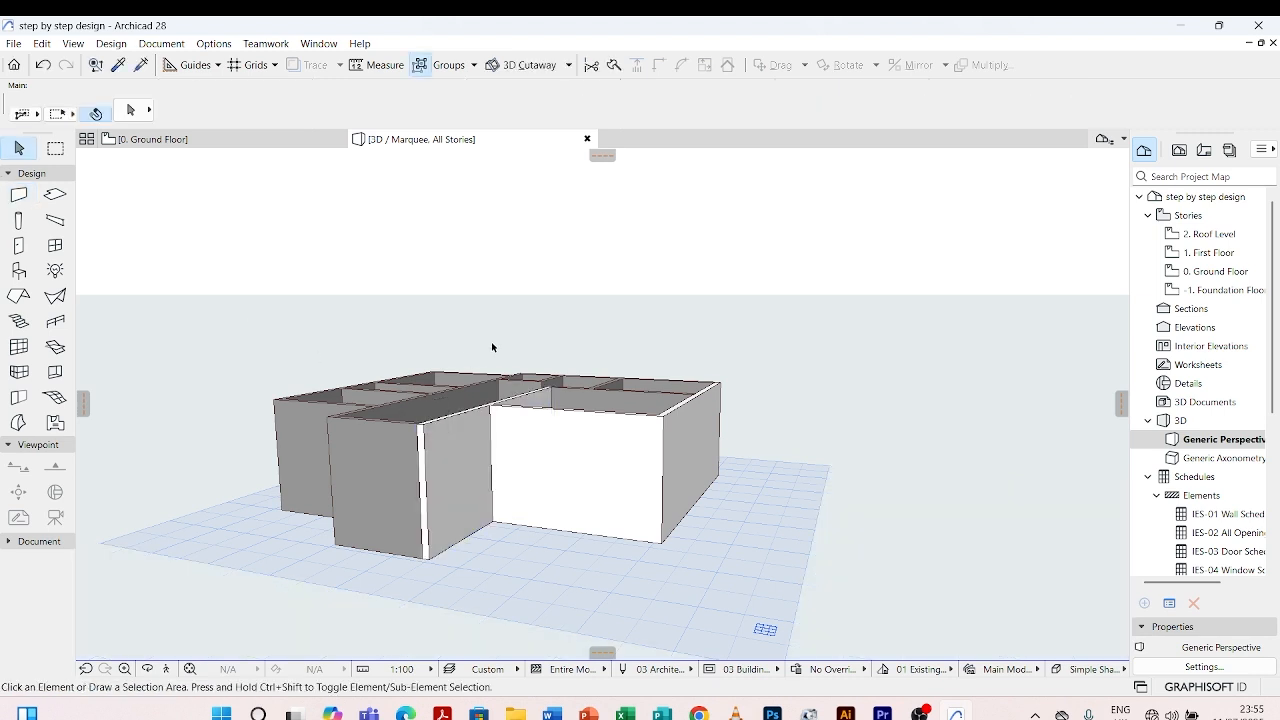
Select all twelve remaining gray walls of the ground floor together in the 3D view
middle_click_drag(491, 342, 565, 391, "shift")
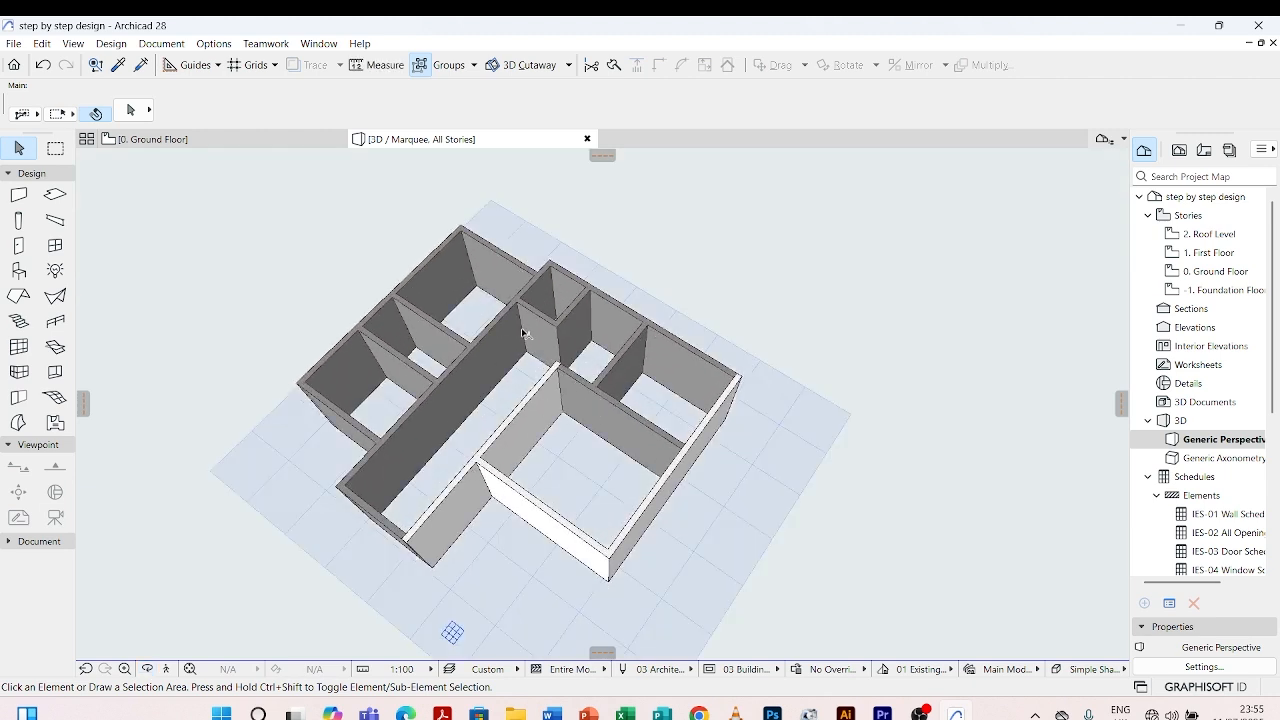
left_click(619, 405)
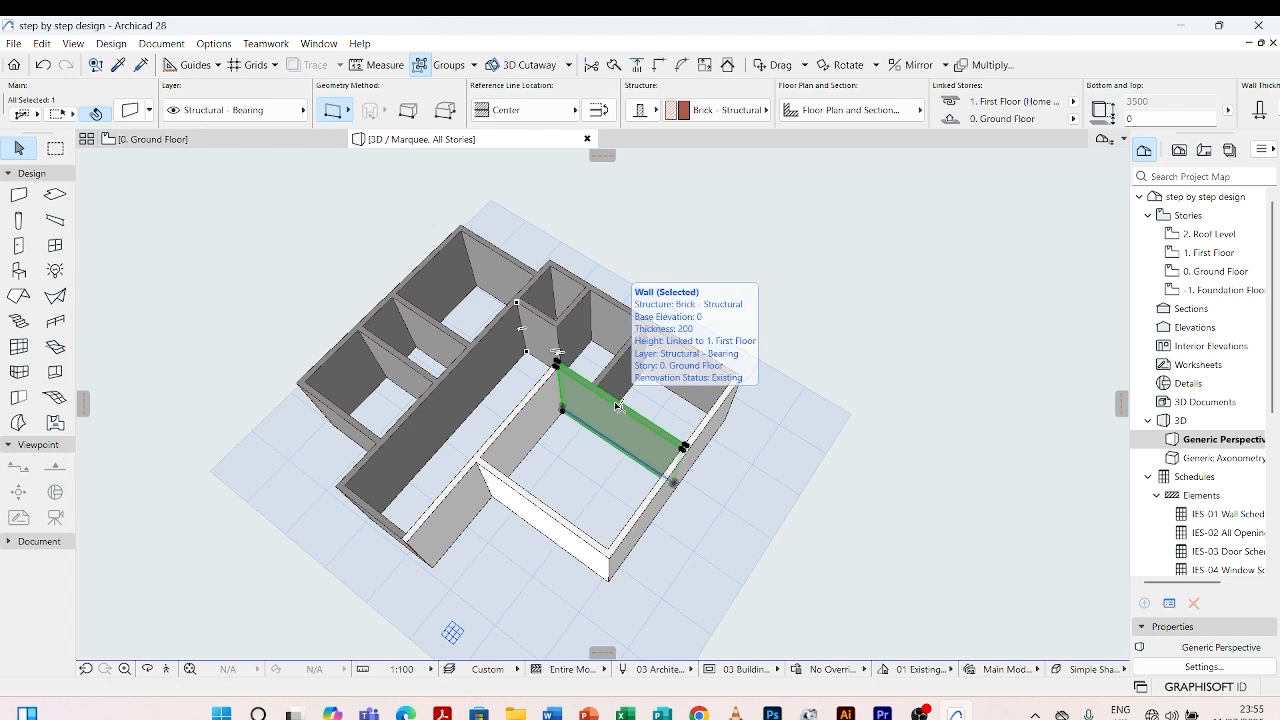
left_click(625, 370, "shift")
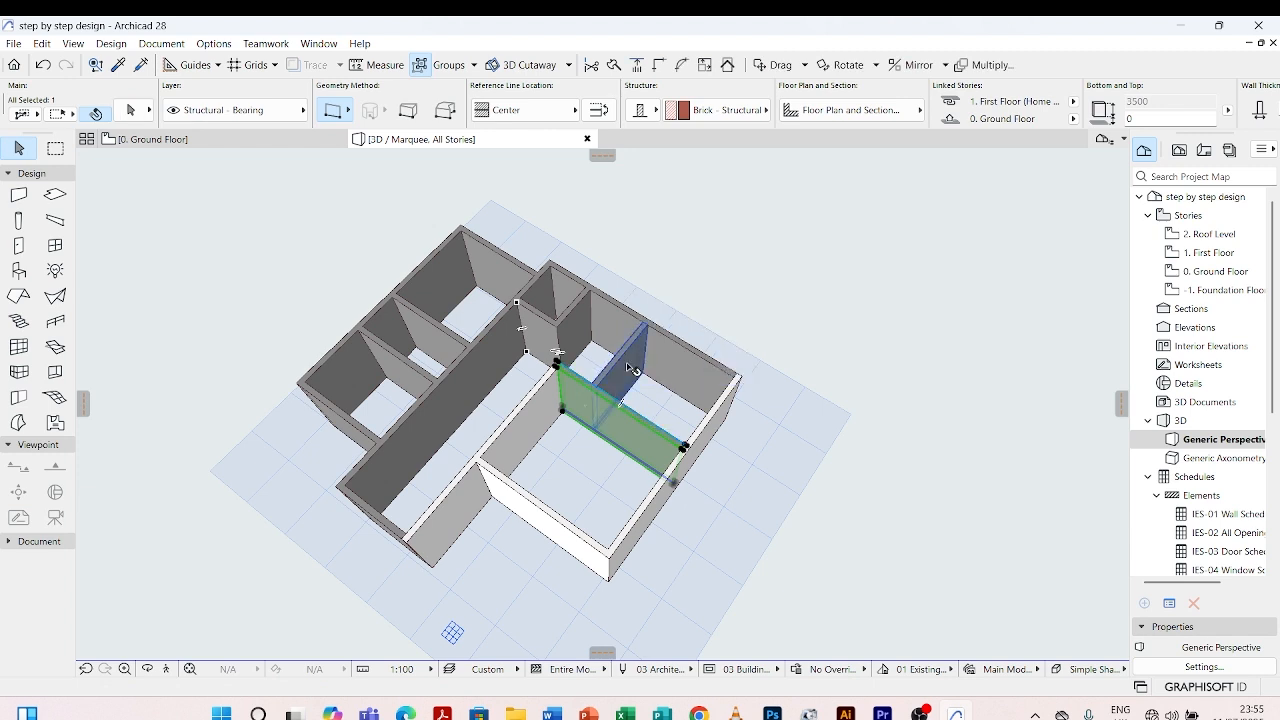
left_click(666, 331, "shift")
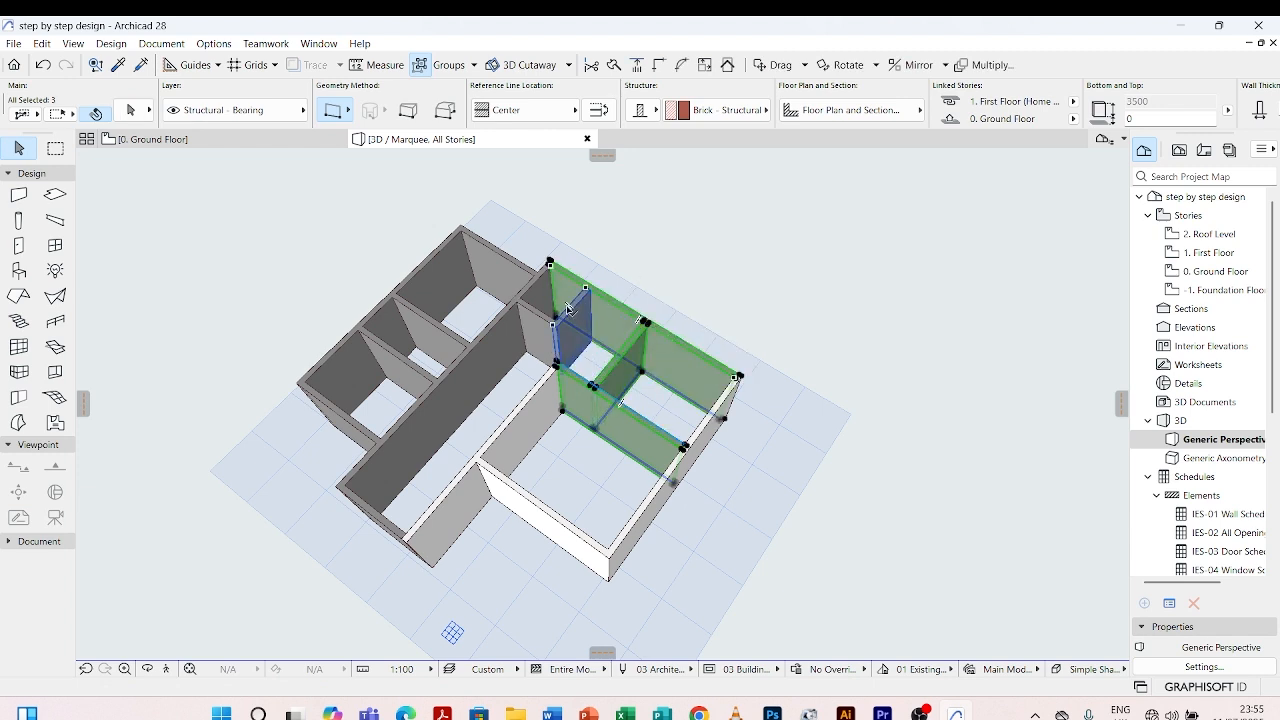
left_click(566, 305, "shift")
left_click(537, 325, "shift")
left_click(516, 306, "shift")
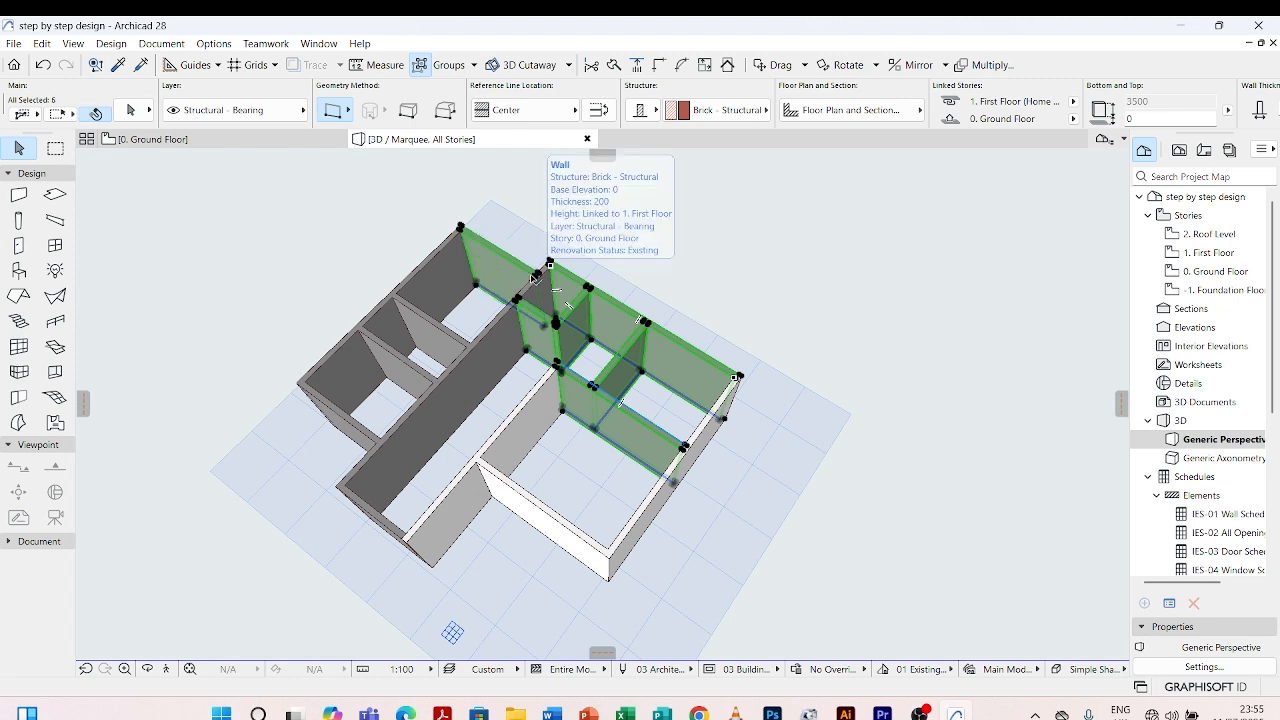
left_click(457, 367, "shift")
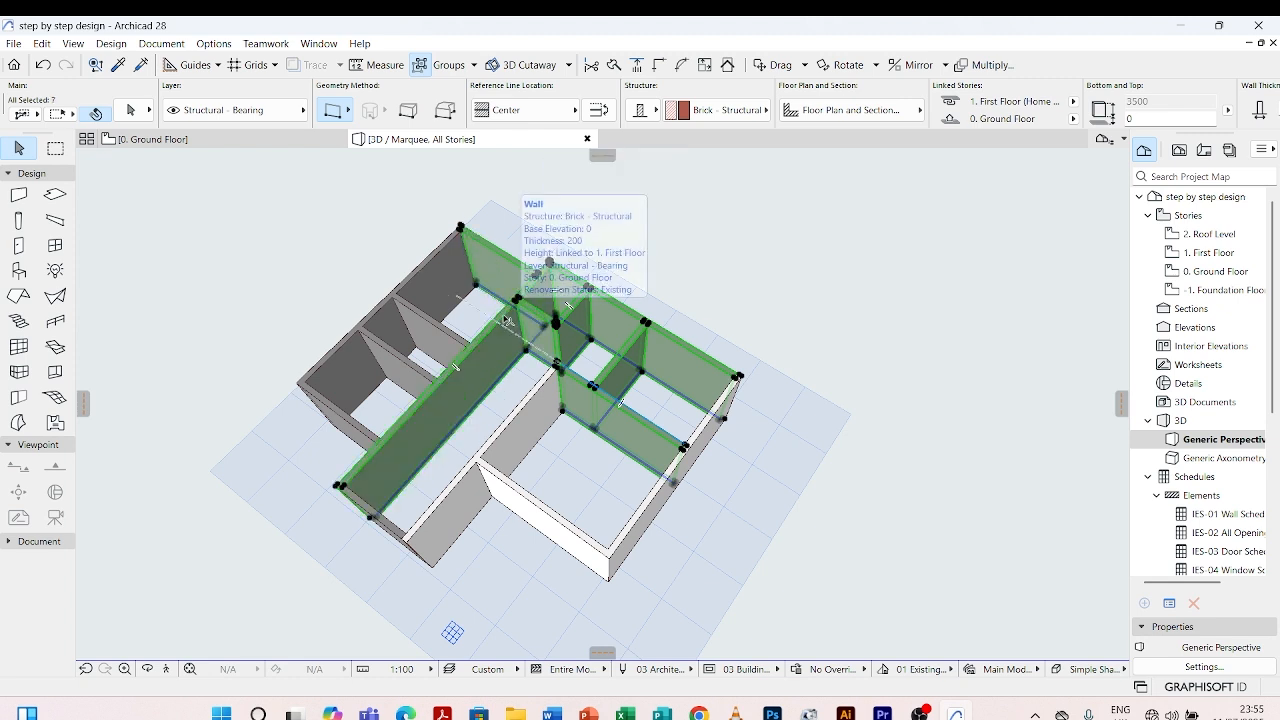
left_click(435, 327, "shift")
left_click(400, 365, "shift")
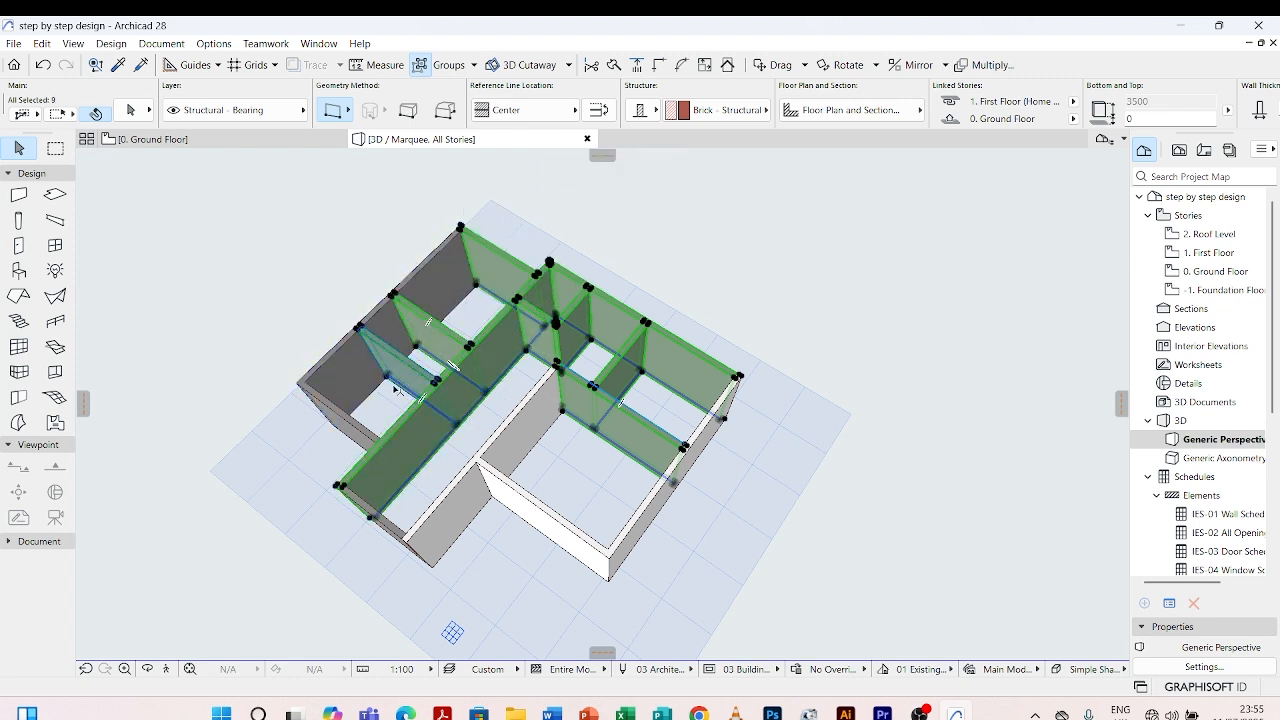
left_click(355, 420, "shift")
left_click(350, 358, "shift")
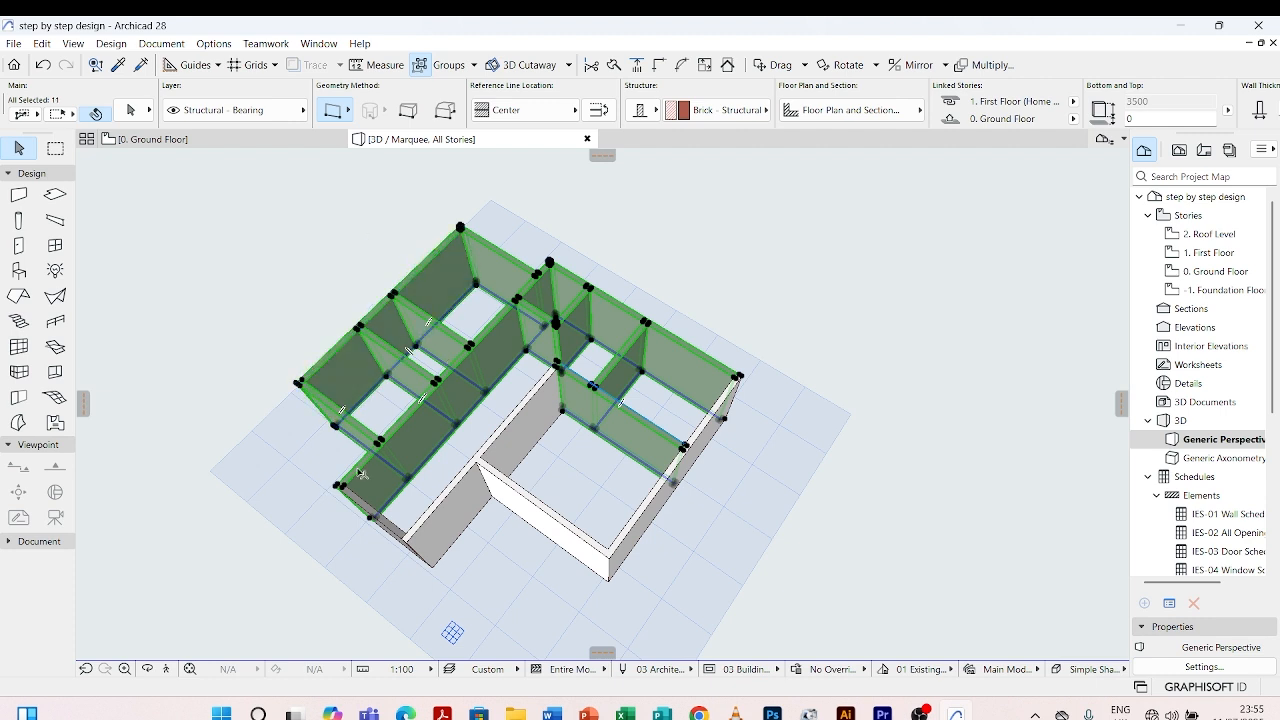
left_click(393, 538, "shift")
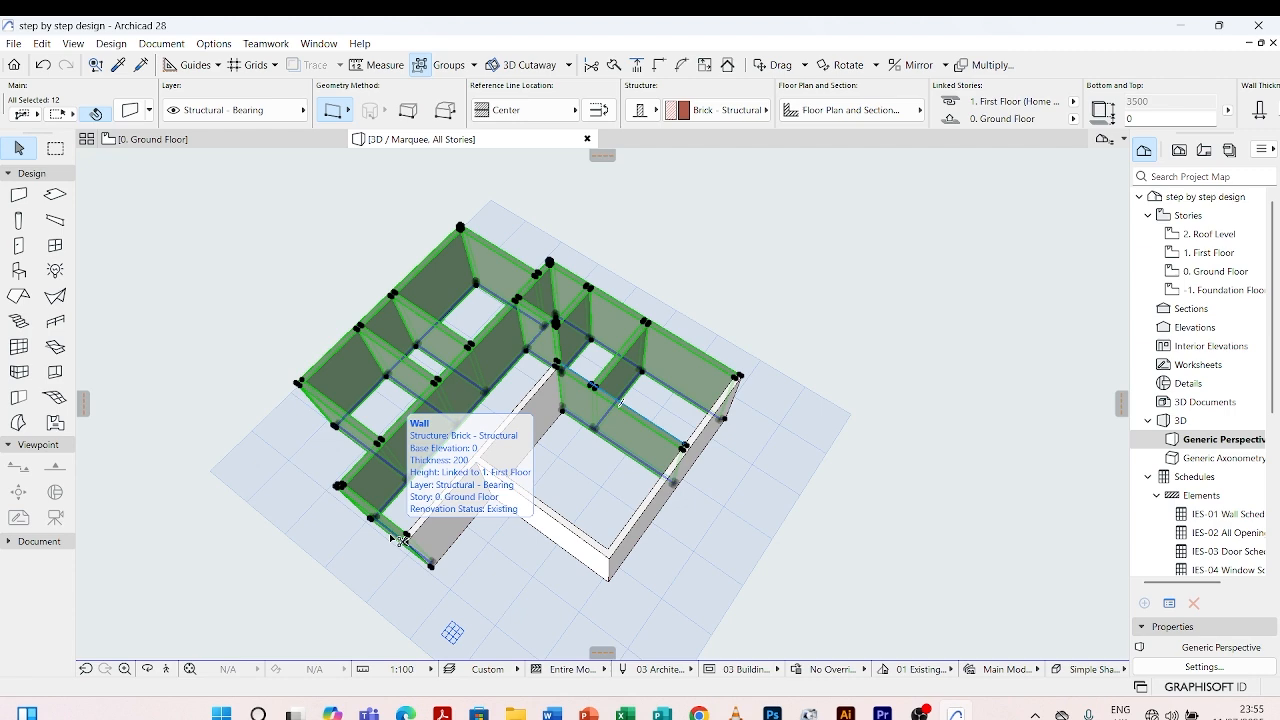
Override all three surfaces of the twelve selected ground floor walls with Paint - Glossy White and deselect them
key("ctrl+t")
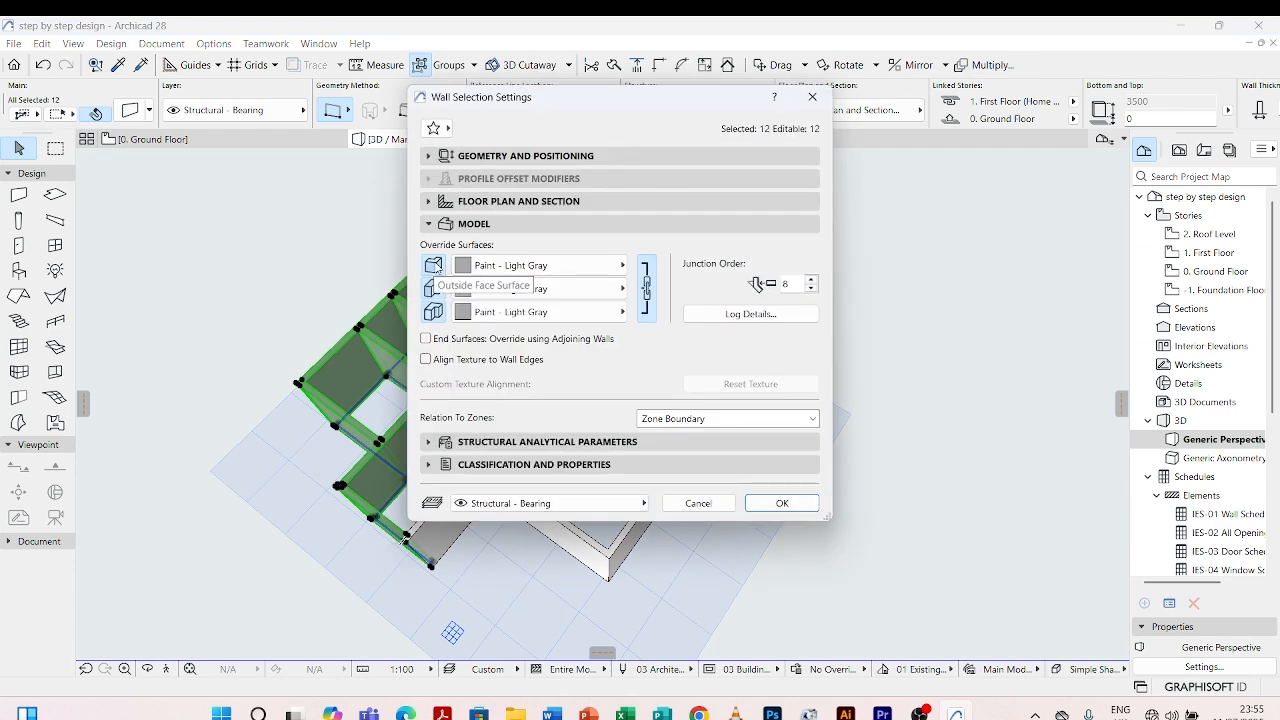
left_click(434, 266)
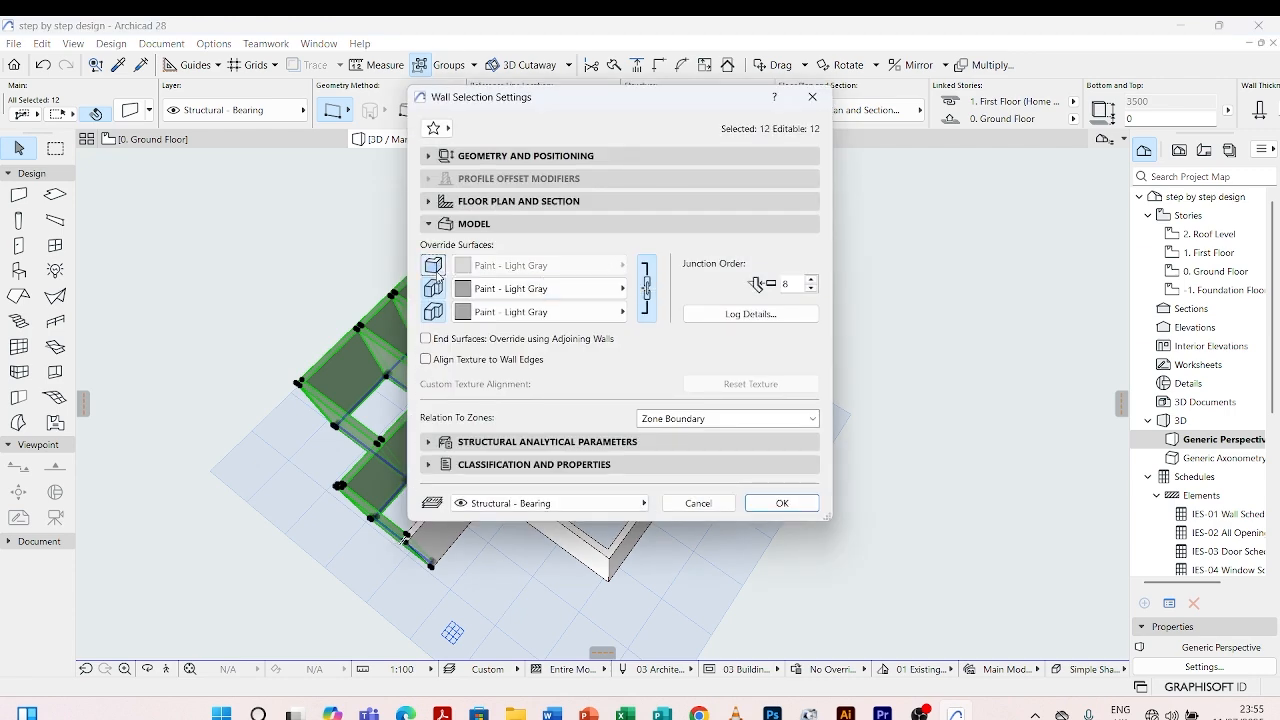
left_click(434, 266)
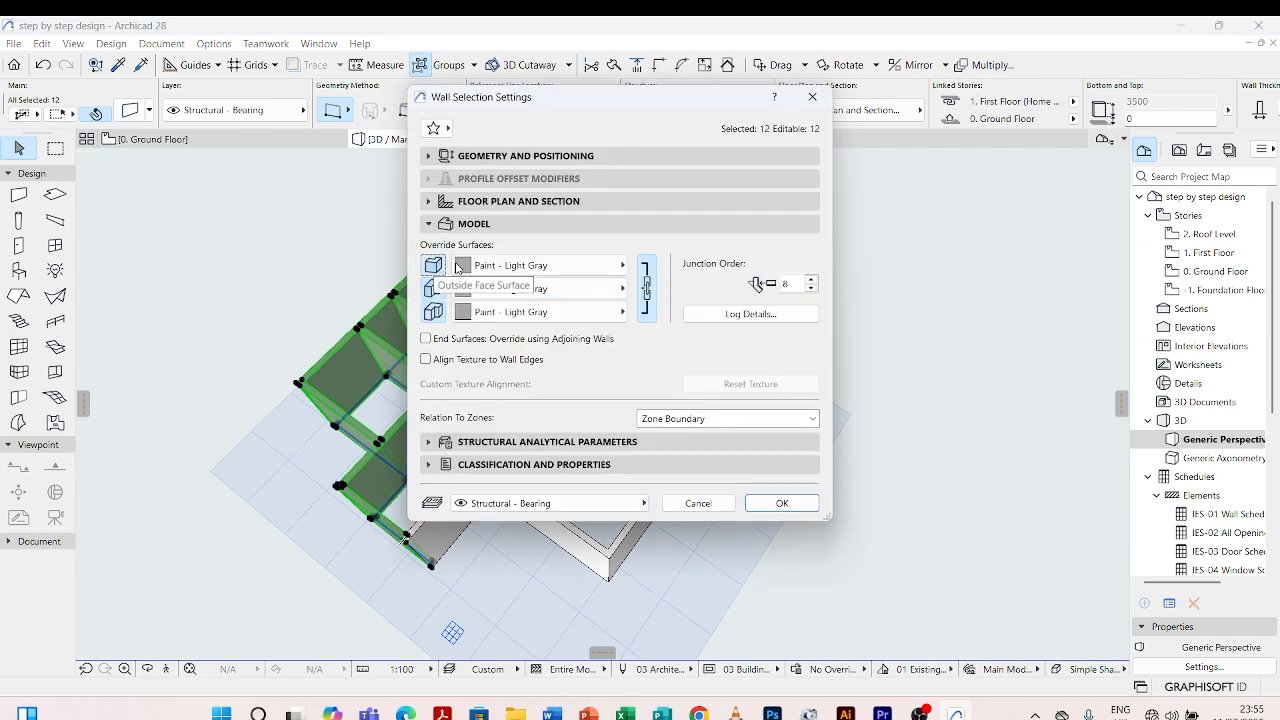
left_click(619, 263)
left_click(686, 202)
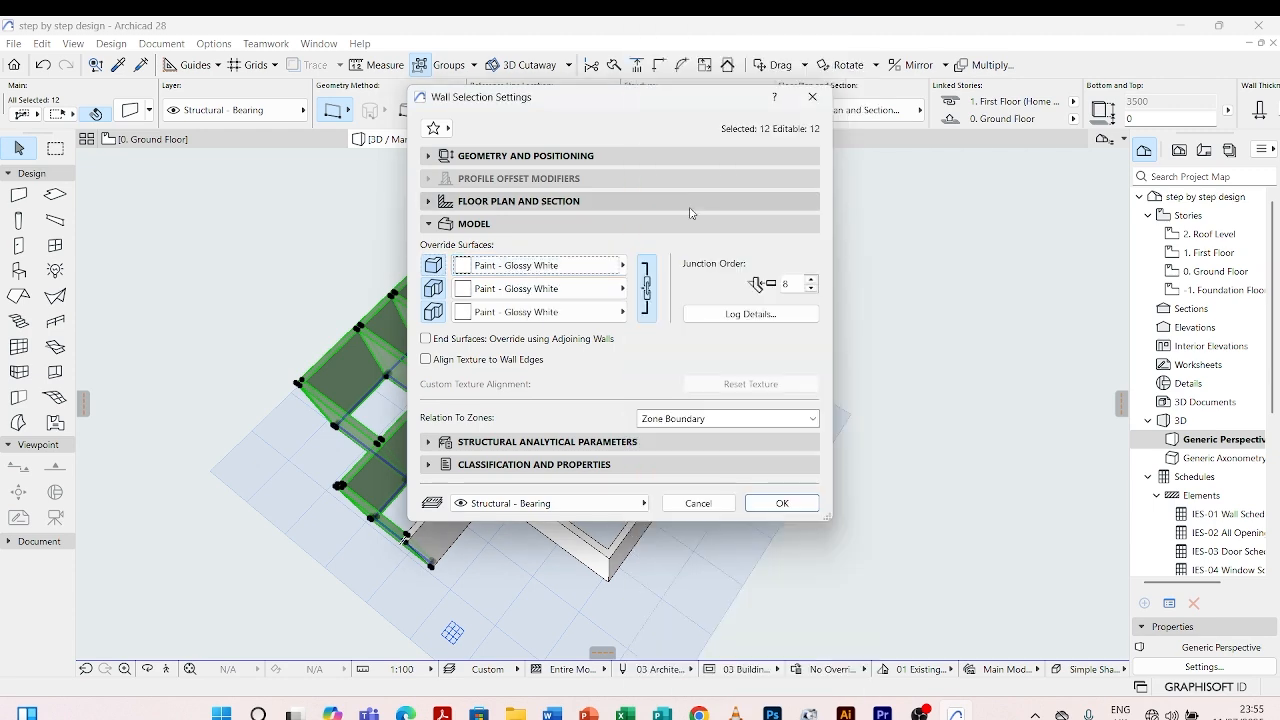
left_click(785, 503)
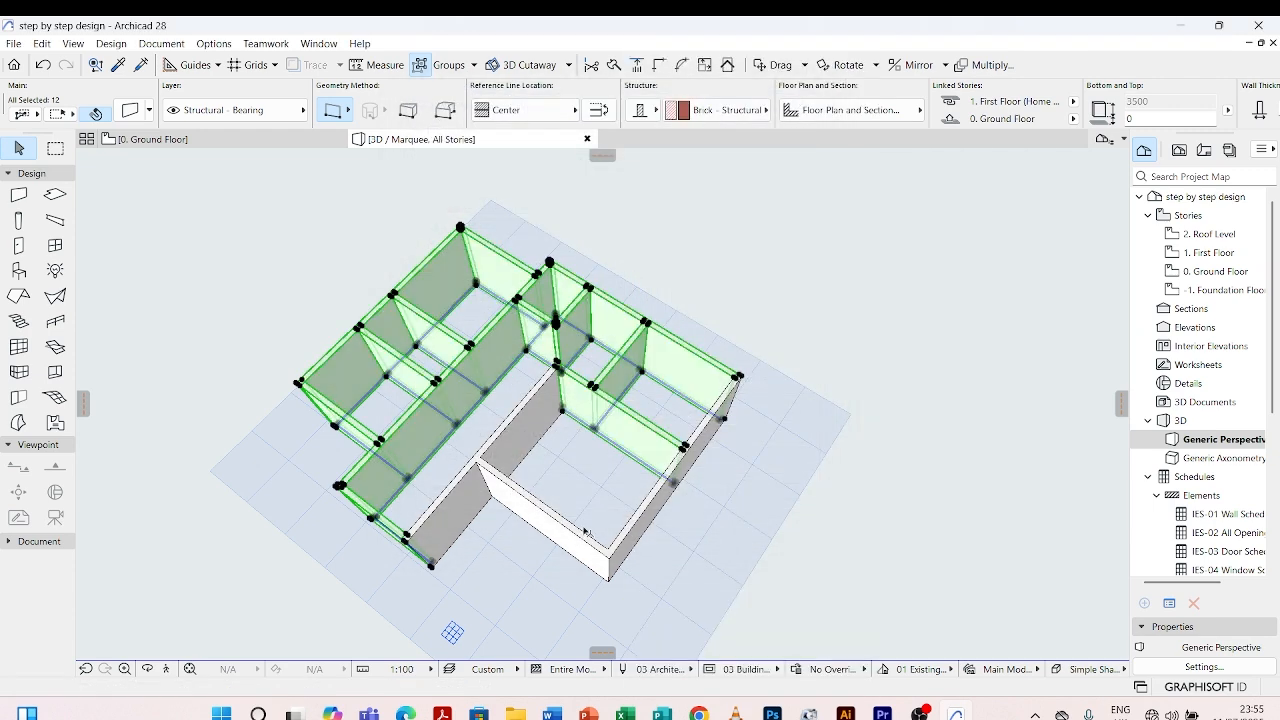
key("Escape")
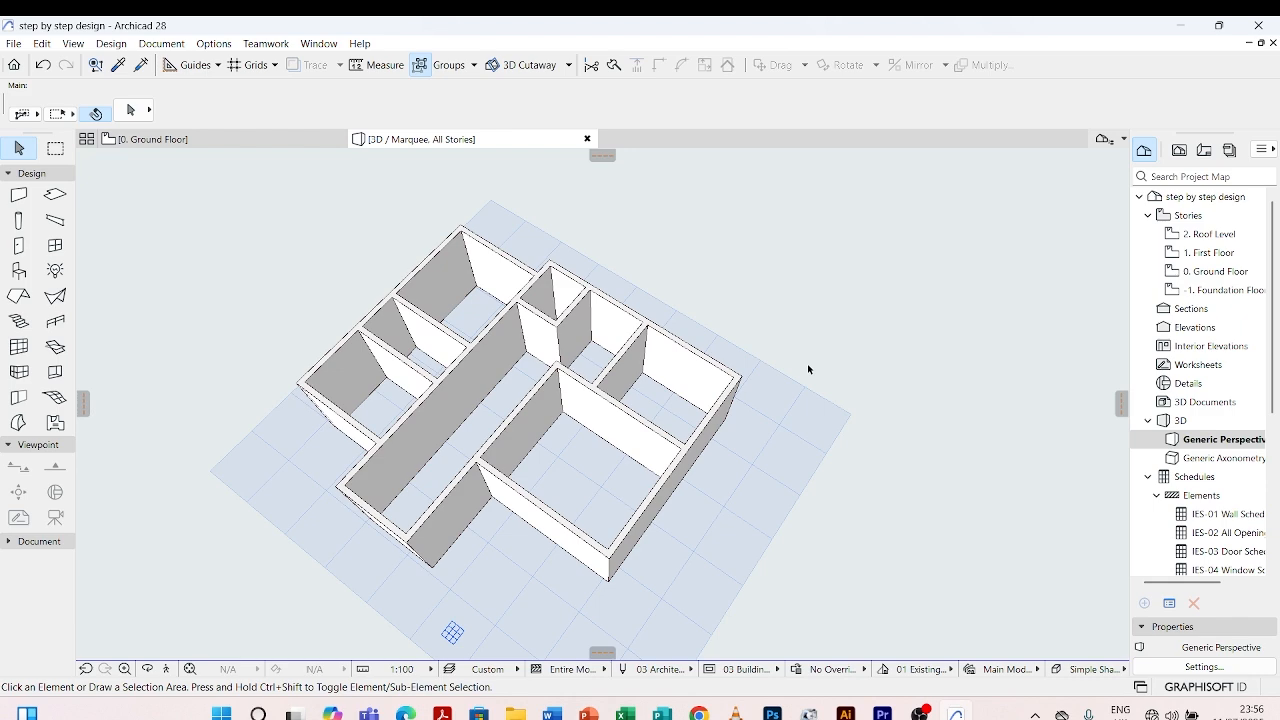
Inspect the recolored walls from several sides in 3D, return to the Ground Floor plan and remove the marquee around the house
middle_click_drag(808, 371, 705, 287, "shift")
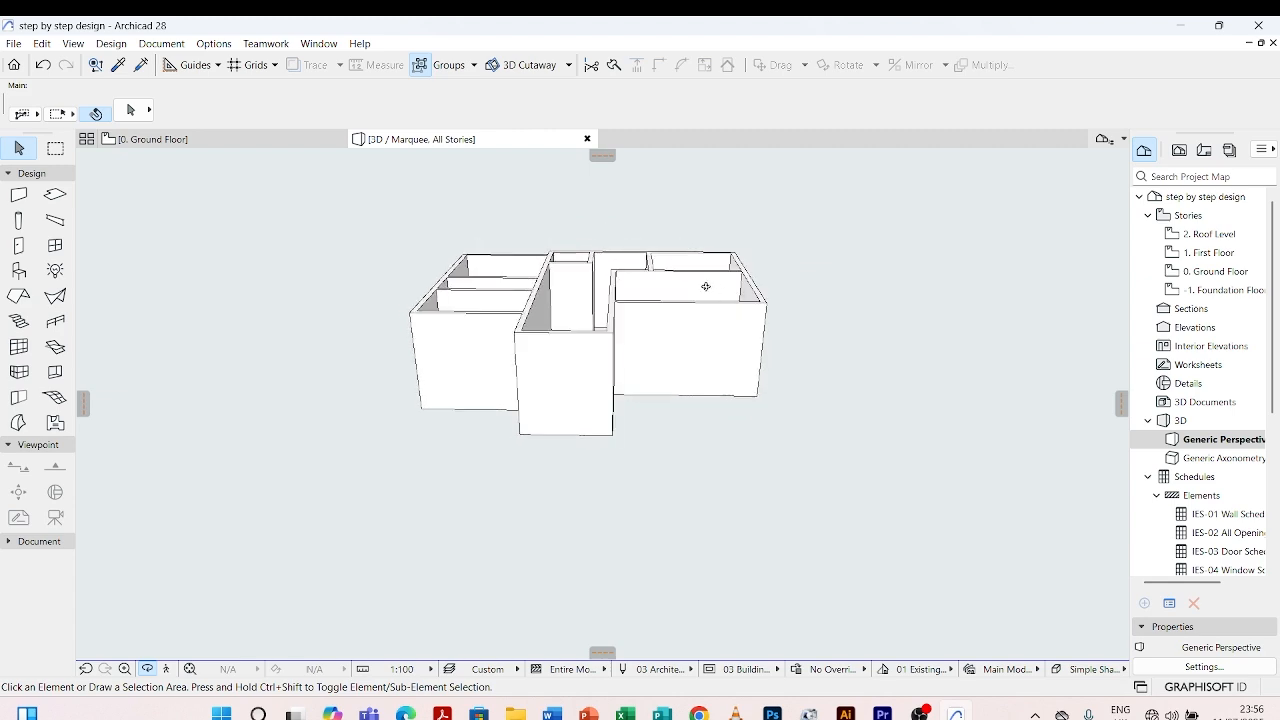
scroll(705, 287, "up", 3)
middle_click_drag(827, 248, 287, 230, "shift")
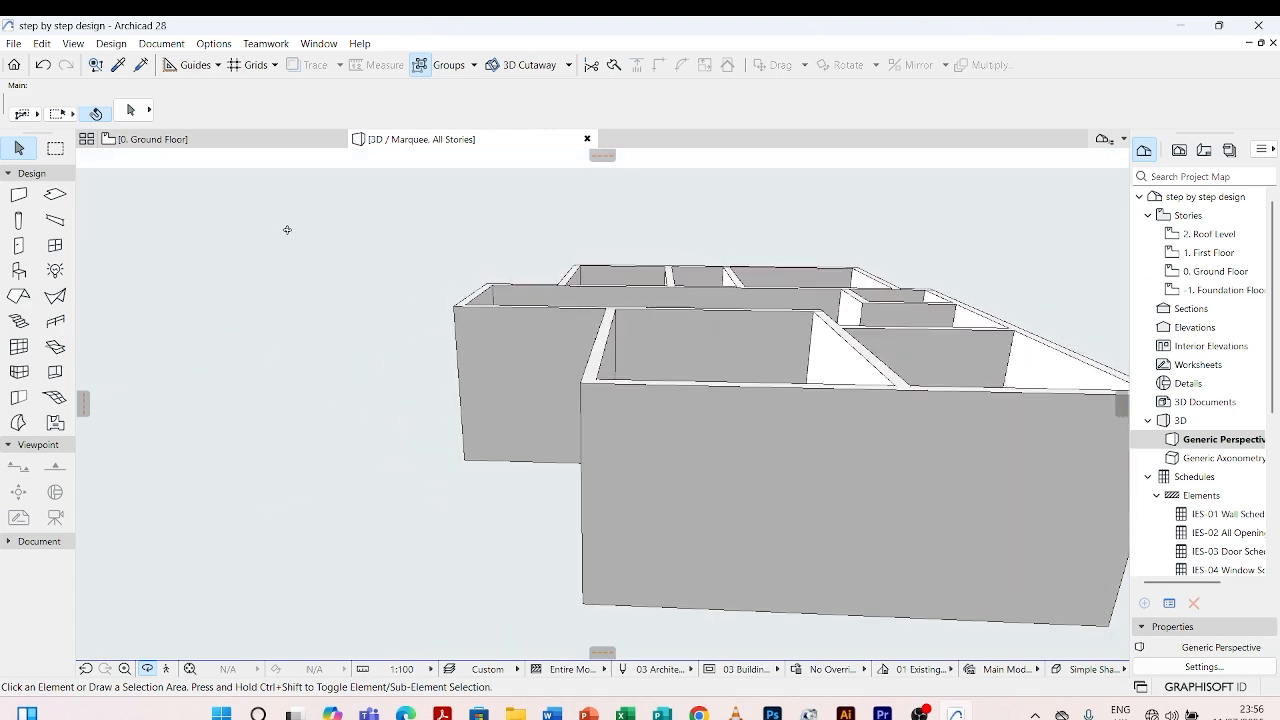
left_click(248, 140)
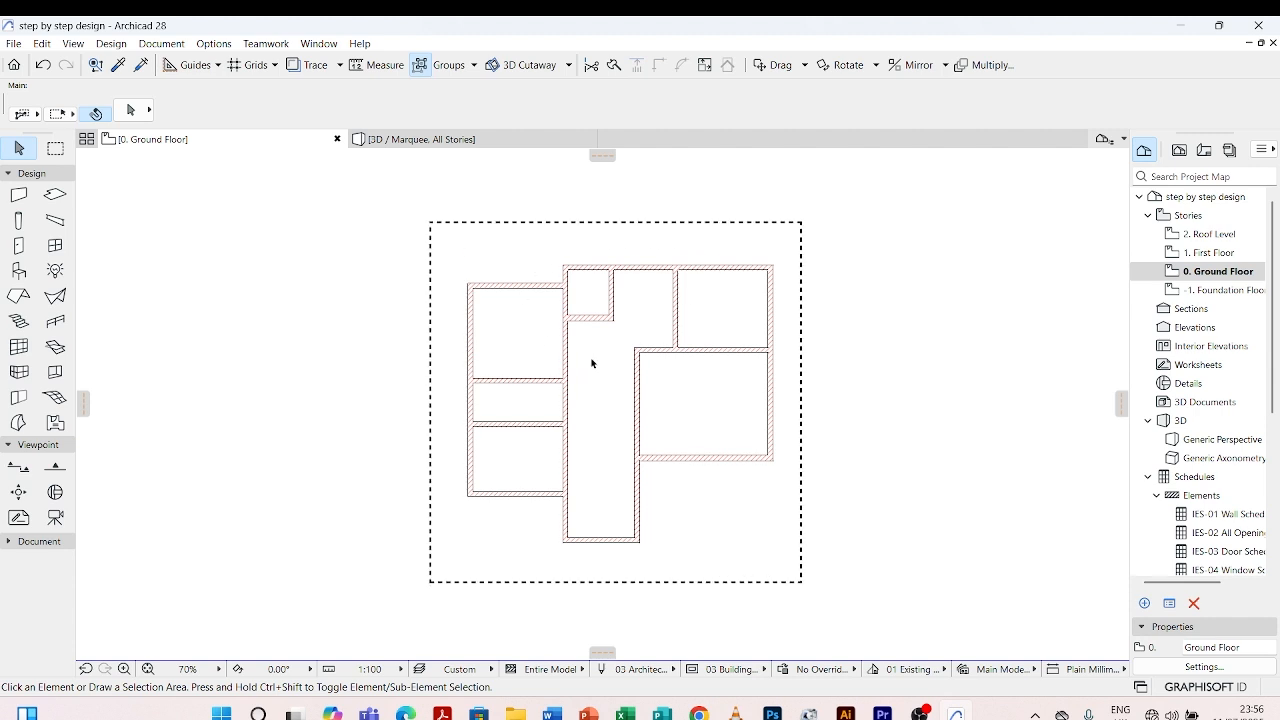
key("Escape")
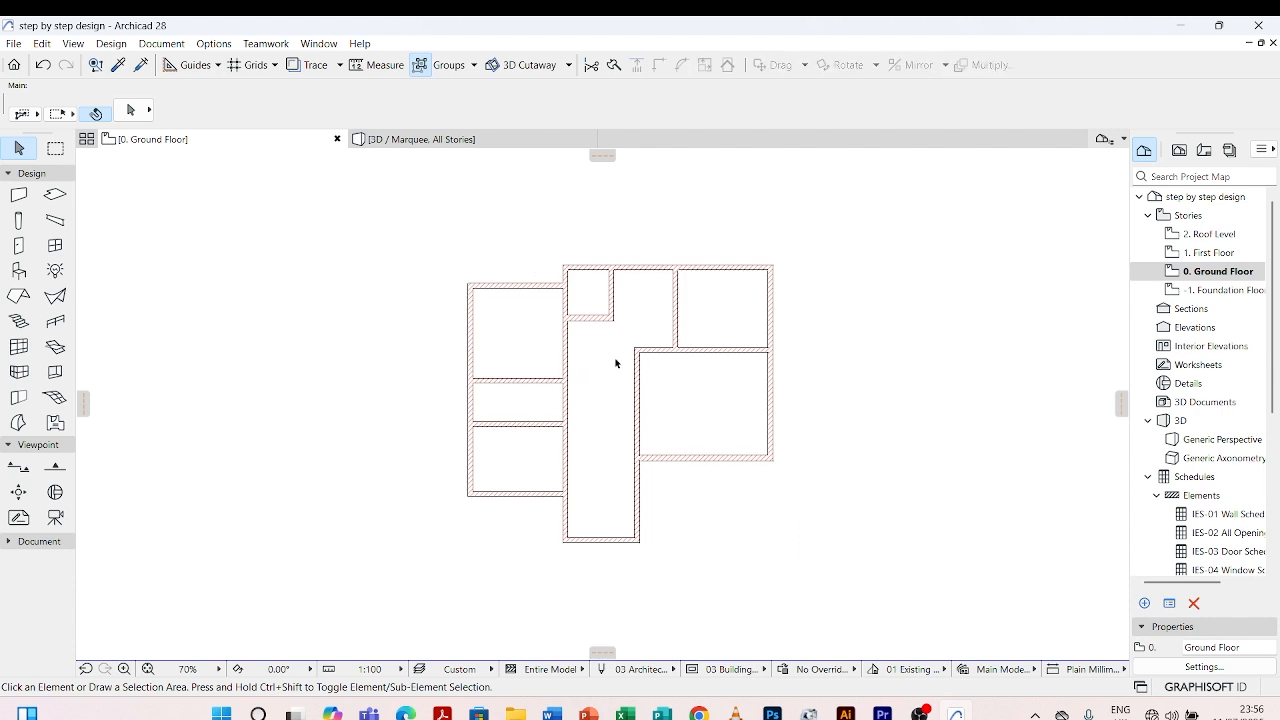